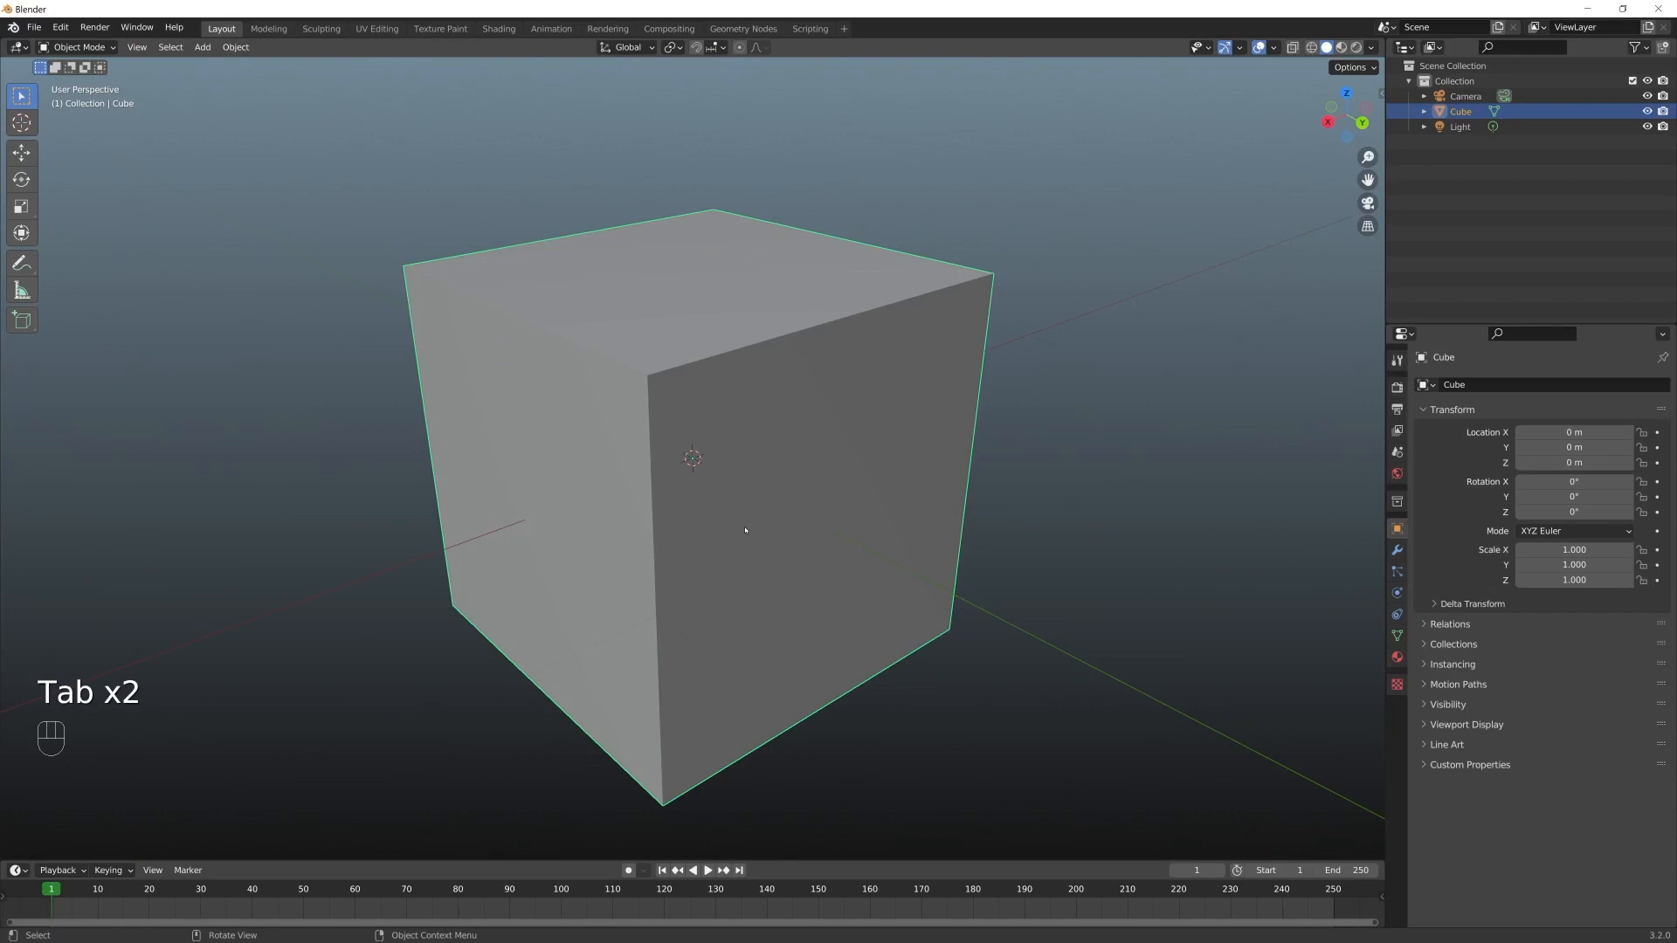
# Delete the default cube and add a UV sphere in its place
pyautogui.press('Delete')
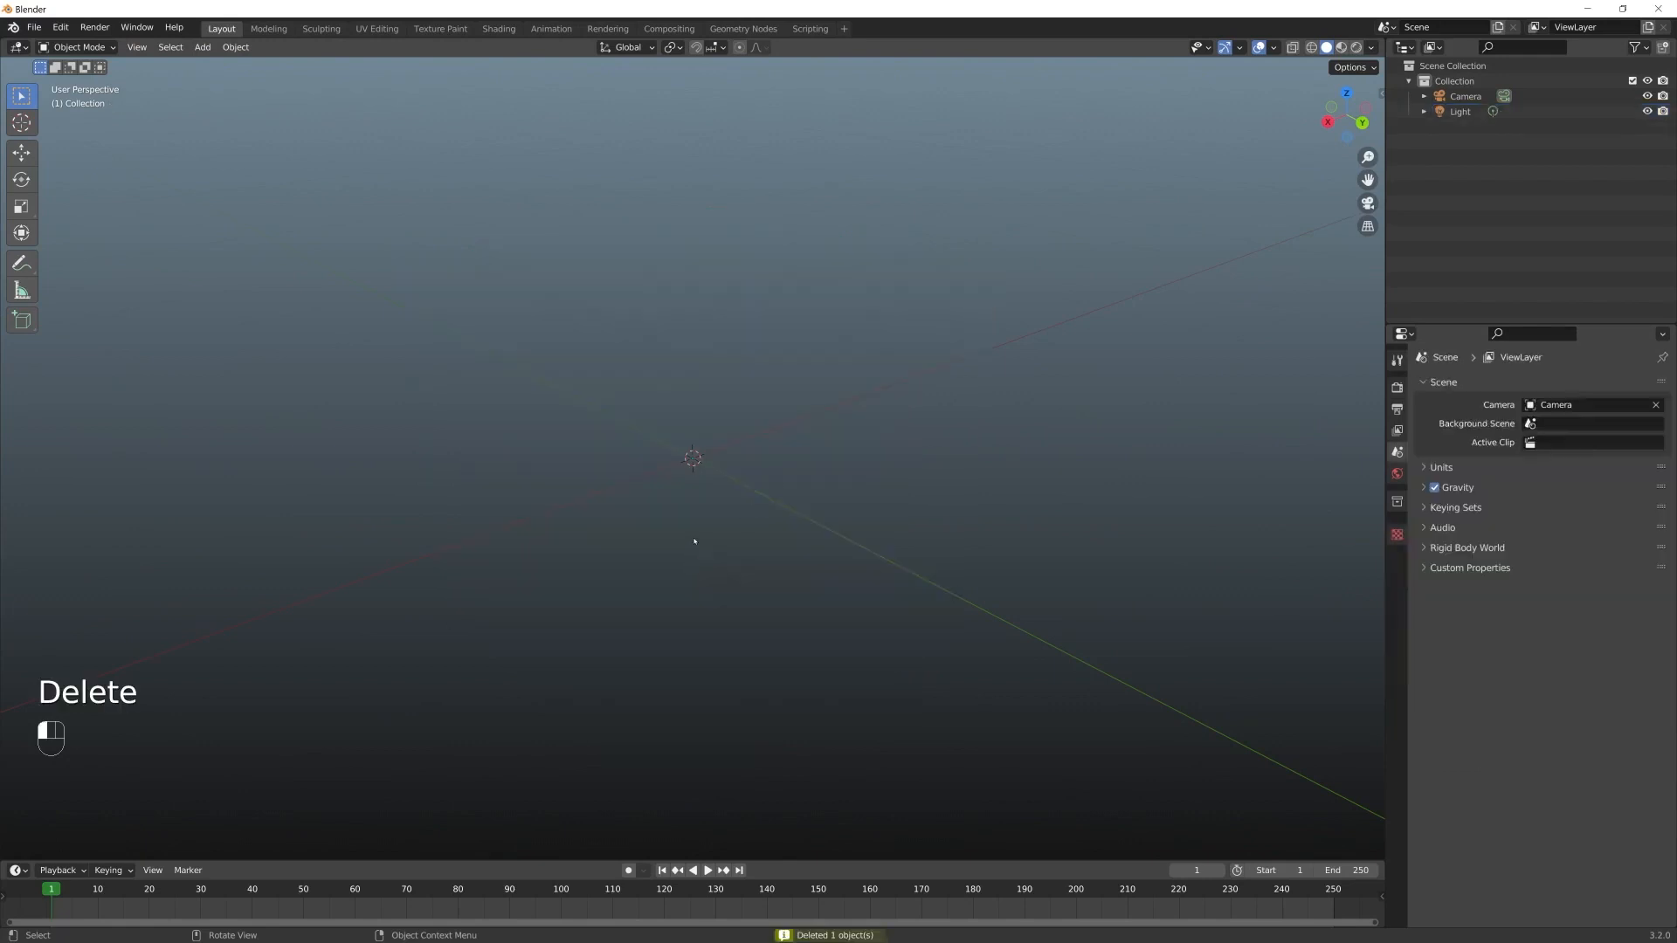
pyautogui.hotkey('shift', 'a')
pyautogui.moveTo(694, 539)
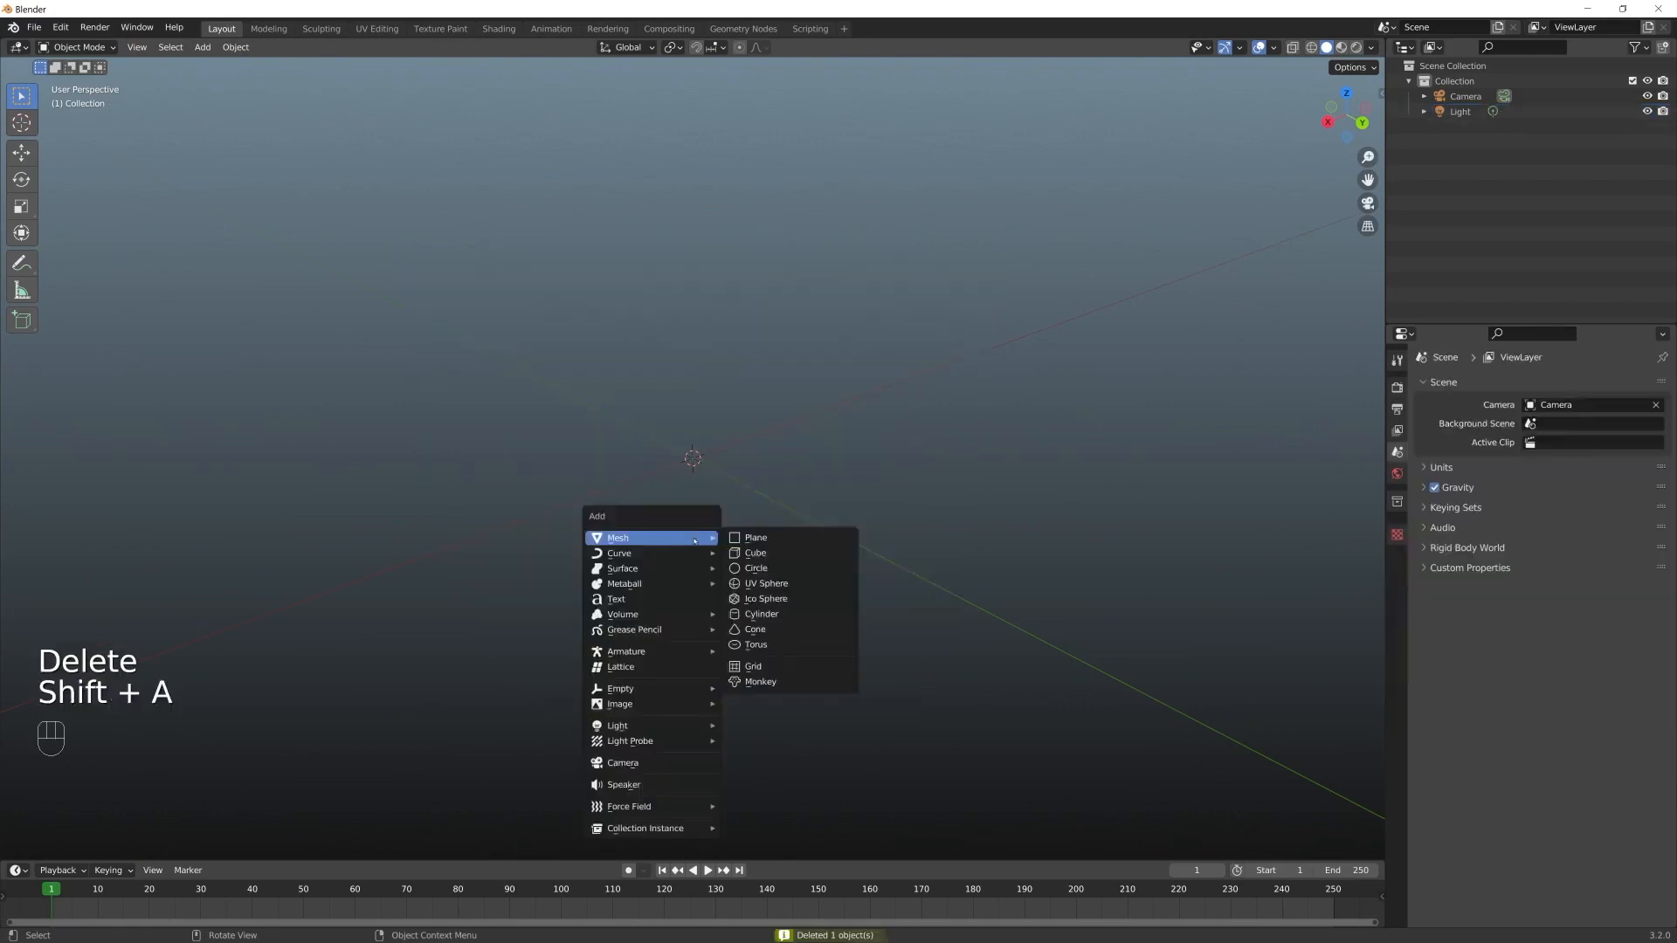
pyautogui.click(799, 584)
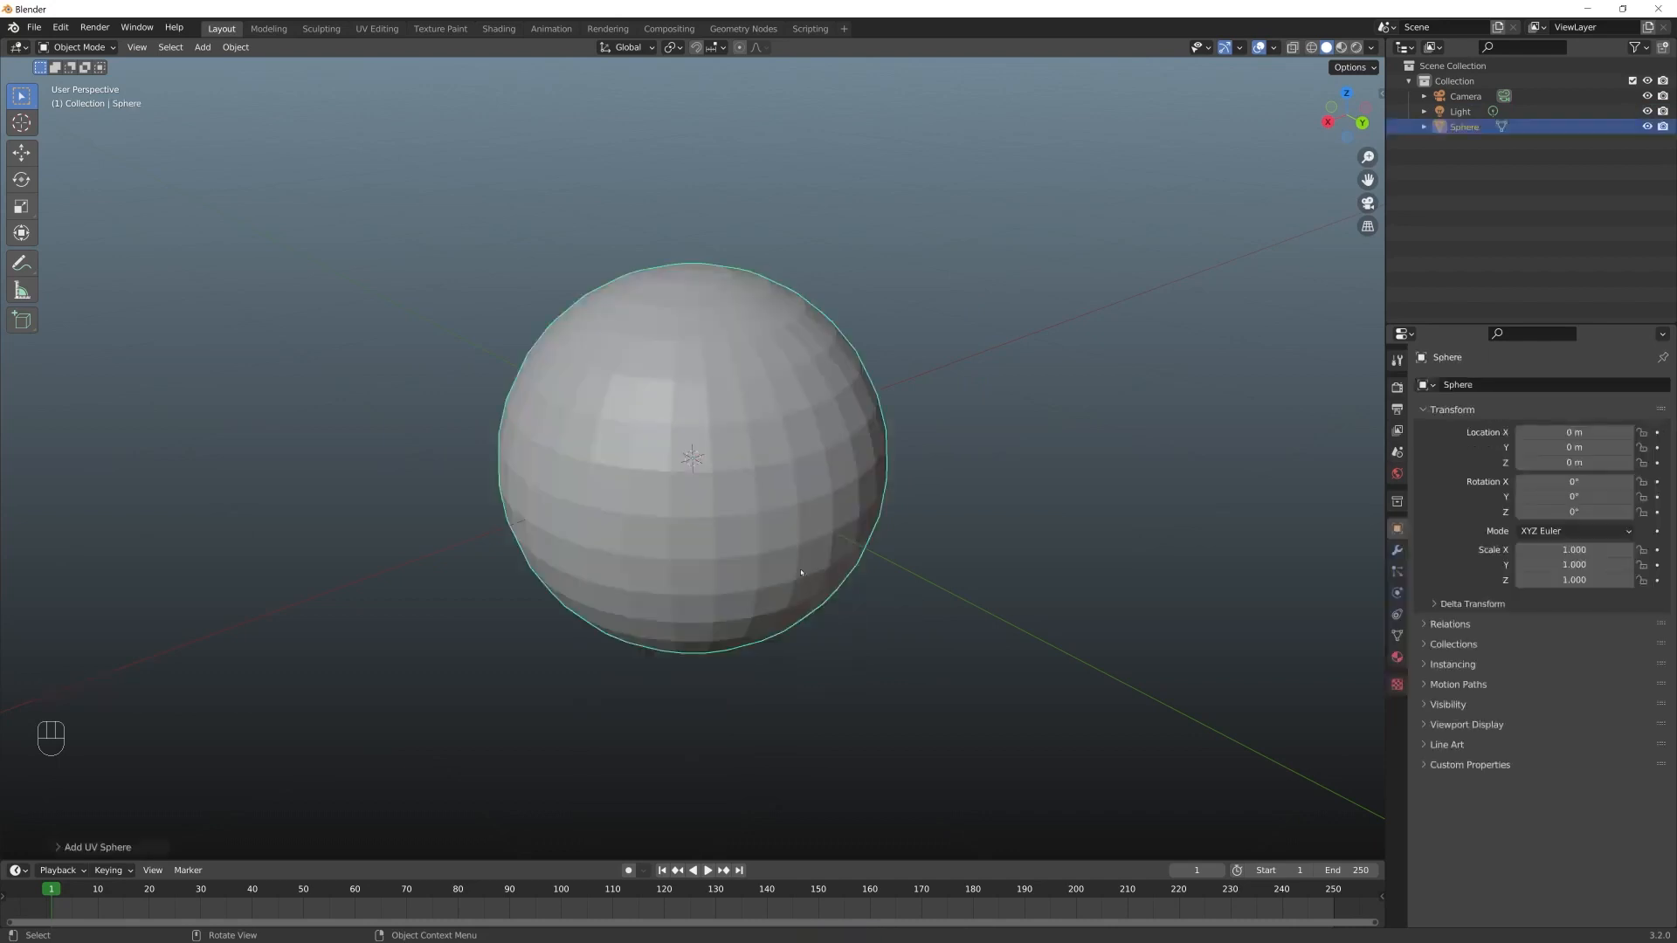
# Raise the new sphere's segment count slightly and set its rings to 18
pyautogui.click(92, 846)
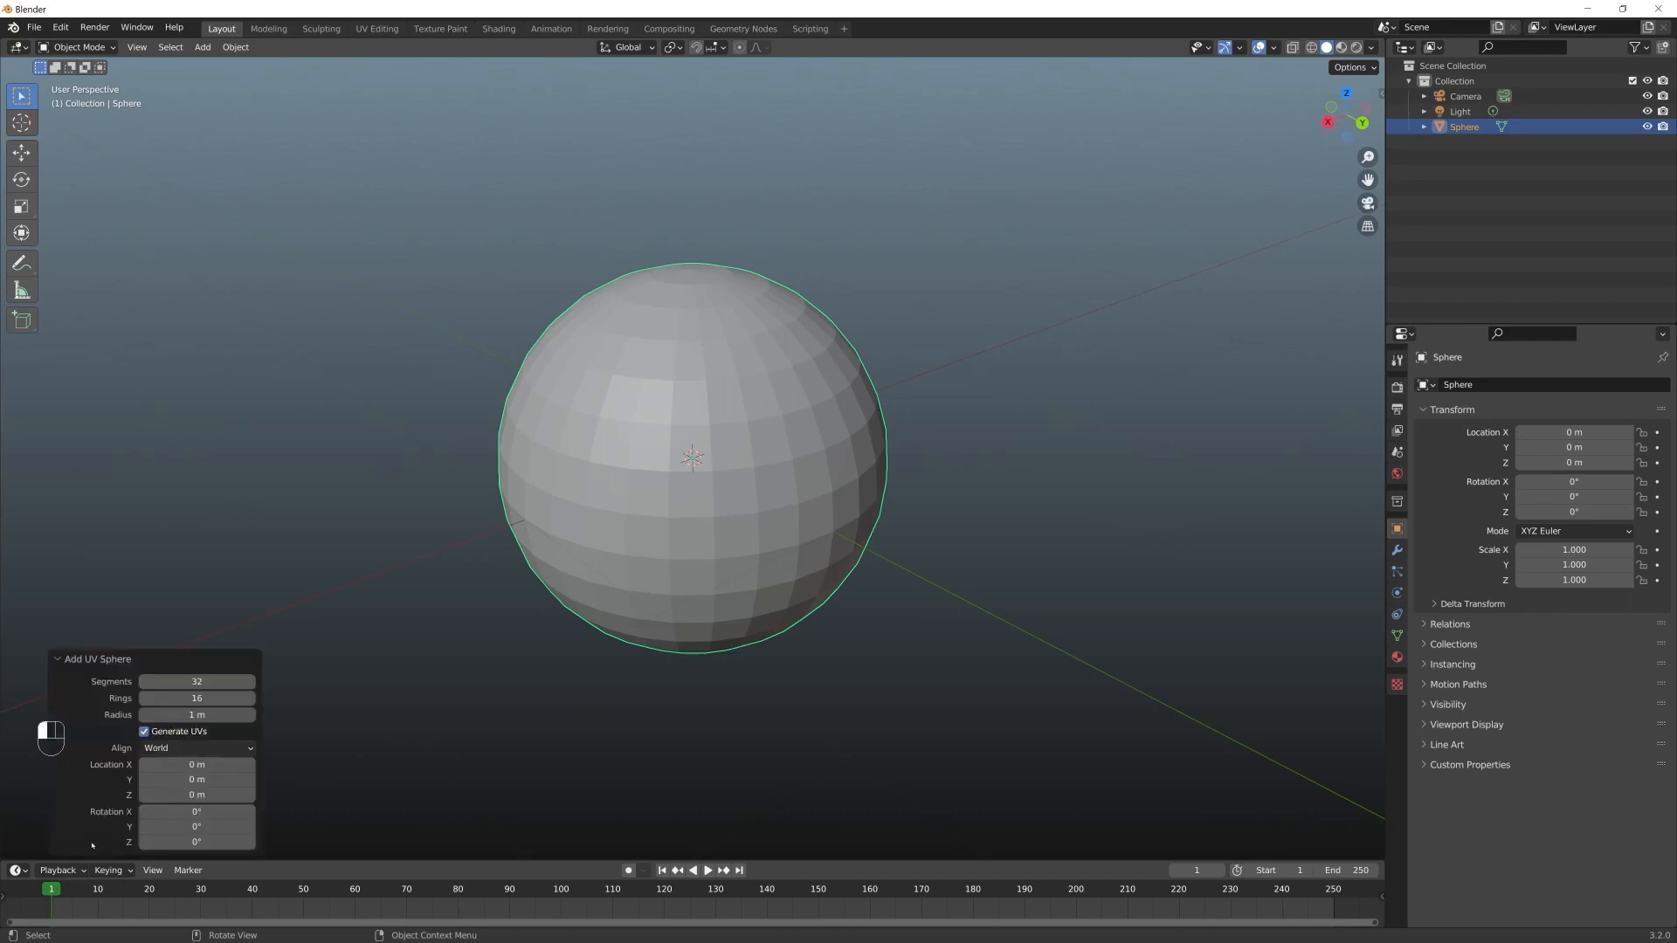
pyautogui.click(251, 682)
pyautogui.click(251, 698)
pyautogui.click(251, 698)
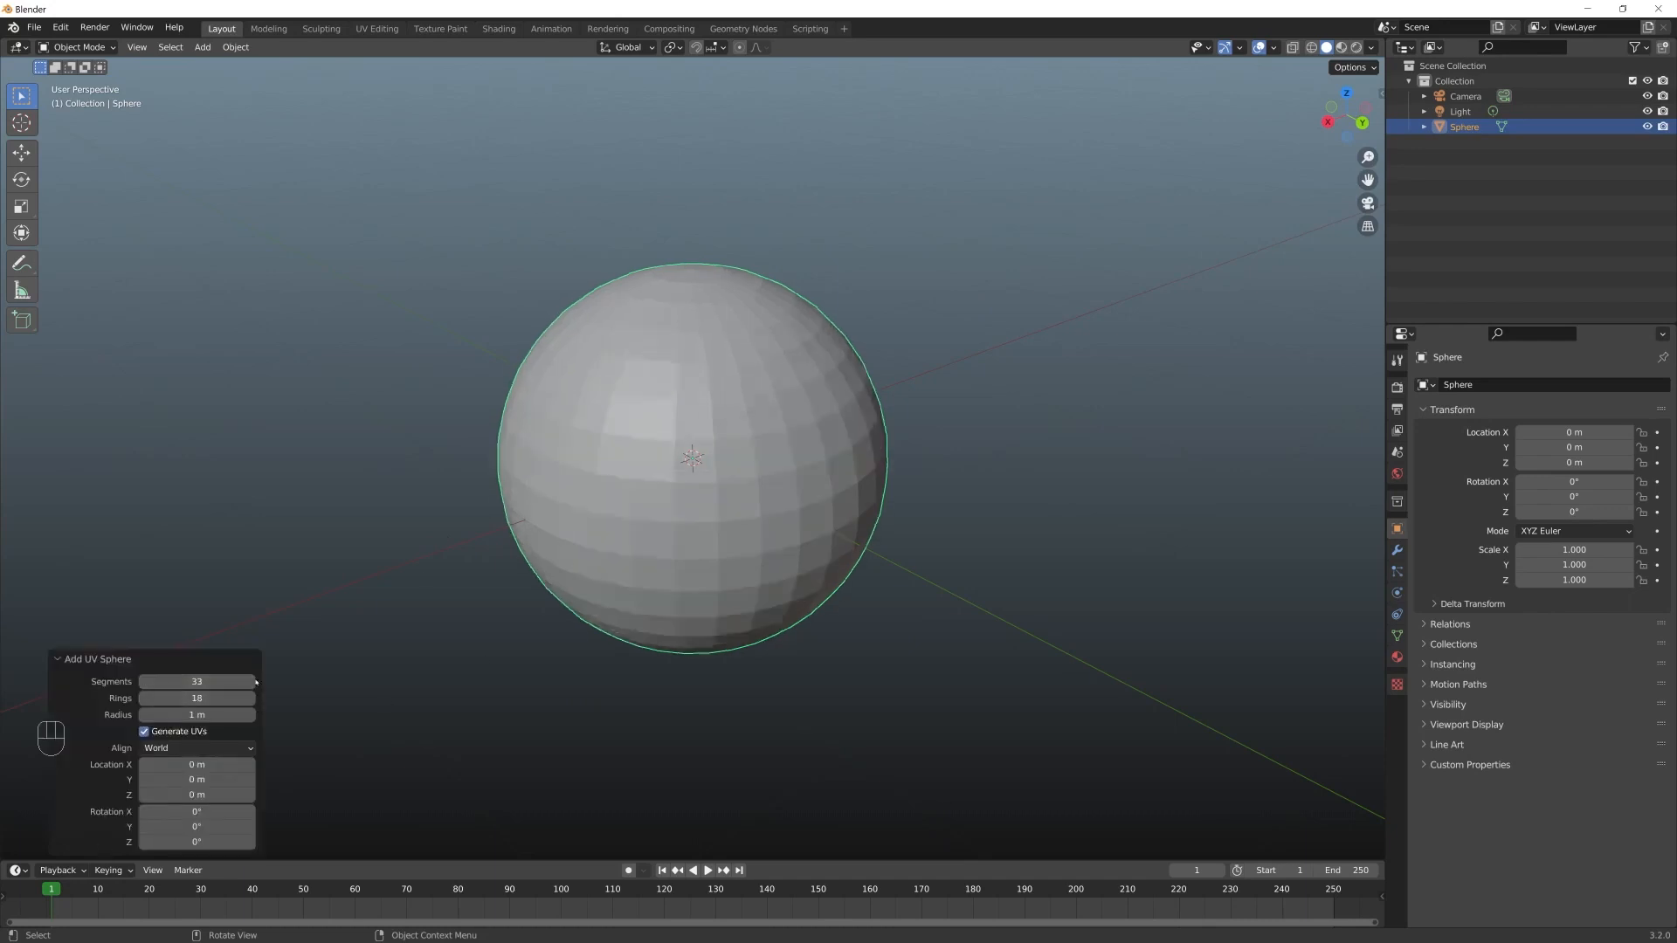
pyautogui.click(256, 681)
pyautogui.click(1121, 498)
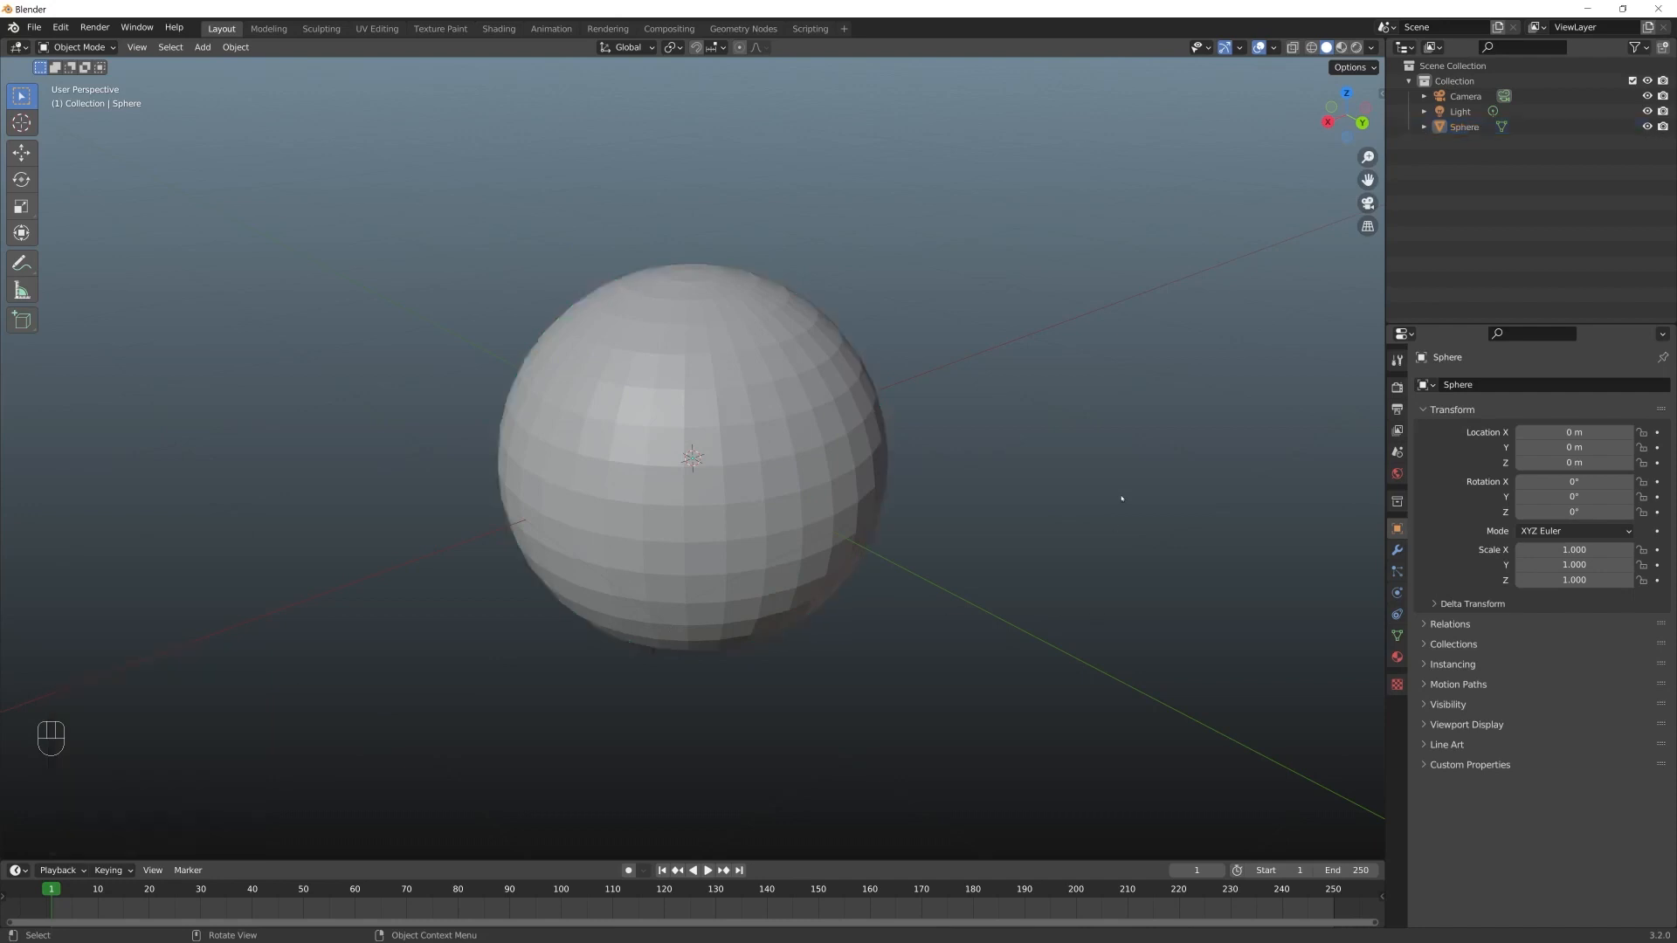
# Set the render engine to Cycles with GPU Compute as the device
pyautogui.click(1396, 387)
pyautogui.click(1552, 384)
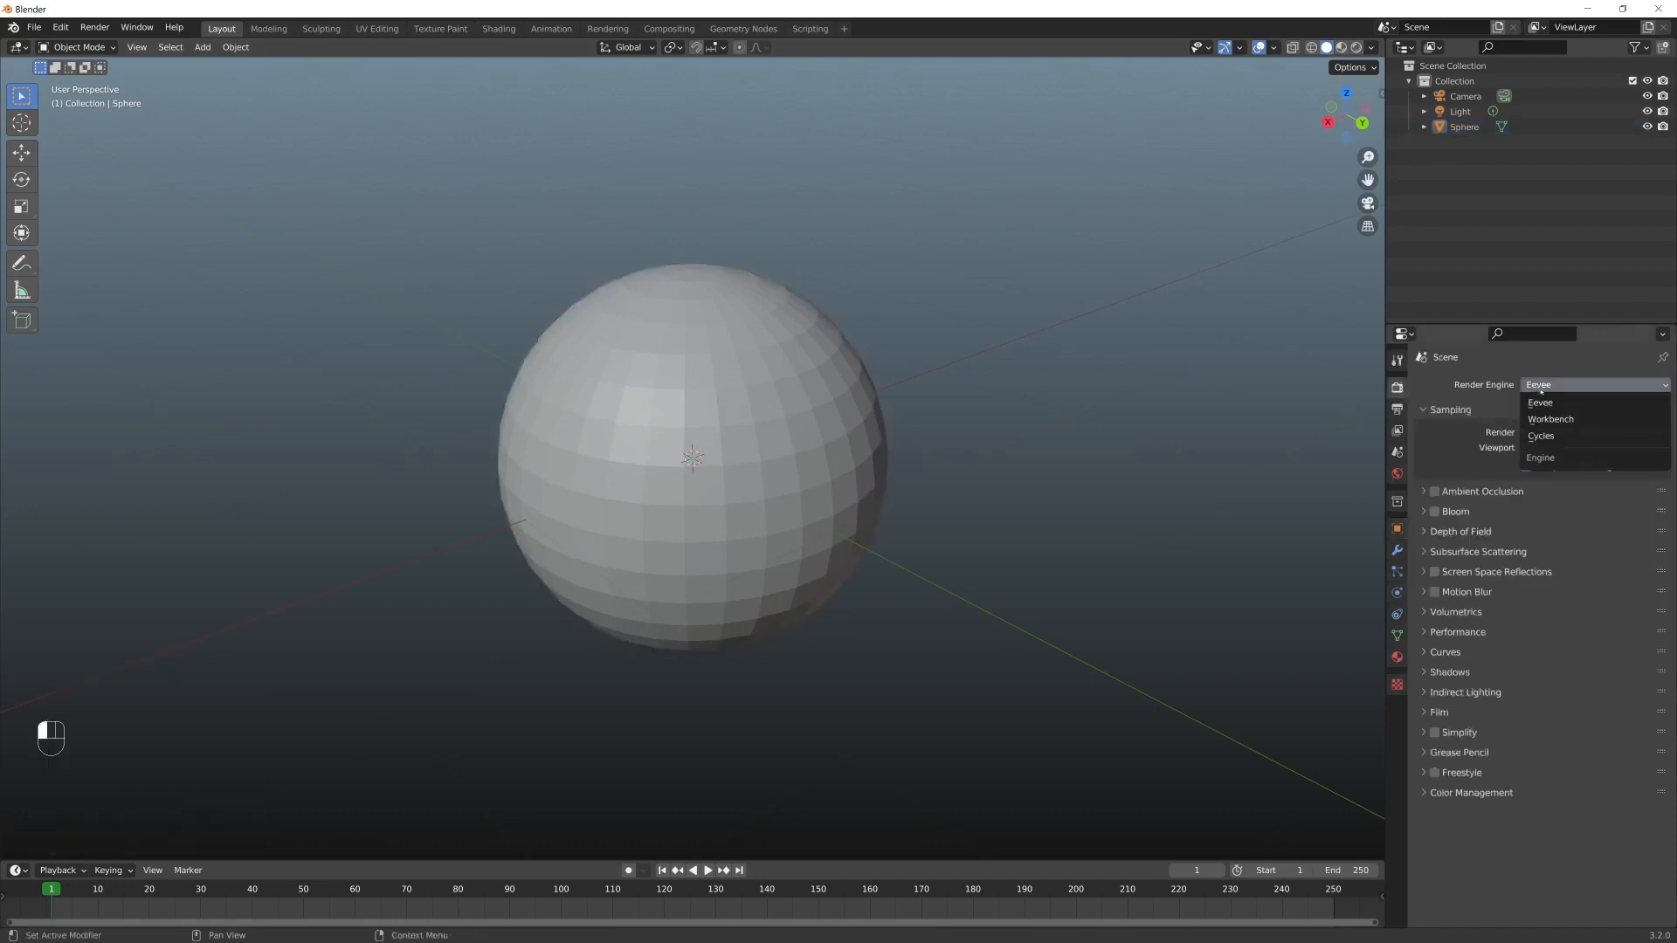
pyautogui.click(1551, 443)
pyautogui.click(1563, 422)
pyautogui.click(1563, 457)
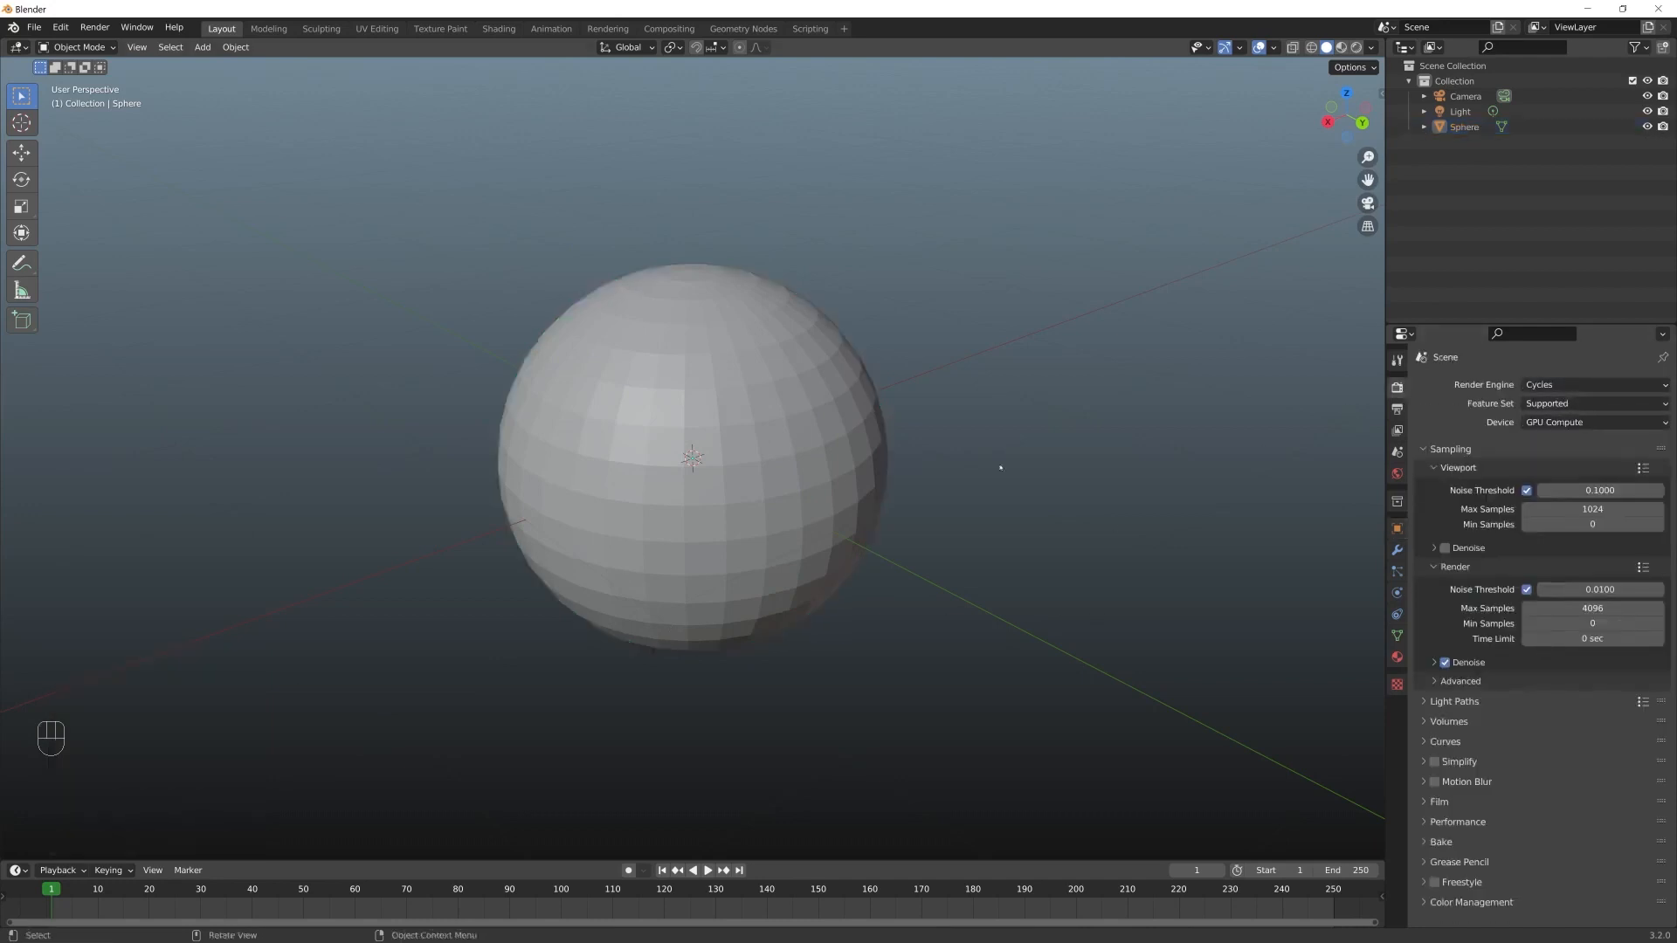
# Save the project in the 3D folder under the name sculpture
pyautogui.hotkey('ctrl', 's')
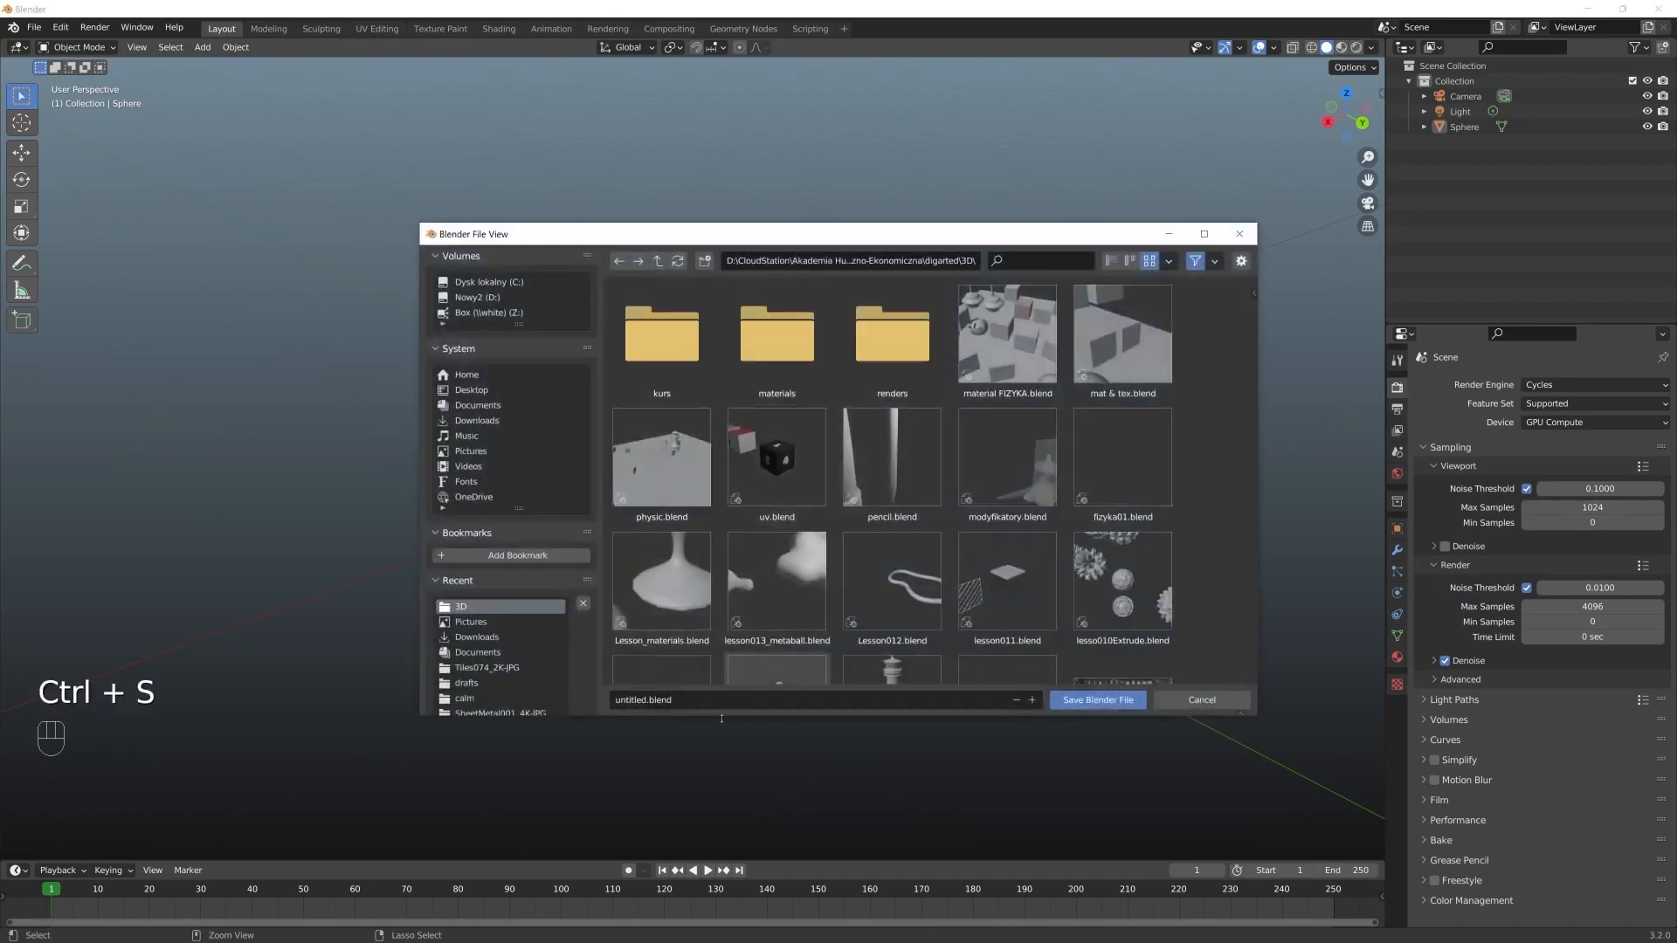
pyautogui.write('sculp')
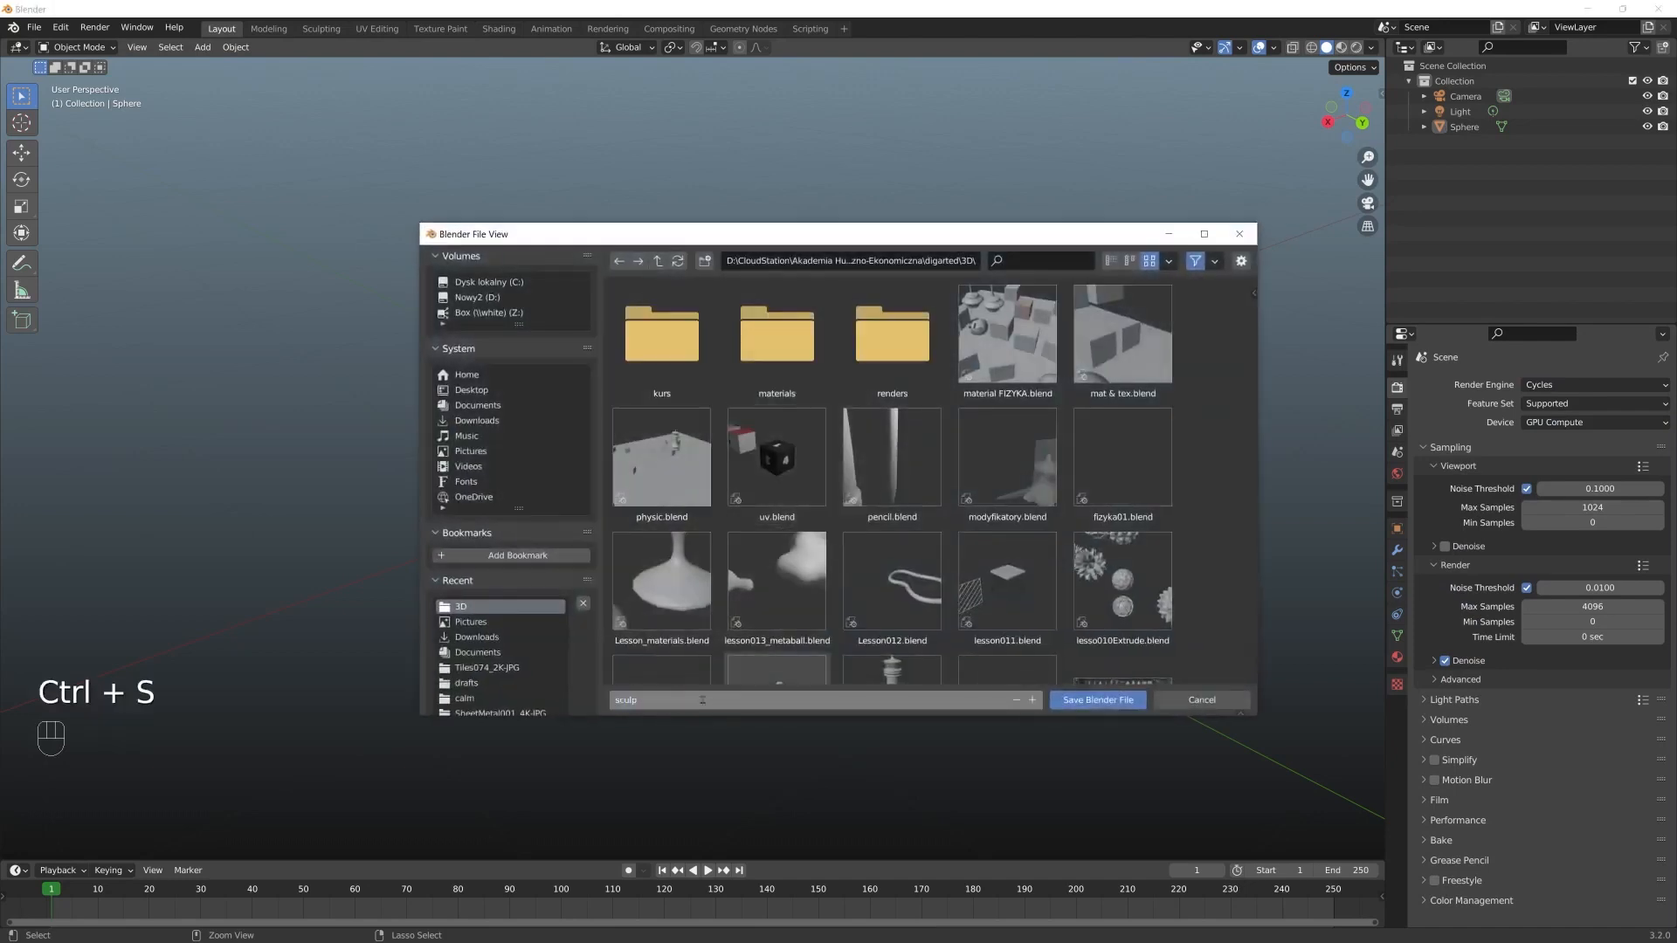
pyautogui.write('ture')
pyautogui.press('Return')
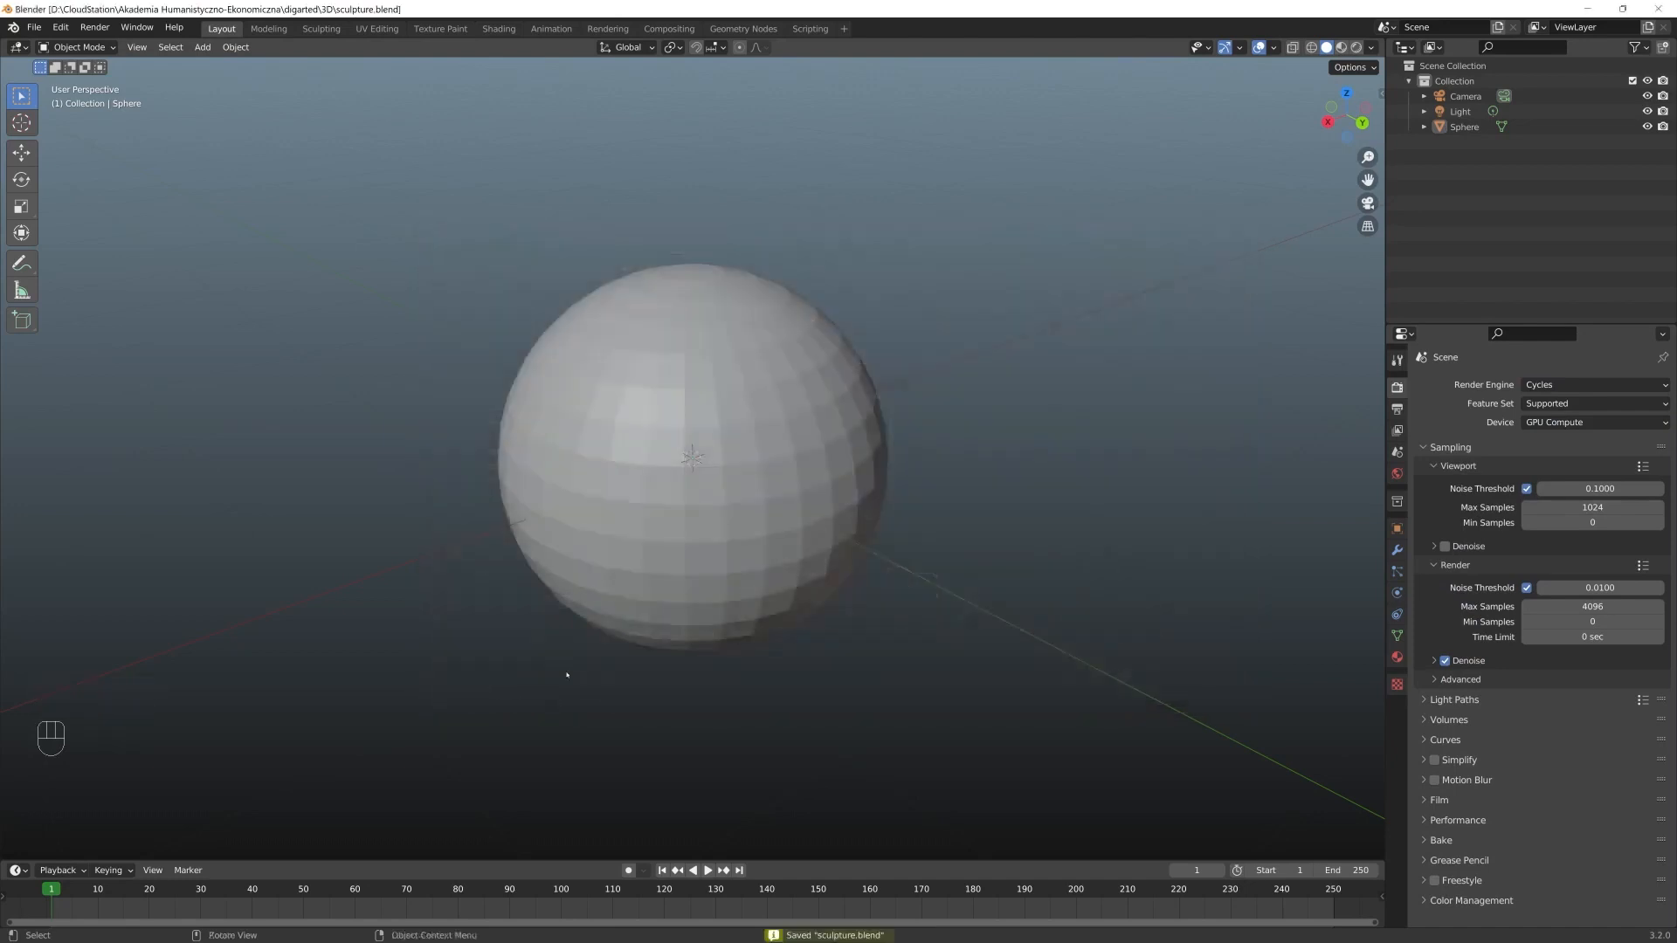
# Subdivide the sphere's entire mesh in Edit Mode with one cut
pyautogui.scroll(3, 704, 505)
pyautogui.press('Tab')
pyautogui.press('Tab')
pyautogui.press('Tab')
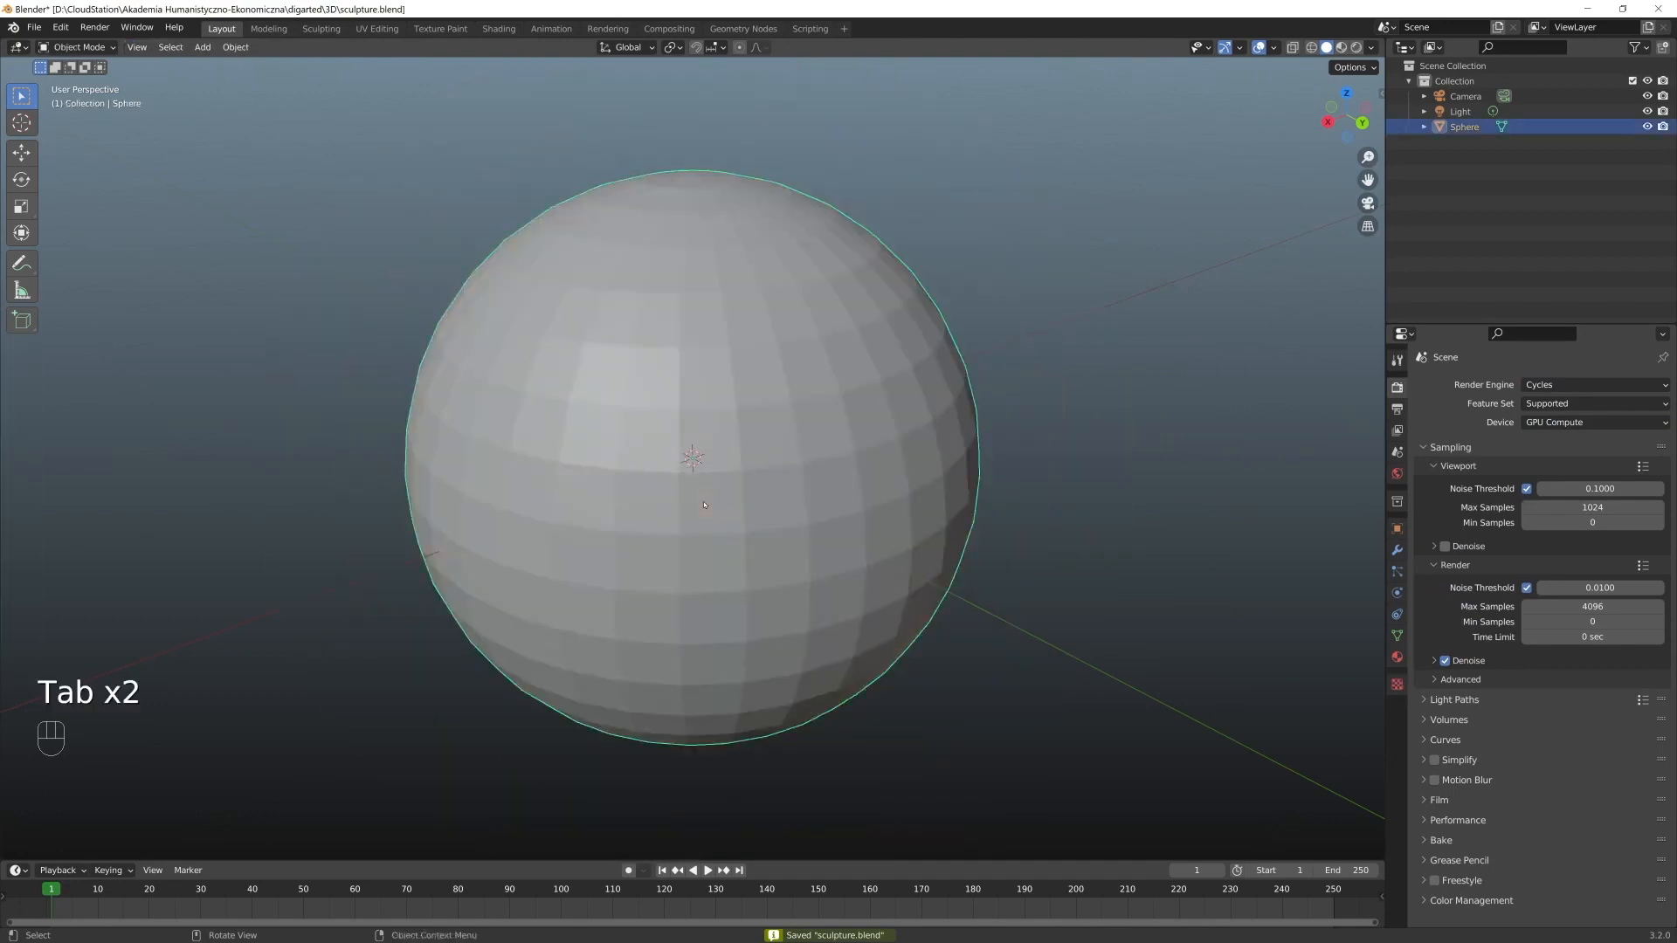
pyautogui.press('a')
pyautogui.moveTo(704, 501); pyautogui.dragTo(692, 480, button='middle')
pyautogui.rightClick(738, 558)
pyautogui.click(738, 557)
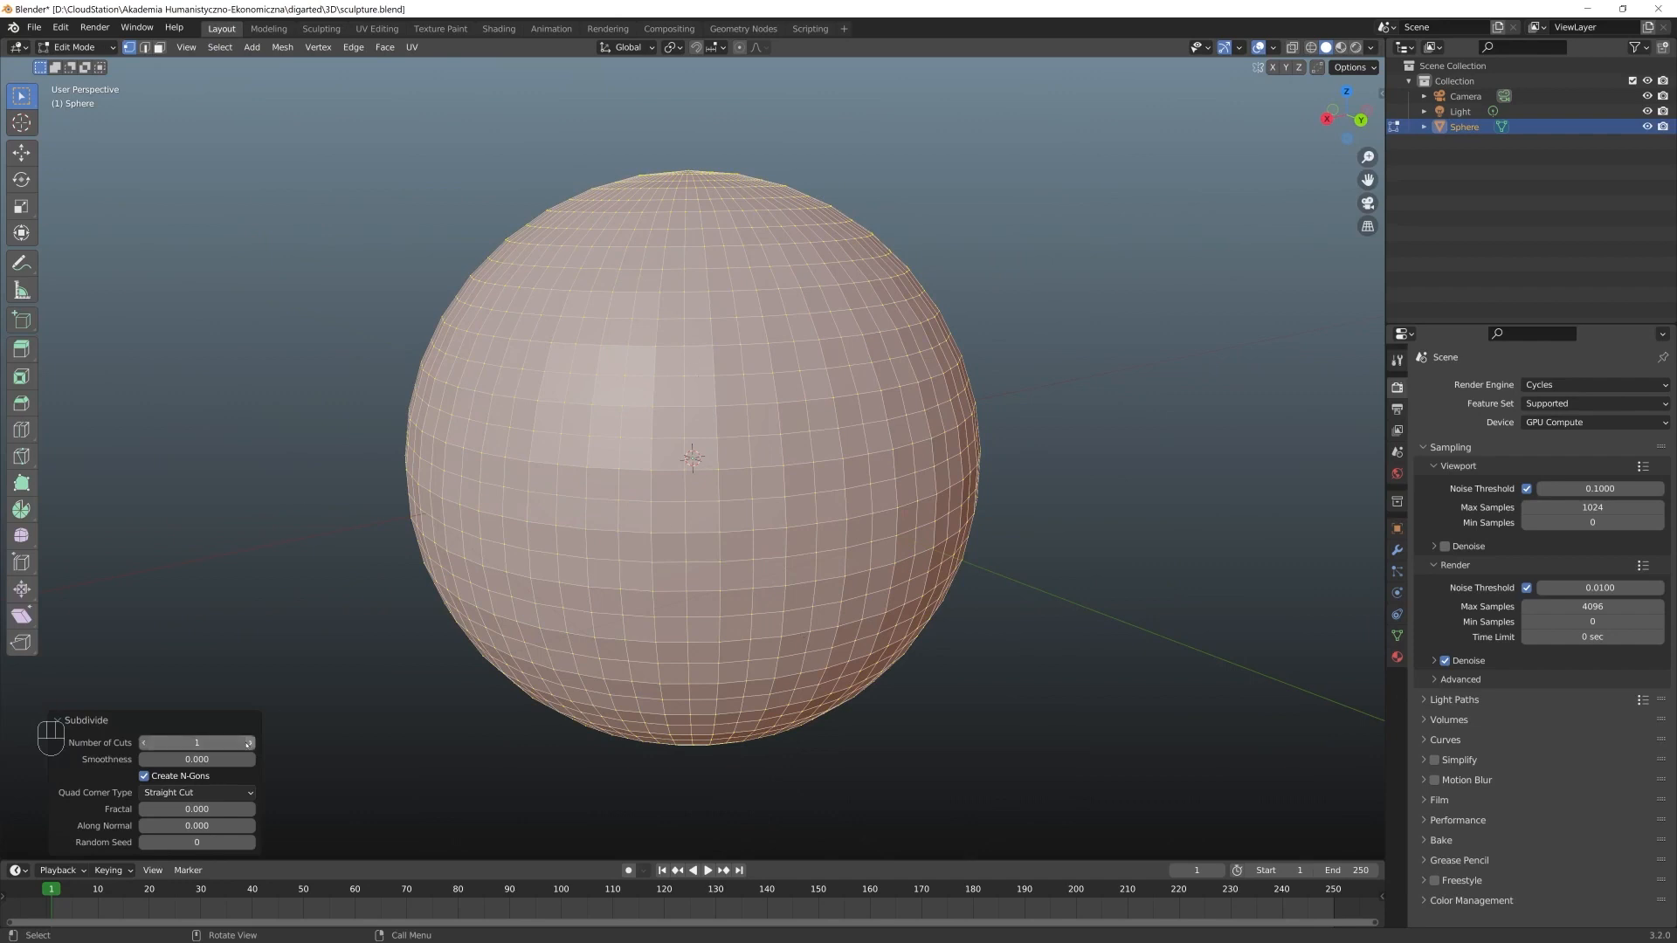
pyautogui.press('Tab')
pyautogui.press('Tab')
pyautogui.press('Tab')
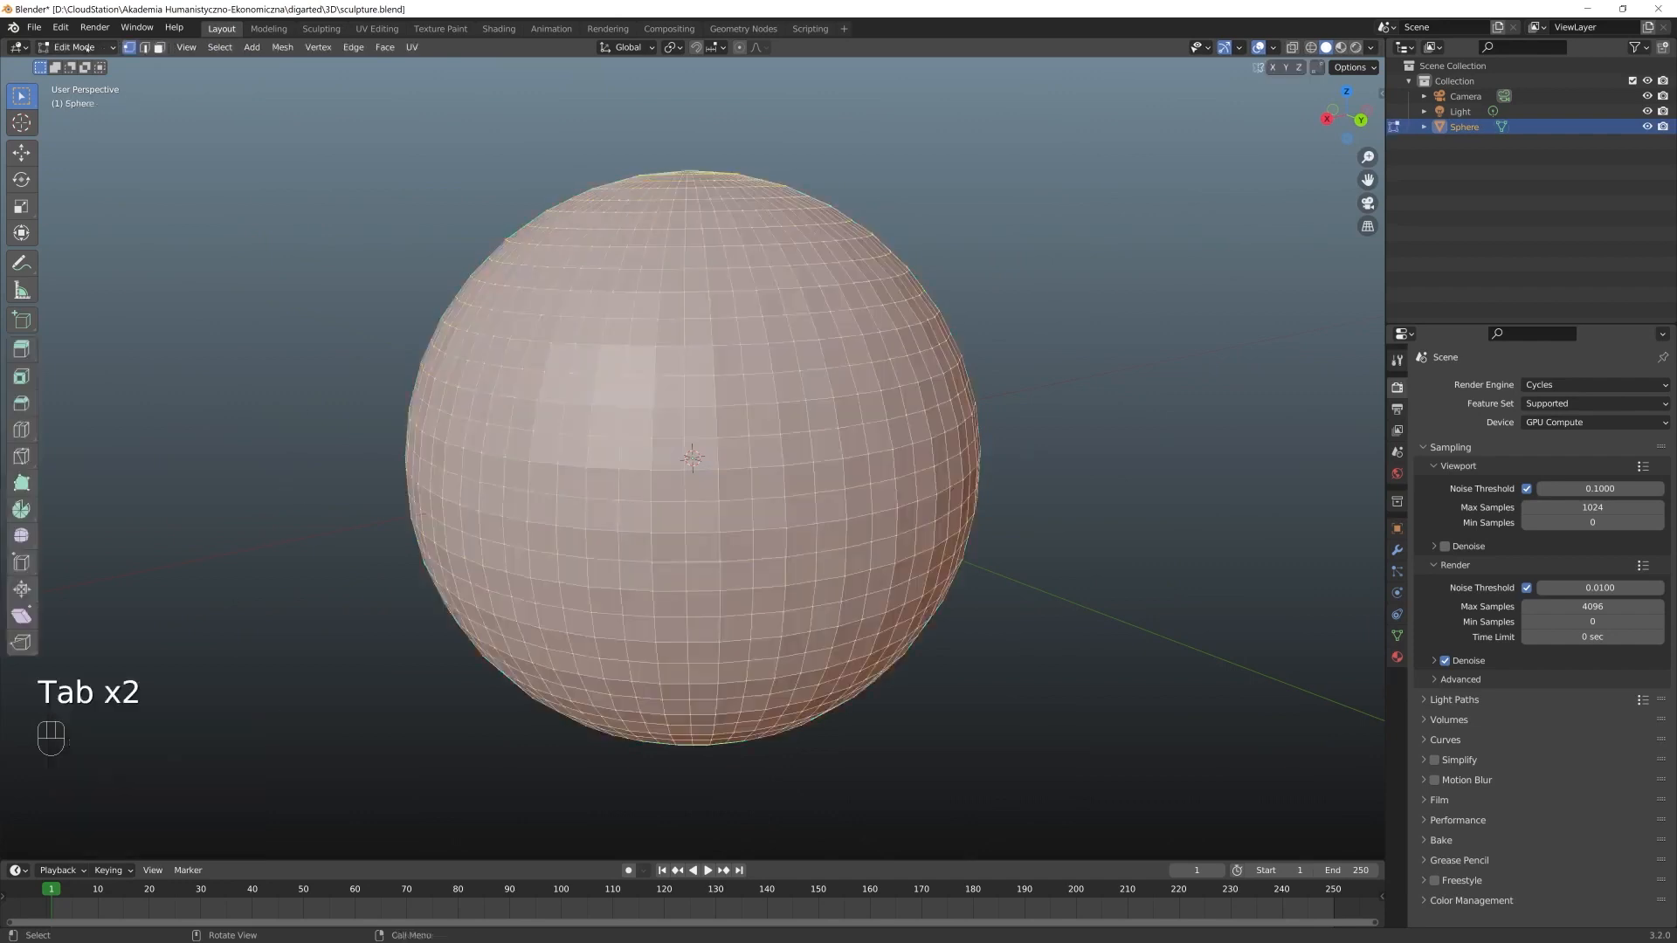
# Switch to the Sculpting workspace and turn the enlarged sphere so its upper part faces the view
pyautogui.click(323, 29)
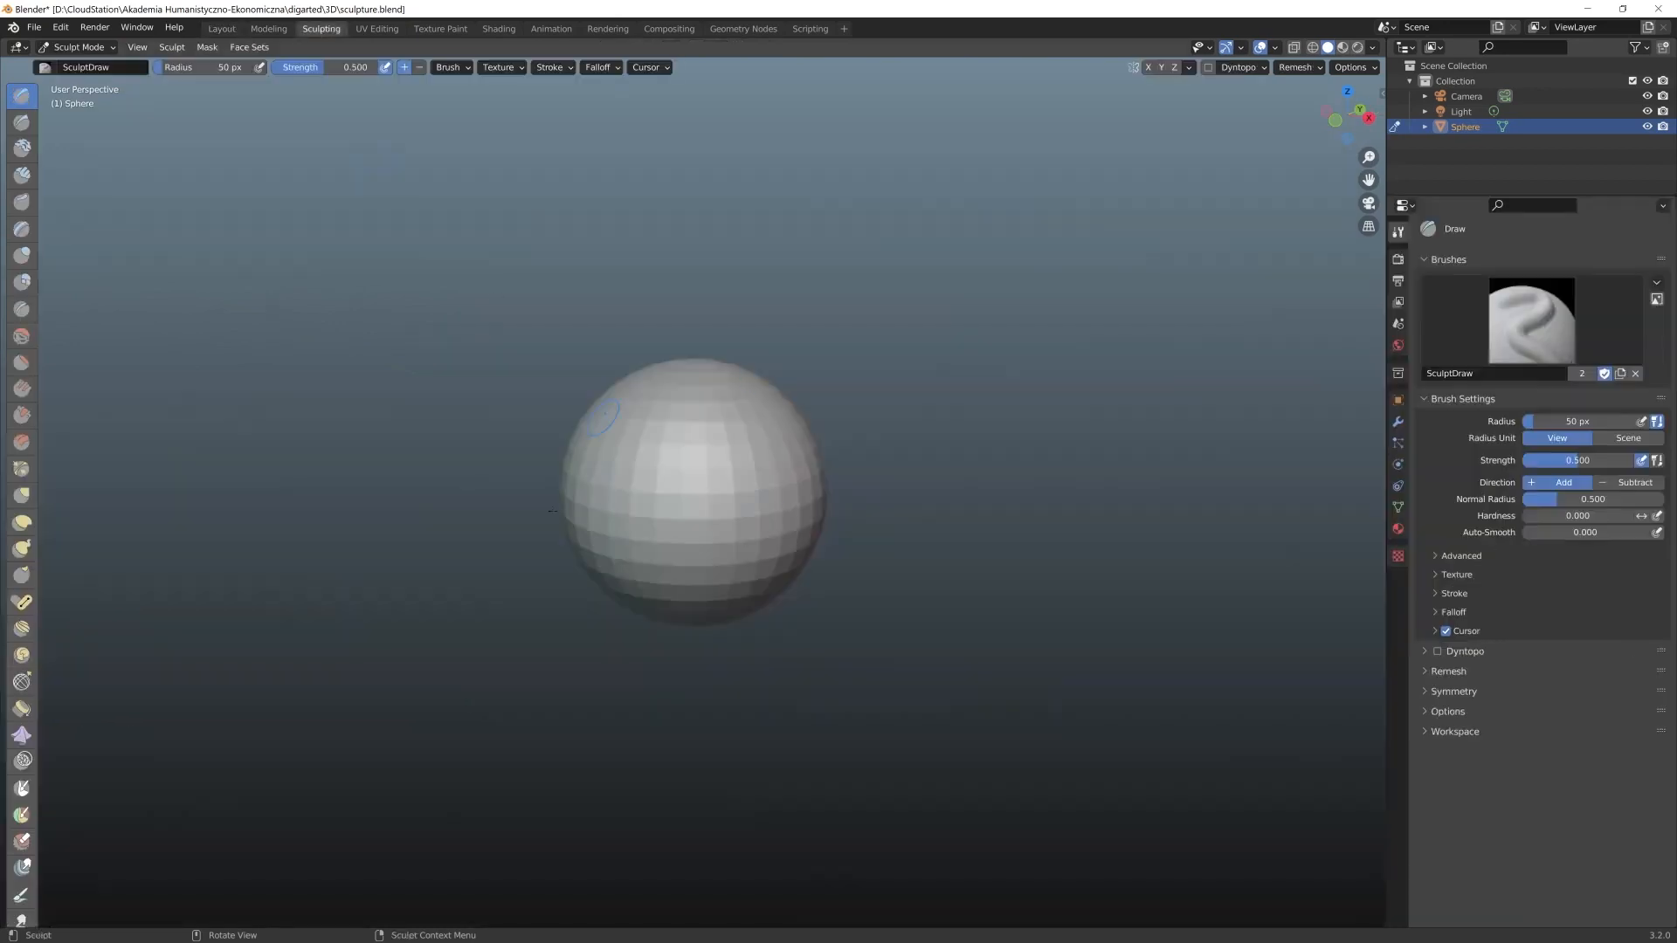
pyautogui.scroll(5, 738, 552)
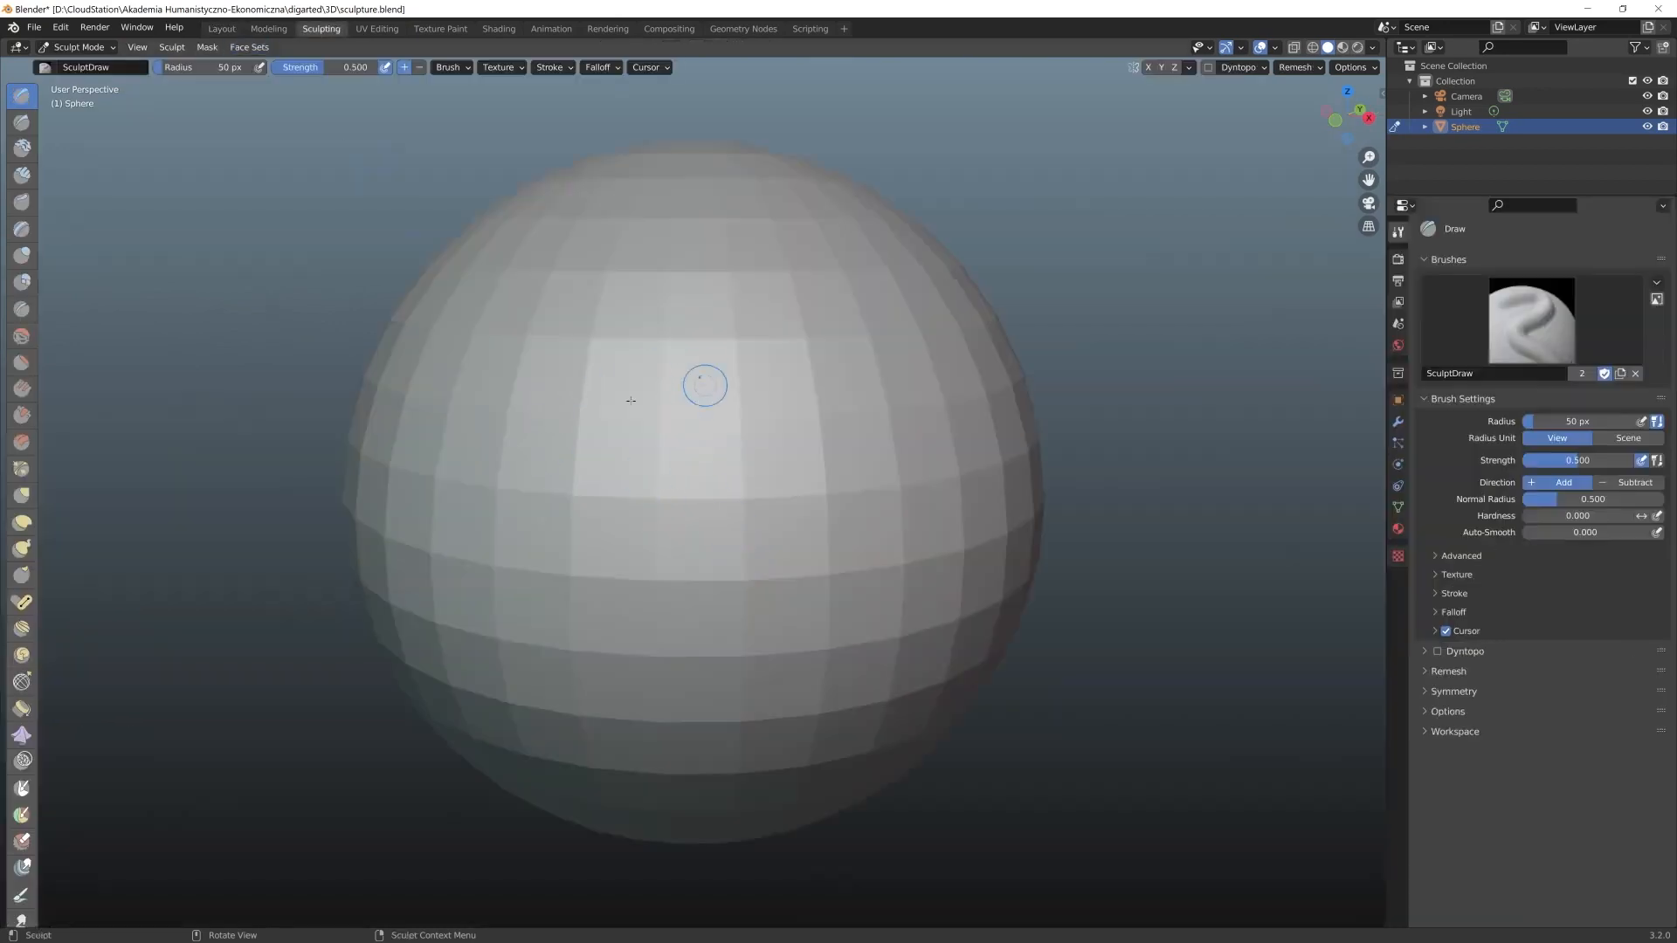
pyautogui.moveTo(674, 339); pyautogui.dragTo(476, 408, button='middle')
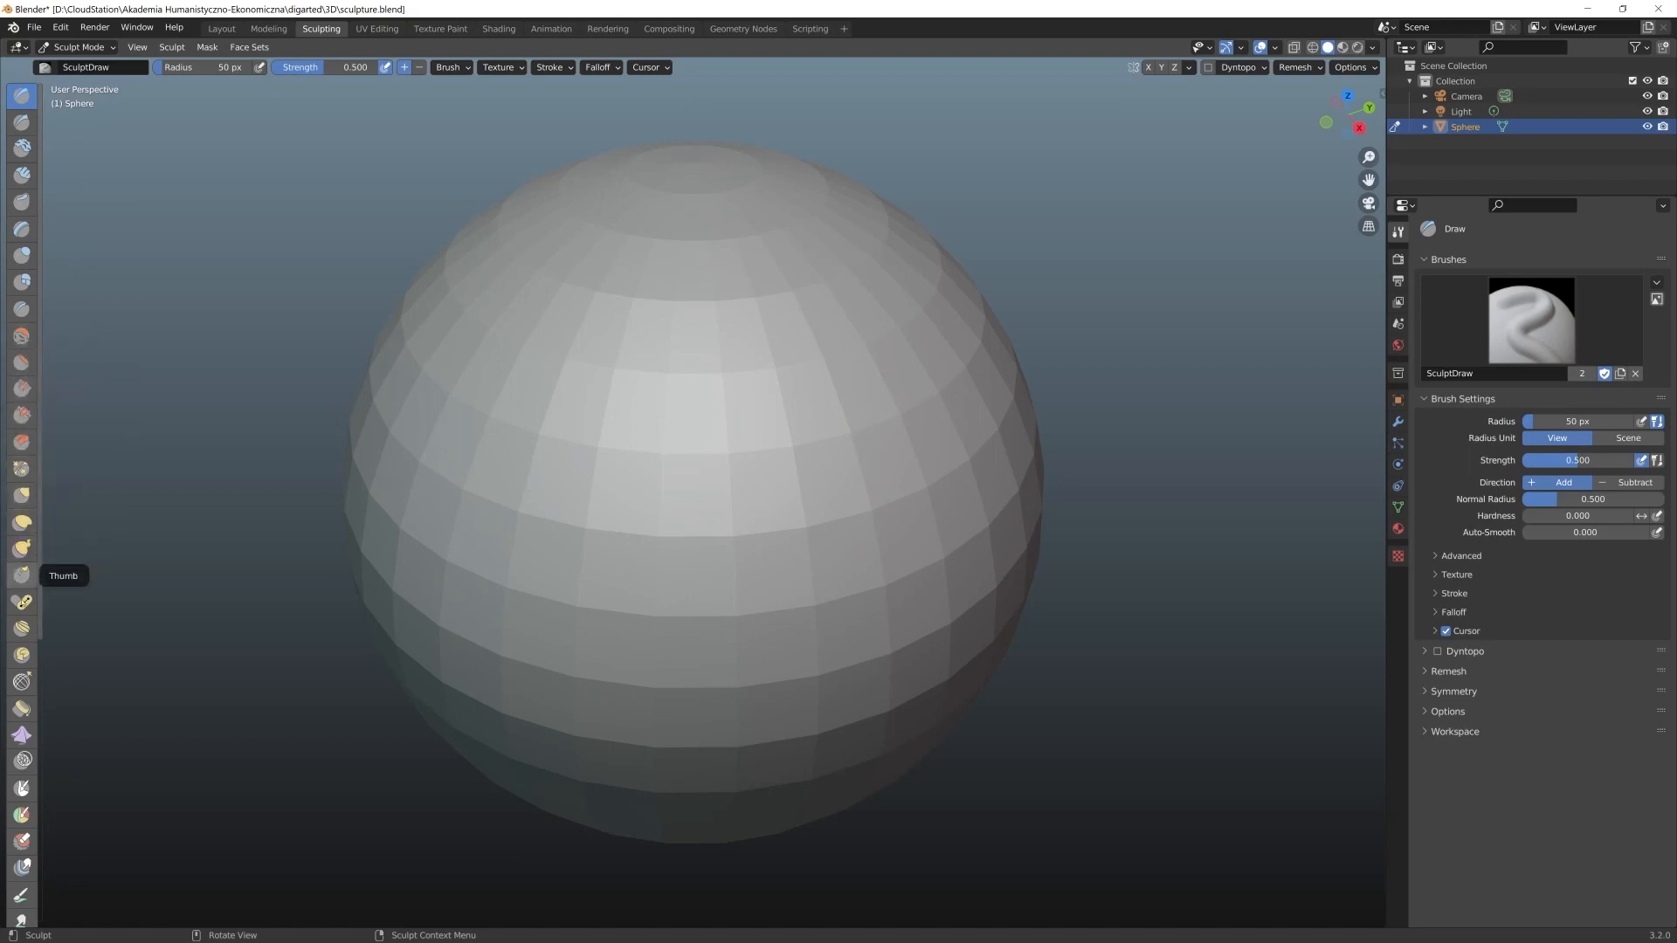
pyautogui.moveTo(694, 181); pyautogui.dragTo(711, 202)
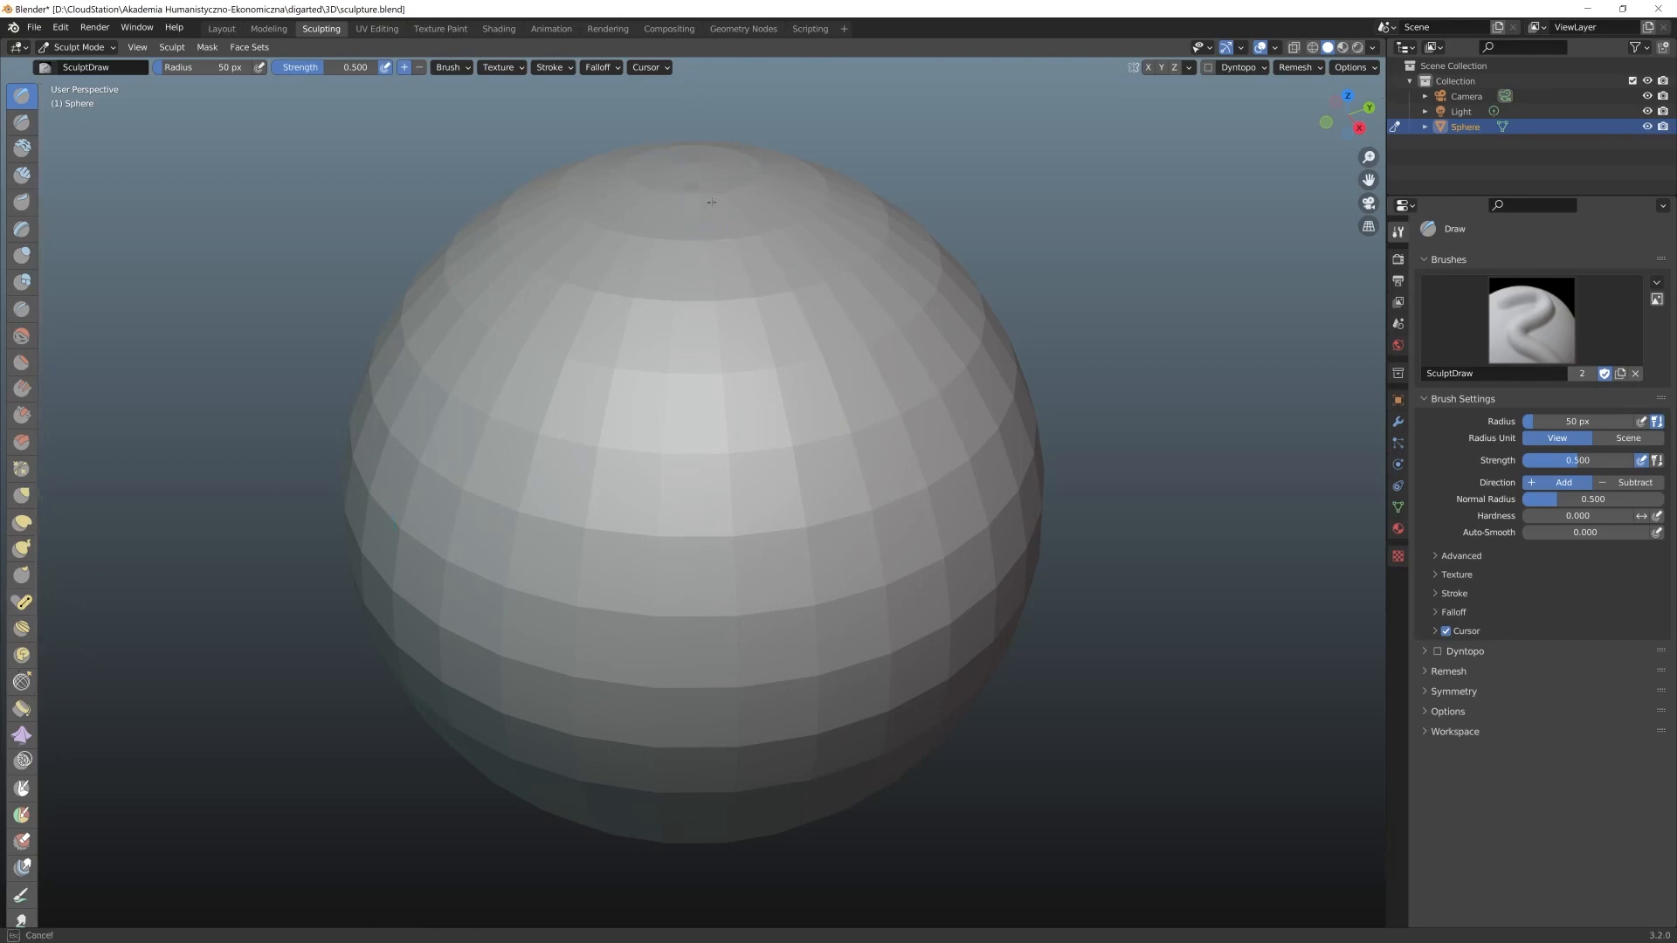
pyautogui.moveTo(874, 319); pyautogui.dragTo(876, 323)
pyautogui.hotkey('ctrl', 'z')
# Sculpt a thin raised ridge down the sphere's upper side with the 50 px Draw brush
pyautogui.scroll(2, 822, 255)
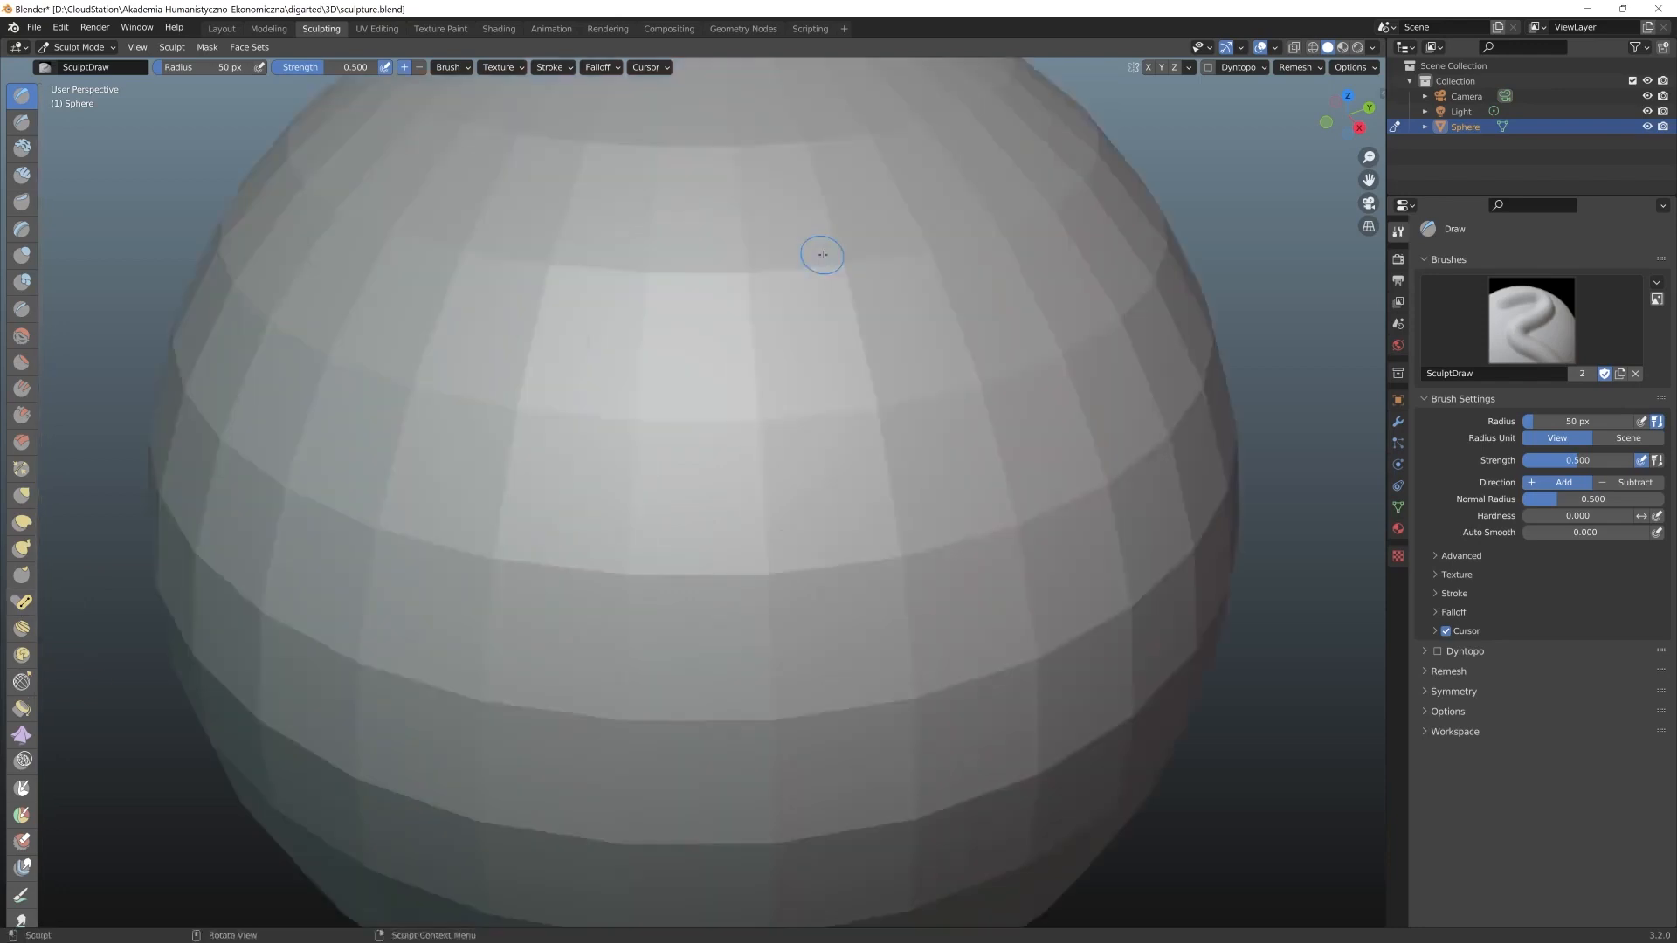
pyautogui.keyDown('shift'); pyautogui.moveTo(936, 190); pyautogui.dragTo(701, 380, button='middle'); pyautogui.keyUp('shift')
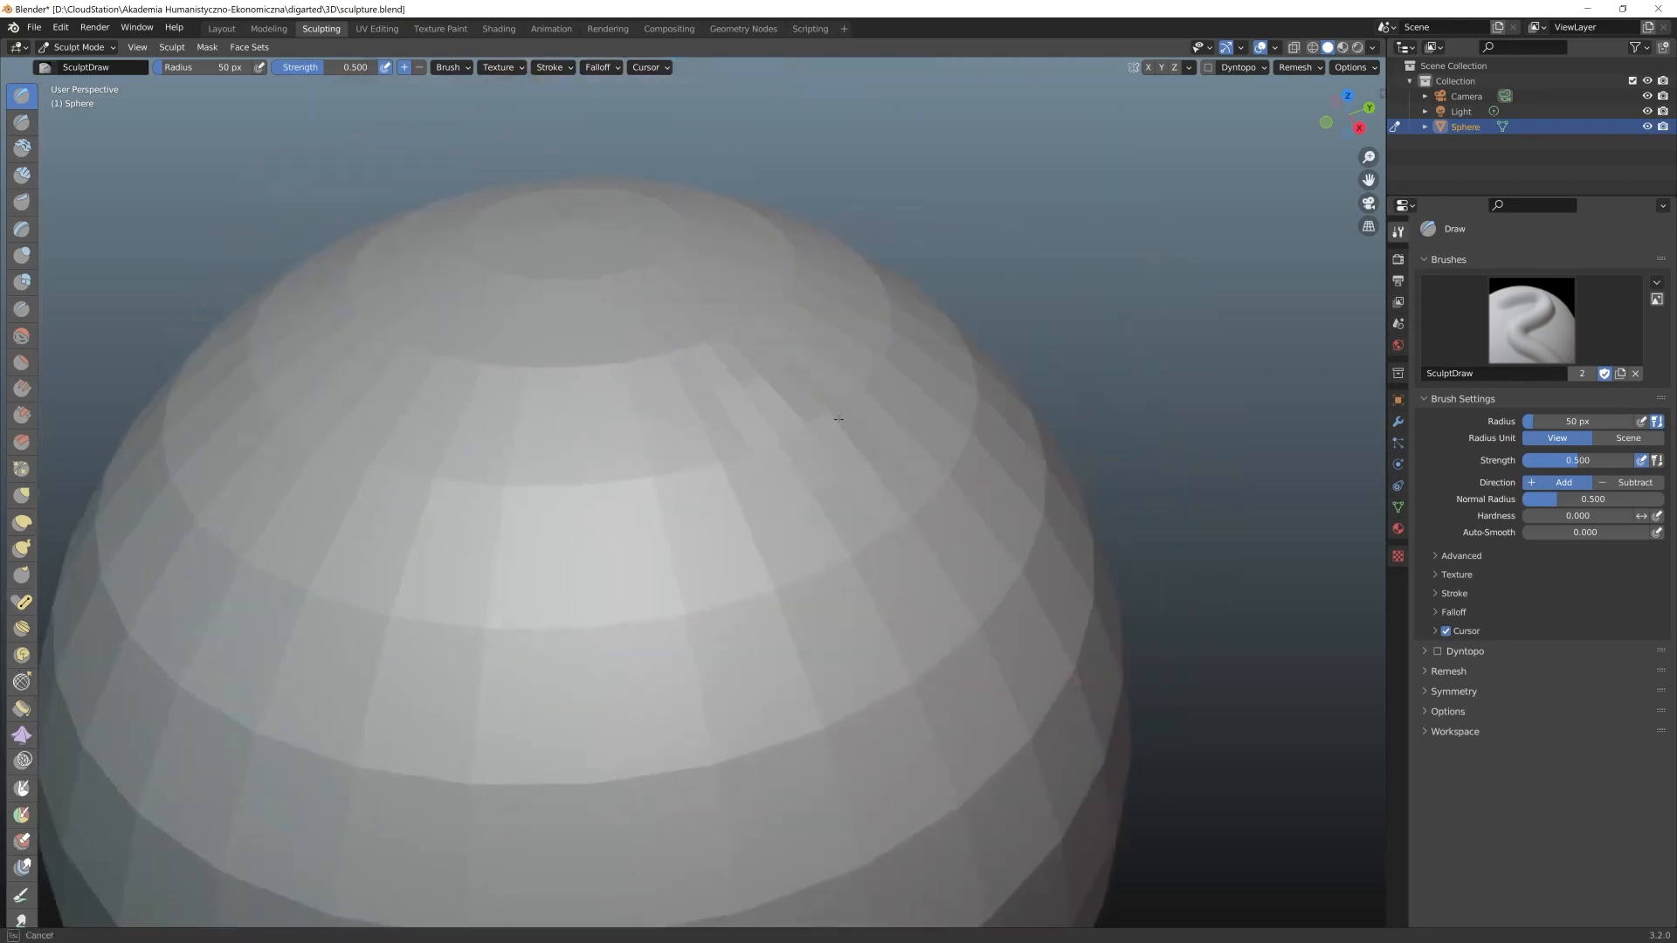
pyautogui.moveTo(713, 342); pyautogui.dragTo(602, 280)
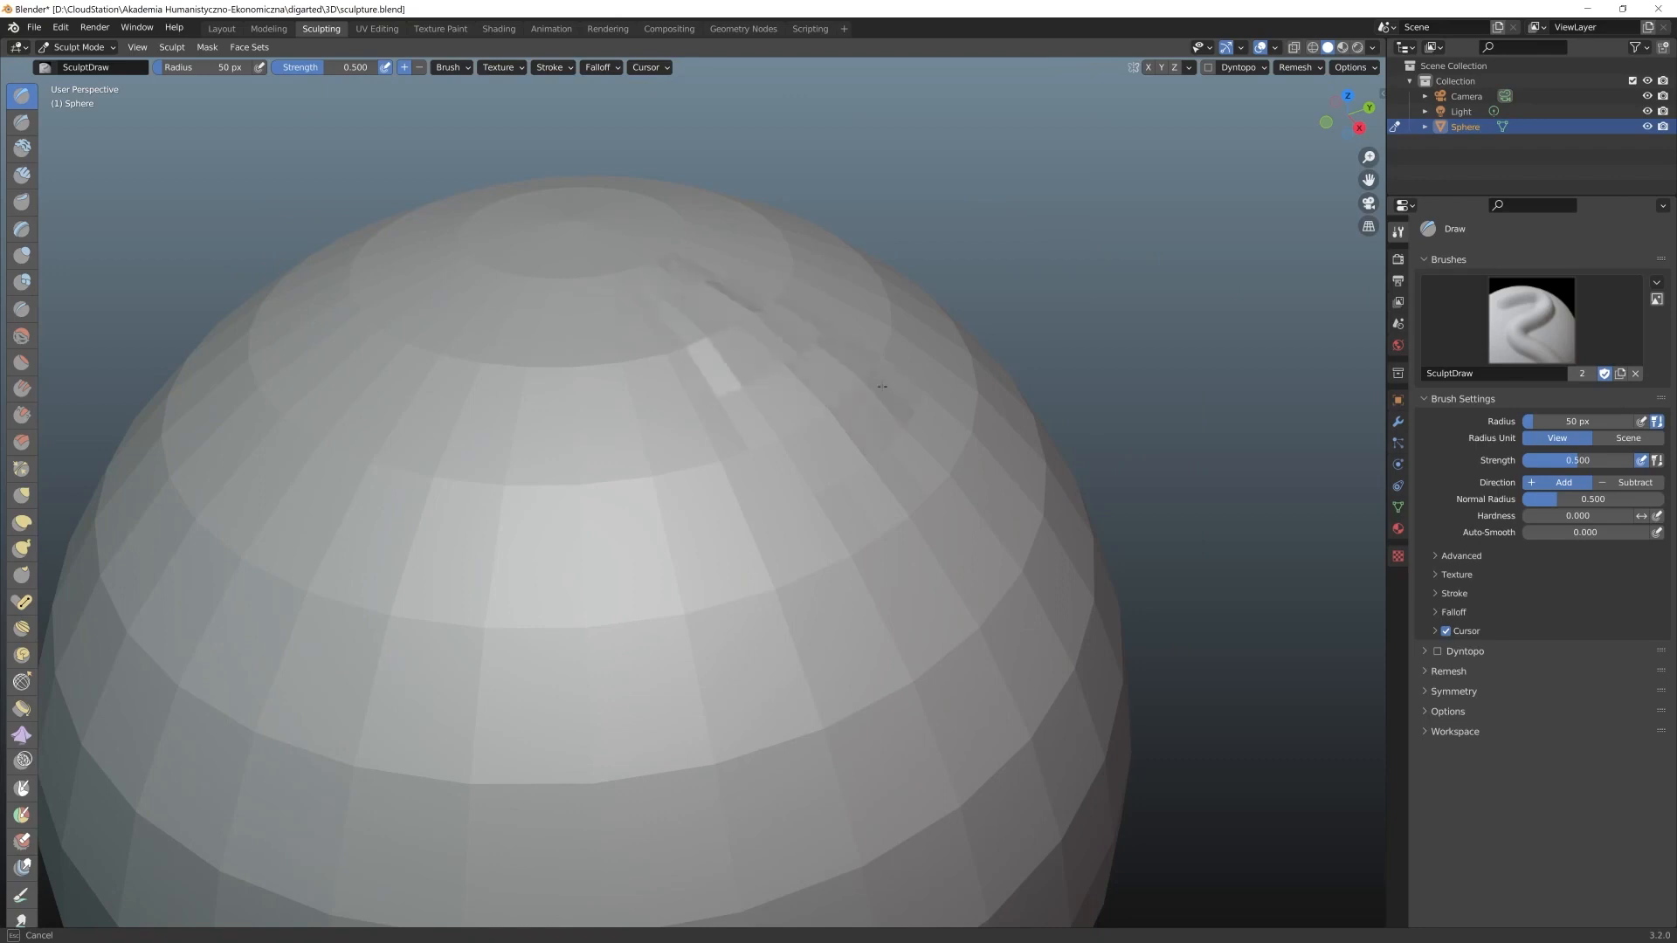
# Set the Draw brush radius to 199 px and build up a broad raised ridge over the thin one
pyautogui.moveTo(169, 70); pyautogui.dragTo(237, 70)
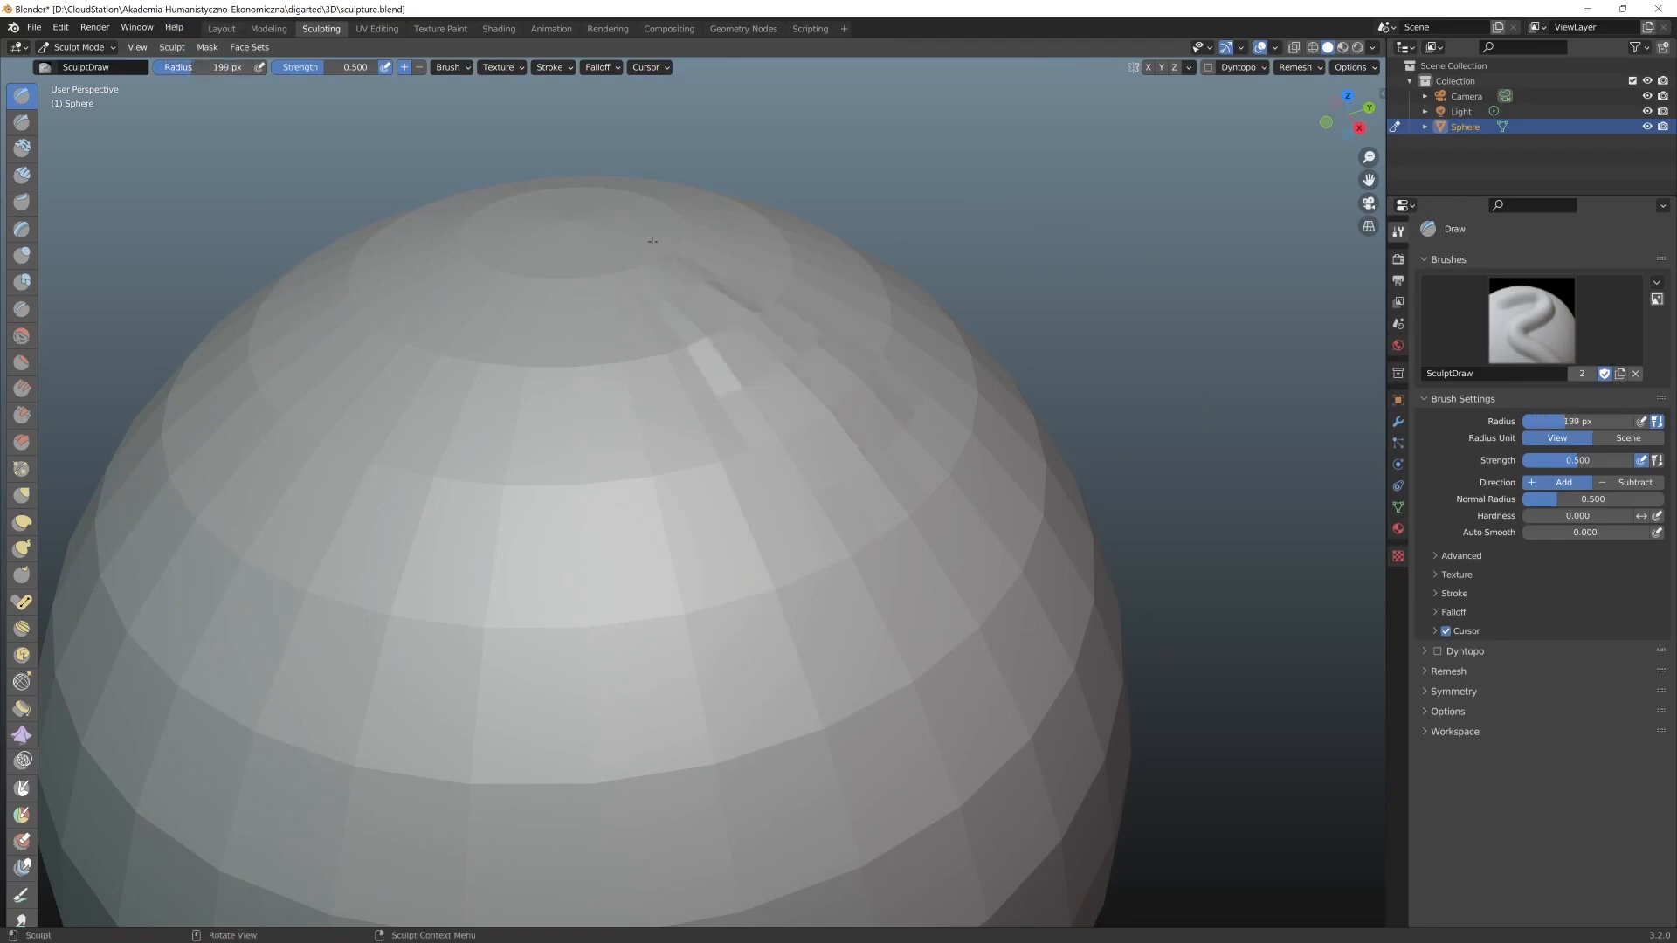
pyautogui.moveTo(652, 241)
pyautogui.mouseDown()
pyautogui.moveTo(725, 376)
pyautogui.moveTo(829, 402)
pyautogui.moveTo(769, 323)
pyautogui.moveTo(726, 310)
pyautogui.moveTo(960, 471)
pyautogui.moveTo(952, 428)
pyautogui.mouseUp()
pyautogui.moveTo(952, 428); pyautogui.dragTo(988, 493, button='middle')
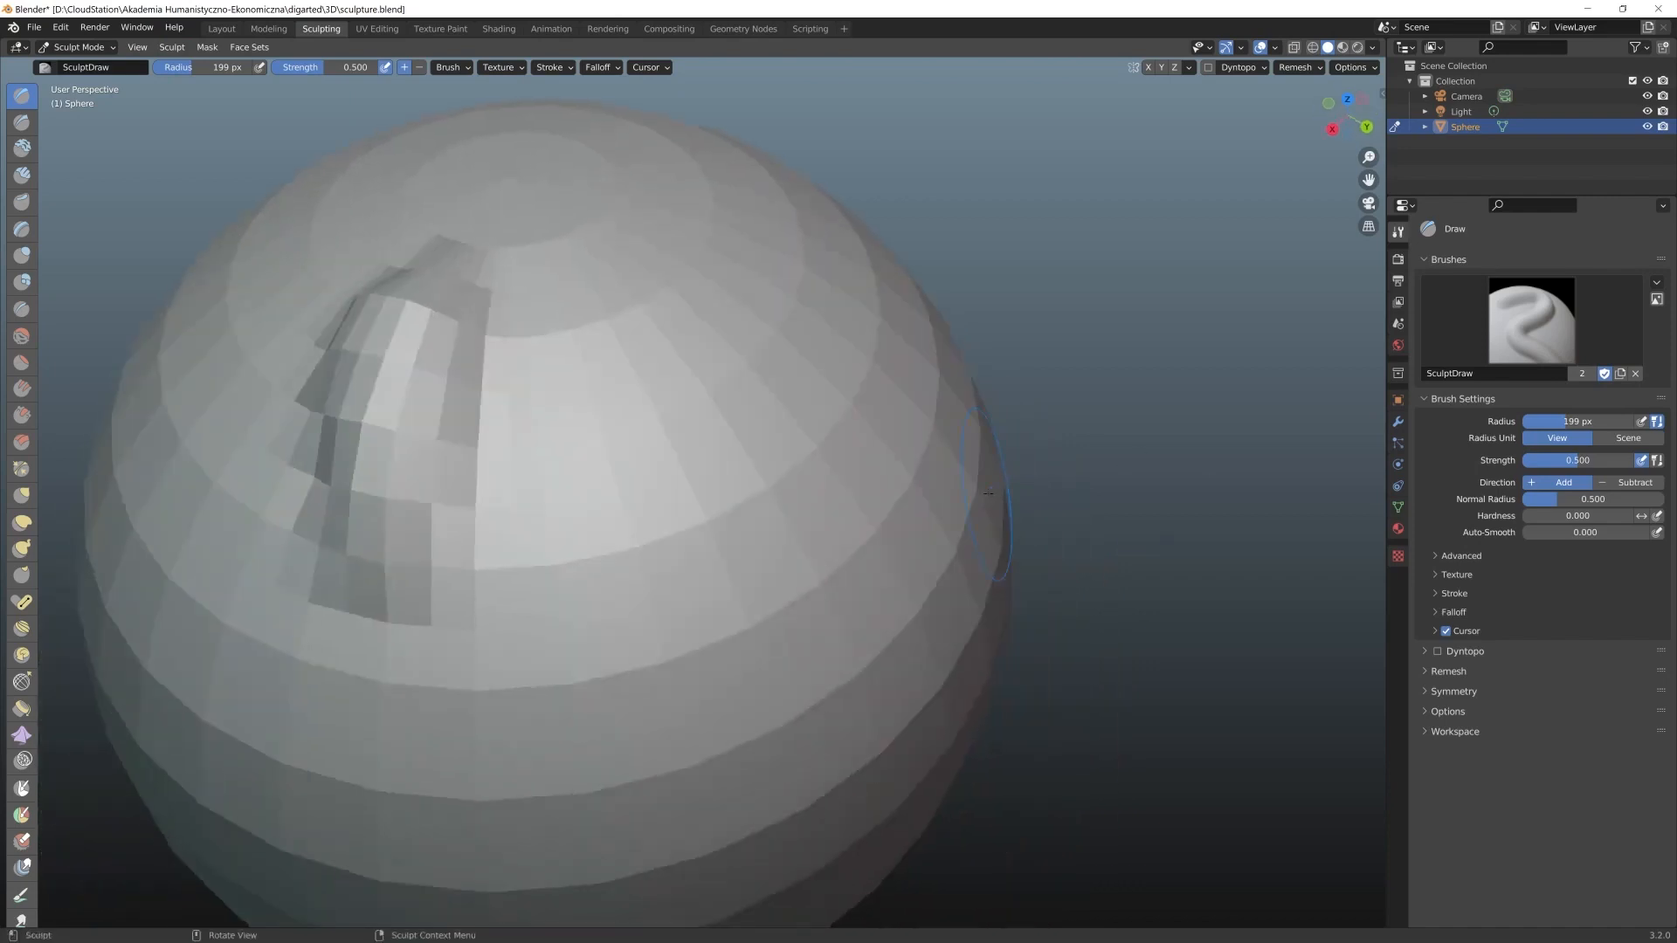
pyautogui.moveTo(460, 314)
pyautogui.mouseDown()
pyautogui.moveTo(480, 524)
pyautogui.moveTo(550, 297)
pyautogui.mouseUp()
pyautogui.moveTo(718, 477); pyautogui.dragTo(843, 455, button='middle')
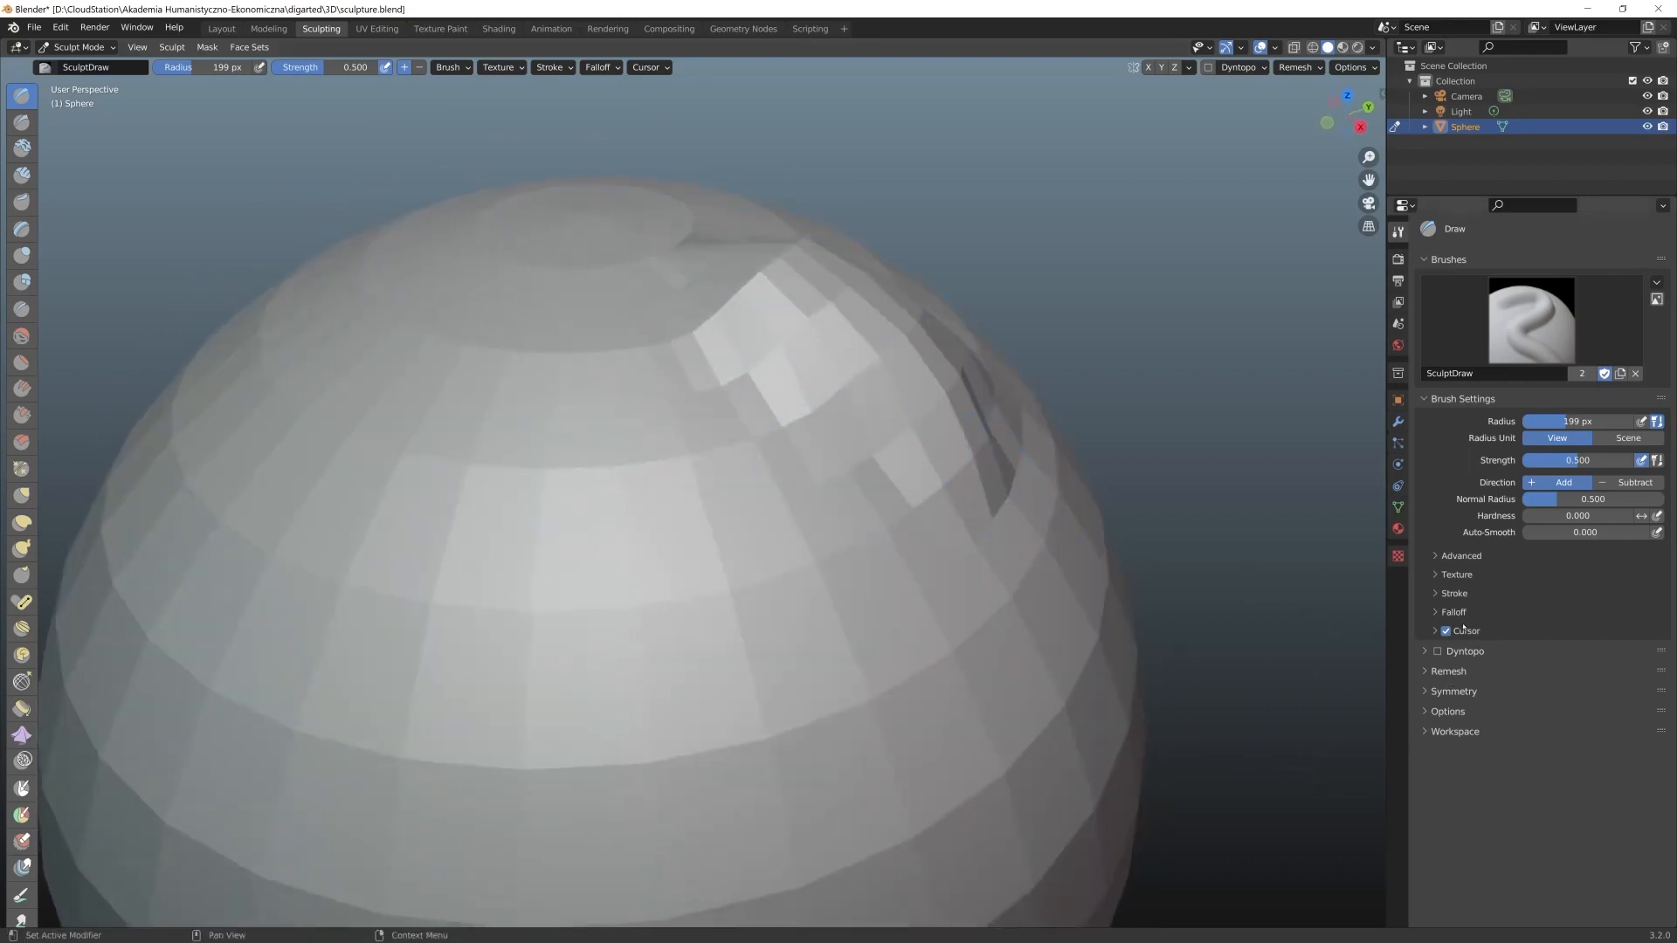
# Enable Dyntopo despite the vertex data loss and sculpt a smooth stroke along the existing ridge
pyautogui.click(1437, 652)
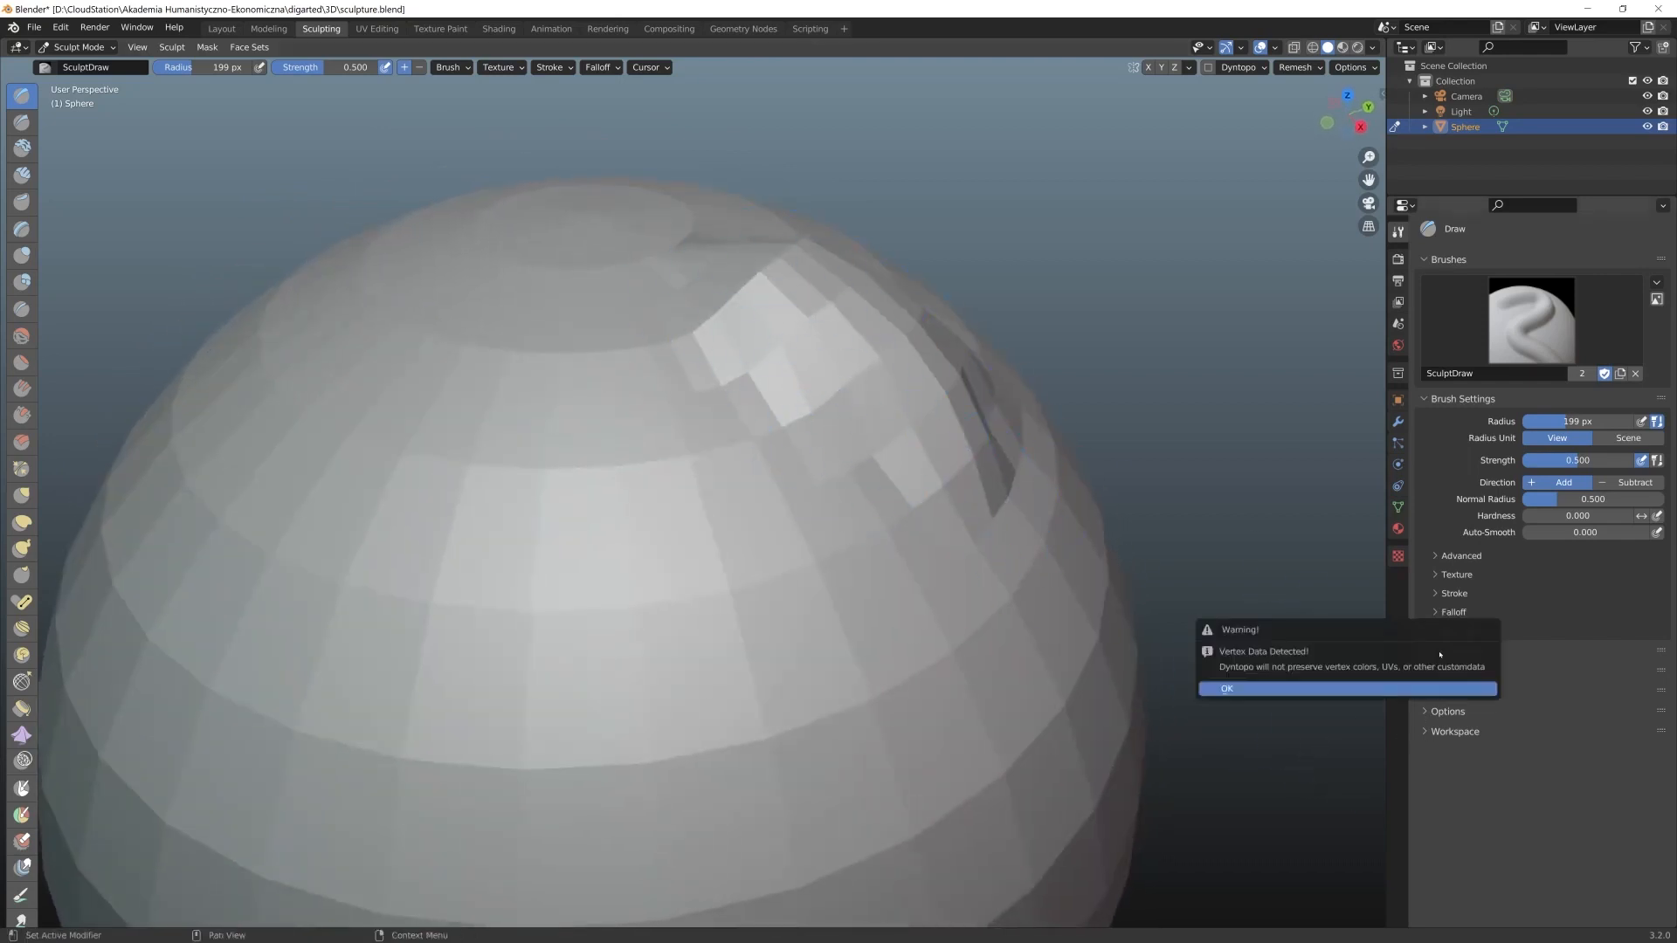
pyautogui.click(1406, 689)
pyautogui.moveTo(925, 385)
pyautogui.mouseDown()
pyautogui.moveTo(780, 315)
pyautogui.moveTo(873, 402)
pyautogui.moveTo(1008, 602)
pyautogui.moveTo(1013, 579)
pyautogui.mouseUp()
pyautogui.scroll(3, 1013, 579)
pyautogui.scroll(-3, 1070, 241)
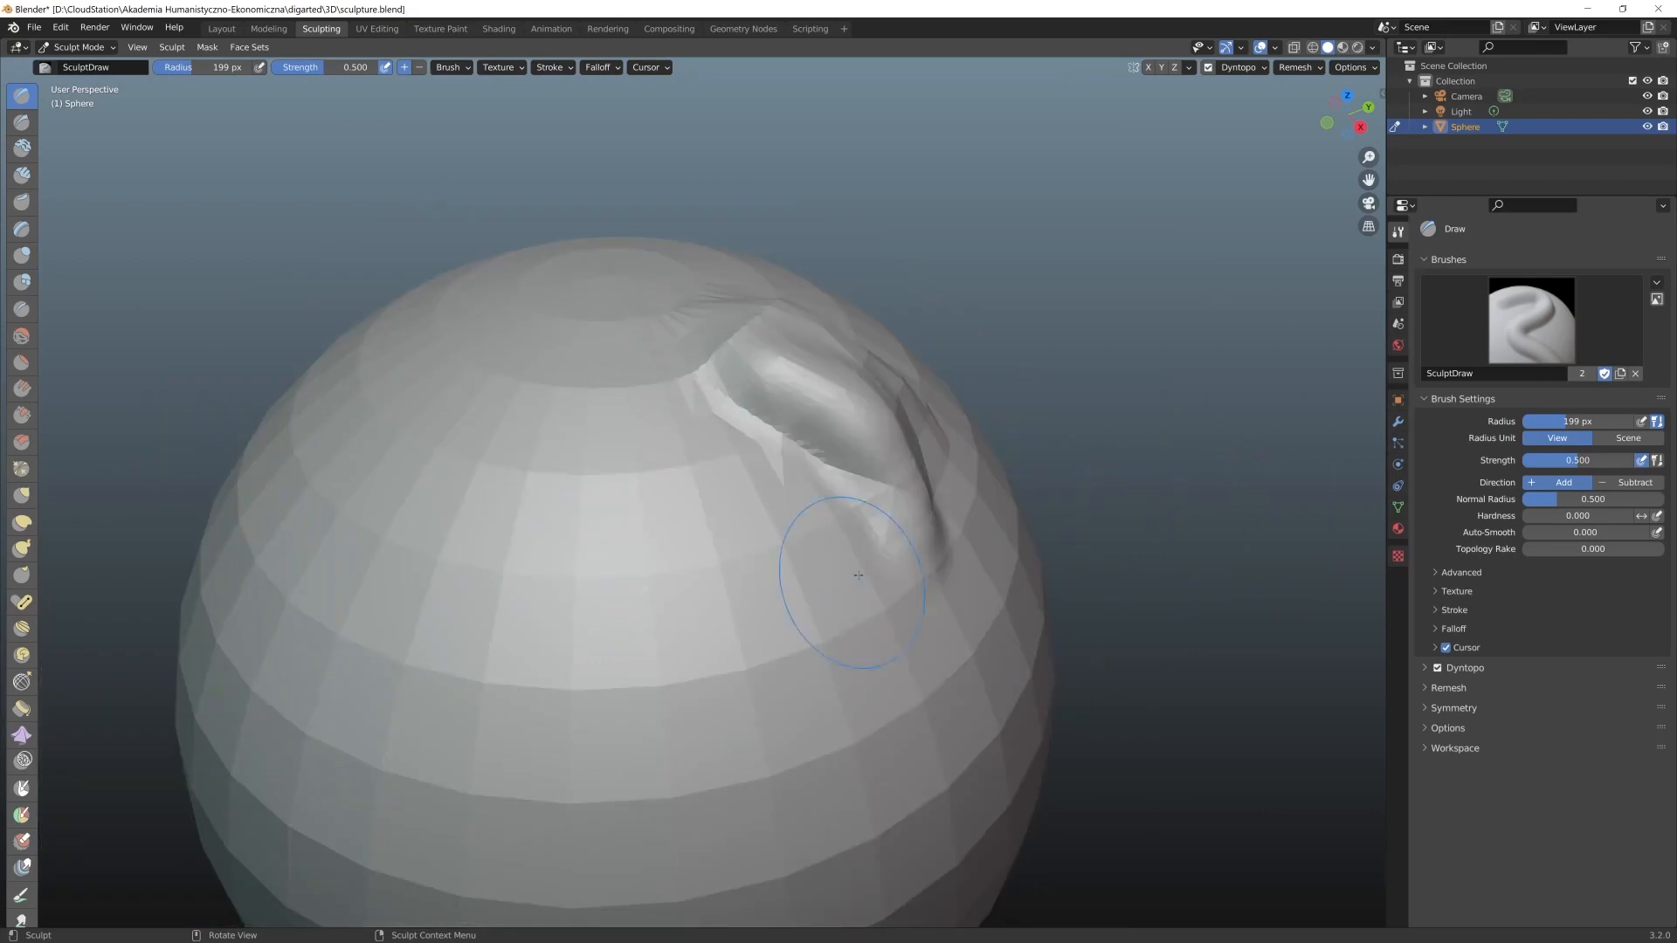
# Extend the ridge over the sphere's top and thicken its lower end with more Draw strokes
pyautogui.moveTo(853, 591)
pyautogui.mouseDown()
pyautogui.moveTo(889, 474)
pyautogui.moveTo(638, 279)
pyautogui.moveTo(671, 319)
pyautogui.moveTo(642, 310)
pyautogui.mouseUp()
pyautogui.scroll(-1, 761, 445)
pyautogui.moveTo(821, 500); pyautogui.dragTo(890, 592)
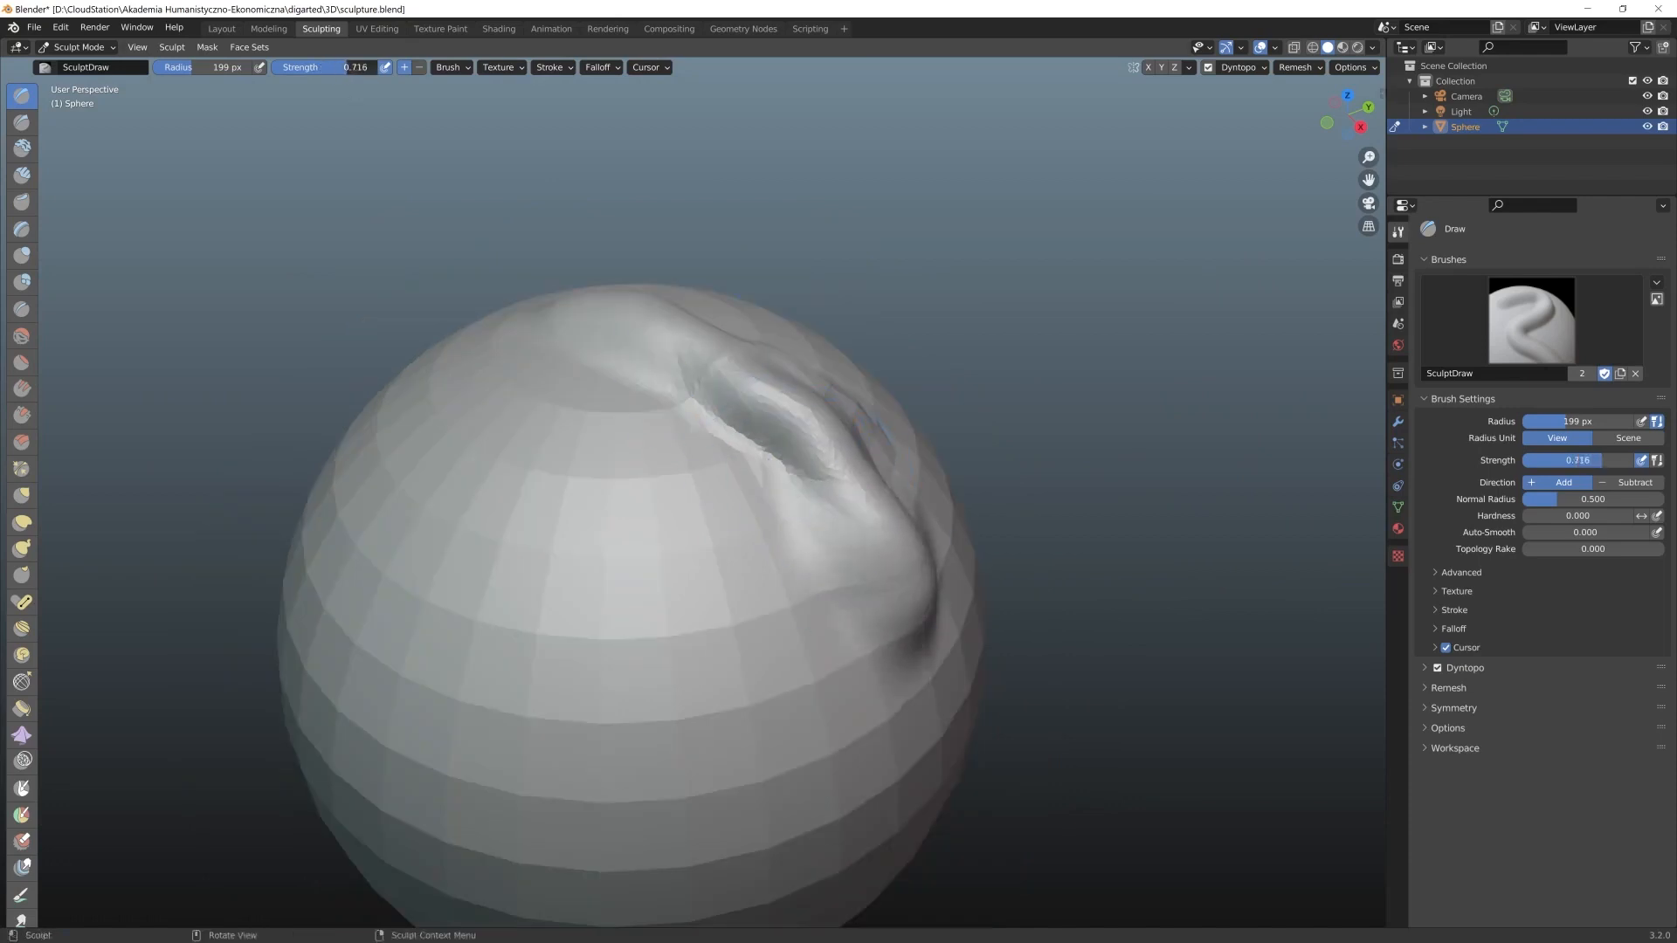
# Undo the raised stroke inside the hollow beside the nose ridge, and carve that hollow wider as an eye socket
pyautogui.moveTo(803, 554)
pyautogui.mouseDown()
pyautogui.moveTo(864, 602)
pyautogui.moveTo(812, 524)
pyautogui.moveTo(681, 402)
pyautogui.moveTo(778, 510)
pyautogui.moveTo(716, 410)
pyautogui.moveTo(768, 436)
pyautogui.moveTo(886, 606)
pyautogui.mouseUp()
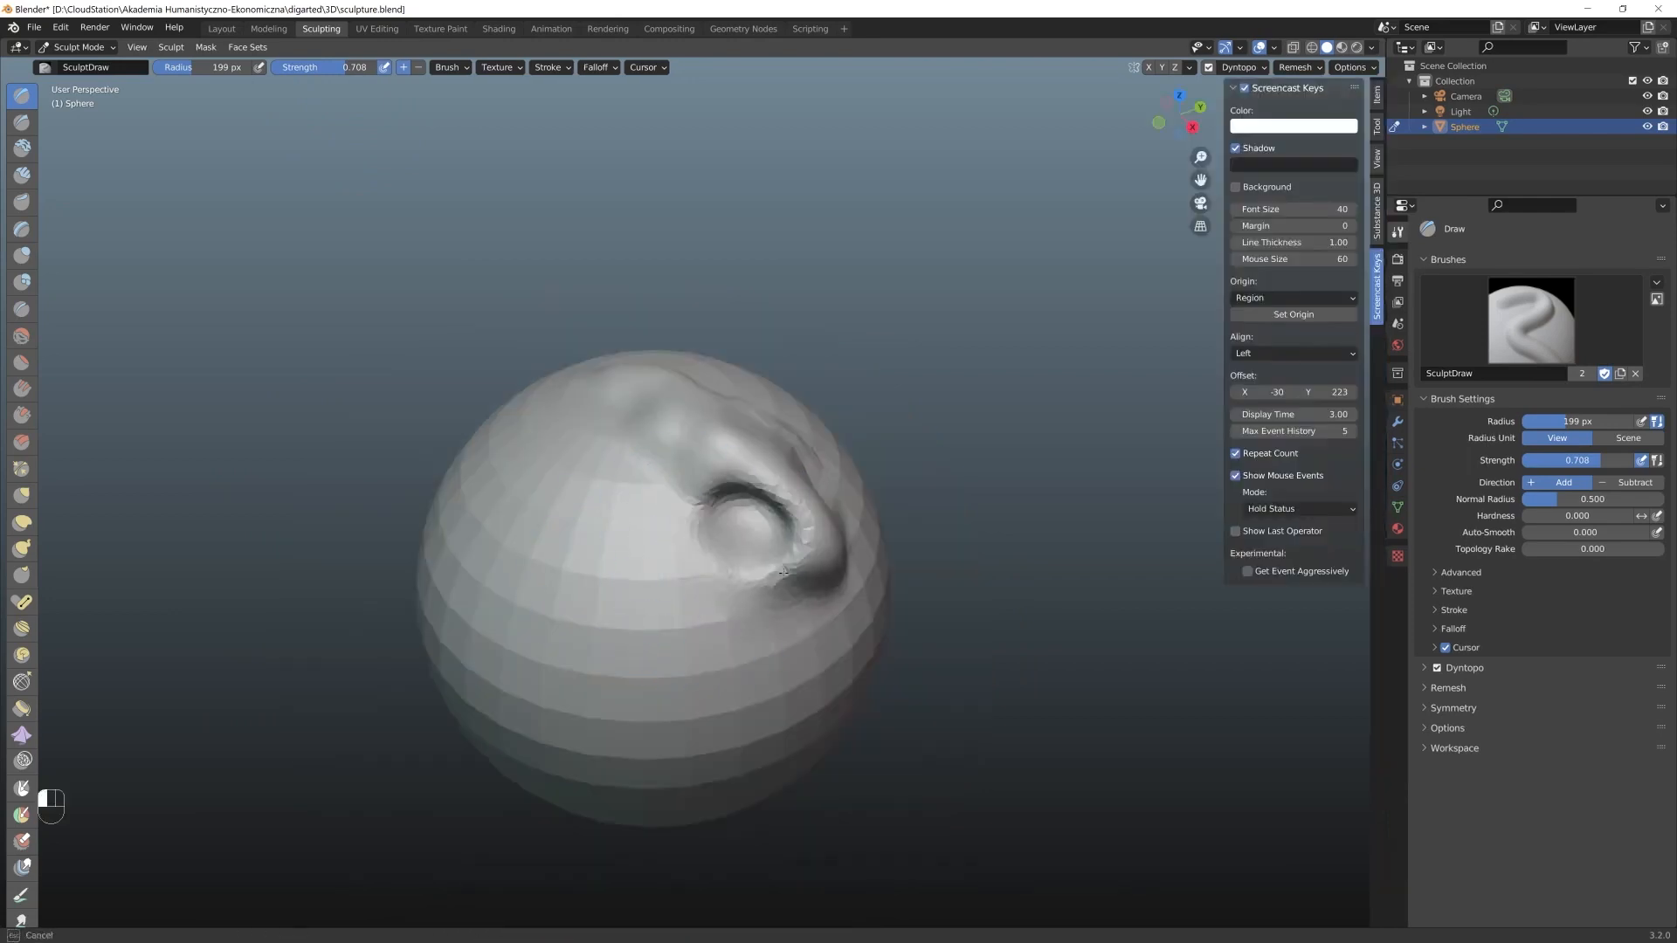
pyautogui.hotkey('ctrl', 'z')
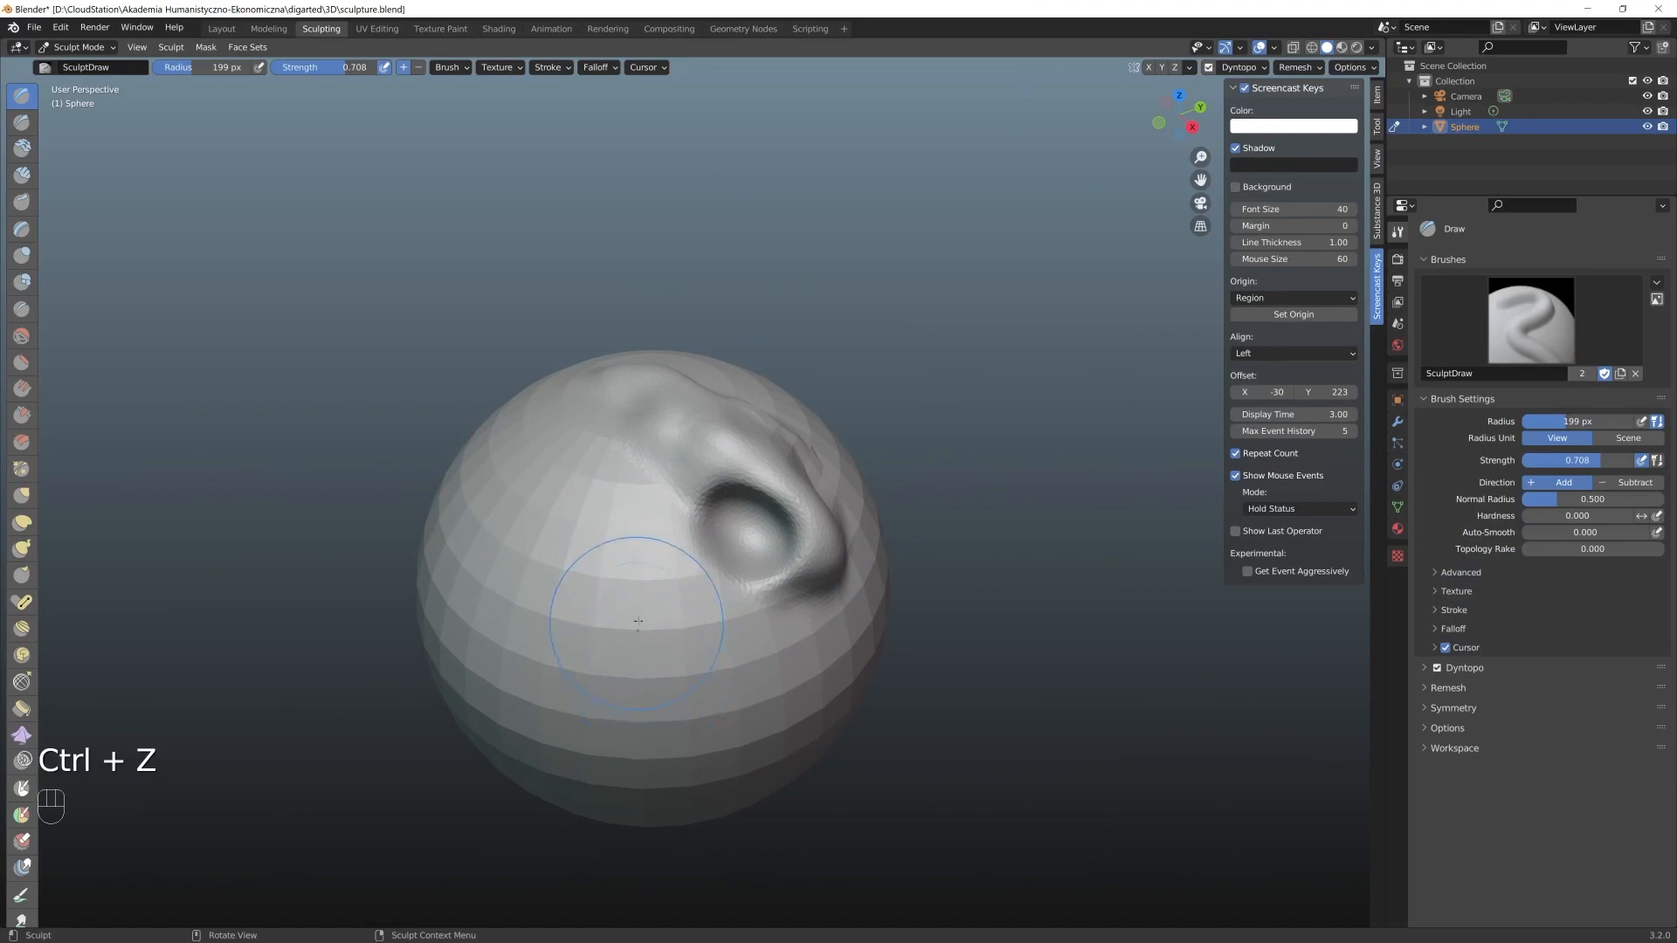
pyautogui.moveTo(637, 621)
pyautogui.keyDown('ctrl'); pyautogui.mouseDown()
pyautogui.moveTo(663, 520)
pyautogui.moveTo(725, 568)
pyautogui.moveTo(751, 537)
pyautogui.moveTo(803, 563)
pyautogui.mouseUp(); pyautogui.keyUp('ctrl')
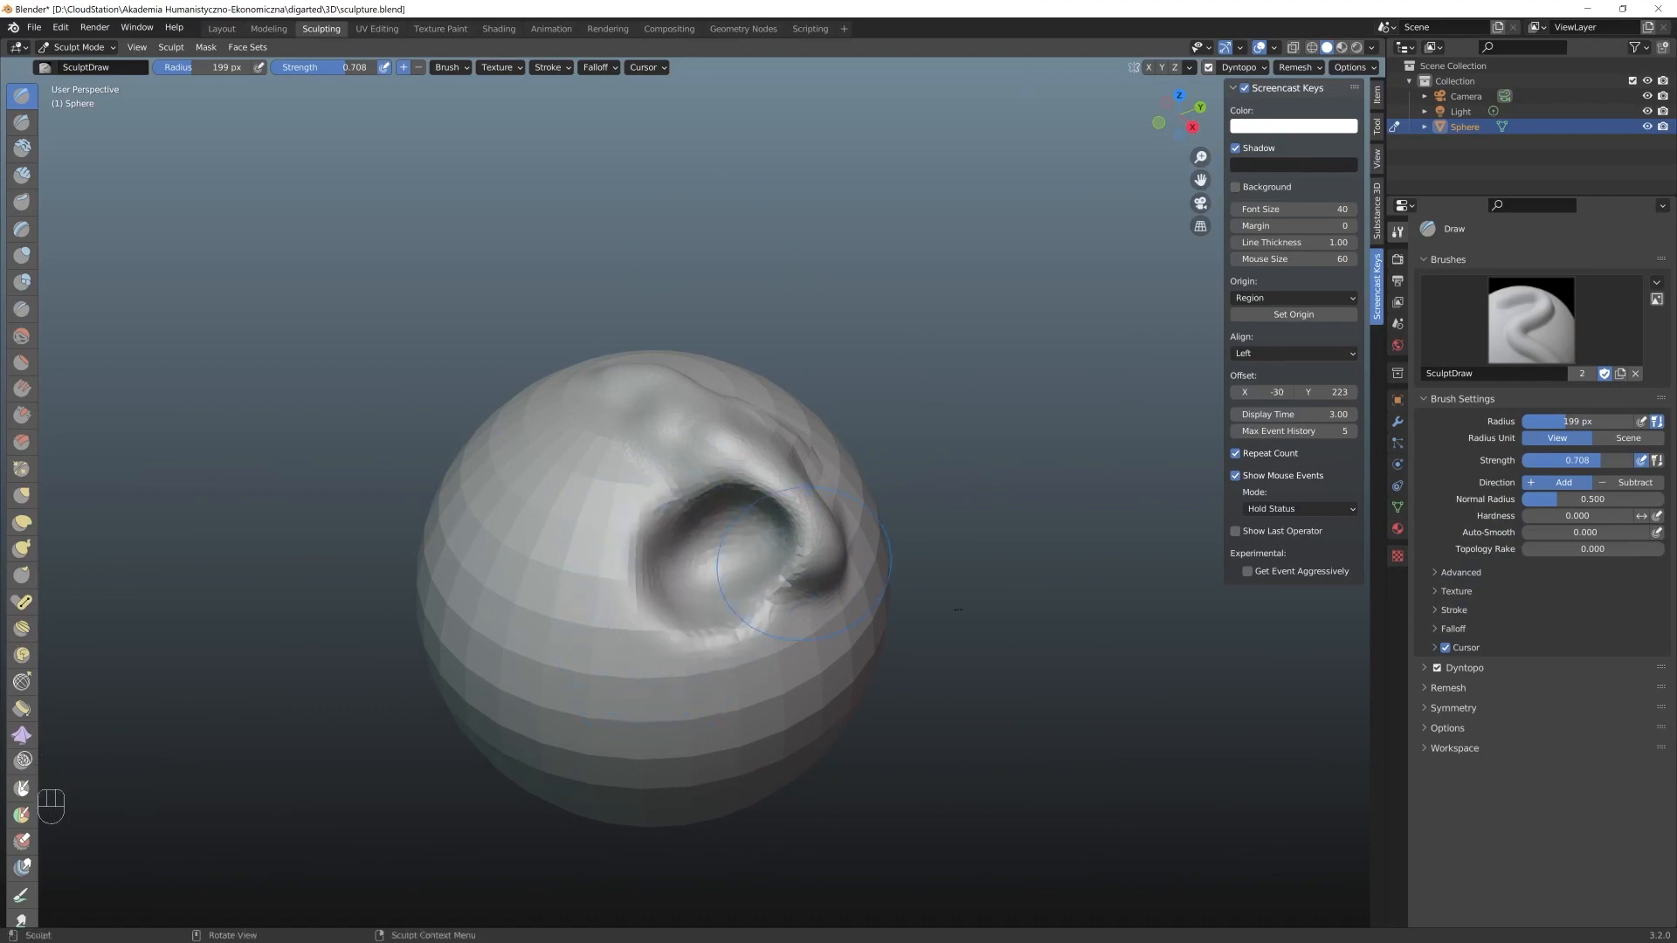
# Carve a matching eye socket on the opposite side of the nose ridge
pyautogui.moveTo(958, 610)
pyautogui.mouseDown(button='middle')
pyautogui.moveTo(843, 586)
pyautogui.moveTo(847, 607)
pyautogui.mouseUp(button='middle')
pyautogui.moveTo(729, 552)
pyautogui.keyDown('ctrl'); pyautogui.mouseDown()
pyautogui.moveTo(740, 534)
pyautogui.moveTo(677, 480)
pyautogui.moveTo(716, 463)
pyautogui.moveTo(734, 476)
pyautogui.moveTo(703, 489)
pyautogui.mouseUp(); pyautogui.keyUp('ctrl')
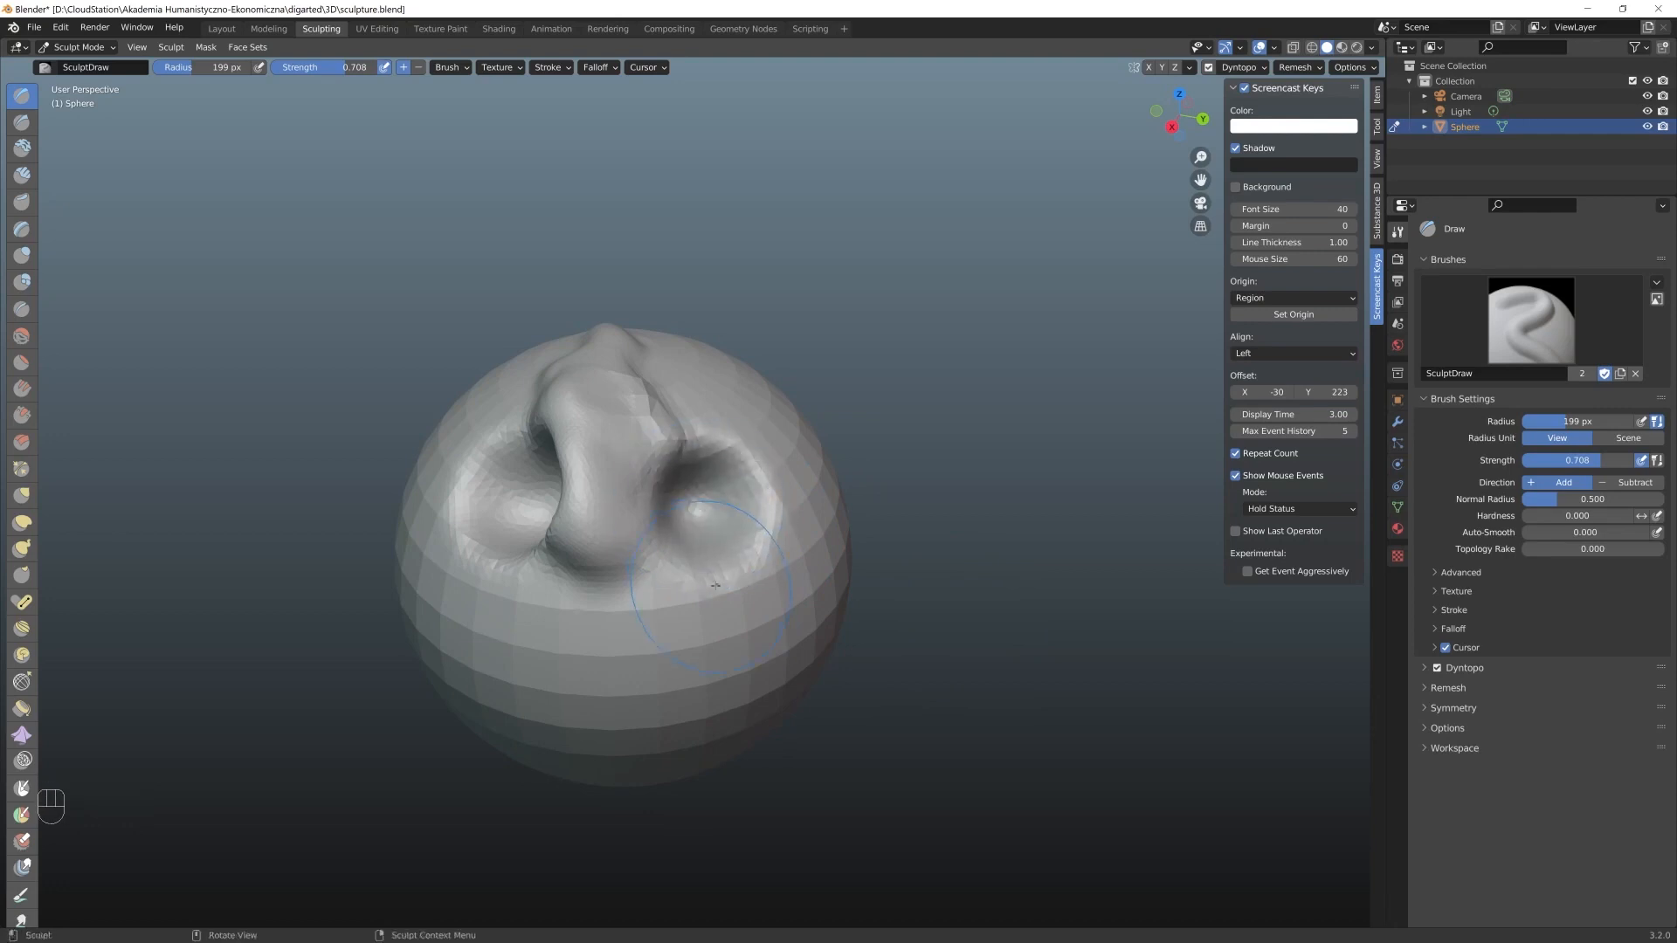
pyautogui.moveTo(715, 585)
pyautogui.mouseDown(button='middle')
pyautogui.moveTo(754, 499)
pyautogui.moveTo(712, 528)
pyautogui.mouseUp(button='middle')
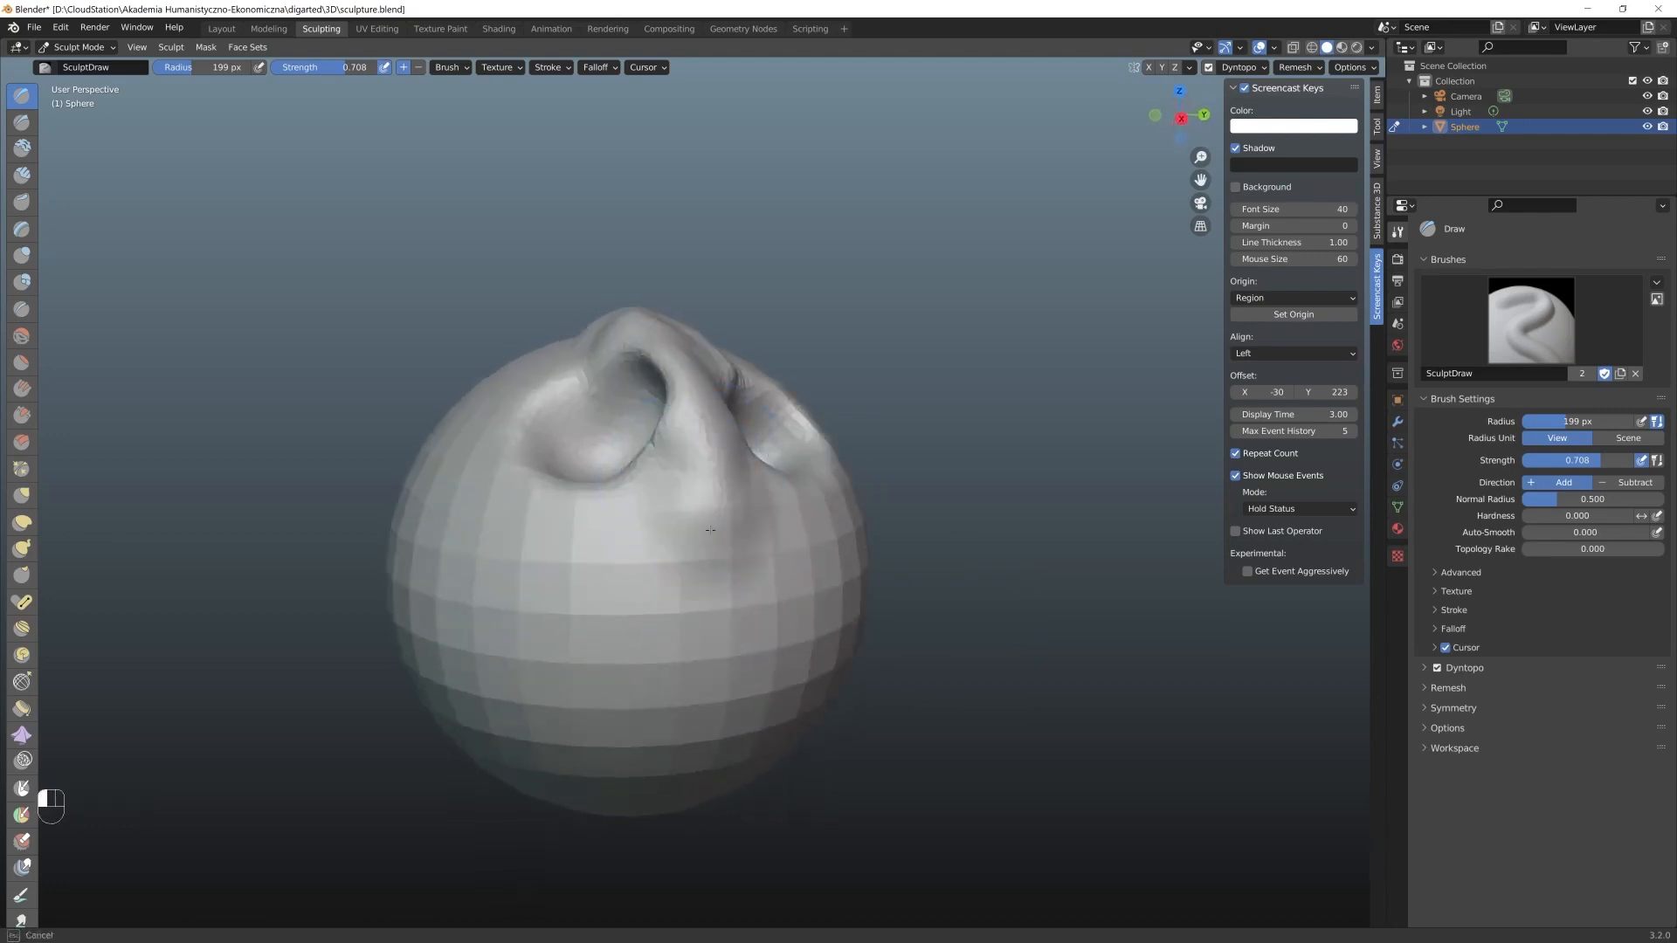
# Build up the bulging nose tip and the nostril wings on both sides at the ridge's lower end
pyautogui.moveTo(710, 529); pyautogui.dragTo(712, 546)
pyautogui.moveTo(694, 463)
pyautogui.mouseDown()
pyautogui.moveTo(703, 569)
pyautogui.moveTo(611, 549)
pyautogui.moveTo(648, 531)
pyautogui.mouseUp()
pyautogui.moveTo(761, 535); pyautogui.dragTo(788, 537)
pyautogui.moveTo(666, 545)
pyautogui.mouseDown()
pyautogui.moveTo(605, 548)
pyautogui.moveTo(699, 620)
pyautogui.moveTo(760, 558)
pyautogui.moveTo(751, 582)
pyautogui.mouseUp()
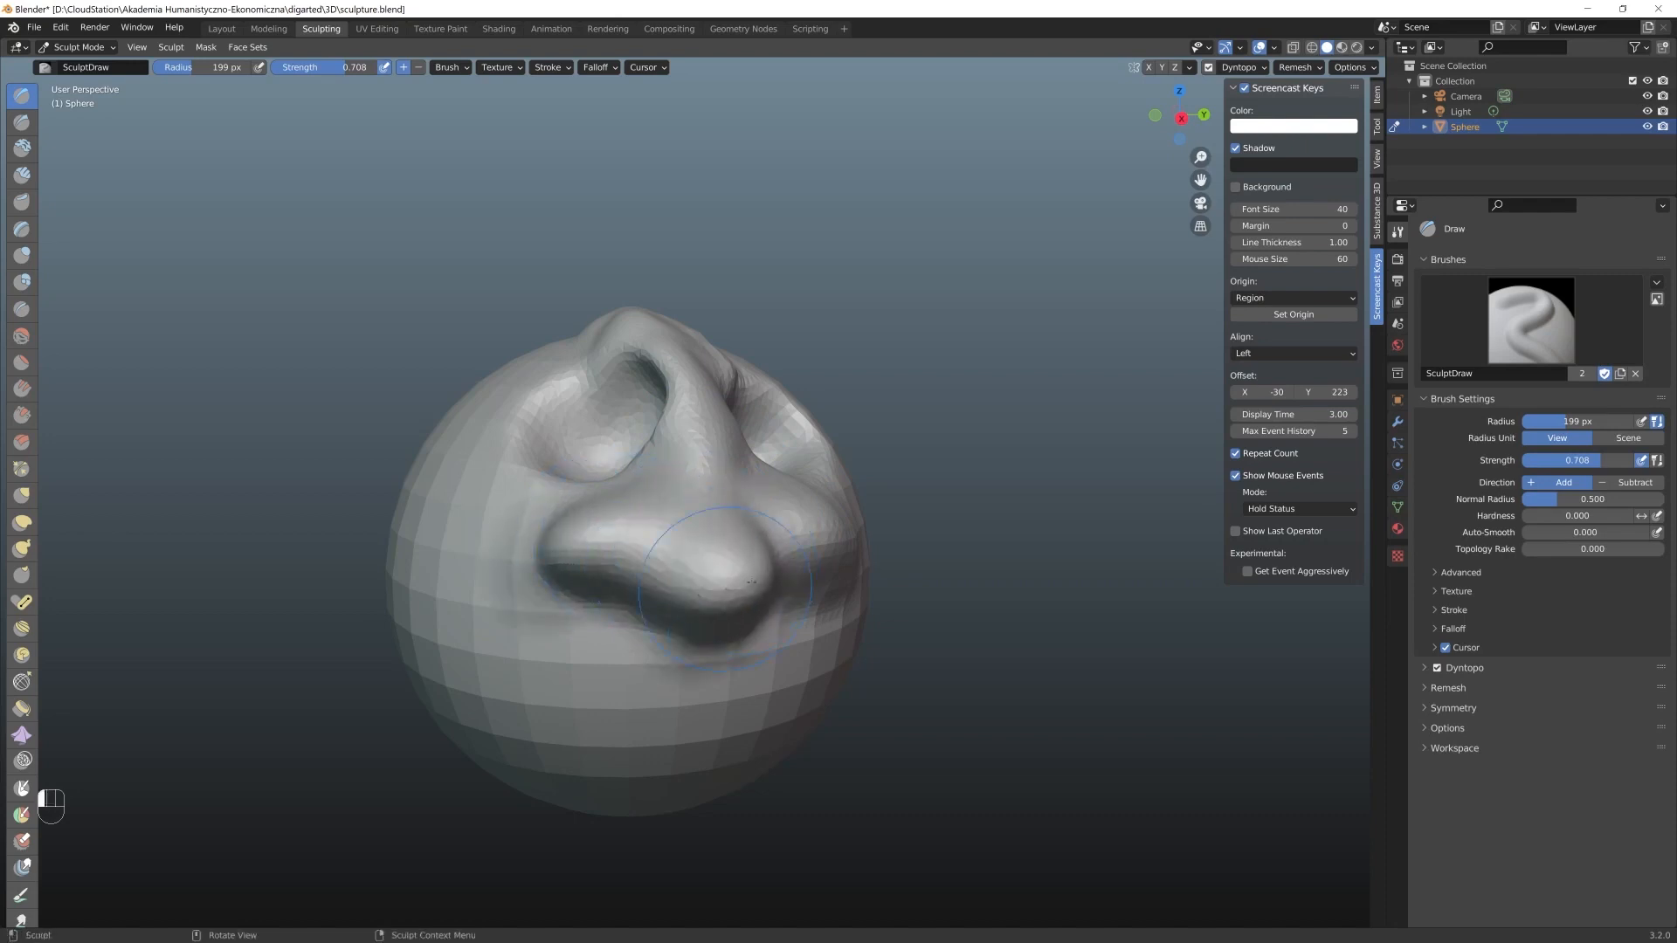
# Carve a hollow beneath one nostril wing with subtracting Draw strokes
pyautogui.moveTo(751, 581); pyautogui.dragTo(576, 582, button='middle')
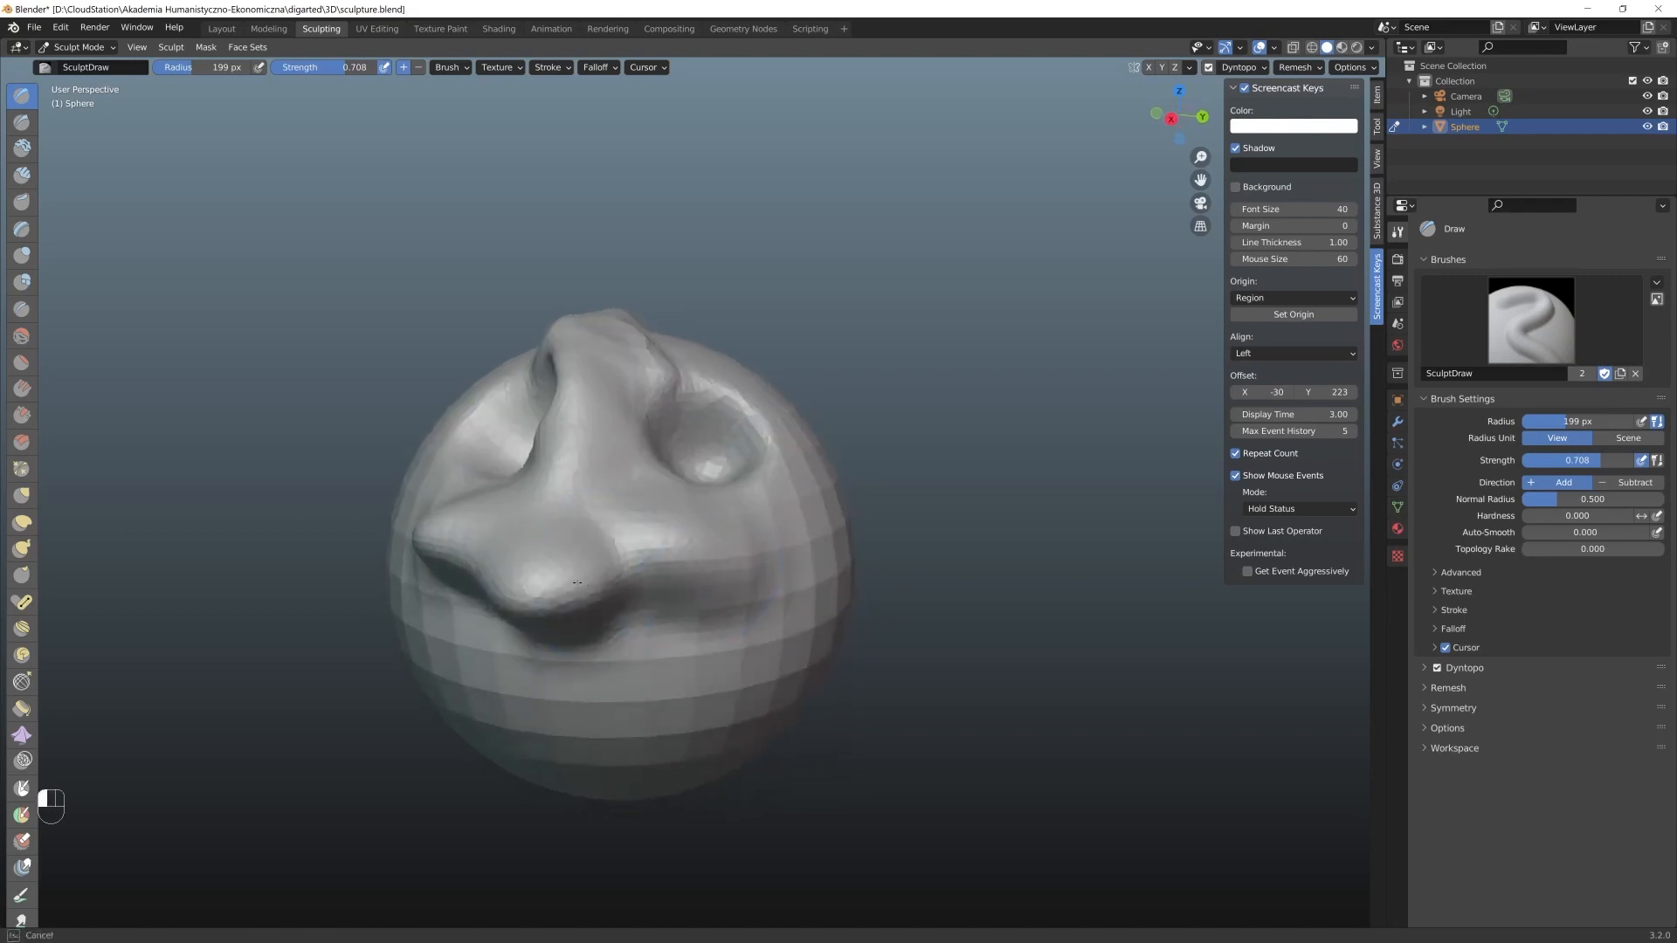
pyautogui.keyDown('ctrl'); pyautogui.click(655, 607); pyautogui.keyUp('ctrl')
pyautogui.keyDown('ctrl'); pyautogui.click(659, 611); pyautogui.keyUp('ctrl')
pyautogui.keyDown('ctrl'); pyautogui.click(644, 604); pyautogui.keyUp('ctrl')
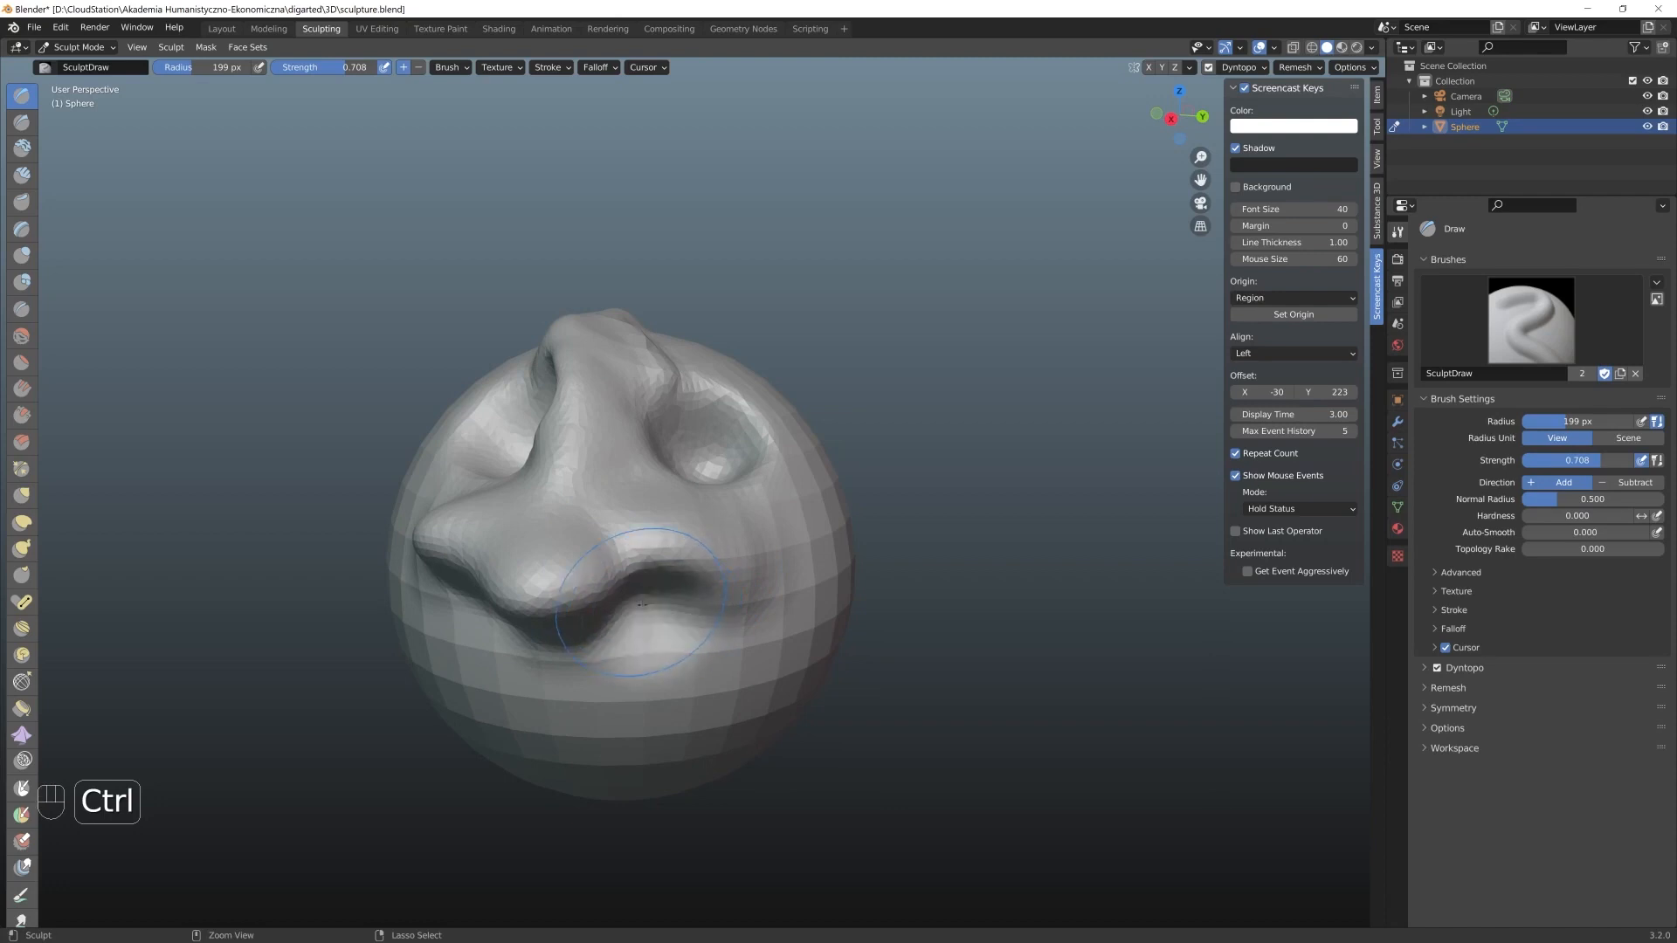
# Carve the hollows beneath the nostril wings deeper on both sides with subtracting Draw strokes
pyautogui.moveTo(587, 583); pyautogui.dragTo(646, 556, button='middle')
pyautogui.keyDown('ctrl'); pyautogui.click(618, 523); pyautogui.keyUp('ctrl')
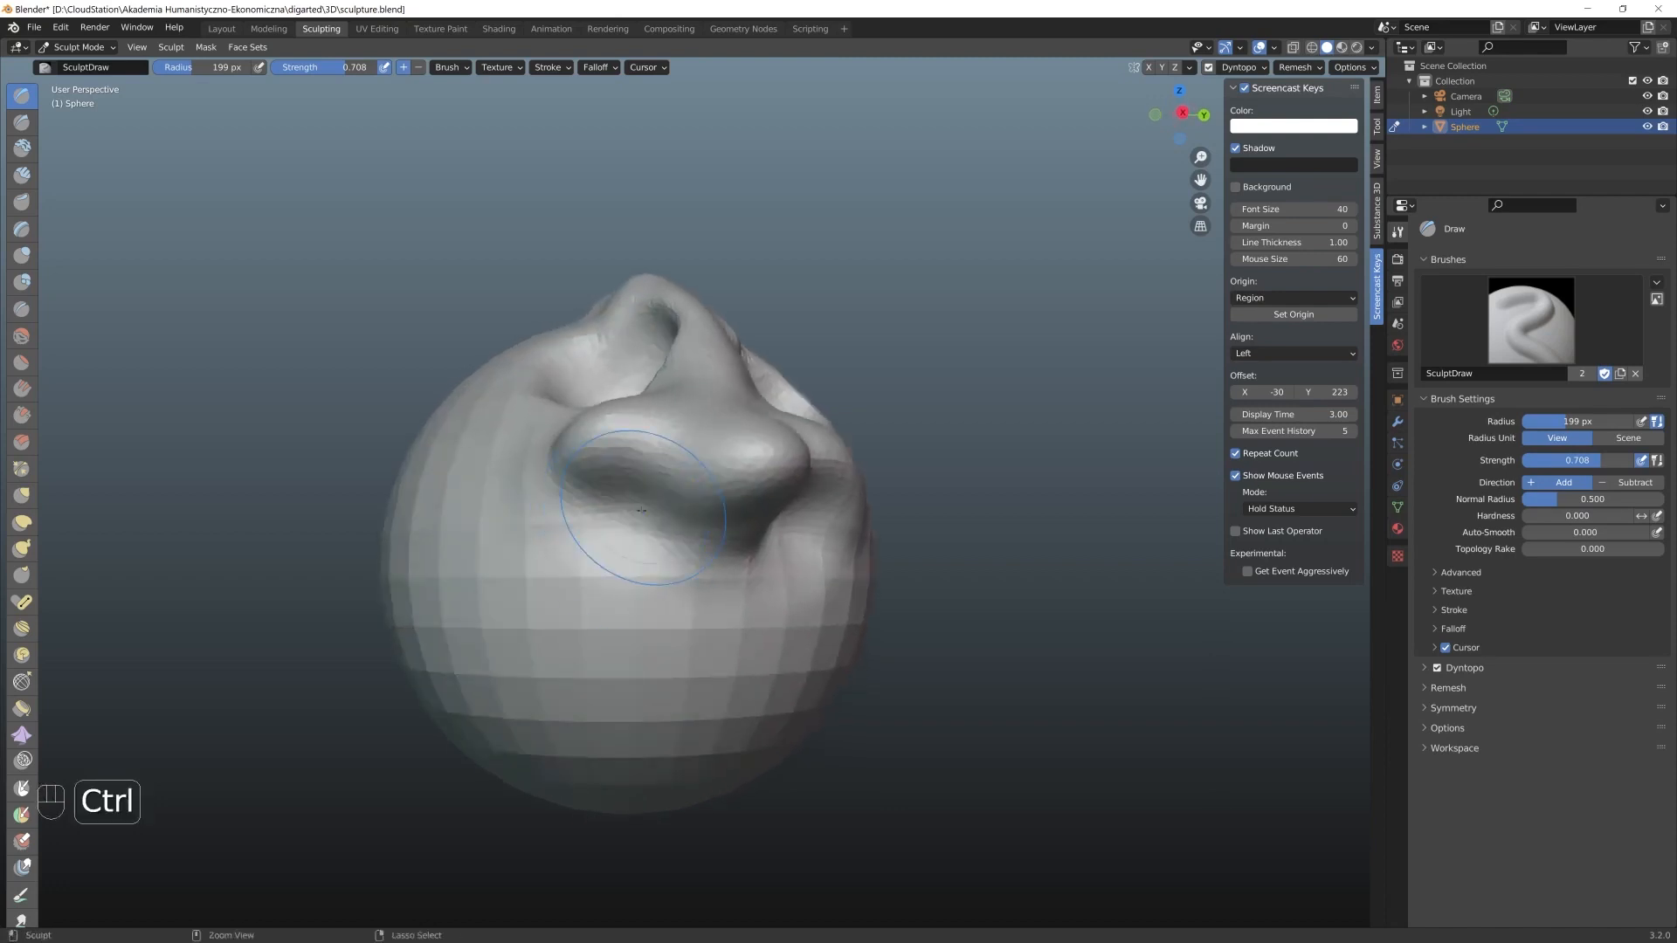
pyautogui.keyDown('ctrl'); pyautogui.click(631, 521); pyautogui.keyUp('ctrl')
pyautogui.keyDown('ctrl'); pyautogui.click(643, 514); pyautogui.keyUp('ctrl')
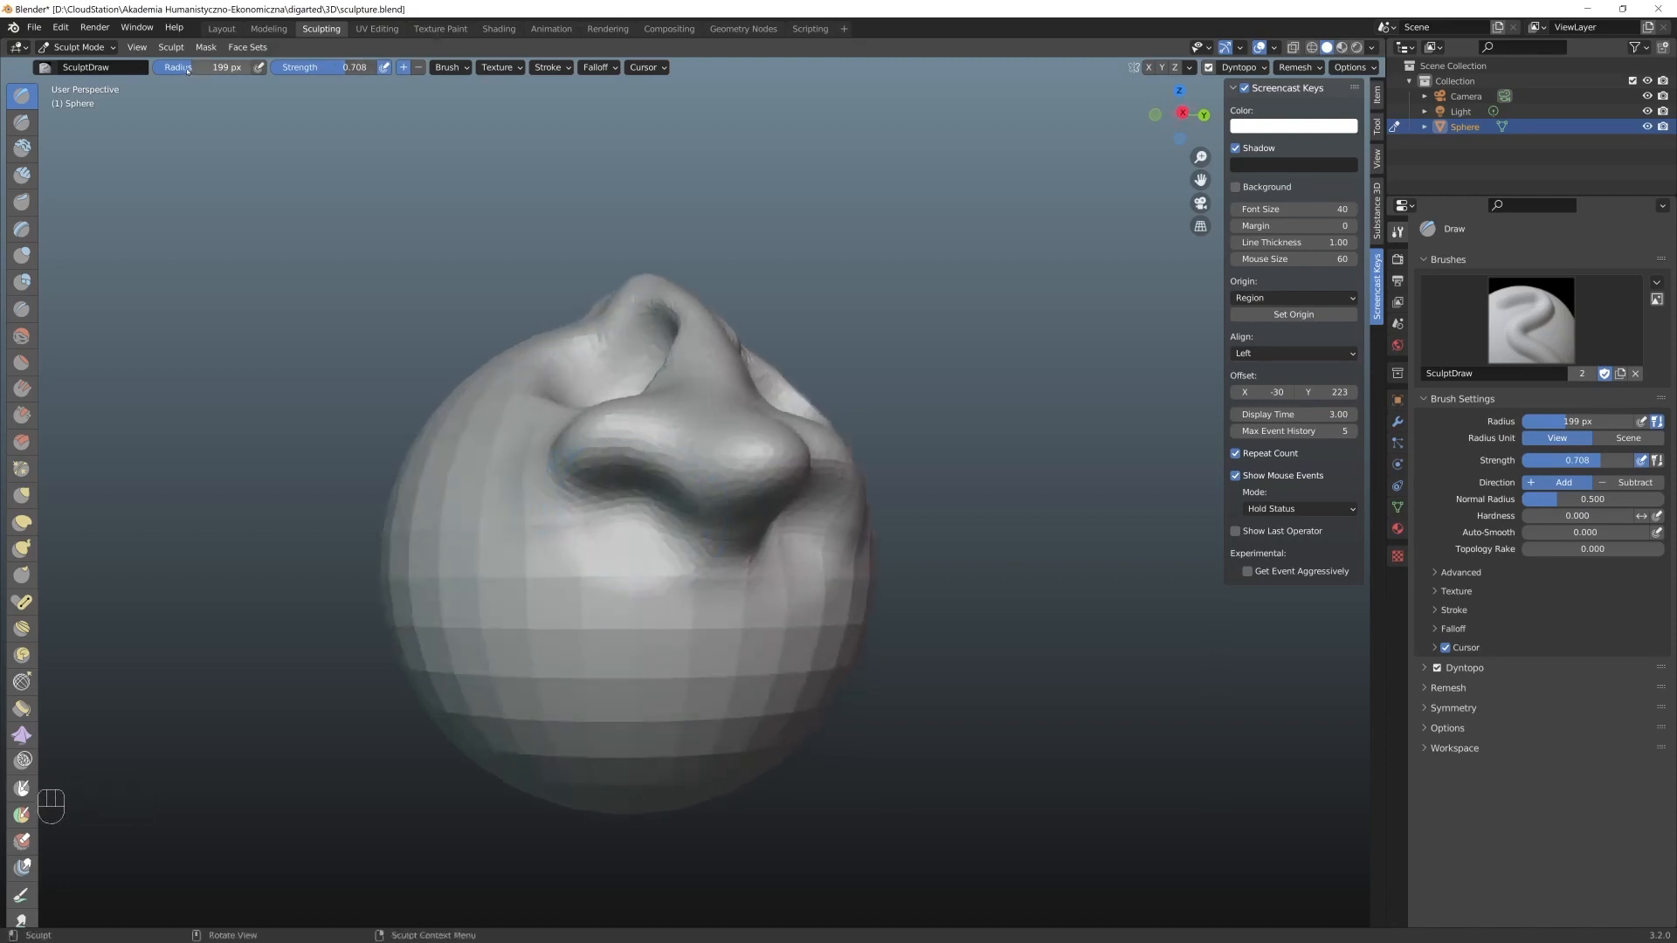
# Set the brush radius to 43 px and carve a small nostril opening beneath one wing
pyautogui.moveTo(193, 67); pyautogui.dragTo(177, 67)
pyautogui.keyDown('ctrl'); pyautogui.click(633, 486); pyautogui.keyUp('ctrl')
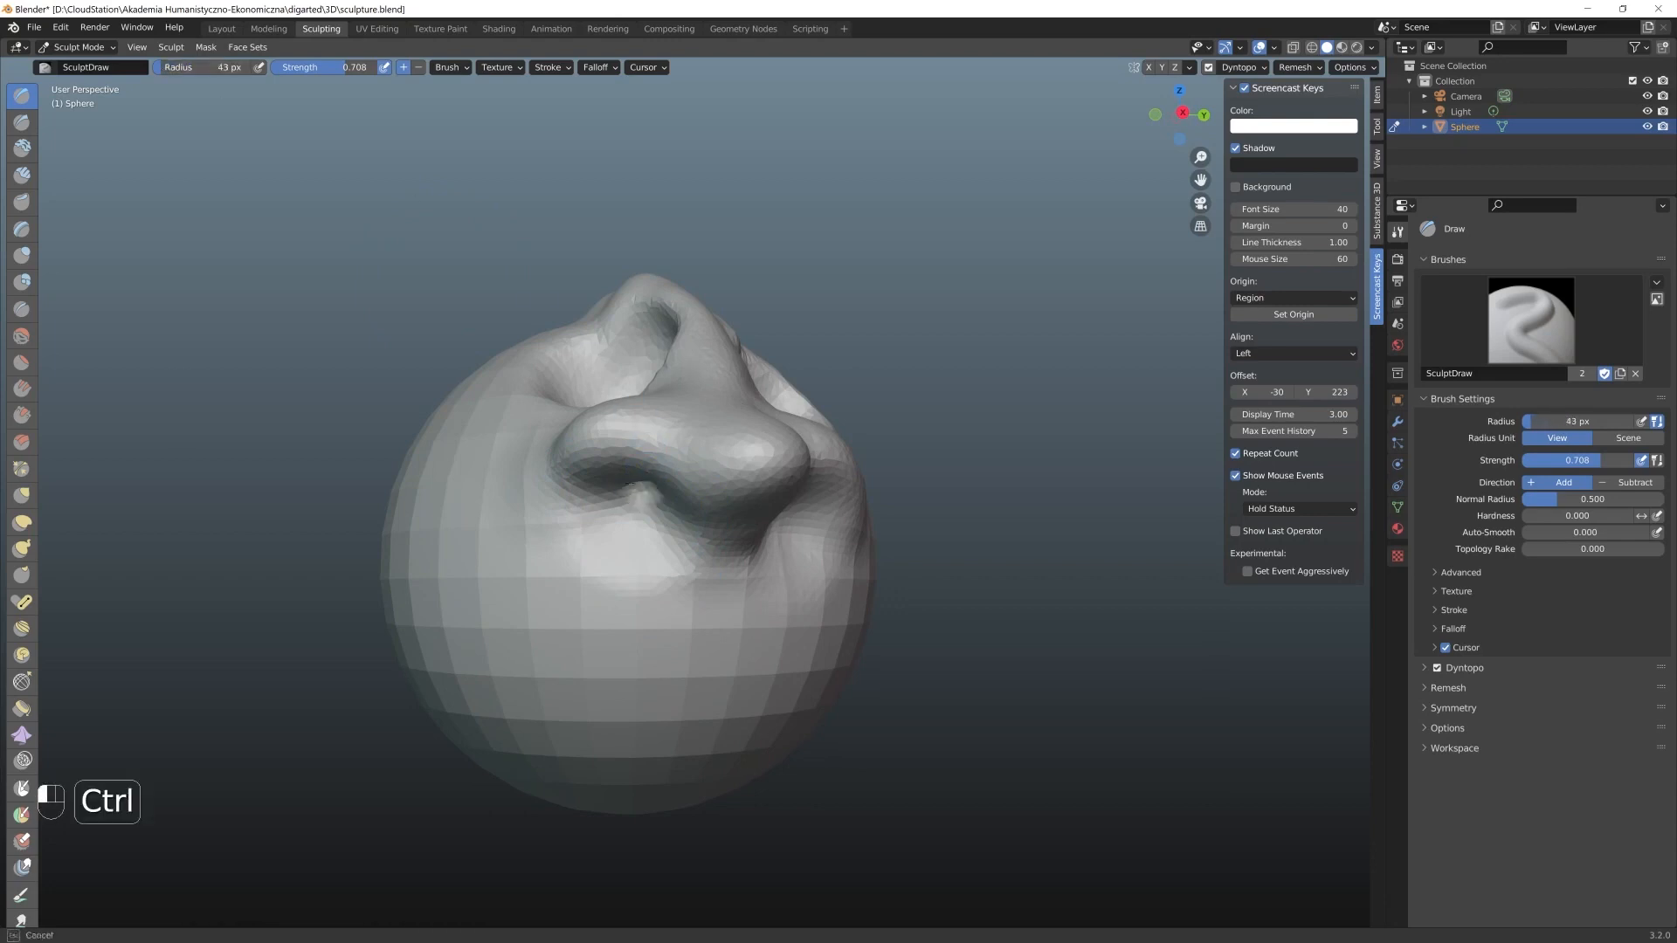
pyautogui.moveTo(656, 484); pyautogui.dragTo(642, 441, button='middle')
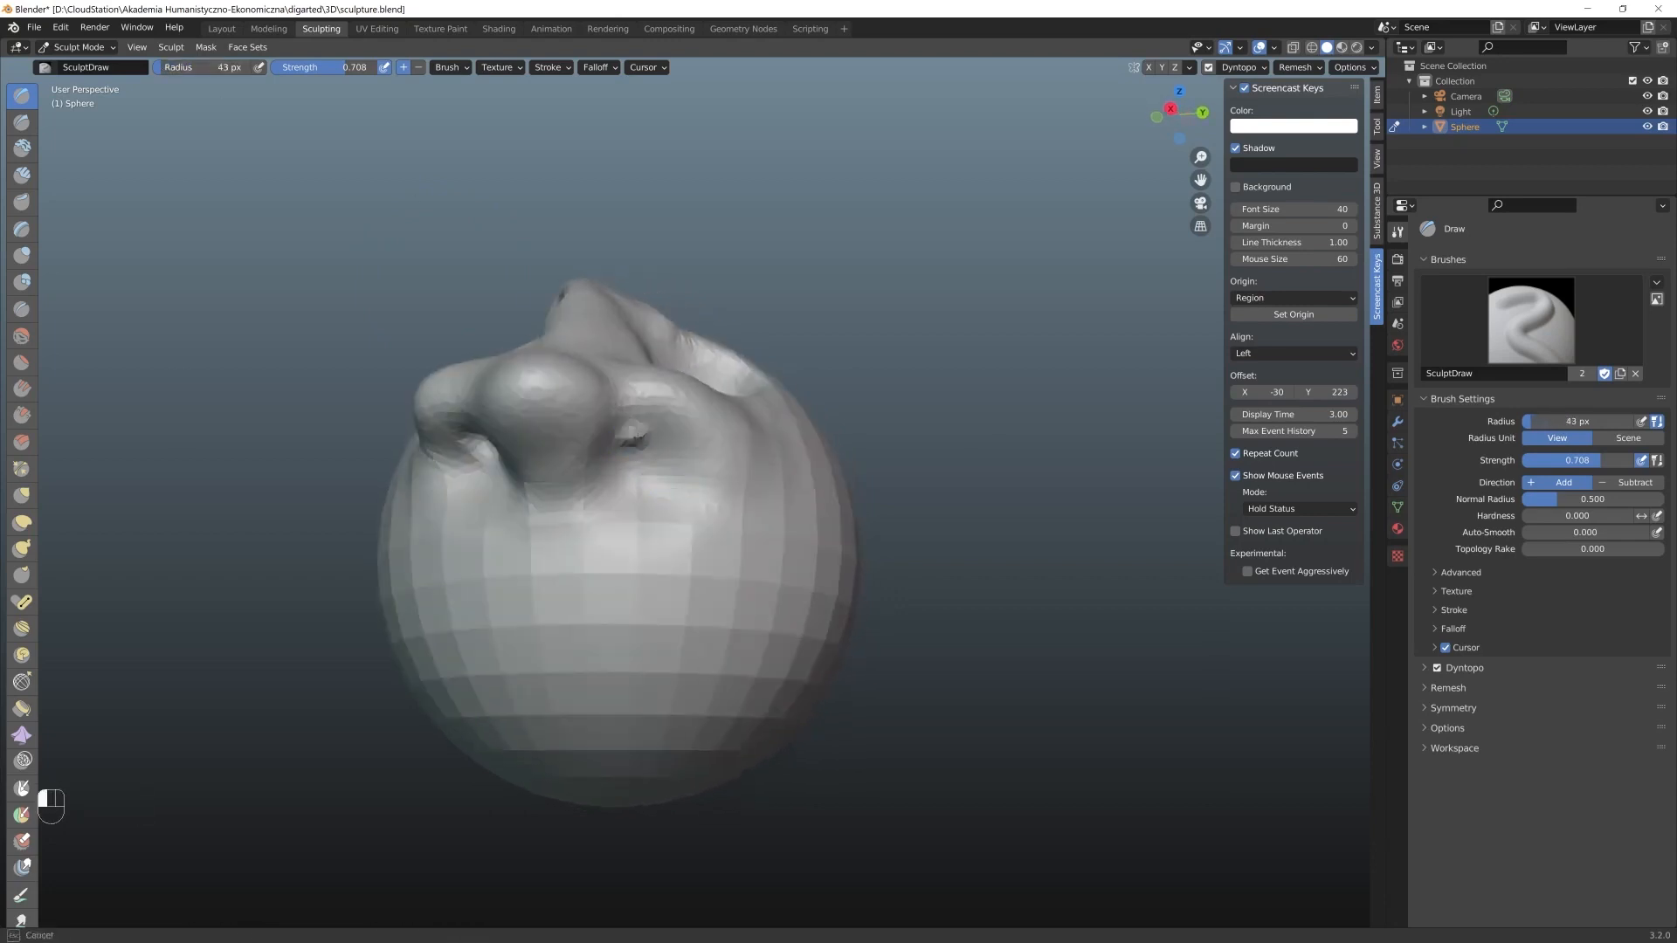
# Carve a matching nostril opening beneath the opposite wing with small subtracting strokes
pyautogui.keyDown('ctrl'); pyautogui.click(647, 442); pyautogui.keyUp('ctrl')
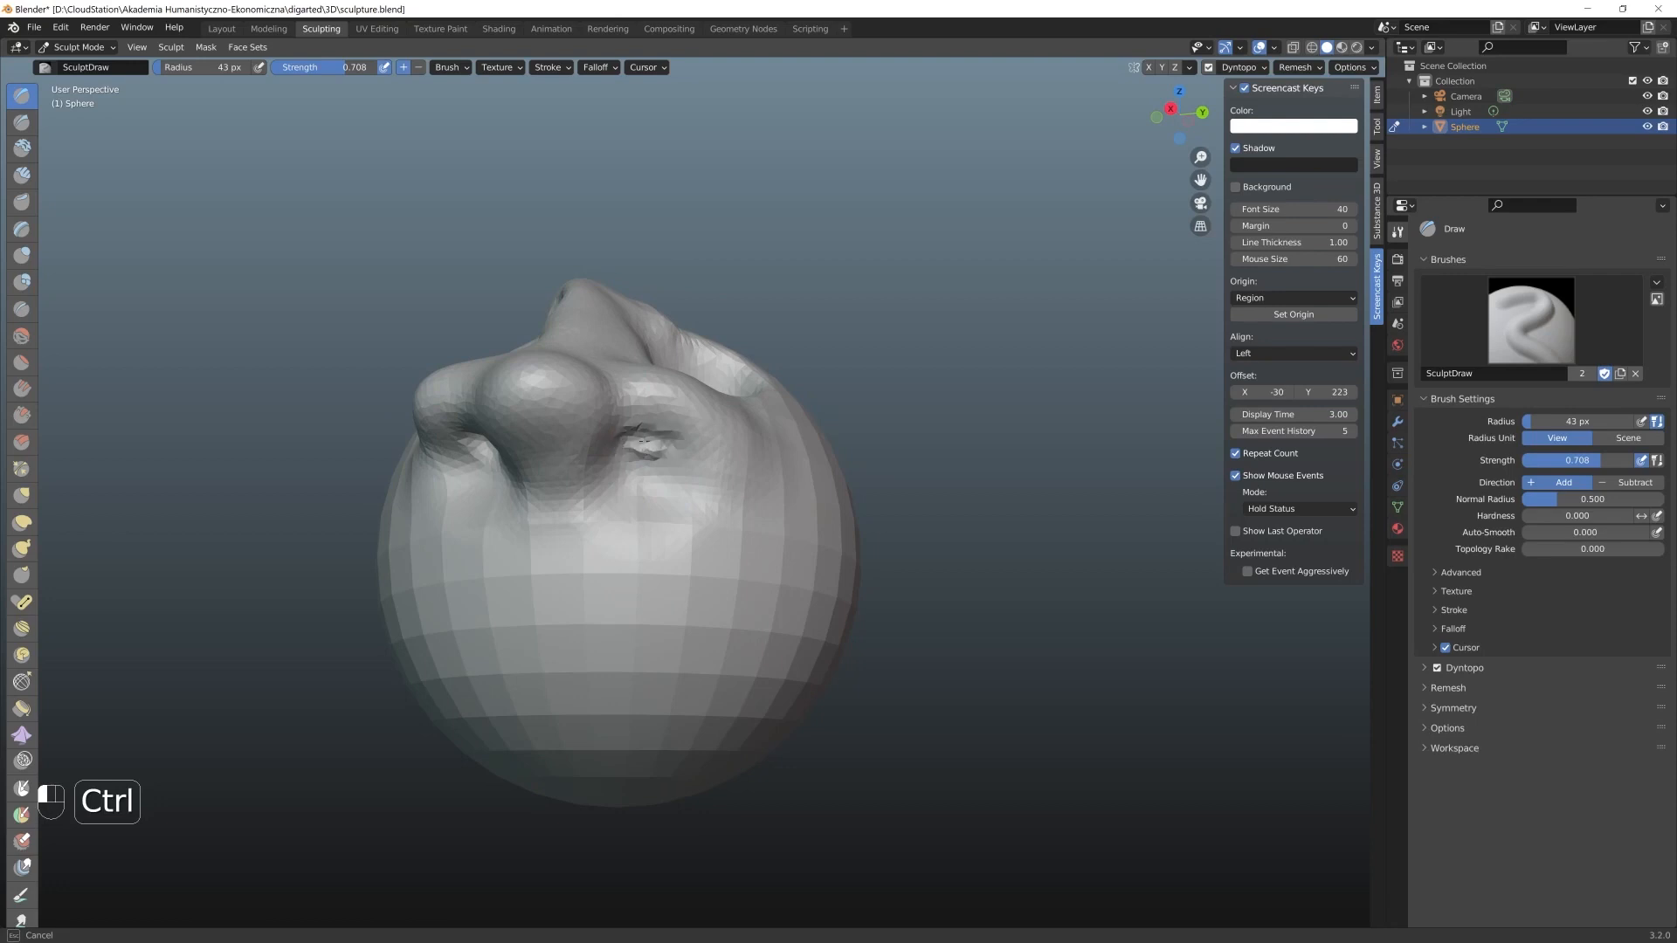
pyautogui.keyDown('ctrl'); pyautogui.moveTo(643, 442); pyautogui.dragTo(642, 436); pyautogui.keyUp('ctrl')
pyautogui.moveTo(635, 439); pyautogui.dragTo(629, 371, button='middle')
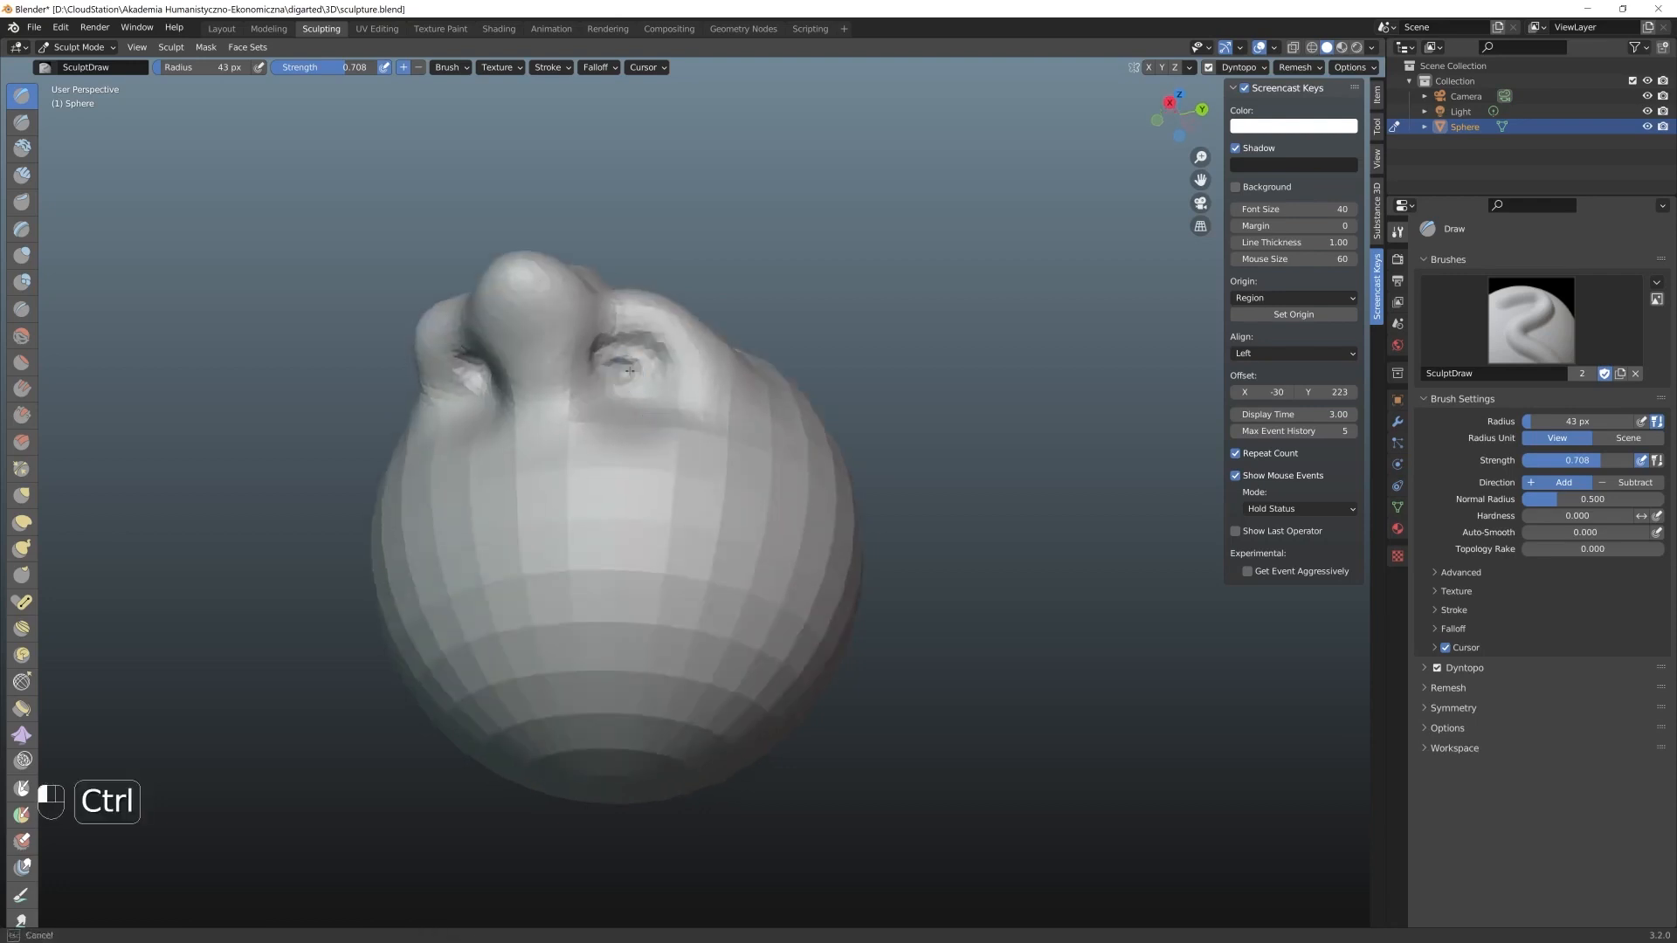
pyautogui.keyDown('ctrl'); pyautogui.moveTo(632, 355); pyautogui.dragTo(607, 361); pyautogui.keyUp('ctrl')
# Deepen the first nostril opening with further subtracting strokes
pyautogui.moveTo(606, 362); pyautogui.dragTo(685, 366, button='middle')
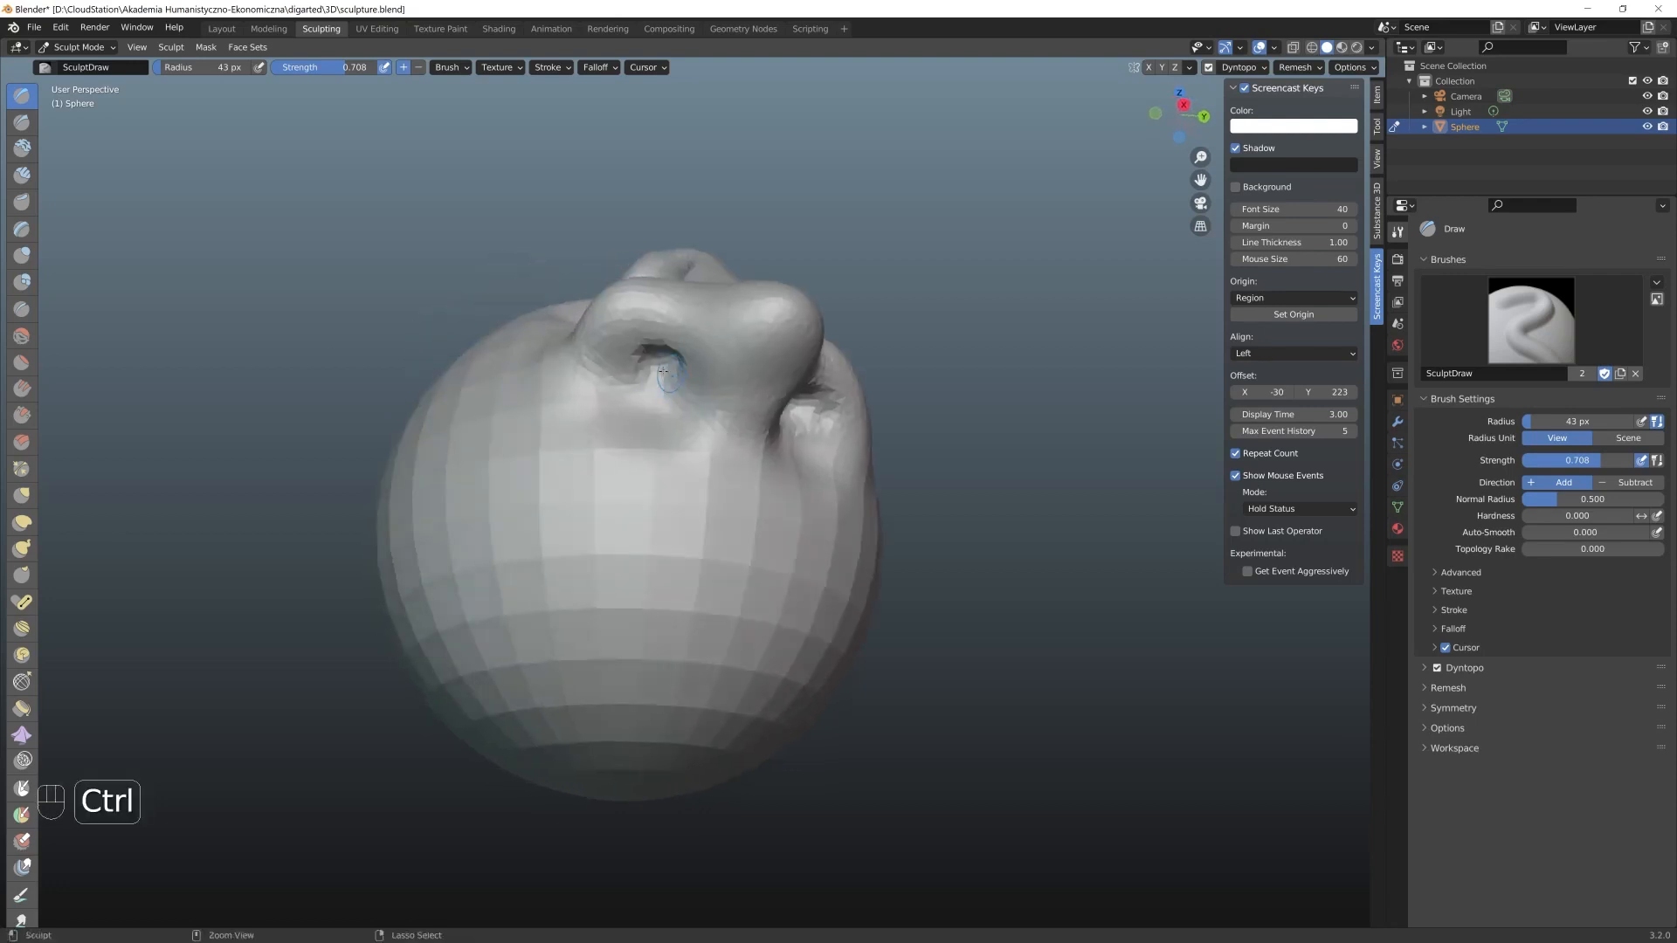
pyautogui.keyDown('ctrl'); pyautogui.moveTo(667, 366); pyautogui.dragTo(625, 369); pyautogui.keyUp('ctrl')
pyautogui.moveTo(655, 369); pyautogui.dragTo(573, 475, button='middle')
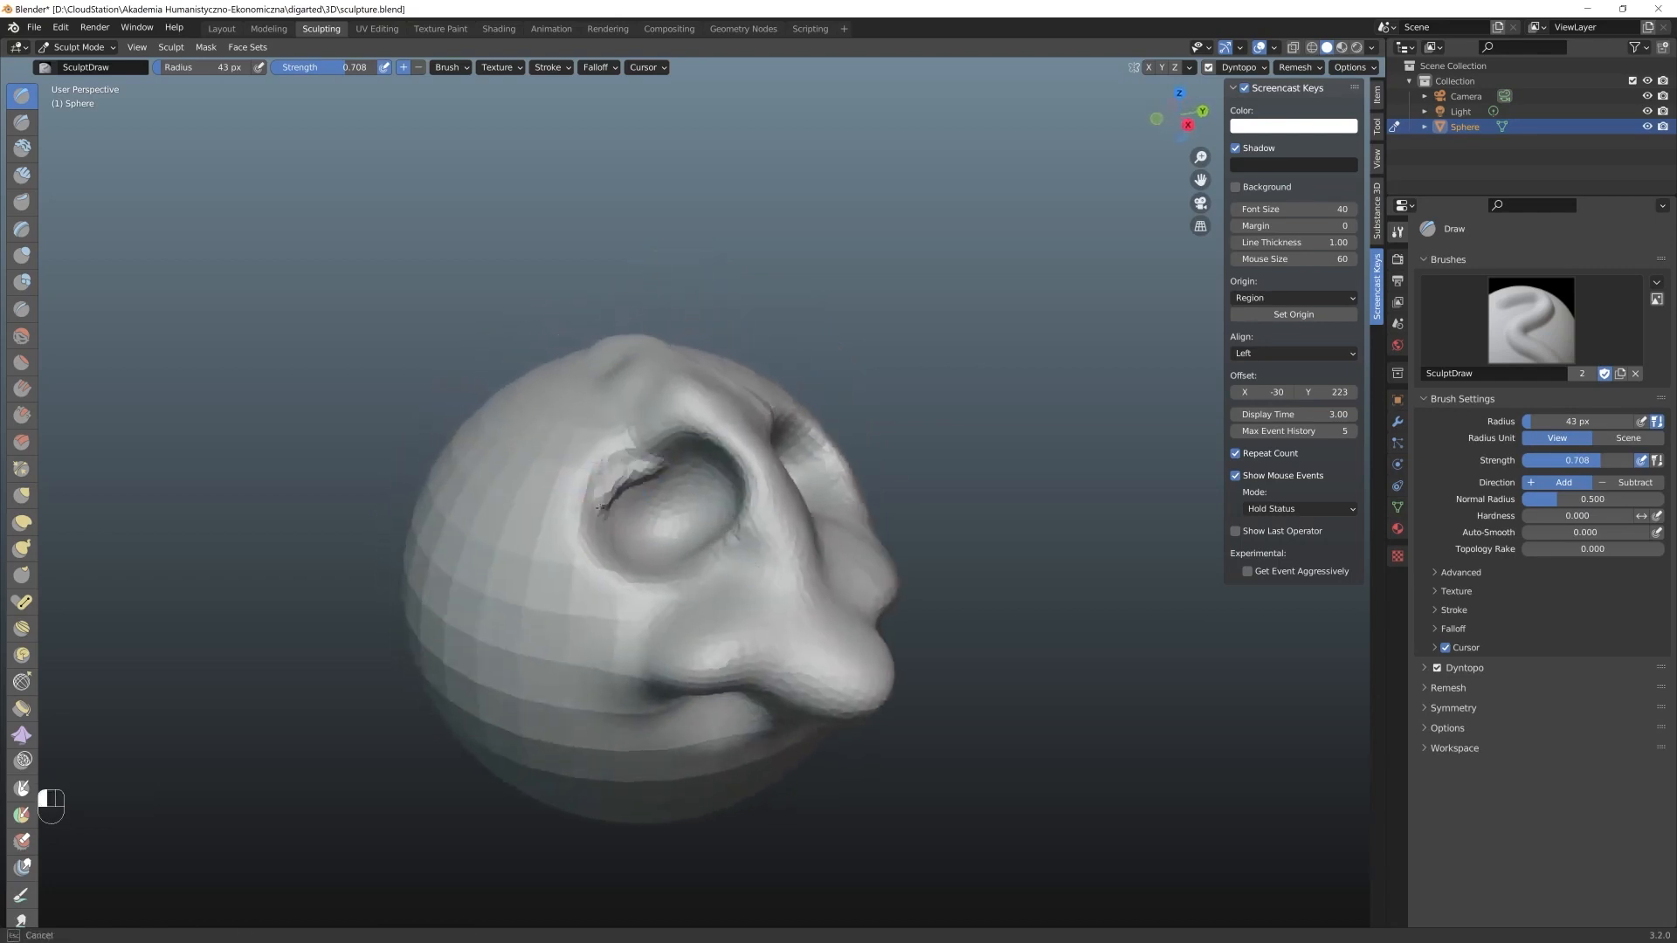
# Undo the raised stroke above the eye socket, and draw raised brow ridges over both sockets
pyautogui.hotkey('ctrl', 'z')
pyautogui.moveTo(672, 432)
pyautogui.keyDown('ctrl'); pyautogui.mouseDown()
pyautogui.moveTo(584, 488)
pyautogui.moveTo(694, 430)
pyautogui.moveTo(579, 485)
pyautogui.moveTo(580, 501)
pyautogui.mouseUp(); pyautogui.keyUp('ctrl')
pyautogui.moveTo(821, 468); pyautogui.dragTo(725, 479, button='middle')
pyautogui.moveTo(670, 439)
pyautogui.mouseDown()
pyautogui.moveTo(778, 470)
pyautogui.moveTo(714, 430)
pyautogui.moveTo(642, 447)
pyautogui.mouseUp()
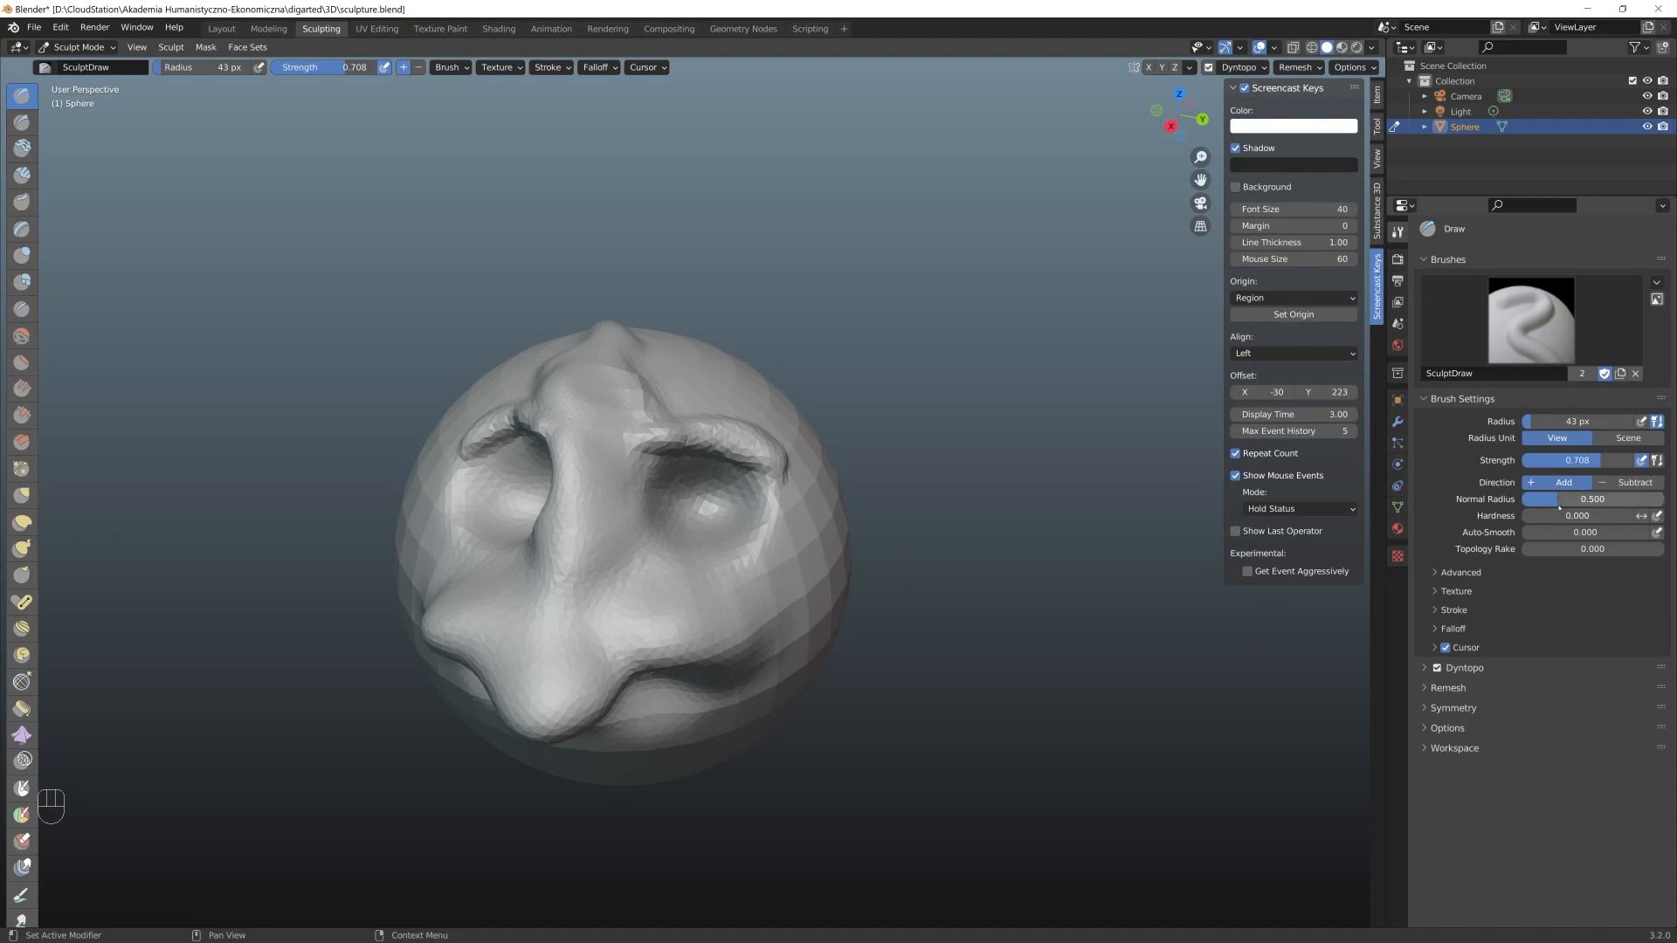
# Set the Draw brush's normal radius to 0.659, radius to 70 px and hardness to 0.155
pyautogui.moveTo(1557, 499); pyautogui.dragTo(1569, 499)
pyautogui.moveTo(1533, 421); pyautogui.dragTo(1539, 425)
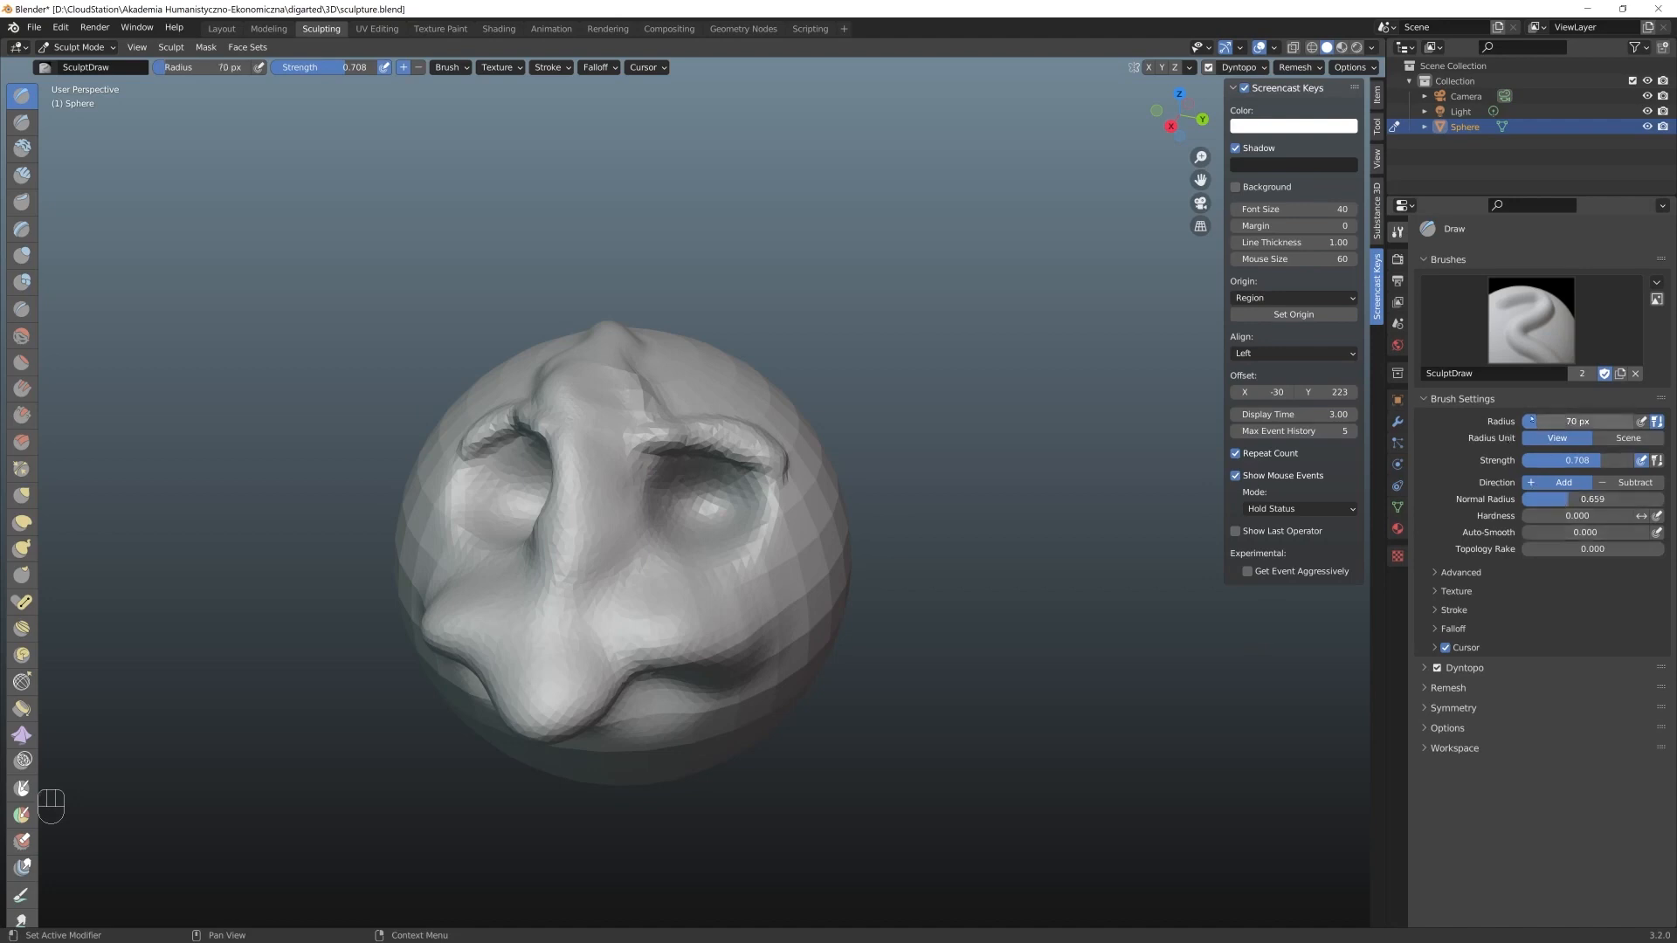
pyautogui.moveTo(1572, 515); pyautogui.dragTo(1555, 515)
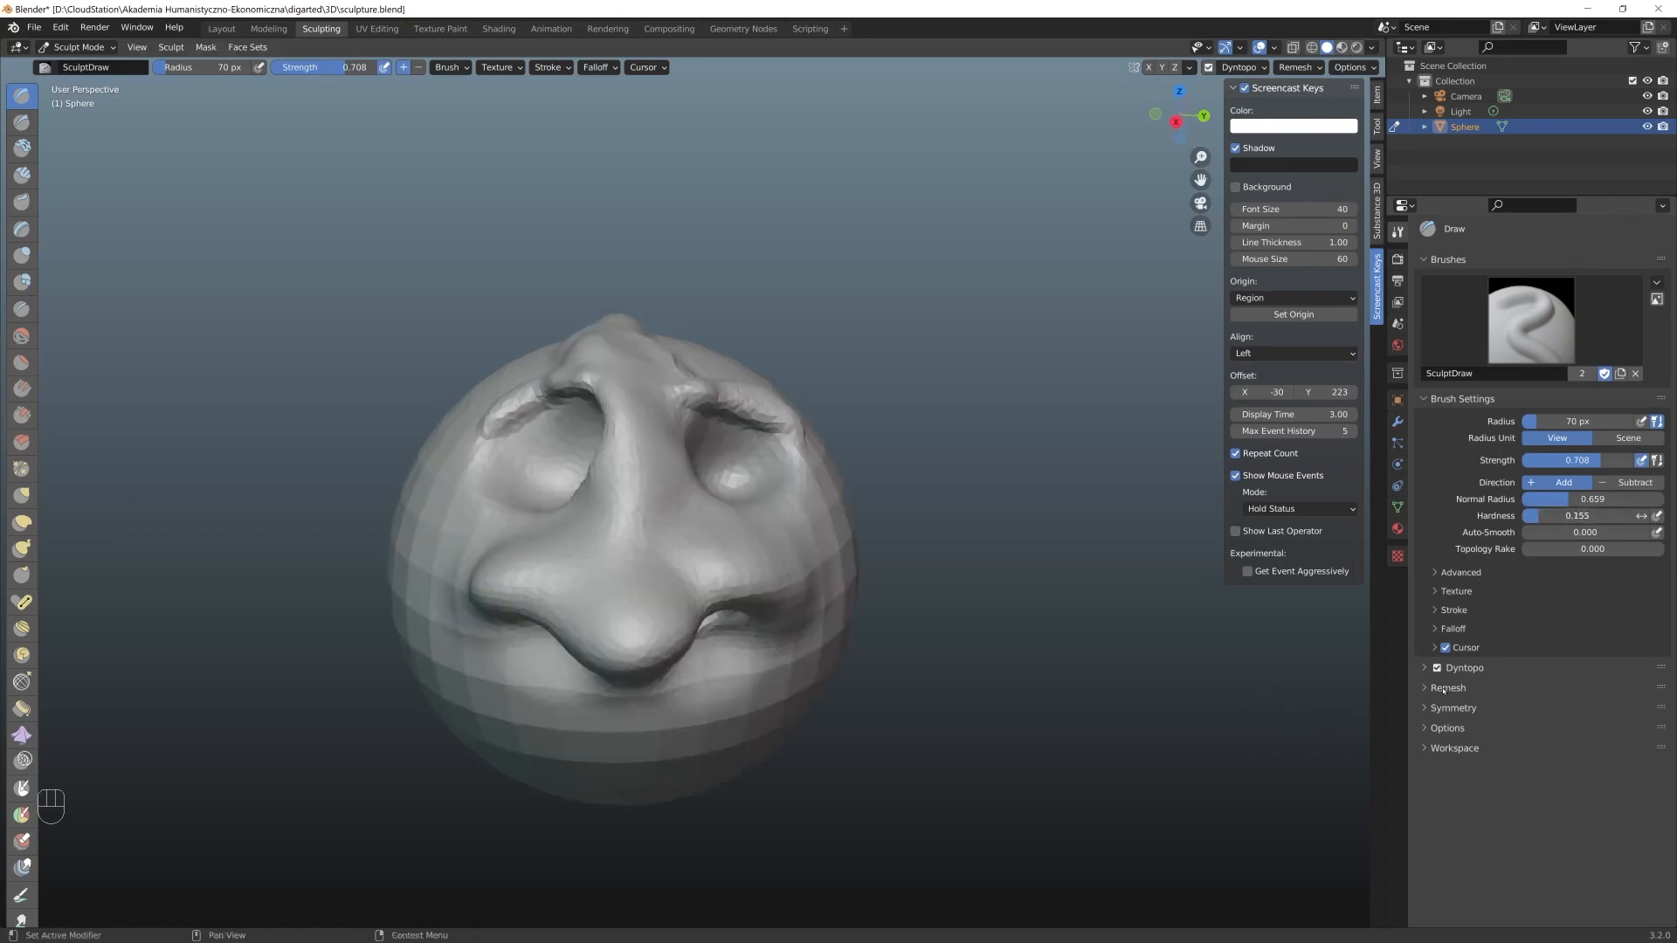
# Enable sculpt mirroring across the Y axis, and undo the test stroke drawn below the nose
pyautogui.click(1454, 708)
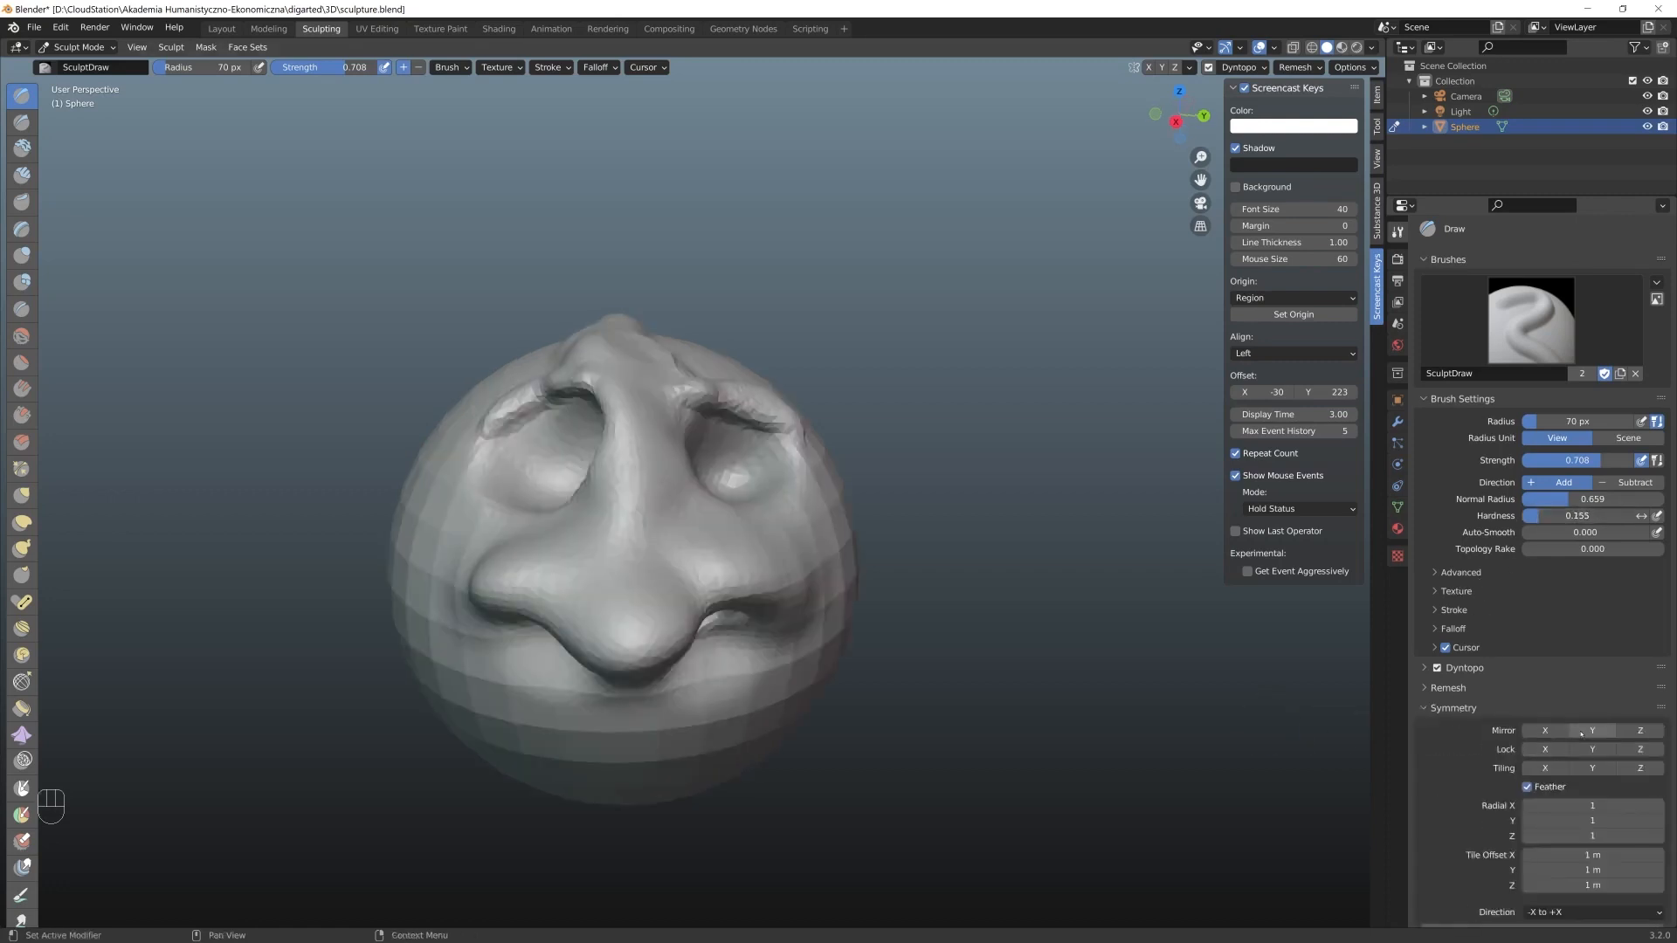
pyautogui.moveTo(619, 736)
pyautogui.mouseDown()
pyautogui.moveTo(668, 742)
pyautogui.moveTo(712, 721)
pyautogui.moveTo(690, 738)
pyautogui.mouseUp()
pyautogui.hotkey('ctrl', 'z')
# Build up mirrored ears on both sides of the head with Draw strokes
pyautogui.moveTo(806, 684); pyautogui.dragTo(801, 434, button='middle')
pyautogui.moveTo(802, 434); pyautogui.dragTo(826, 472)
pyautogui.moveTo(826, 472); pyautogui.dragTo(840, 446, button='middle')
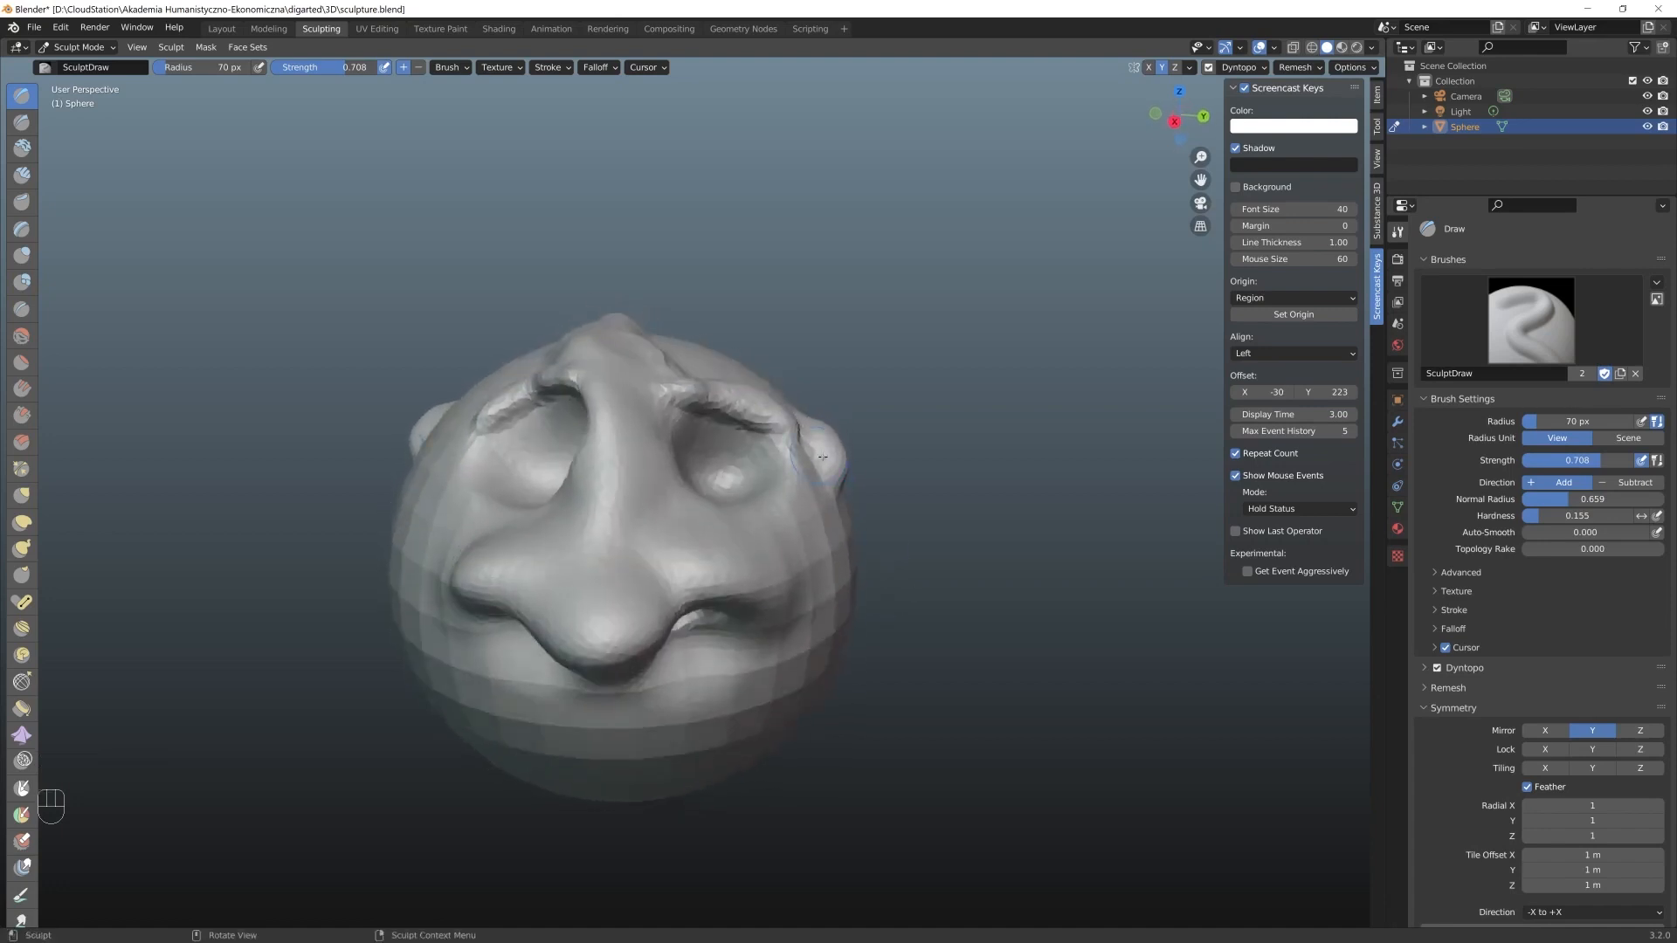
pyautogui.moveTo(817, 443)
pyautogui.mouseDown()
pyautogui.moveTo(851, 527)
pyautogui.moveTo(847, 499)
pyautogui.mouseUp()
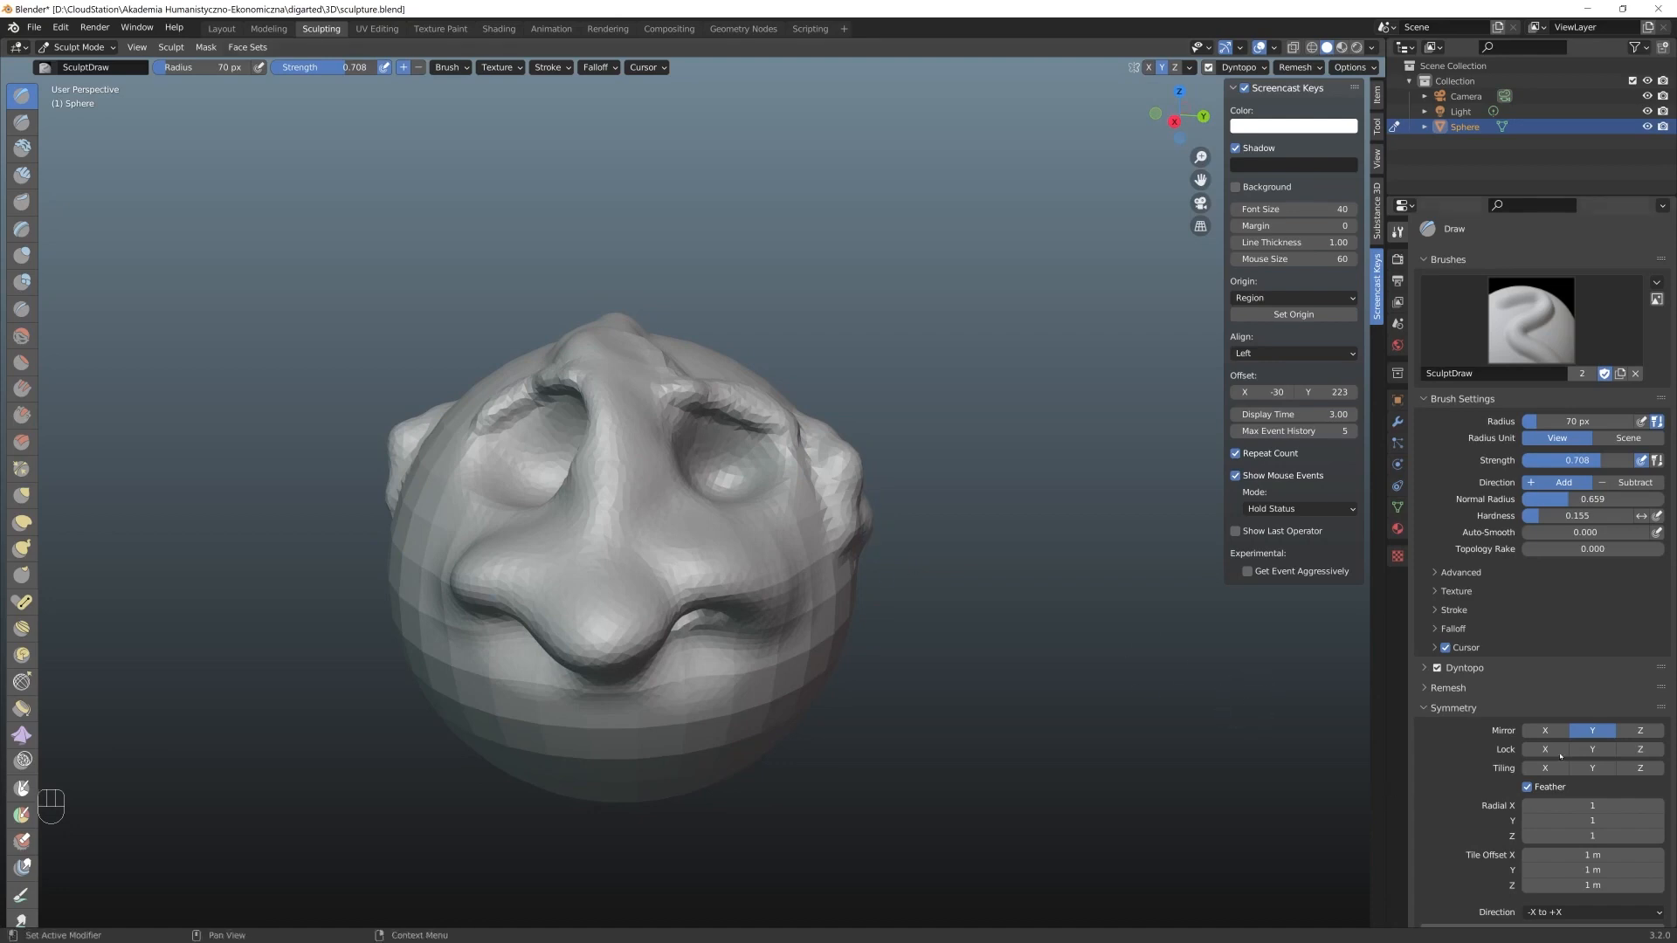
# Try lip strokes below the nose with mirroring across both X and Y
pyautogui.moveTo(522, 755)
pyautogui.mouseDown()
pyautogui.moveTo(625, 744)
pyautogui.moveTo(611, 740)
pyautogui.mouseUp()
pyautogui.moveTo(873, 758)
pyautogui.mouseDown(button='middle')
pyautogui.moveTo(677, 756)
pyautogui.moveTo(986, 753)
pyautogui.mouseUp(button='middle')
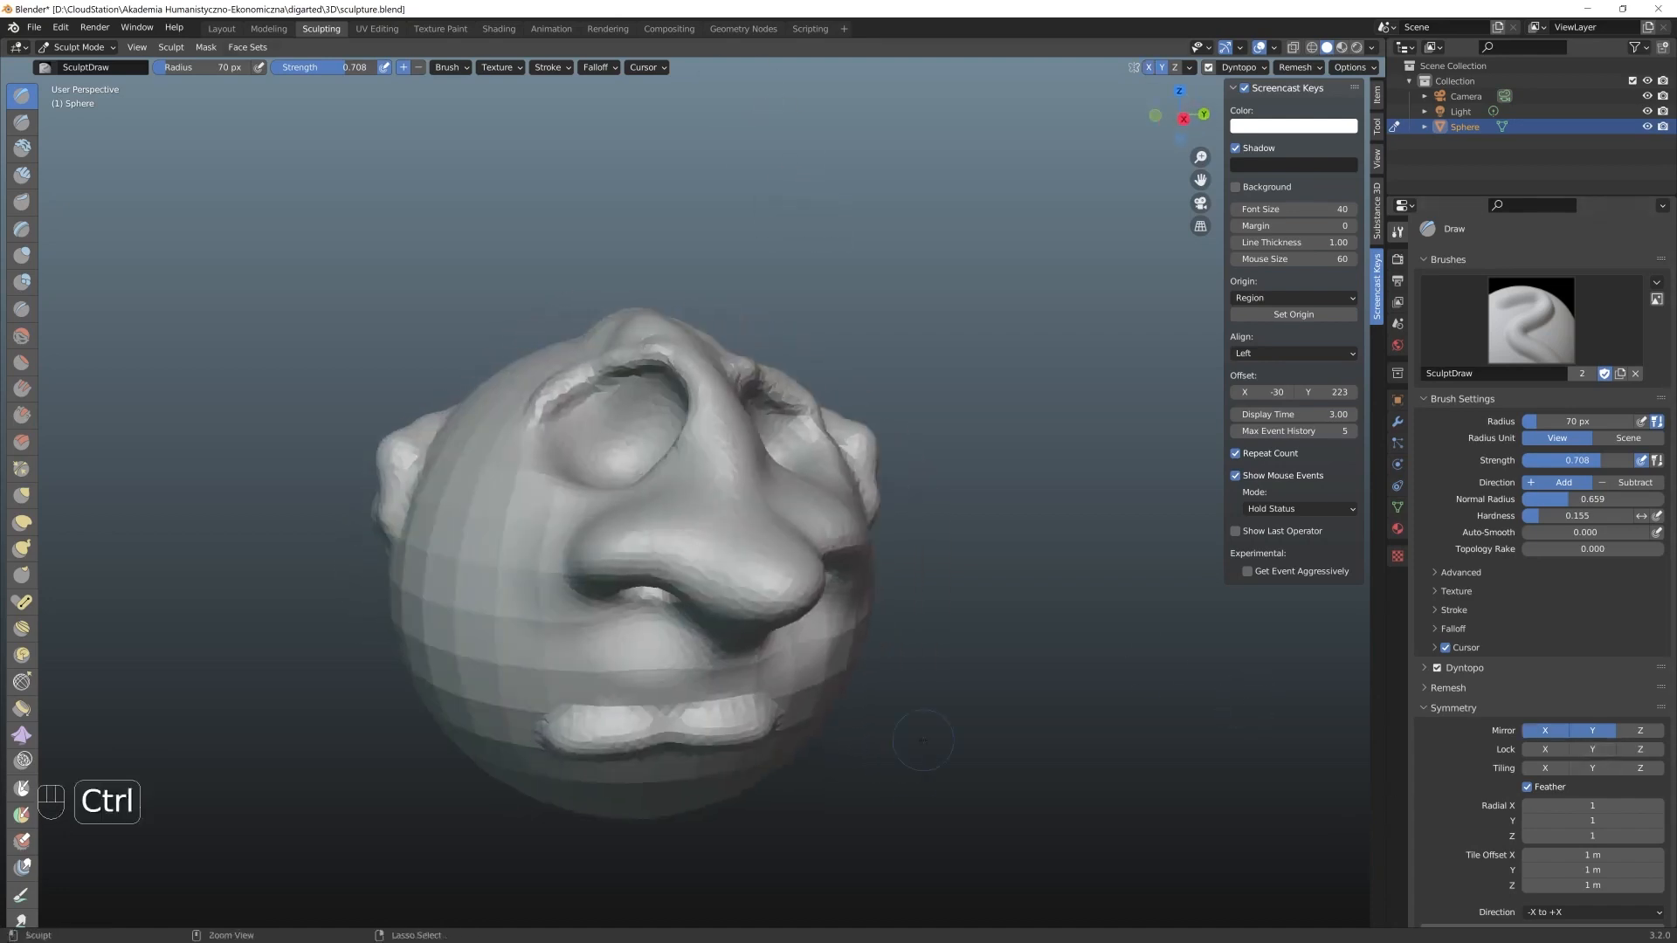
pyautogui.hotkey('ctrl', 'z')
# Inspect the head's mesh in Edit Mode and return to Sculpt Mode
pyautogui.scroll(-2, 733, 681)
pyautogui.moveTo(725, 681)
pyautogui.mouseDown(button='middle')
pyautogui.moveTo(601, 718)
pyautogui.moveTo(596, 664)
pyautogui.moveTo(634, 568)
pyautogui.moveTo(638, 603)
pyautogui.mouseUp(button='middle')
pyautogui.scroll(2, 634, 567)
pyautogui.press('Tab')
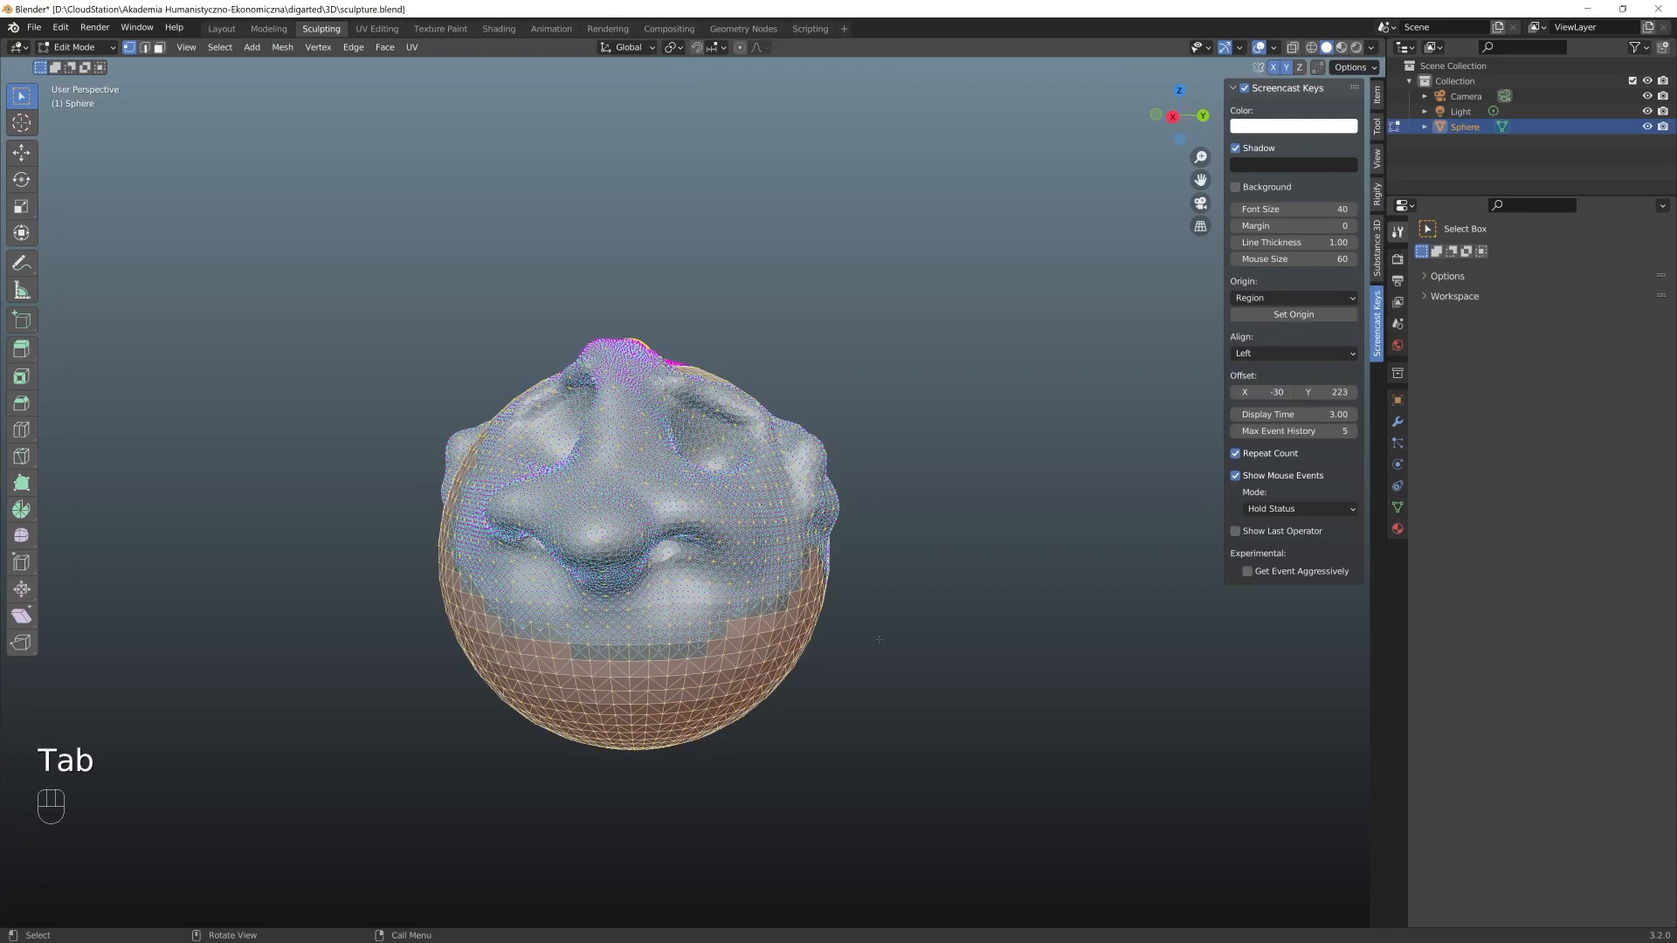
pyautogui.press('Tab')
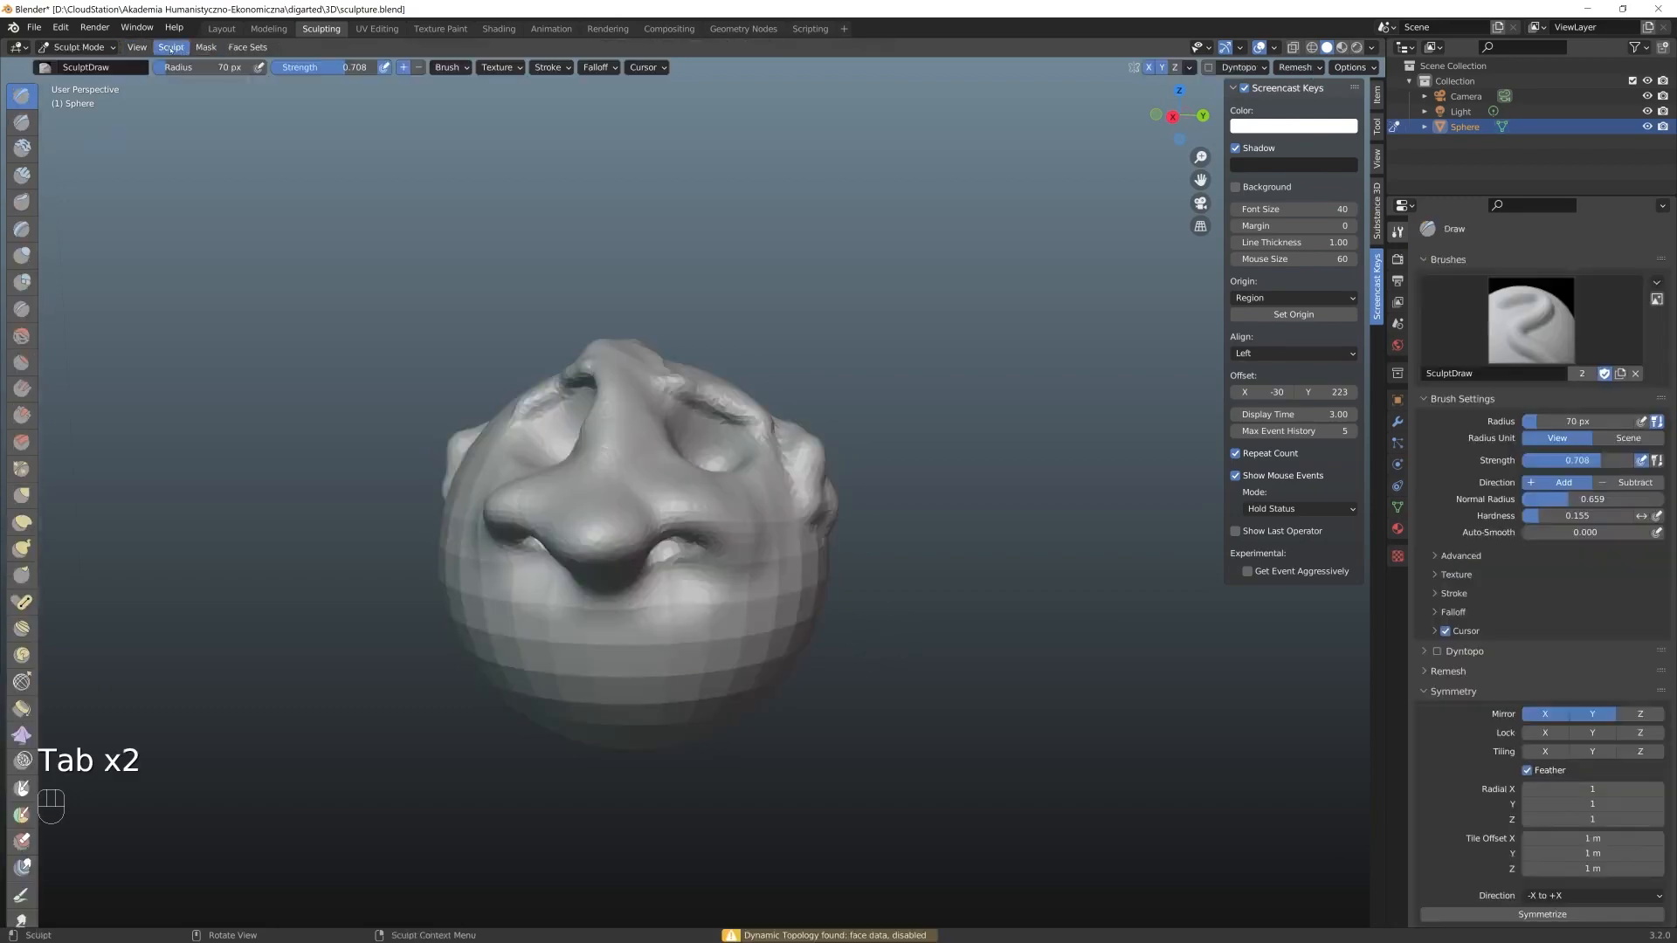
# In the Layout workspace, rotate the head to Y 9.7° and Z -98.7° so the face points toward the front view
pyautogui.click(218, 30)
pyautogui.moveTo(690, 545)
pyautogui.mouseDown(button='middle')
pyautogui.moveTo(891, 585)
pyautogui.moveTo(850, 547)
pyautogui.moveTo(839, 559)
pyautogui.mouseUp(button='middle')
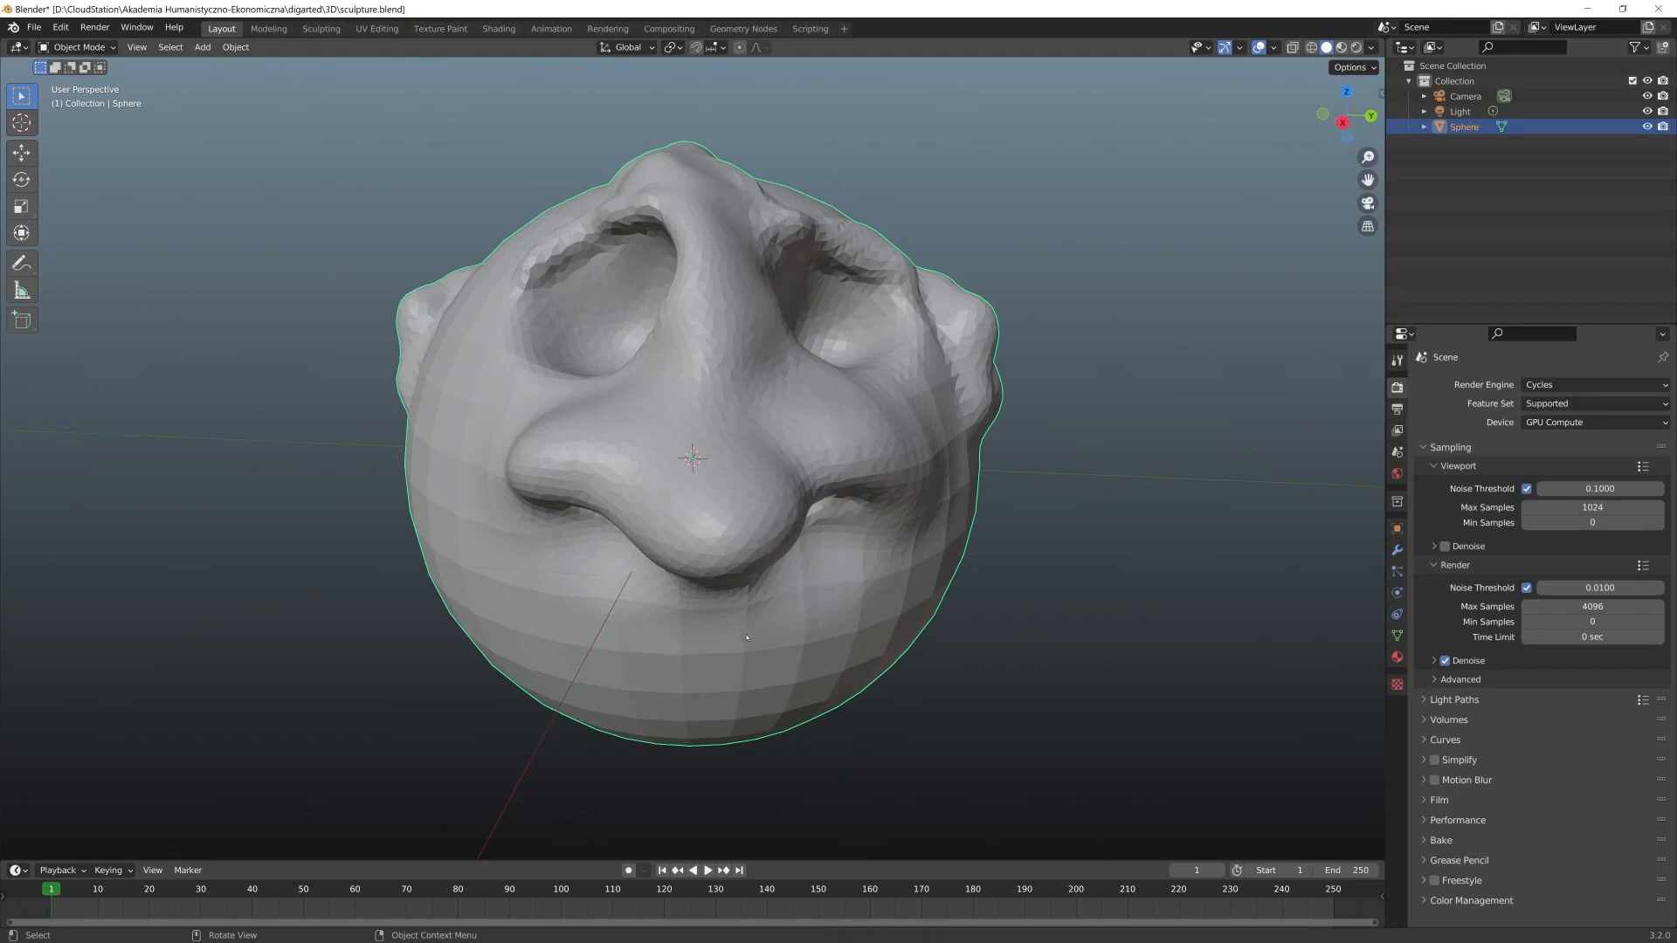
pyautogui.press('KP_1')
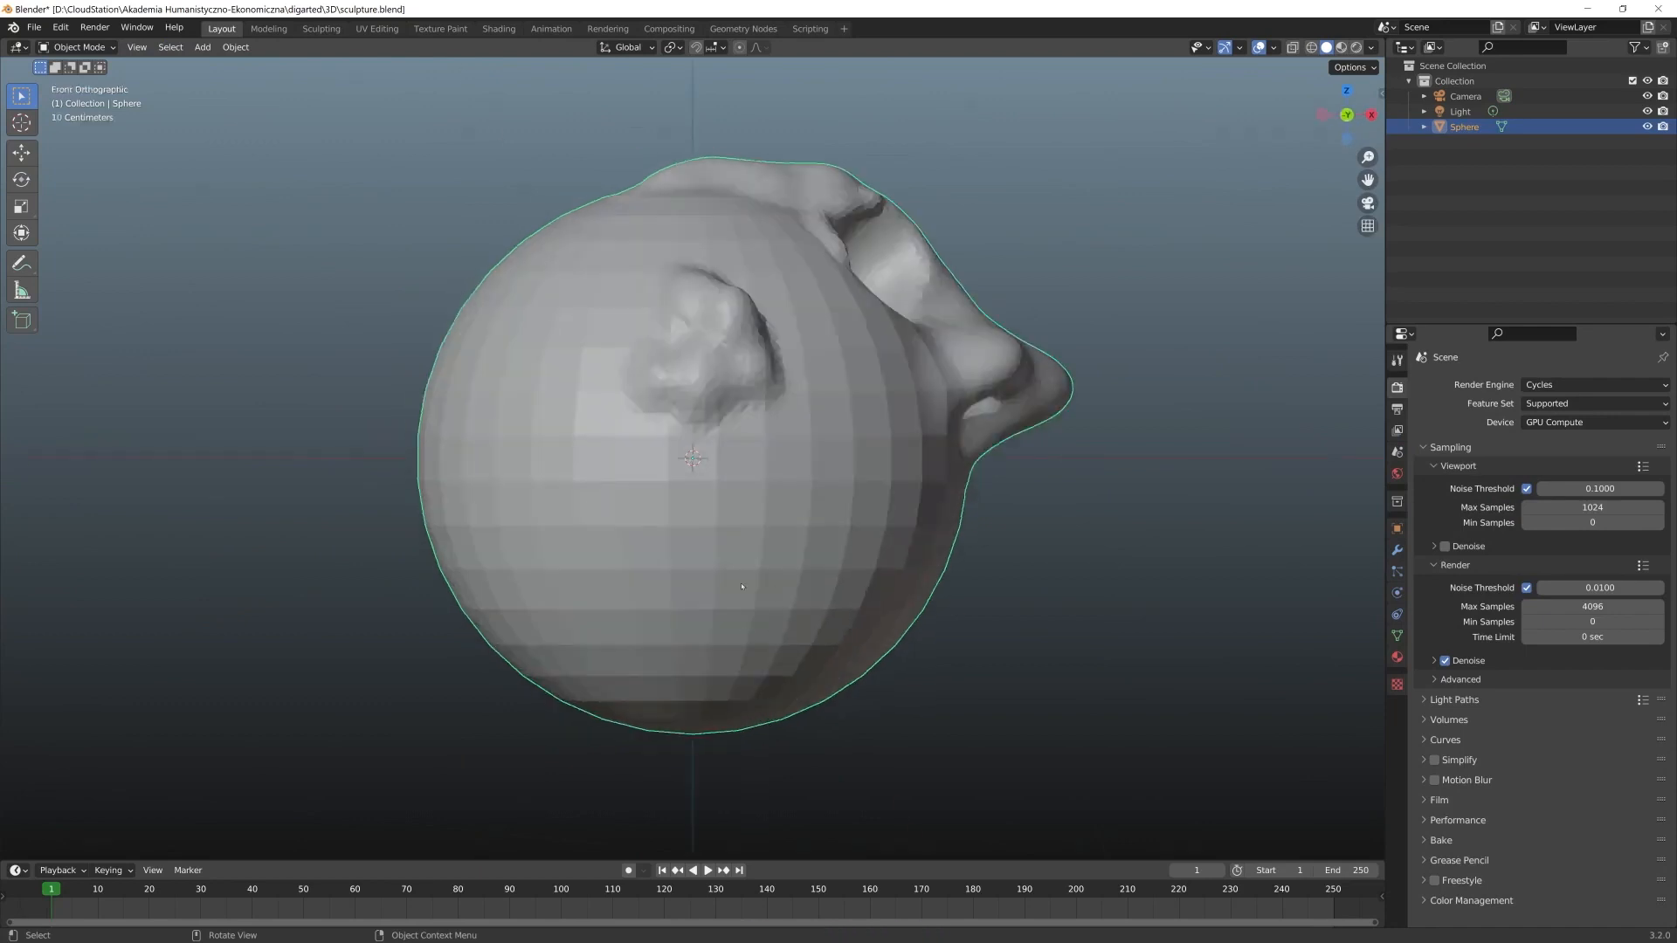
pyautogui.press('r')
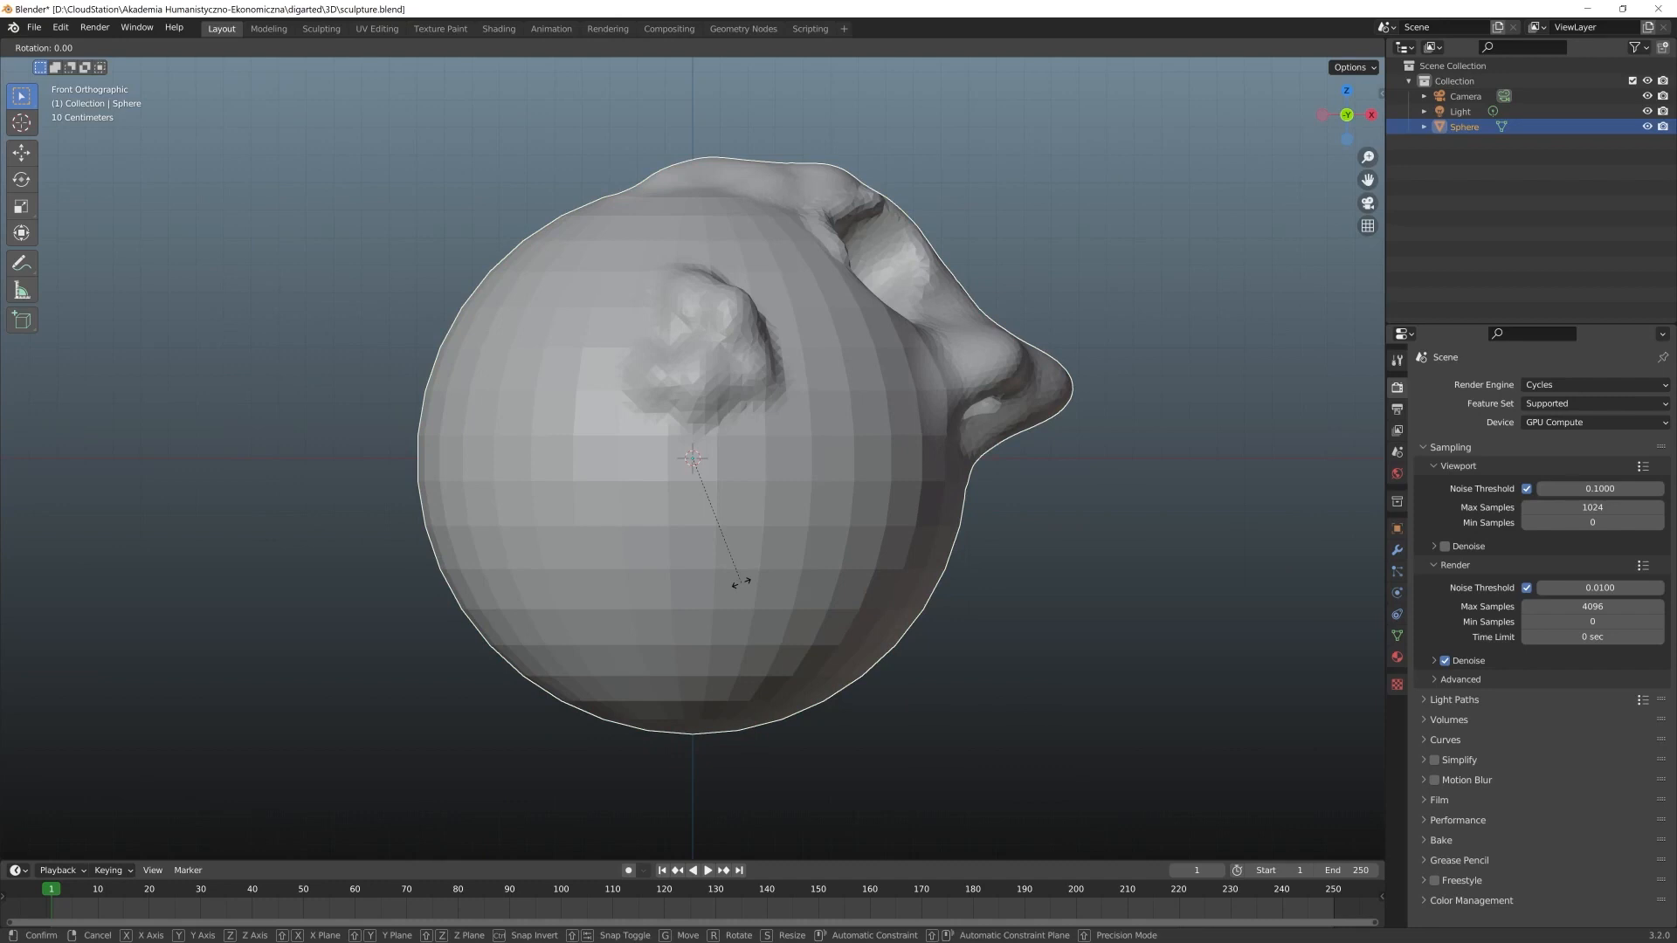
pyautogui.click(740, 582)
pyautogui.press('n')
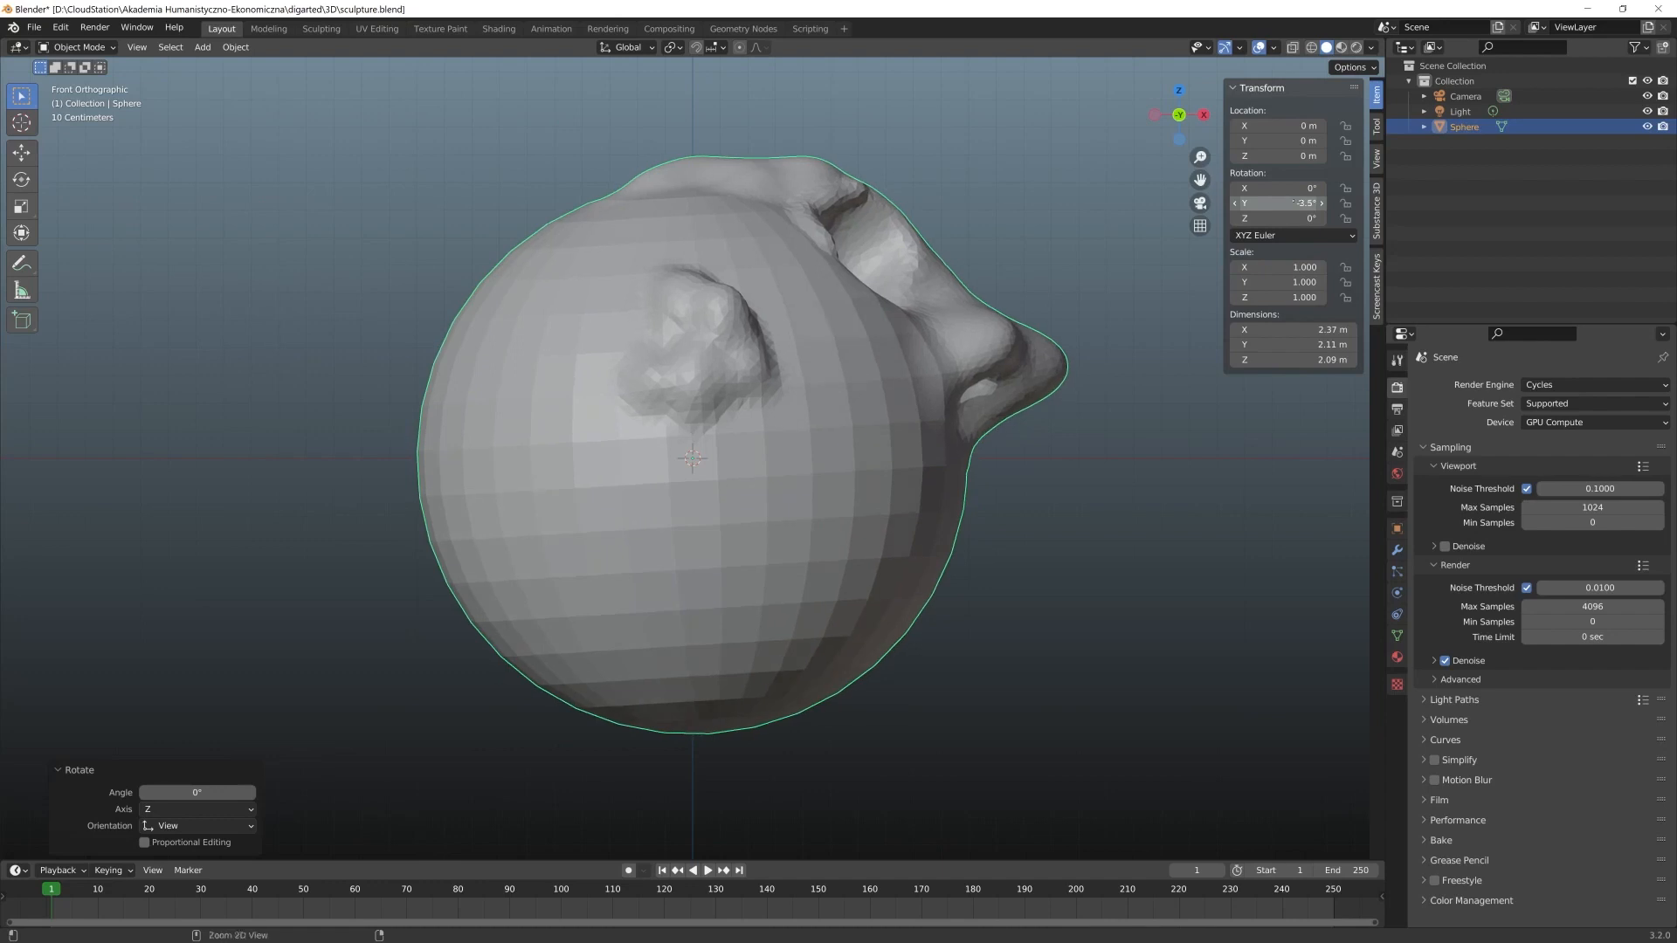
pyautogui.moveTo(1303, 187)
pyautogui.mouseDown()
pyautogui.moveTo(1284, 218)
pyautogui.moveTo(1236, 219)
pyautogui.mouseUp()
pyautogui.hotkey('ctrl', 'z')
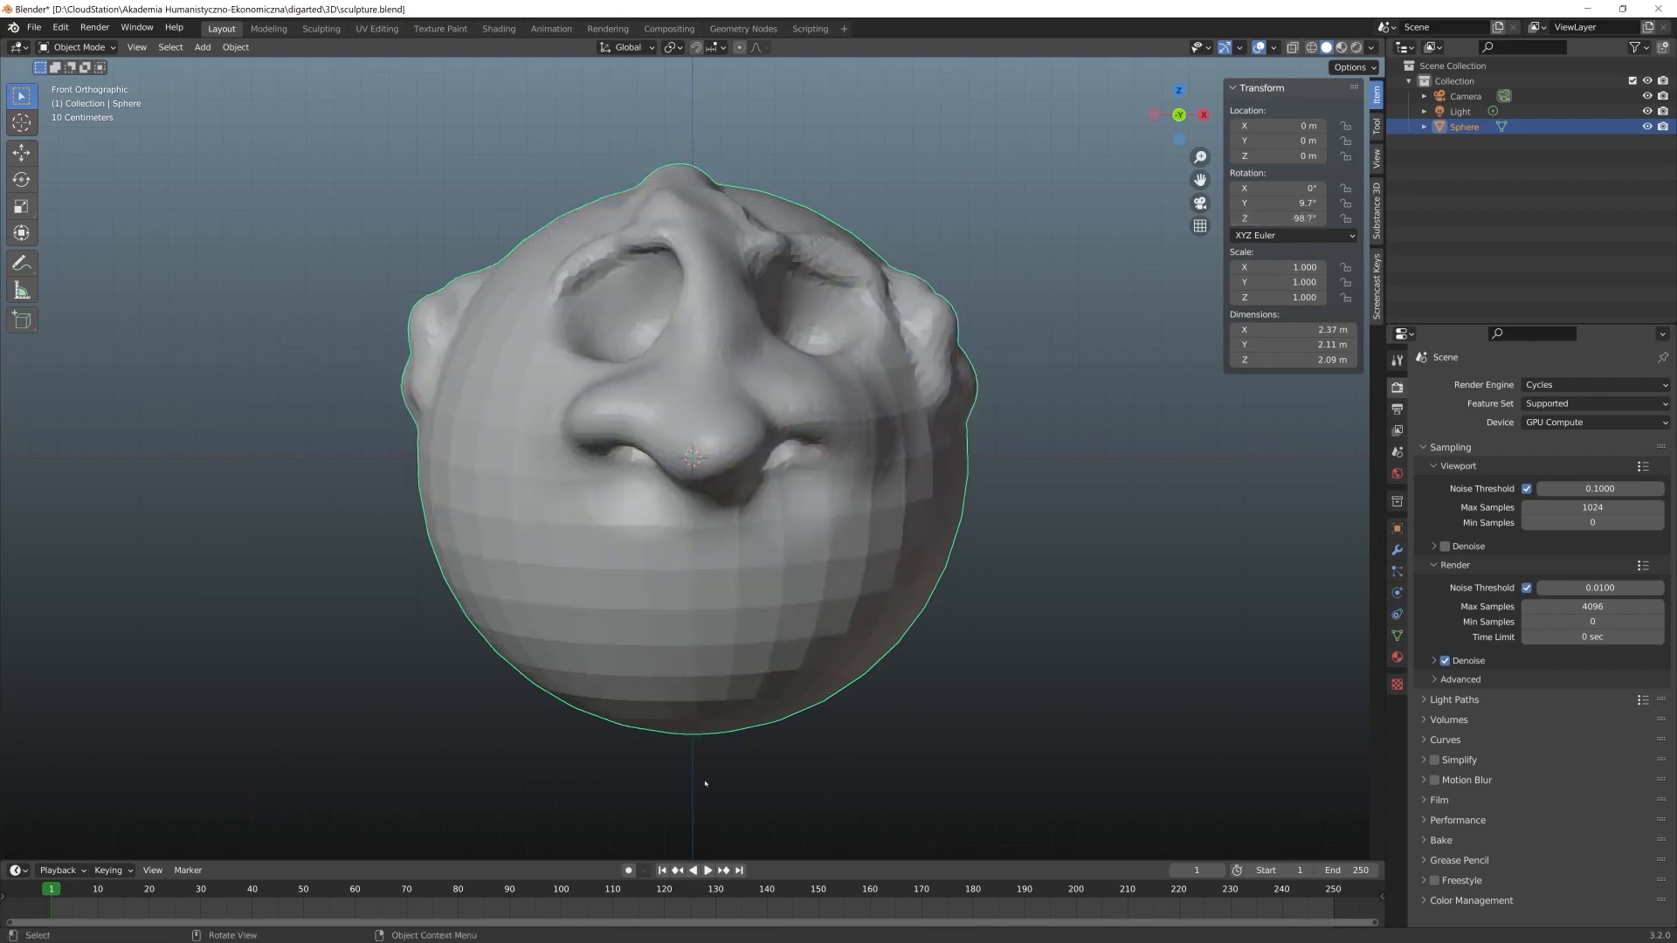
# Apply all transforms to the head object
pyautogui.click(234, 48)
pyautogui.moveTo(252, 127)
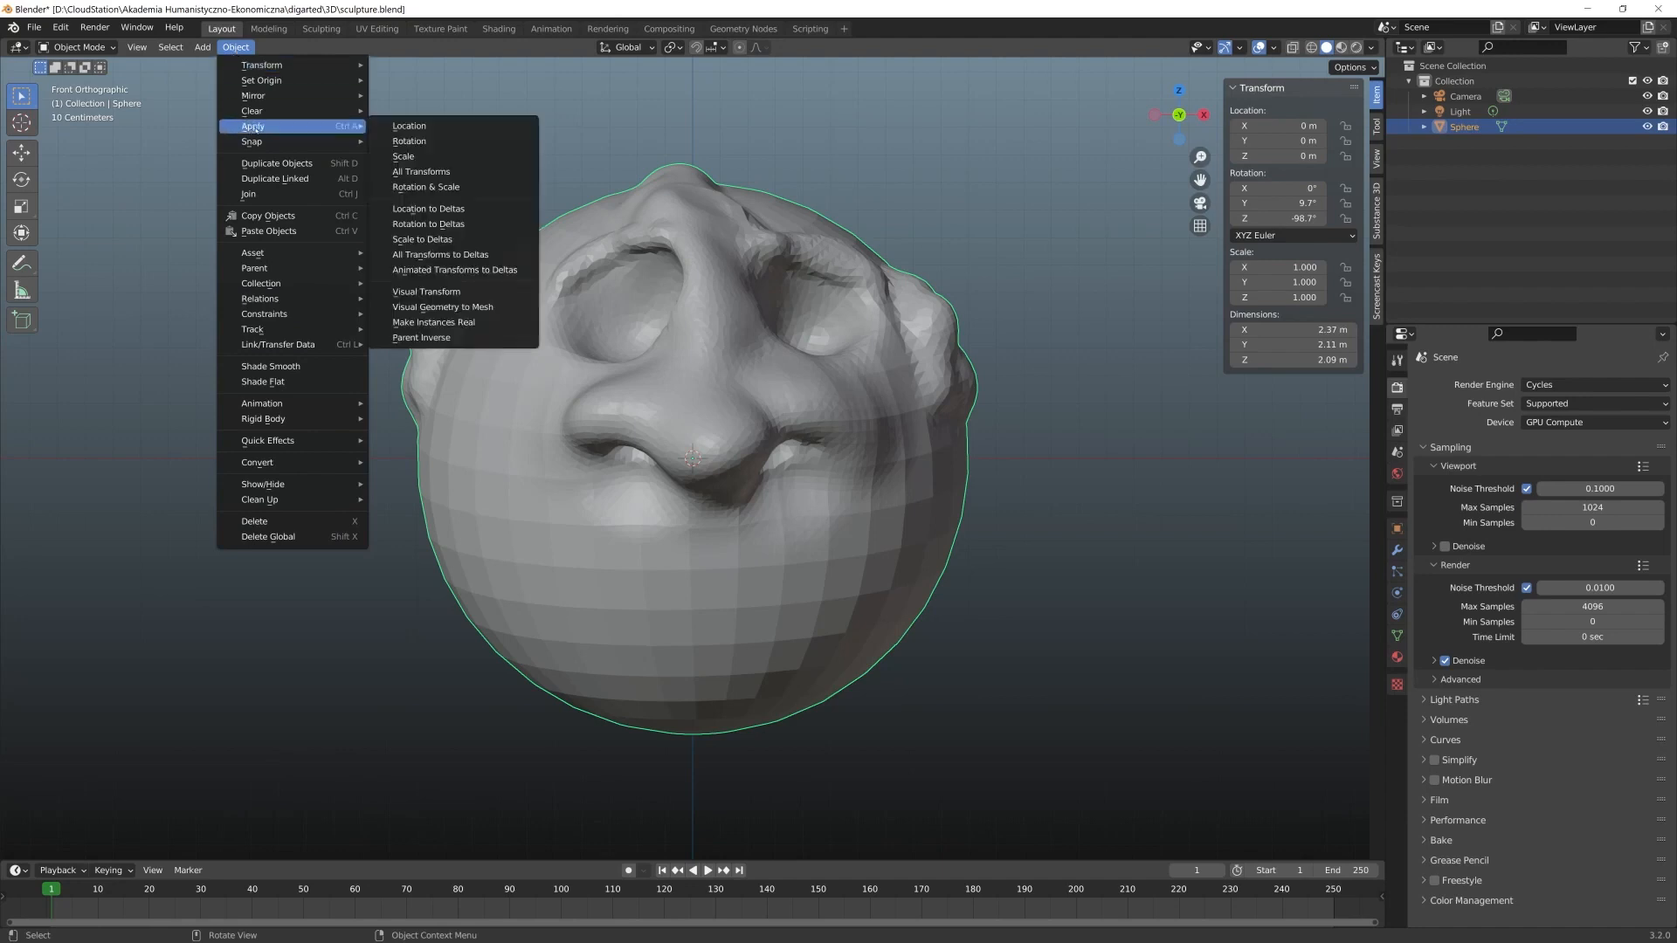
pyautogui.click(463, 174)
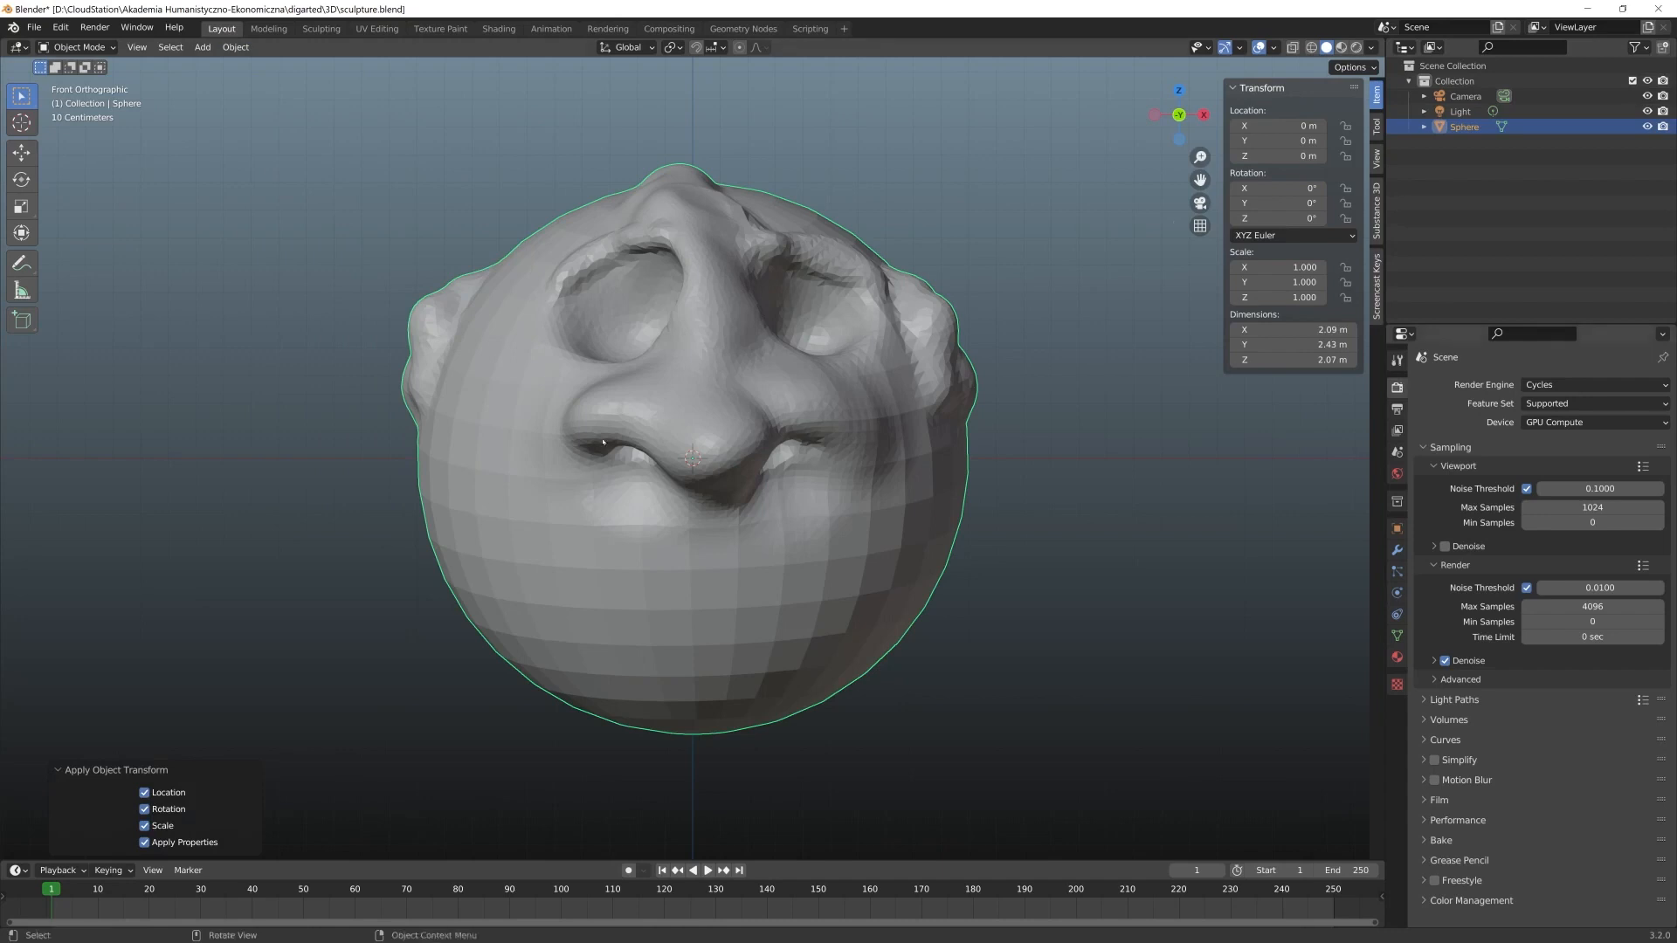
pyautogui.scroll(-5, 602, 442)
pyautogui.scroll(3, 812, 512)
# Add a UV sphere and scale it down to about 0.562
pyautogui.click(944, 498)
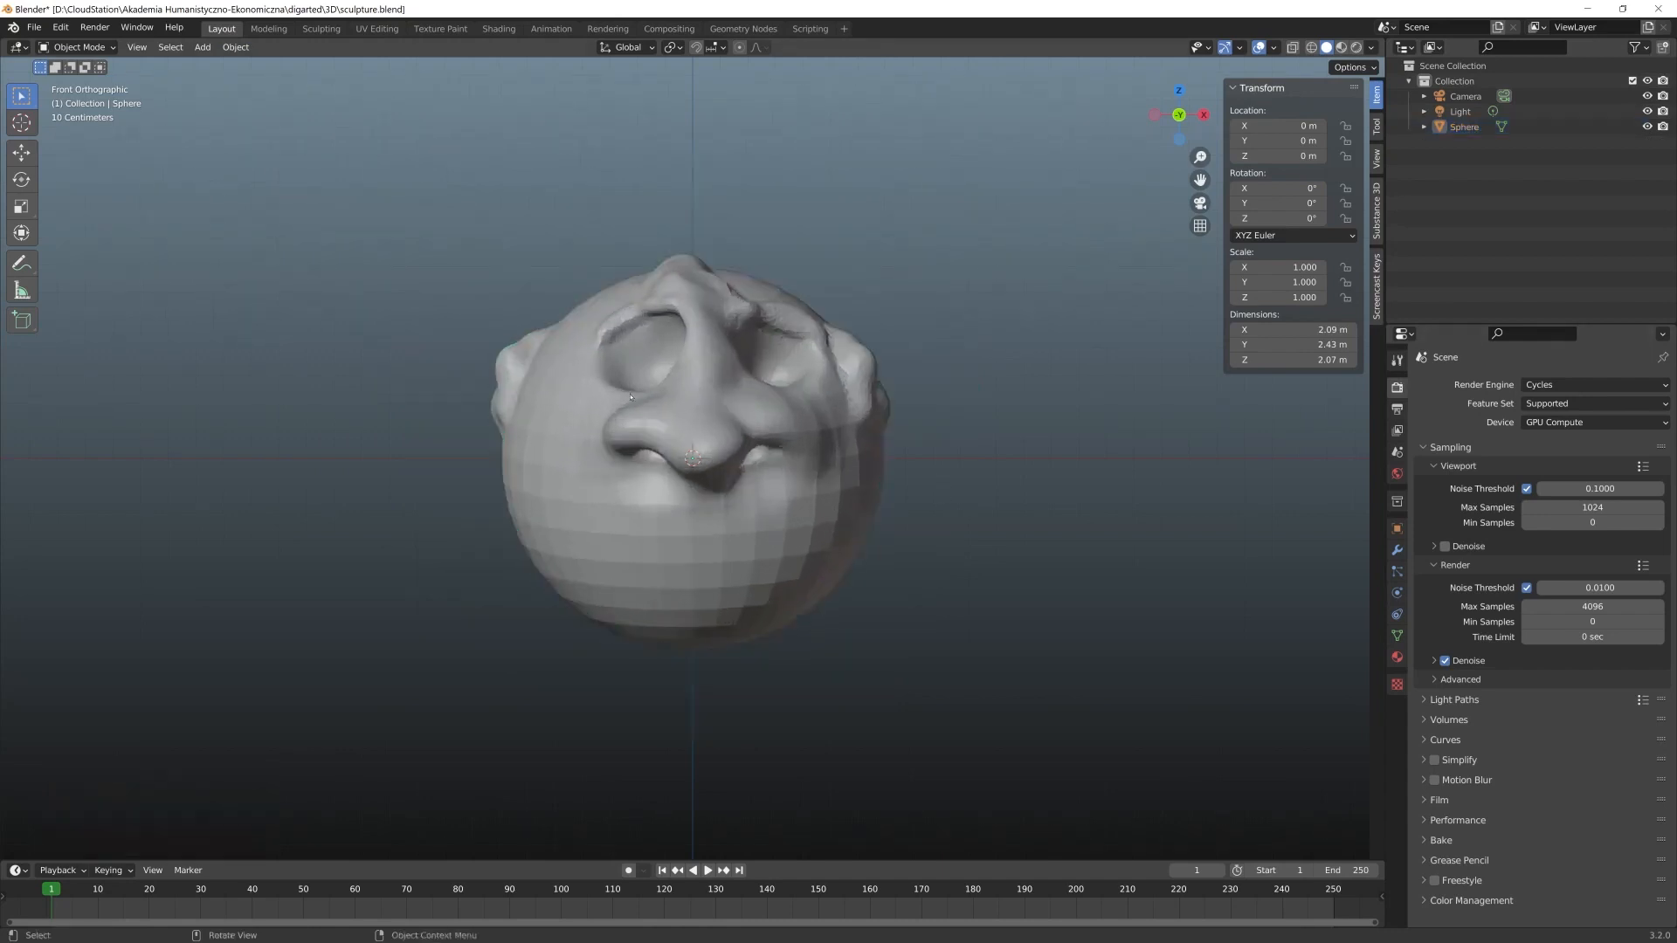
pyautogui.hotkey('shift', 'a')
pyautogui.moveTo(596, 480)
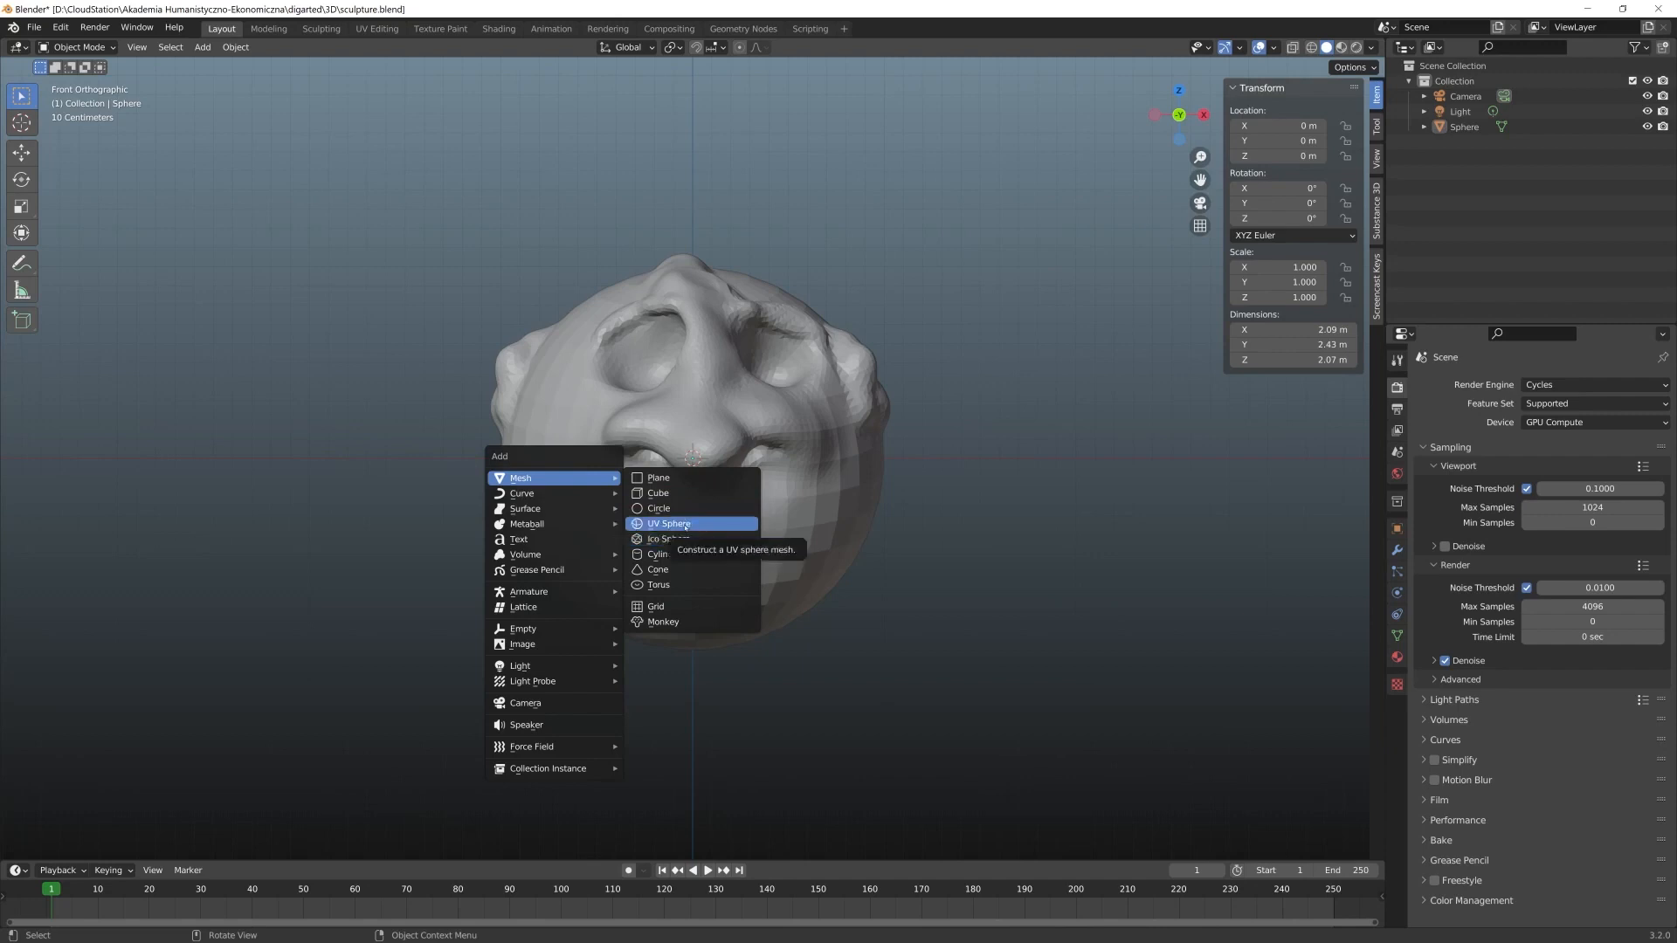
pyautogui.click(685, 524)
pyautogui.press('s')
pyautogui.click(719, 455)
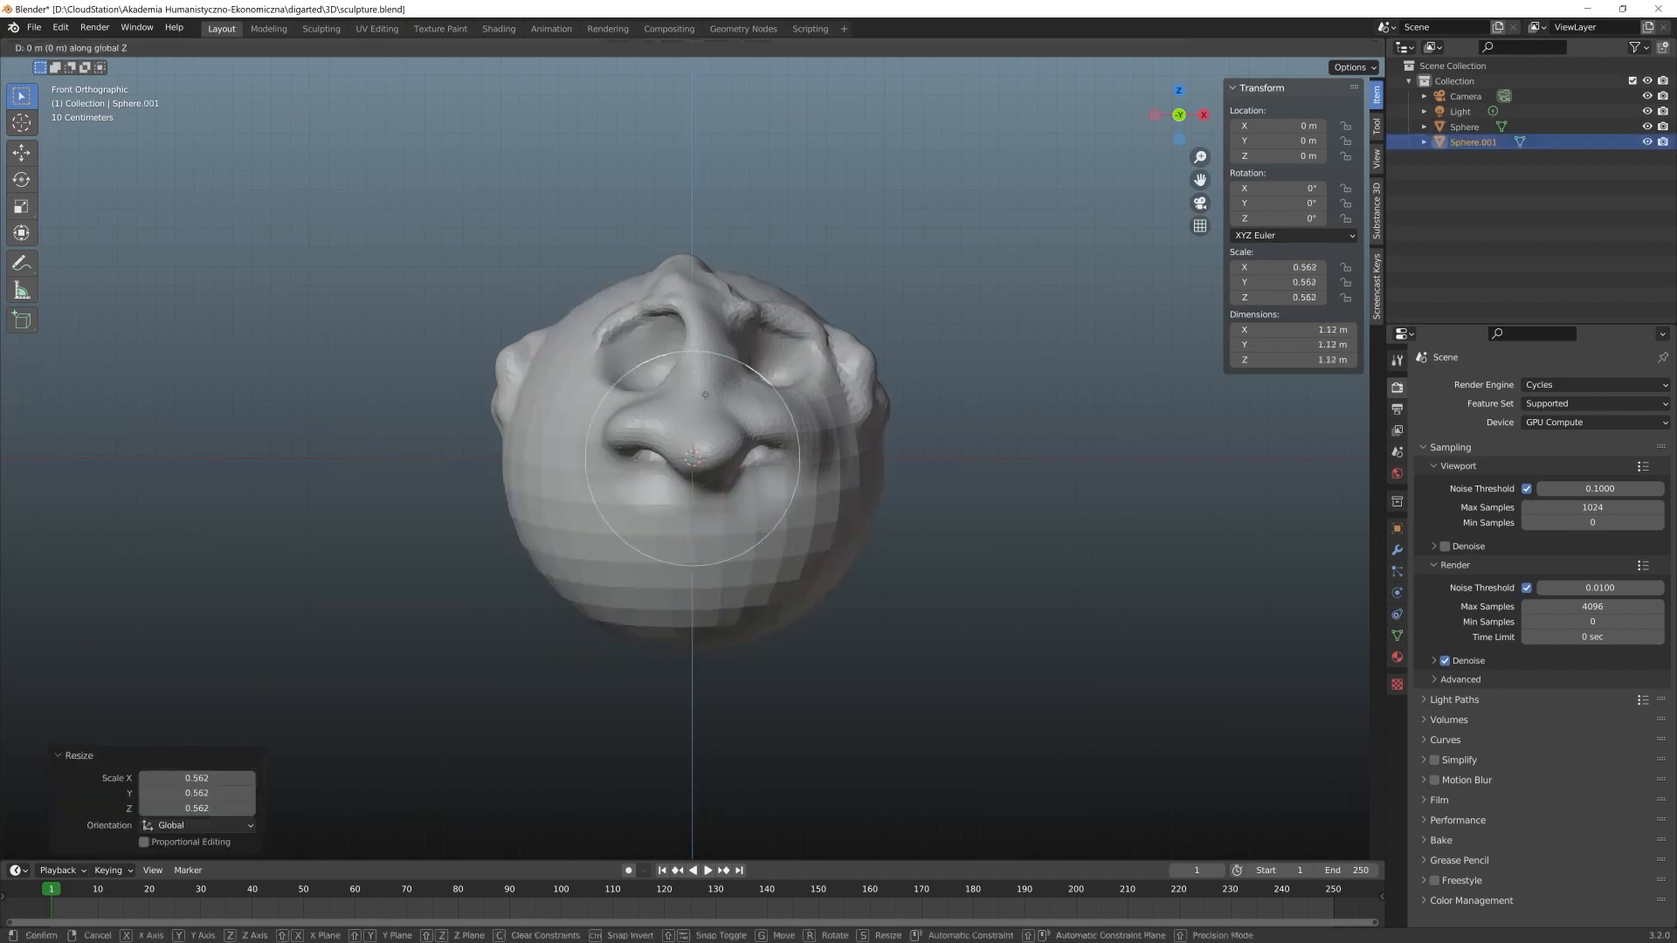
# Move the small sphere over one eye socket and scale it to about 0.179 as an eyeball
pyautogui.scroll(2, 646, 445)
pyautogui.press('g')
pyautogui.click(534, 330)
pyautogui.press('s')
pyautogui.click(568, 333)
# In the right wireframe view, move the eyeball about -0.593 m along Y into its socket
pyautogui.press('KP_3')
pyautogui.hotkey('shift', 'z')
pyautogui.press('g')
pyautogui.press('y')
pyautogui.click(567, 350)
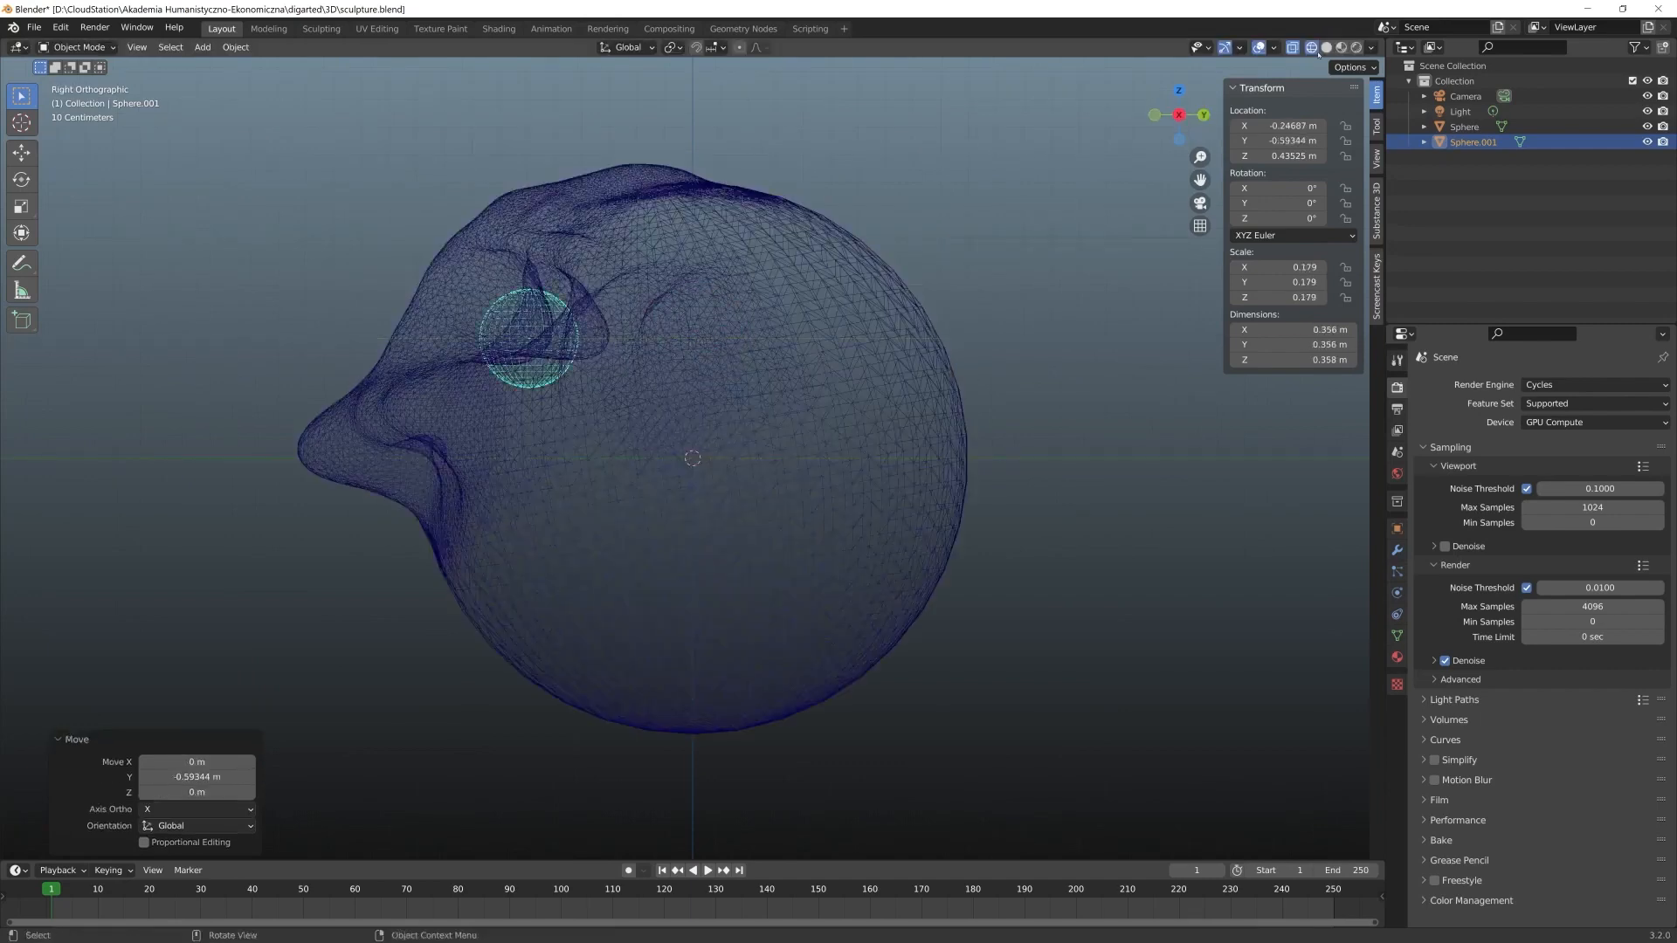
# Fine-tune the eyeball's depth and height in the socket to about Y -0.551 m and Z 0.430 m
pyautogui.hotkey('shift', 'z')
pyautogui.moveTo(568, 350)
pyautogui.mouseDown(button='middle')
pyautogui.moveTo(904, 376)
pyautogui.moveTo(760, 412)
pyautogui.mouseUp(button='middle')
pyautogui.press('g')
pyautogui.press('z')
pyautogui.click(903, 358)
pyautogui.press('z')
pyautogui.click(786, 424)
pyautogui.press('g')
pyautogui.press('y')
pyautogui.click(784, 410)
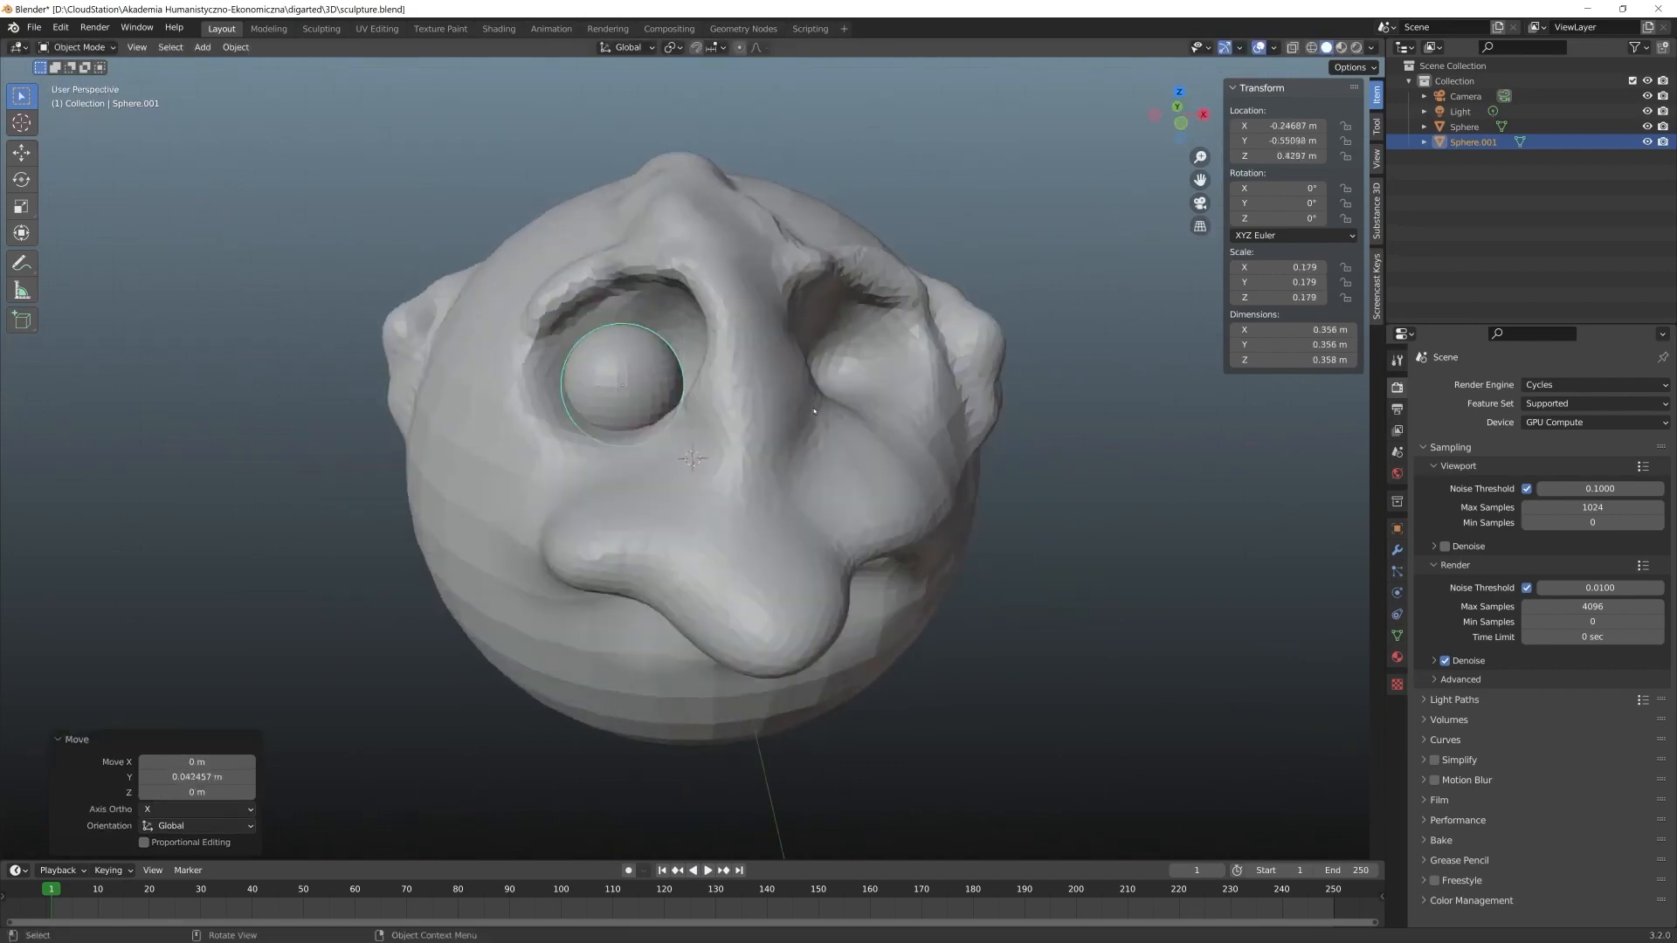
# Make a linked duplicate of the eyeball and move it about 0.632 m along X into the other socket
pyautogui.hotkey('shift', 'd')
pyautogui.rightClick(760, 413)
pyautogui.press('g')
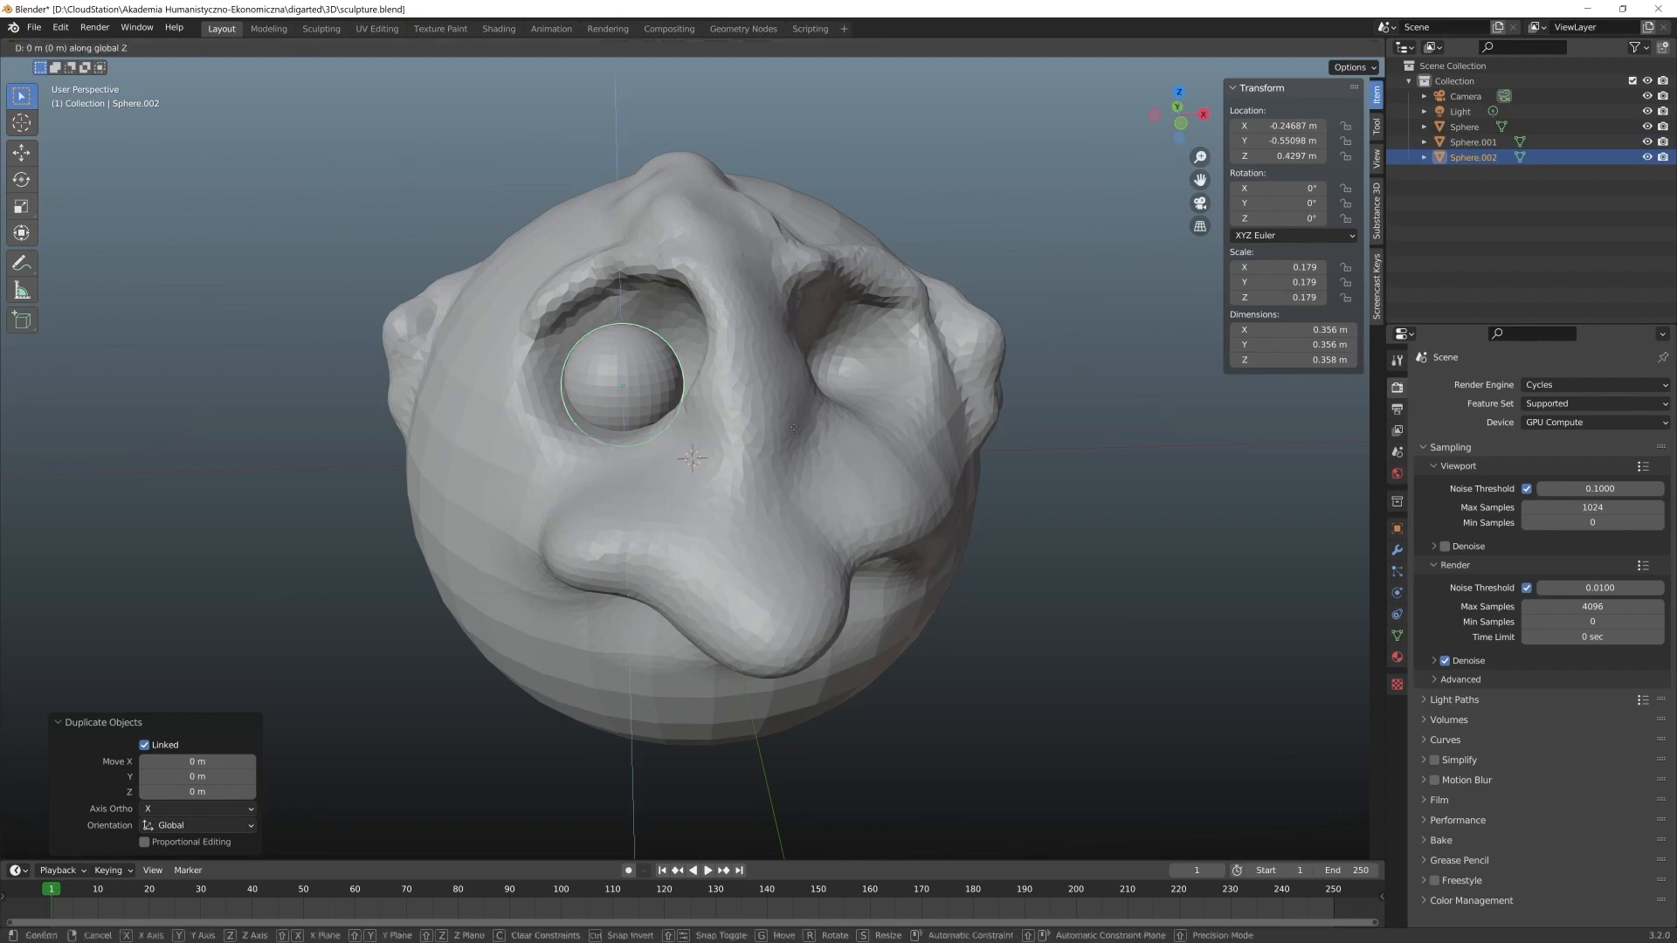
pyautogui.press('x')
pyautogui.click(997, 424)
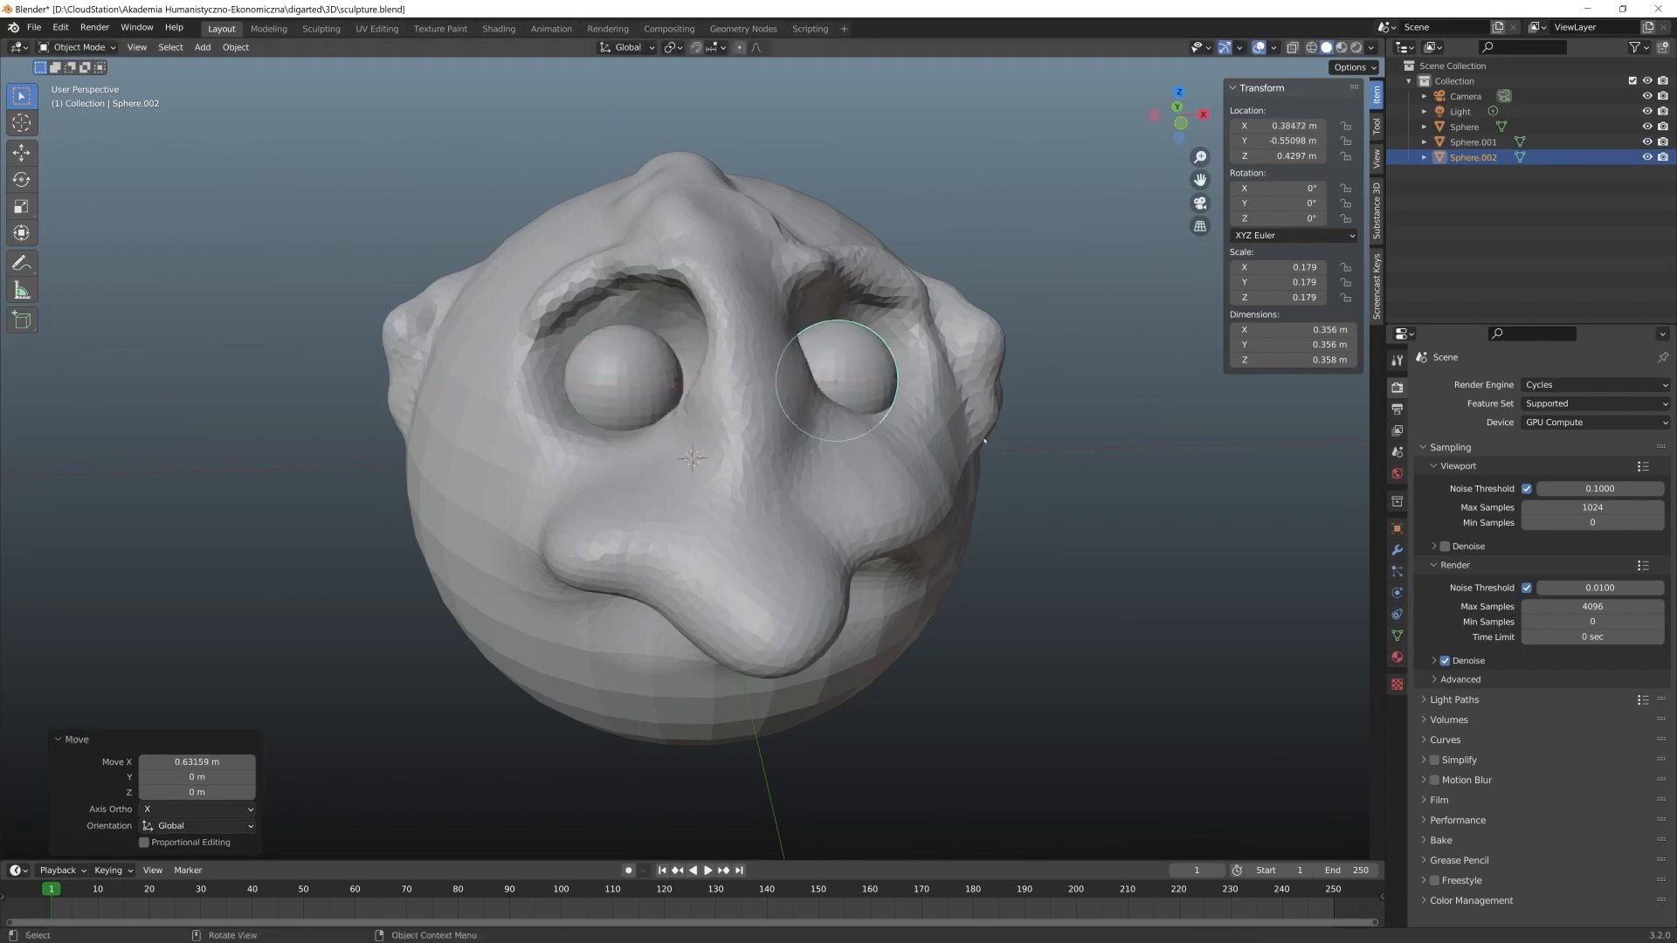
# Check the duplicated eyeball in Edit Mode and examine how both eyes sit in the face
pyautogui.moveTo(997, 424); pyautogui.dragTo(960, 443, button='middle')
pyautogui.press('Tab')
pyautogui.scroll(-4, 835, 510)
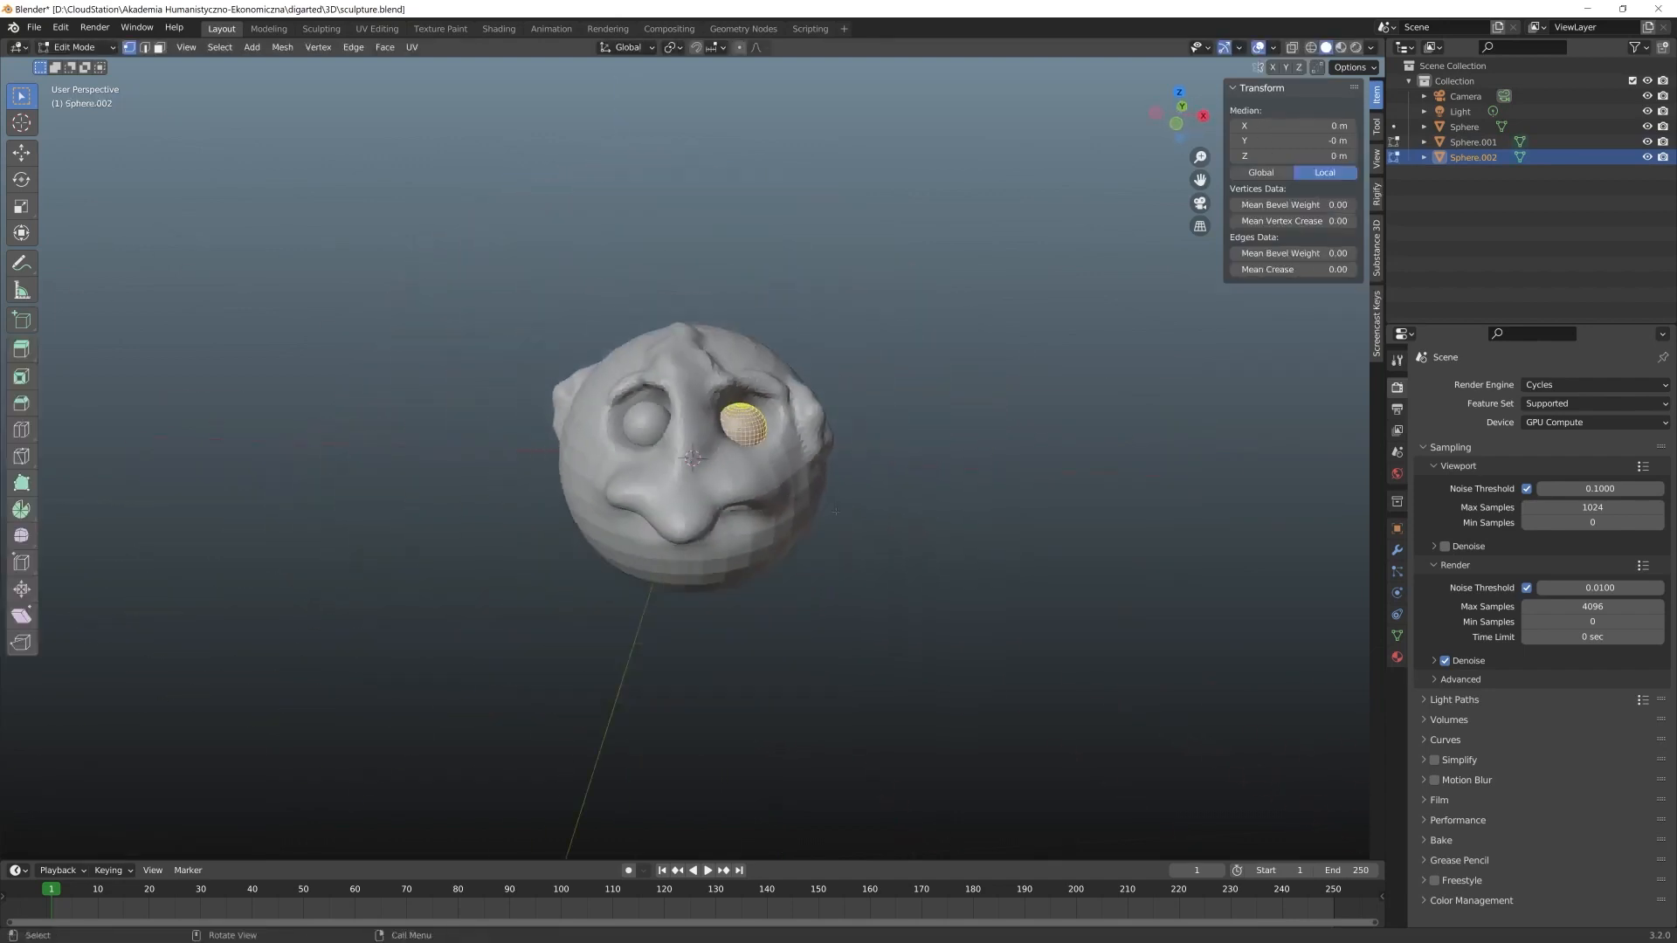
pyautogui.press('Tab')
pyautogui.scroll(2, 846, 556)
pyautogui.moveTo(846, 556); pyautogui.dragTo(712, 453, button='middle')
pyautogui.keyDown('shift'); pyautogui.moveTo(778, 342); pyautogui.dragTo(779, 445, button='middle'); pyautogui.keyUp('shift')
pyautogui.scroll(-1, 780, 445)
# Add a cylinder mesh with 32 vertices, a 1 m radius and a 2 m depth
pyautogui.click(510, 521)
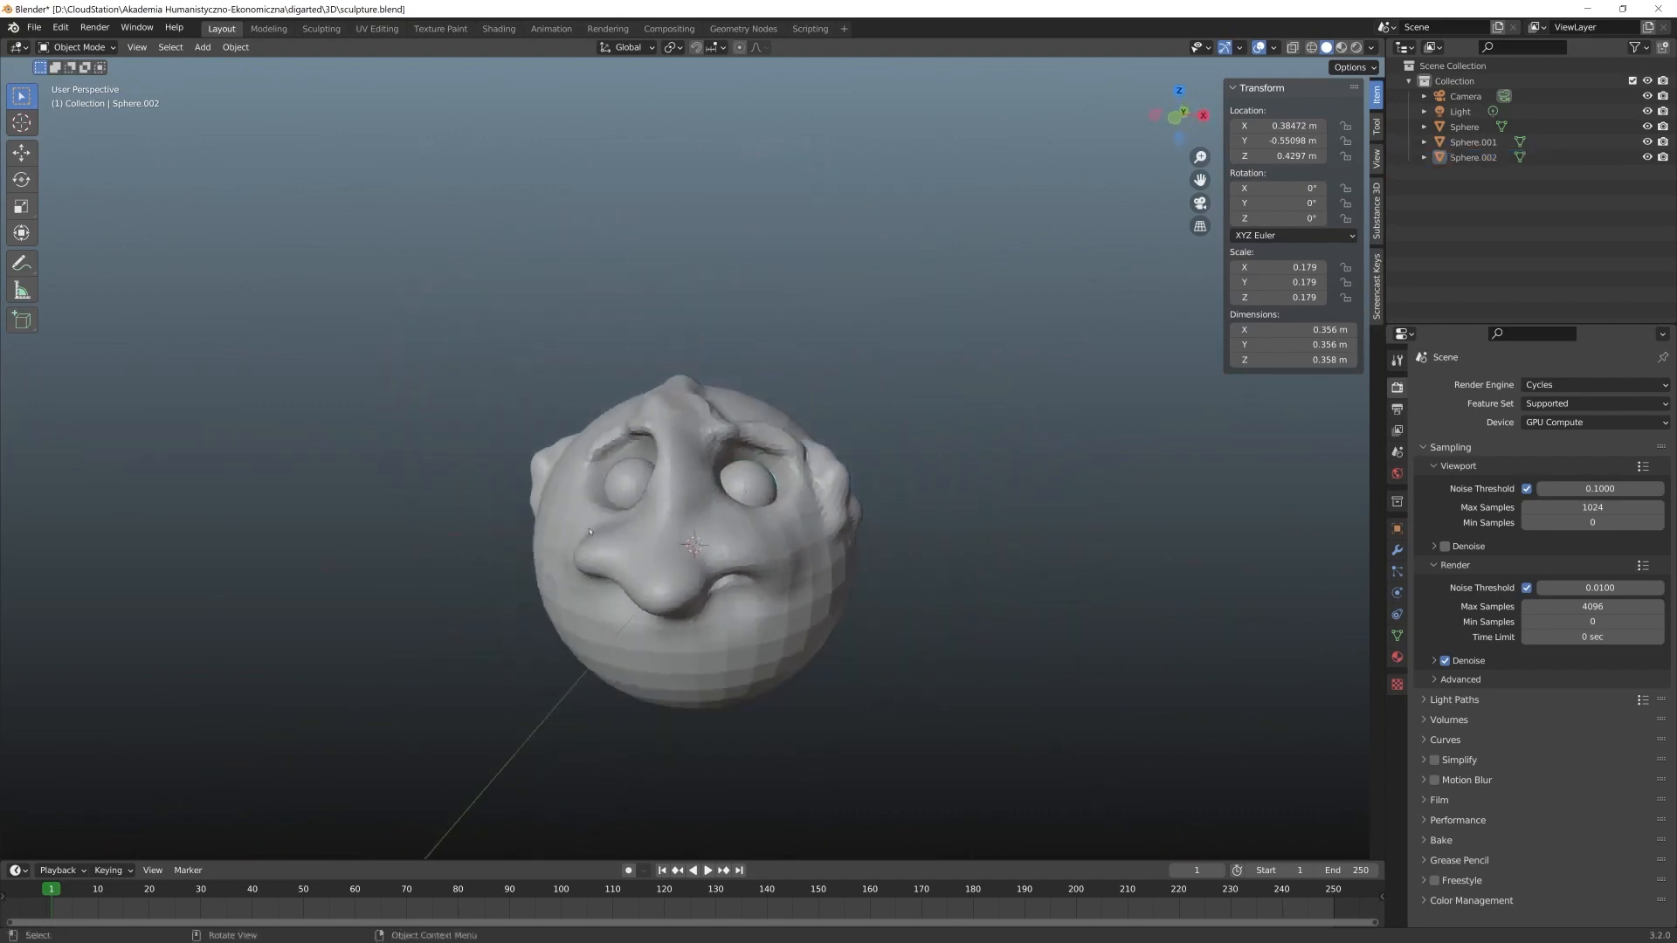
pyautogui.hotkey('shift', 'a')
pyautogui.moveTo(777, 407)
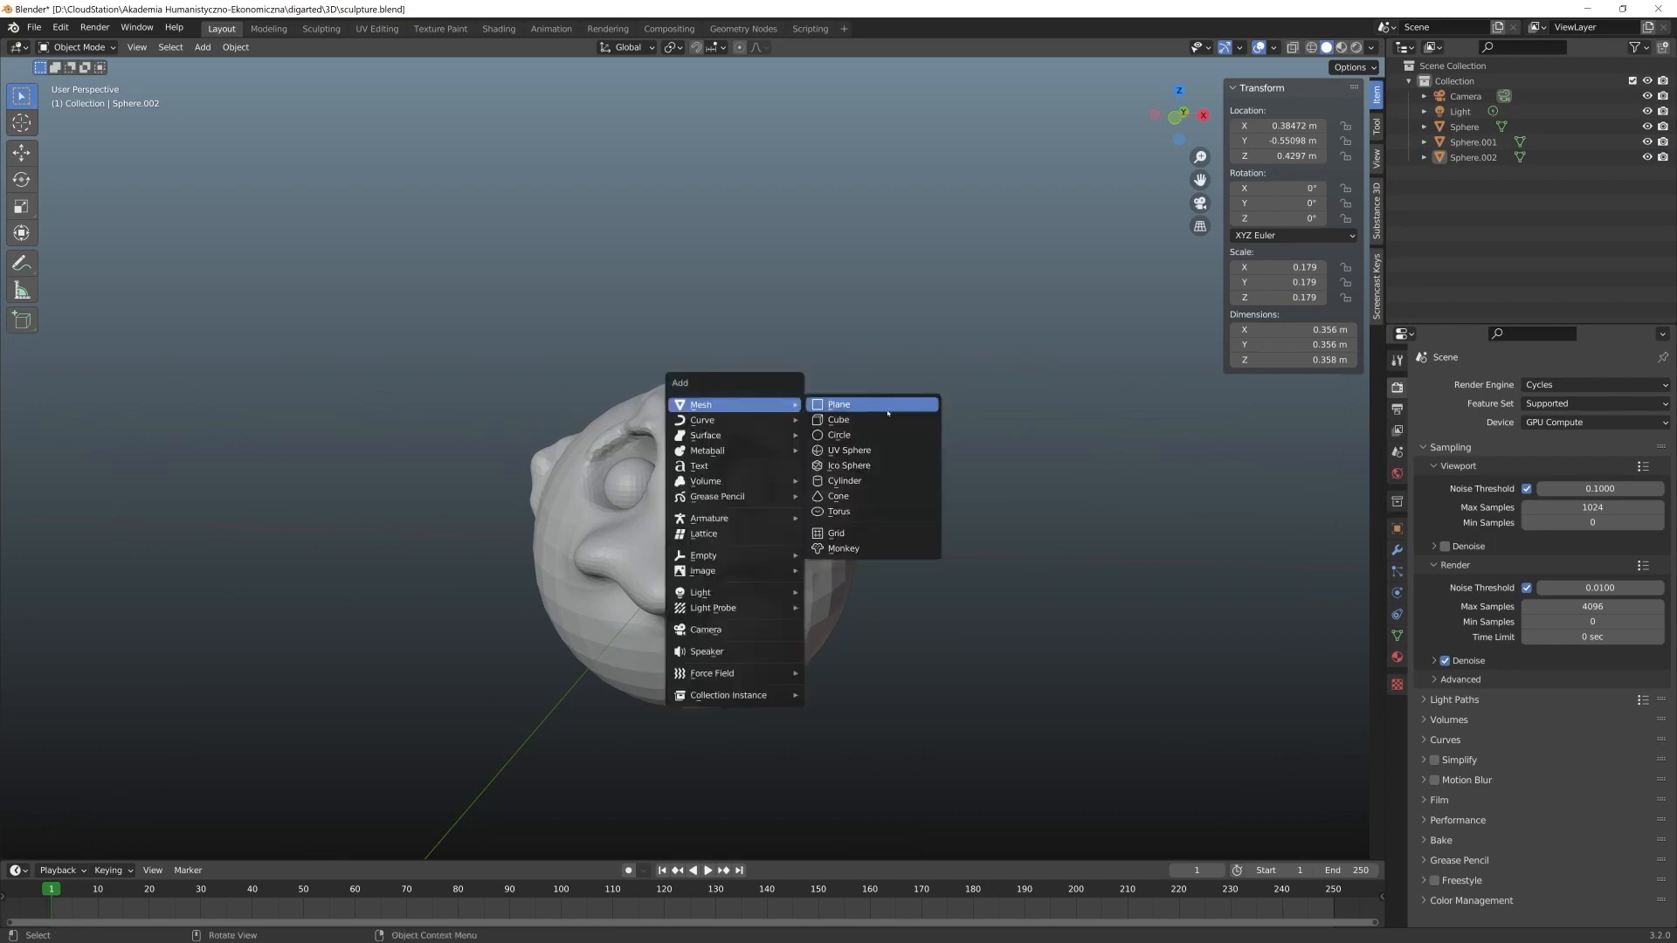
pyautogui.click(865, 481)
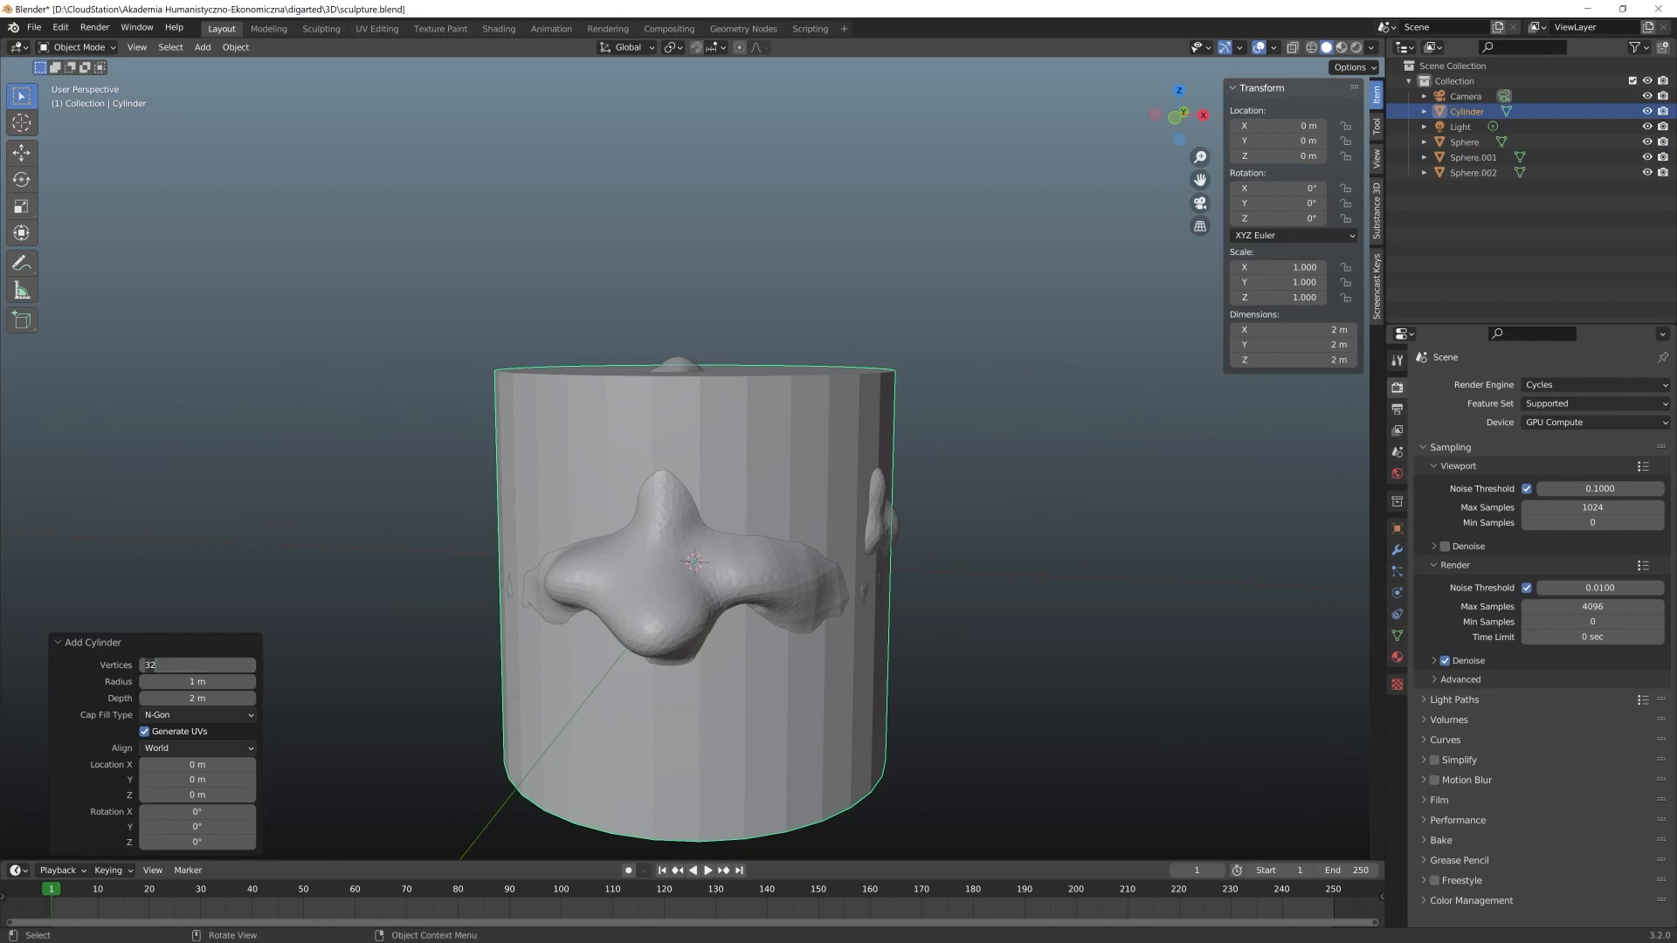
pyautogui.click(249, 686)
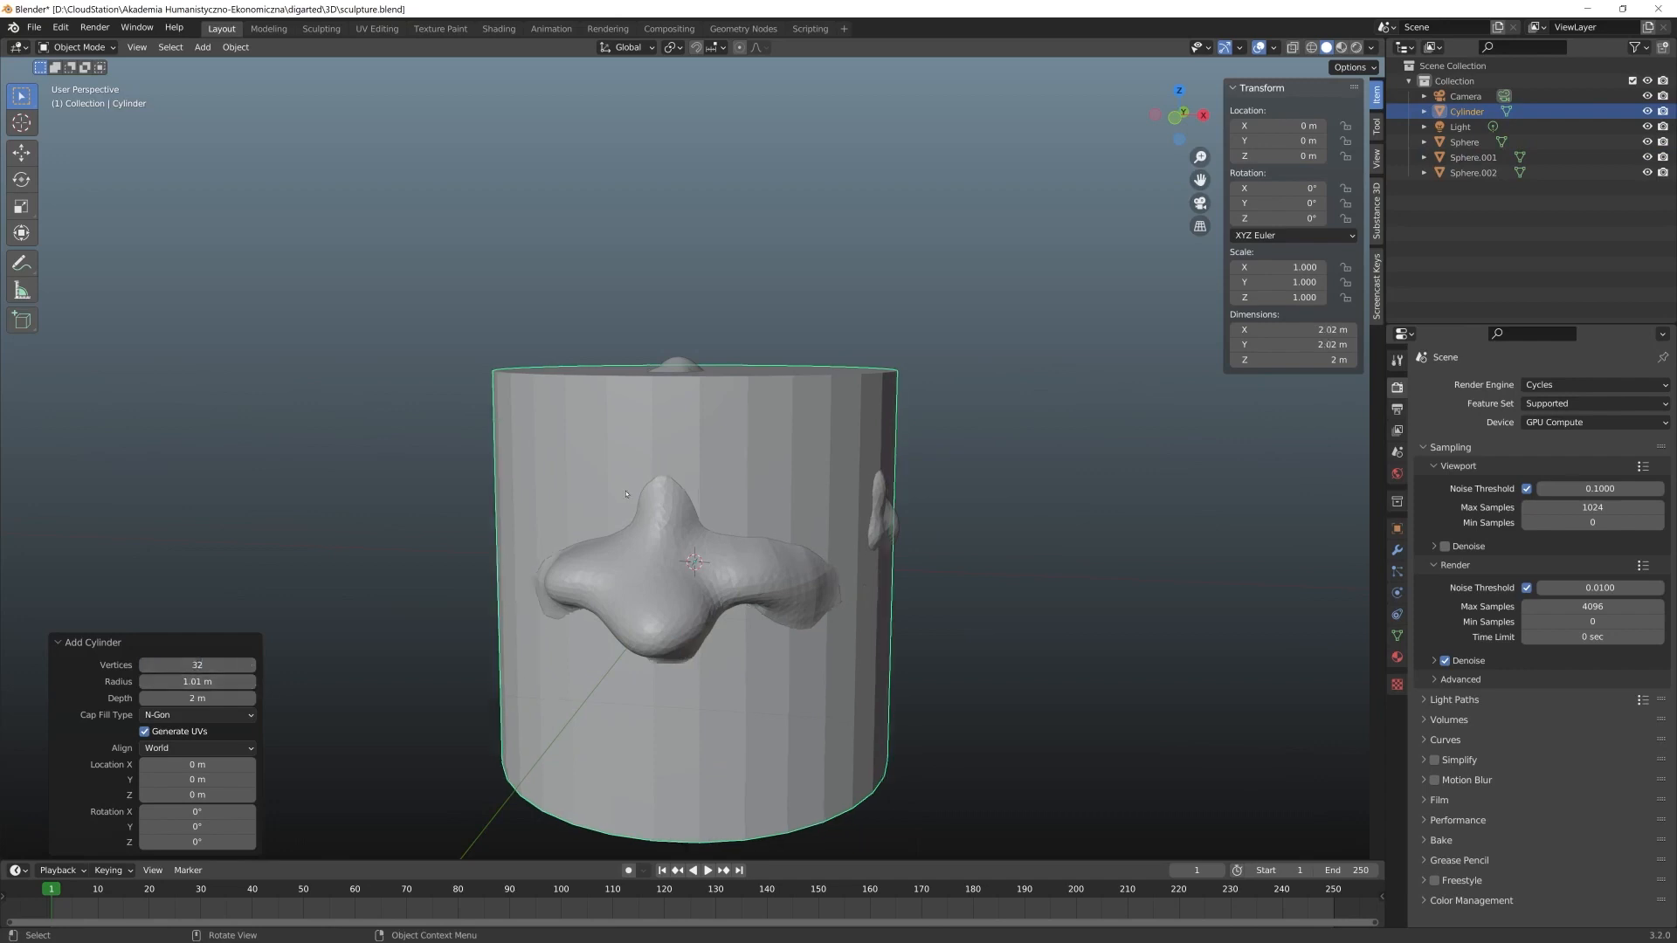
pyautogui.click(144, 681)
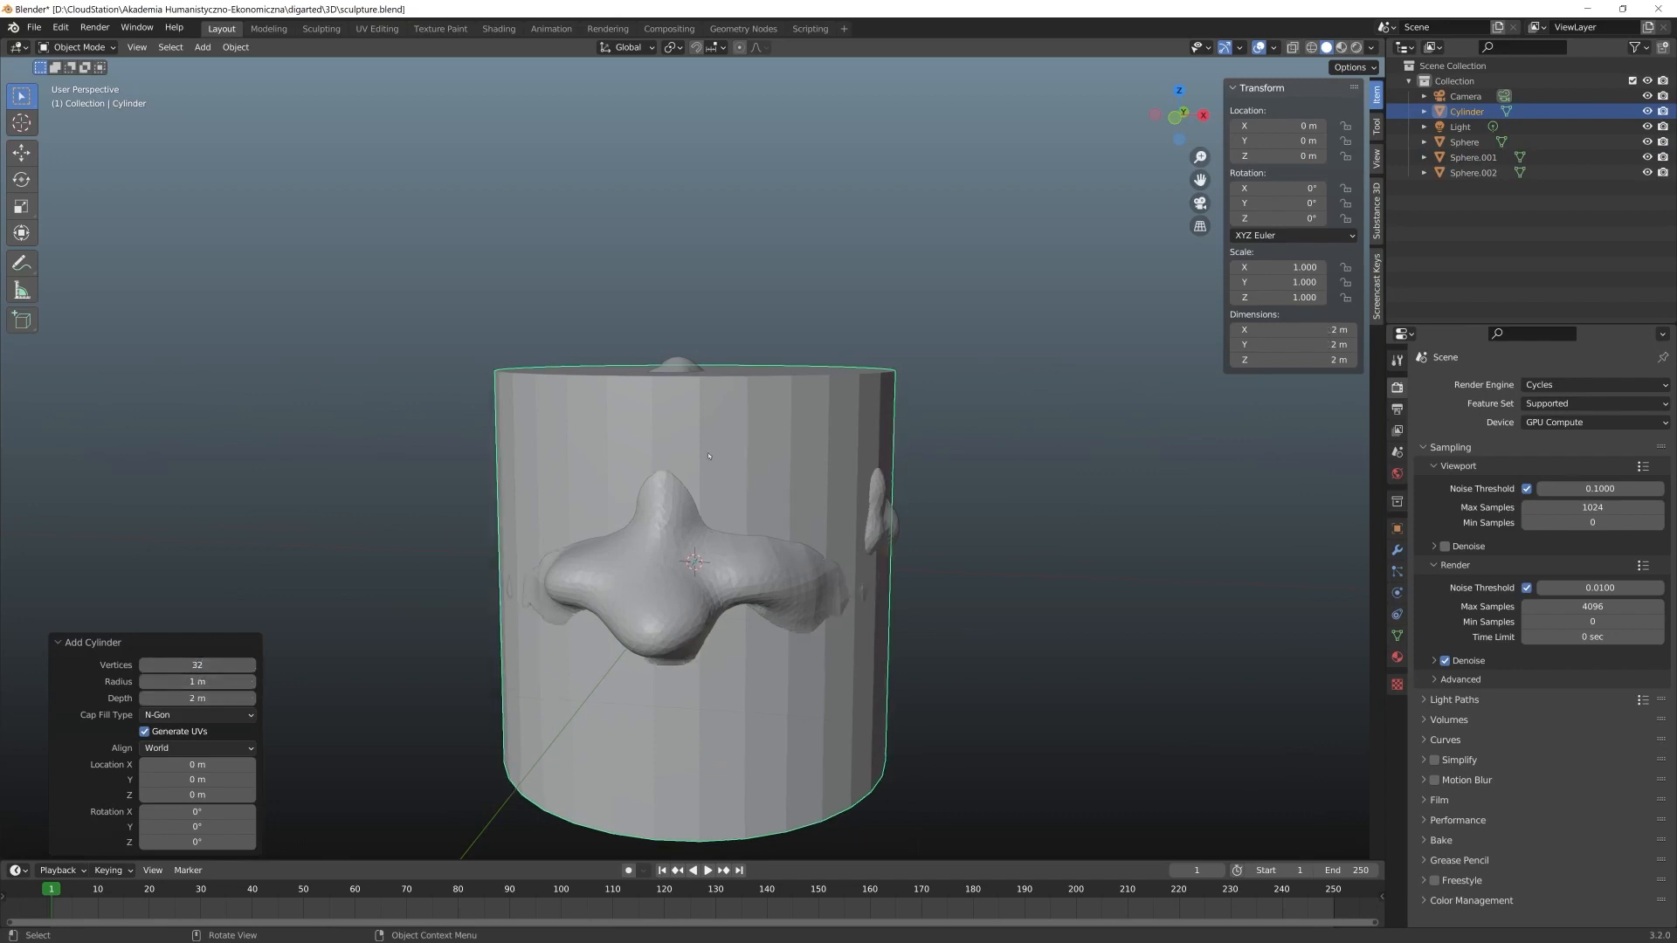
# In Edit Mode, scale the whole cylinder to about 0.358 along Z and raise it about 0.994 m onto the head
pyautogui.press('Tab')
pyautogui.hotkey('alt', 'a')
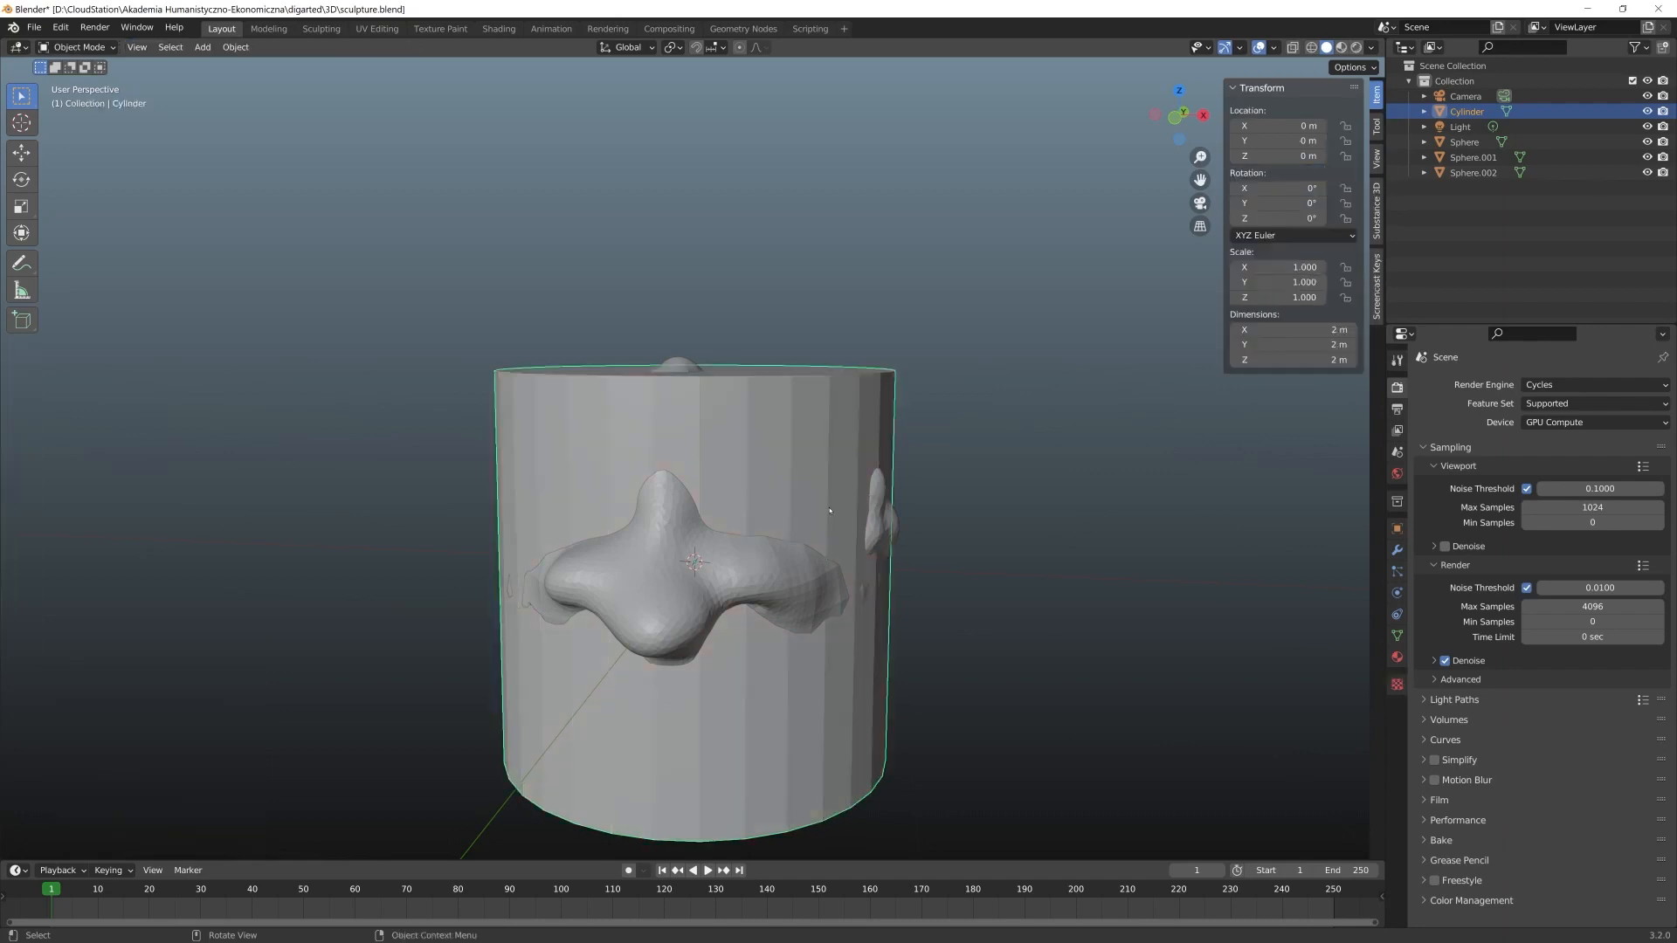
pyautogui.press('a')
pyautogui.press('s')
pyautogui.press('z')
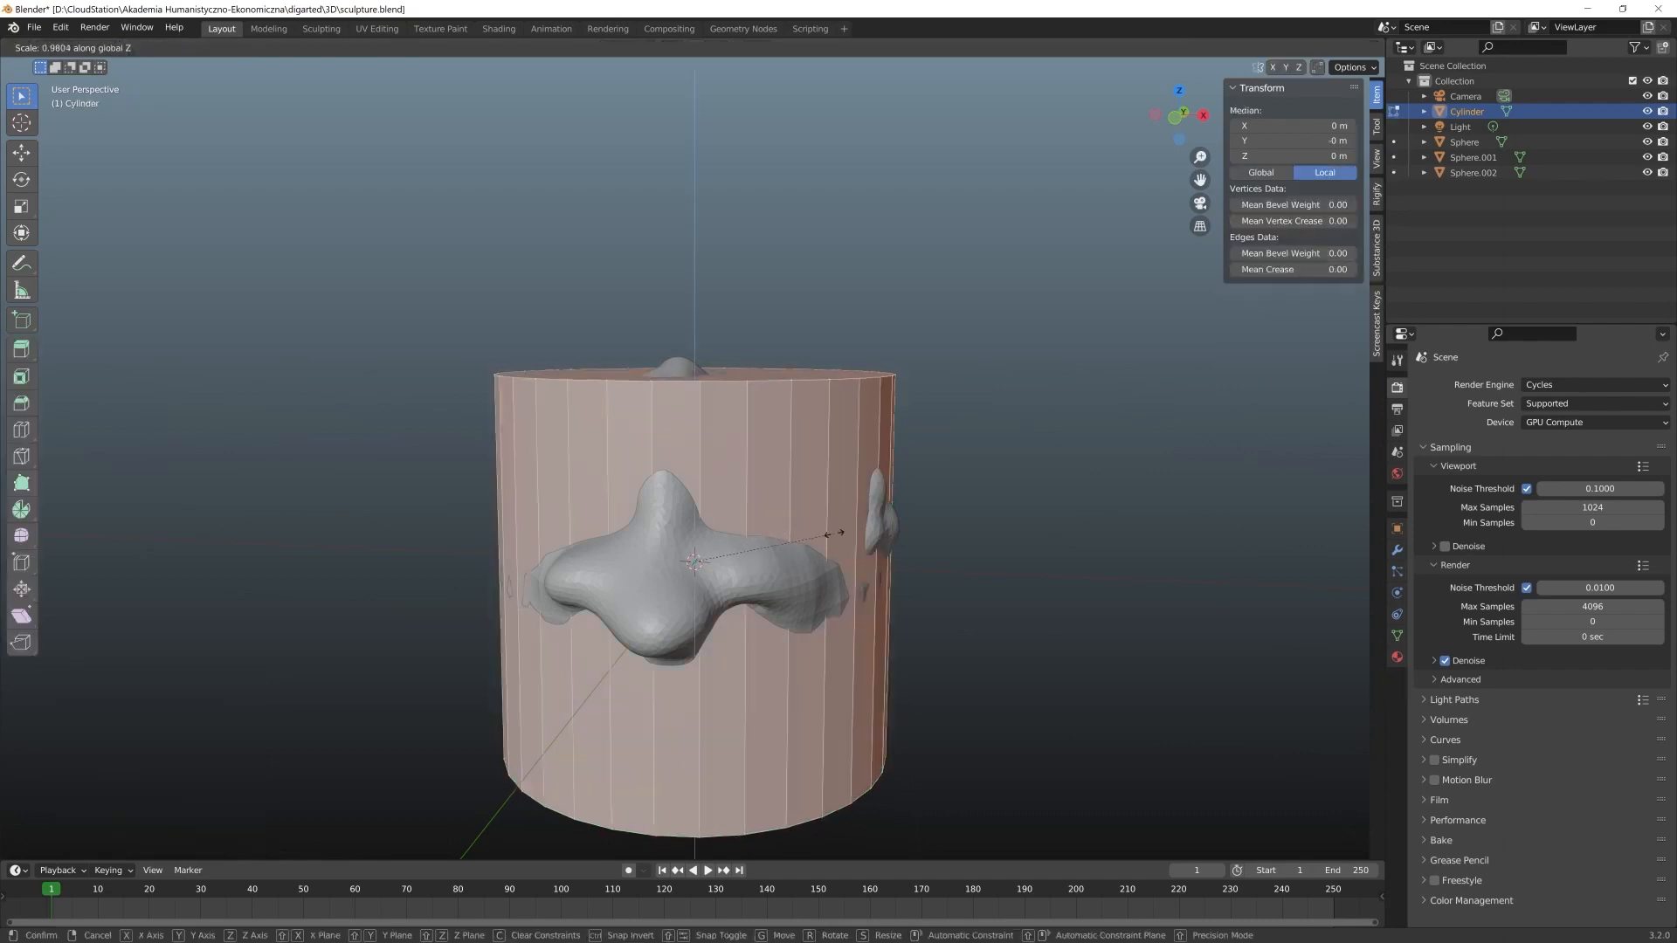
pyautogui.click(743, 577)
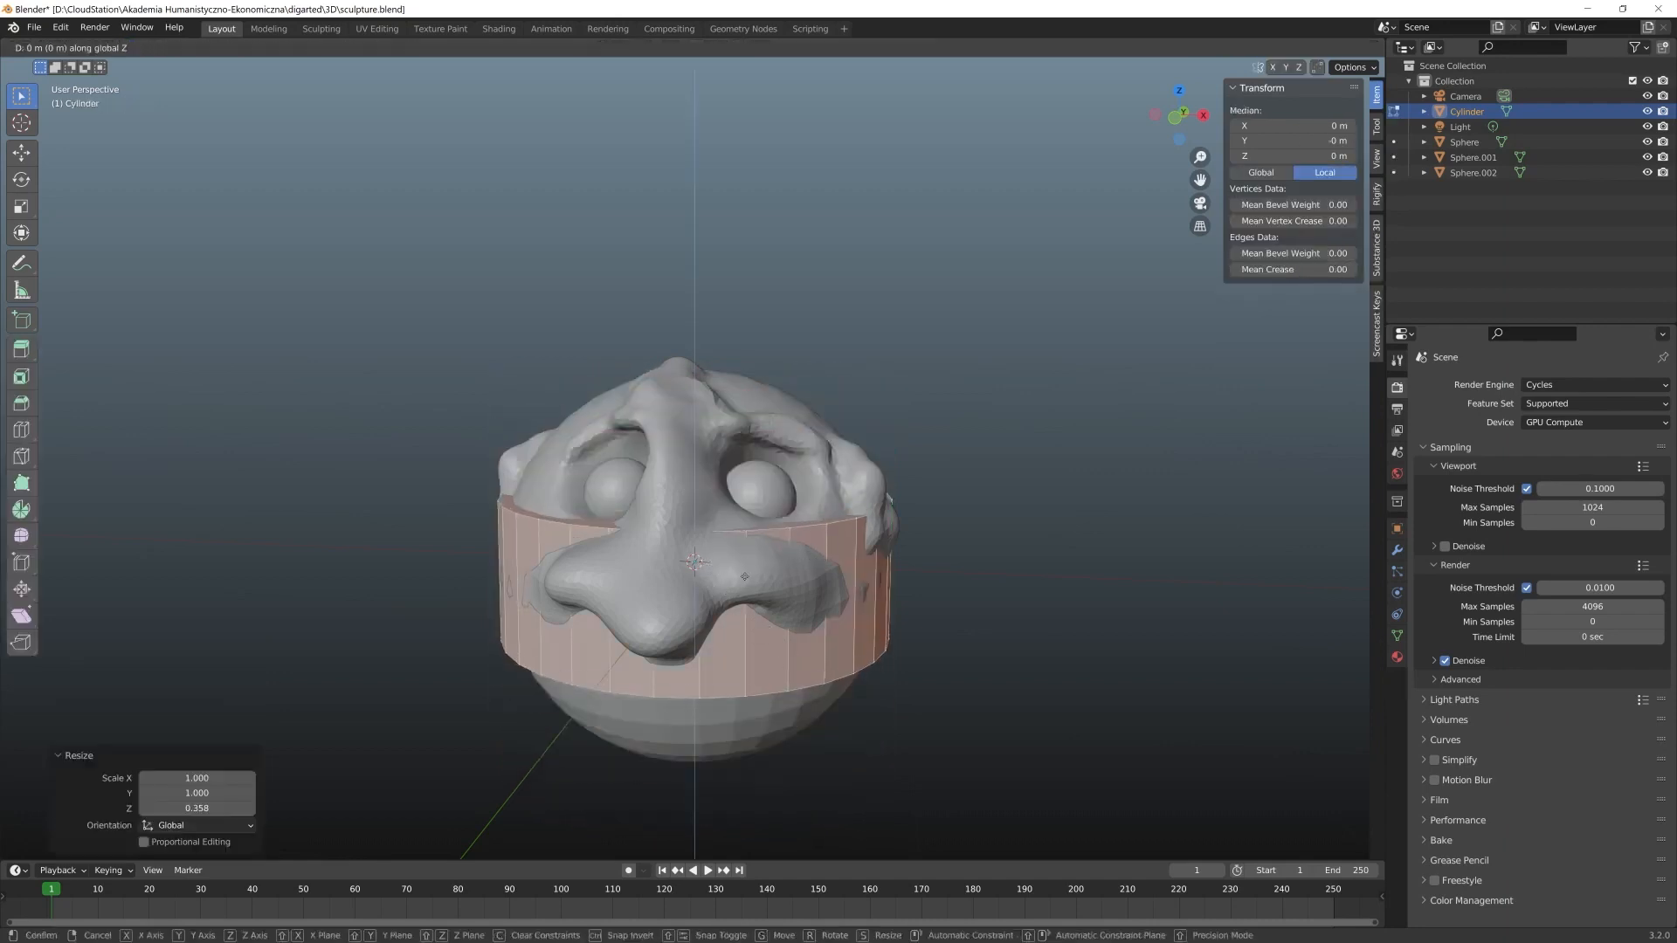
pyautogui.press('g')
pyautogui.press('z')
pyautogui.click(743, 385)
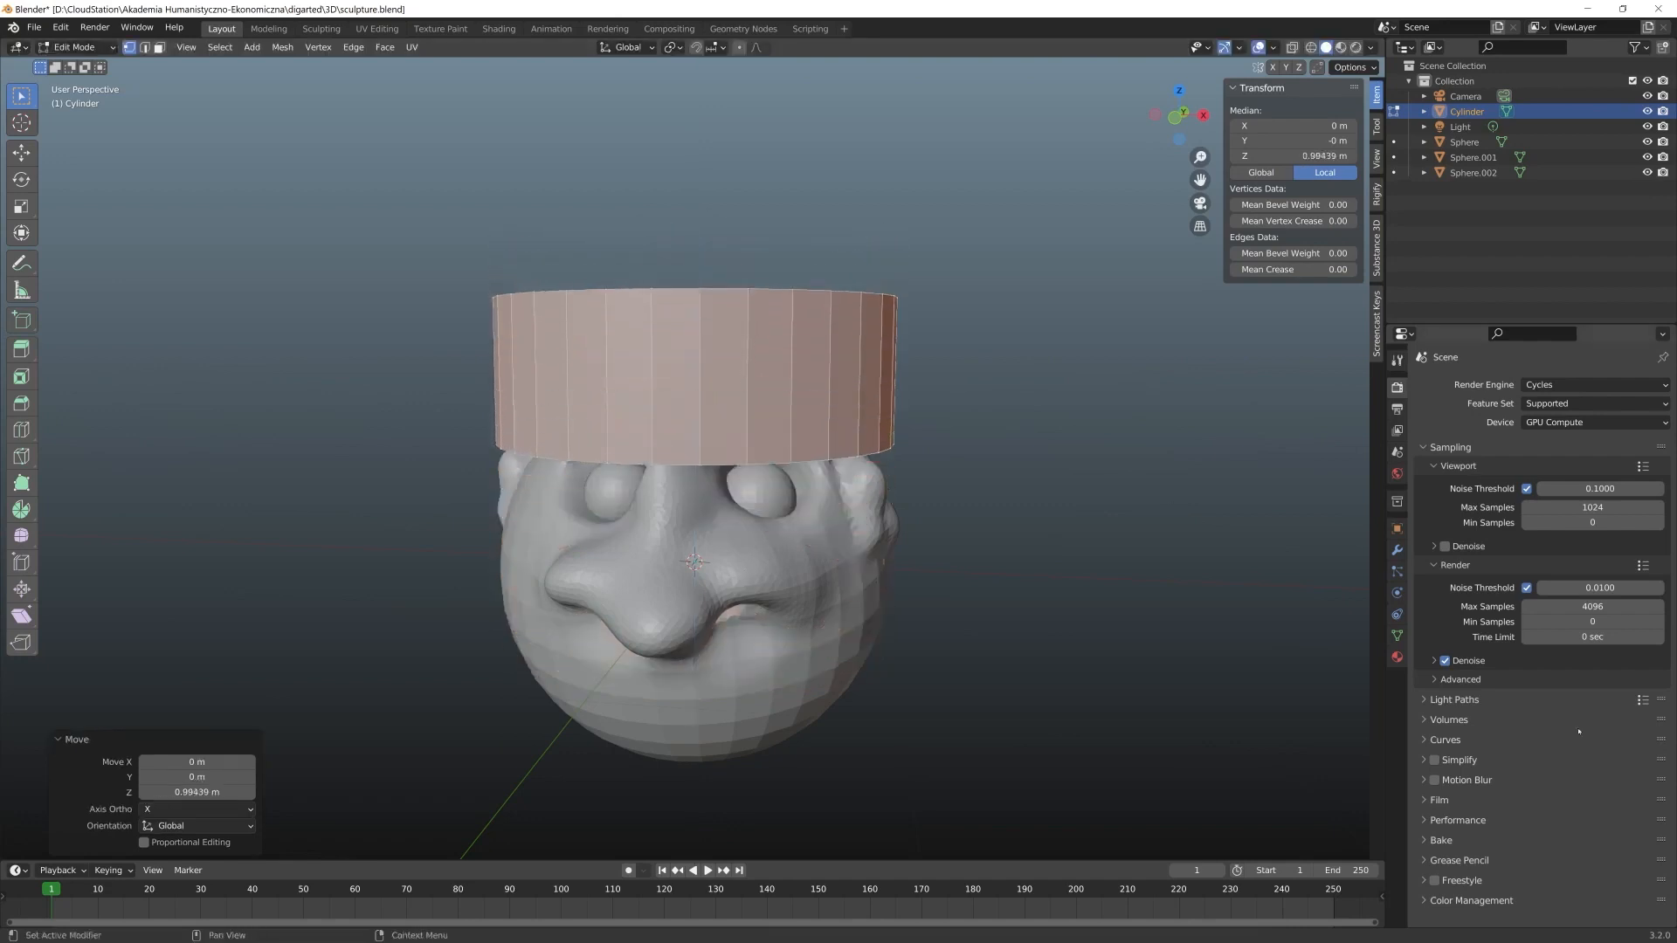
# Add a Subdivision Surface modifier to the cylinder with 2 viewport levels
pyautogui.click(1396, 550)
pyautogui.click(1556, 386)
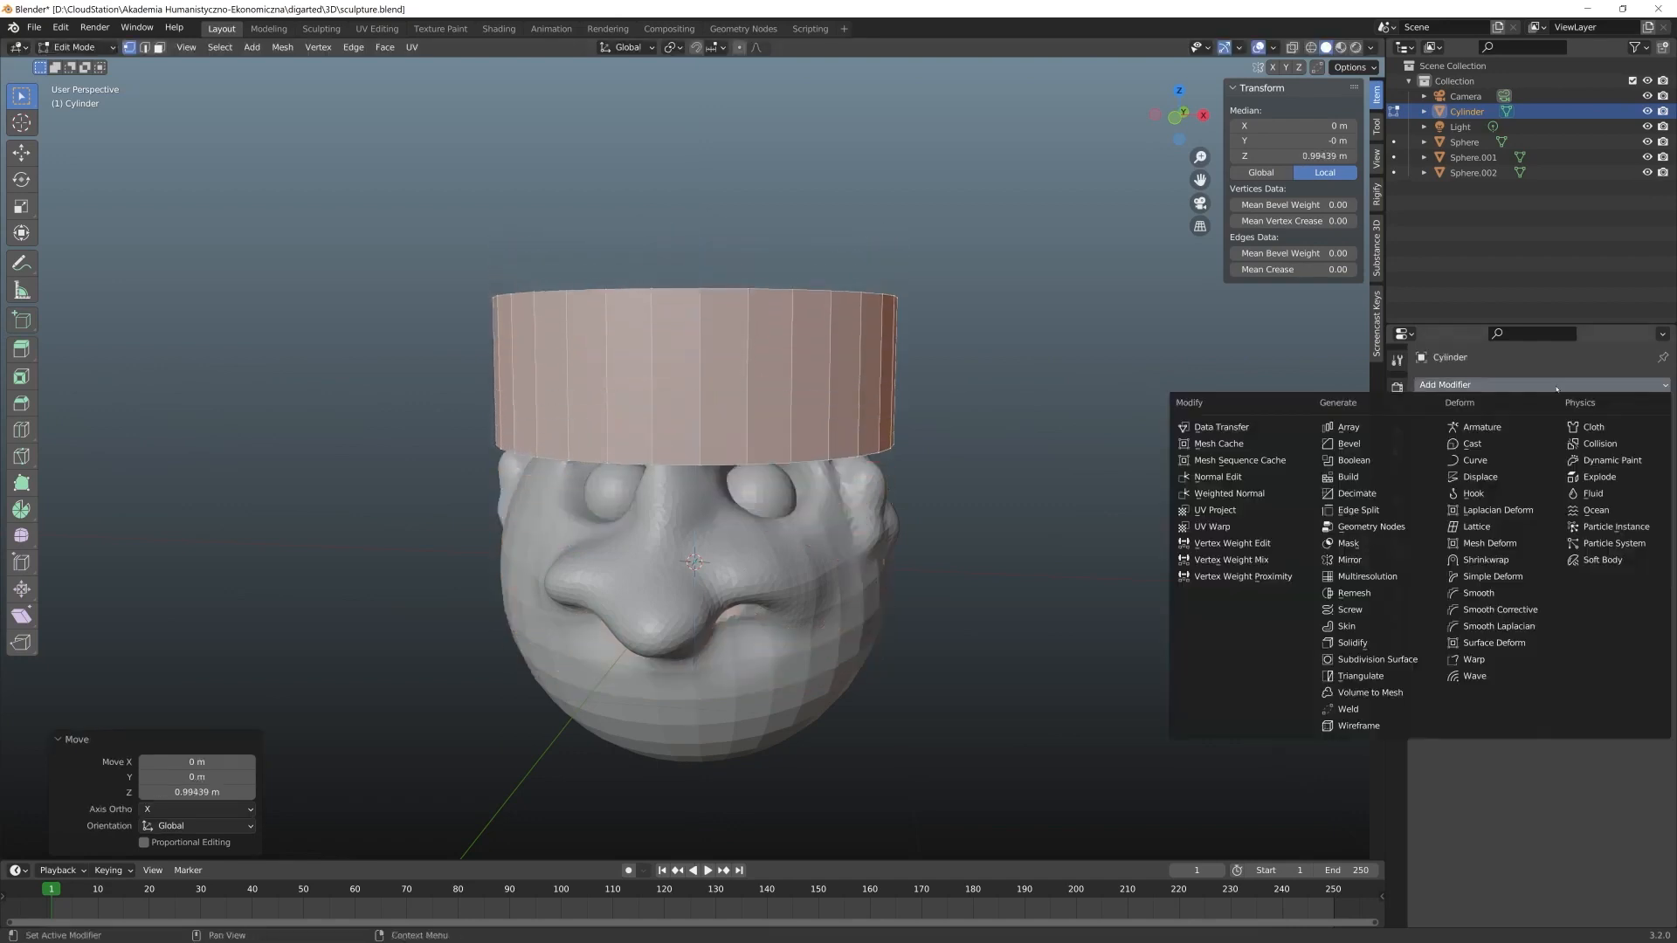
pyautogui.click(1377, 660)
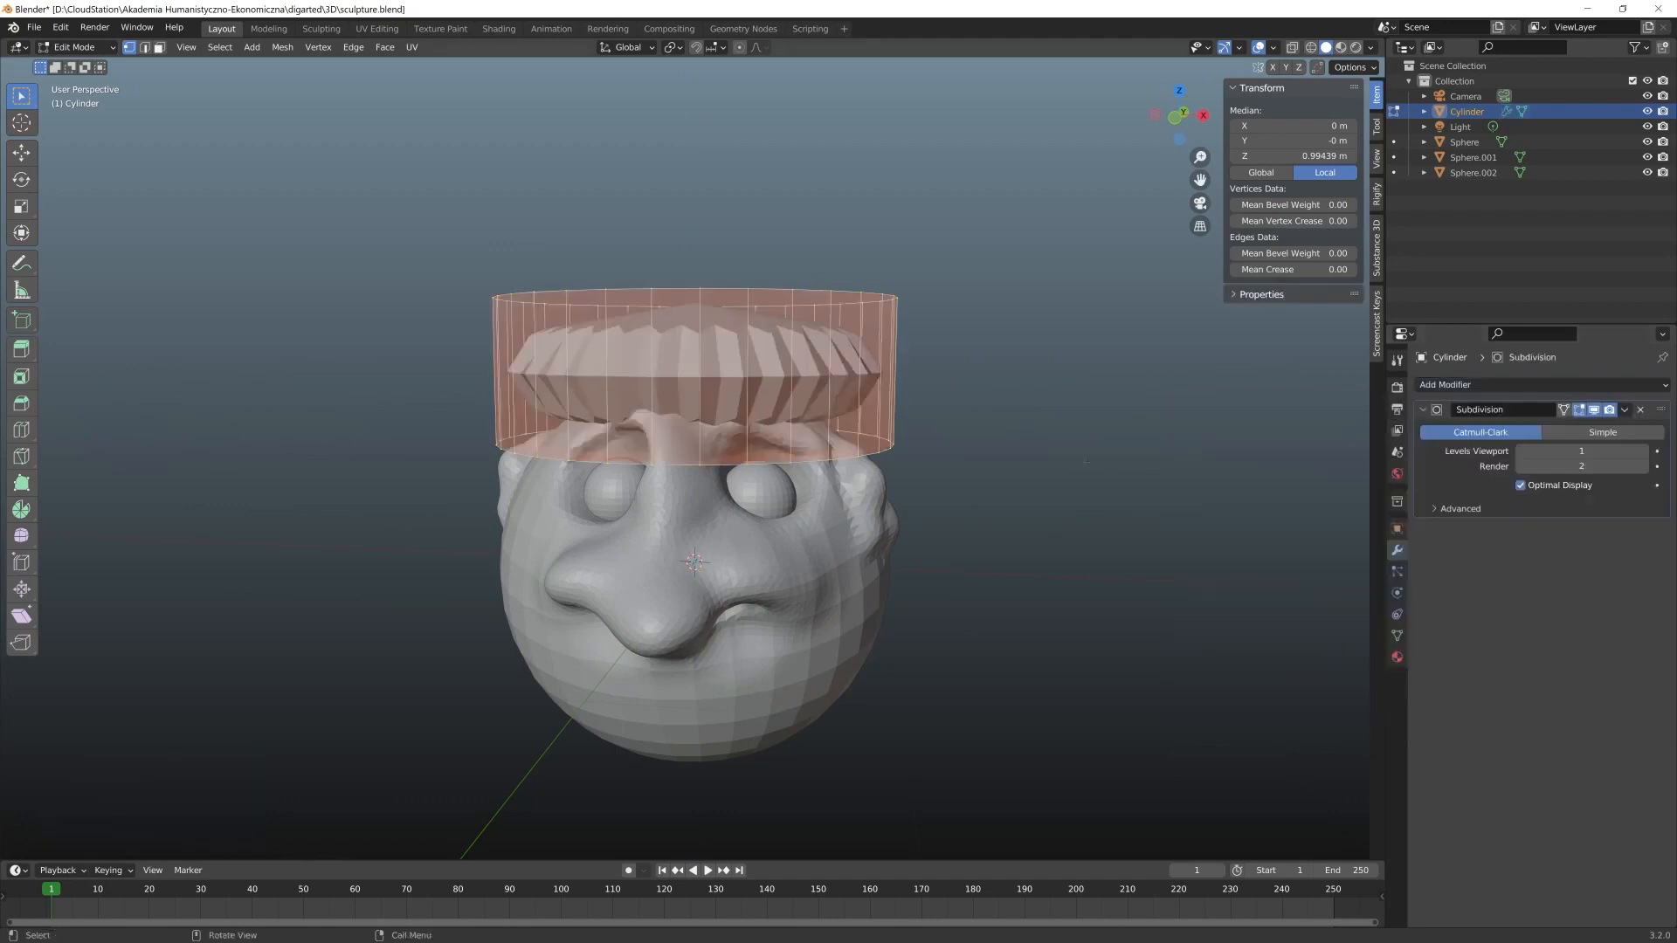
pyautogui.click(1643, 452)
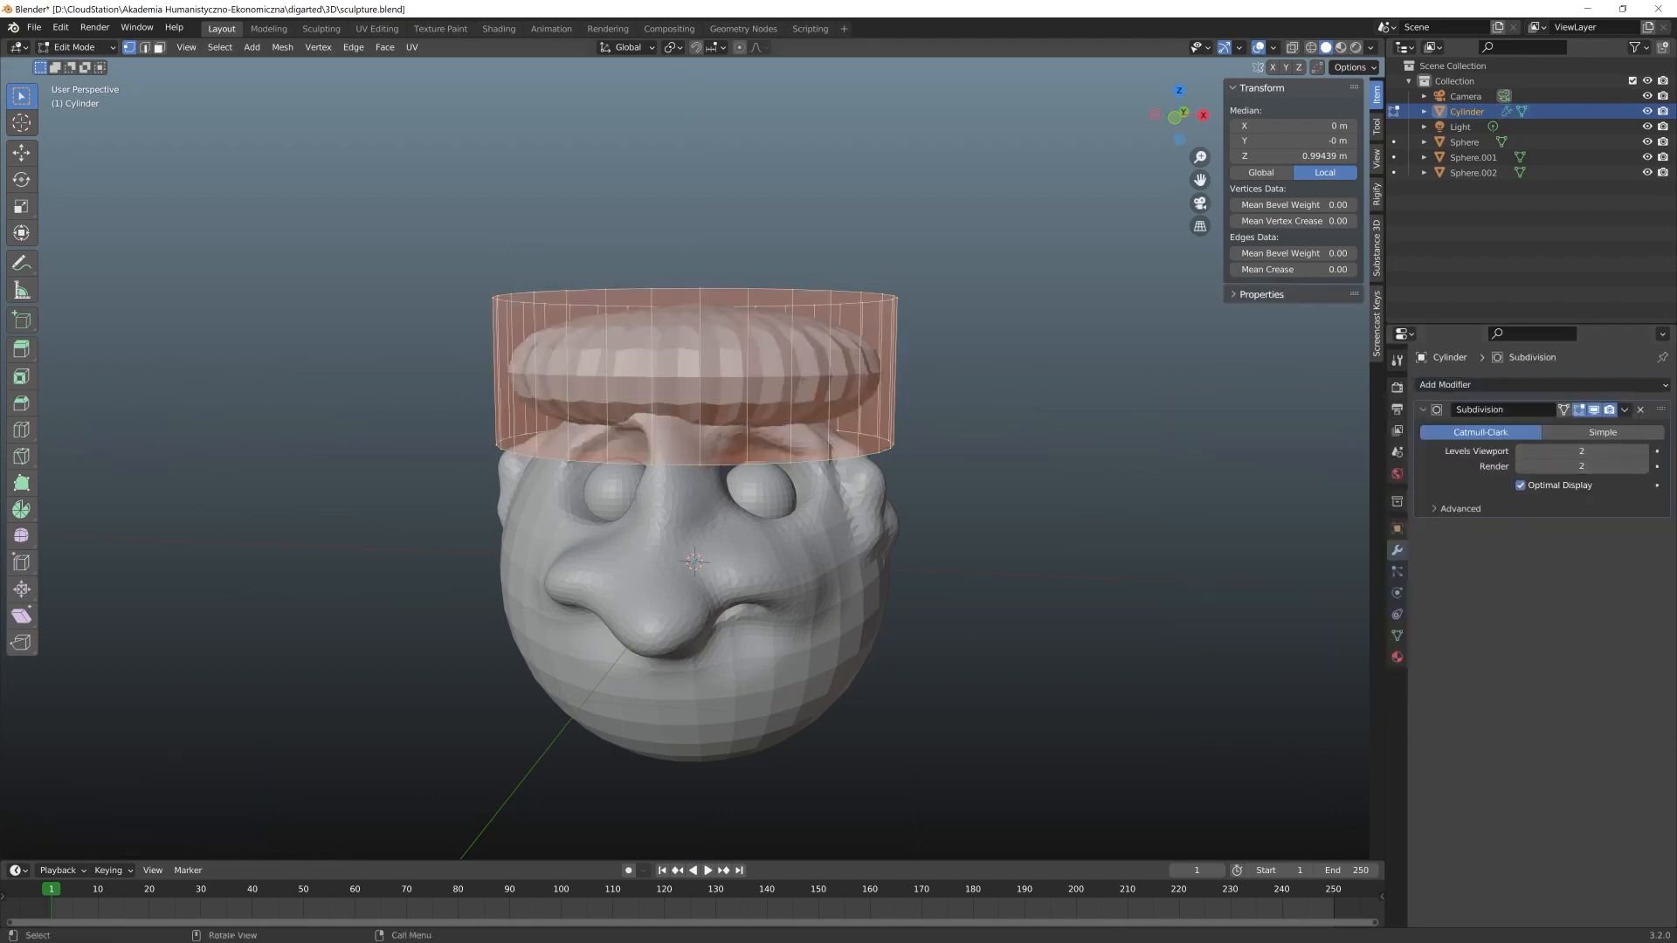
# Cut a horizontal edge loop around the cylinder's side and adjust its number of cuts and smoothness
pyautogui.hotkey('ctrl', 'r')
pyautogui.click(738, 393)
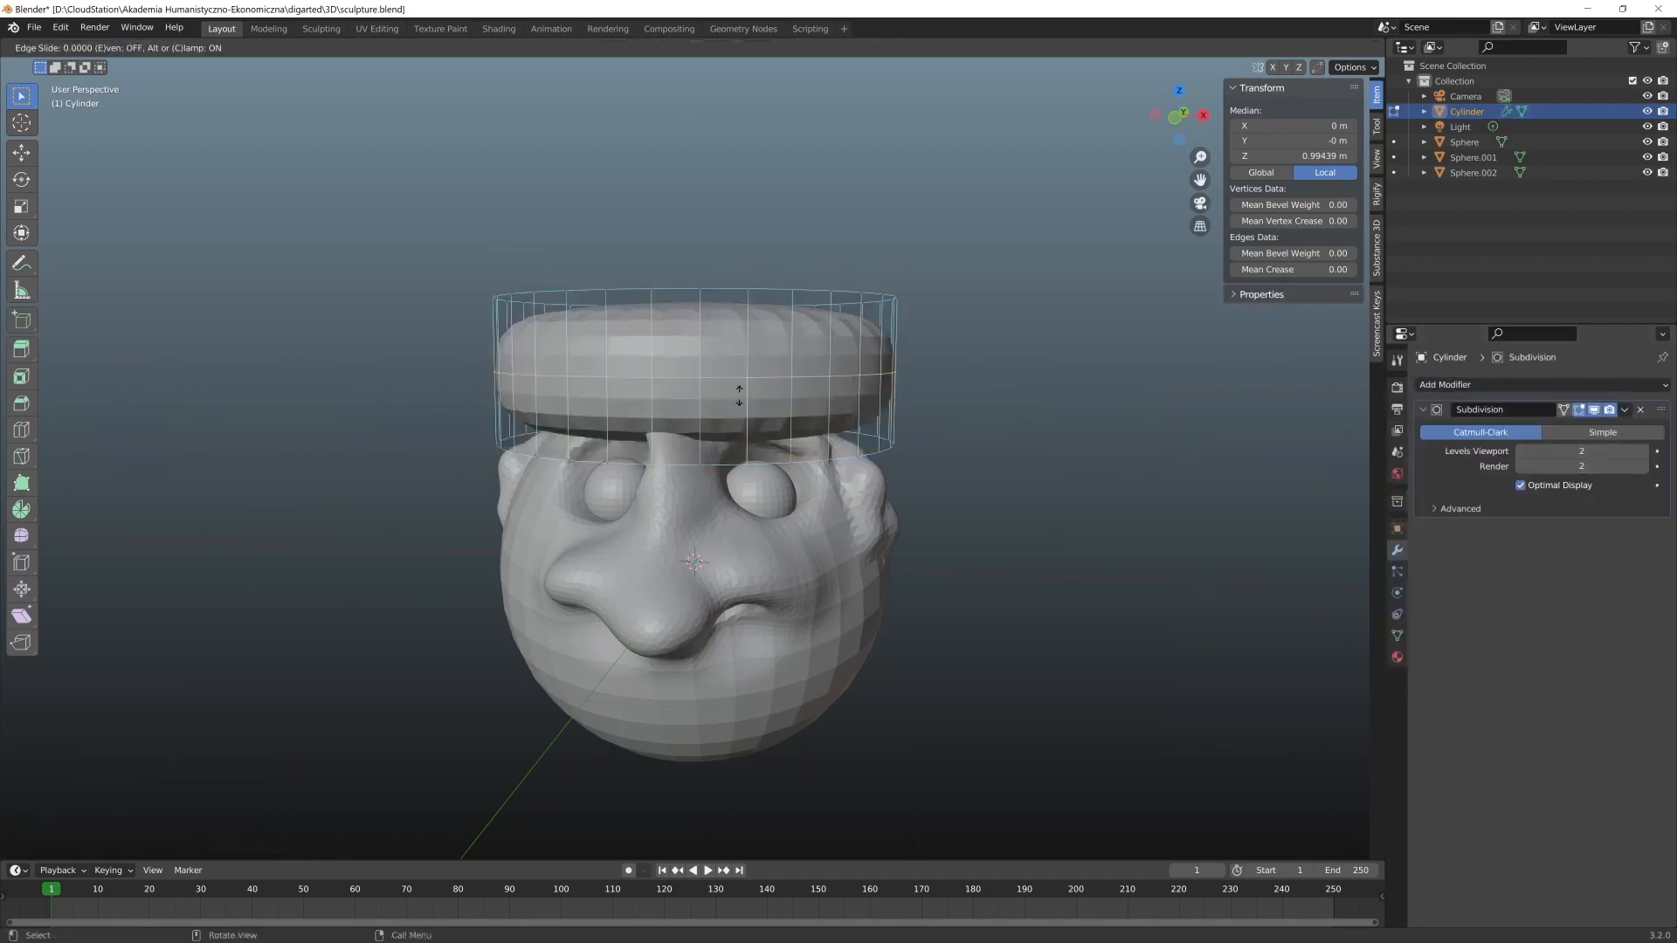
pyautogui.click(735, 389)
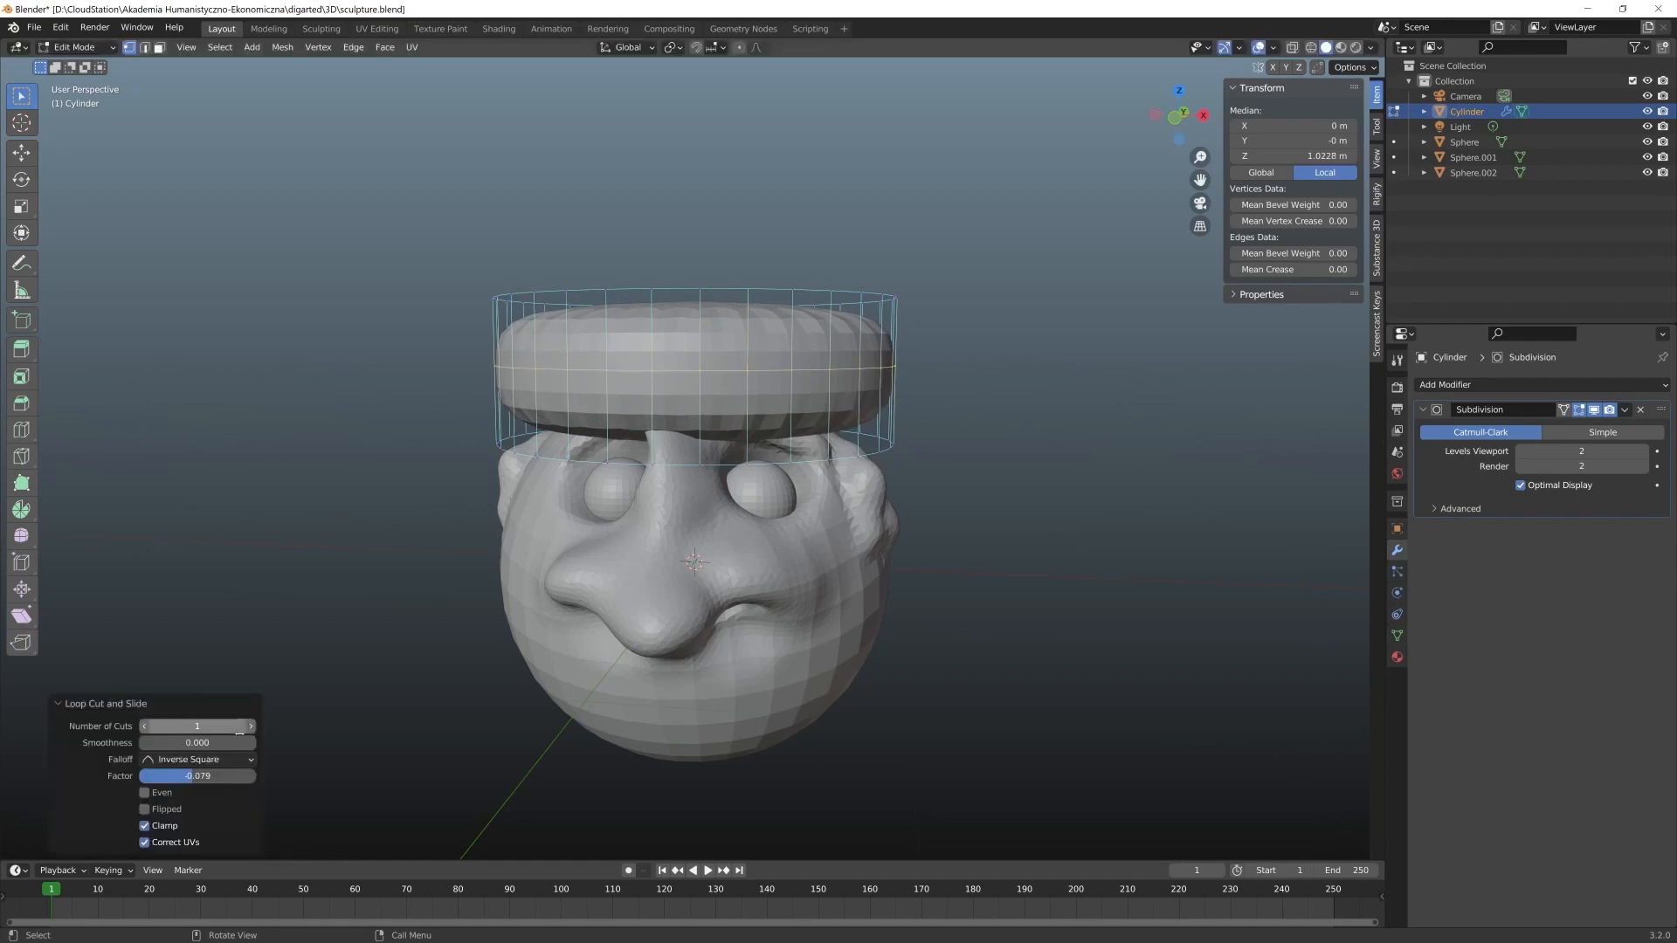
pyautogui.click(251, 726)
pyautogui.moveTo(238, 743); pyautogui.dragTo(254, 743)
# Extrude and scale the cylinder's top face inward and upward to form the narrower crown of a brimmed hat
pyautogui.moveTo(786, 349); pyautogui.dragTo(768, 393, button='middle')
pyautogui.press('3')
pyautogui.click(707, 288)
pyautogui.press('e')
pyautogui.press('s')
pyautogui.click(753, 349)
pyautogui.press('e')
pyautogui.click(754, 216)
pyautogui.press('e')
pyautogui.press('s')
pyautogui.moveTo(756, 218); pyautogui.dragTo(790, 236, button='middle')
pyautogui.click(775, 244)
# Lower the hat about 0.262 m along Z so it sits on the head
pyautogui.click(838, 417)
pyautogui.press('g')
pyautogui.press('g')
pyautogui.press('z')
pyautogui.click(881, 464)
pyautogui.moveTo(882, 465); pyautogui.dragTo(682, 262, button='middle')
pyautogui.press('Tab')
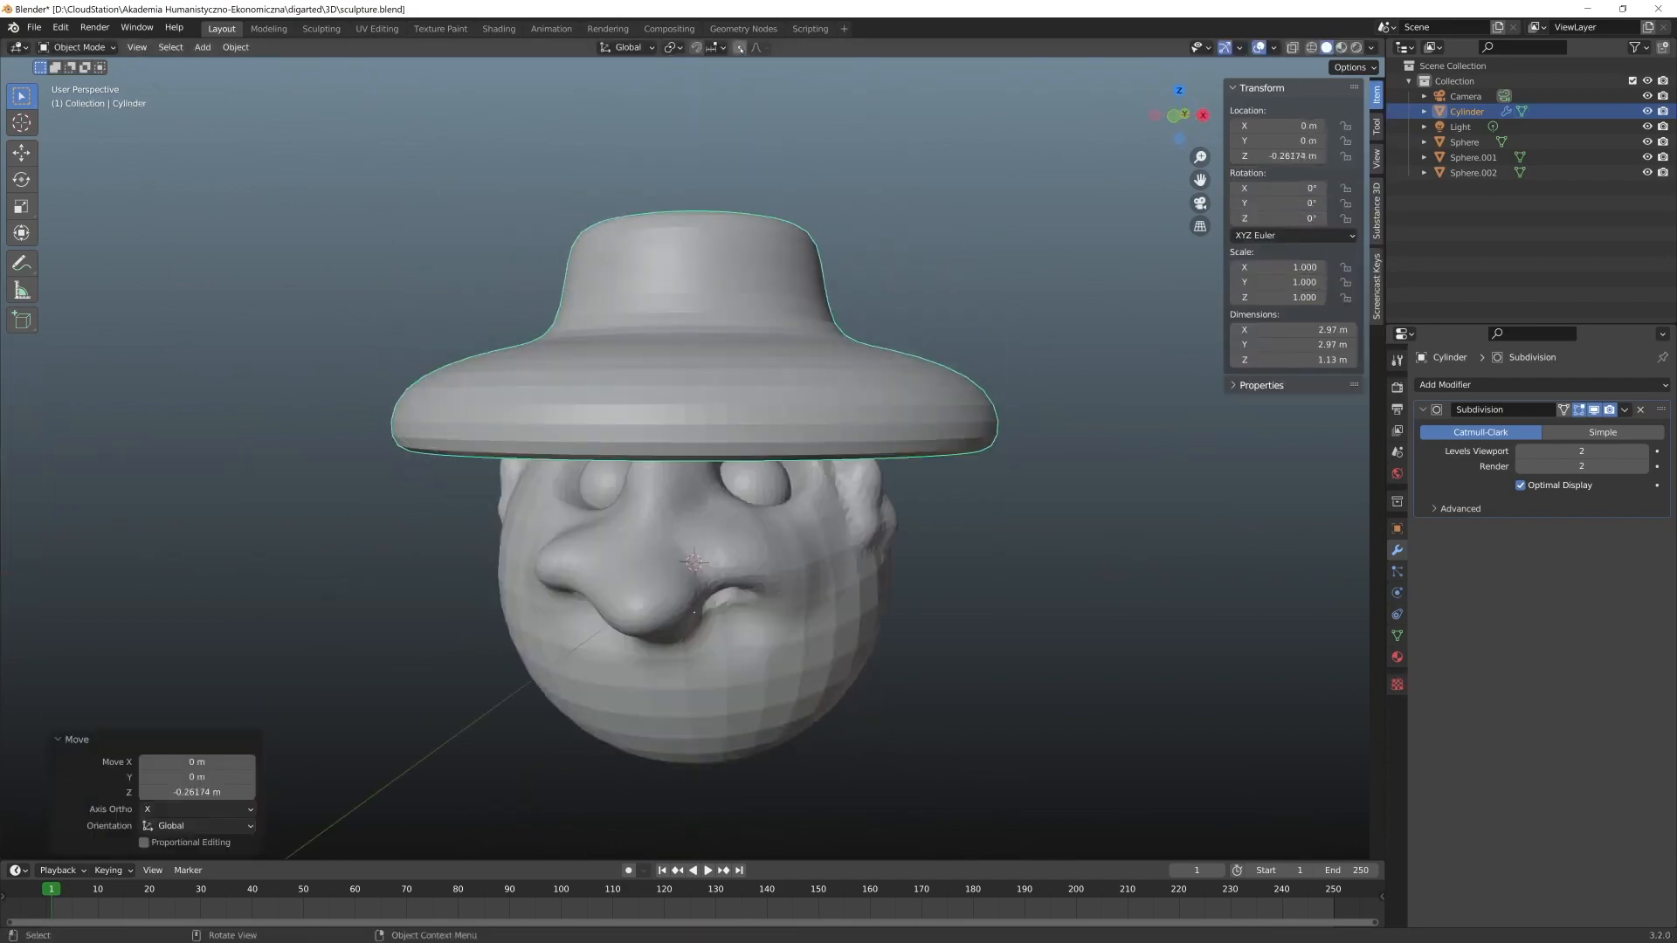
# Turn on proportional editing and cut an edge loop around the hat's crown, slid by a factor of about -0.524
pyautogui.press('Tab')
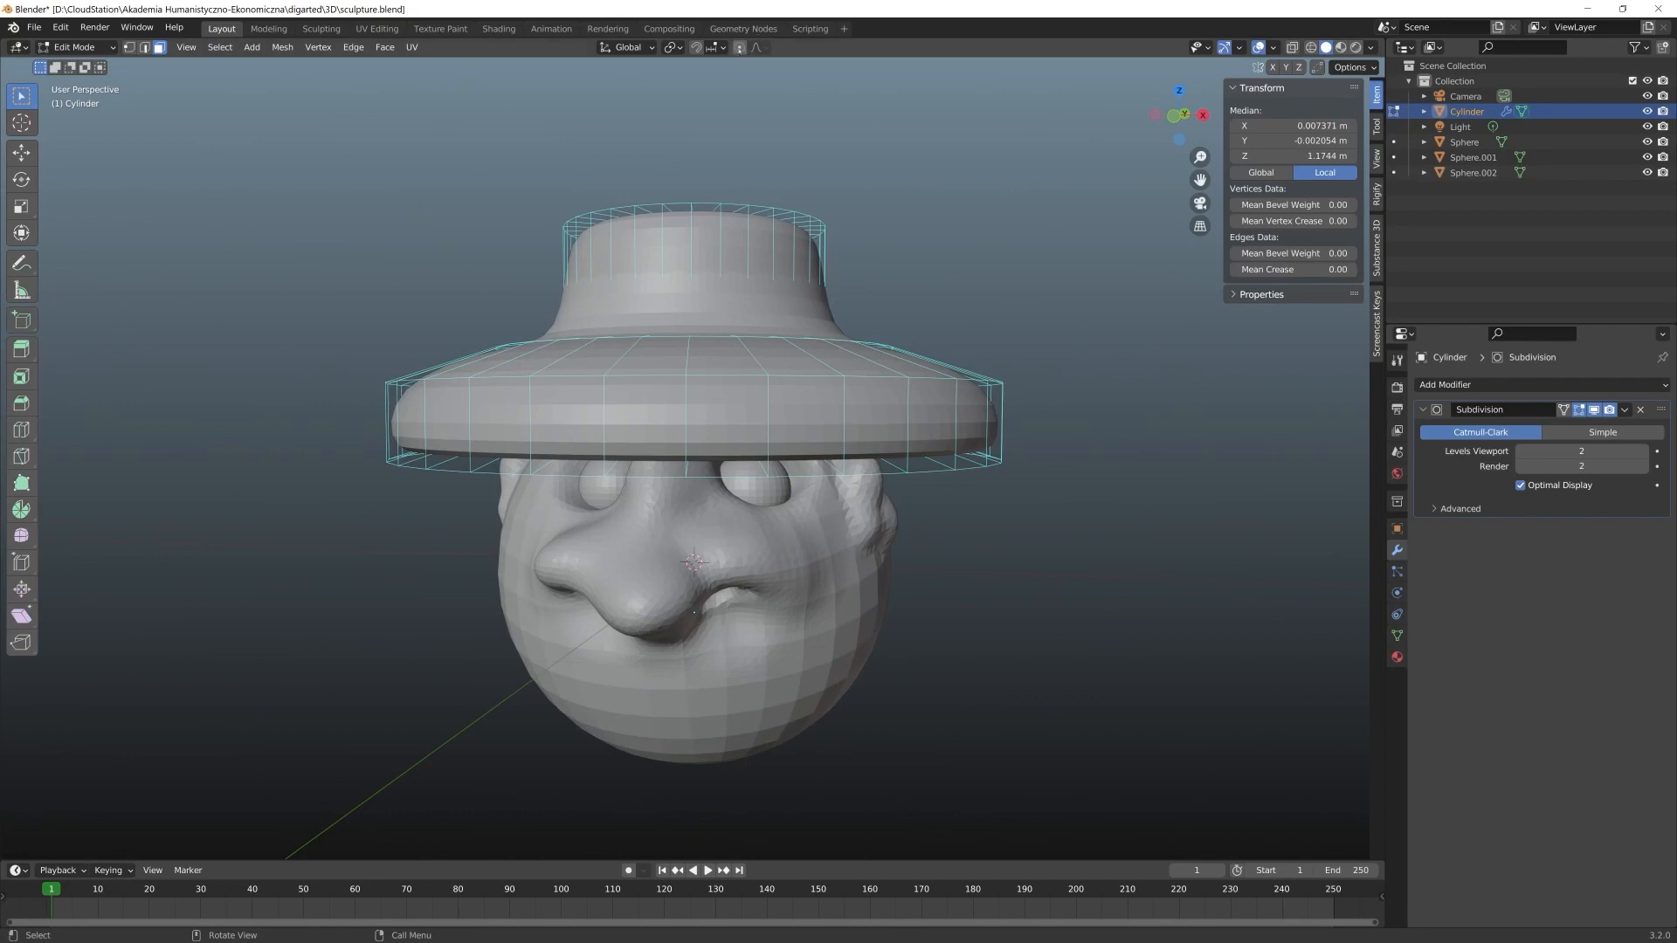
pyautogui.click(740, 47)
pyautogui.moveTo(729, 454); pyautogui.dragTo(728, 528, button='middle')
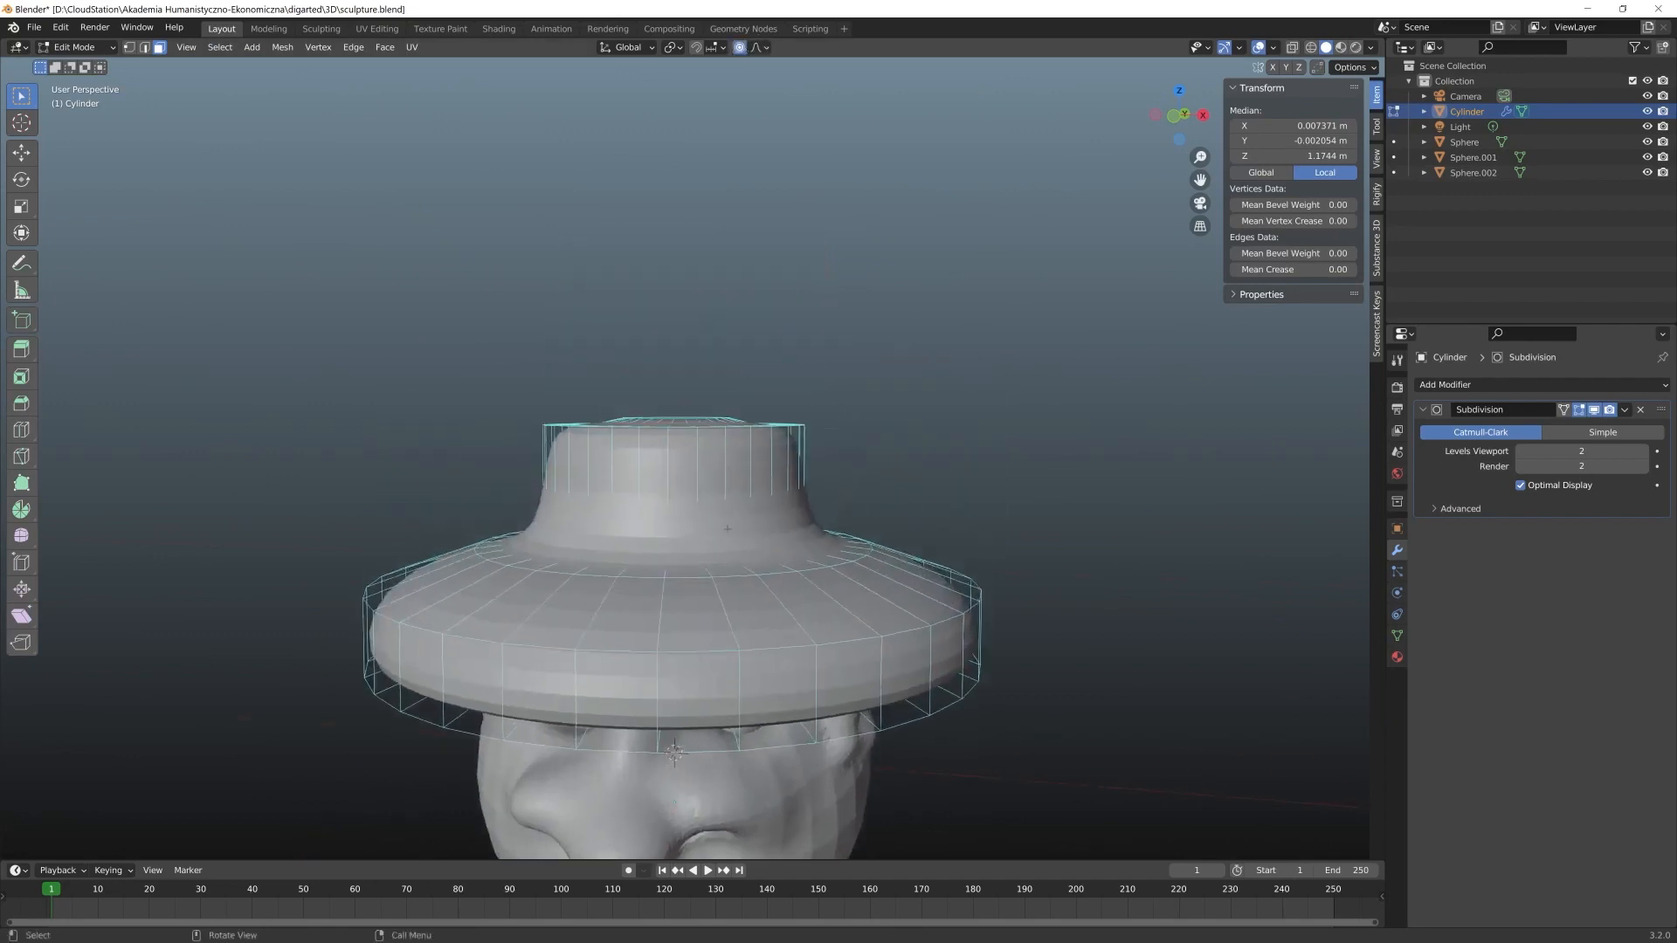
pyautogui.hotkey('ctrl', 'r')
pyautogui.click(710, 476)
pyautogui.click(712, 443)
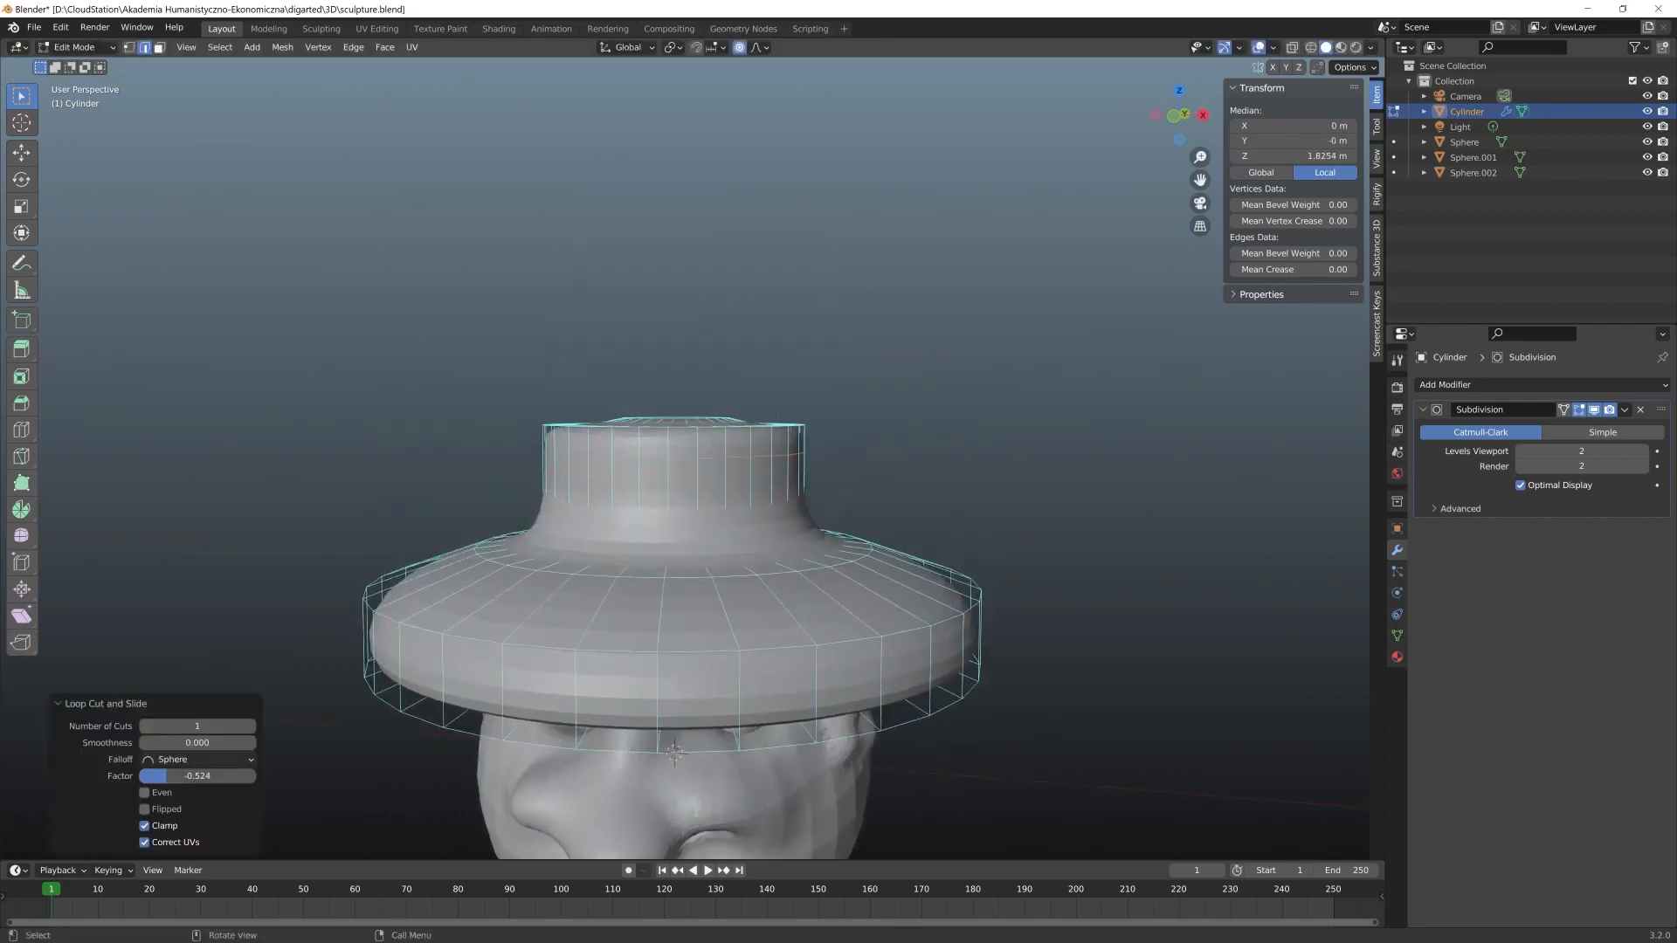
# Select the crown's top face and scale it to about 2.304 with smooth proportional falloff to flare the crown
pyautogui.moveTo(674, 752); pyautogui.dragTo(677, 702, button='middle')
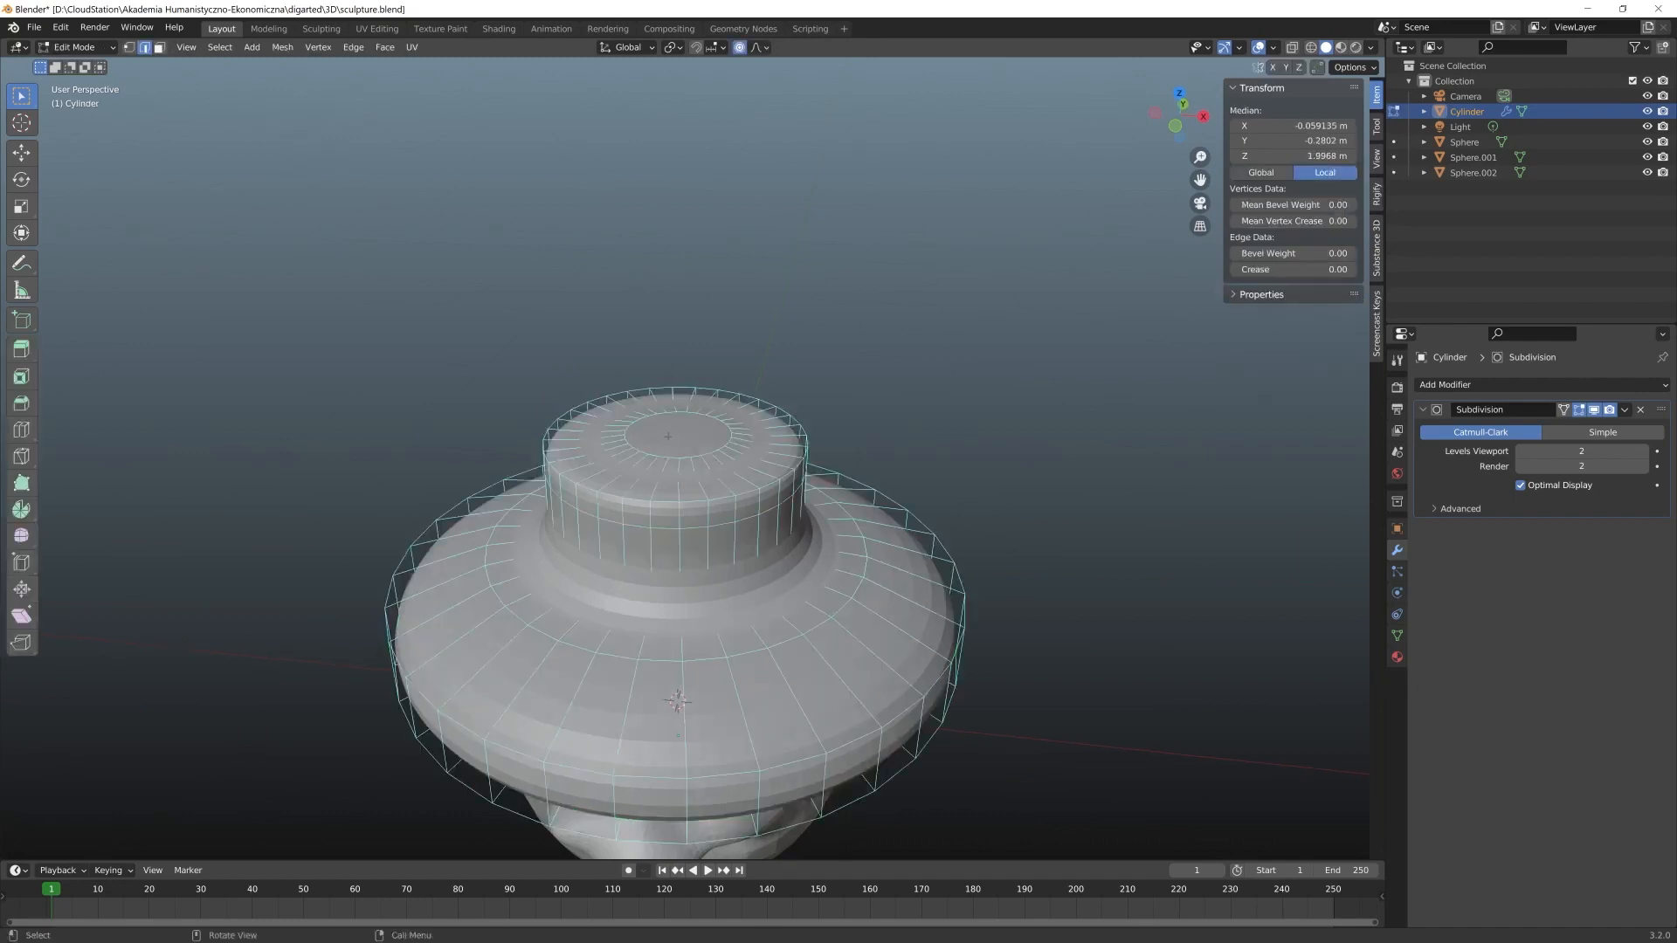
pyautogui.press('3')
pyautogui.click(670, 436)
pyautogui.moveTo(732, 462); pyautogui.dragTo(737, 421, button='middle')
pyautogui.press('s')
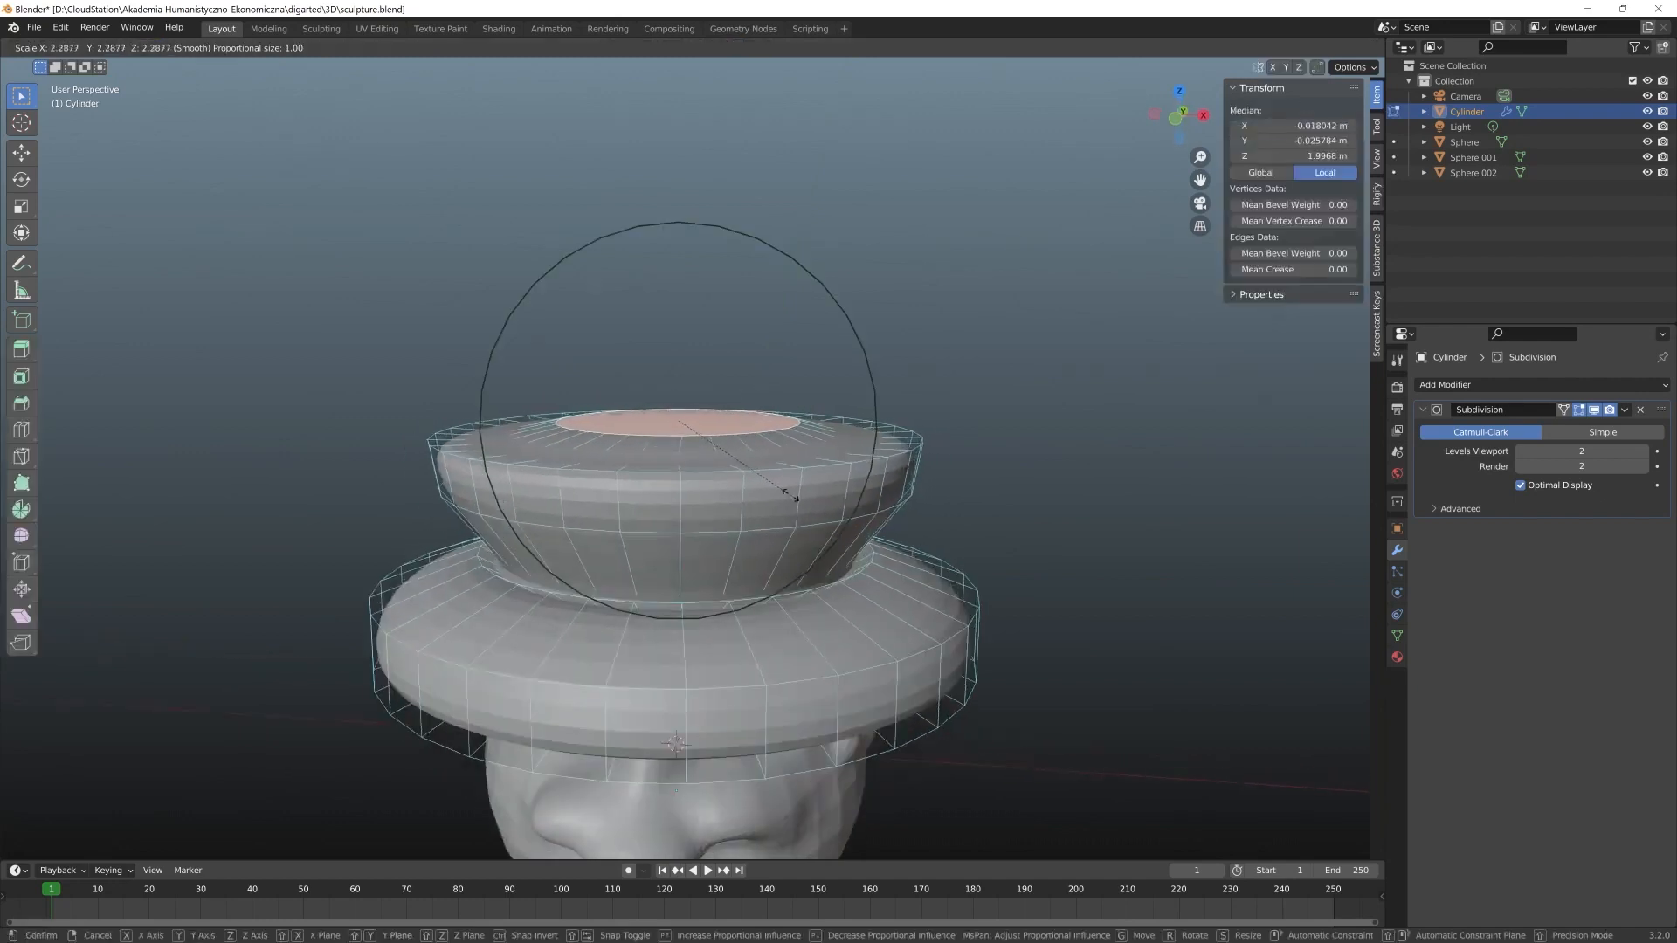
pyautogui.click(796, 497)
pyautogui.moveTo(796, 498); pyautogui.dragTo(798, 542, button='middle')
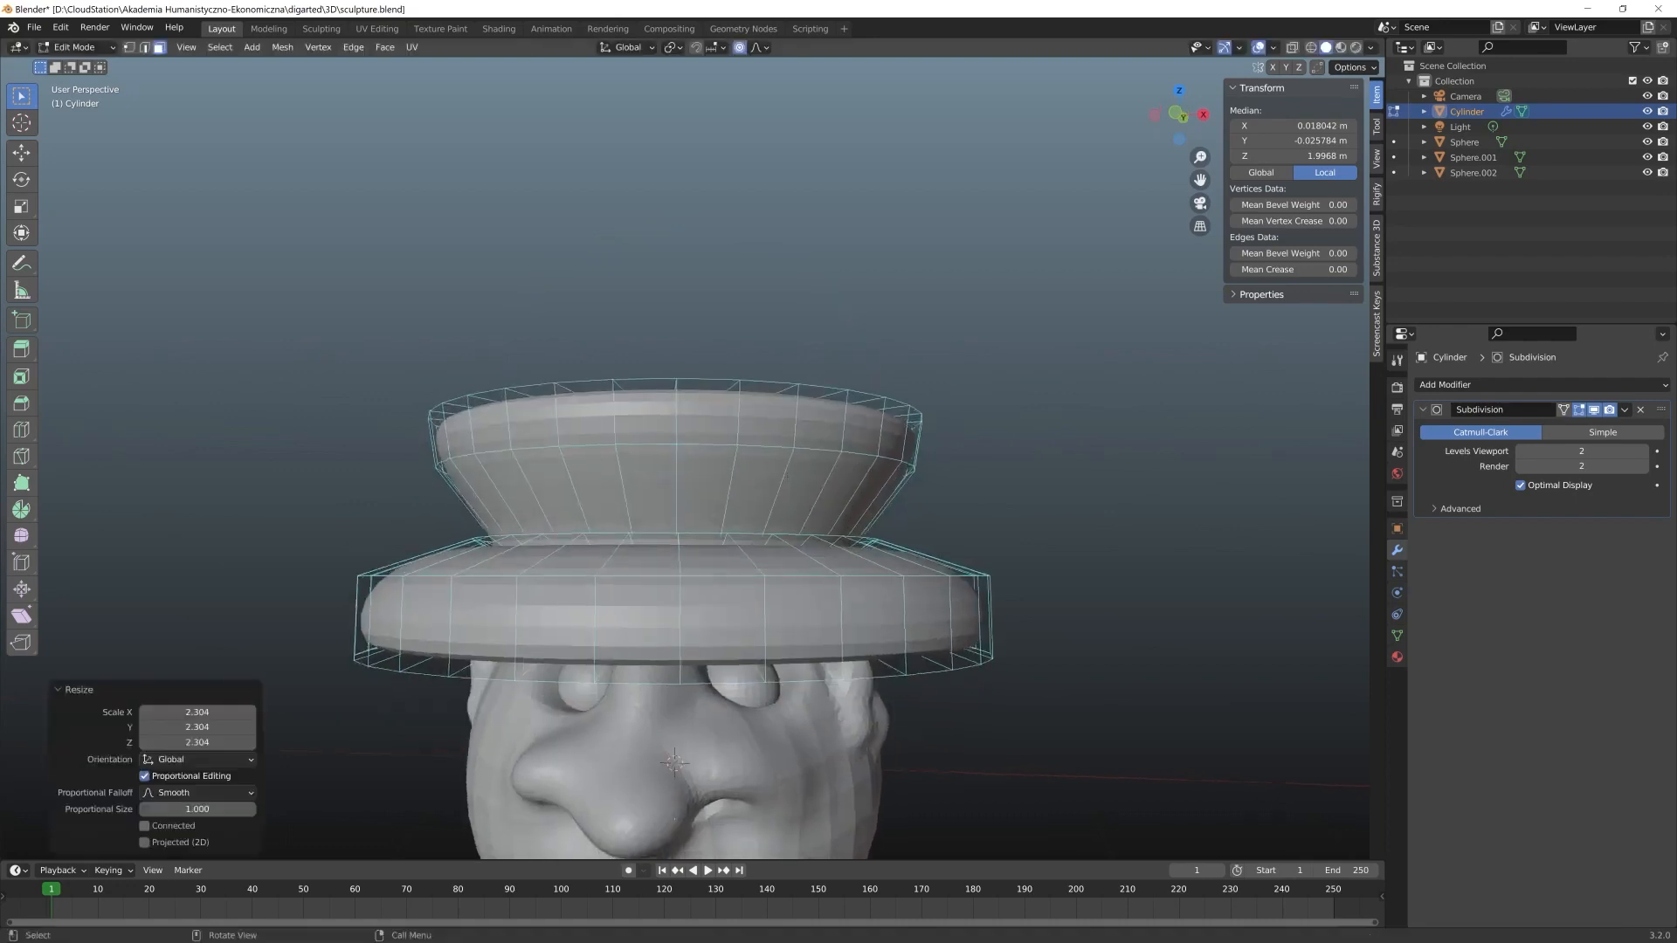
# Raise the crown's top face about 0.249 m along Z and rotate it about 4.47° with proportional editing
pyautogui.press('g')
pyautogui.click(786, 395)
pyautogui.press('r')
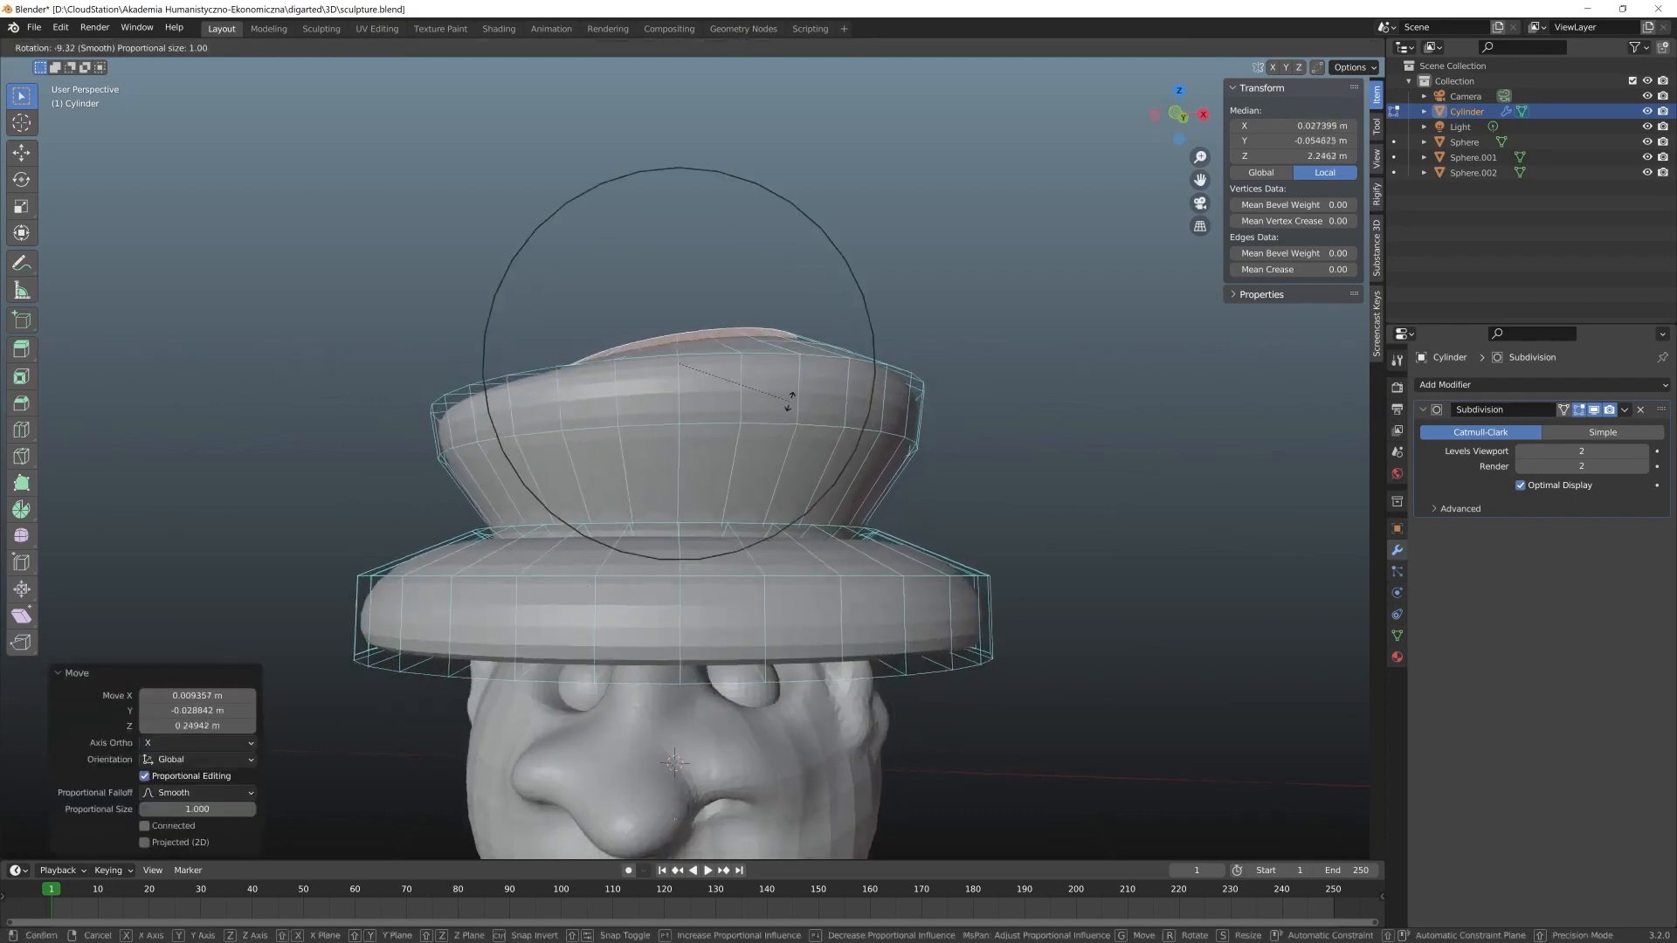
pyautogui.click(793, 435)
pyautogui.scroll(-2, 846, 491)
pyautogui.press('r')
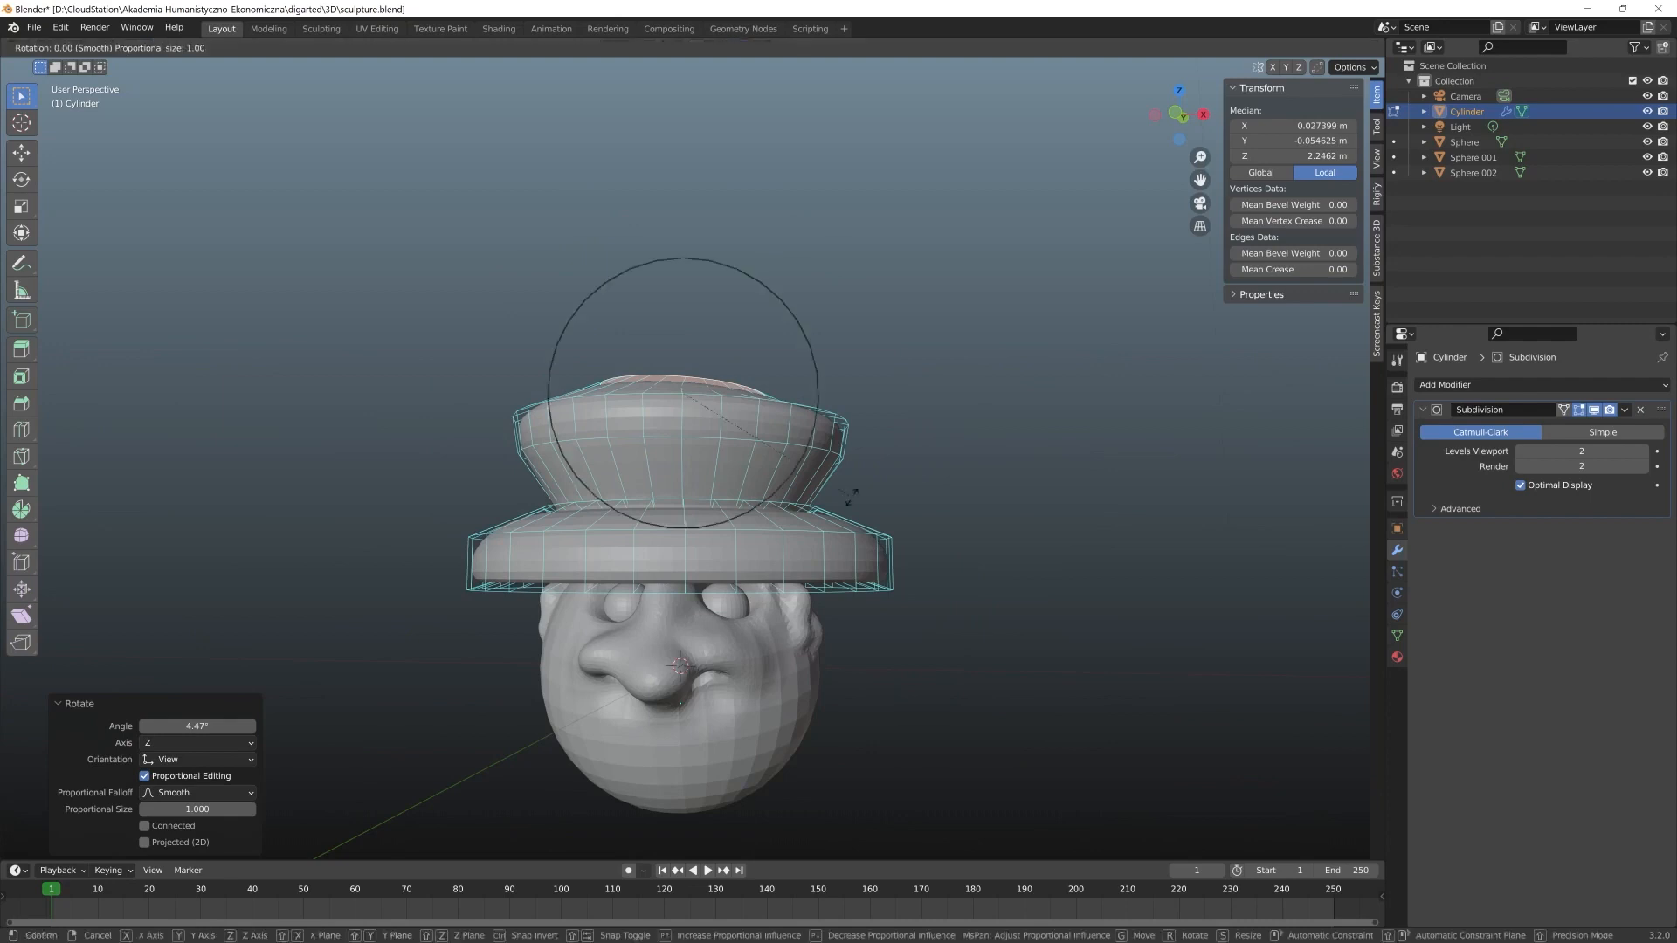
pyautogui.scroll(-13, 851, 493)
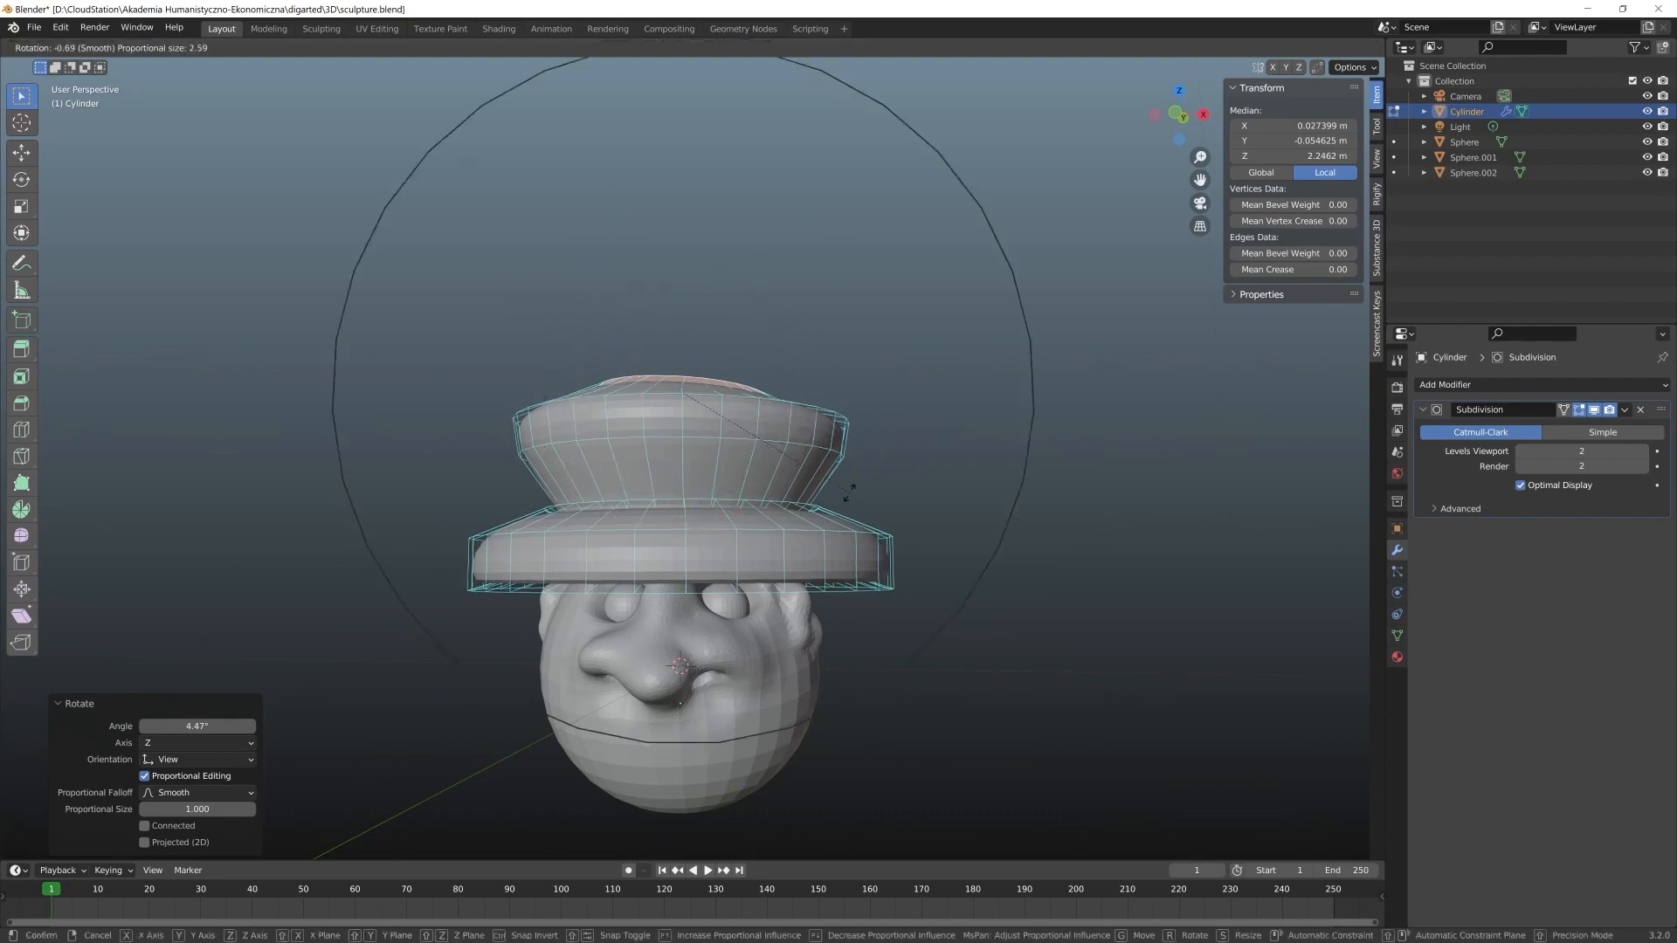
pyautogui.press('r')
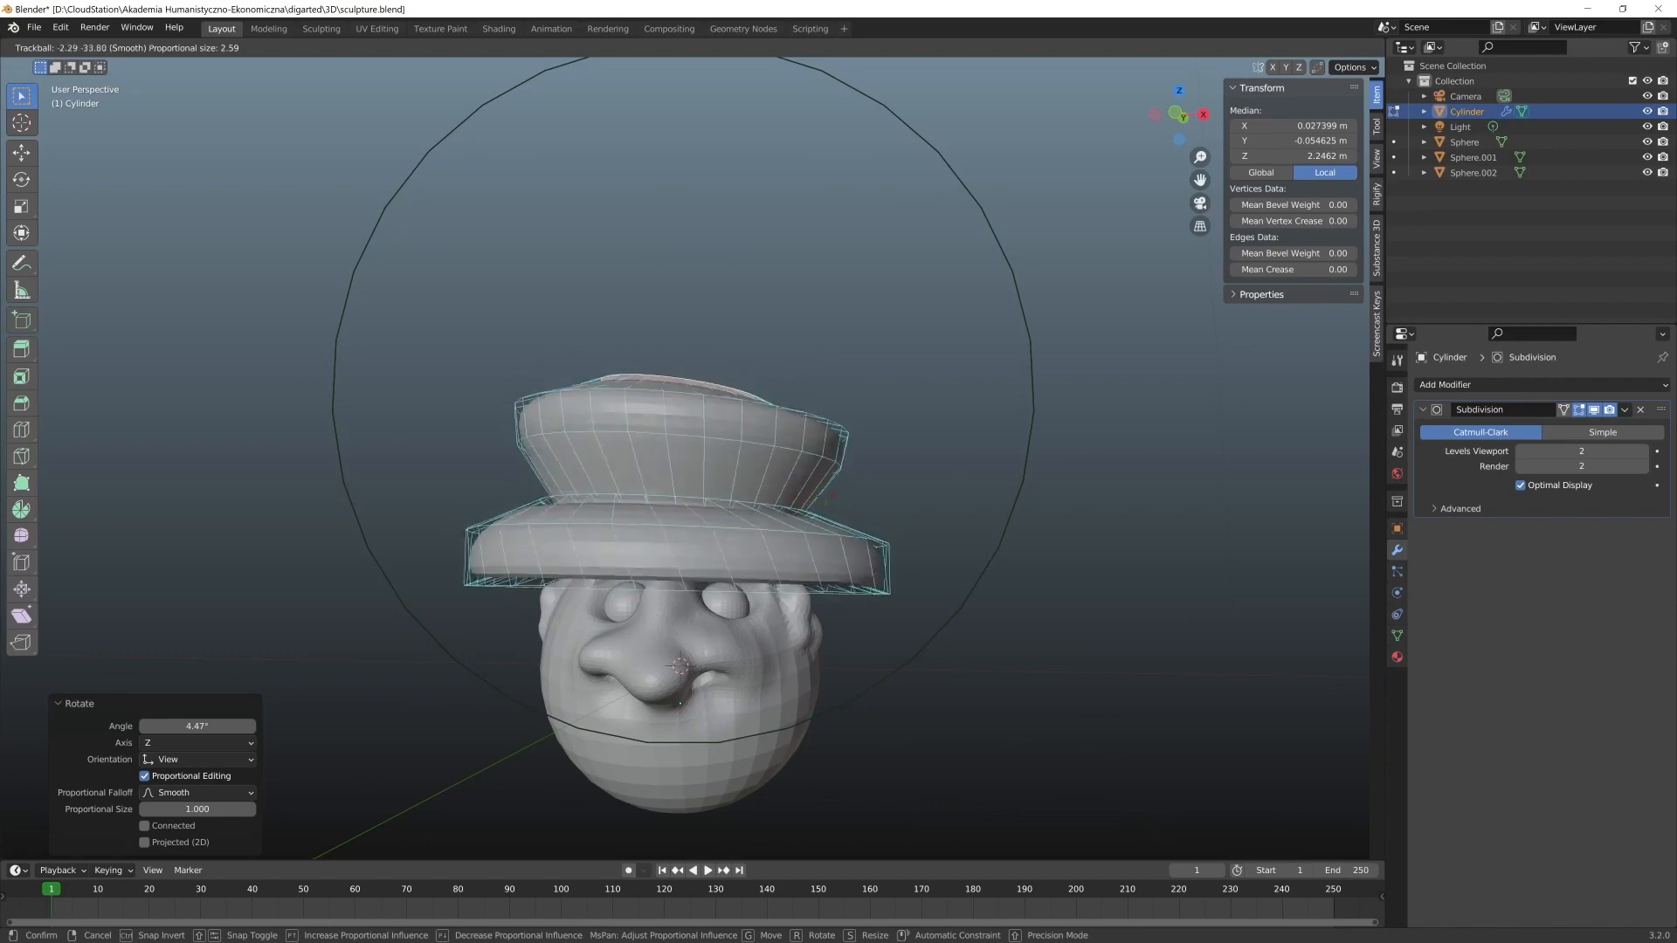
pyautogui.press('Escape')
# Leave Edit Mode and bring the hat into Sculpt Mode in the Sculpting workspace
pyautogui.moveTo(857, 503); pyautogui.dragTo(825, 630, button='middle')
pyautogui.press('Tab')
pyautogui.click(720, 467)
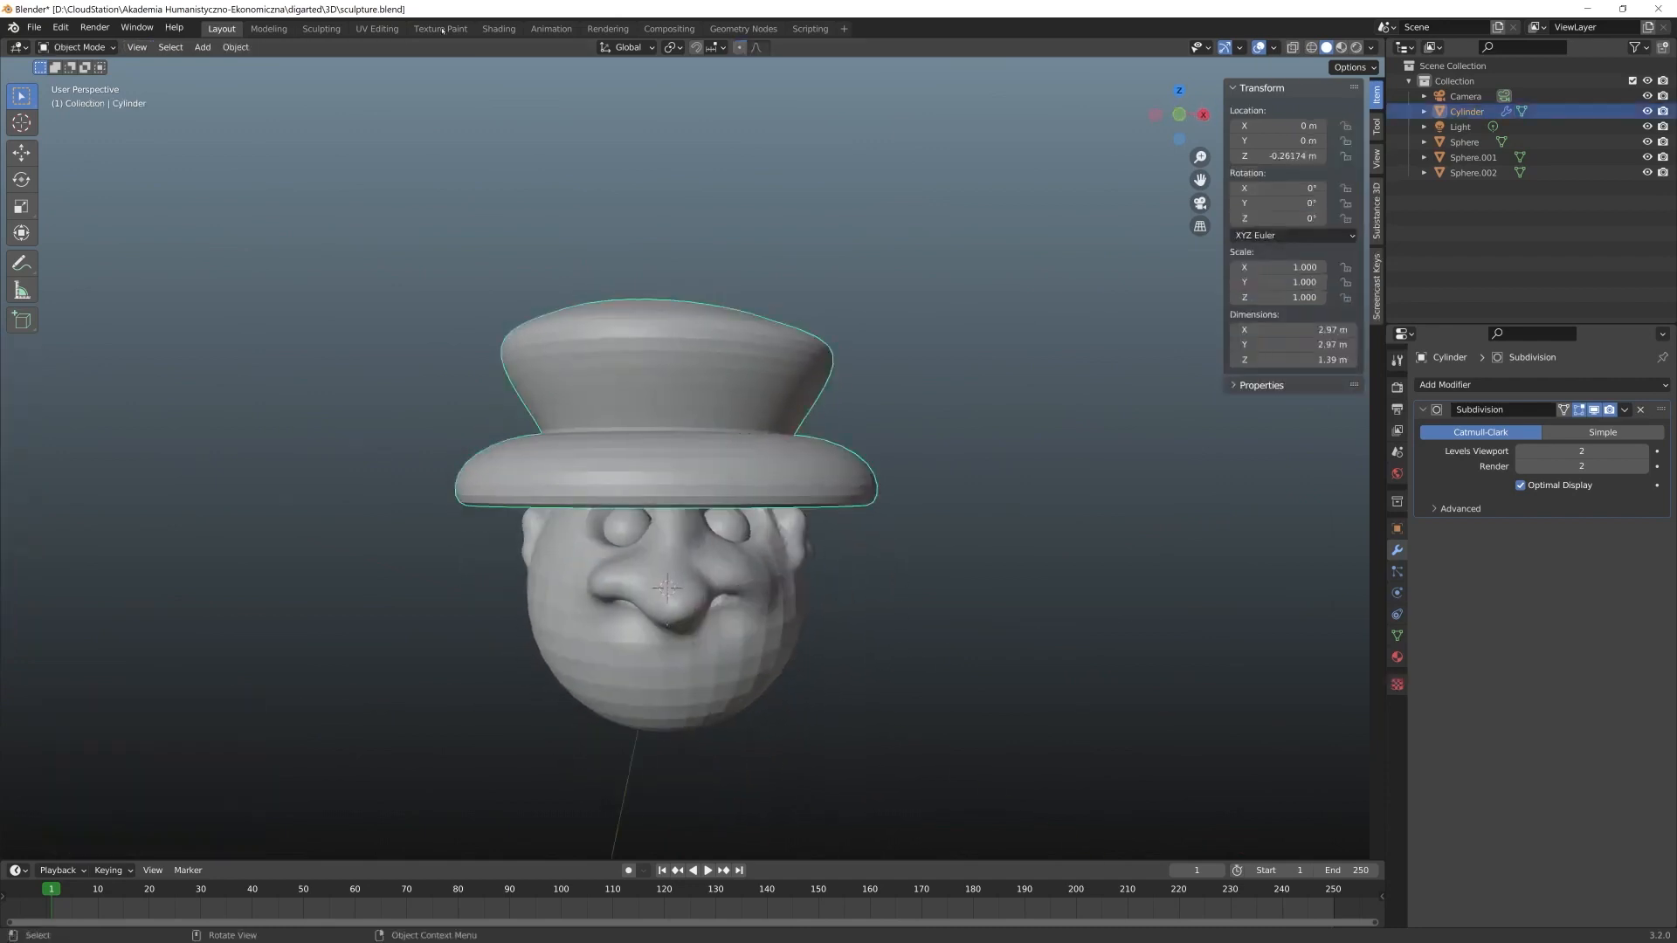
pyautogui.click(321, 29)
pyautogui.moveTo(612, 393); pyautogui.dragTo(665, 359, button='middle')
pyautogui.press('Tab')
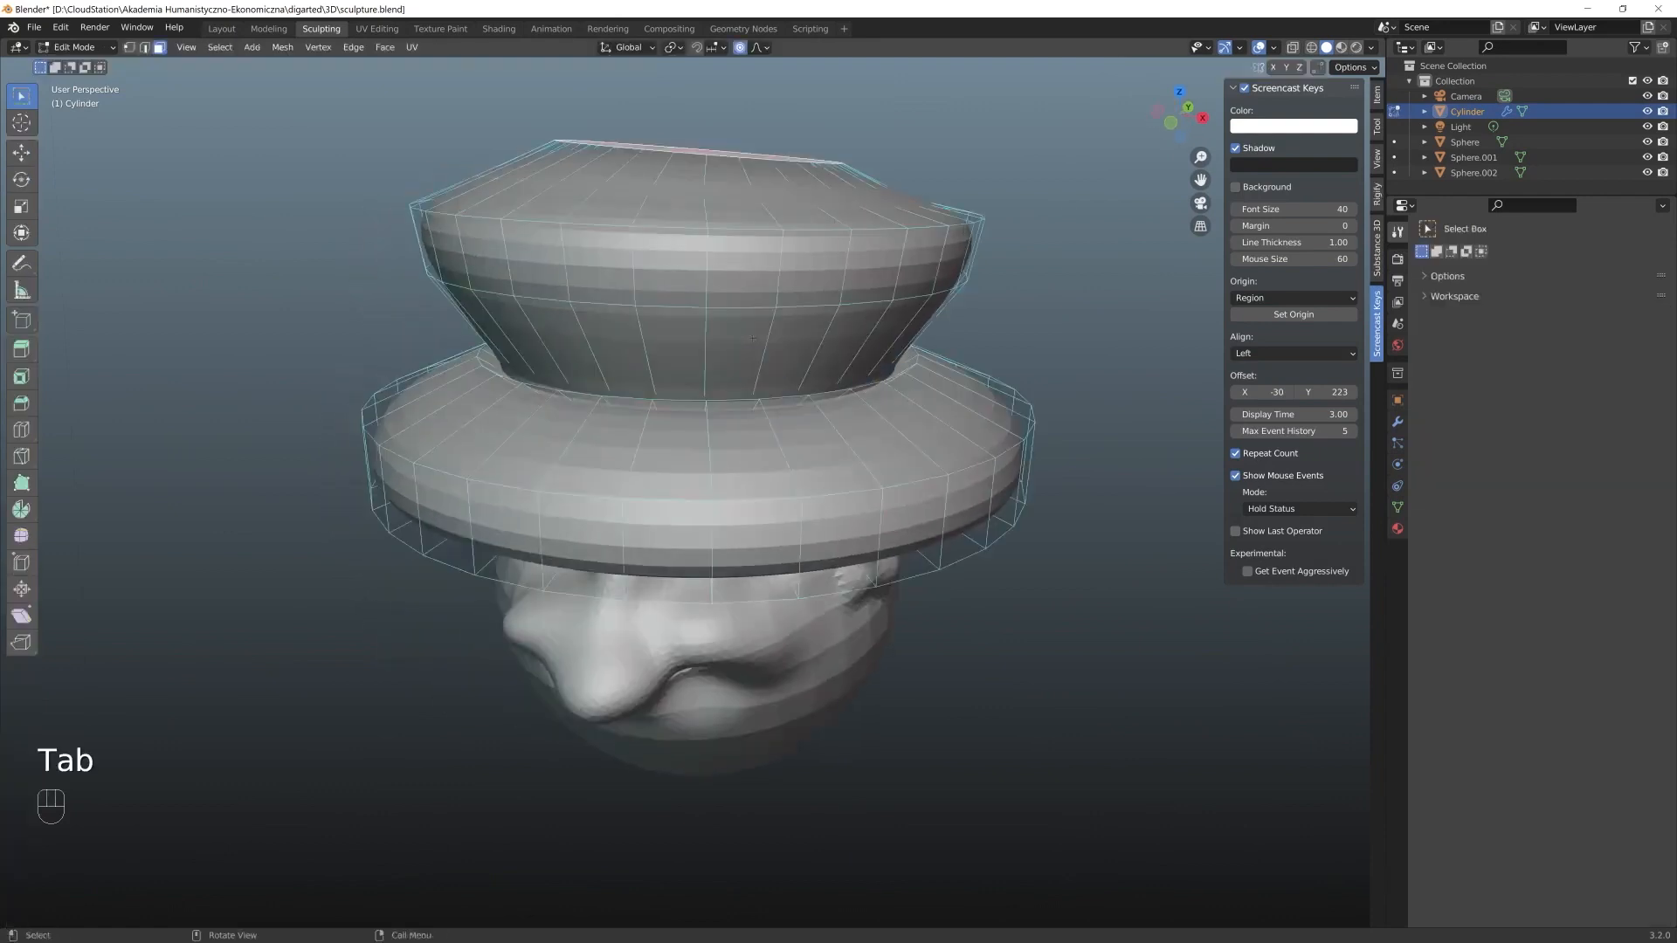
pyautogui.press('Tab')
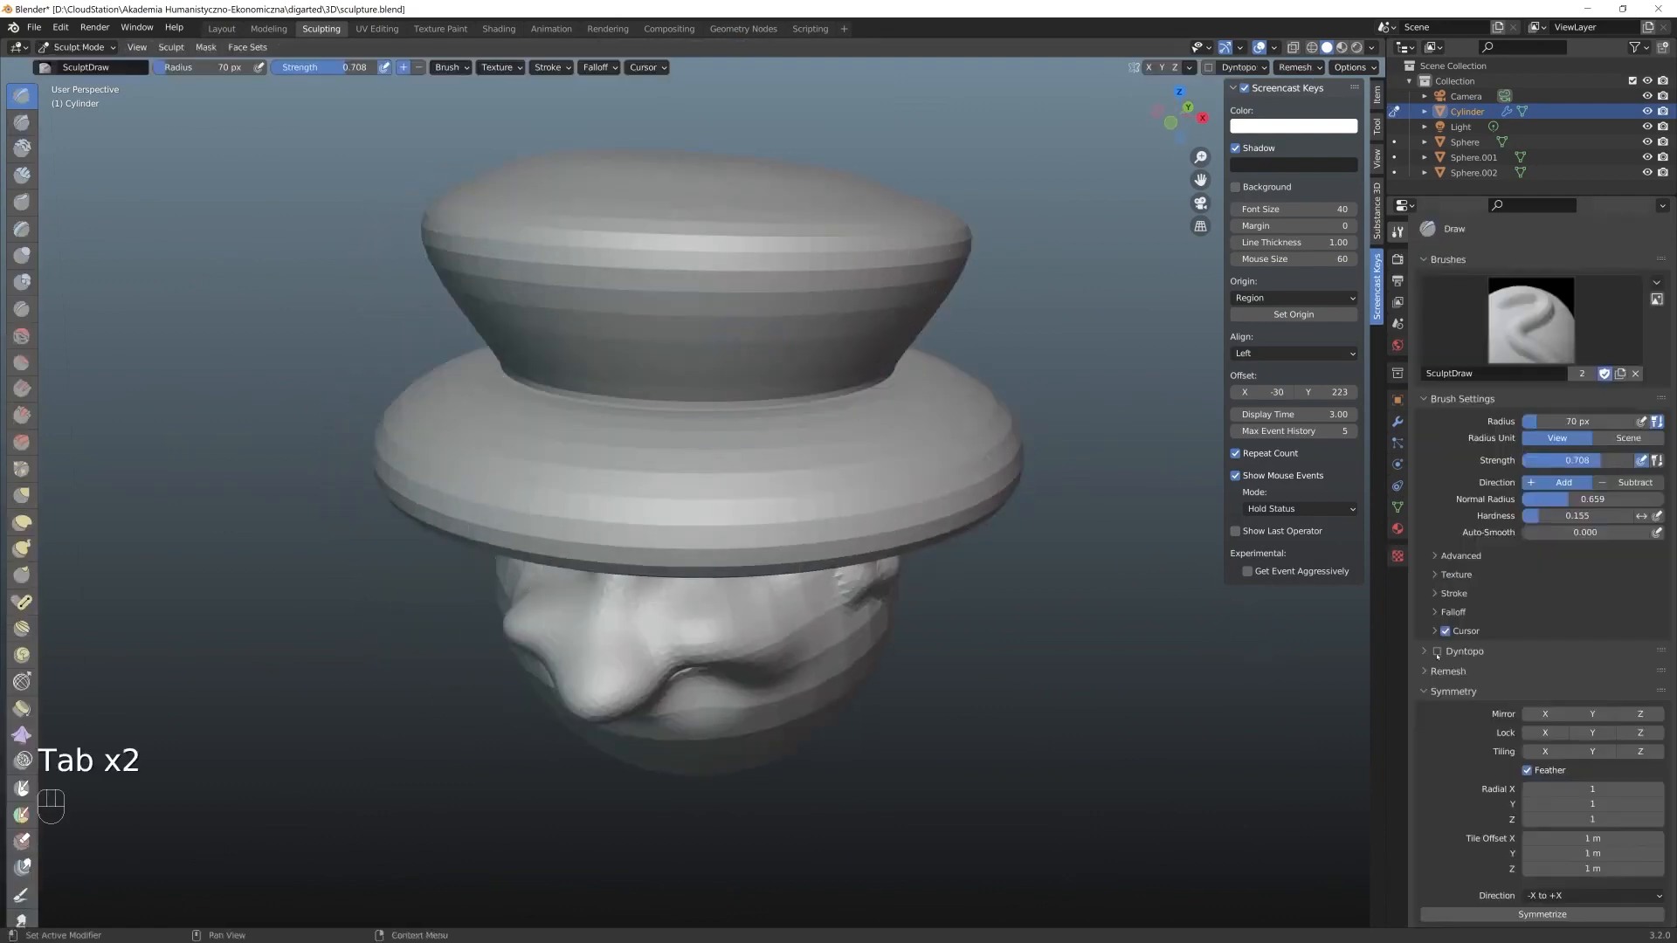
# Enable Dyntopo for the hat and check the resulting mesh in Edit Mode
pyautogui.click(1437, 652)
pyautogui.click(1445, 654)
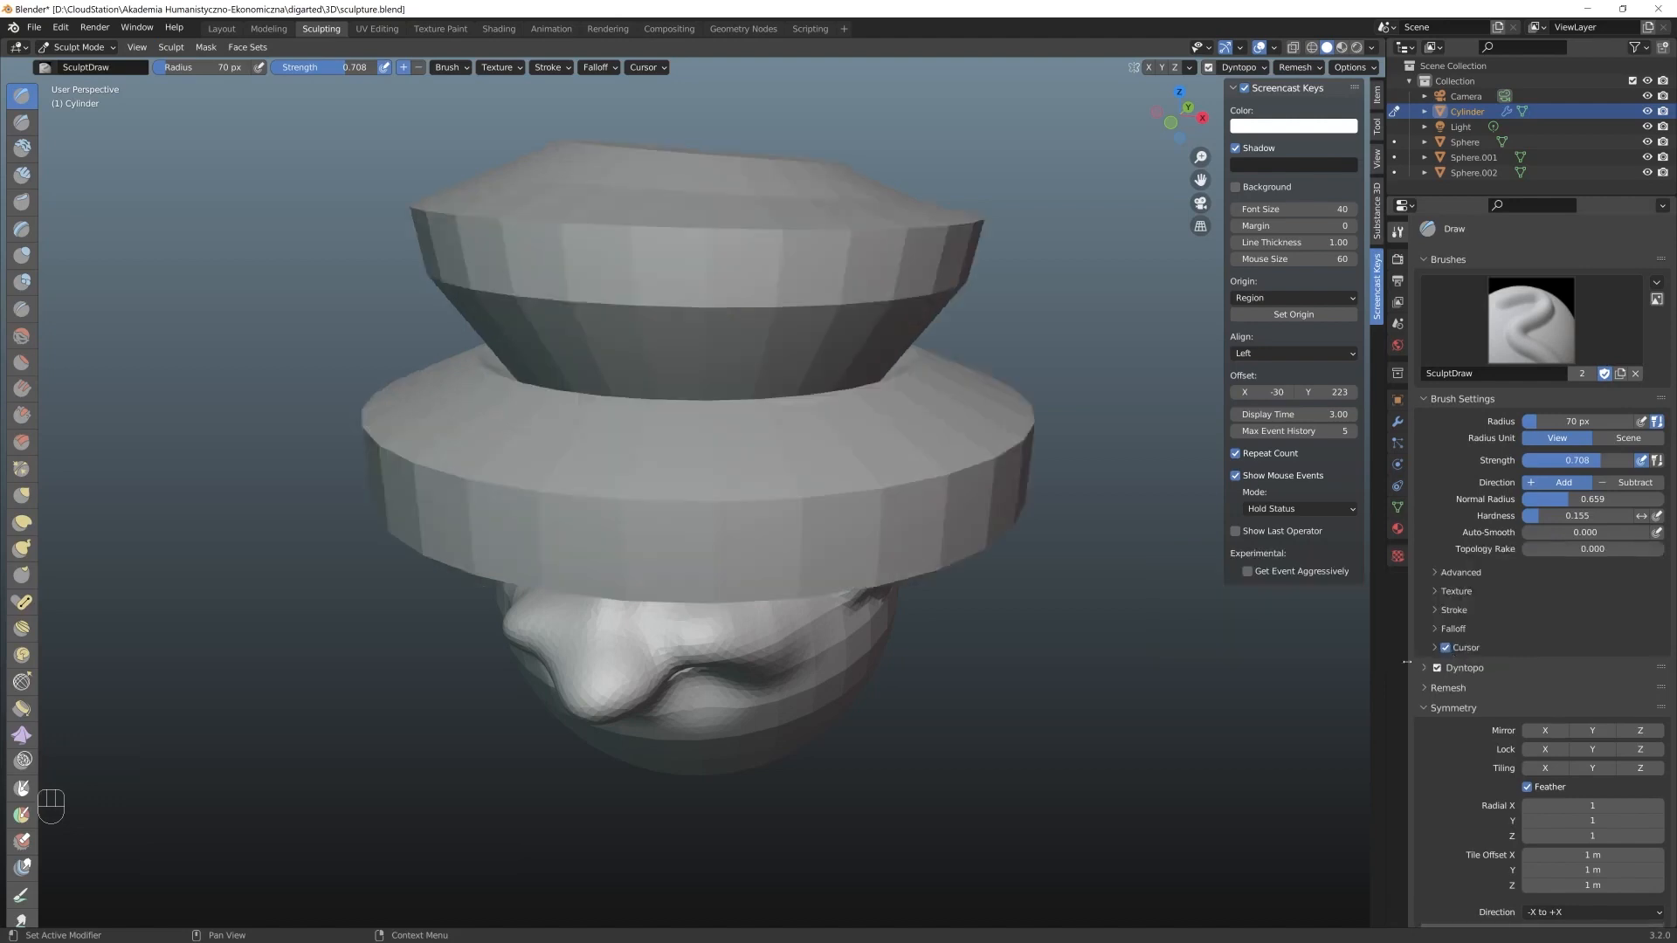
pyautogui.moveTo(833, 481)
pyautogui.mouseDown(button='middle')
pyautogui.moveTo(911, 434)
pyautogui.moveTo(826, 596)
pyautogui.mouseUp(button='middle')
pyautogui.press('Tab')
pyautogui.press('Tab')
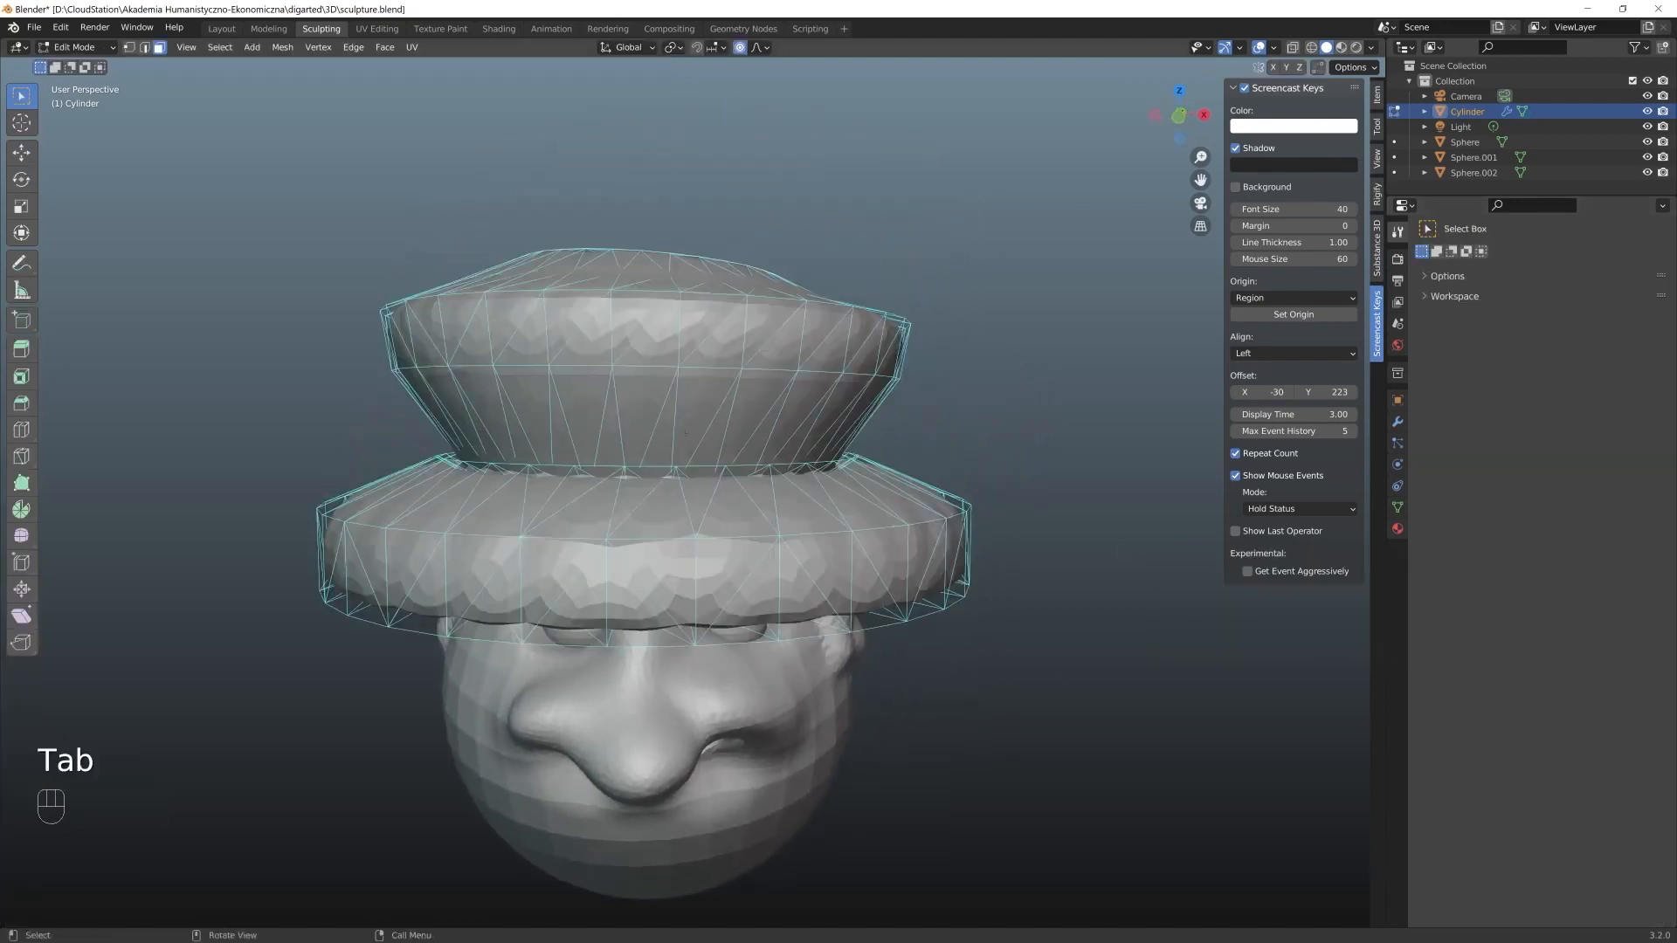
# Return to Sculpt Mode and build up the crown's base and the front brim with the Draw brush at 161 px radius
pyautogui.moveTo(765, 327)
pyautogui.mouseDown(button='middle')
pyautogui.moveTo(695, 426)
pyautogui.moveTo(760, 429)
pyautogui.moveTo(740, 331)
pyautogui.mouseUp(button='middle')
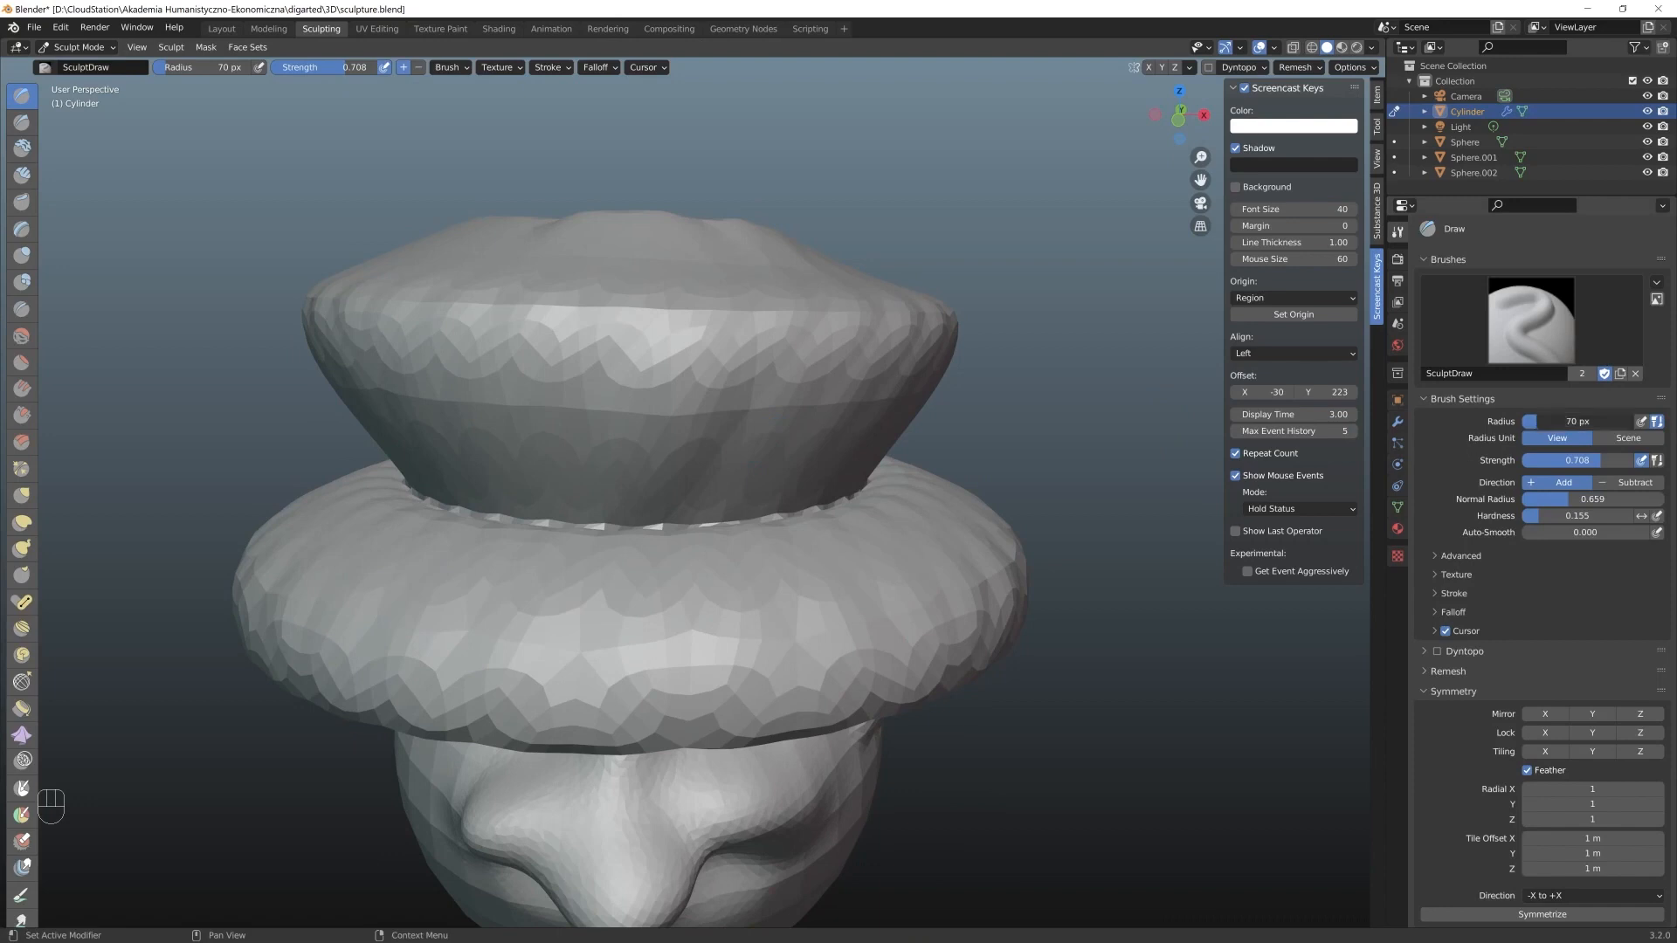
pyautogui.moveTo(1563, 422); pyautogui.dragTo(1582, 422)
pyautogui.moveTo(734, 573); pyautogui.dragTo(739, 567)
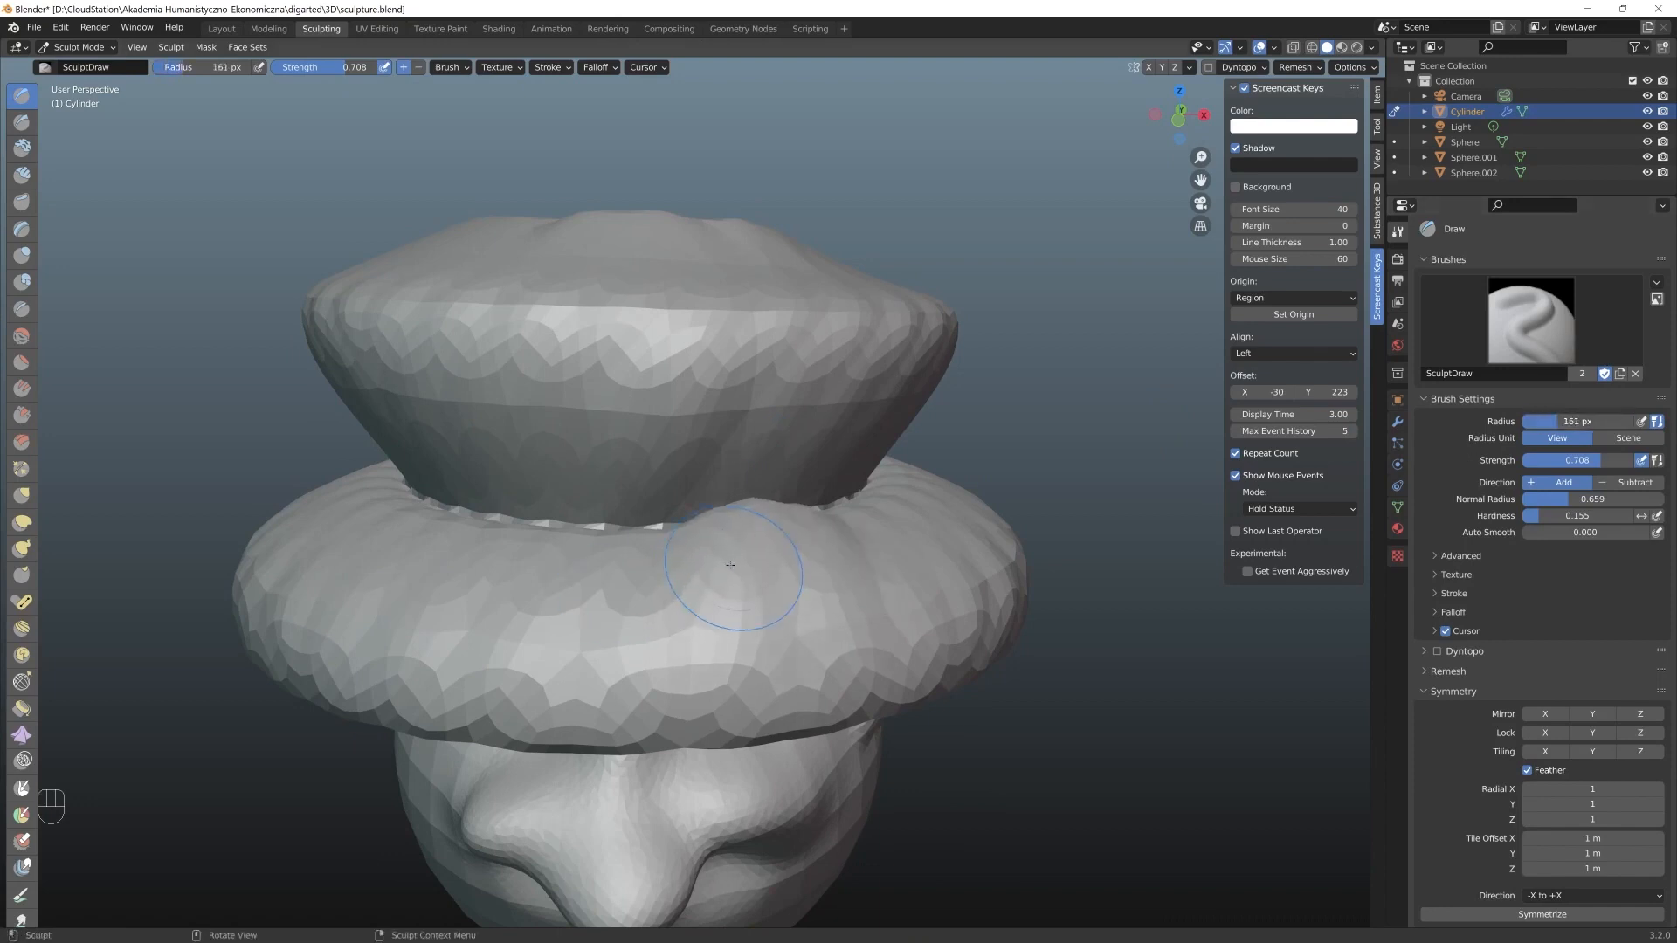
pyautogui.hotkey('ctrl', 'z')
pyautogui.moveTo(629, 529); pyautogui.dragTo(770, 531)
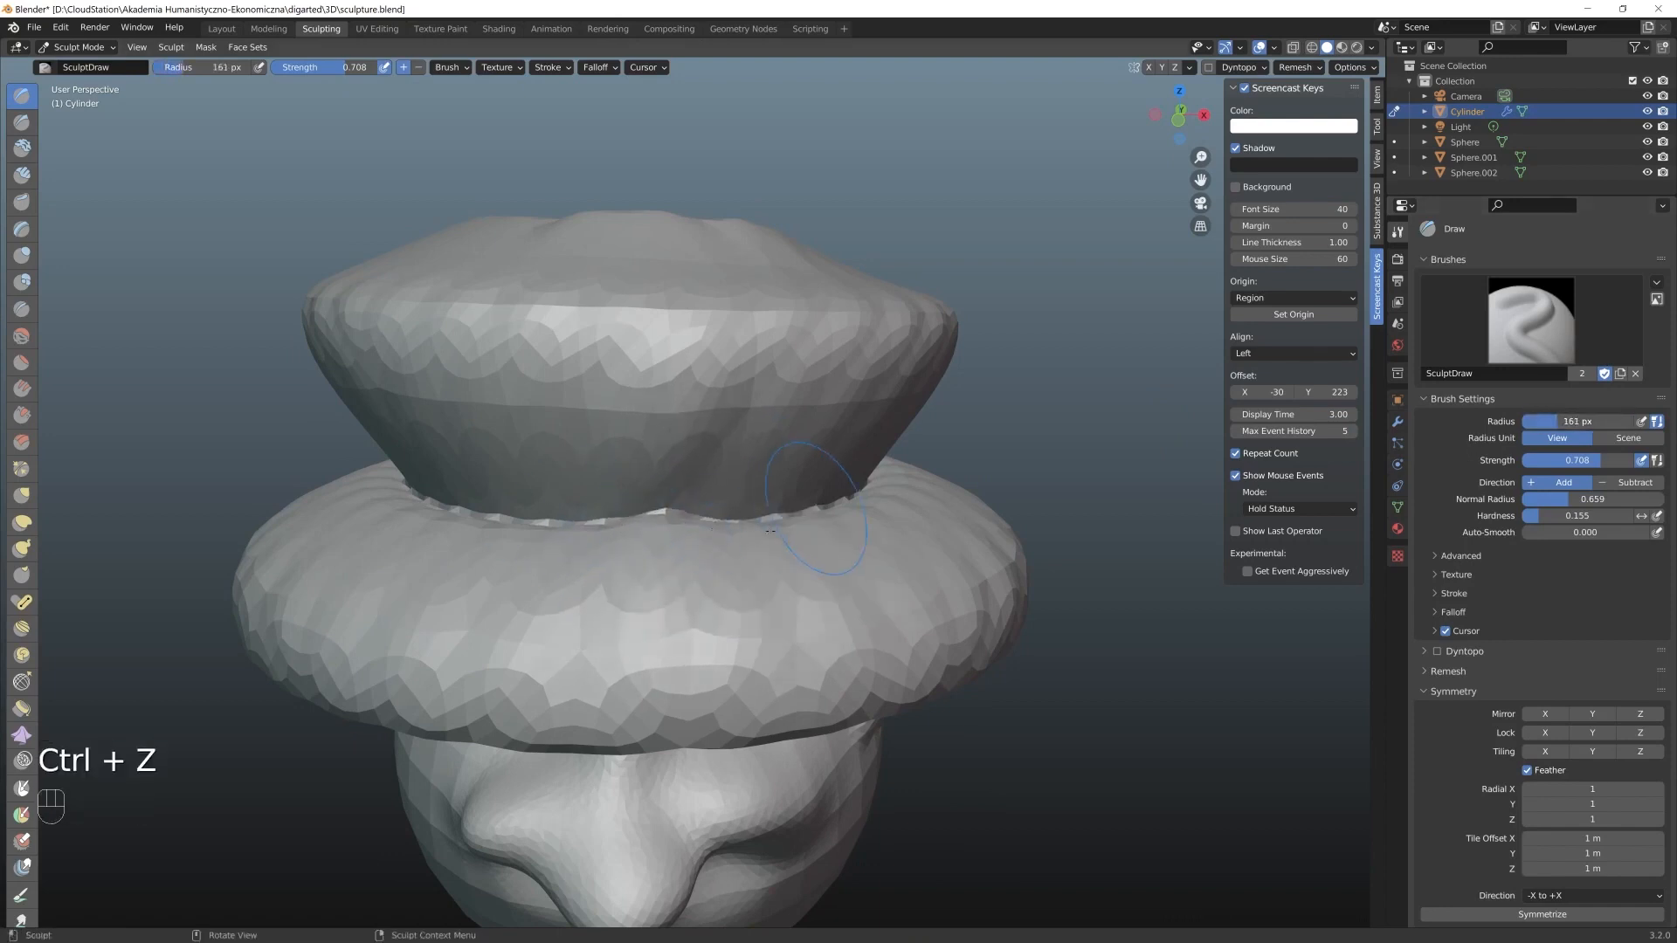
pyautogui.moveTo(671, 496); pyautogui.dragTo(553, 358, button='middle')
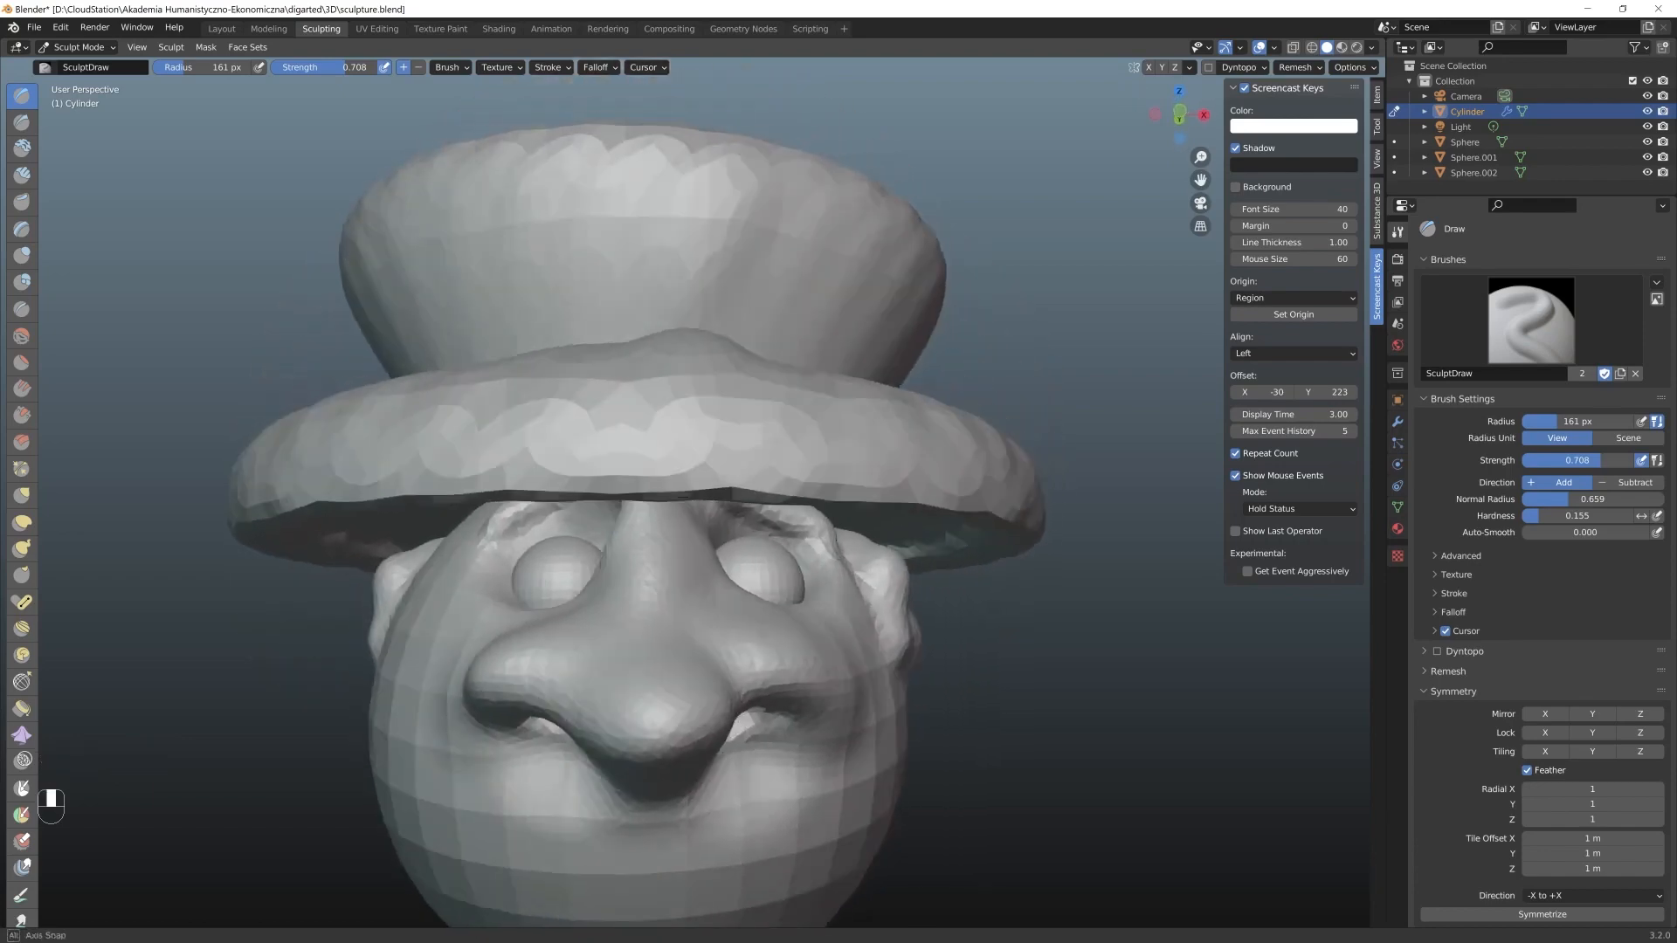
pyautogui.moveTo(558, 377); pyautogui.dragTo(482, 385)
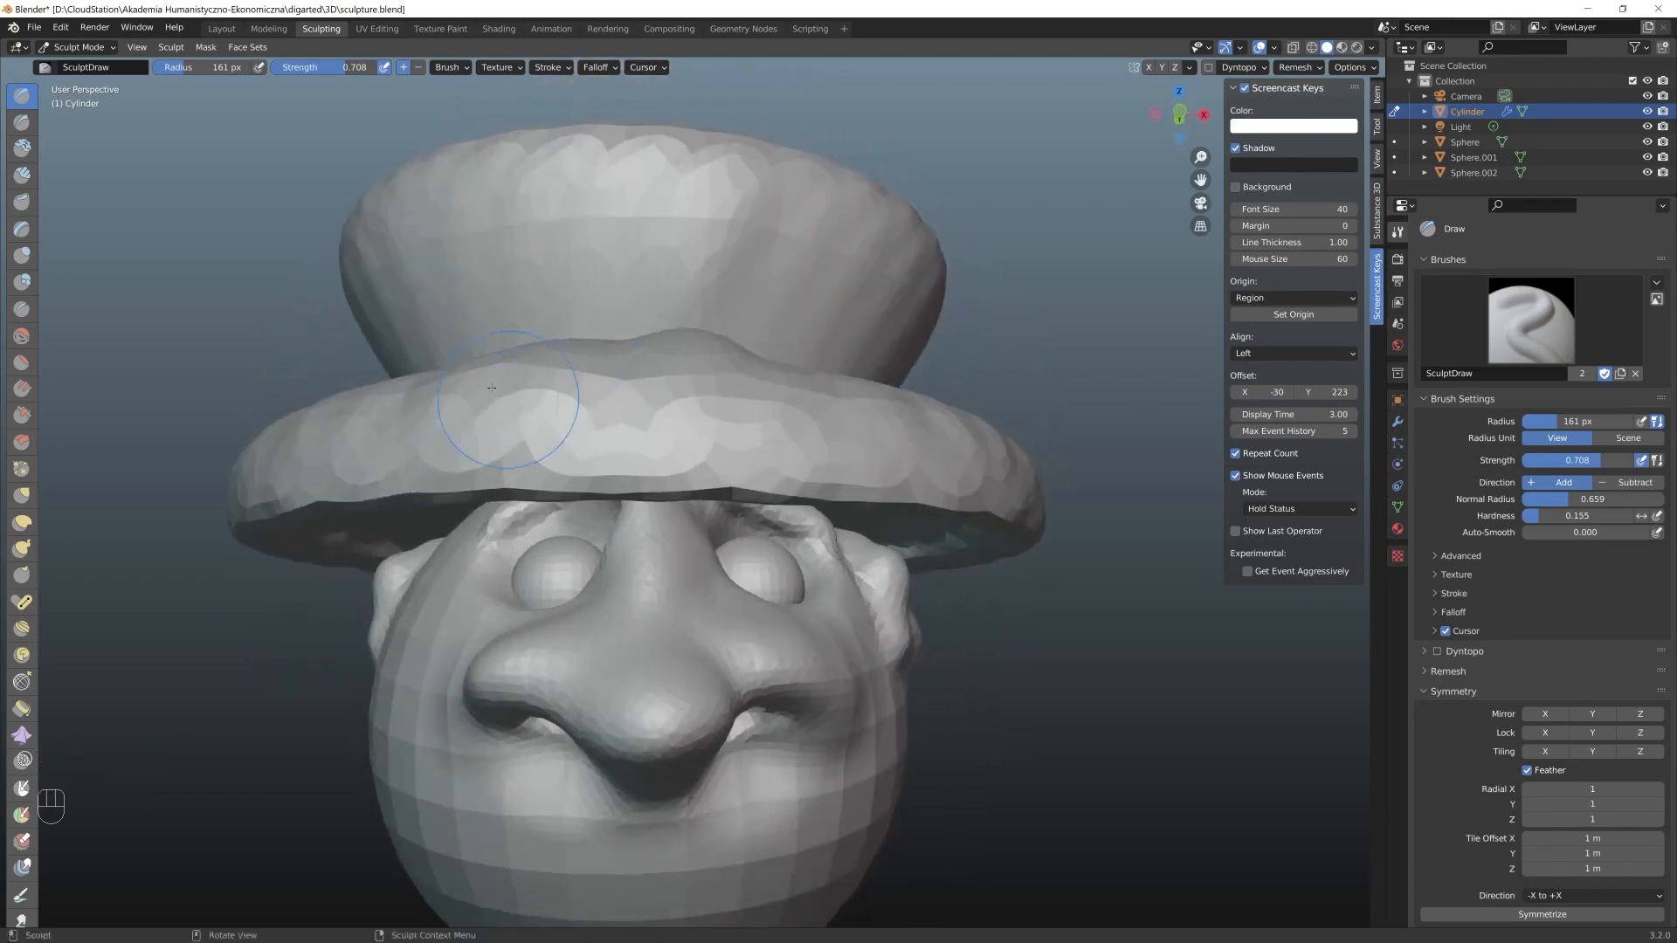
pyautogui.moveTo(368, 404); pyautogui.dragTo(354, 407)
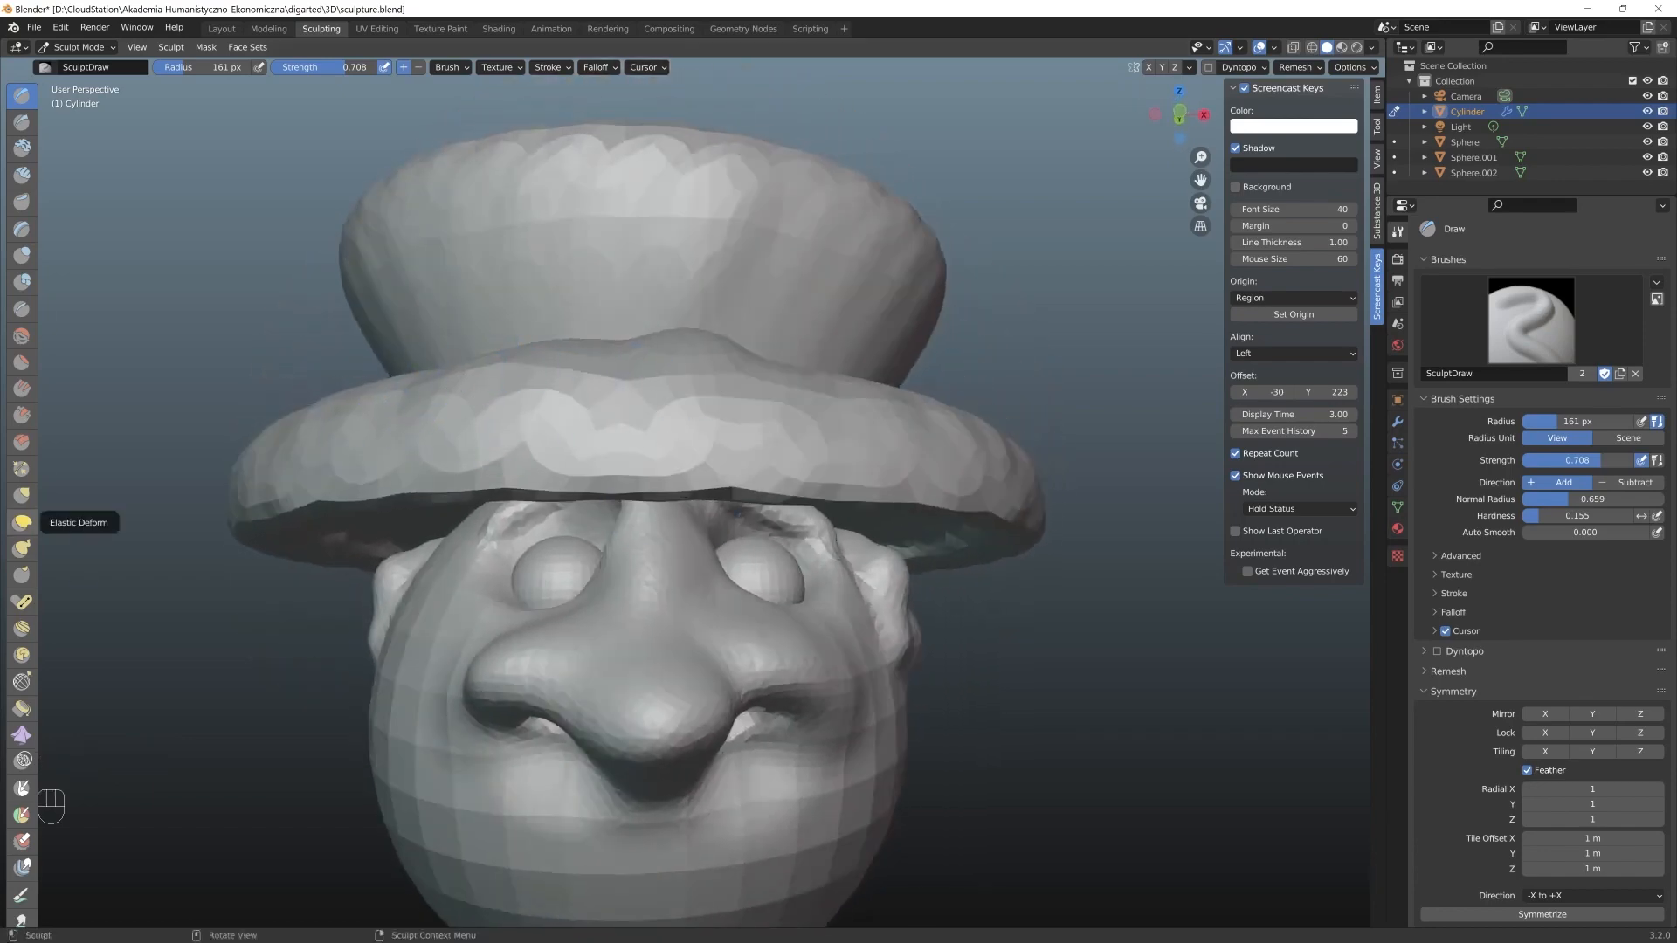
# Carve creases into the brim and the front of the crown with the Draw Sharp brush, enlarging its radius to 267 px
pyautogui.click(20, 124)
pyautogui.moveTo(622, 410); pyautogui.dragTo(682, 403)
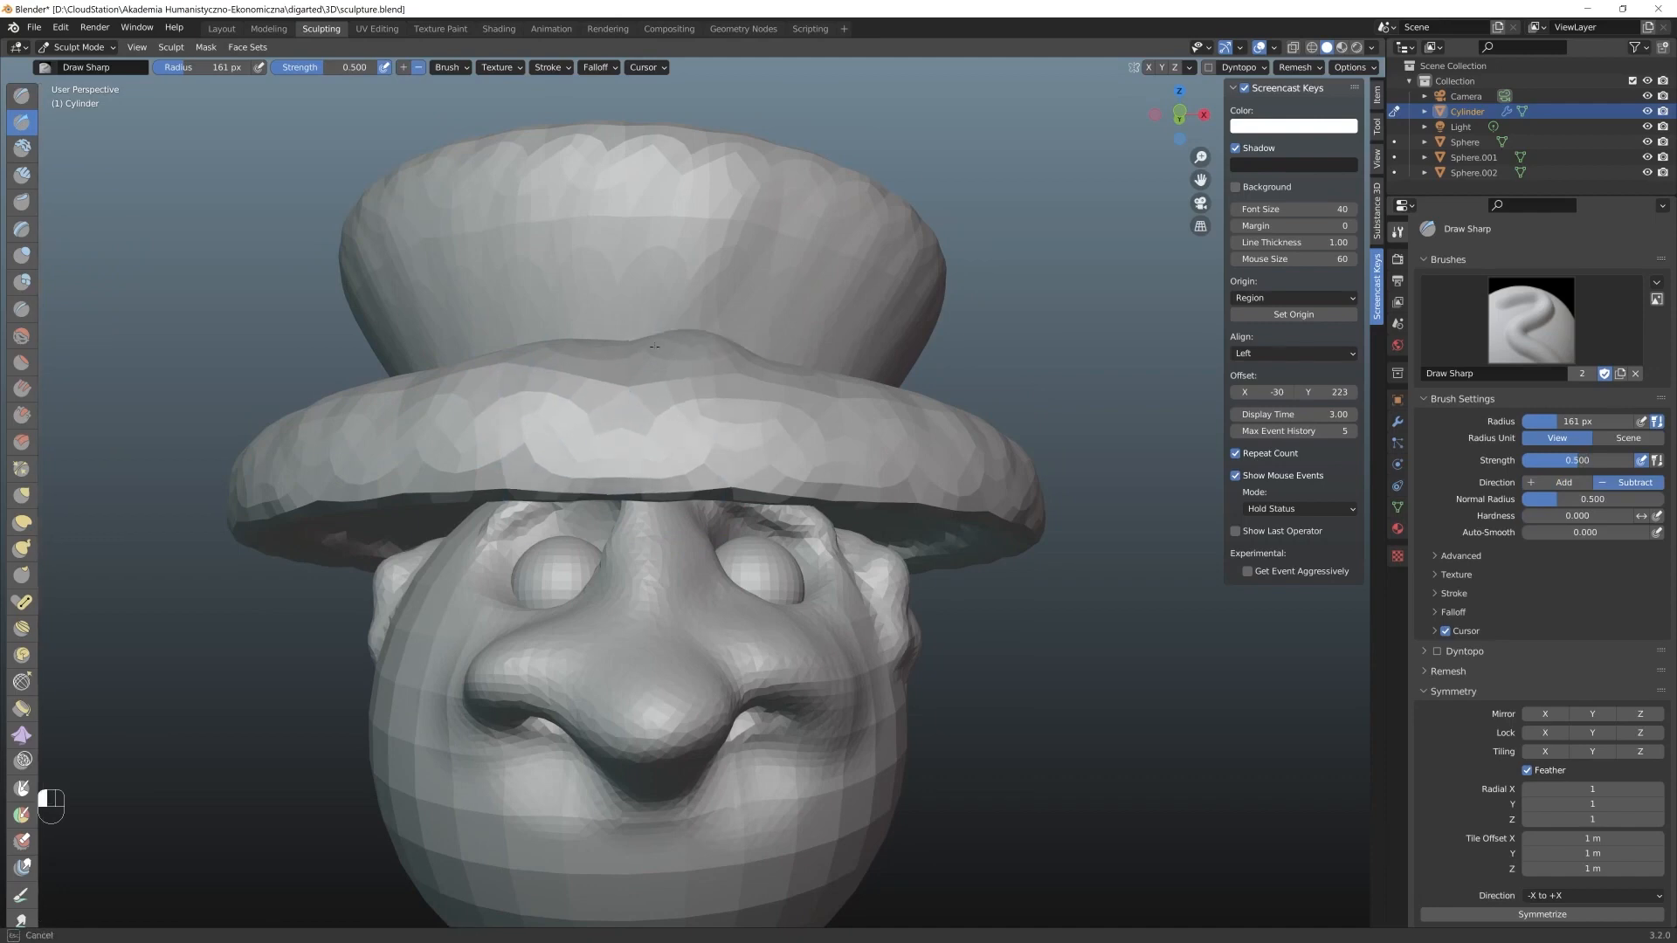
pyautogui.moveTo(654, 346); pyautogui.dragTo(659, 347)
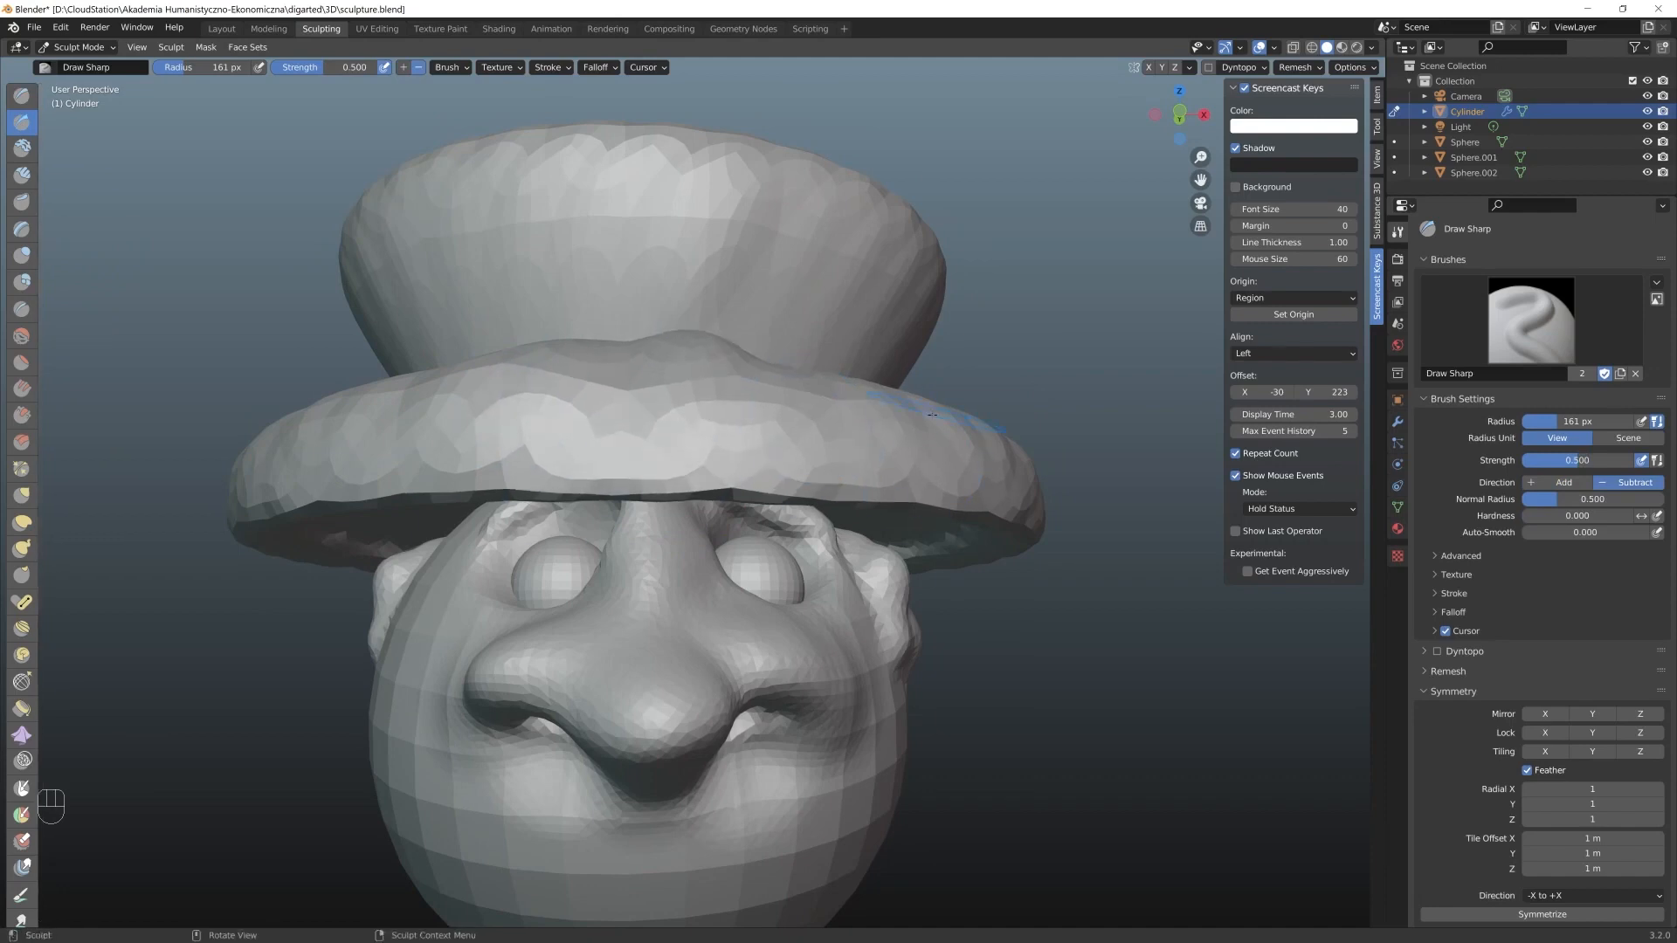
pyautogui.moveTo(932, 415); pyautogui.dragTo(672, 368, button='middle')
pyautogui.moveTo(733, 393); pyautogui.dragTo(672, 436)
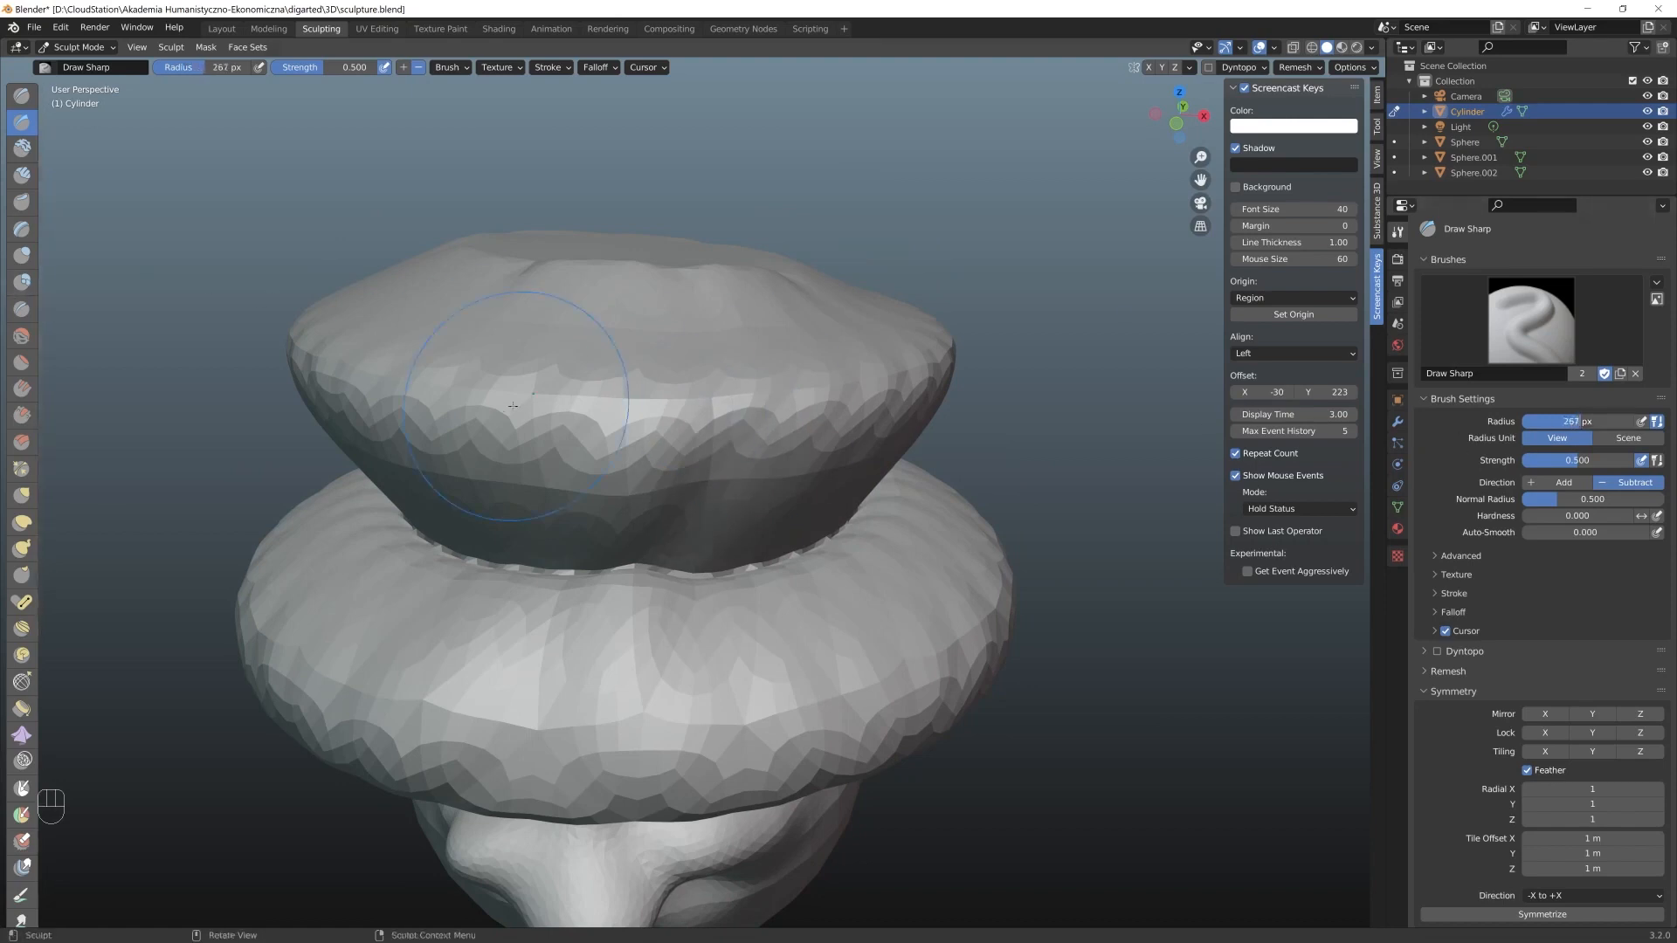
pyautogui.moveTo(664, 454)
pyautogui.keyDown('ctrl'); pyautogui.mouseDown()
pyautogui.moveTo(690, 462)
pyautogui.moveTo(576, 489)
pyautogui.moveTo(759, 377)
pyautogui.mouseUp(); pyautogui.keyUp('ctrl')
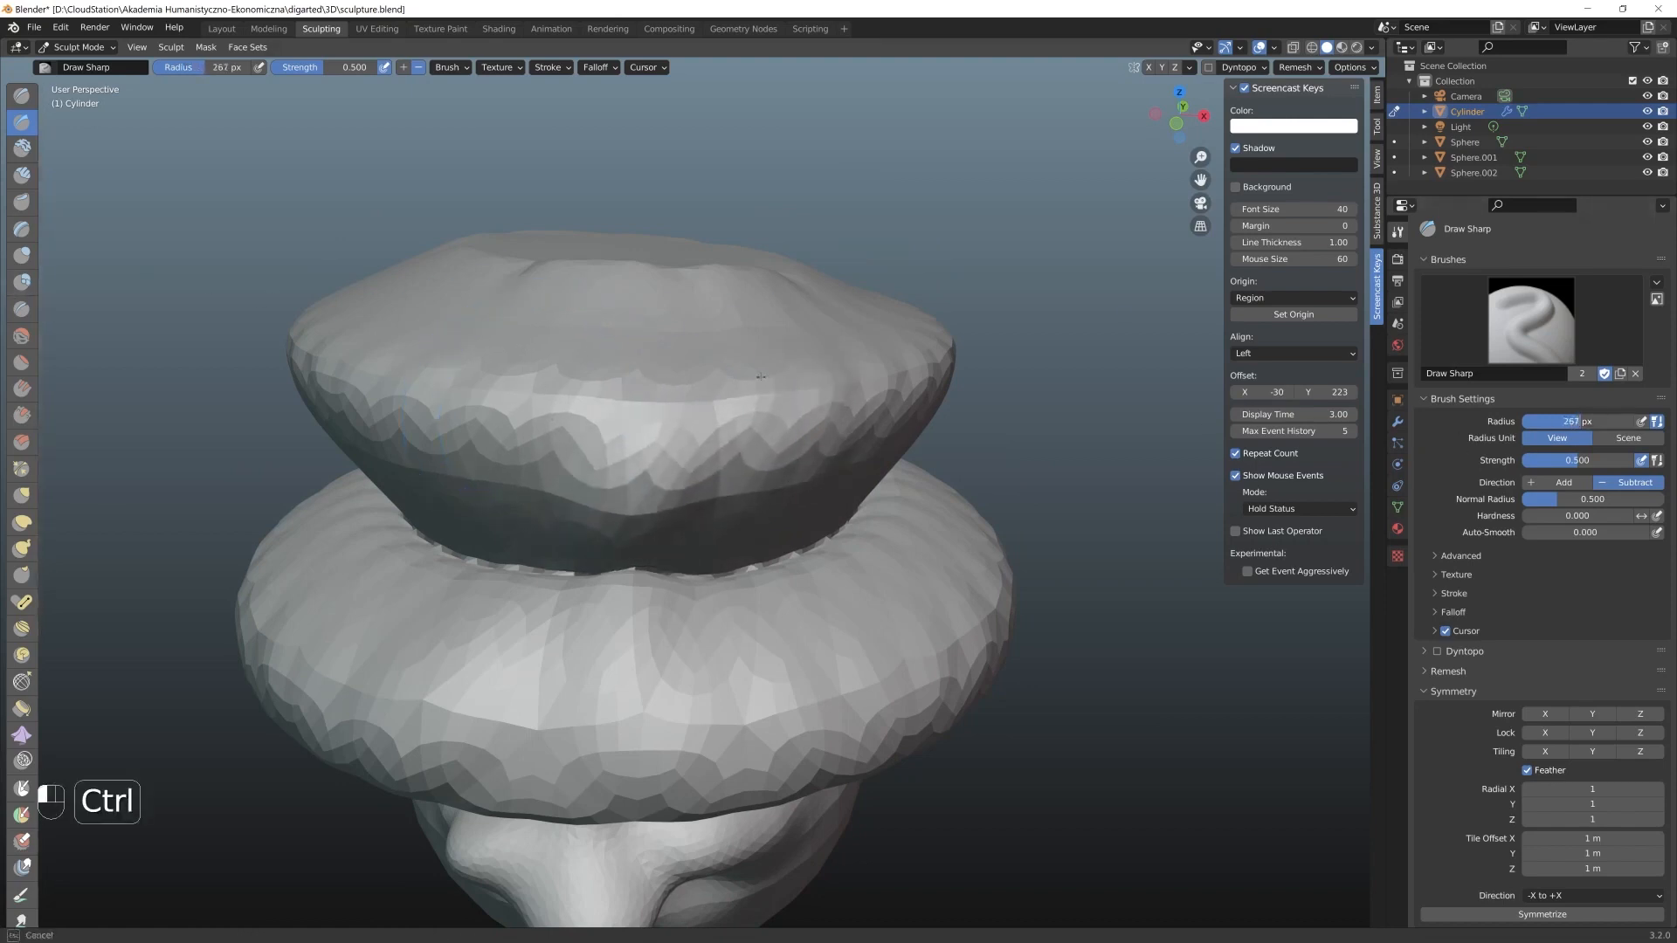
# Build up the crown's top and side with the Clay brush at 267 px radius, undoing the unwanted brim stroke
pyautogui.click(29, 149)
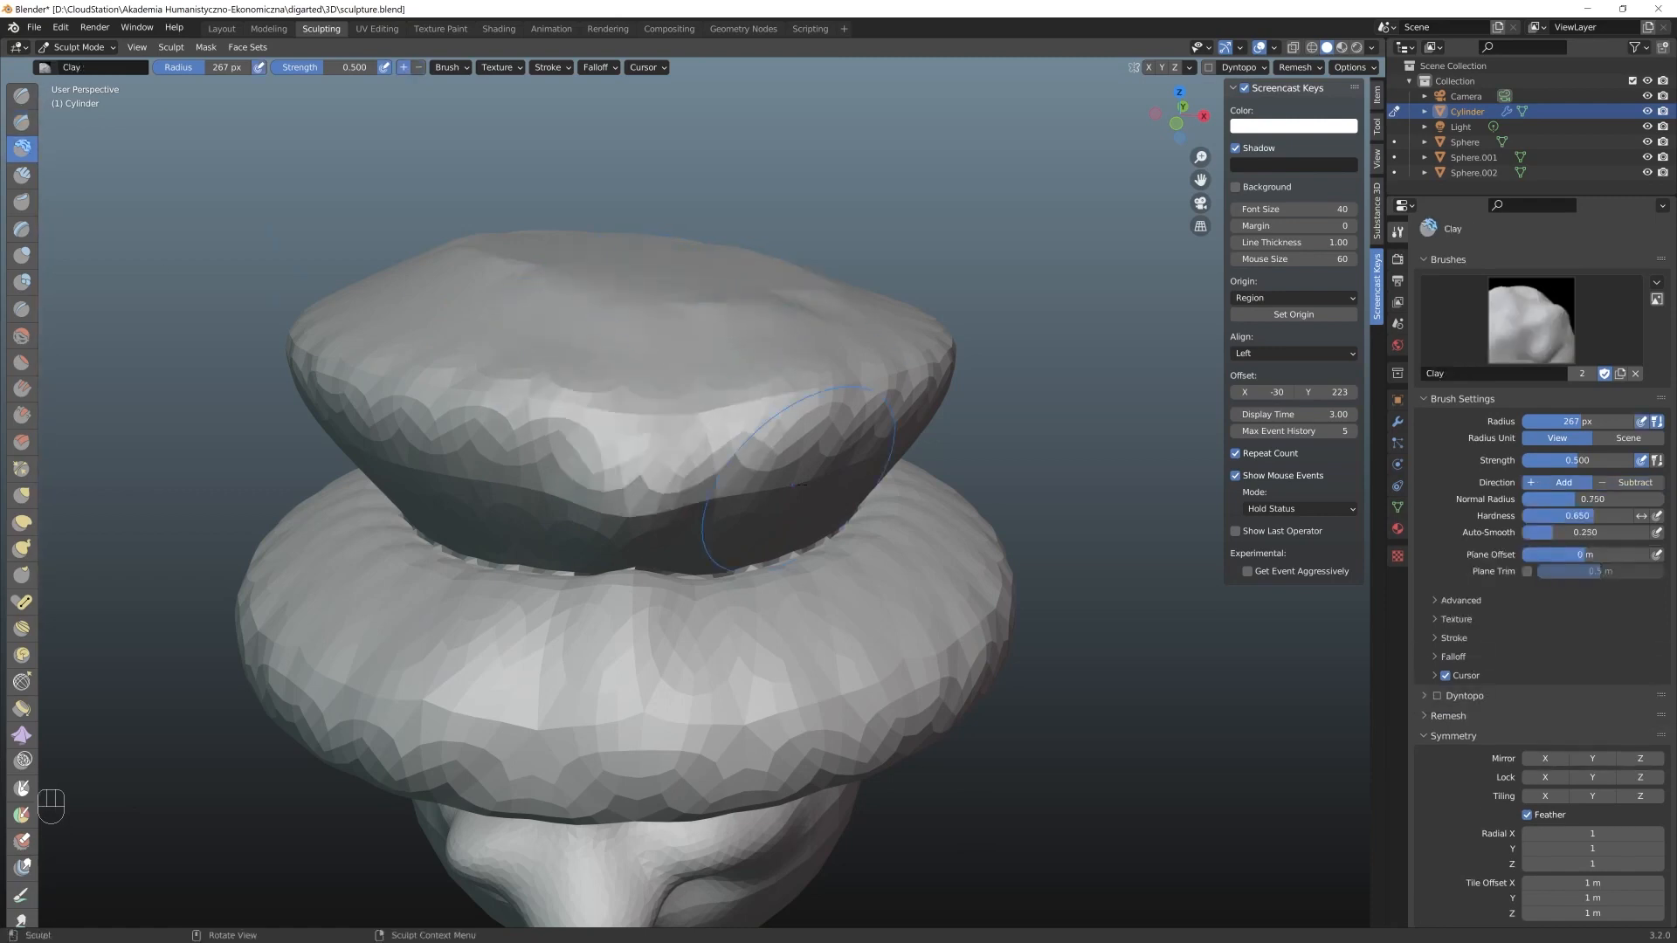
pyautogui.moveTo(801, 484); pyautogui.dragTo(782, 467, button='middle')
pyautogui.moveTo(699, 393); pyautogui.dragTo(808, 415)
pyautogui.moveTo(877, 631); pyautogui.dragTo(950, 596)
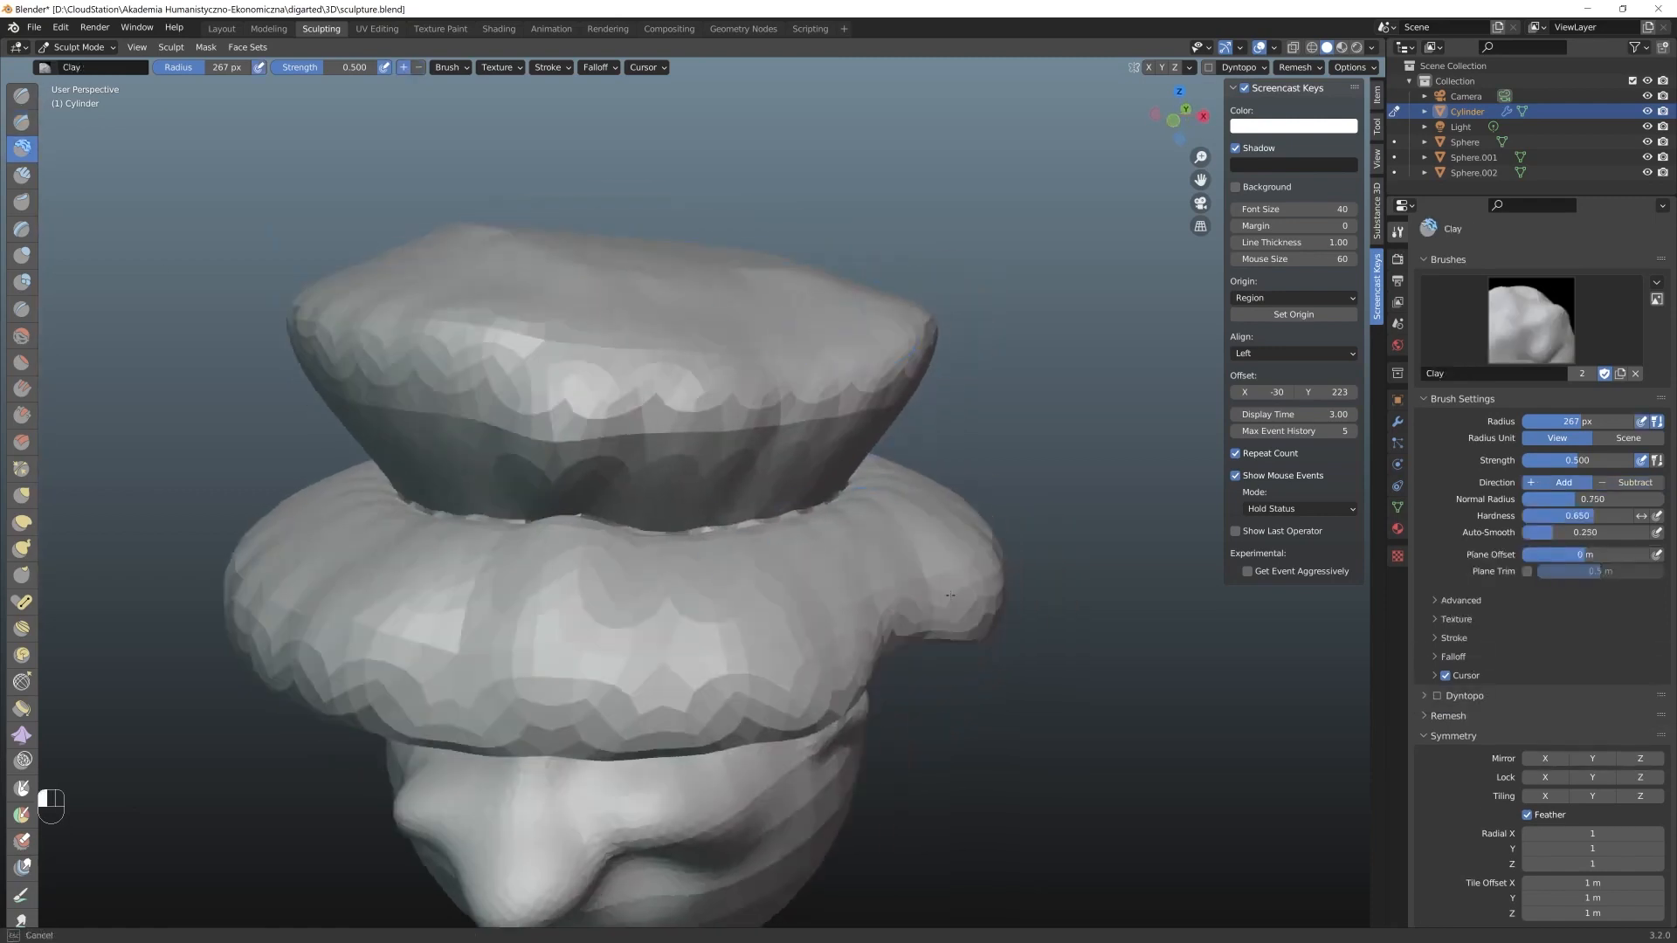
pyautogui.moveTo(923, 600); pyautogui.dragTo(998, 604, button='middle')
pyautogui.hotkey('ctrl', 'z')
pyautogui.moveTo(756, 648)
pyautogui.mouseDown(button='middle')
pyautogui.moveTo(734, 663)
pyautogui.moveTo(735, 626)
pyautogui.mouseUp(button='middle')
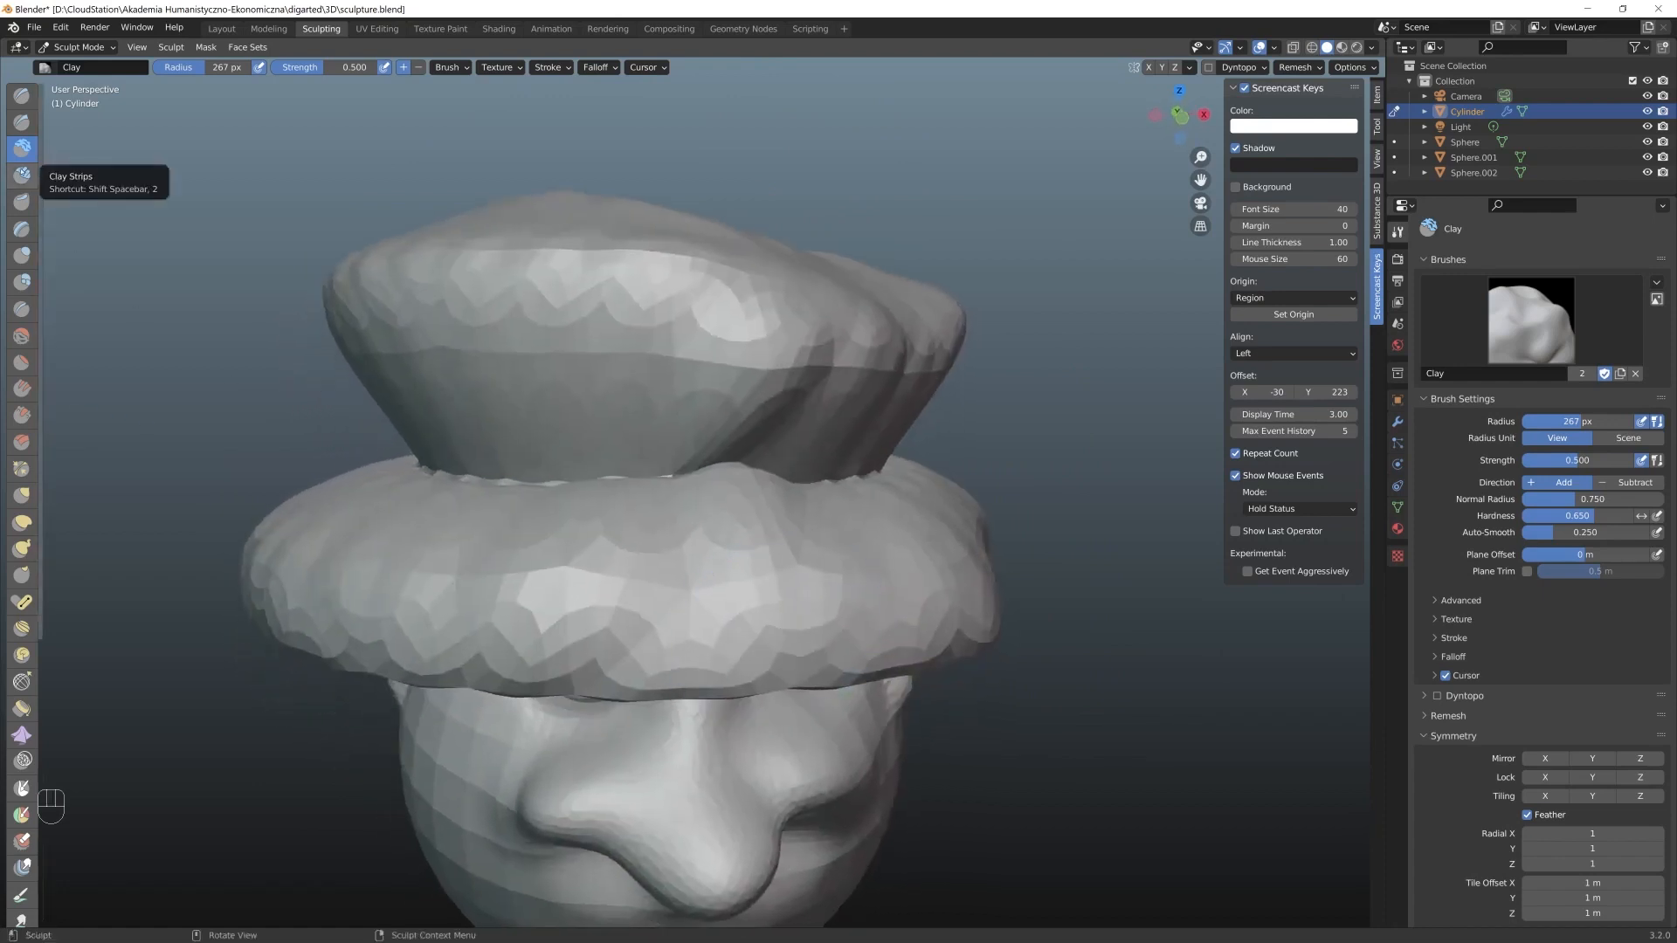
# Refine the crown's upper side with the Clay Strips brush, and work the hat with the Inflate brush
pyautogui.click(22, 175)
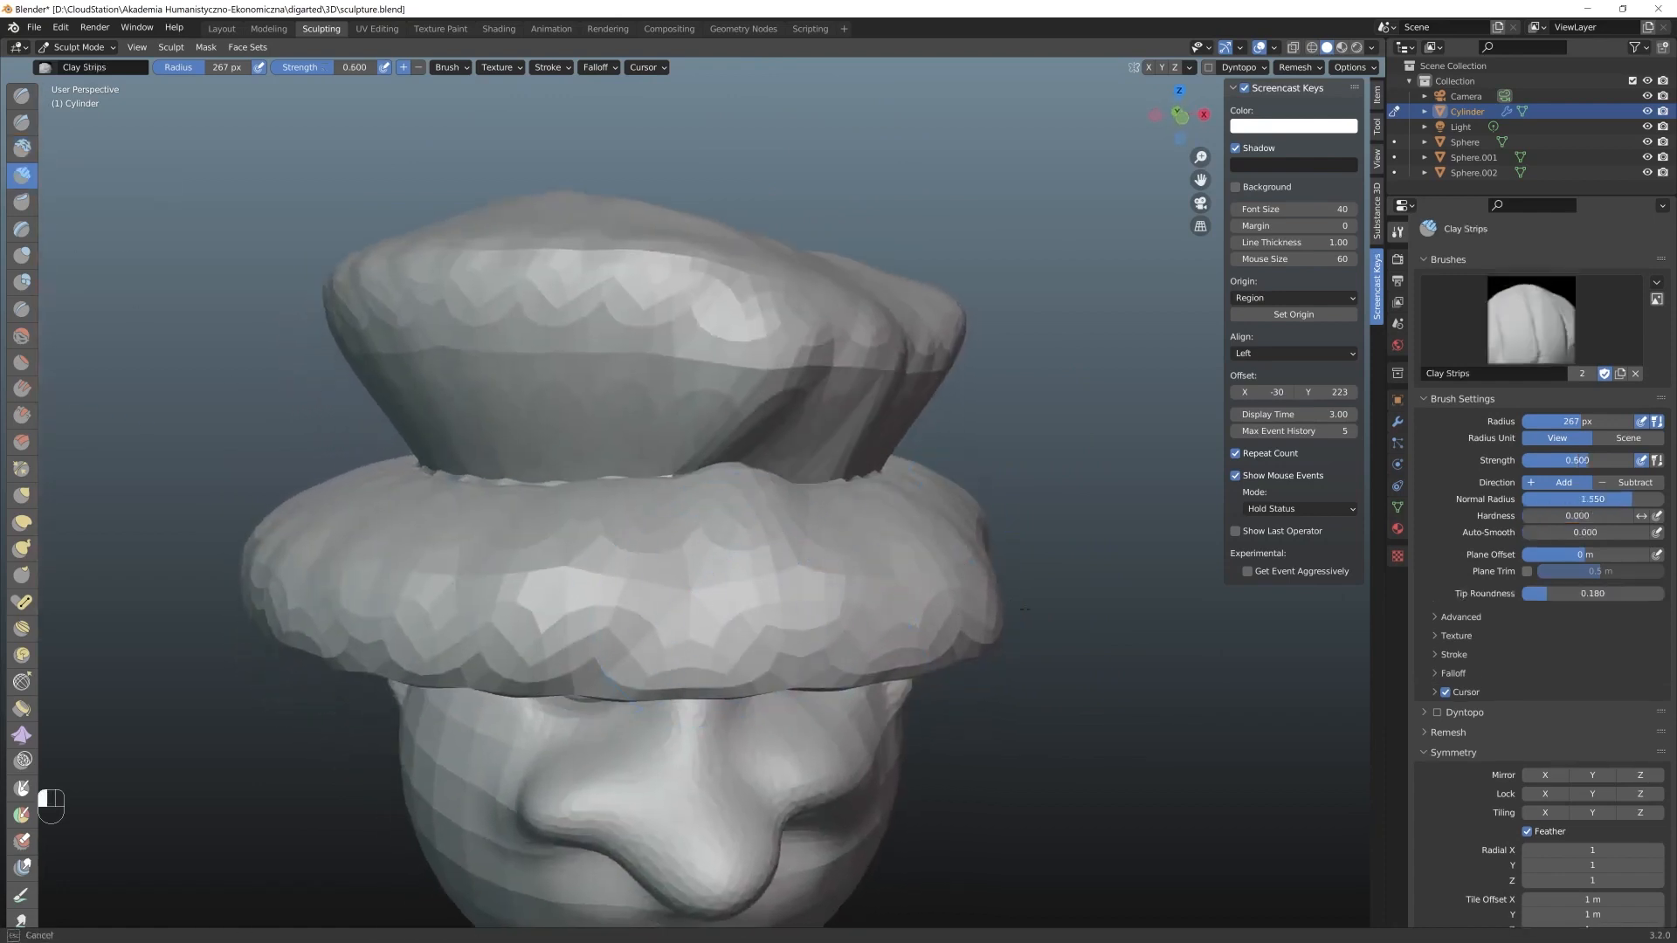
pyautogui.moveTo(717, 267); pyautogui.dragTo(650, 291)
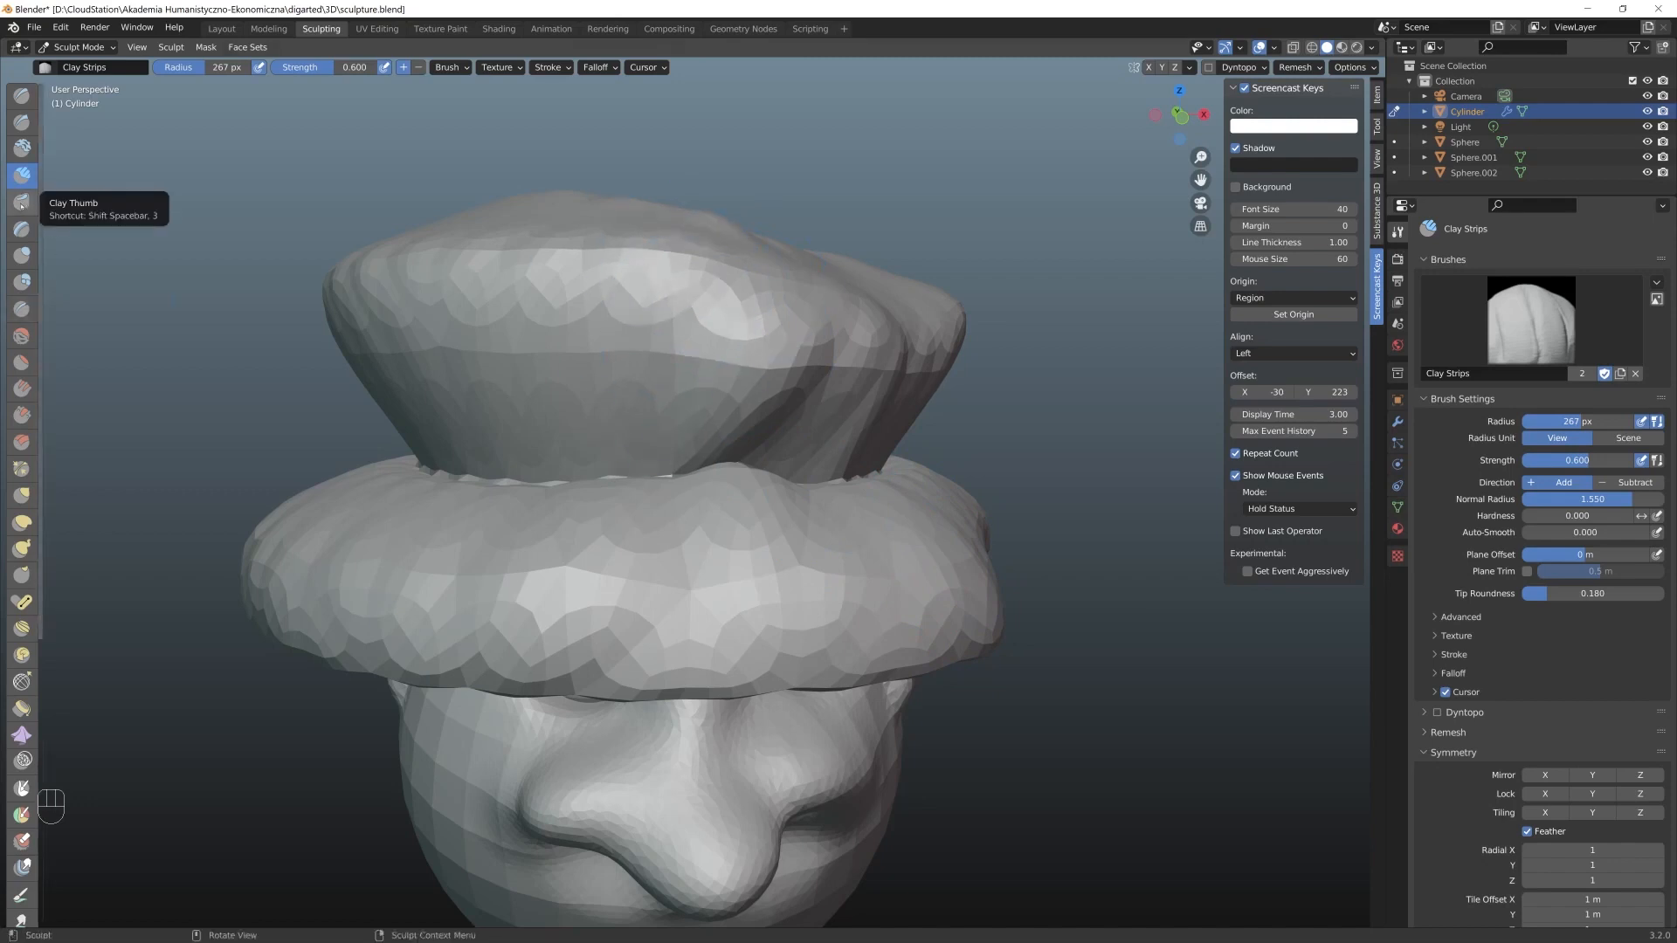
pyautogui.click(22, 255)
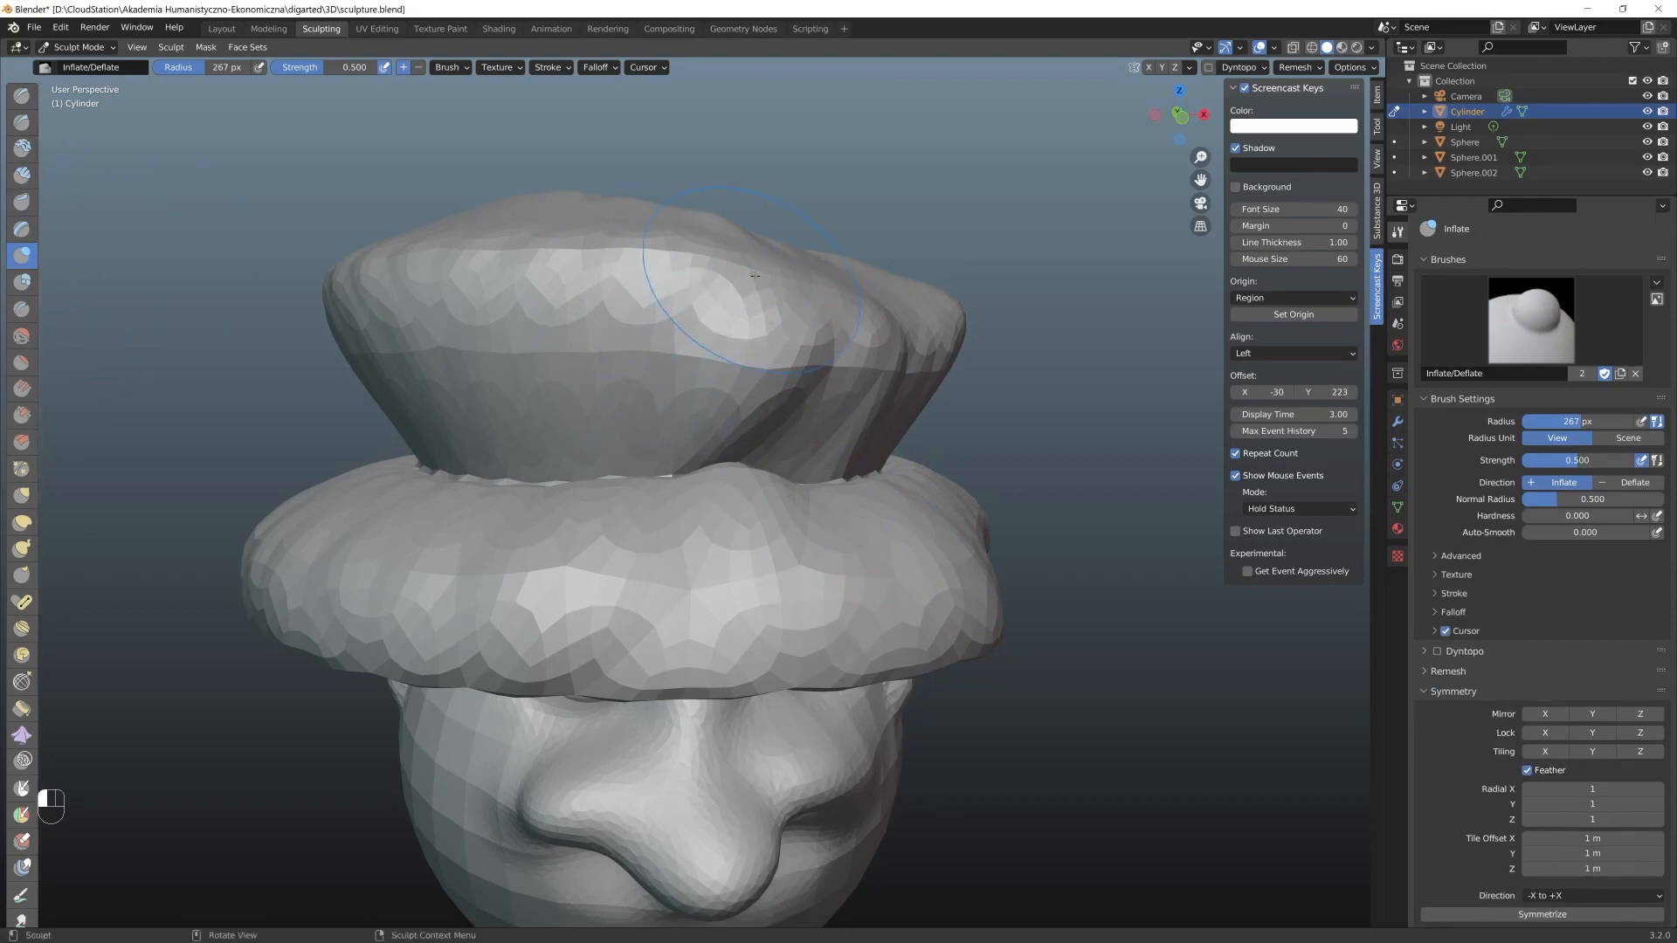
pyautogui.moveTo(760, 285); pyautogui.dragTo(955, 462, button='middle')
pyautogui.moveTo(955, 462); pyautogui.dragTo(406, 480)
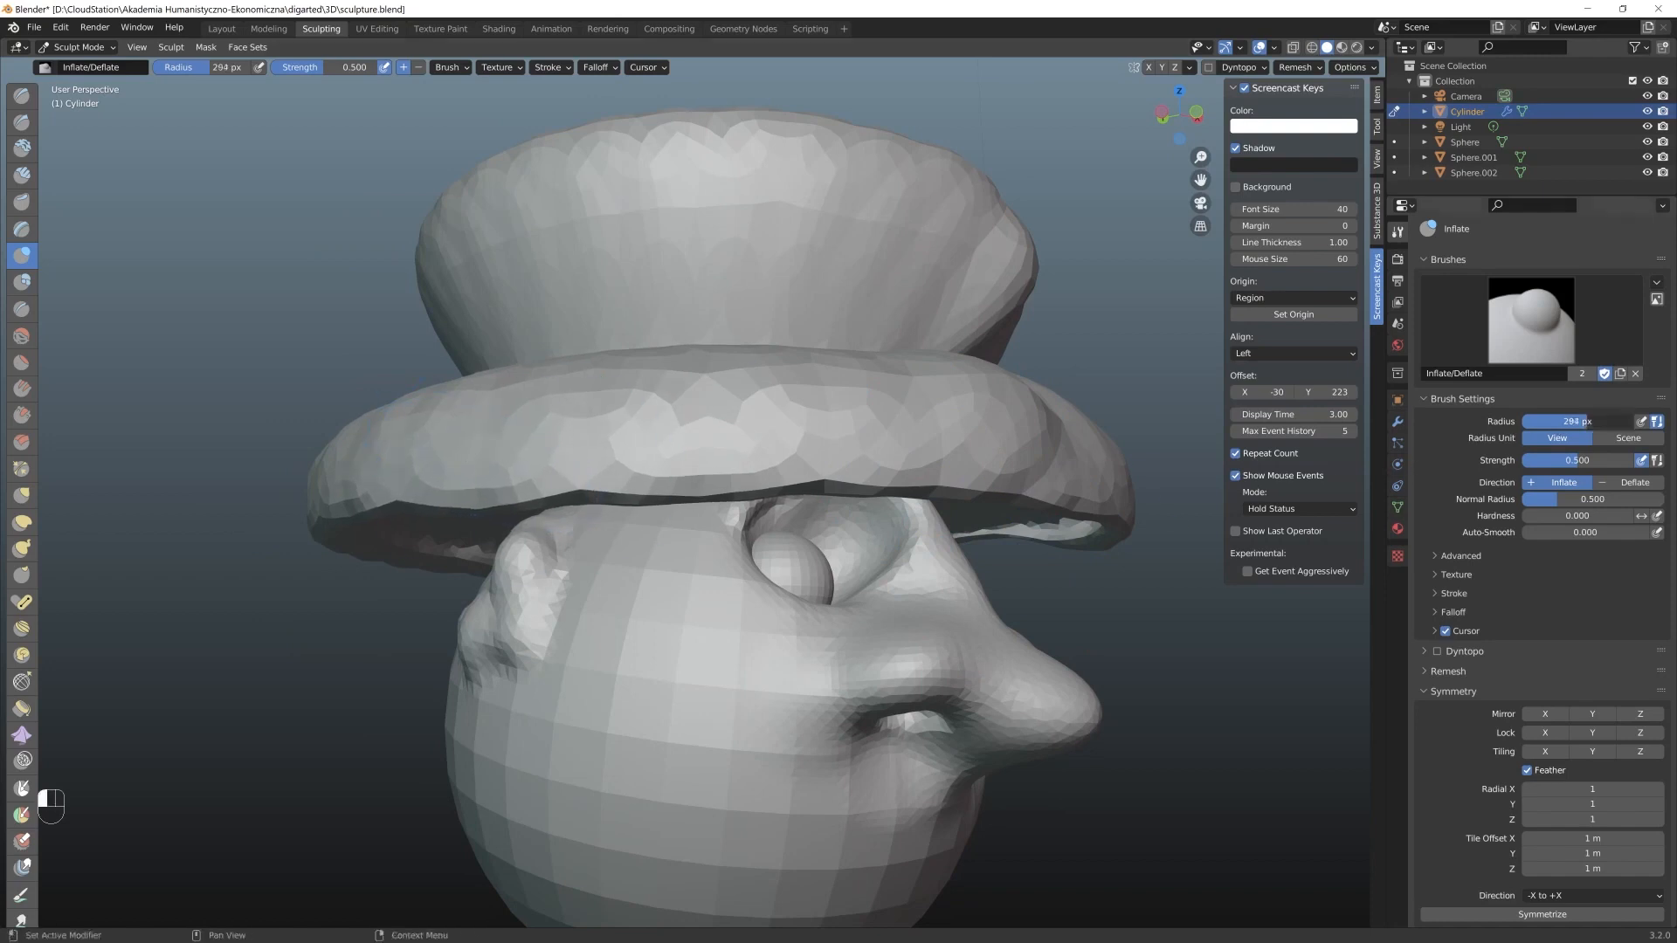
# Set the Inflate brush radius to 329 px and swell the side of the hat's brim
pyautogui.moveTo(1587, 422); pyautogui.dragTo(1595, 422)
pyautogui.moveTo(500, 438)
pyautogui.mouseDown()
pyautogui.moveTo(510, 399)
pyautogui.moveTo(434, 478)
pyautogui.mouseUp()
pyautogui.moveTo(384, 460); pyautogui.dragTo(721, 546, button='middle')
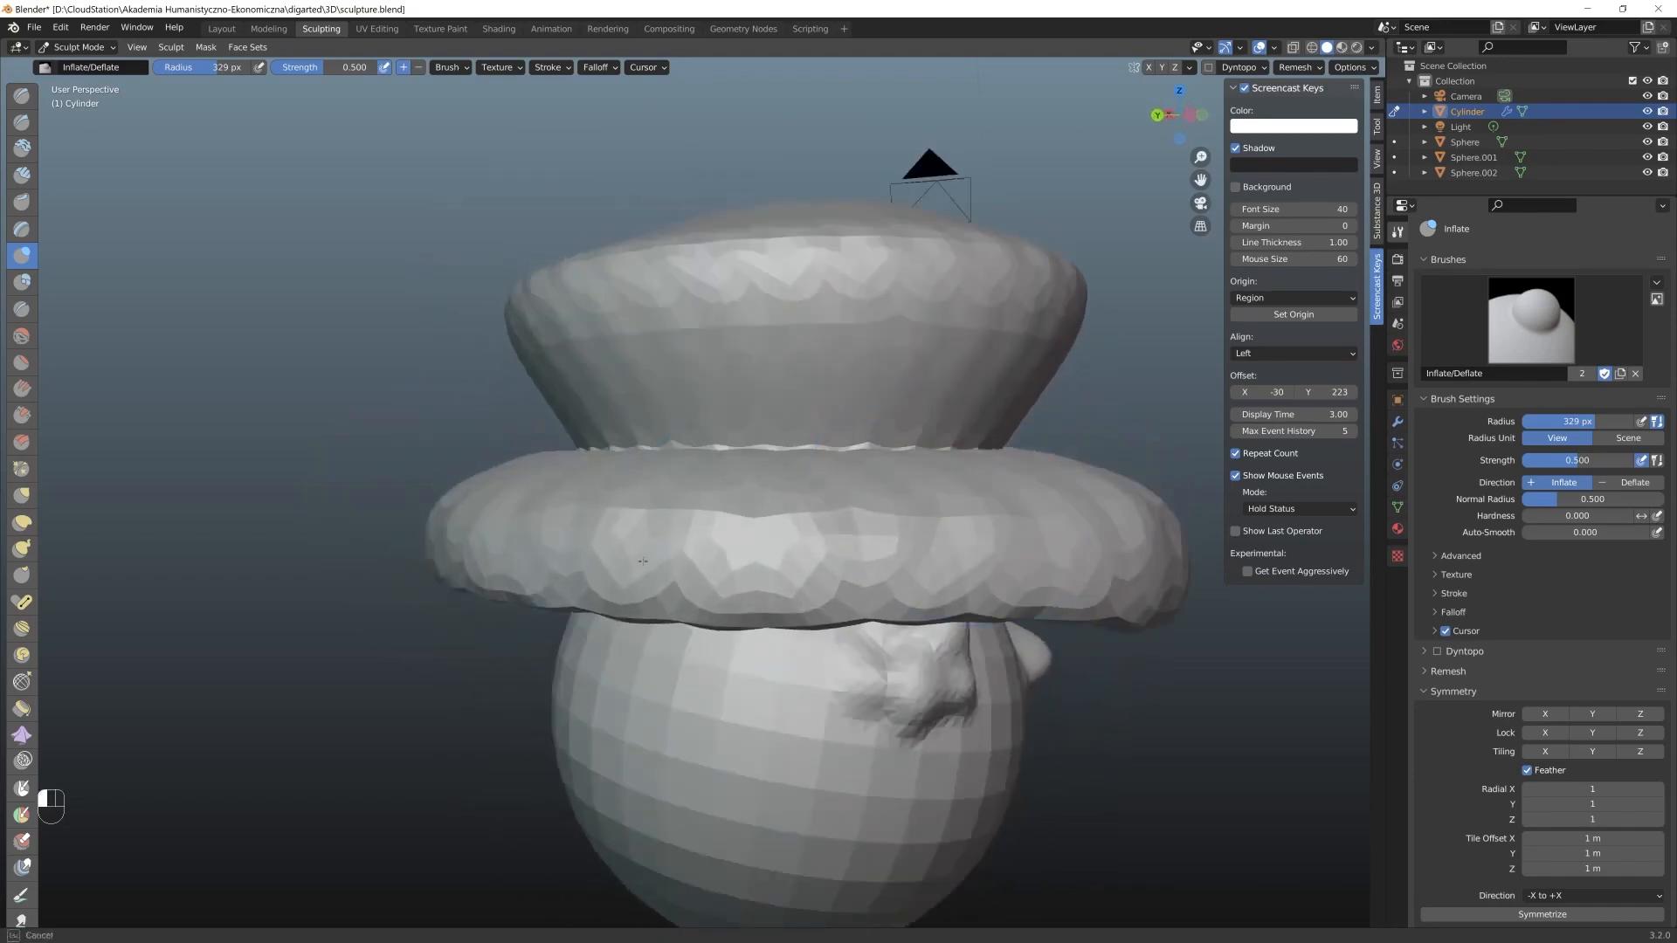
# Select the whole hat mesh in Edit Mode and rotate it with proportional editing off to tilt it on the head
pyautogui.press('Tab')
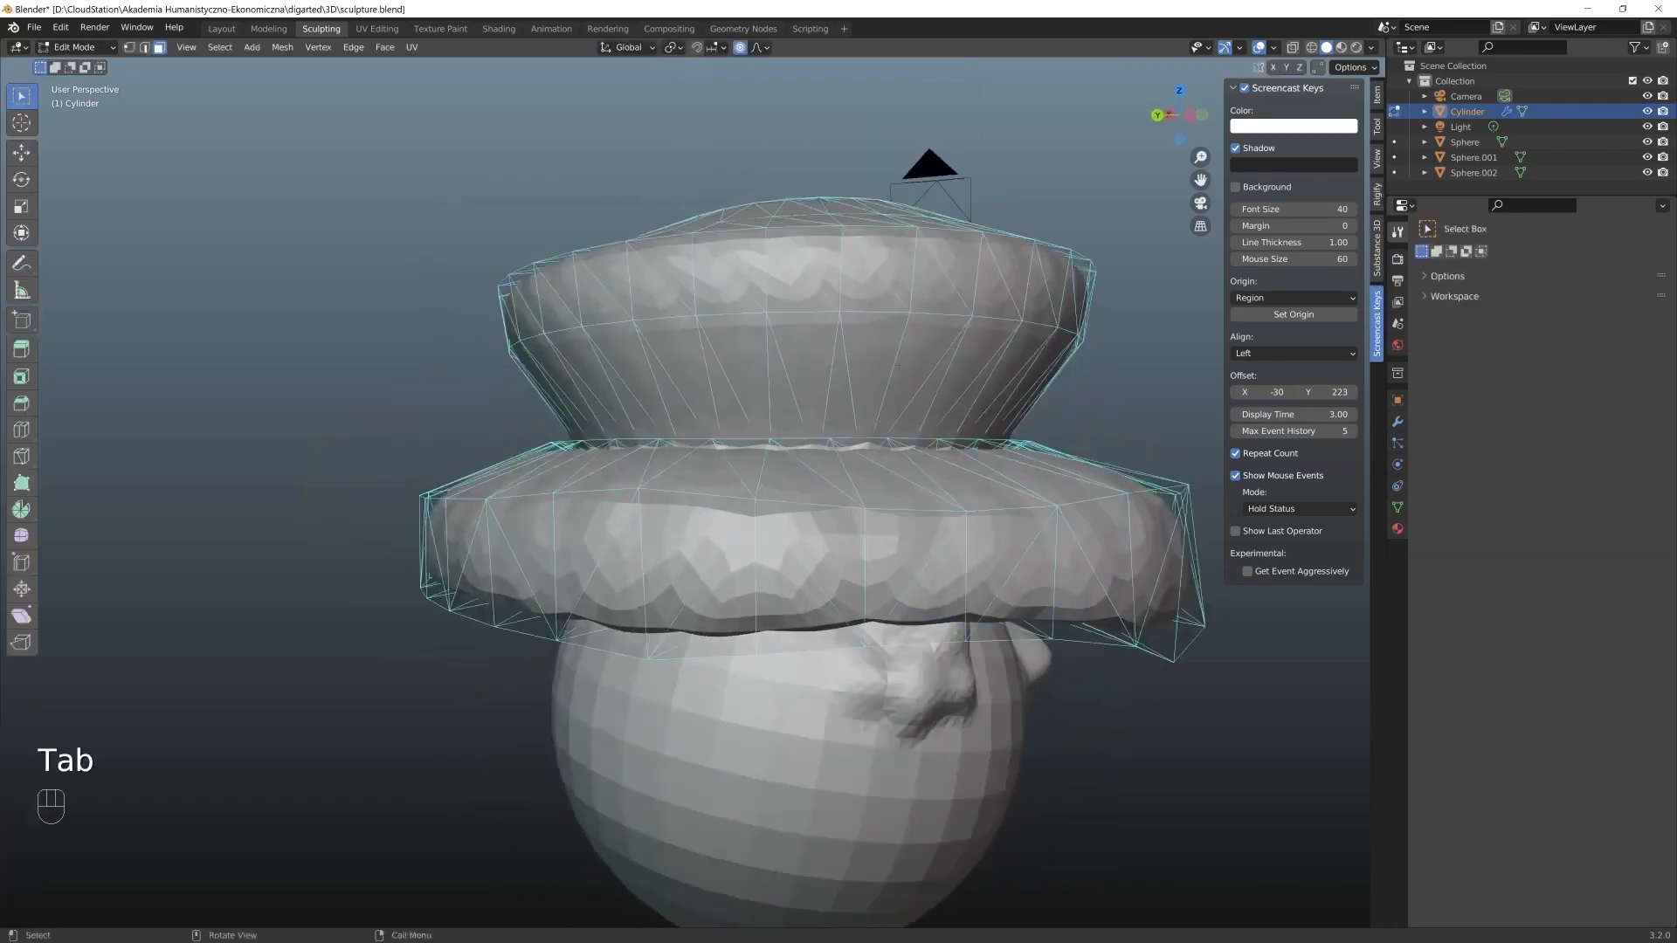
pyautogui.press('r')
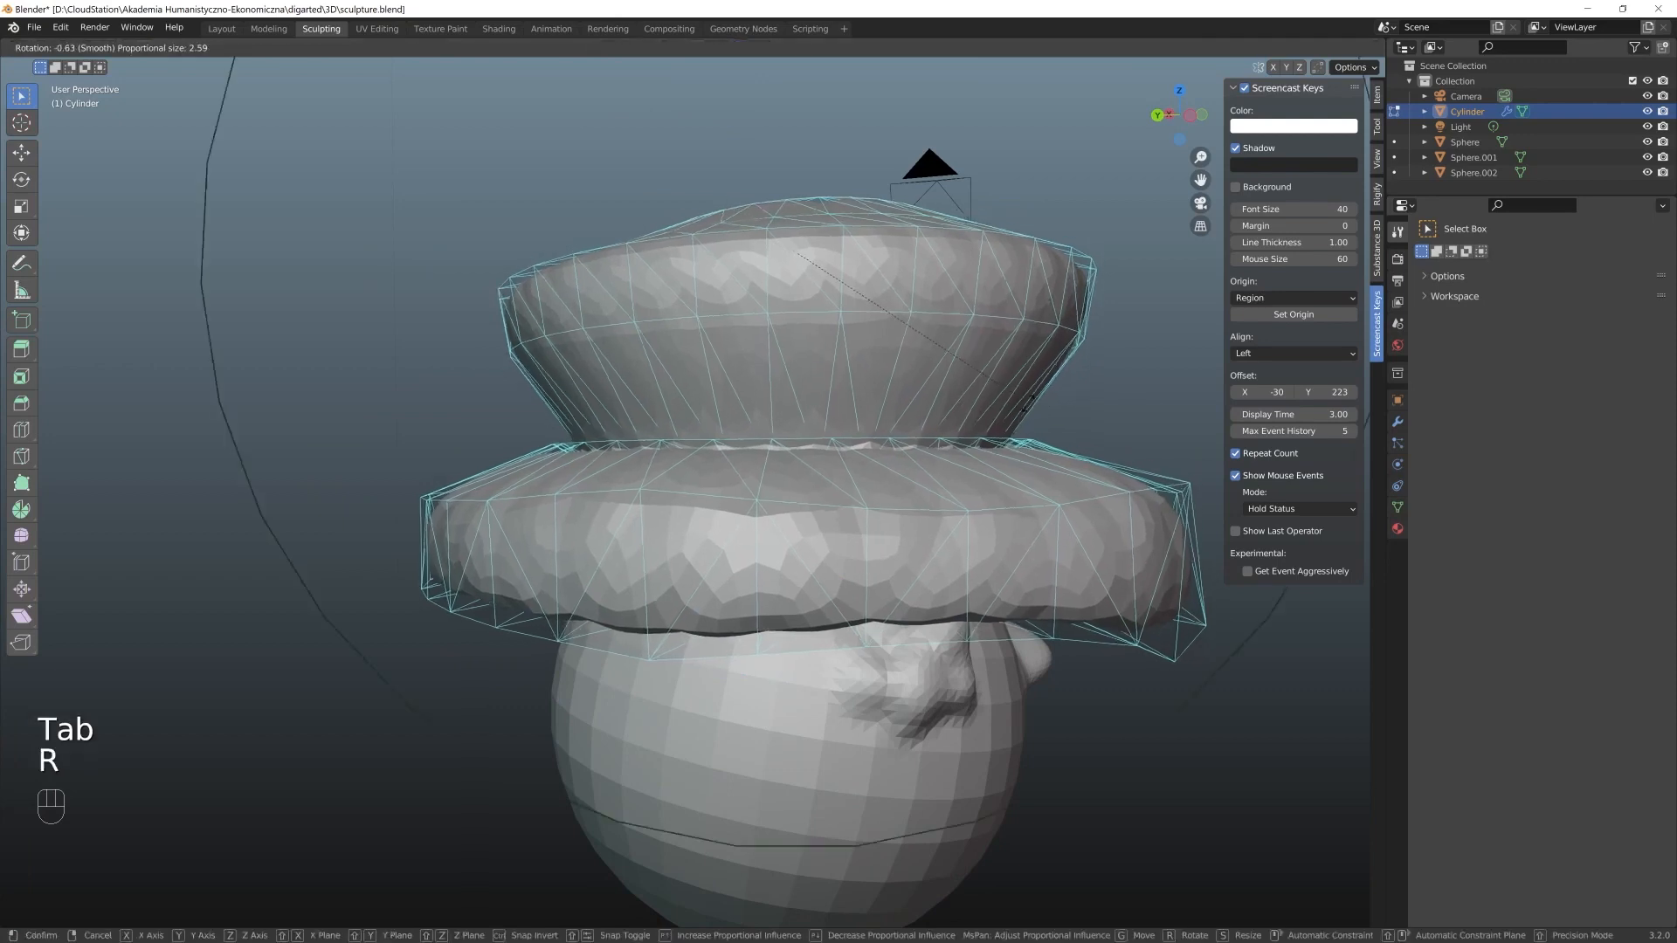
pyautogui.rightClick(1029, 403)
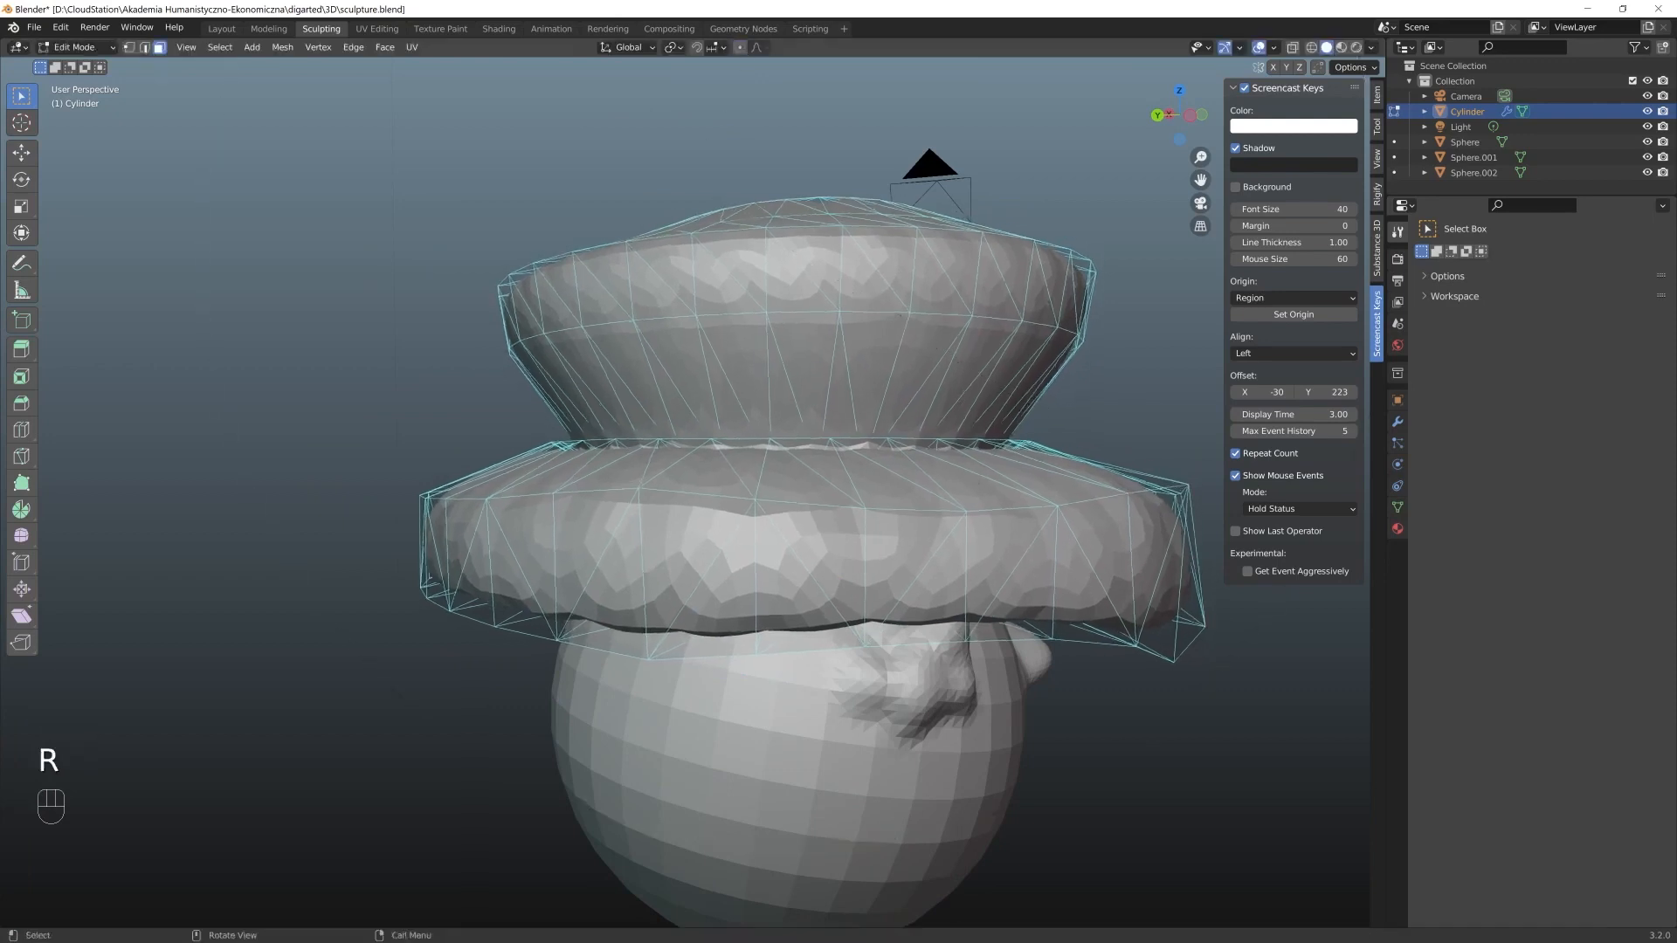
pyautogui.press('a')
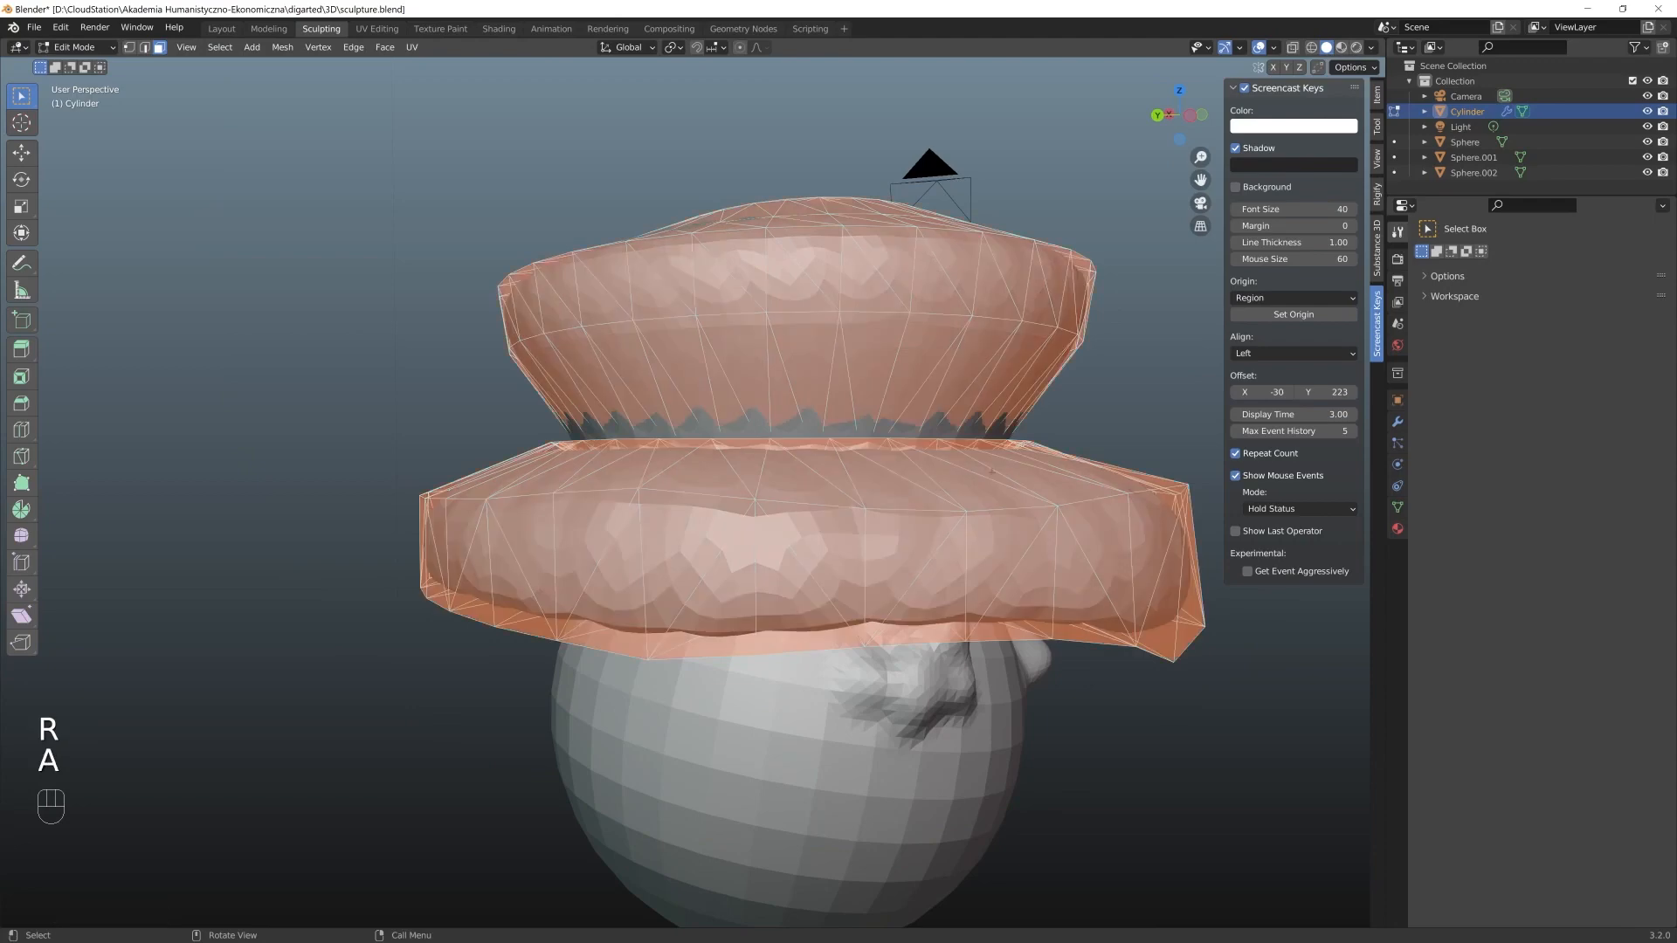
pyautogui.press('r')
pyautogui.click(1013, 455)
# Lower the tilted hat about 0.186 m along Z and shift it along X to sit over the head
pyautogui.moveTo(1013, 456); pyautogui.dragTo(786, 433, button='middle')
pyautogui.press('g')
pyautogui.press('z')
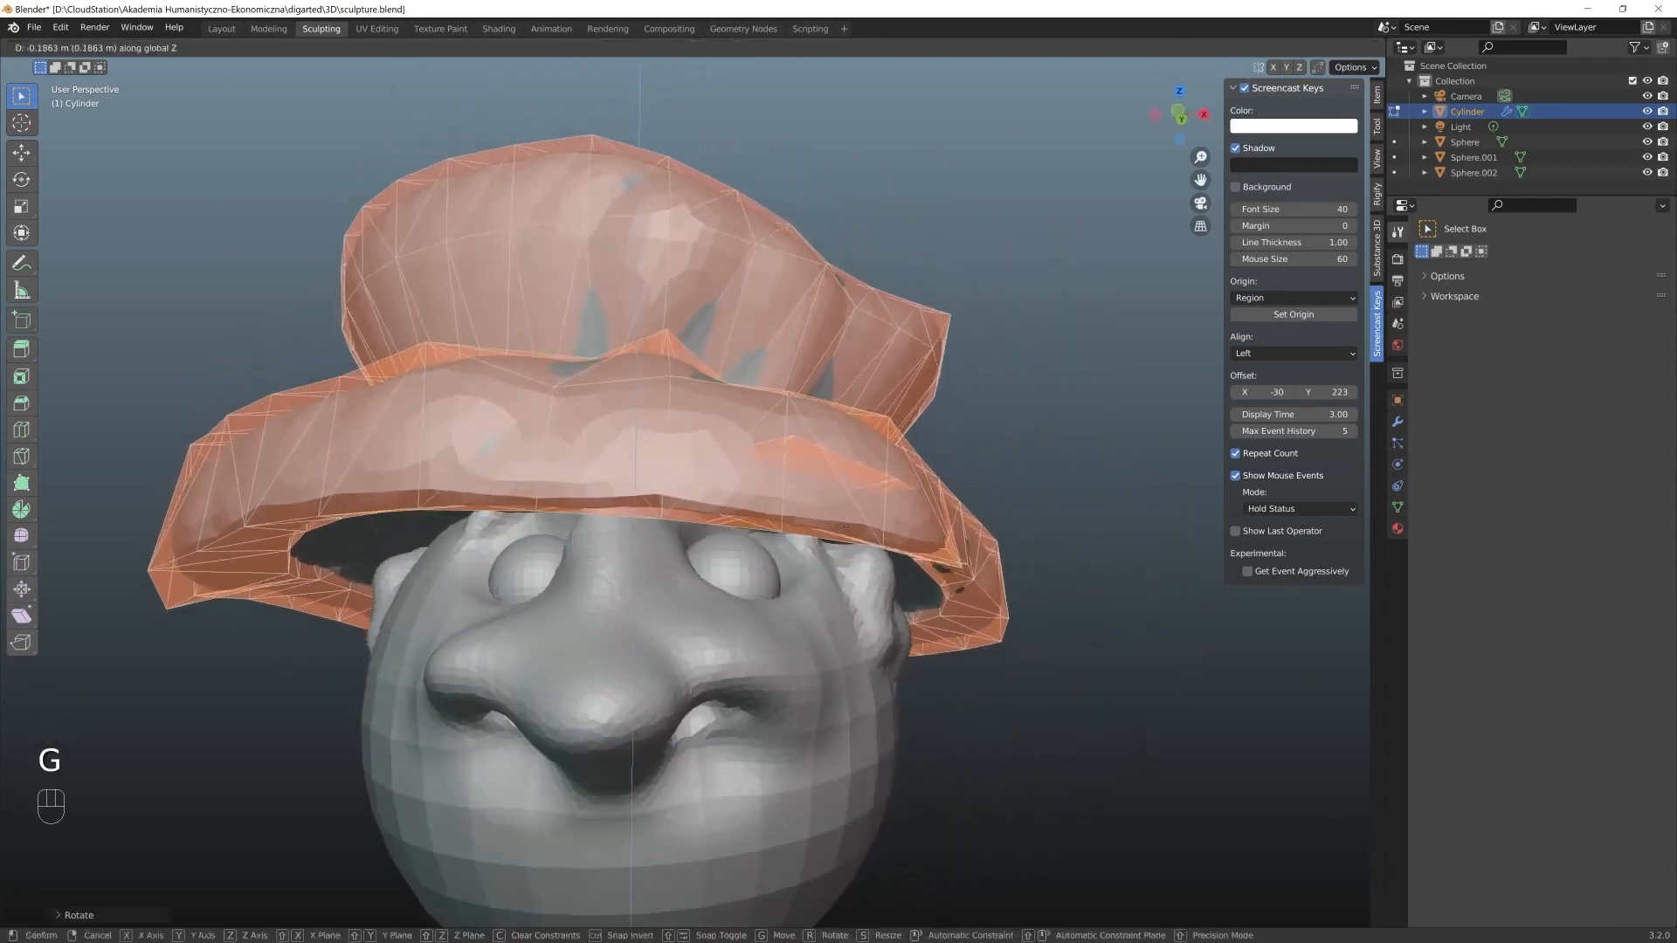
pyautogui.click(844, 527)
pyautogui.press('g')
pyautogui.press('x')
pyautogui.click(883, 544)
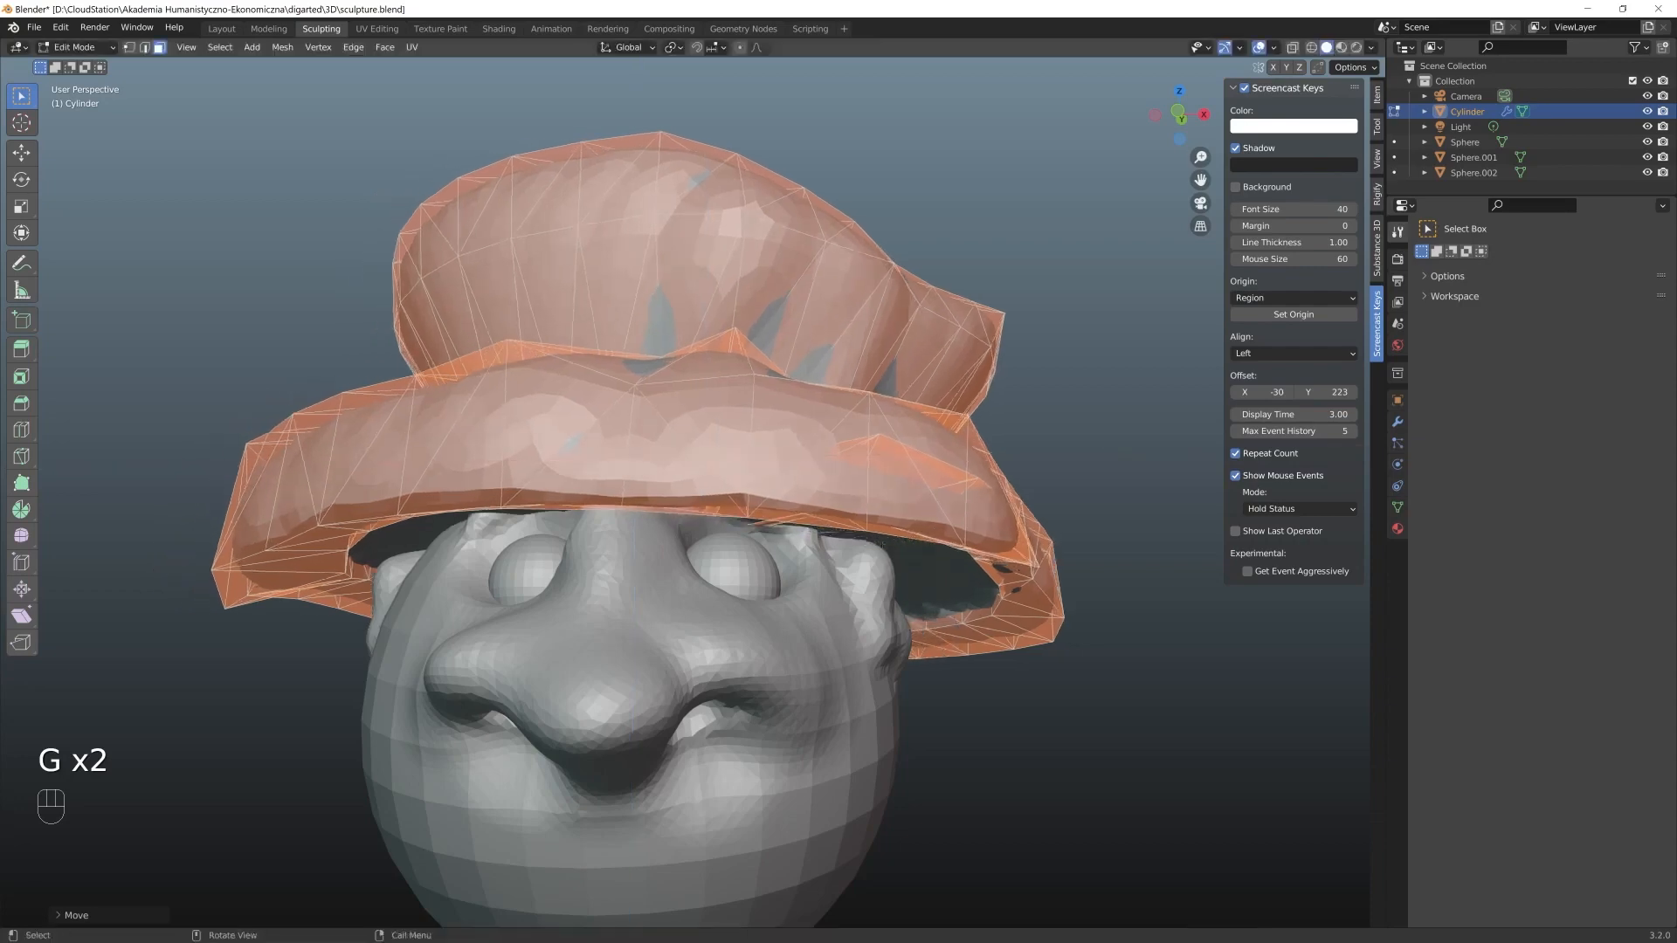
# Readjust the hat's height along Z to fit the head from the side and return to Sculpt Mode
pyautogui.moveTo(882, 543); pyautogui.dragTo(756, 464, button='middle')
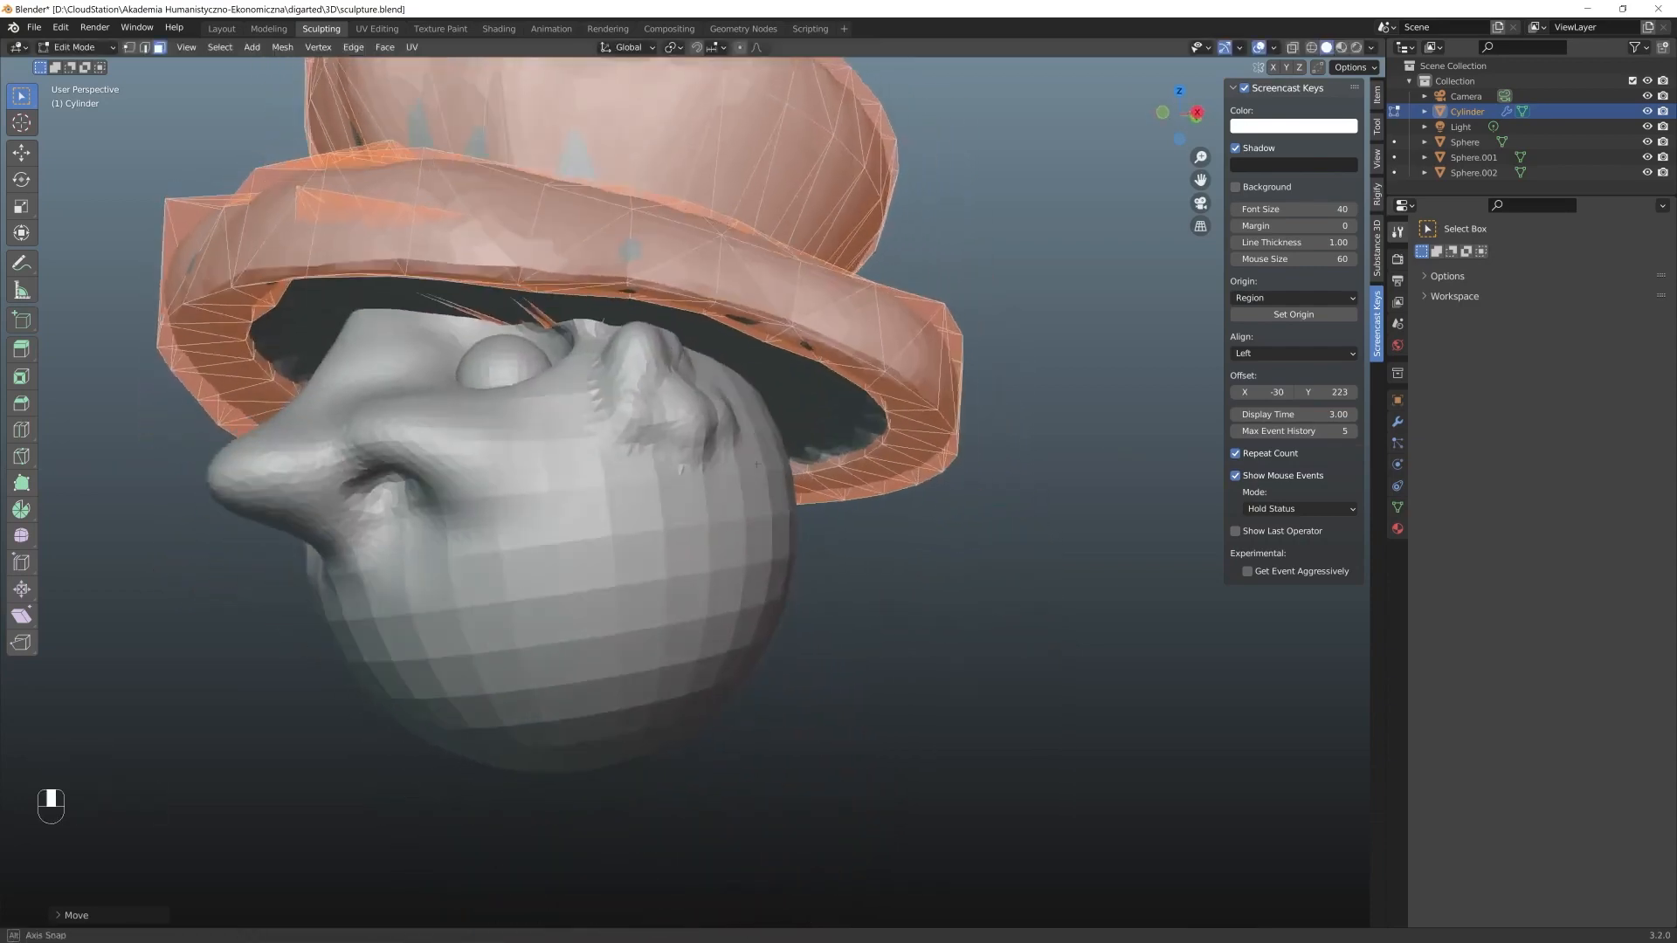
pyautogui.press('g')
pyautogui.press('z')
pyautogui.click(753, 443)
pyautogui.moveTo(445, 428); pyautogui.dragTo(546, 455, button='middle')
pyautogui.press('Tab')
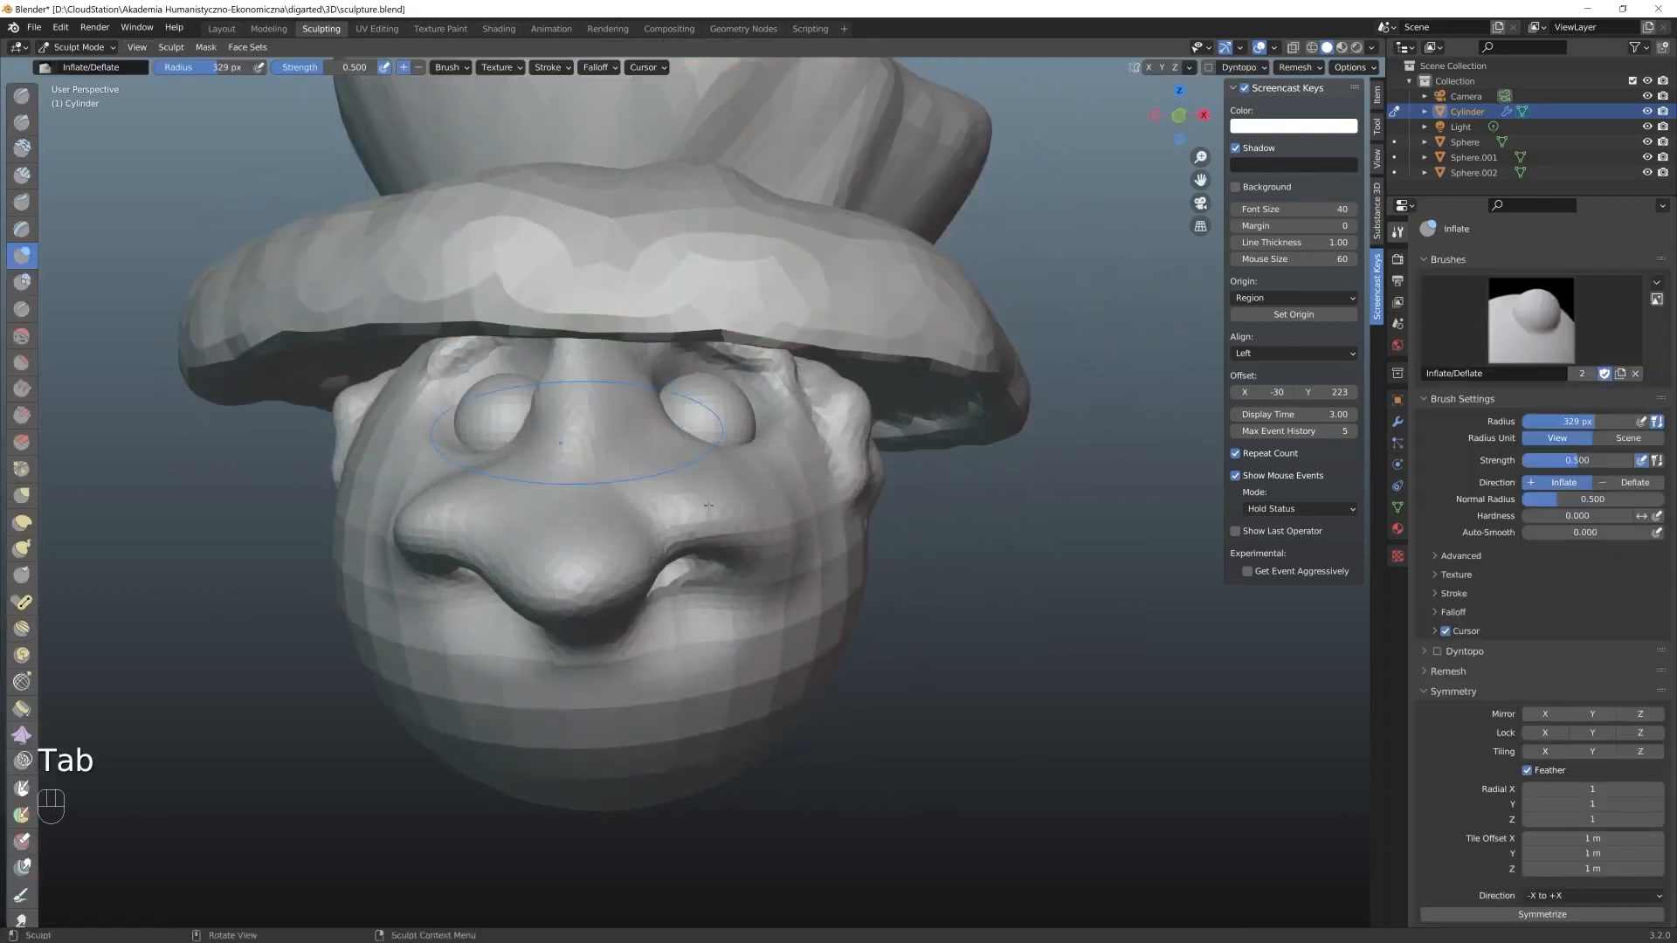
# Save the file
pyautogui.moveTo(952, 668); pyautogui.dragTo(1039, 661, button='middle')
pyautogui.moveTo(869, 661)
pyautogui.mouseDown(button='middle')
pyautogui.moveTo(880, 601)
pyautogui.moveTo(805, 639)
pyautogui.moveTo(721, 563)
pyautogui.moveTo(825, 602)
pyautogui.moveTo(733, 606)
pyautogui.moveTo(889, 515)
pyautogui.mouseUp(button='middle')
pyautogui.hotkey('ctrl', 's')
pyautogui.press('Tab')
pyautogui.click(614, 695)
pyautogui.press('Tab')
pyautogui.press('Tab')
pyautogui.press('Tab')
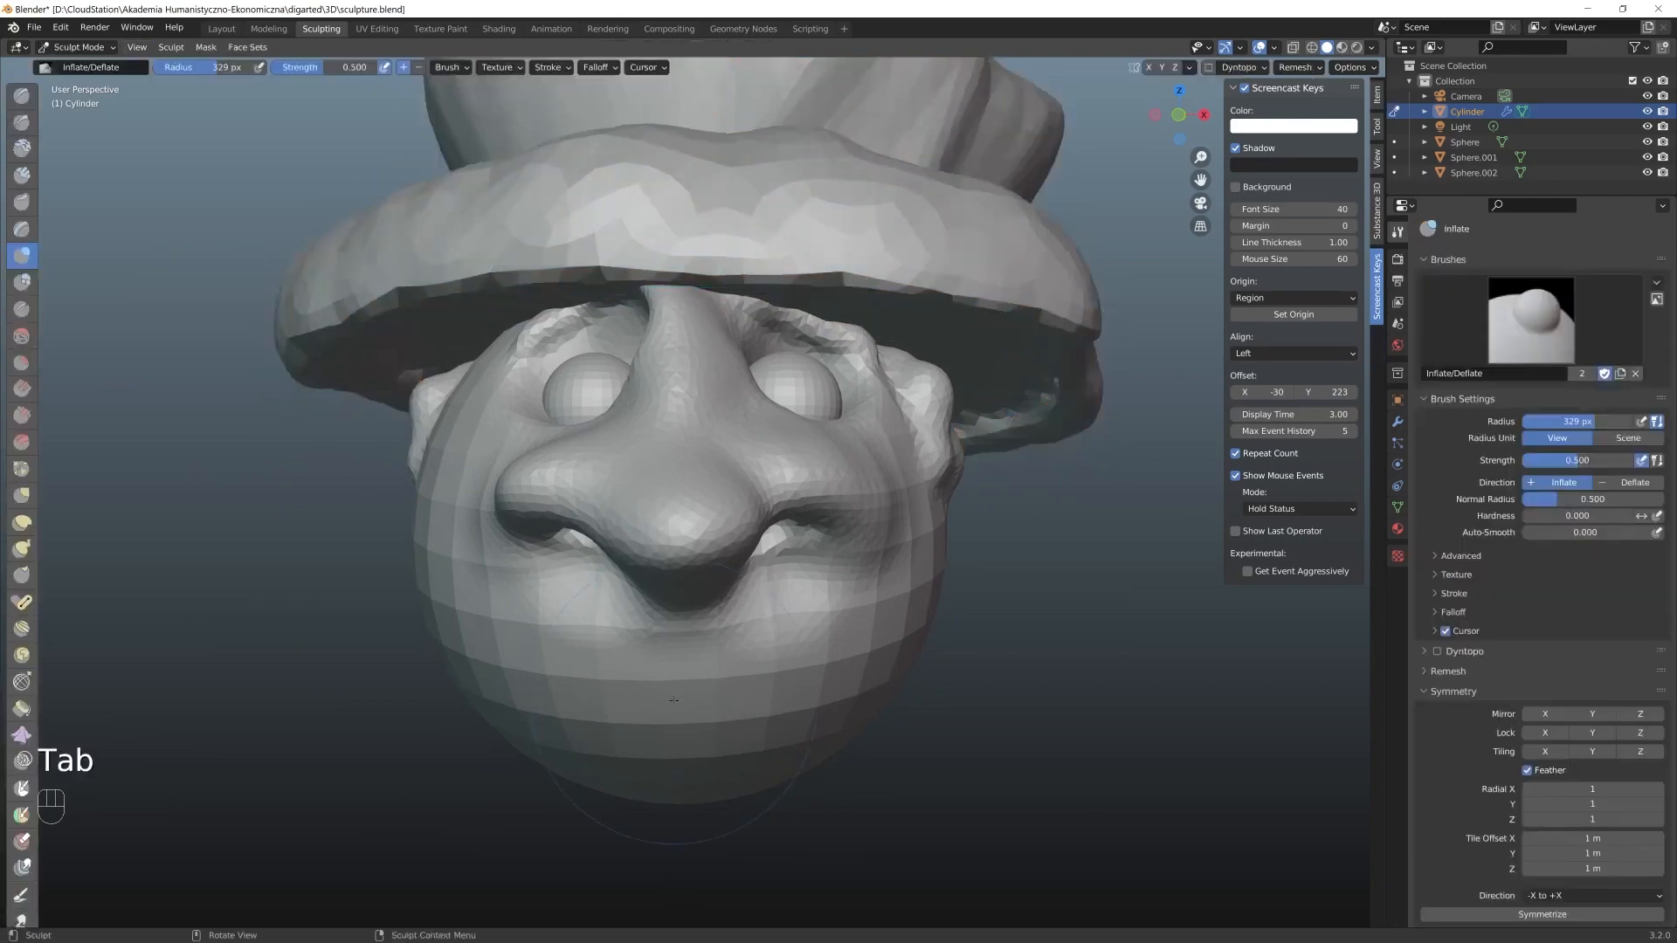
pyautogui.press('Tab')
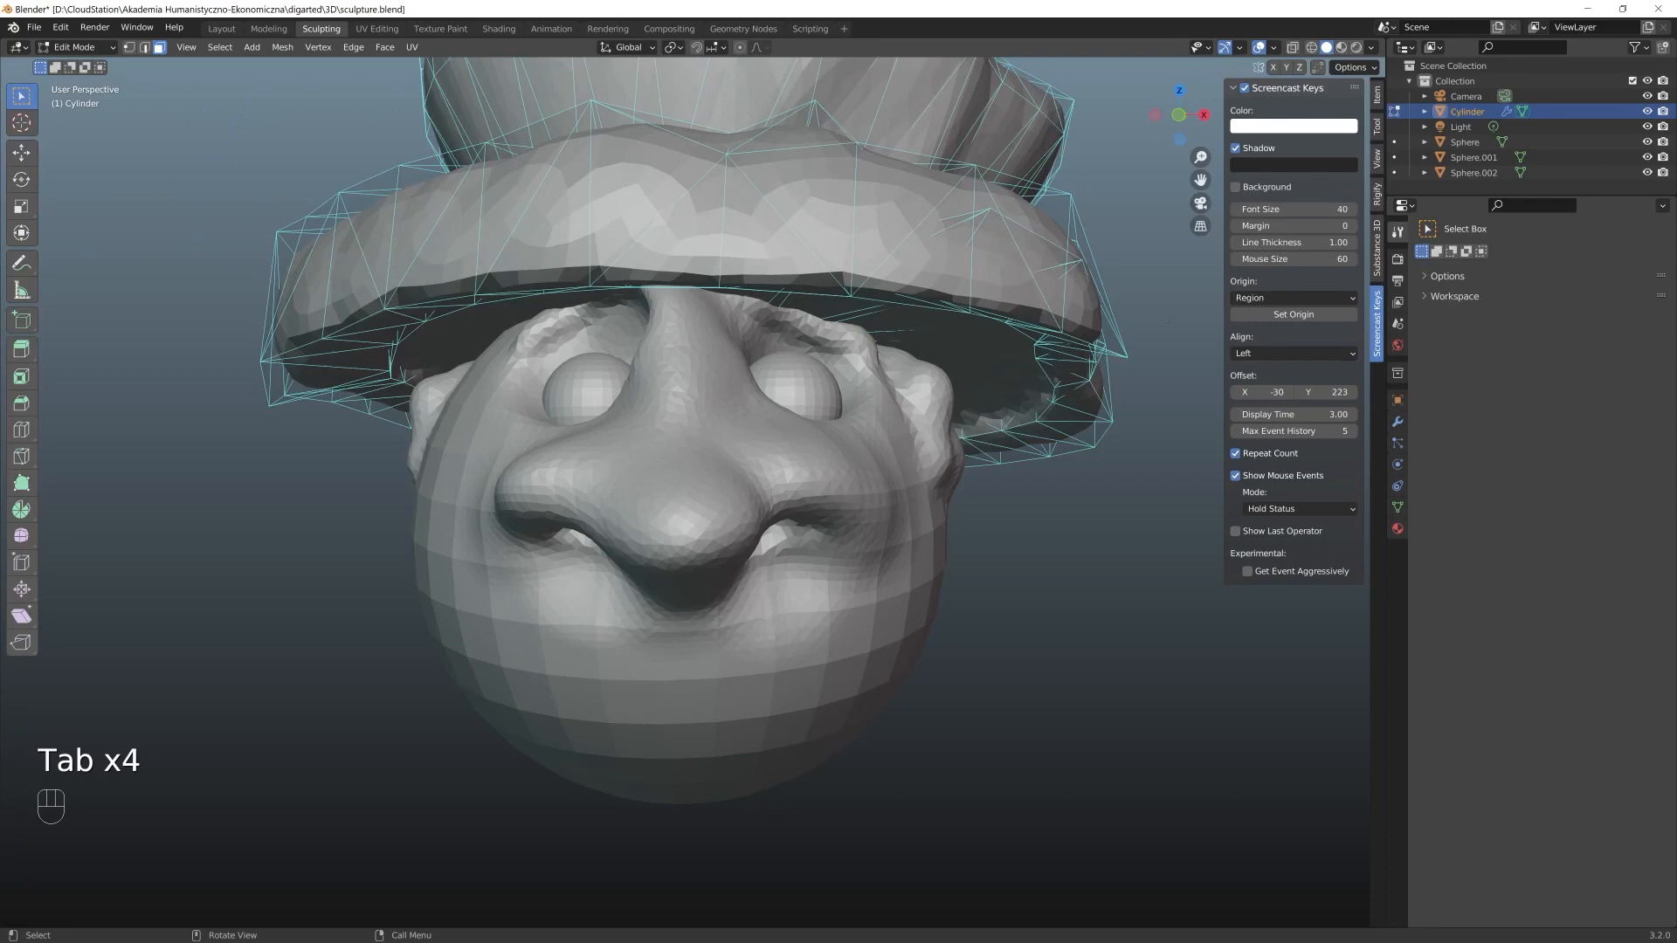
pyautogui.press('Tab')
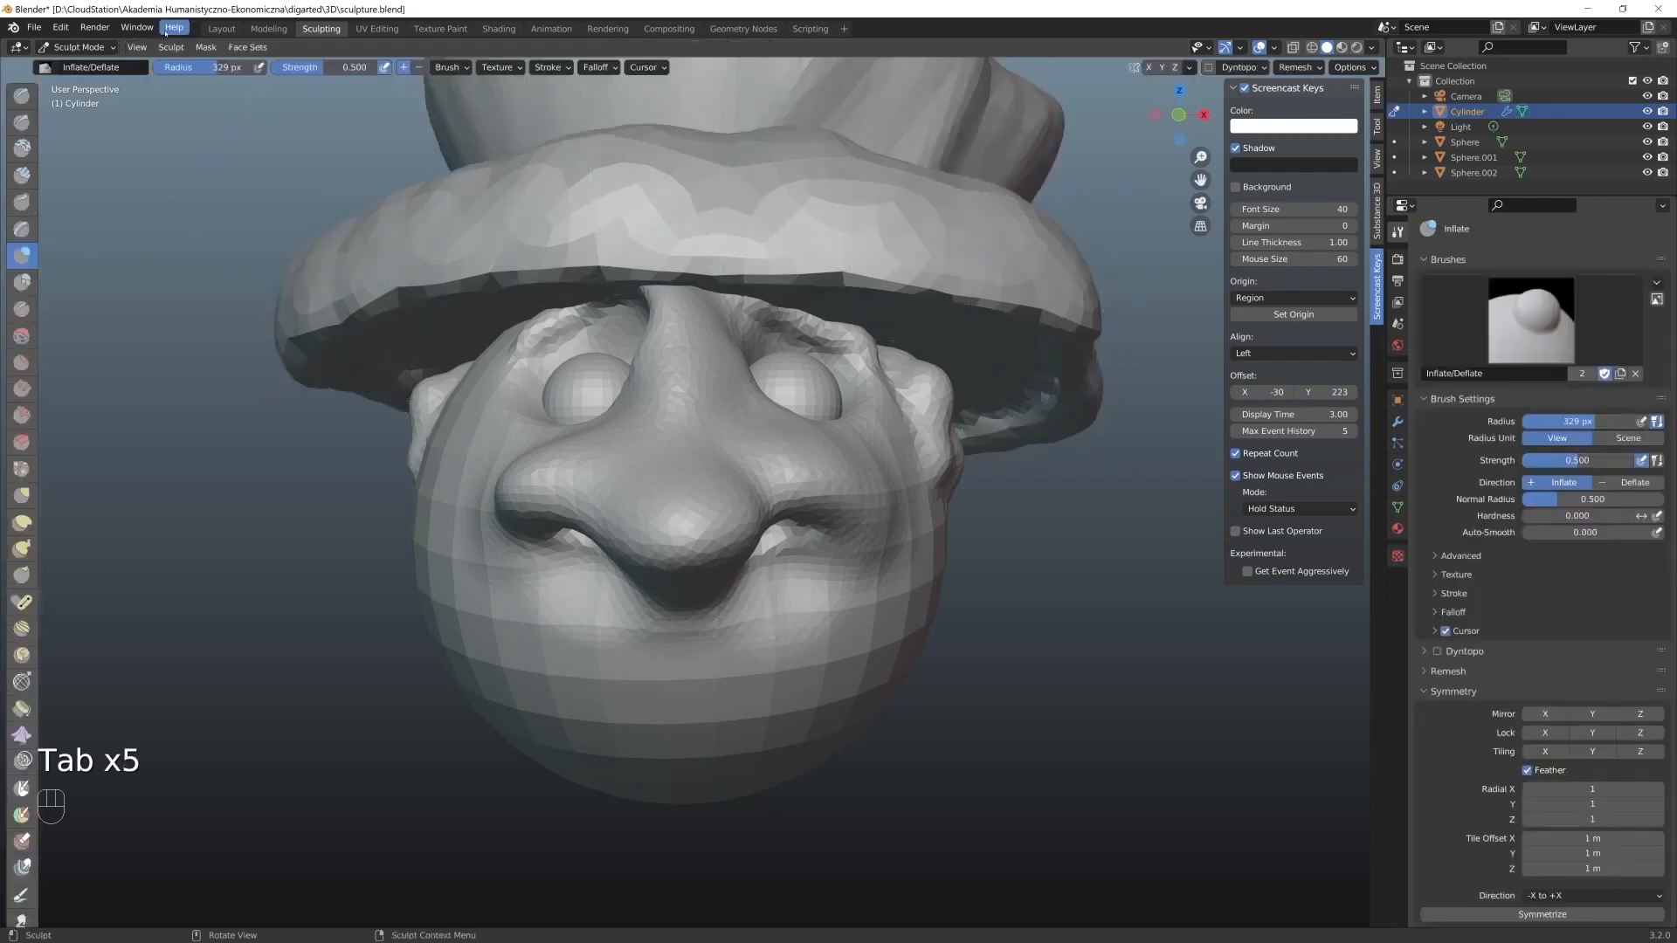
# Select the head sphere in the Layout workspace and bring it into Sculpt Mode in the Sculpting workspace
pyautogui.click(223, 31)
pyautogui.click(666, 699)
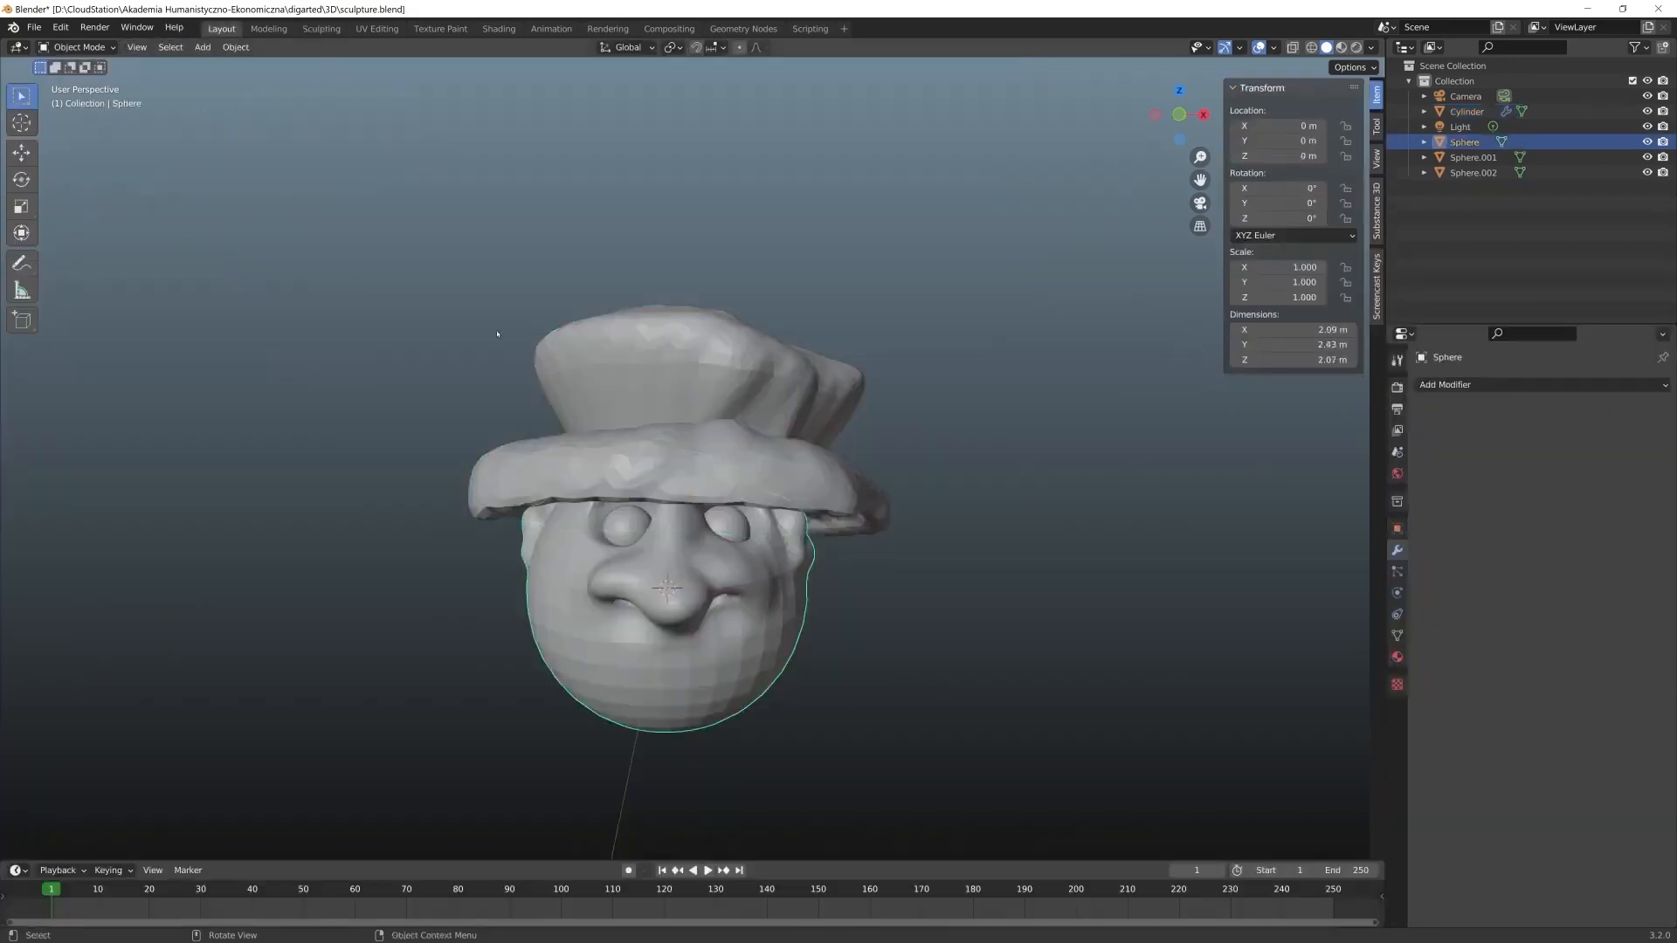
pyautogui.press('Tab')
pyautogui.press('Tab')
pyautogui.click(319, 29)
pyautogui.moveTo(697, 760)
pyautogui.mouseDown(button='middle')
pyautogui.moveTo(701, 718)
pyautogui.moveTo(749, 723)
pyautogui.moveTo(759, 661)
pyautogui.mouseUp(button='middle')
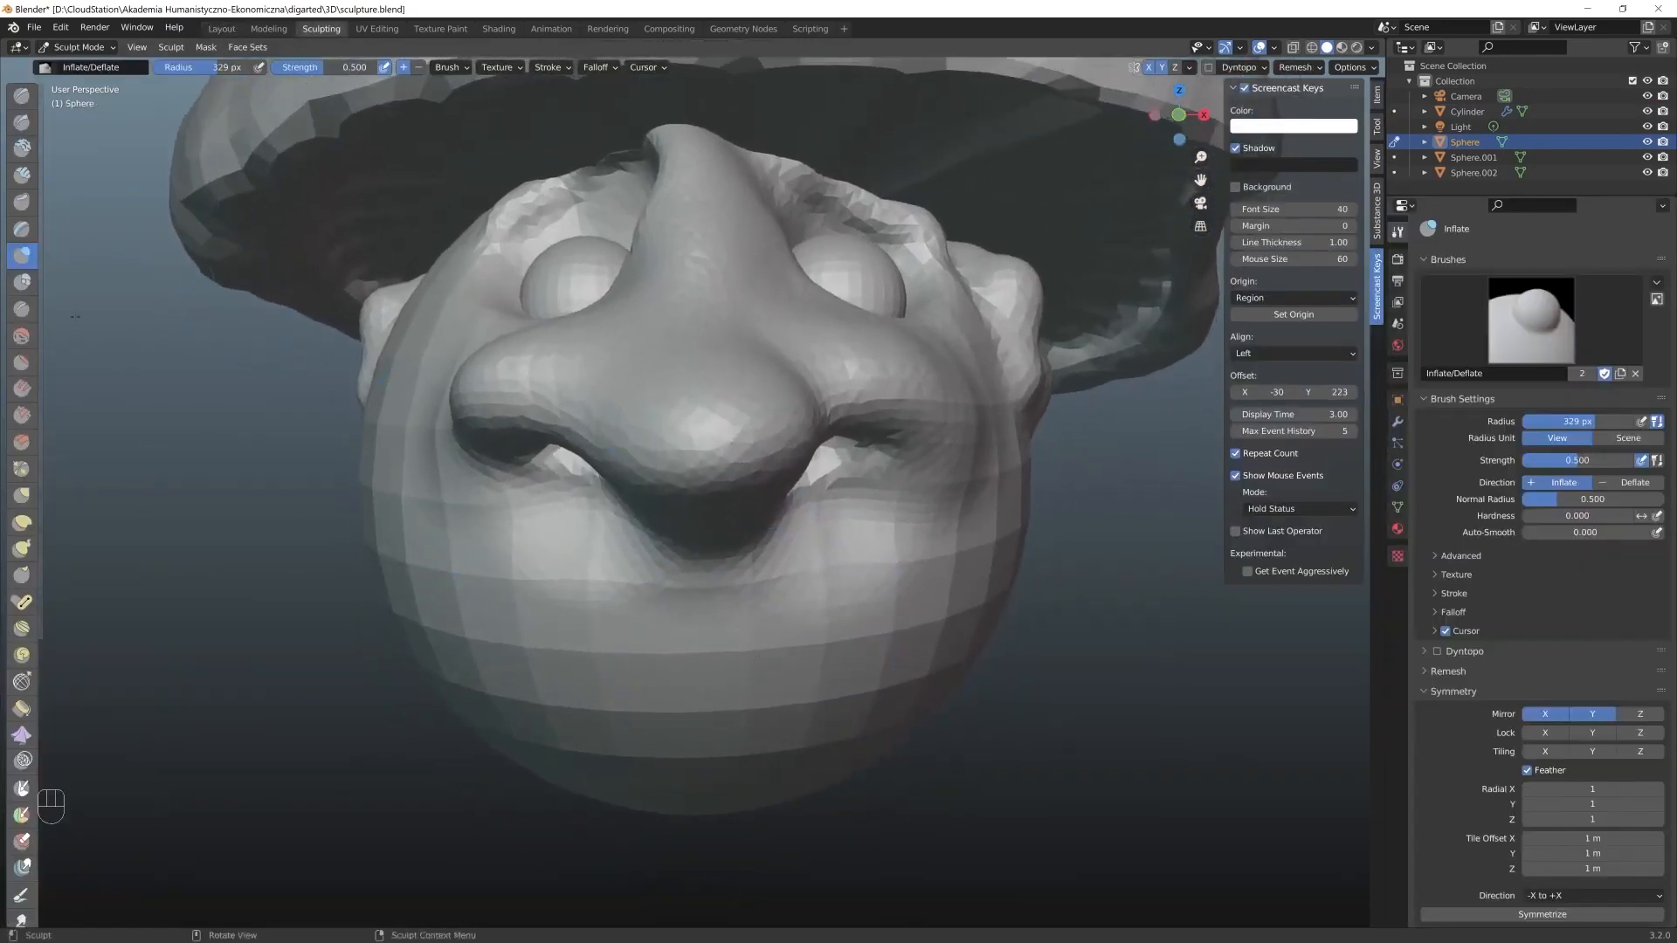
# Shape a mouth below the nose with the Grab brush at 172 px radius and X and Y mirroring off
pyautogui.click(22, 495)
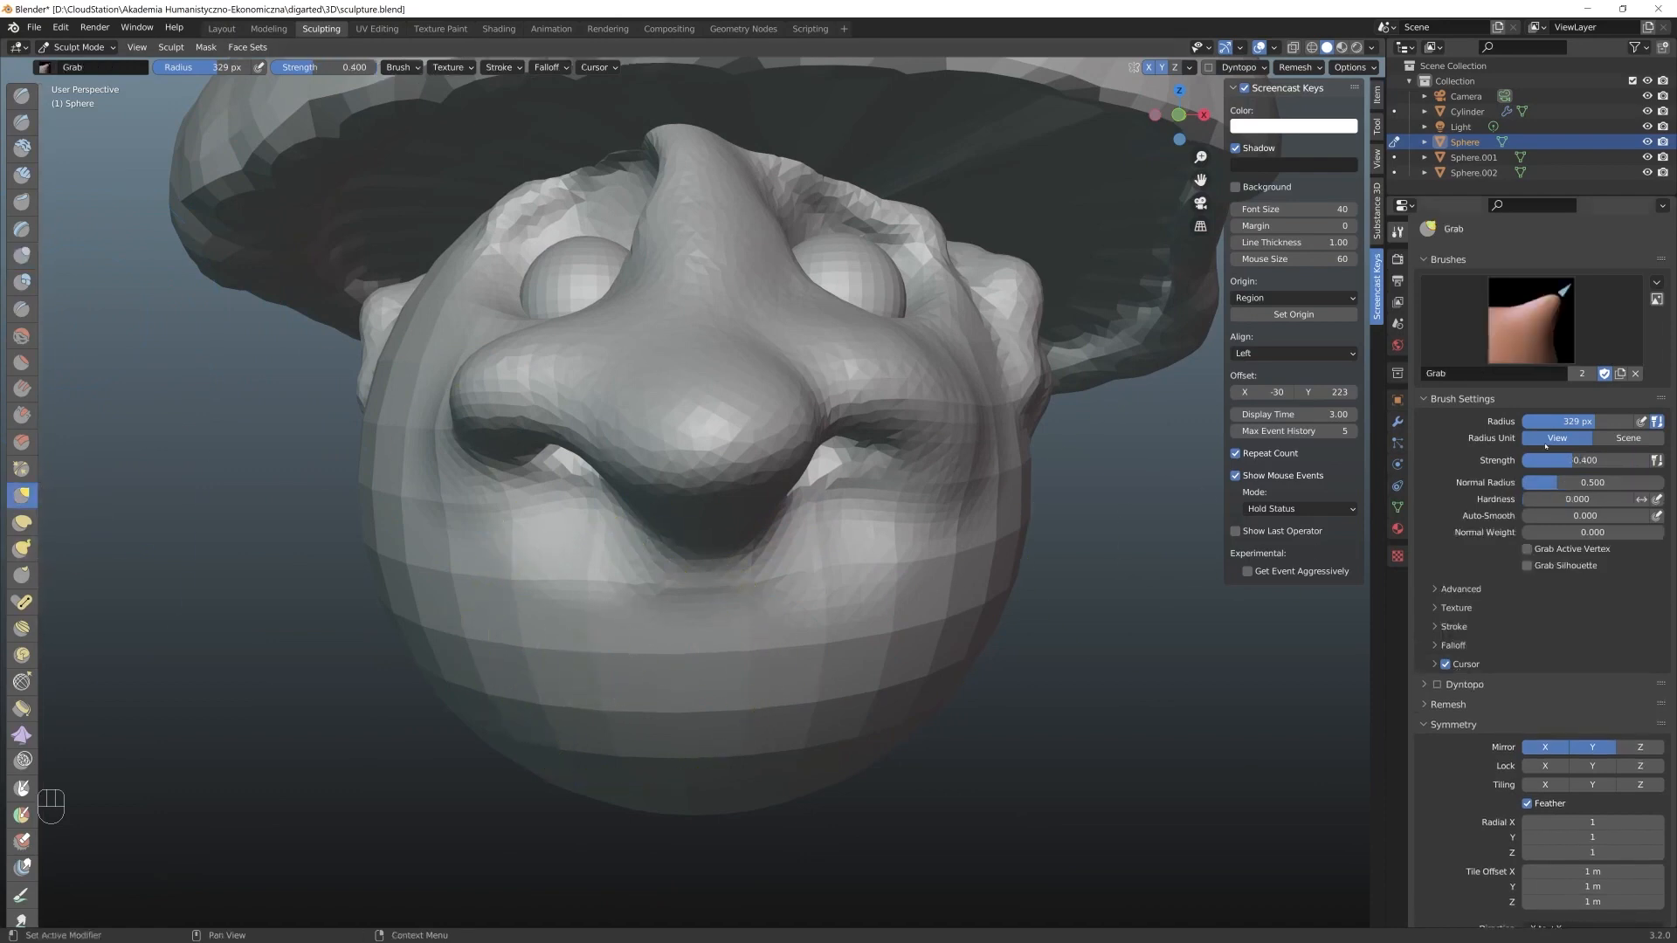
pyautogui.moveTo(592, 675)
pyautogui.mouseDown()
pyautogui.moveTo(636, 654)
pyautogui.moveTo(730, 674)
pyautogui.mouseUp()
pyautogui.hotkey('ctrl', 'z')
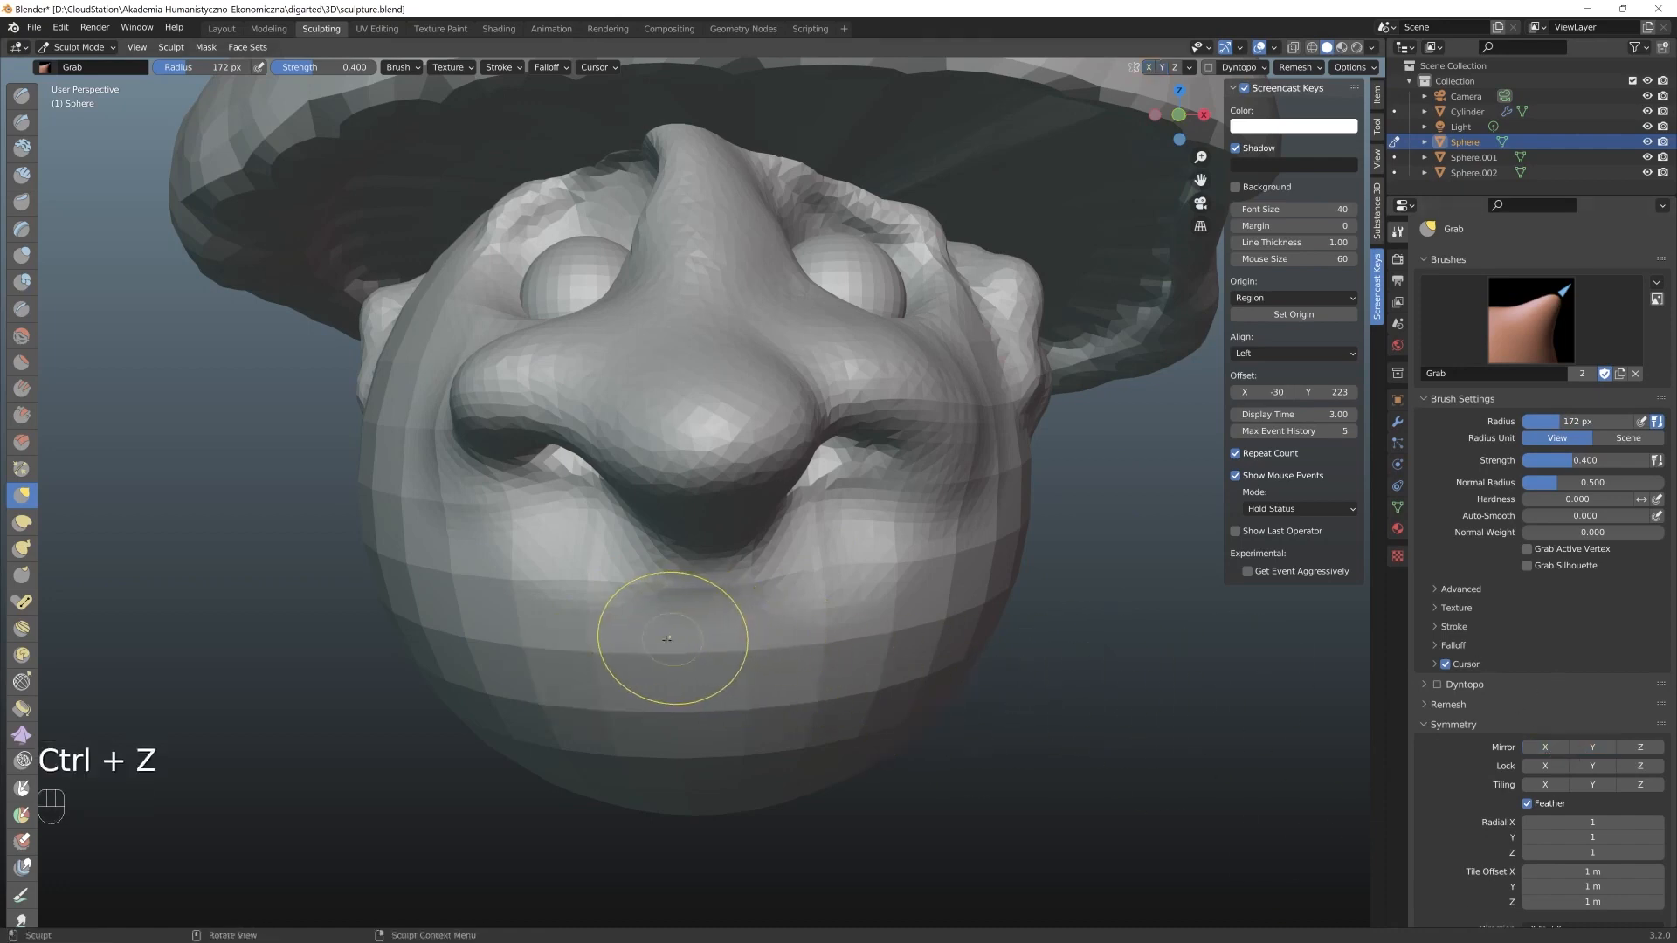
pyautogui.moveTo(670, 664)
pyautogui.mouseDown()
pyautogui.moveTo(644, 635)
pyautogui.moveTo(711, 620)
pyautogui.moveTo(802, 639)
pyautogui.mouseUp()
pyautogui.click(1468, 687)
pyautogui.moveTo(820, 638); pyautogui.dragTo(795, 634)
pyautogui.moveTo(828, 632); pyautogui.dragTo(810, 636)
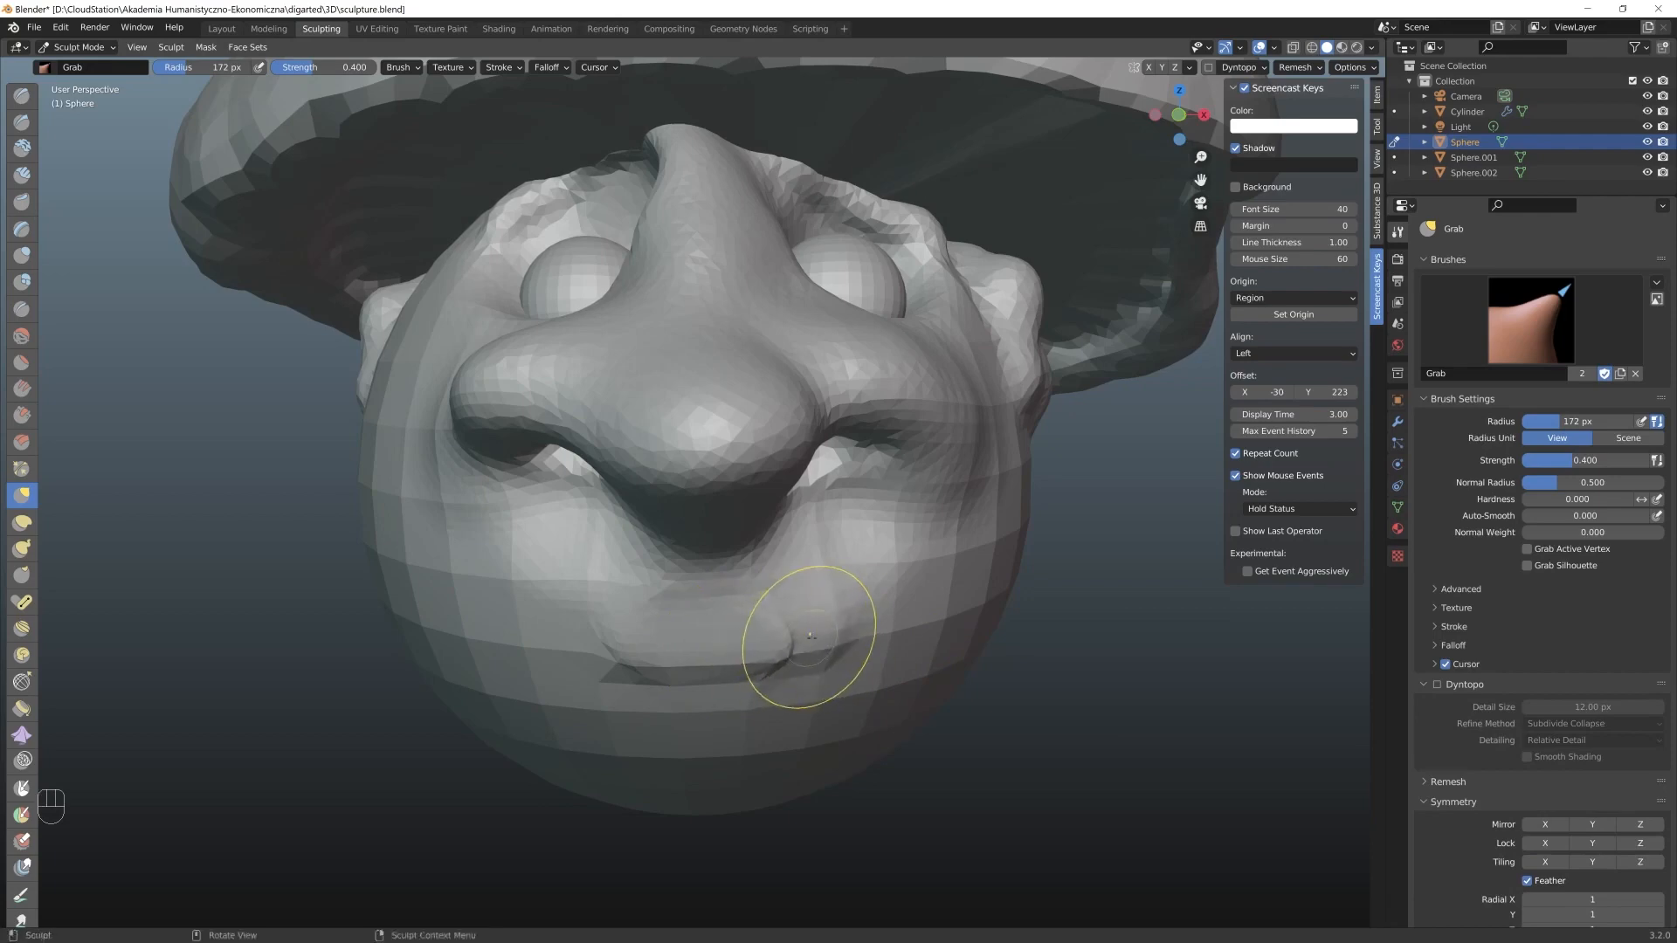
pyautogui.moveTo(639, 649); pyautogui.dragTo(912, 667, button='middle')
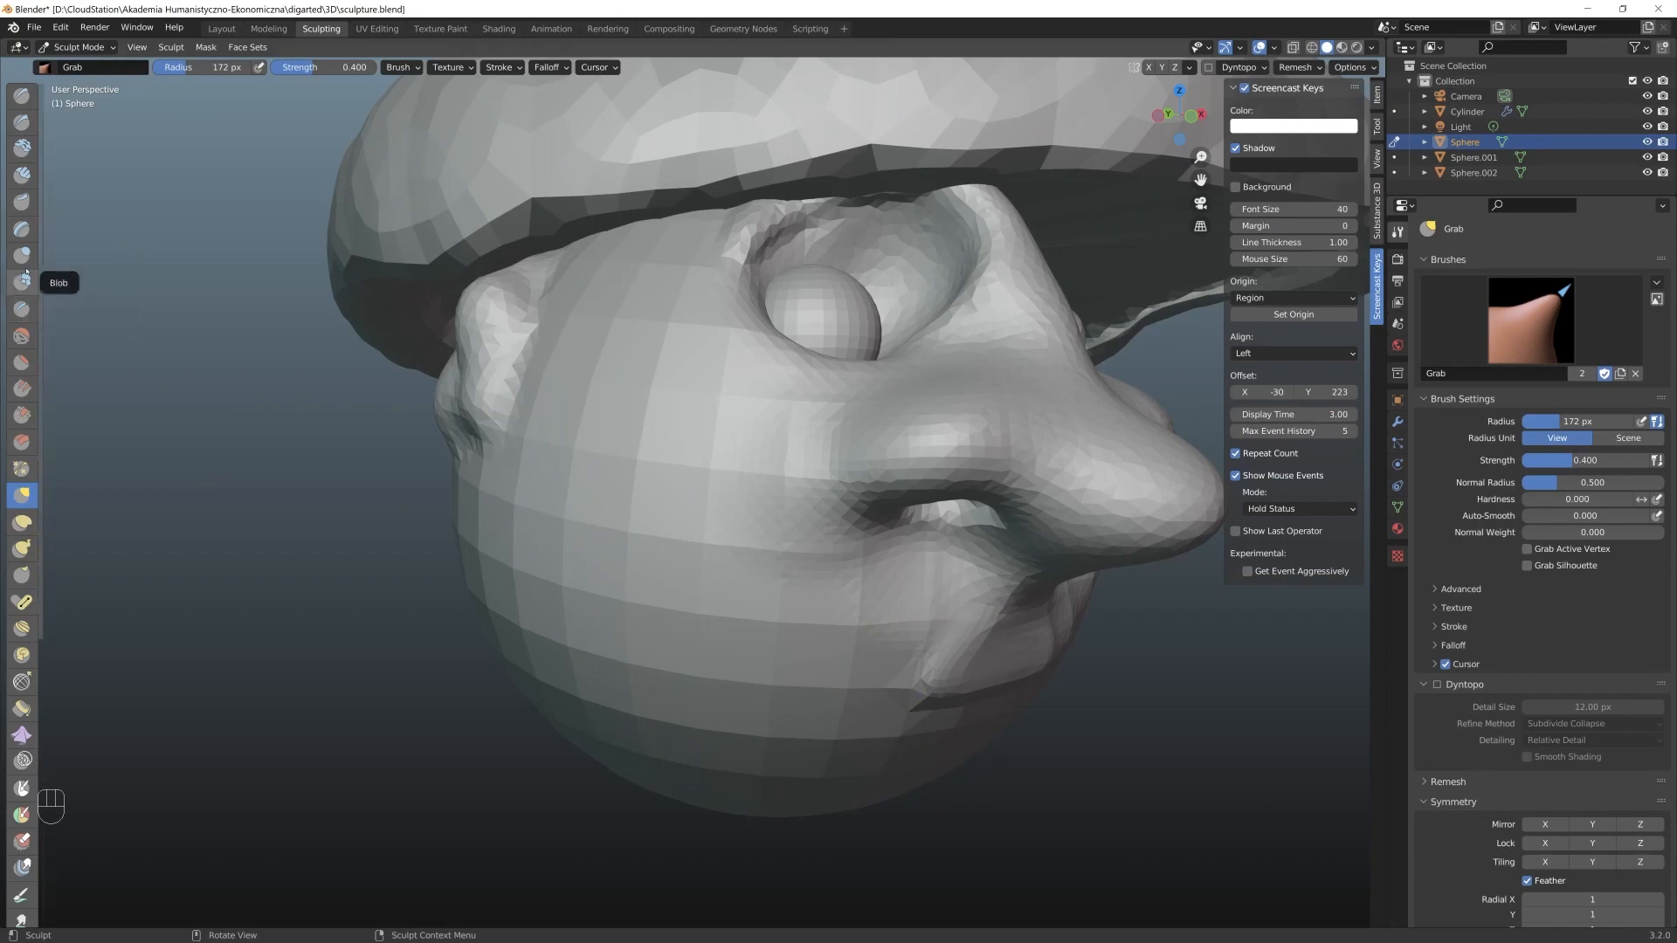
# Build up the upper lip below the nose with the Draw brush at 172 px radius and 0.708 strength
pyautogui.press('x')
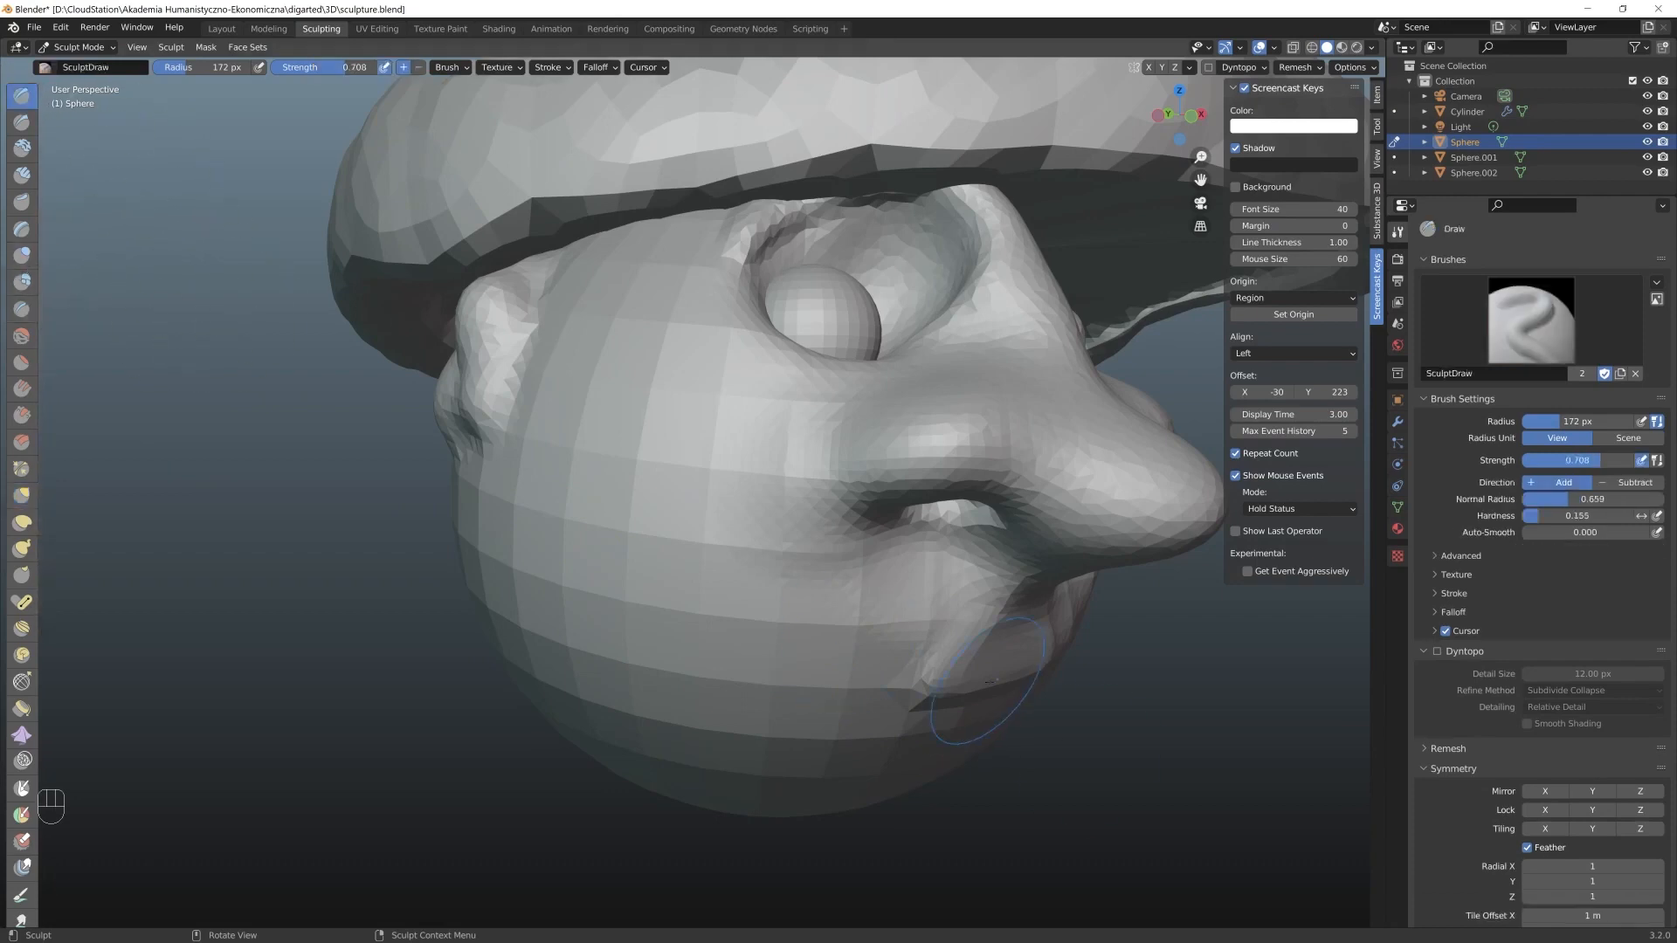
pyautogui.moveTo(987, 681); pyautogui.dragTo(767, 671, button='middle')
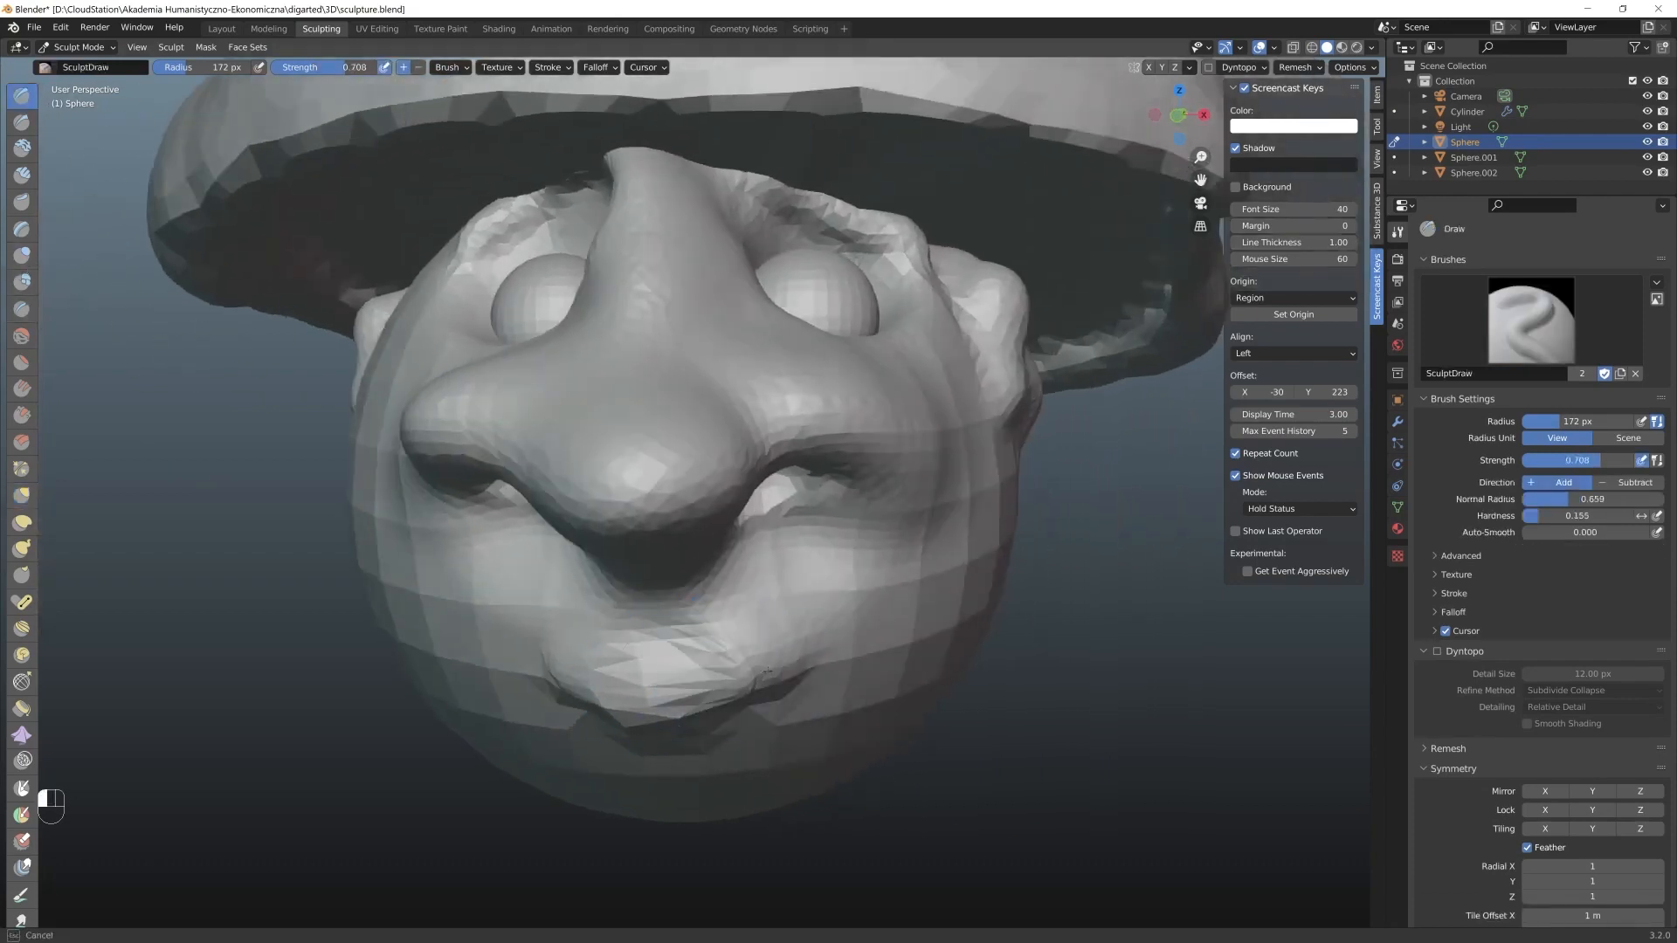
pyautogui.moveTo(767, 671)
pyautogui.mouseDown()
pyautogui.moveTo(803, 651)
pyautogui.moveTo(534, 679)
pyautogui.mouseUp()
# Enable Dyntopo and sculpt fuller, smoother upper and lower lips with the Draw brush
pyautogui.click(1436, 652)
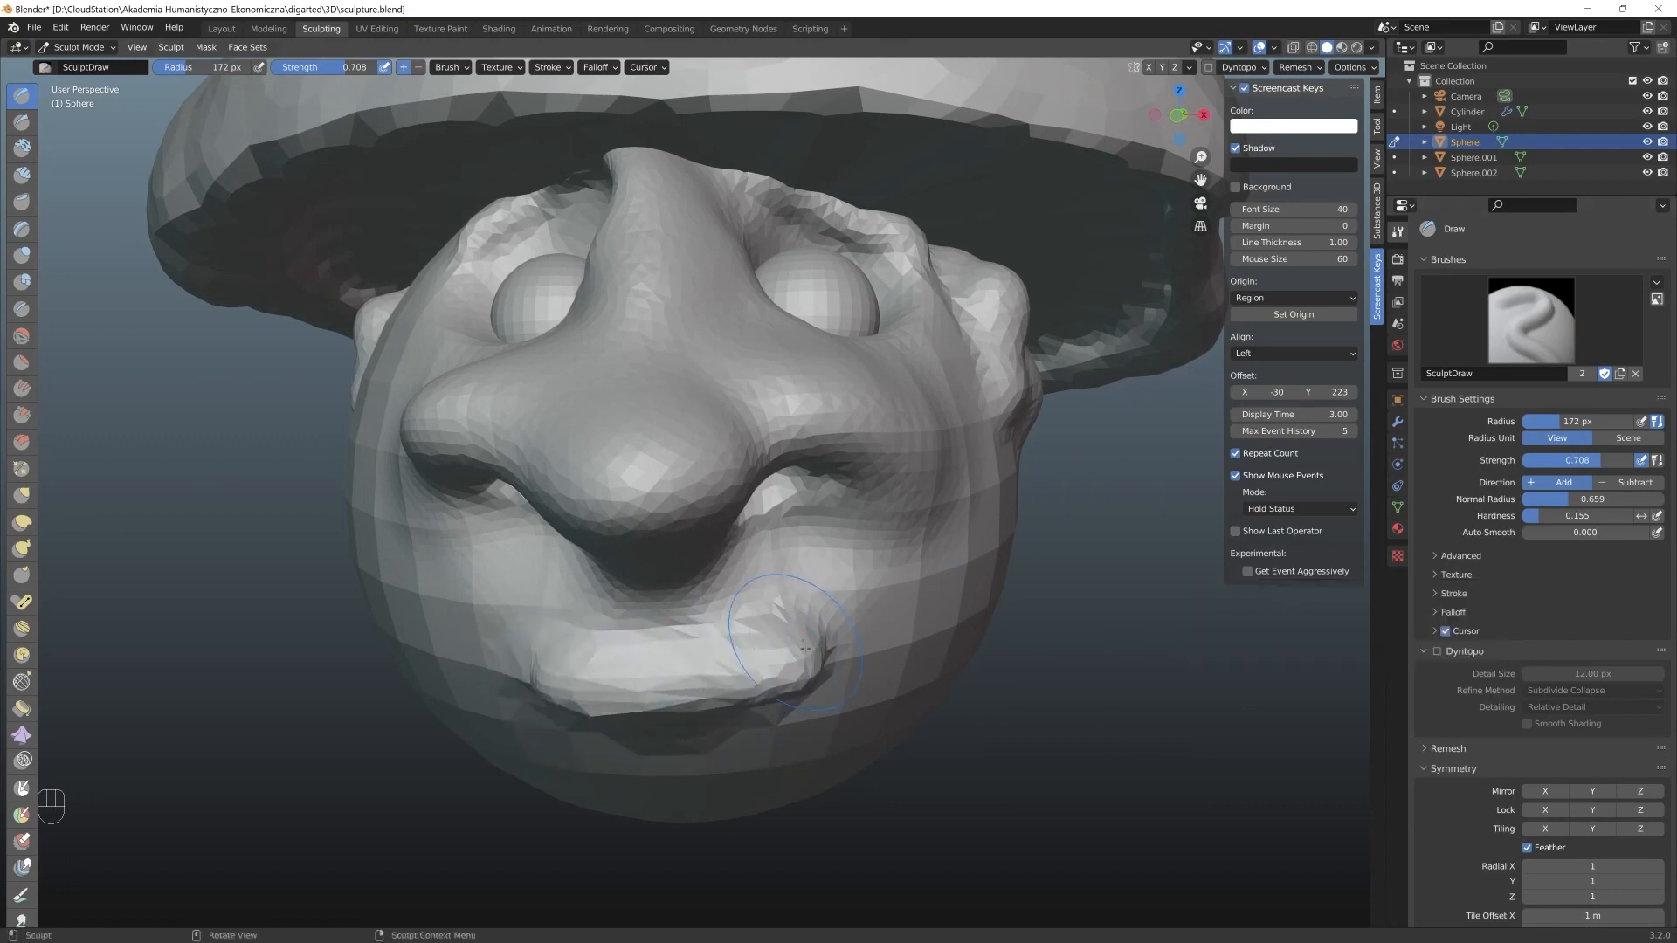
pyautogui.click(1437, 653)
pyautogui.click(1444, 654)
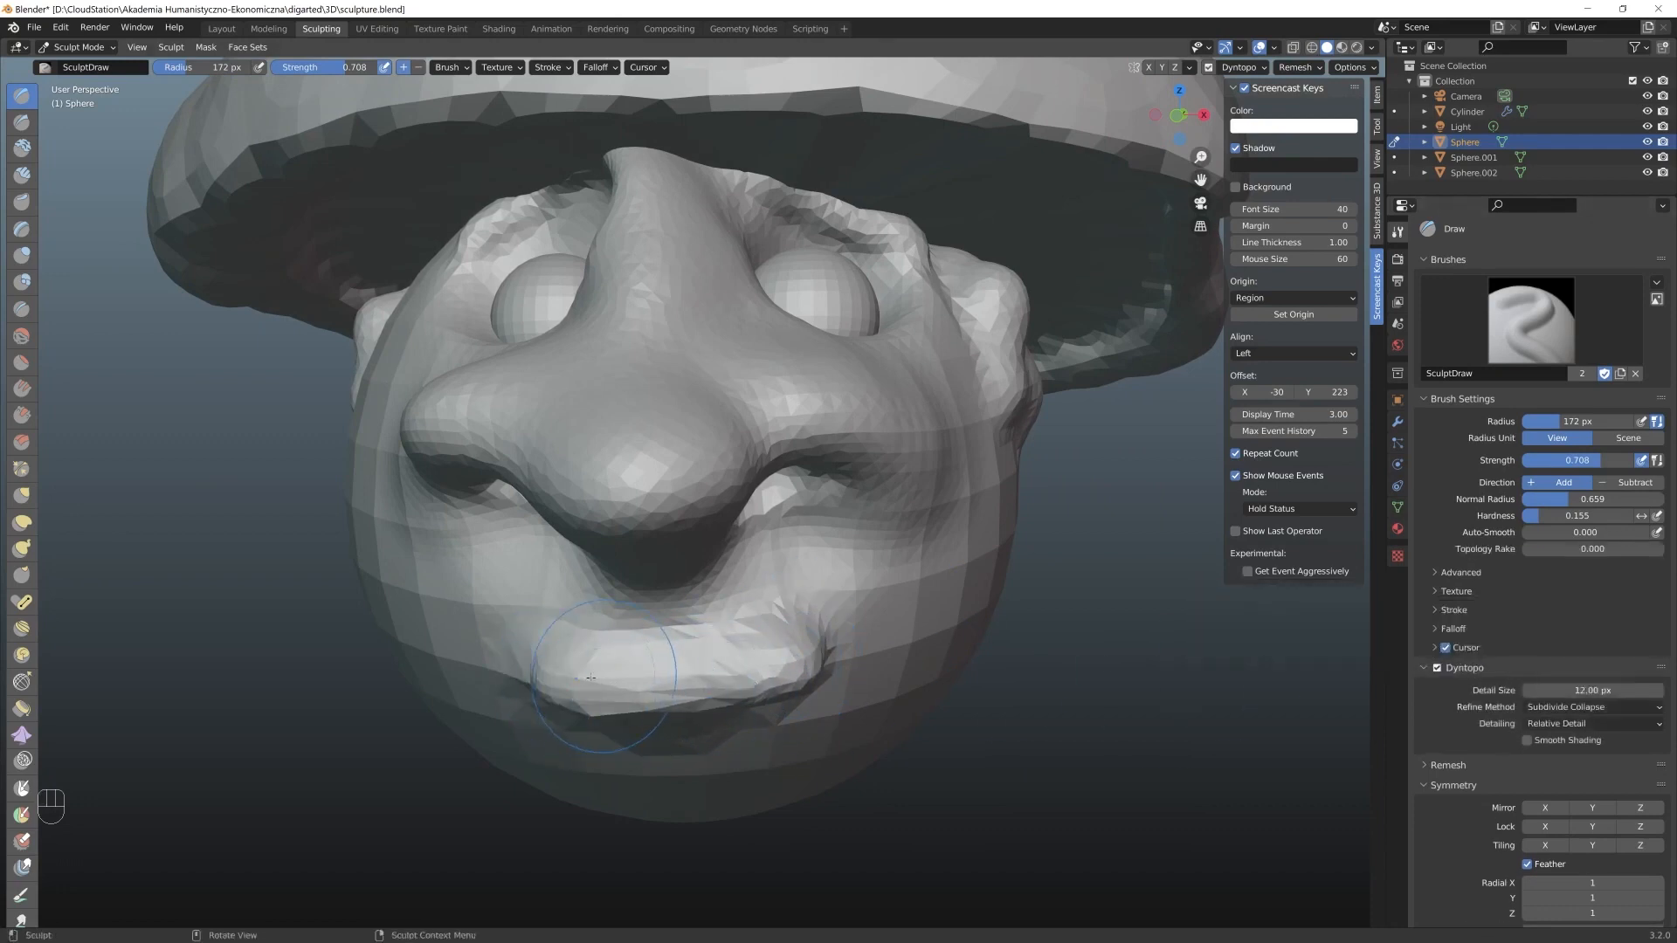
pyautogui.moveTo(529, 657); pyautogui.dragTo(794, 653)
pyautogui.moveTo(805, 720); pyautogui.dragTo(819, 681, button='middle')
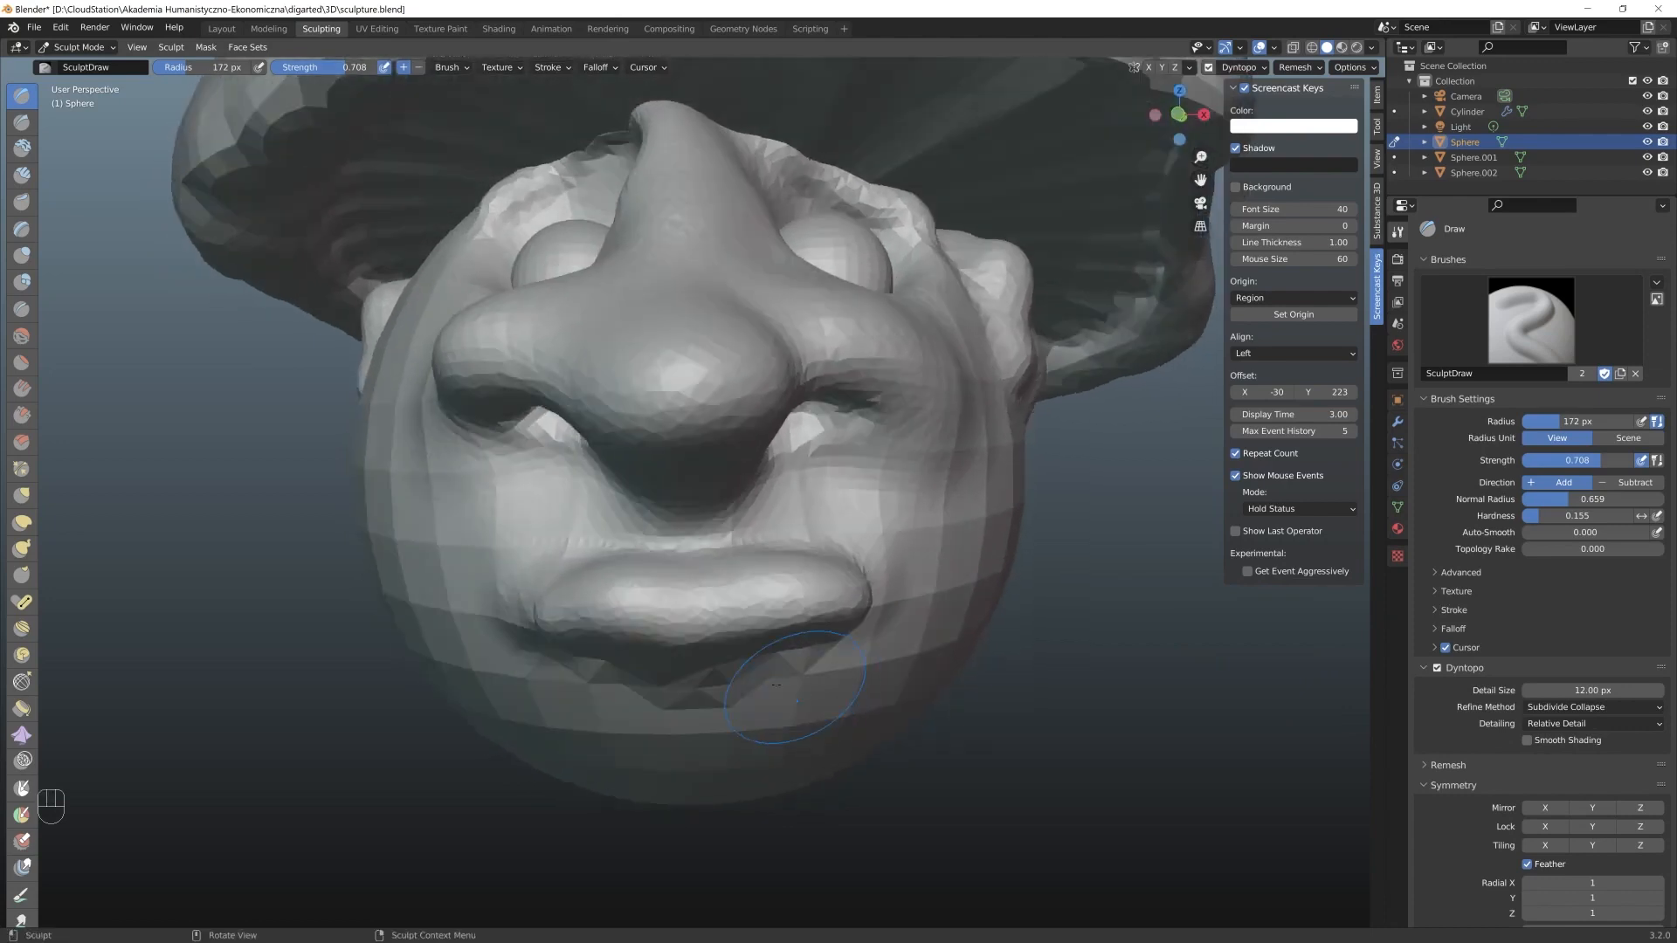
pyautogui.moveTo(660, 664)
pyautogui.mouseDown()
pyautogui.moveTo(825, 668)
pyautogui.moveTo(663, 686)
pyautogui.moveTo(686, 673)
pyautogui.mouseUp()
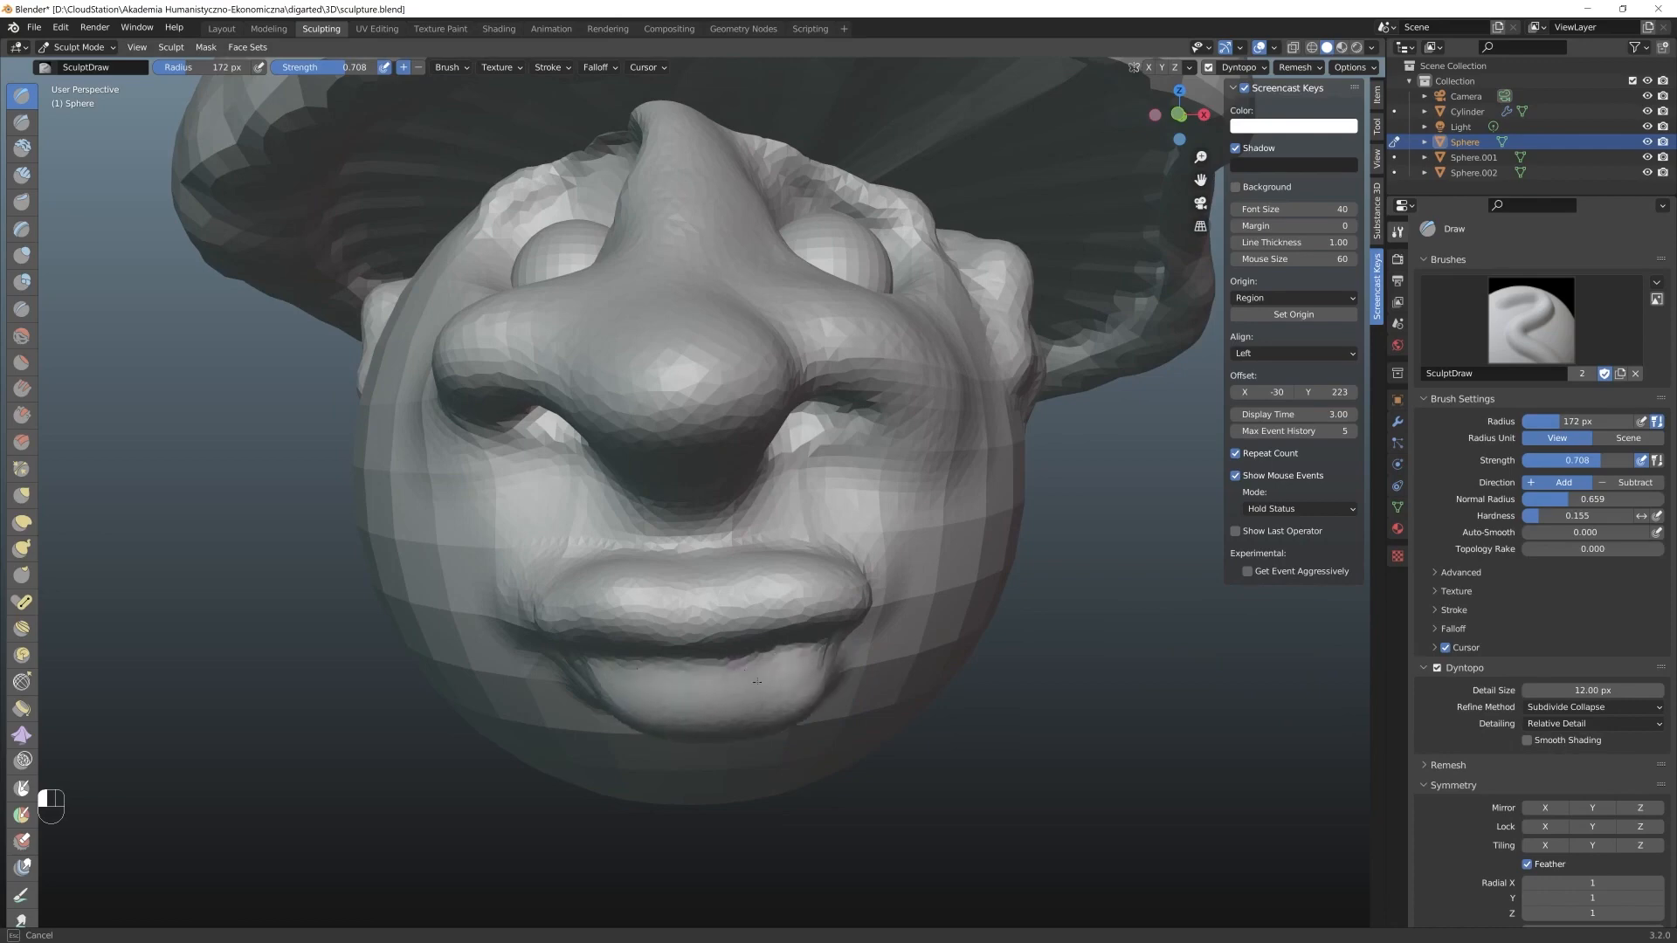
pyautogui.moveTo(739, 681)
pyautogui.mouseDown(button='middle')
pyautogui.moveTo(603, 668)
pyautogui.moveTo(819, 668)
pyautogui.moveTo(582, 690)
pyautogui.mouseUp(button='middle')
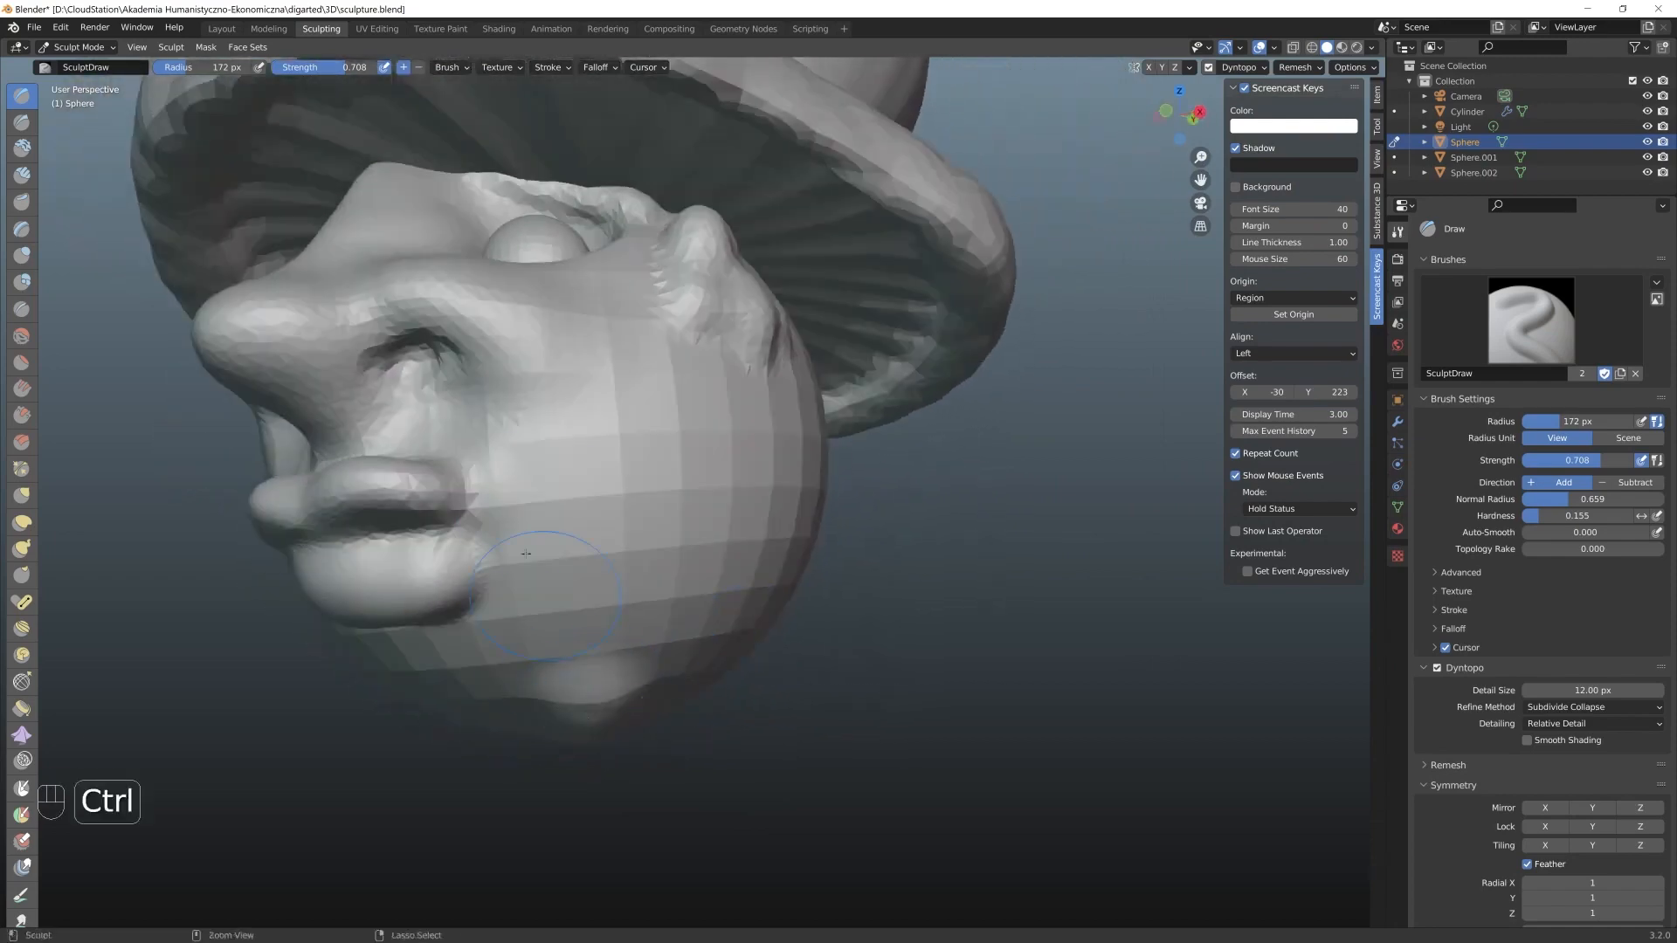
# Undo the last Draw strokes on the lower side of the head
pyautogui.hotkey('ctrl', 'z')
pyautogui.moveTo(581, 489)
pyautogui.mouseDown()
pyautogui.moveTo(572, 504)
pyautogui.moveTo(585, 475)
pyautogui.mouseUp()
pyautogui.hotkey('ctrl', 'z')
pyautogui.hotkey('ctrl', 'z')
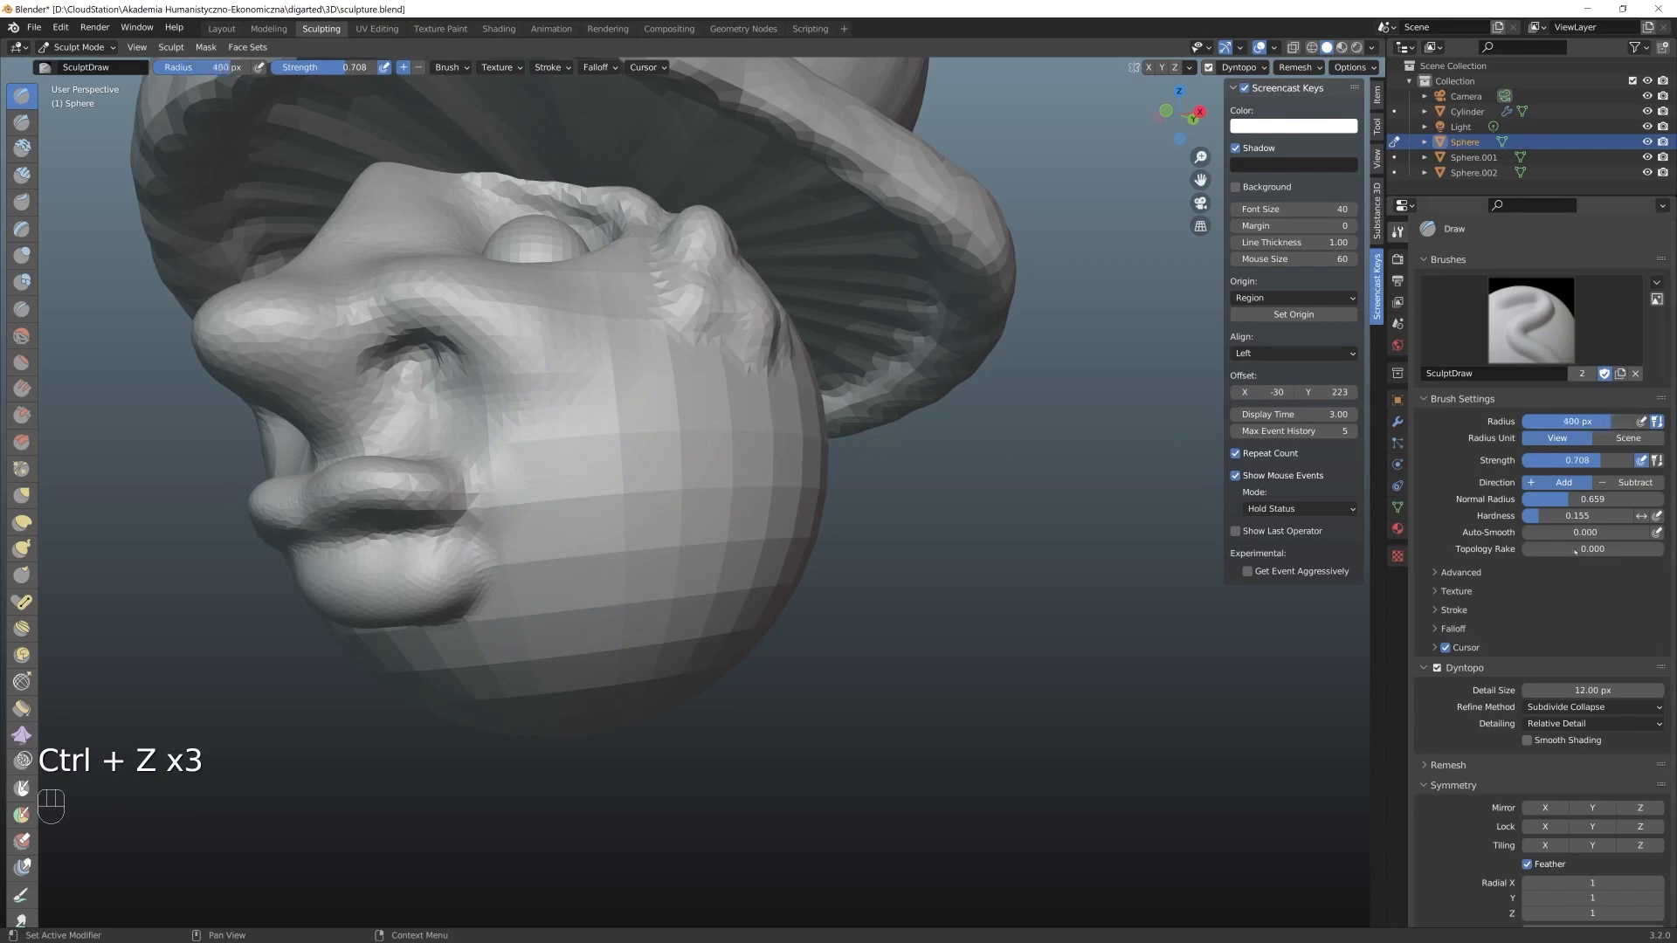
# Fill out the cheeks, jaw and back of the head with the Draw brush at 400 px radius and 0.256 auto-smooth
pyautogui.moveTo(1549, 533); pyautogui.dragTo(1555, 533)
pyautogui.moveTo(680, 511)
pyautogui.mouseDown()
pyautogui.moveTo(699, 539)
pyautogui.moveTo(607, 448)
pyautogui.moveTo(784, 534)
pyautogui.moveTo(656, 611)
pyautogui.moveTo(593, 602)
pyautogui.mouseUp()
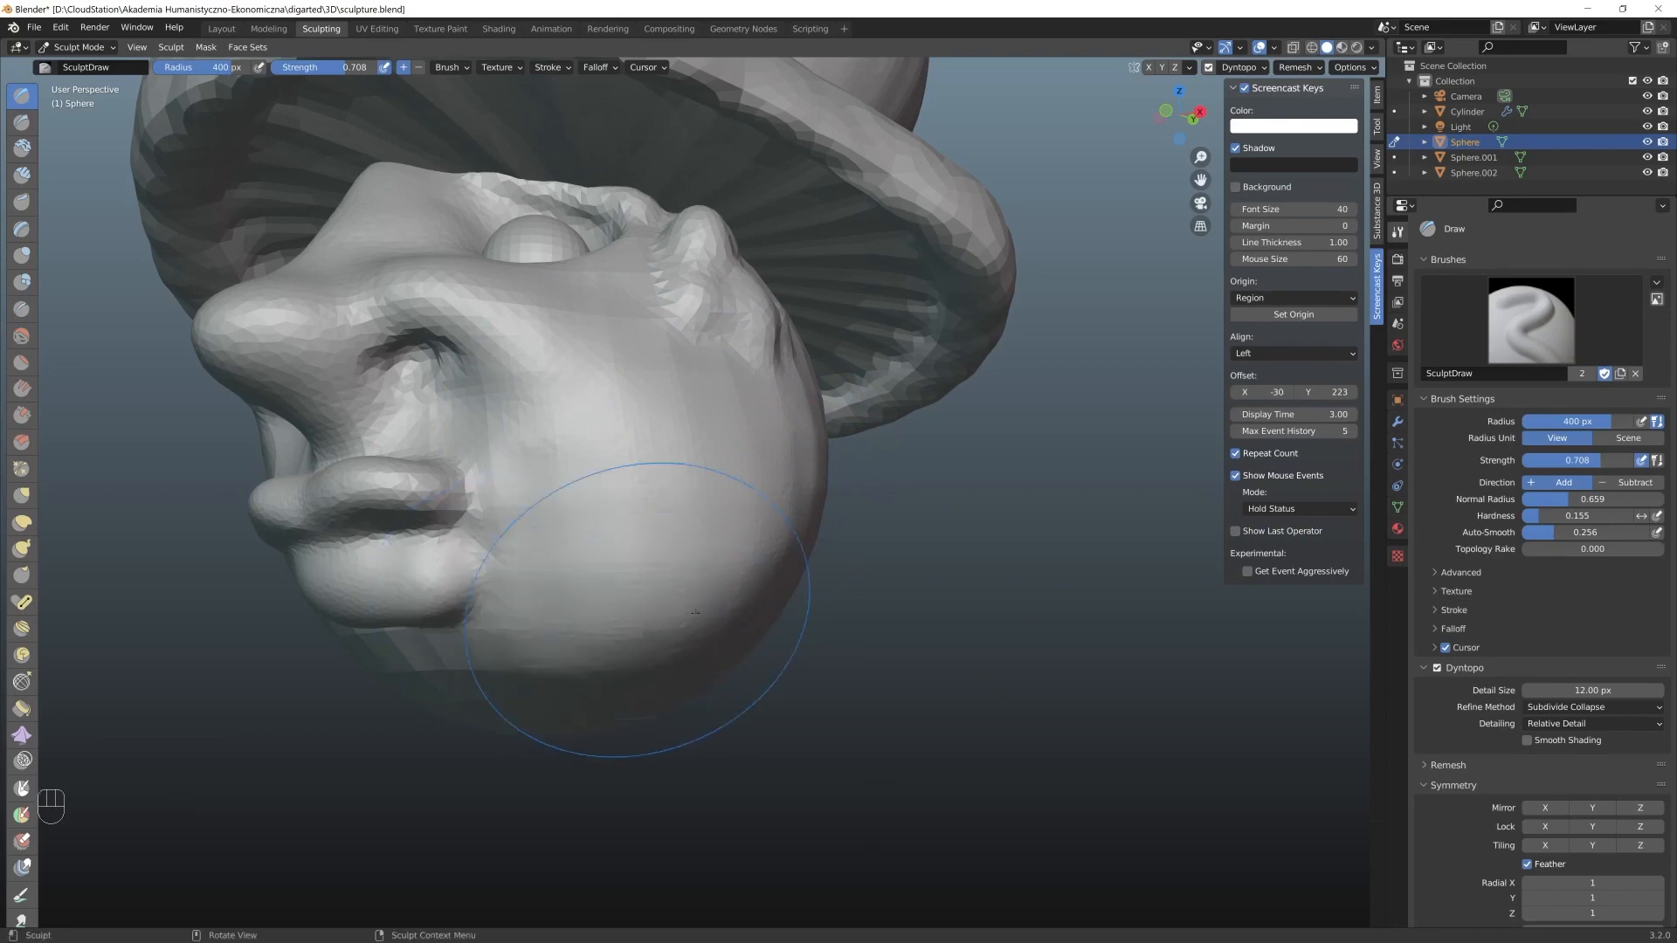
pyautogui.moveTo(641, 583); pyautogui.dragTo(756, 620, button='middle')
pyautogui.moveTo(449, 533)
pyautogui.mouseDown()
pyautogui.moveTo(426, 570)
pyautogui.moveTo(410, 384)
pyautogui.moveTo(441, 235)
pyautogui.mouseUp()
pyautogui.moveTo(441, 236); pyautogui.dragTo(585, 453, button='middle')
pyautogui.moveTo(742, 401)
pyautogui.mouseDown()
pyautogui.moveTo(775, 389)
pyautogui.moveTo(696, 524)
pyautogui.moveTo(666, 624)
pyautogui.moveTo(524, 546)
pyautogui.moveTo(673, 533)
pyautogui.mouseUp()
pyautogui.moveTo(673, 532); pyautogui.dragTo(943, 593, button='middle')
pyautogui.moveTo(978, 498); pyautogui.dragTo(767, 633)
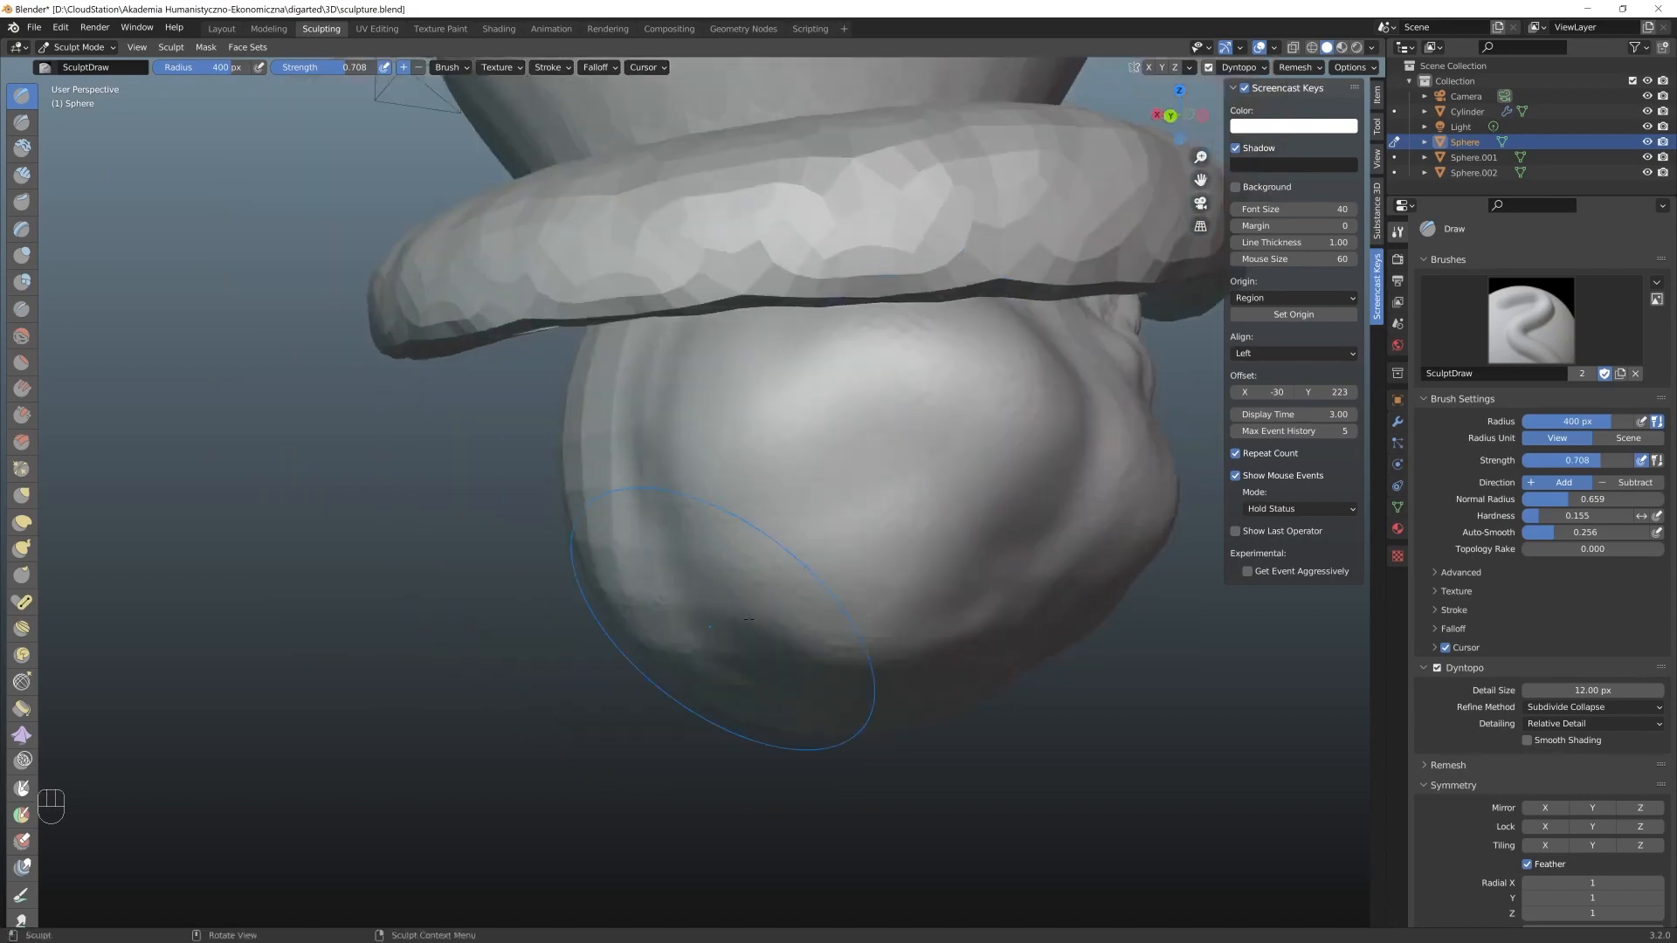
pyautogui.moveTo(766, 635); pyautogui.dragTo(808, 698, button='middle')
# Smooth the surface of the head with the Smooth brush at 142 px radius
pyautogui.click(21, 336)
pyautogui.moveTo(567, 468); pyautogui.dragTo(751, 459)
pyautogui.moveTo(751, 349)
pyautogui.mouseDown(button='middle')
pyautogui.moveTo(889, 499)
pyautogui.moveTo(632, 464)
pyautogui.moveTo(768, 489)
pyautogui.mouseUp(button='middle')
pyautogui.scroll(-4, 633, 463)
pyautogui.rightClick(668, 688)
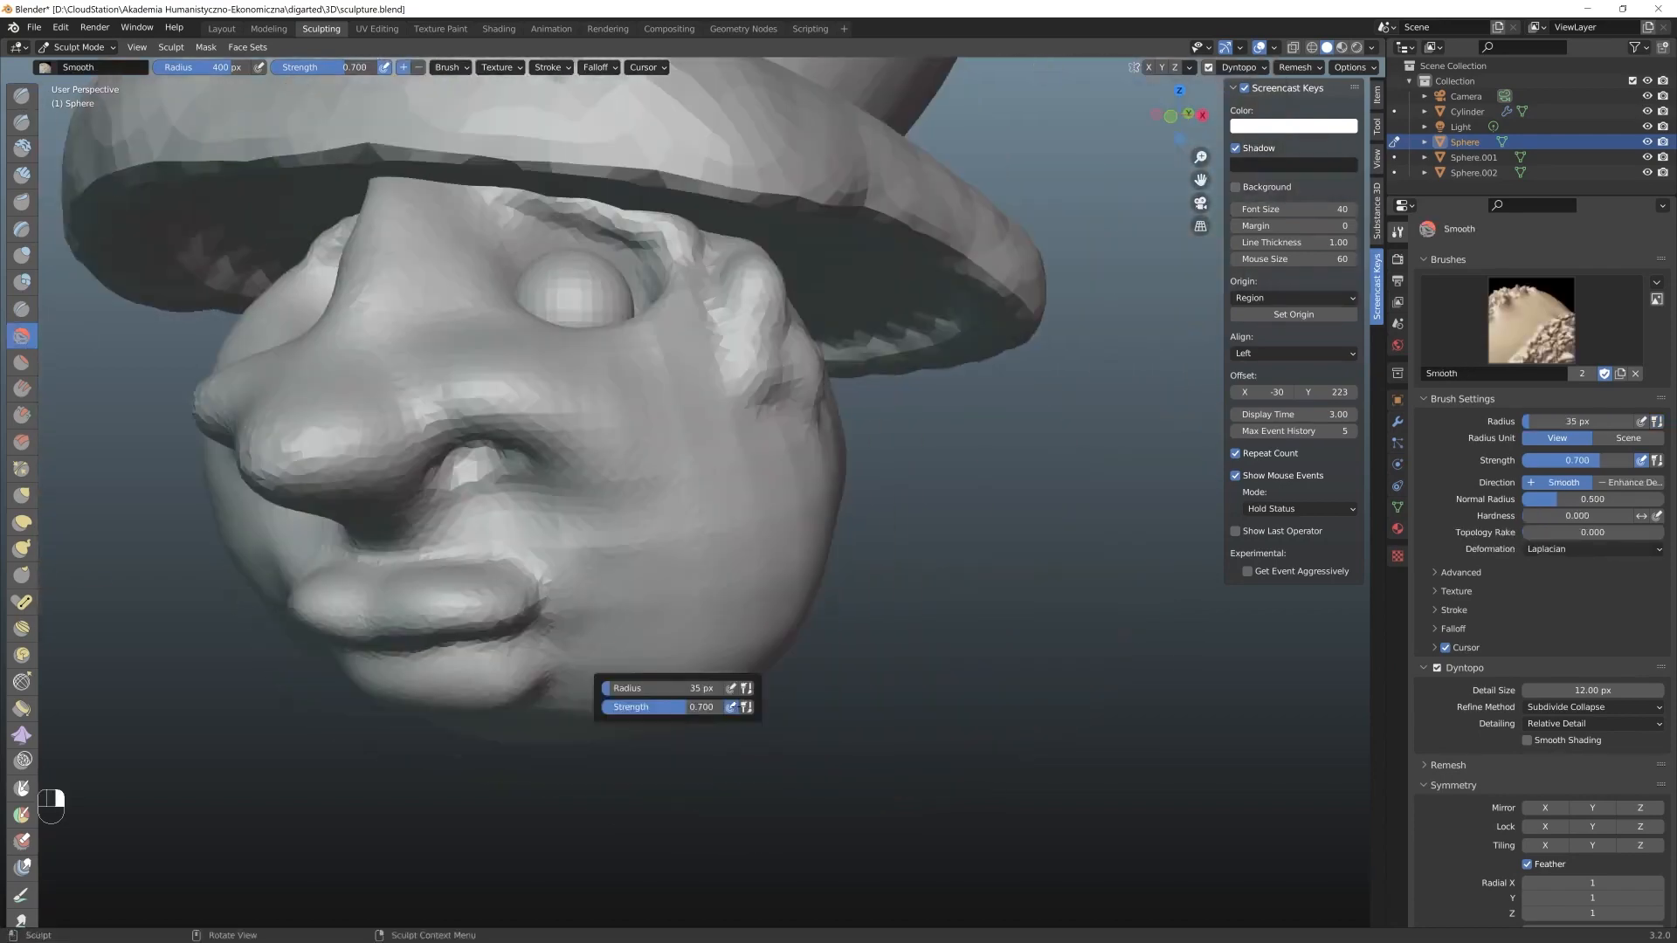
pyautogui.moveTo(668, 688); pyautogui.dragTo(616, 688)
pyautogui.scroll(-3, 629, 524)
pyautogui.moveTo(629, 524)
pyautogui.keyDown('shift'); pyautogui.mouseDown(button='middle')
pyautogui.moveTo(628, 419)
pyautogui.moveTo(568, 393)
pyautogui.mouseUp(button='middle'); pyautogui.keyUp('shift')
# Save the file and bring the hat cylinder into Sculpt Mode in the Sculpting workspace
pyautogui.click(226, 32)
pyautogui.click(269, 29)
pyautogui.hotkey('ctrl', 's')
pyautogui.press('Tab')
pyautogui.press('Tab')
pyautogui.press('Tab')
pyautogui.click(321, 29)
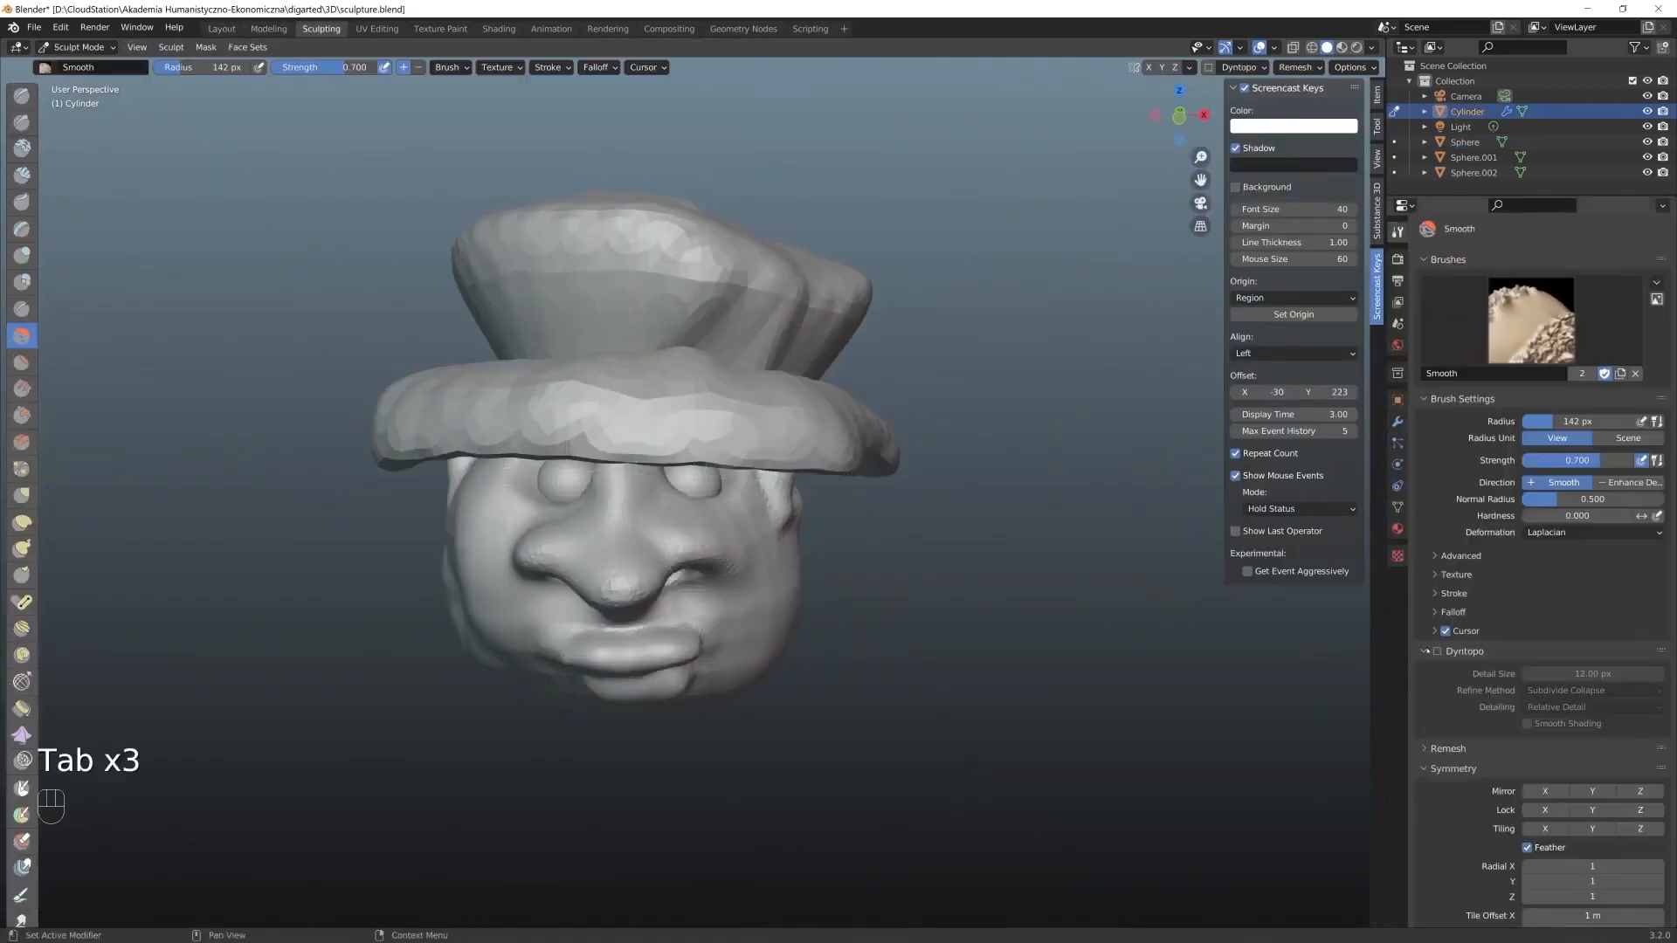
# Try smoothing the hat brim with Dyntopo enabled and a changed detail size, and undo the changes
pyautogui.click(1436, 652)
pyautogui.keyDown('shift'); pyautogui.moveTo(738, 356); pyautogui.dragTo(751, 454, button='middle'); pyautogui.keyUp('shift')
pyautogui.moveTo(1580, 691); pyautogui.dragTo(1593, 690)
pyautogui.hotkey('ctrl', 'z')
pyautogui.hotkey('ctrl', 'z')
pyautogui.hotkey('ctrl', 'z')
pyautogui.hotkey('ctrl', 'z')
pyautogui.hotkey('ctrl', 'z')
pyautogui.hotkey('ctrl', 'z')
pyautogui.hotkey('ctrl', 'z')
pyautogui.hotkey('ctrl', 'z')
pyautogui.hotkey('ctrl', 'z')
pyautogui.hotkey('ctrl', 'z')
pyautogui.press('Tab')
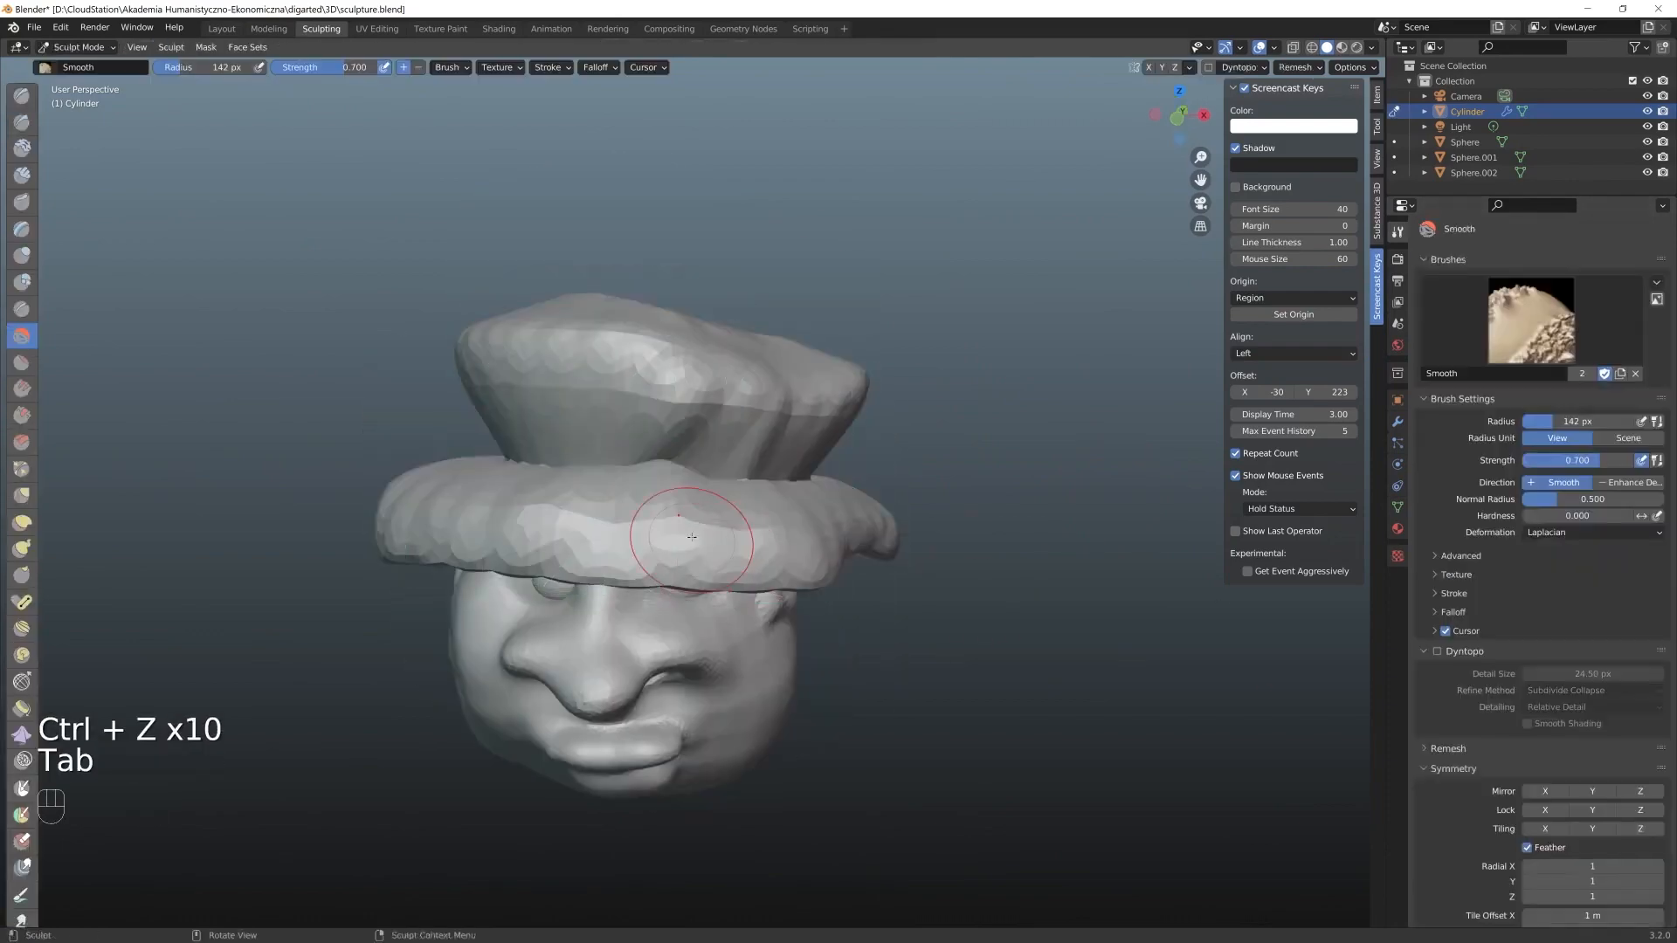
pyautogui.hotkey('ctrl', 'z')
pyautogui.hotkey('ctrl', 'z')
# Select the head sphere in the Layout workspace and return to sculpting it in the Sculpting workspace
pyautogui.click(269, 29)
pyautogui.click(611, 594)
pyautogui.click(321, 29)
pyautogui.moveTo(681, 489); pyautogui.dragTo(725, 401, button='middle')
pyautogui.scroll(3, 668, 493)
pyautogui.press('Tab')
pyautogui.press('Tab')
# Save the file and open the hat's material settings in the Layout workspace
pyautogui.click(1397, 529)
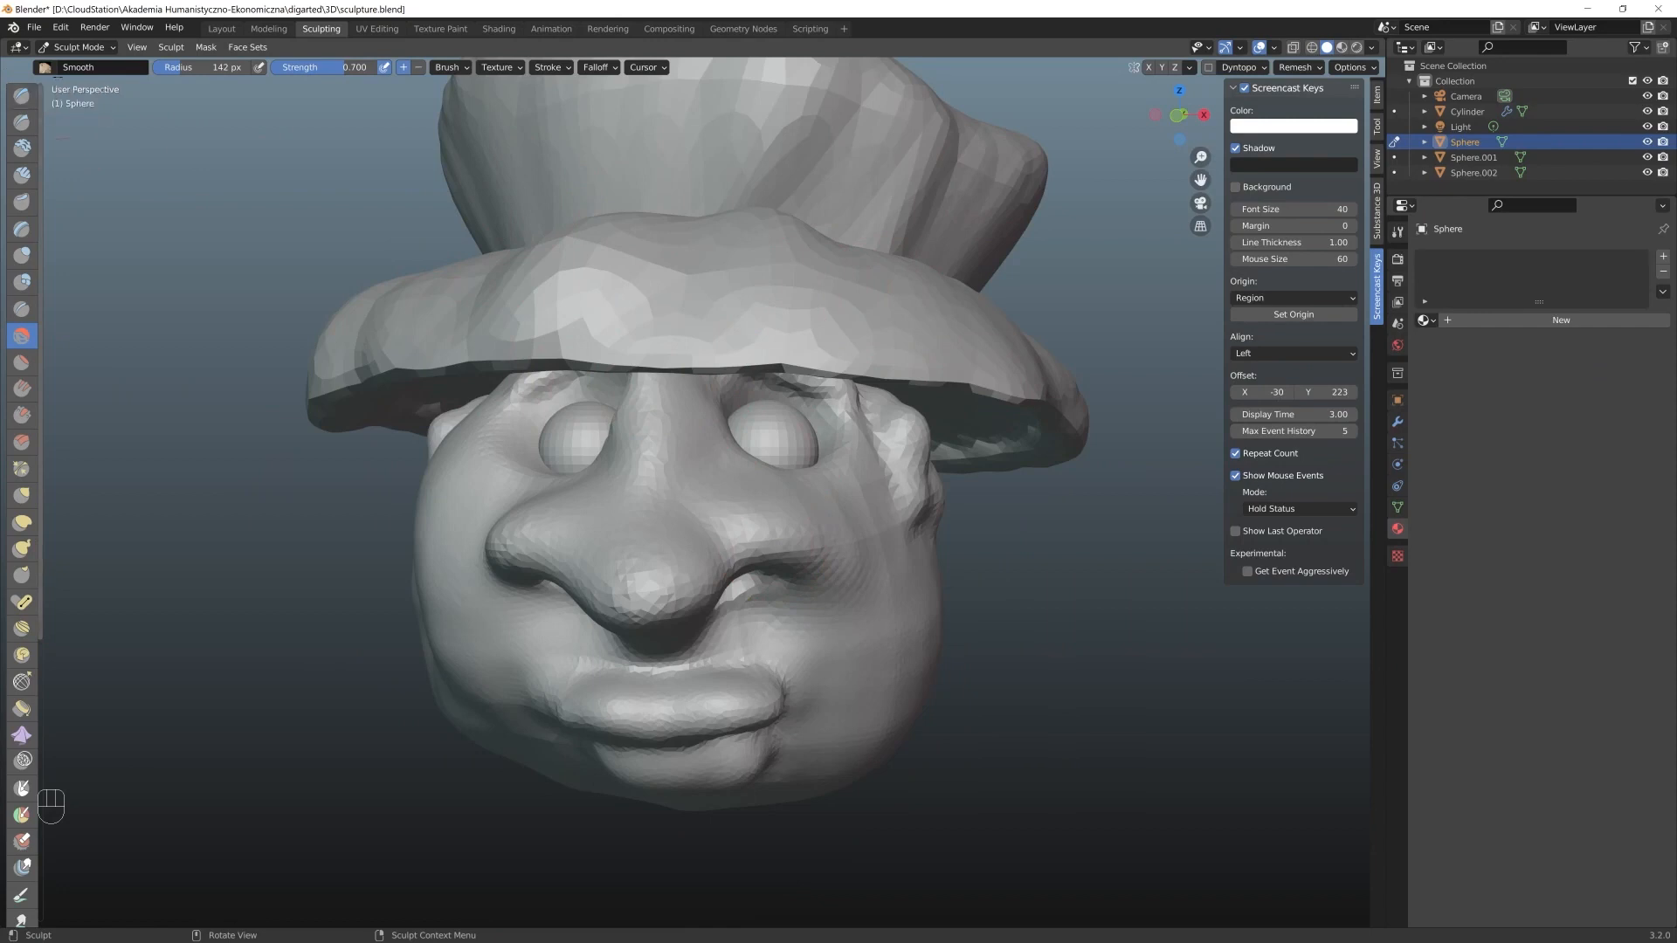
pyautogui.click(137, 48)
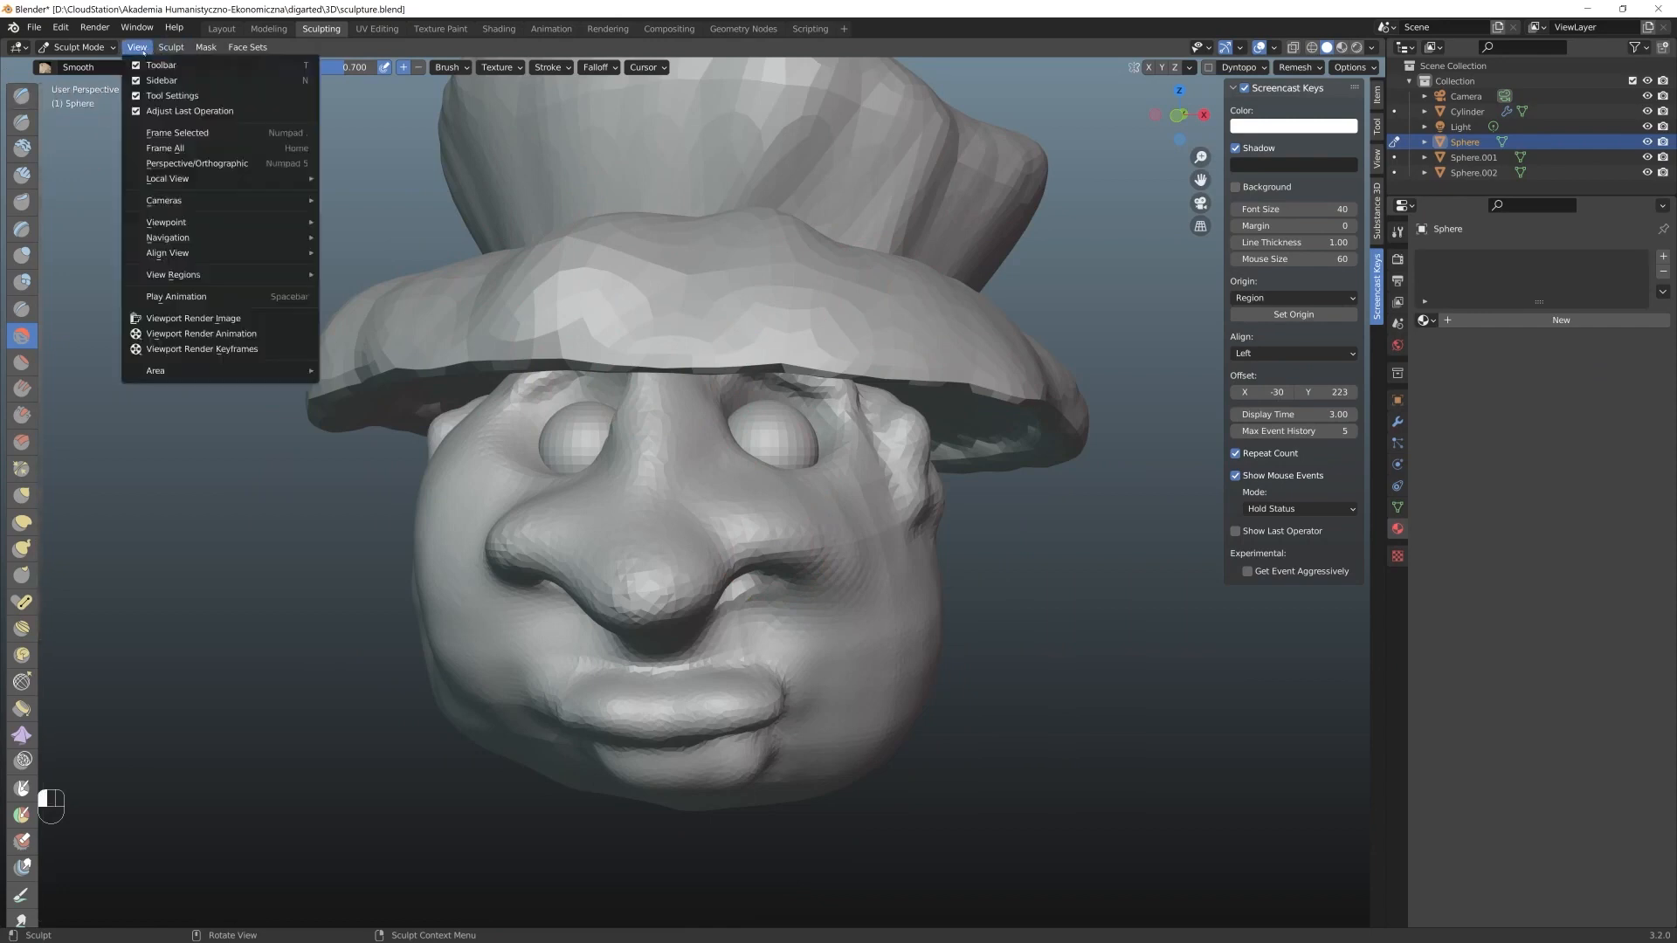
pyautogui.click(222, 29)
pyautogui.click(724, 354)
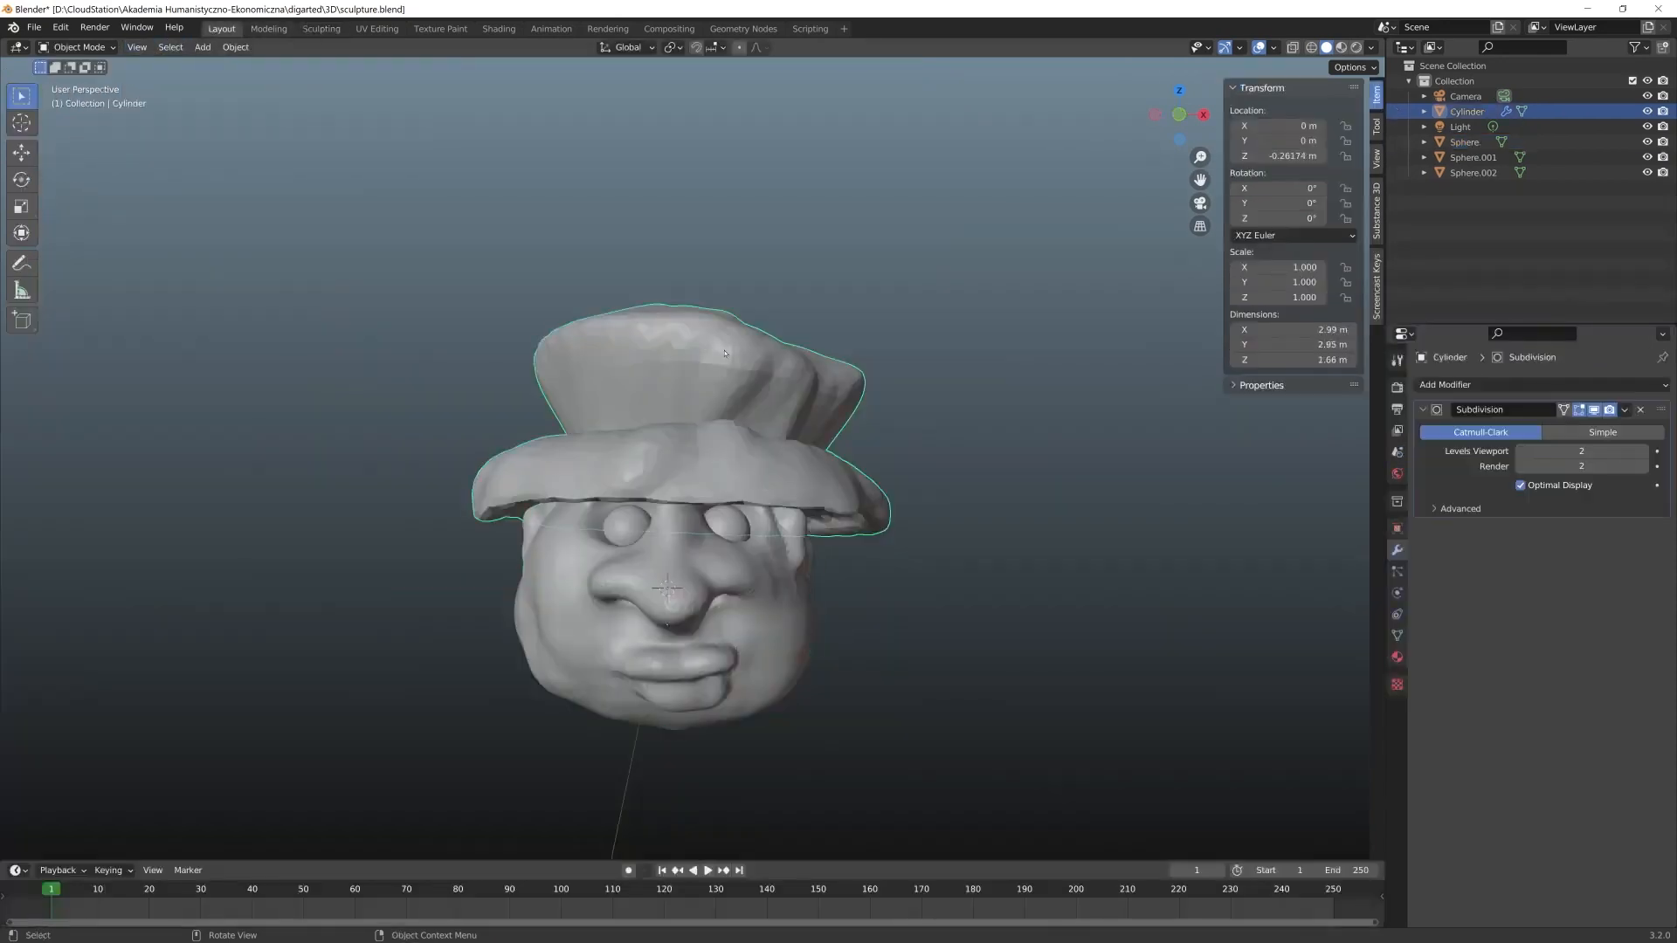
pyautogui.hotkey('ctrl', 's')
pyautogui.click(1397, 656)
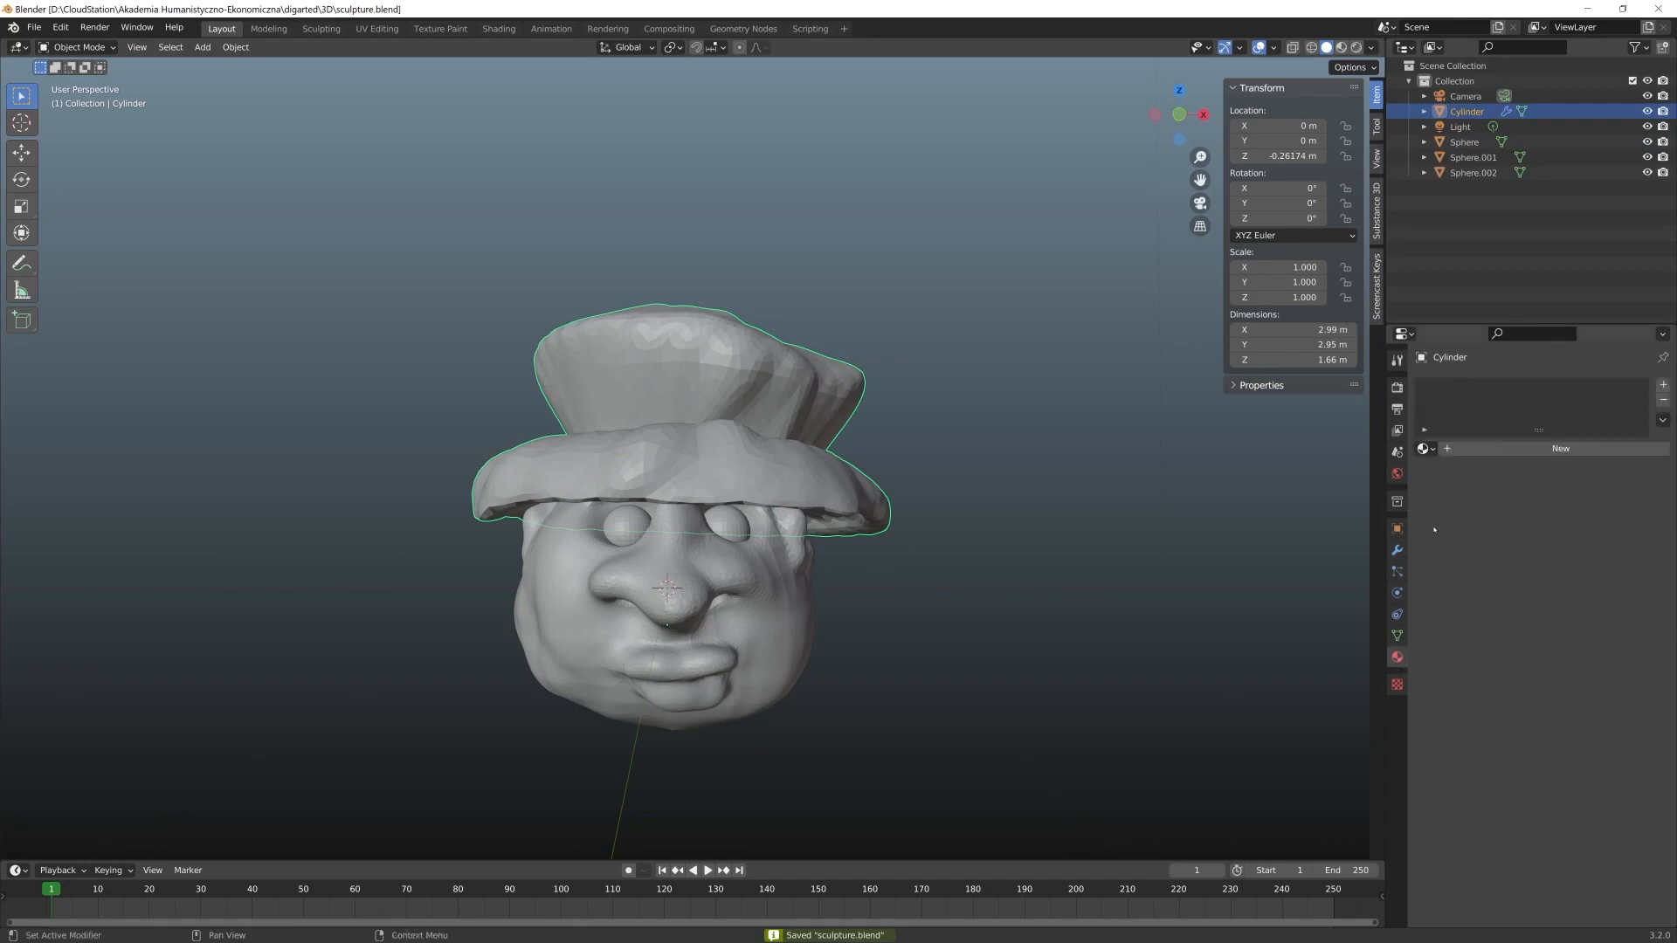
pyautogui.click(1425, 449)
# Replace the timeline with an enlarged Asset Browser showing the 3D Assets library
pyautogui.click(15, 869)
pyautogui.click(25, 872)
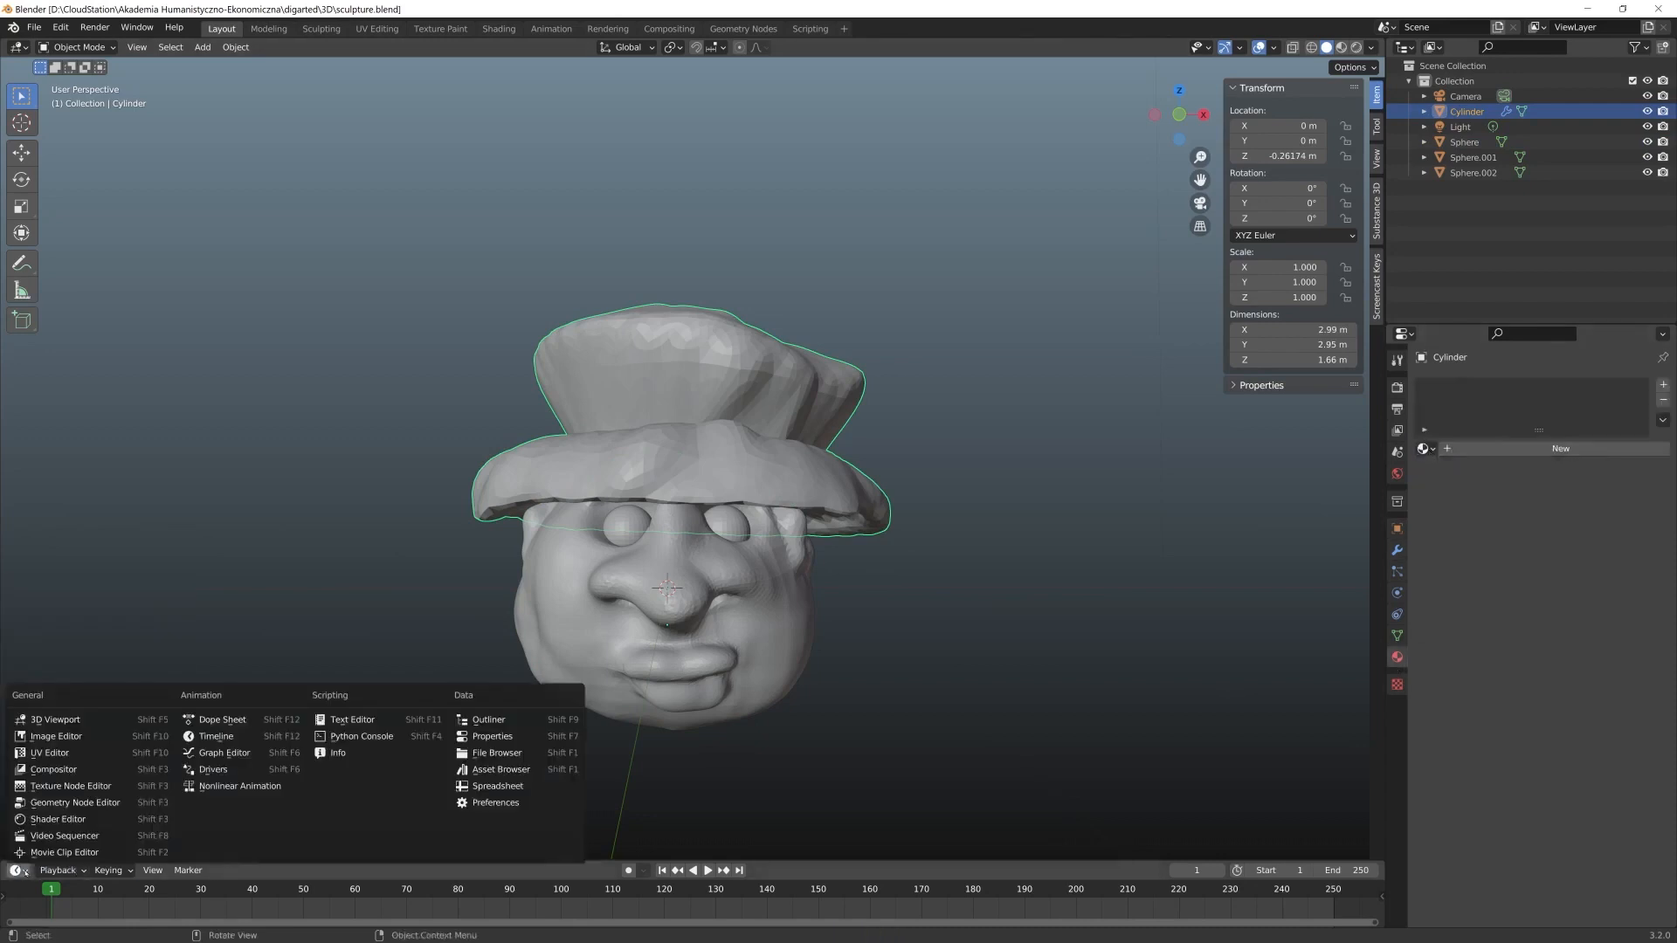
pyautogui.click(525, 769)
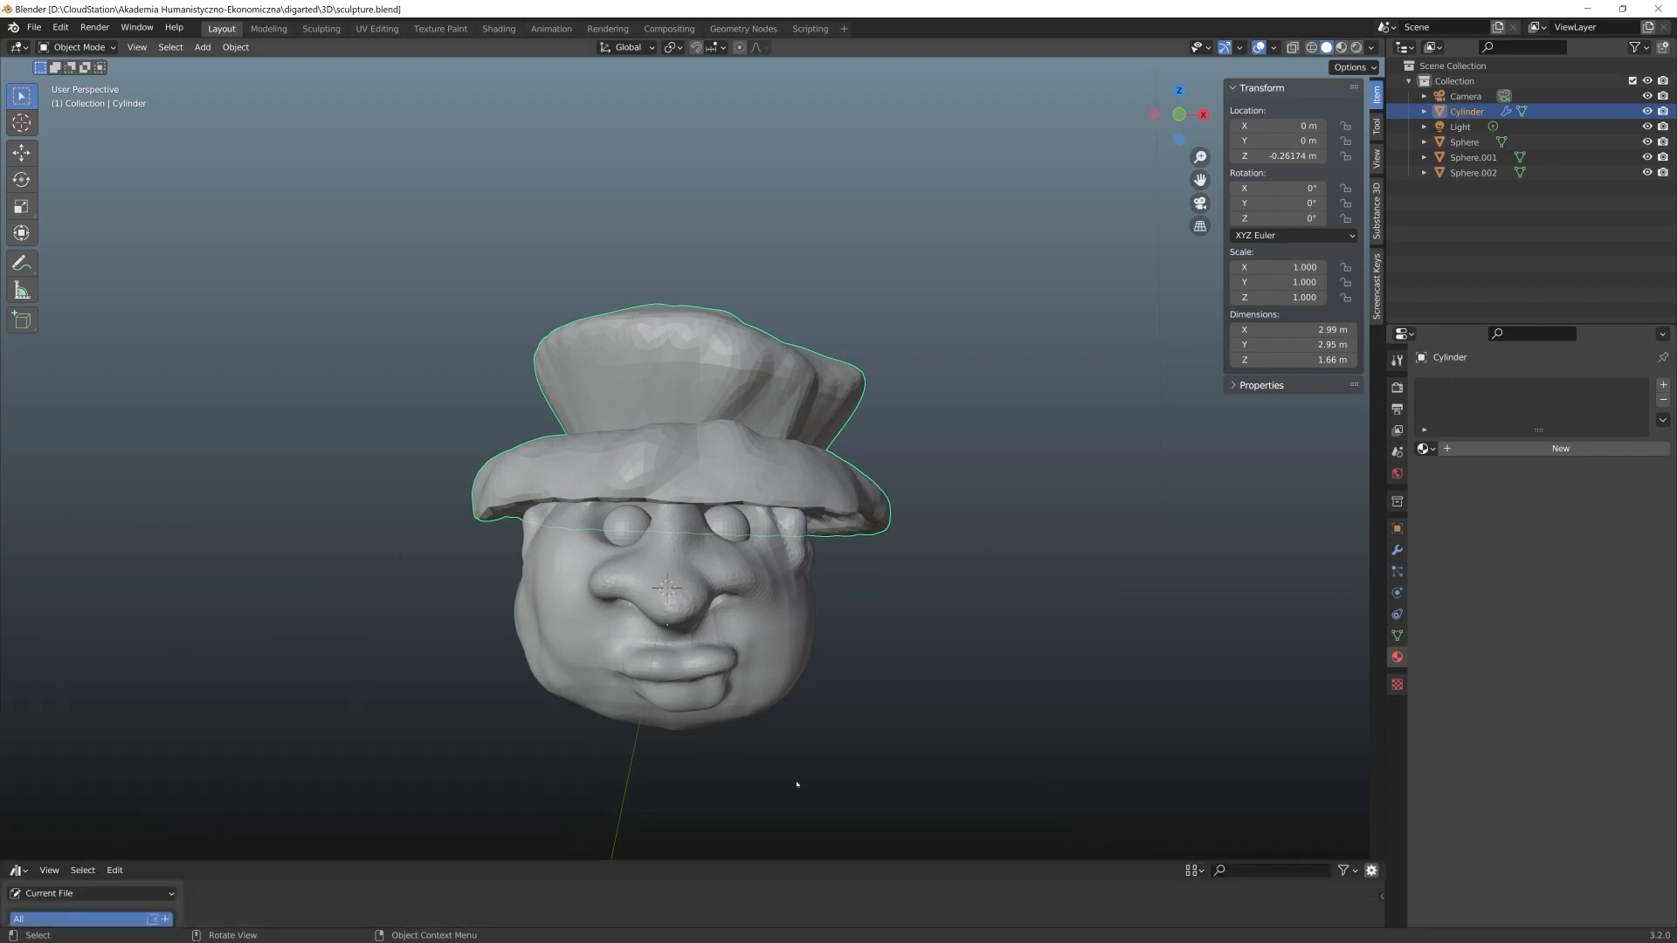
pyautogui.moveTo(841, 862); pyautogui.dragTo(841, 686)
pyautogui.click(58, 718)
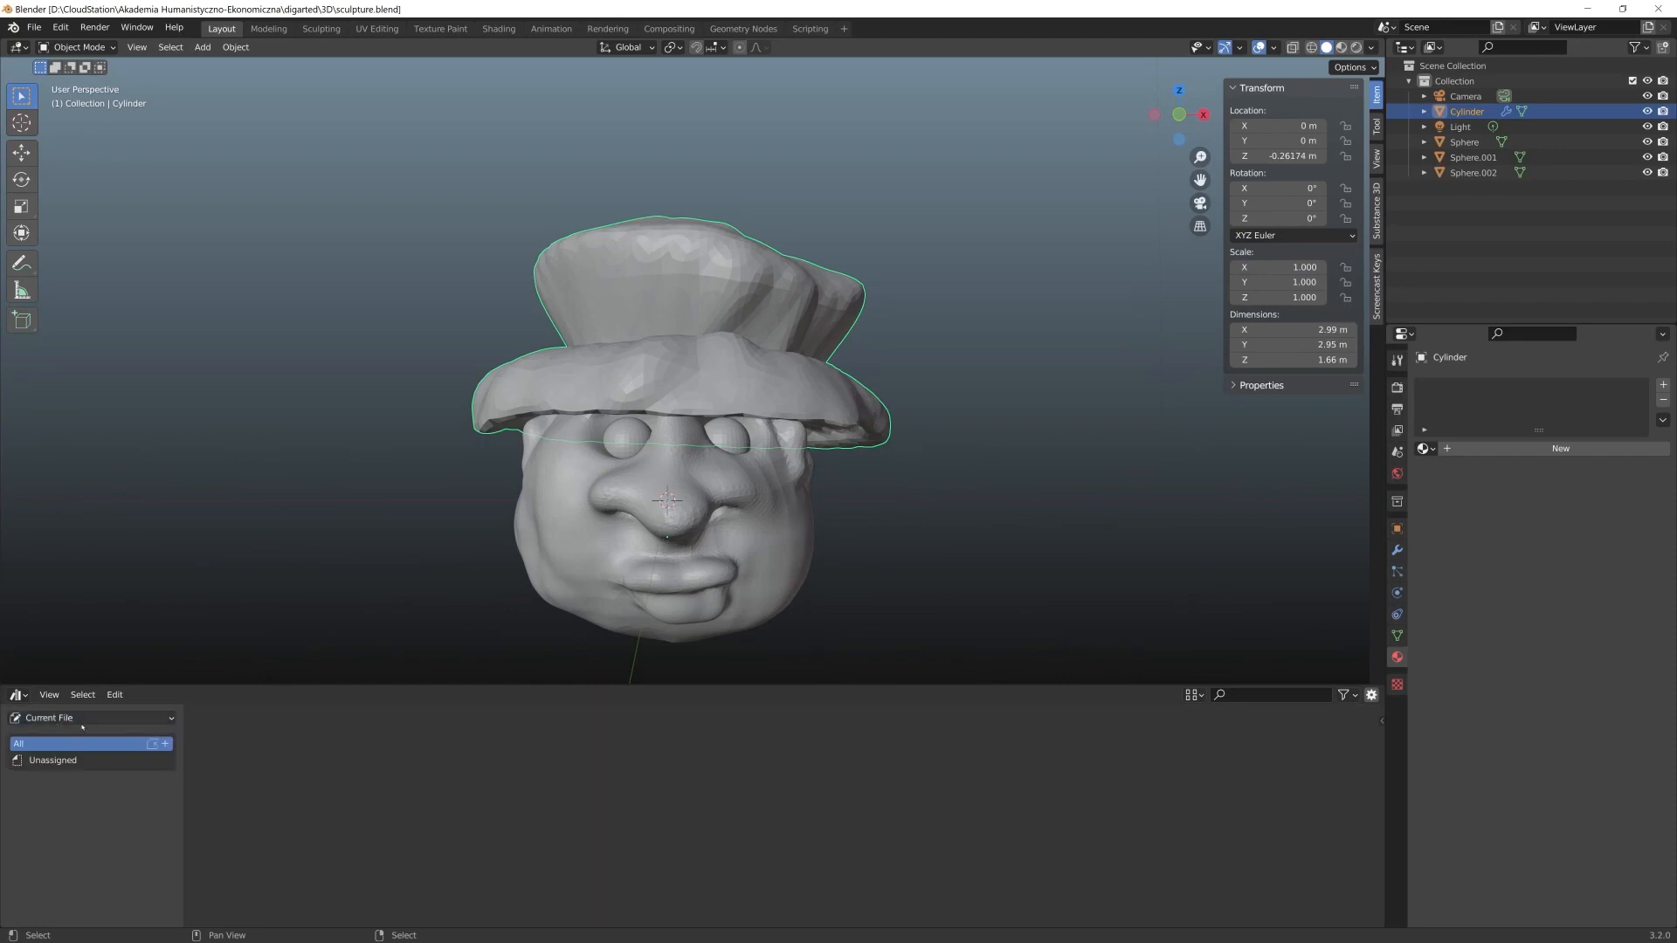
pyautogui.click(35, 760)
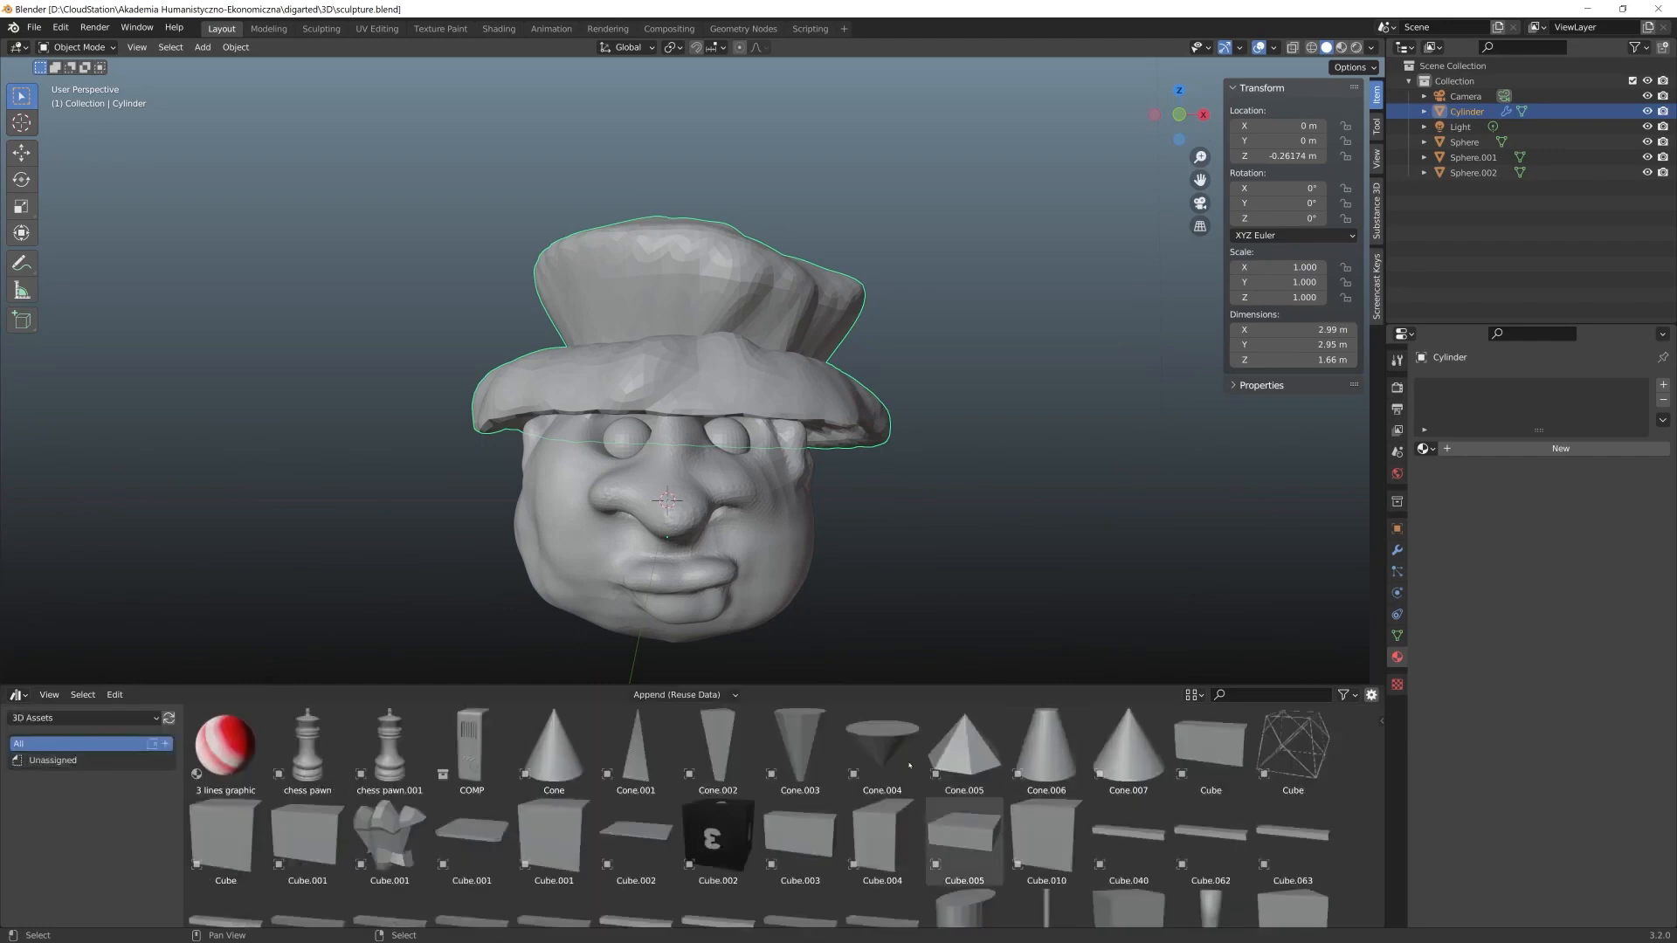
pyautogui.click(909, 765)
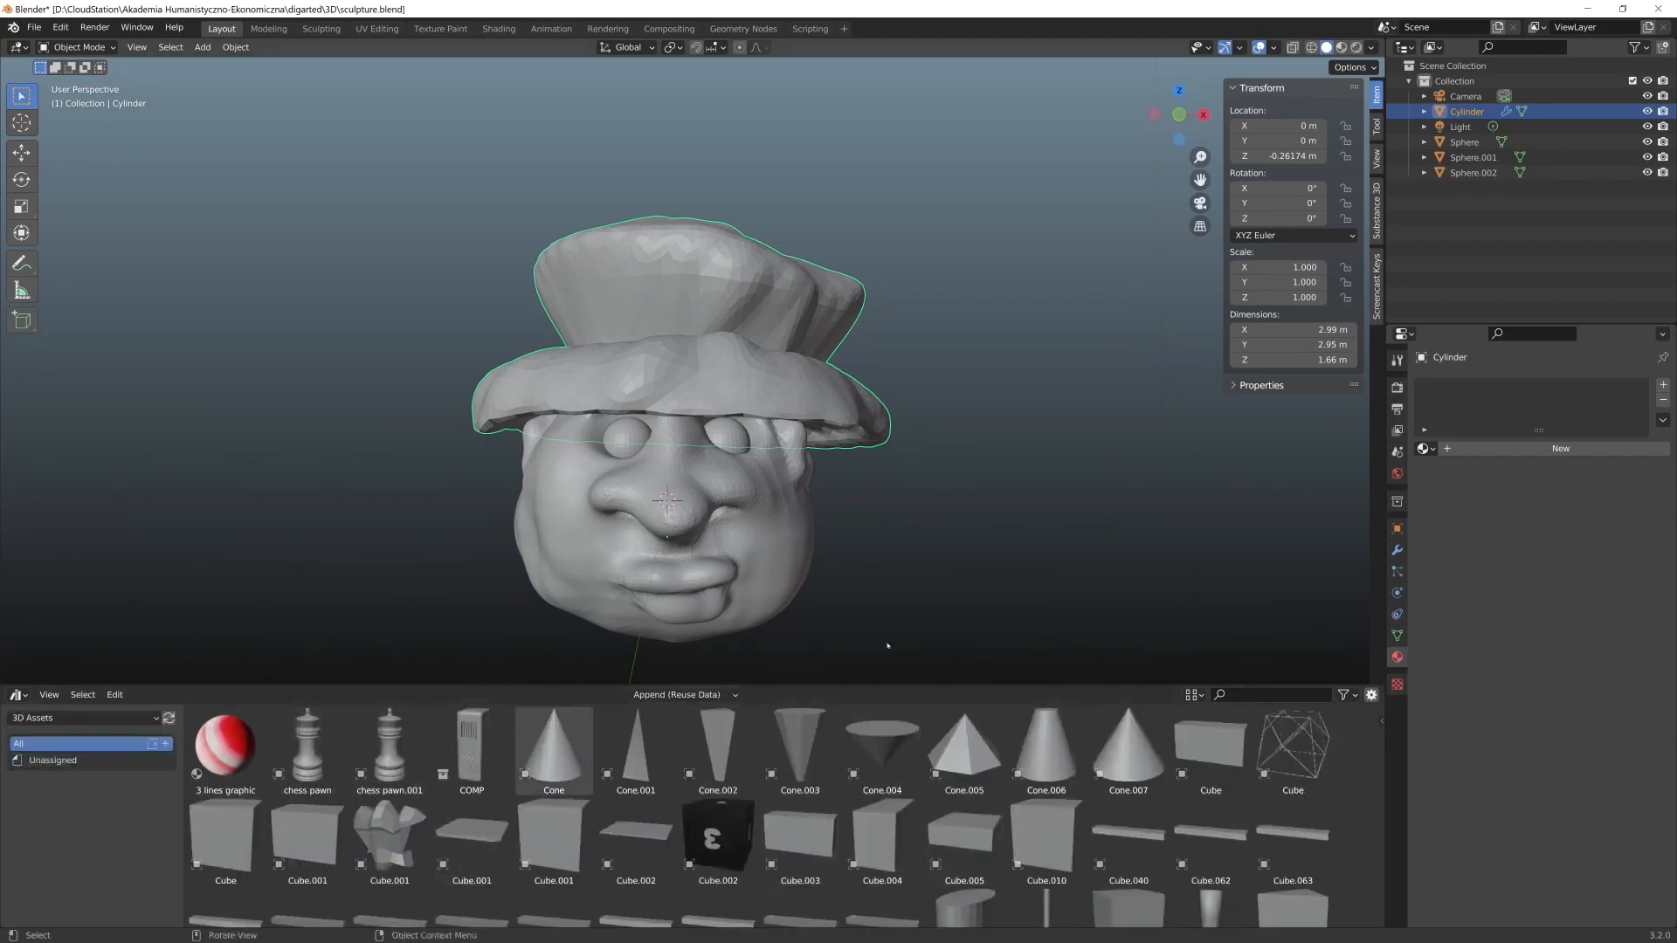
# Apply the "3 lines graphic" material to the hat and switch the viewport to rendered shading
pyautogui.moveTo(225, 747); pyautogui.dragTo(730, 304)
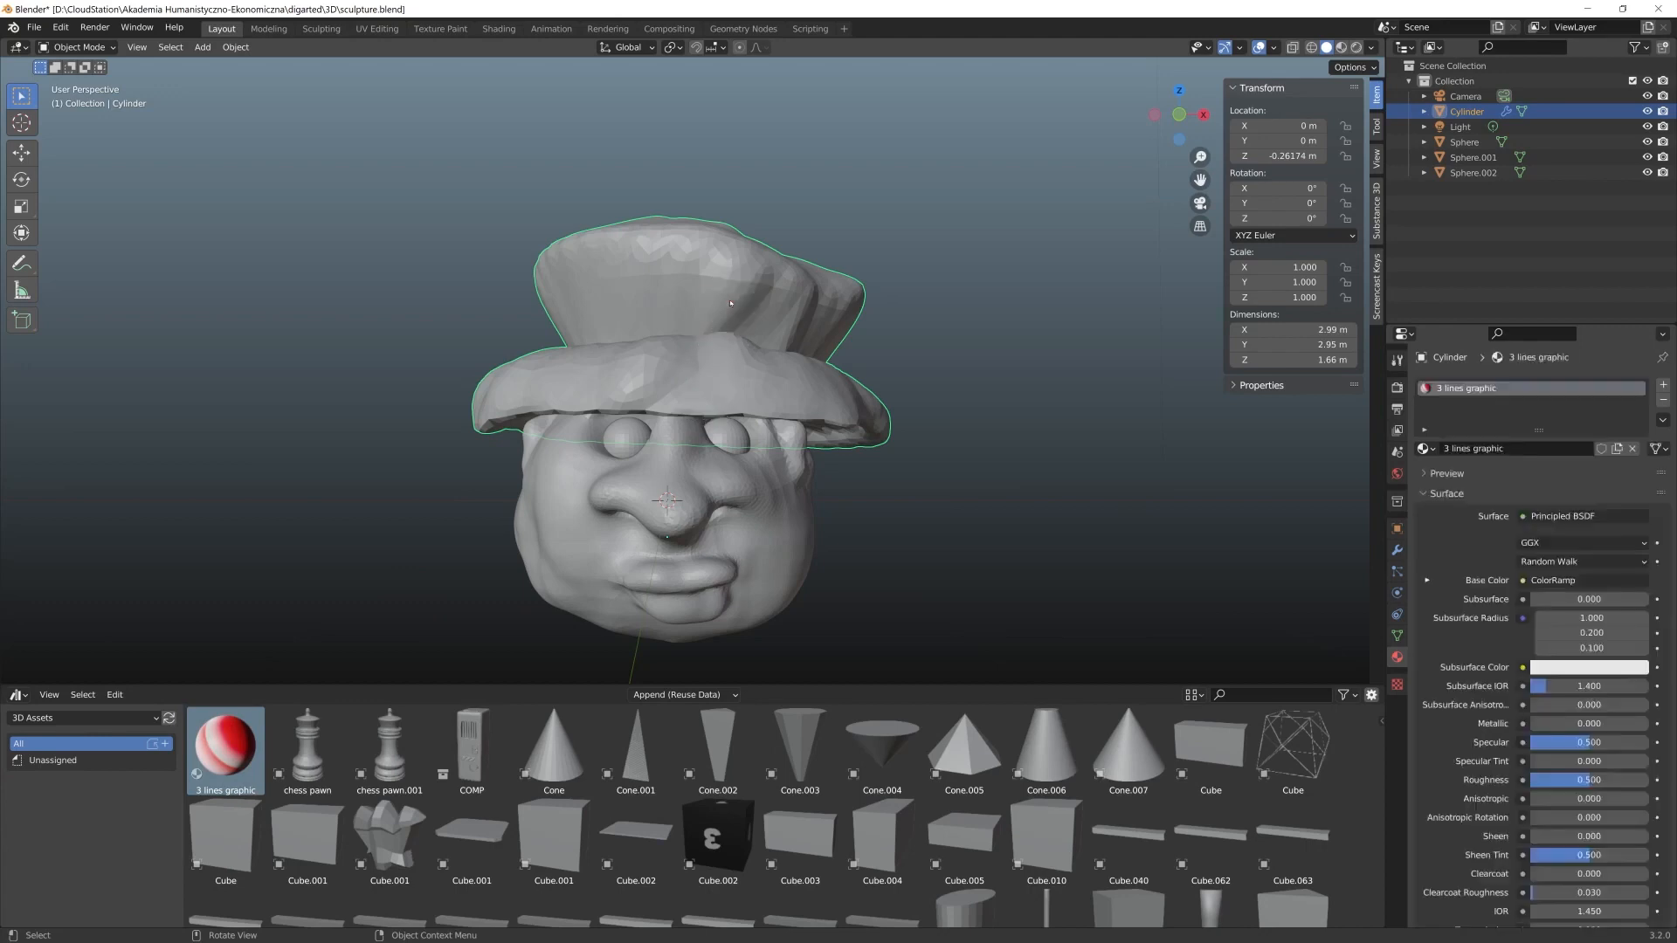
pyautogui.click(1341, 48)
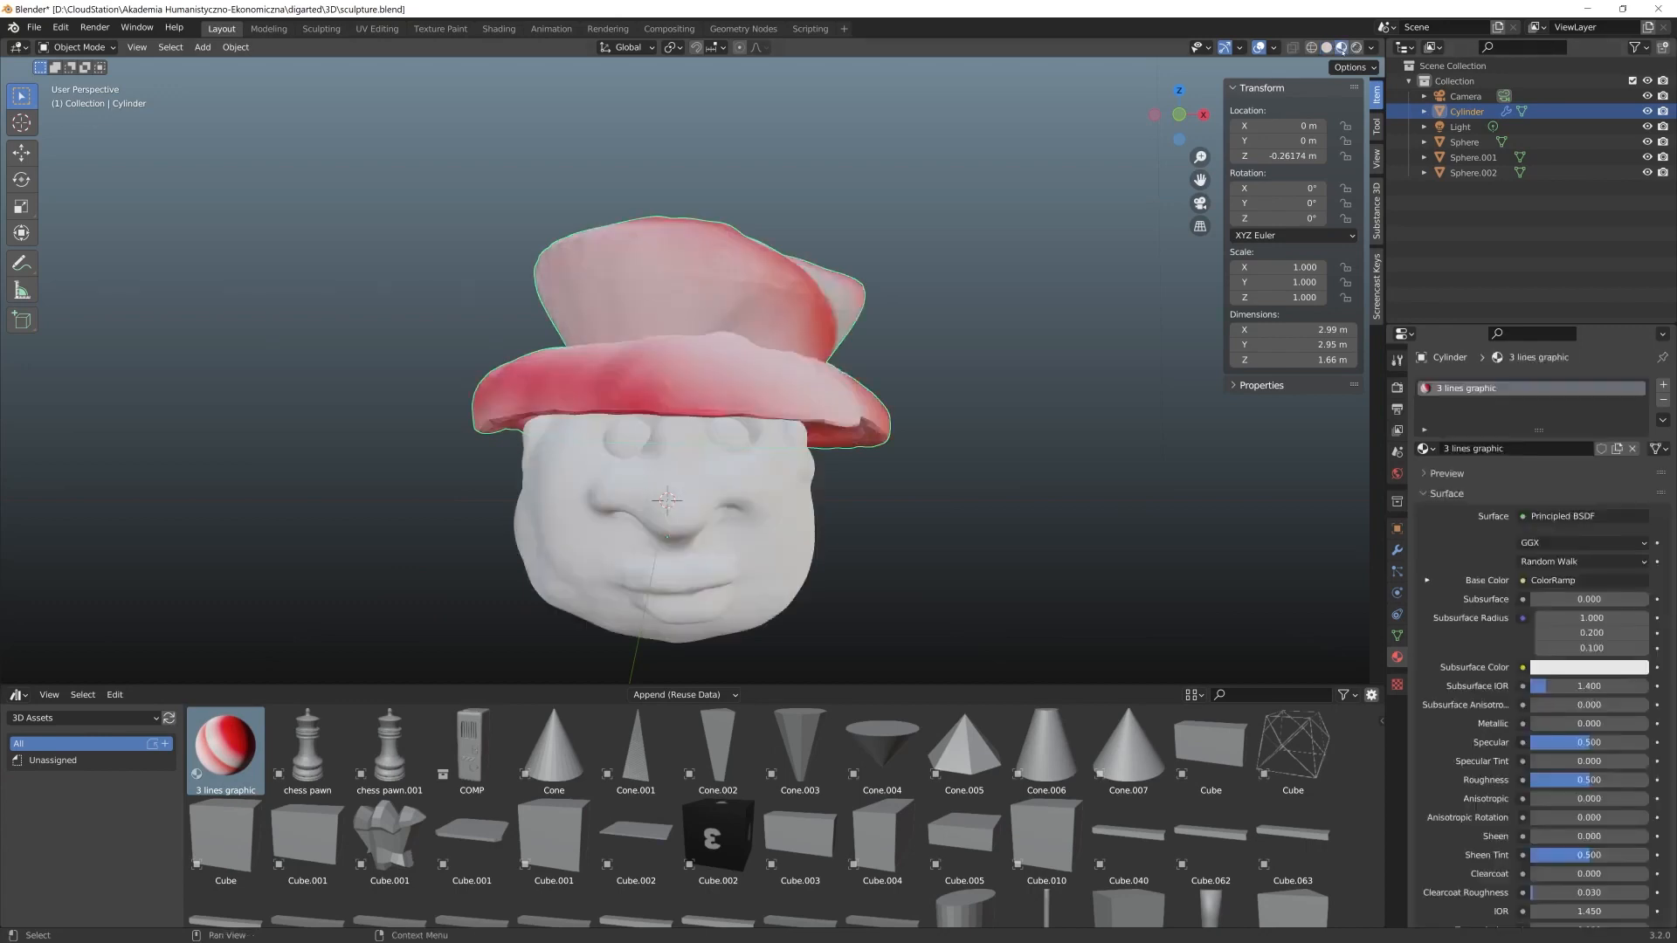
pyautogui.click(1356, 48)
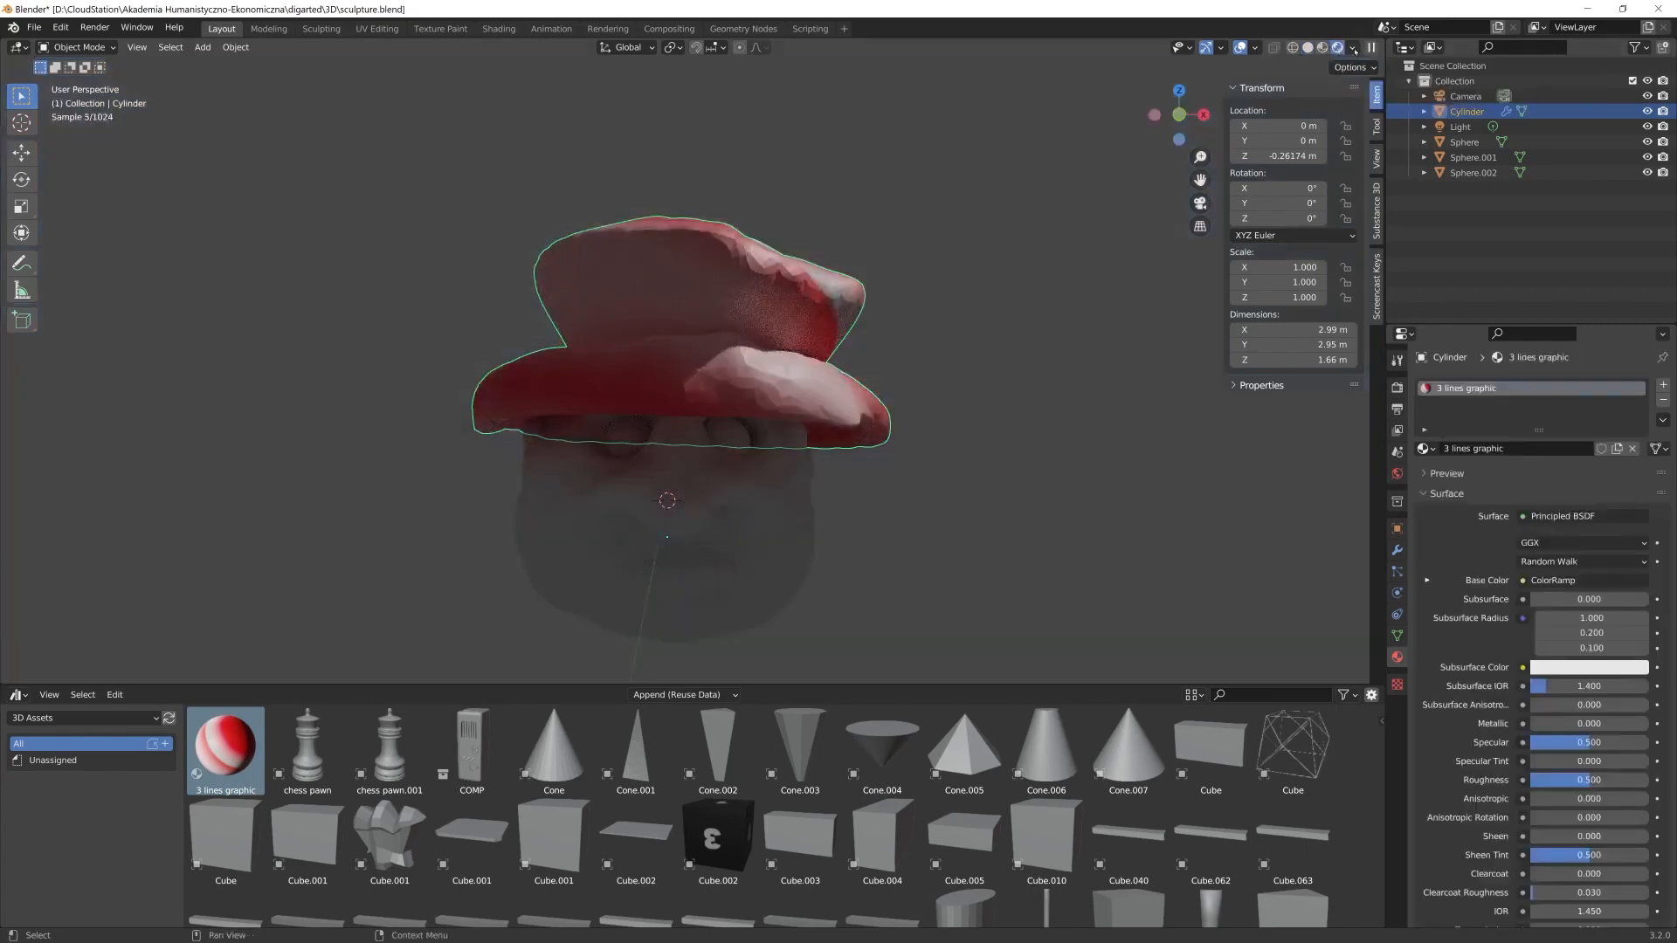
pyautogui.moveTo(989, 441); pyautogui.dragTo(934, 478, button='middle')
# Replace the hat's material with "graph red black grey" from the asset library
pyautogui.scroll(-6, 934, 836)
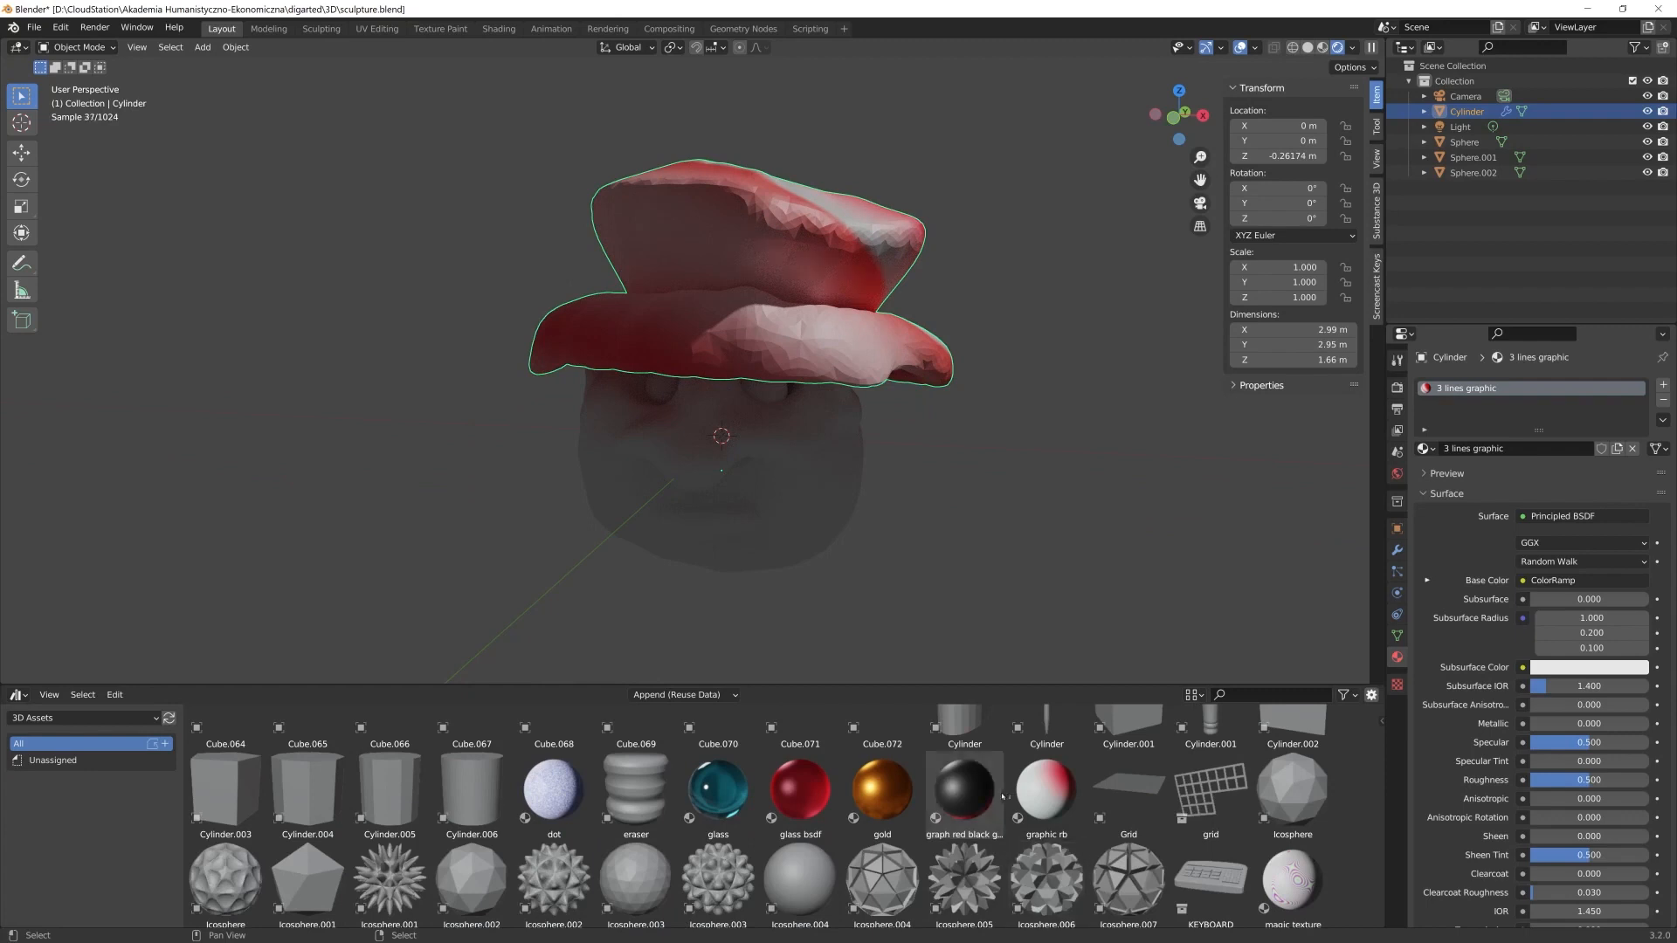
pyautogui.moveTo(982, 791); pyautogui.dragTo(805, 302)
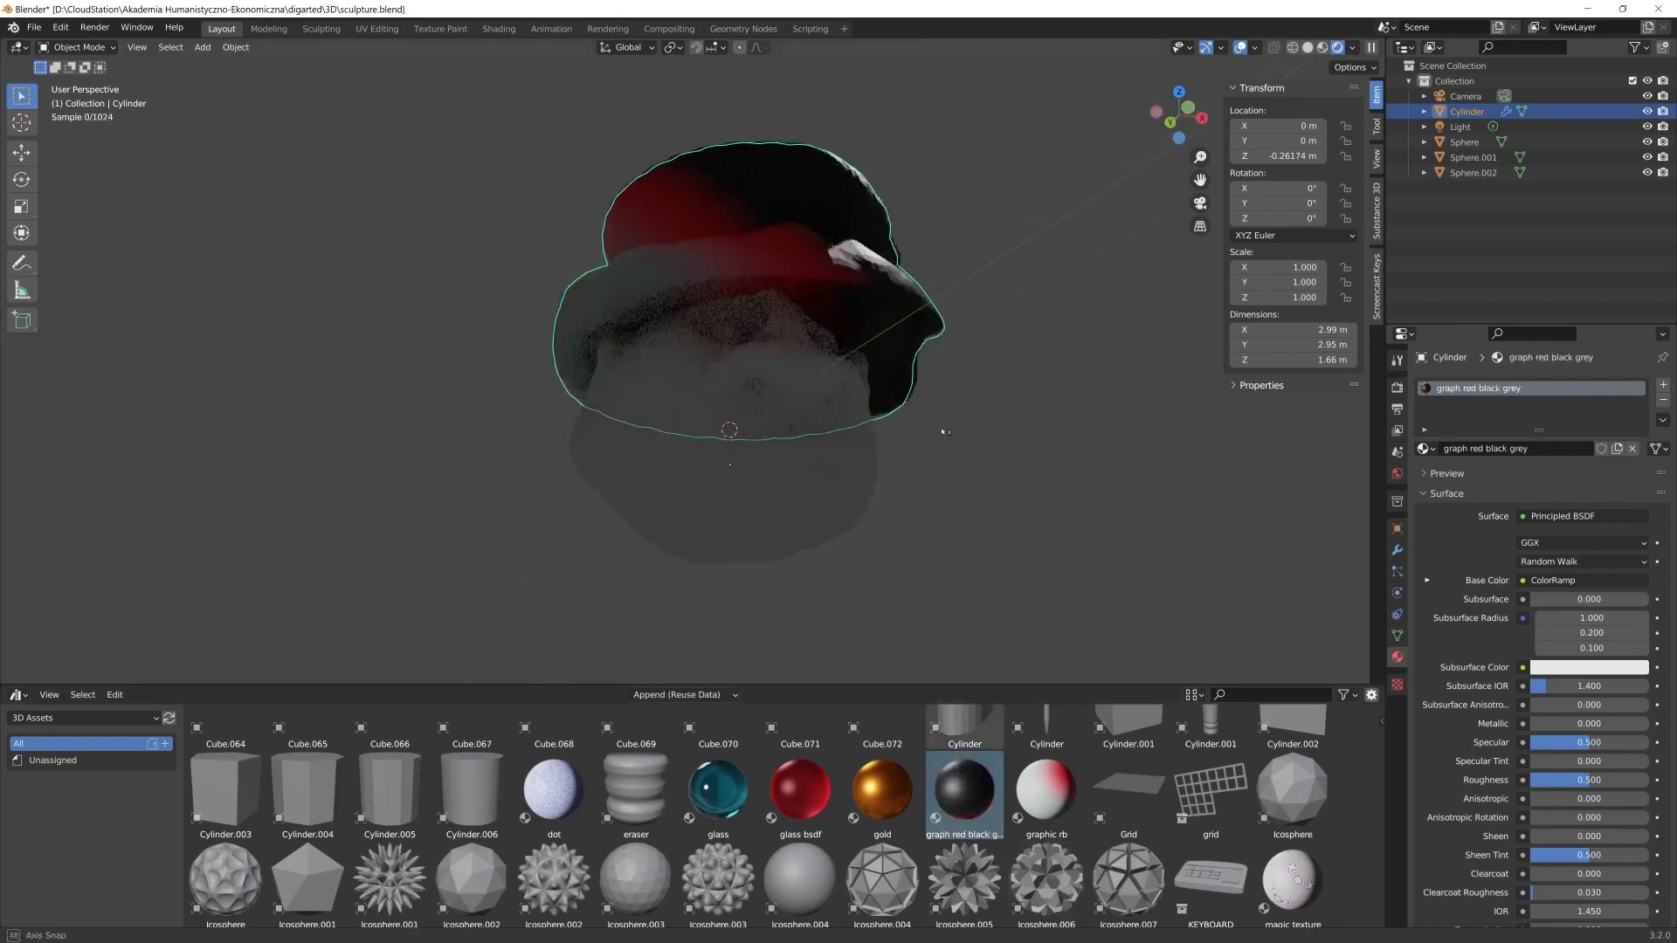
pyautogui.moveTo(933, 476)
pyautogui.mouseDown(button='middle')
pyautogui.moveTo(821, 559)
pyautogui.moveTo(883, 516)
pyautogui.moveTo(931, 511)
pyautogui.moveTo(918, 477)
pyautogui.mouseUp(button='middle')
pyautogui.scroll(1, 820, 397)
pyautogui.scroll(-5, 854, 806)
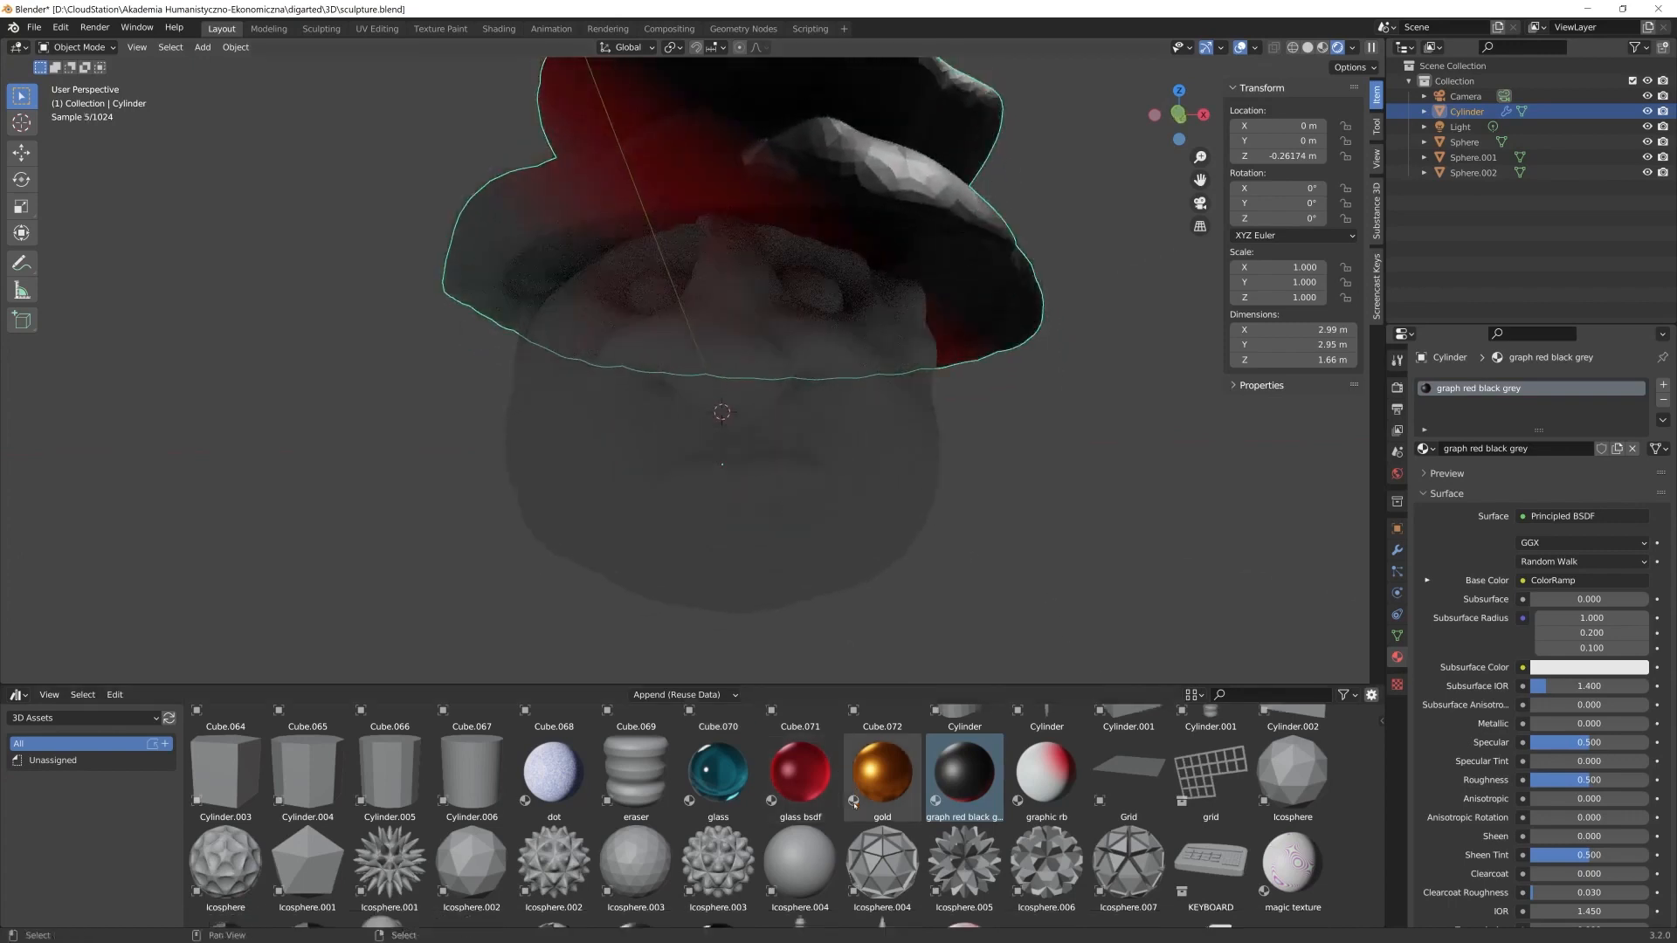
# Apply the "pink" material from the asset library to the head and look it over from the front and side
pyautogui.scroll(-2, 854, 805)
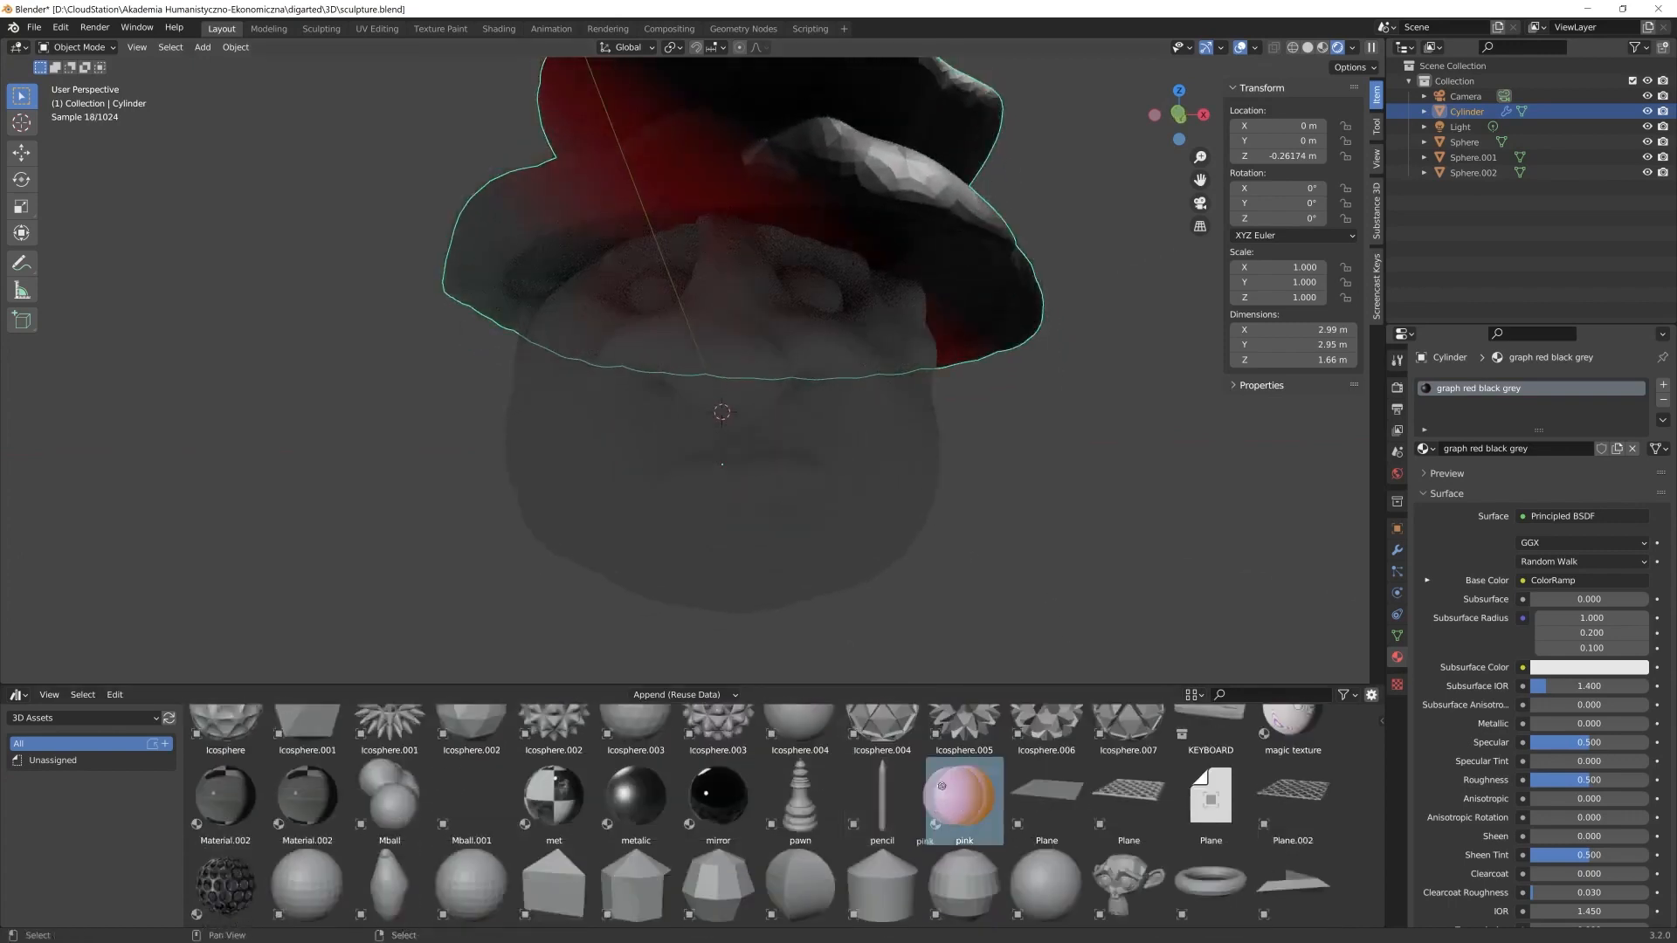
pyautogui.moveTo(964, 793); pyautogui.dragTo(713, 515)
pyautogui.moveTo(839, 506); pyautogui.dragTo(1063, 475, button='middle')
pyautogui.scroll(-2, 1069, 397)
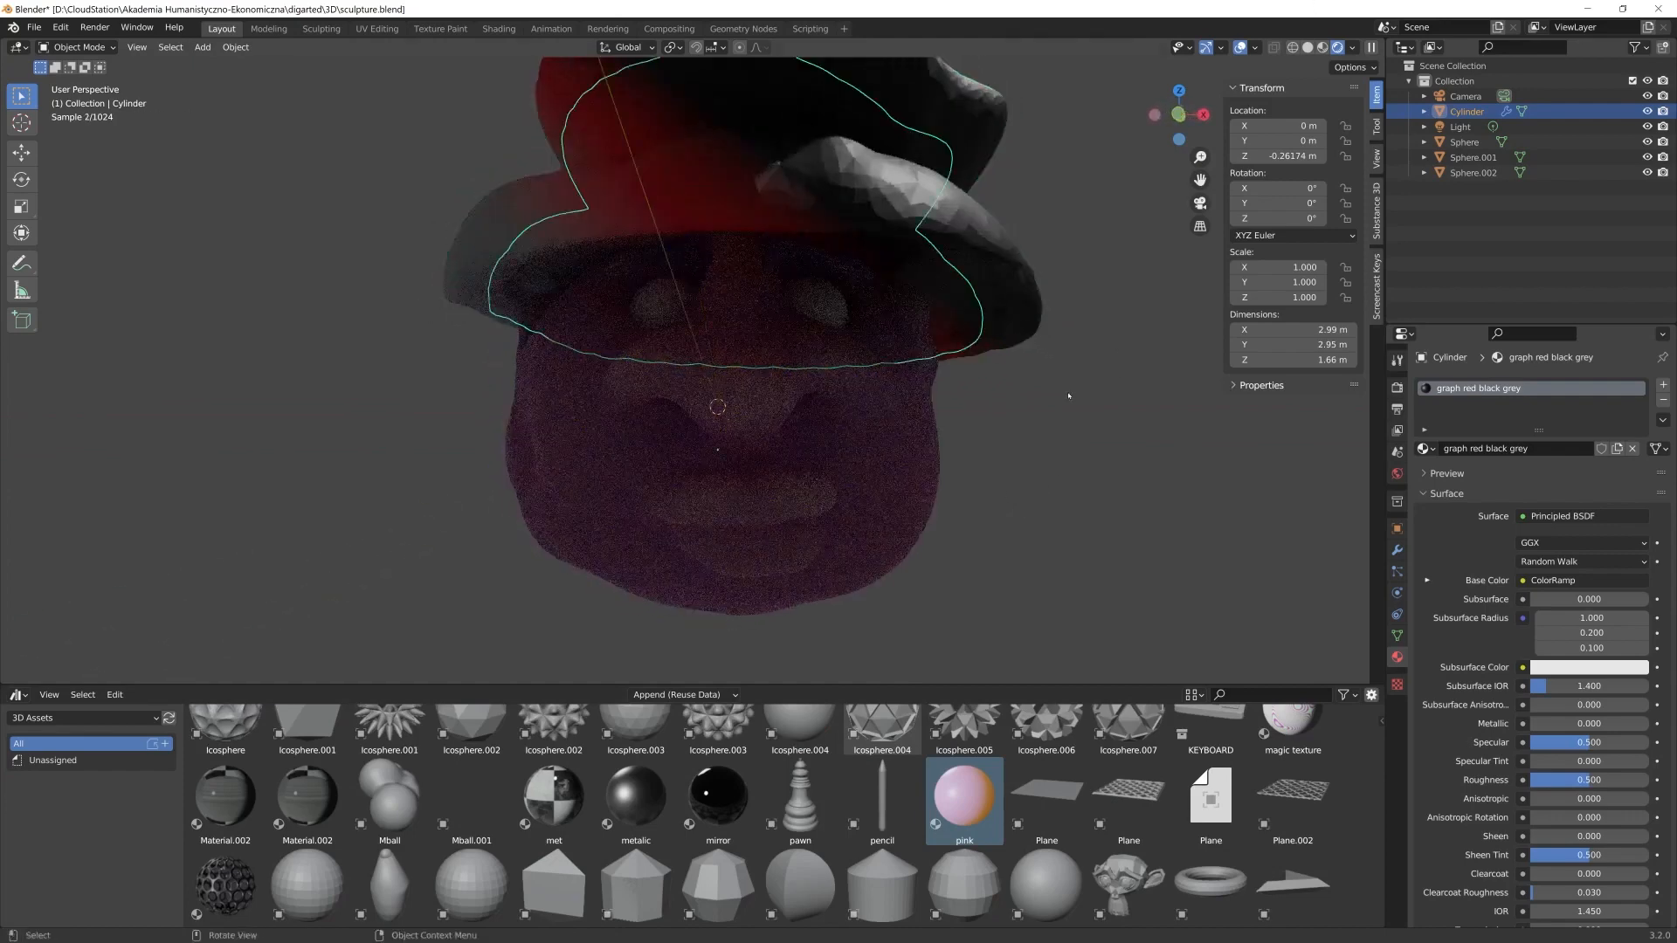
pyautogui.scroll(2, 1072, 399)
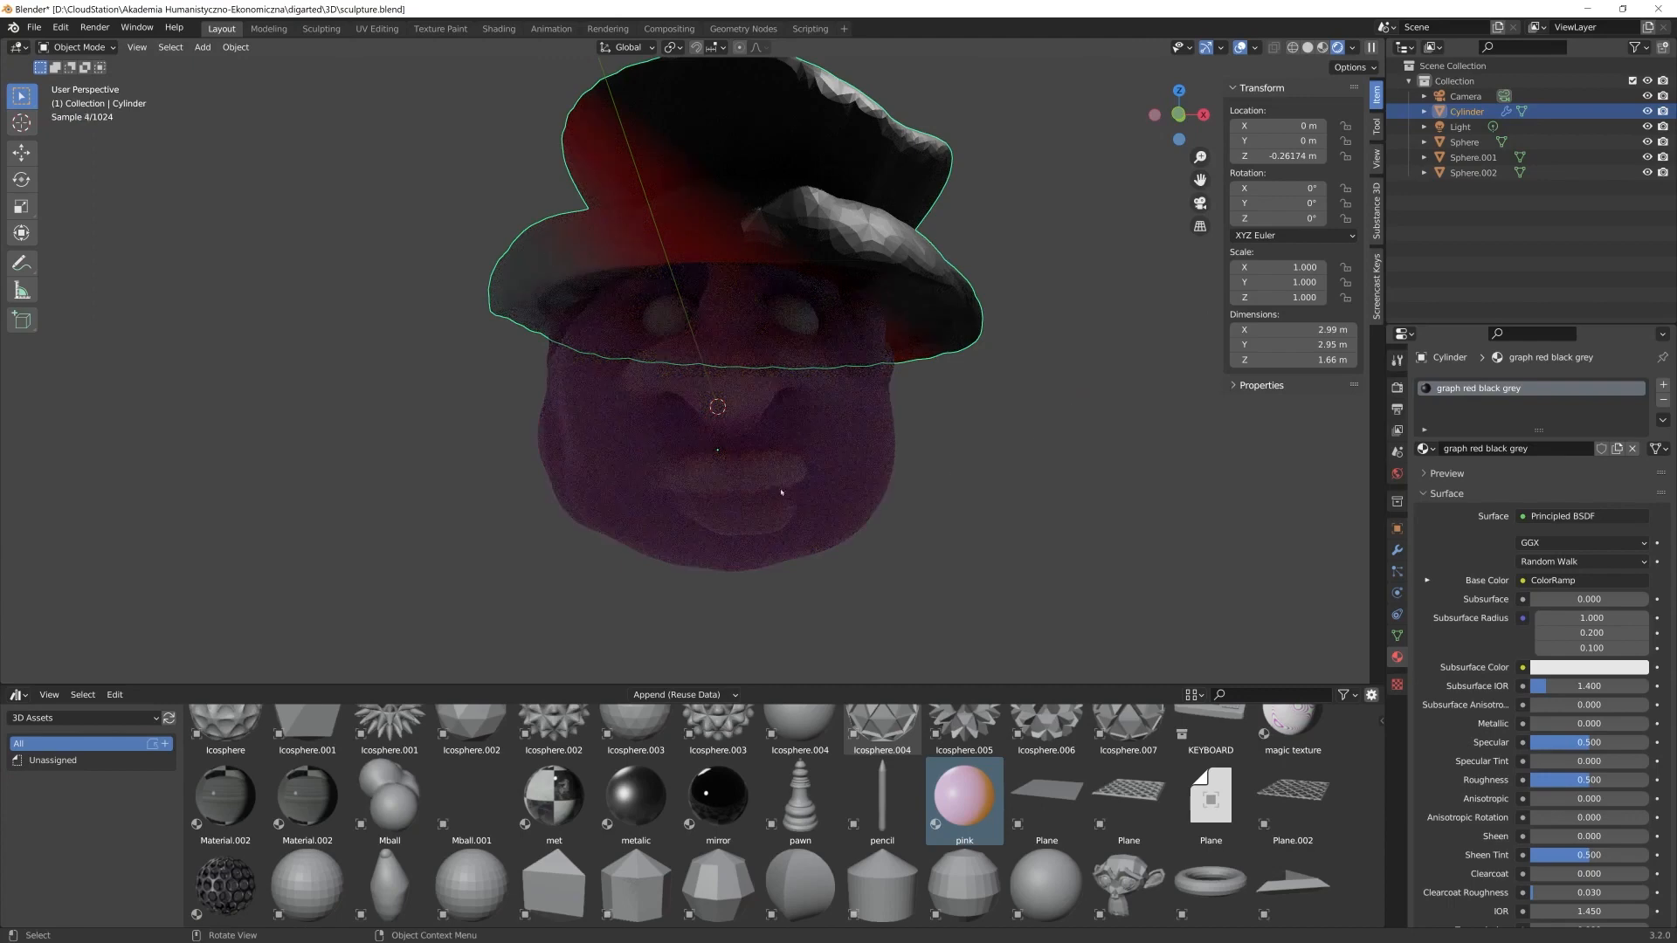
pyautogui.moveTo(782, 492); pyautogui.dragTo(843, 524, button='middle')
pyautogui.scroll(-2, 932, 764)
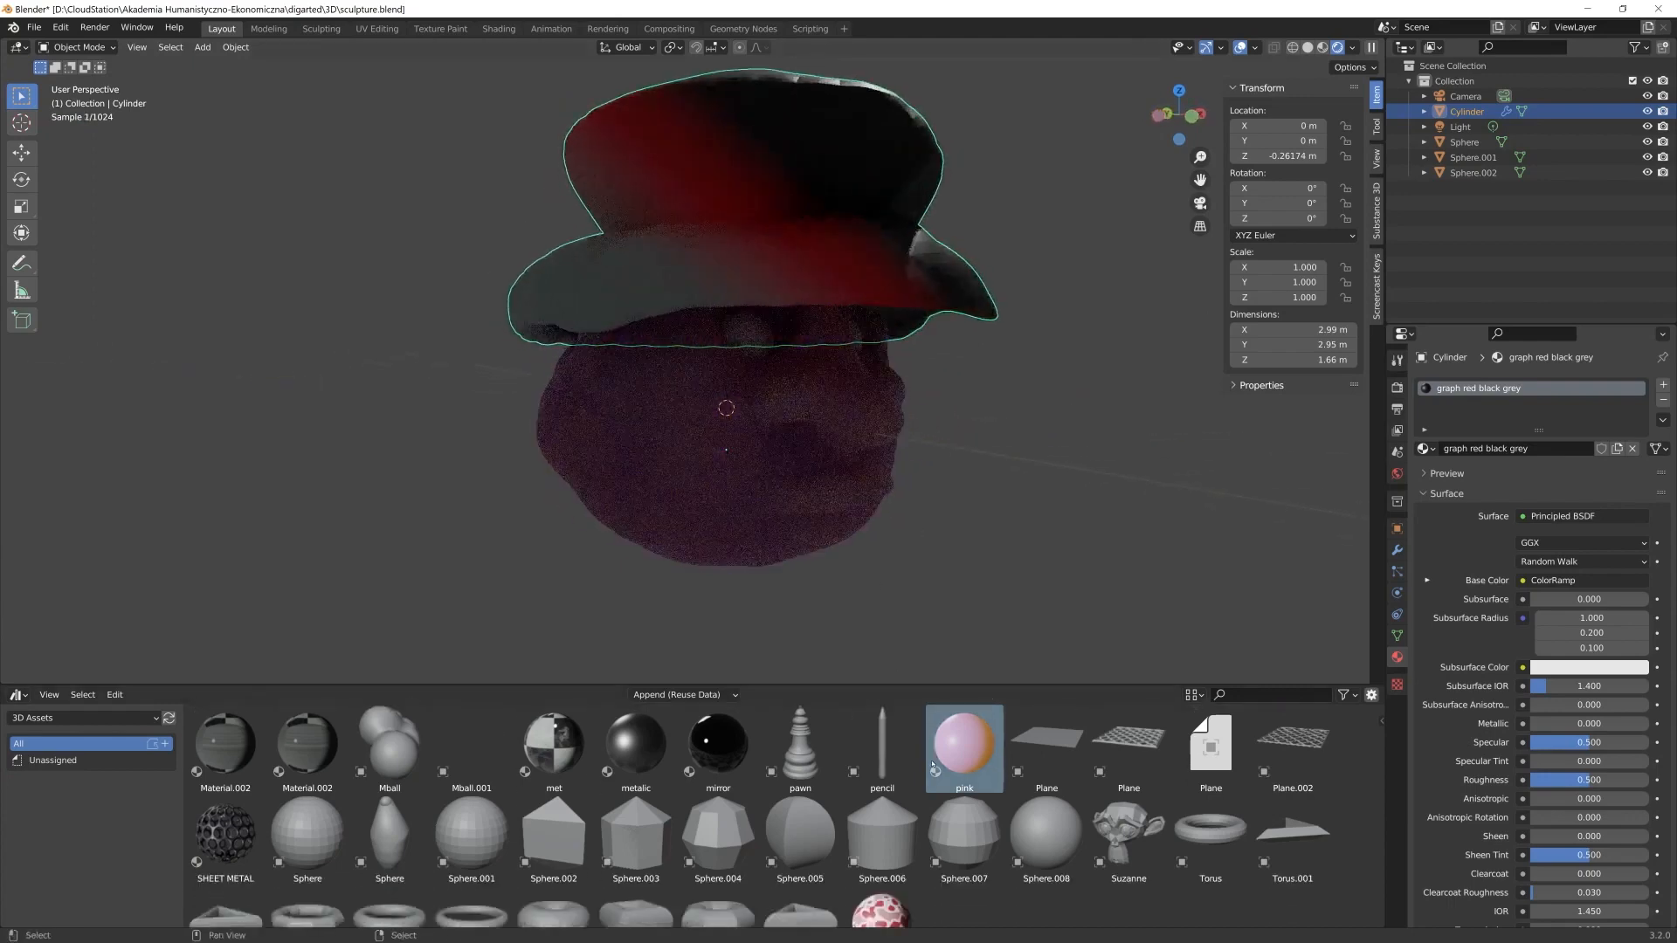
pyautogui.scroll(-2, 932, 766)
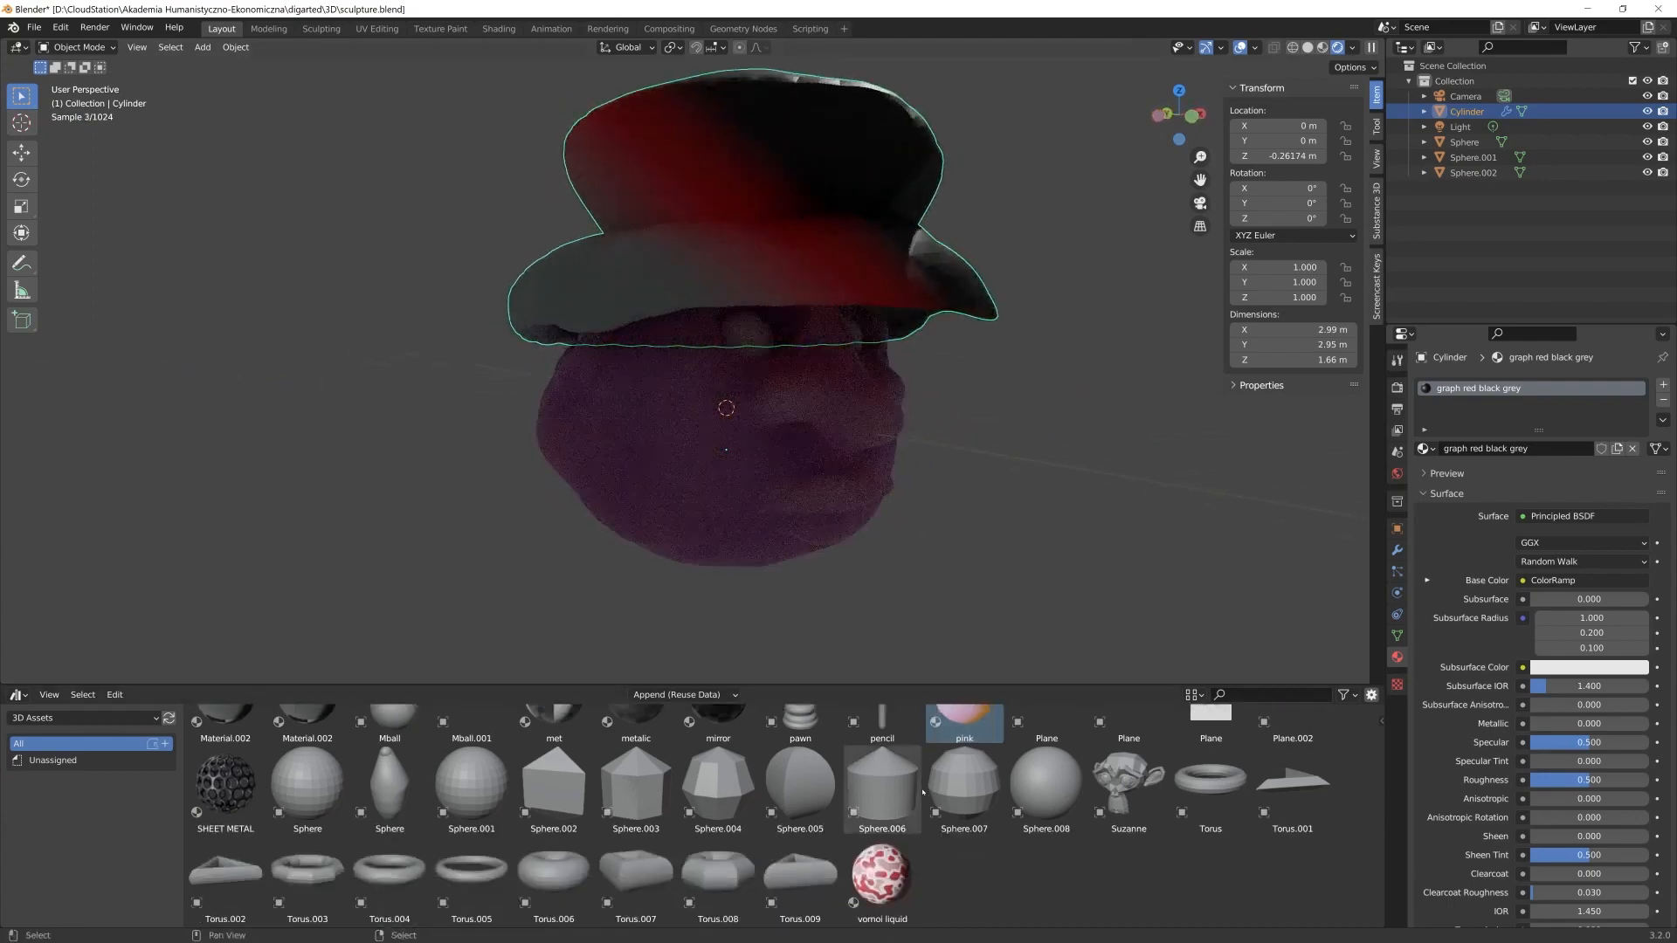
# Select the head sphere and duplicate its pink material into a separate copy
pyautogui.click(842, 465)
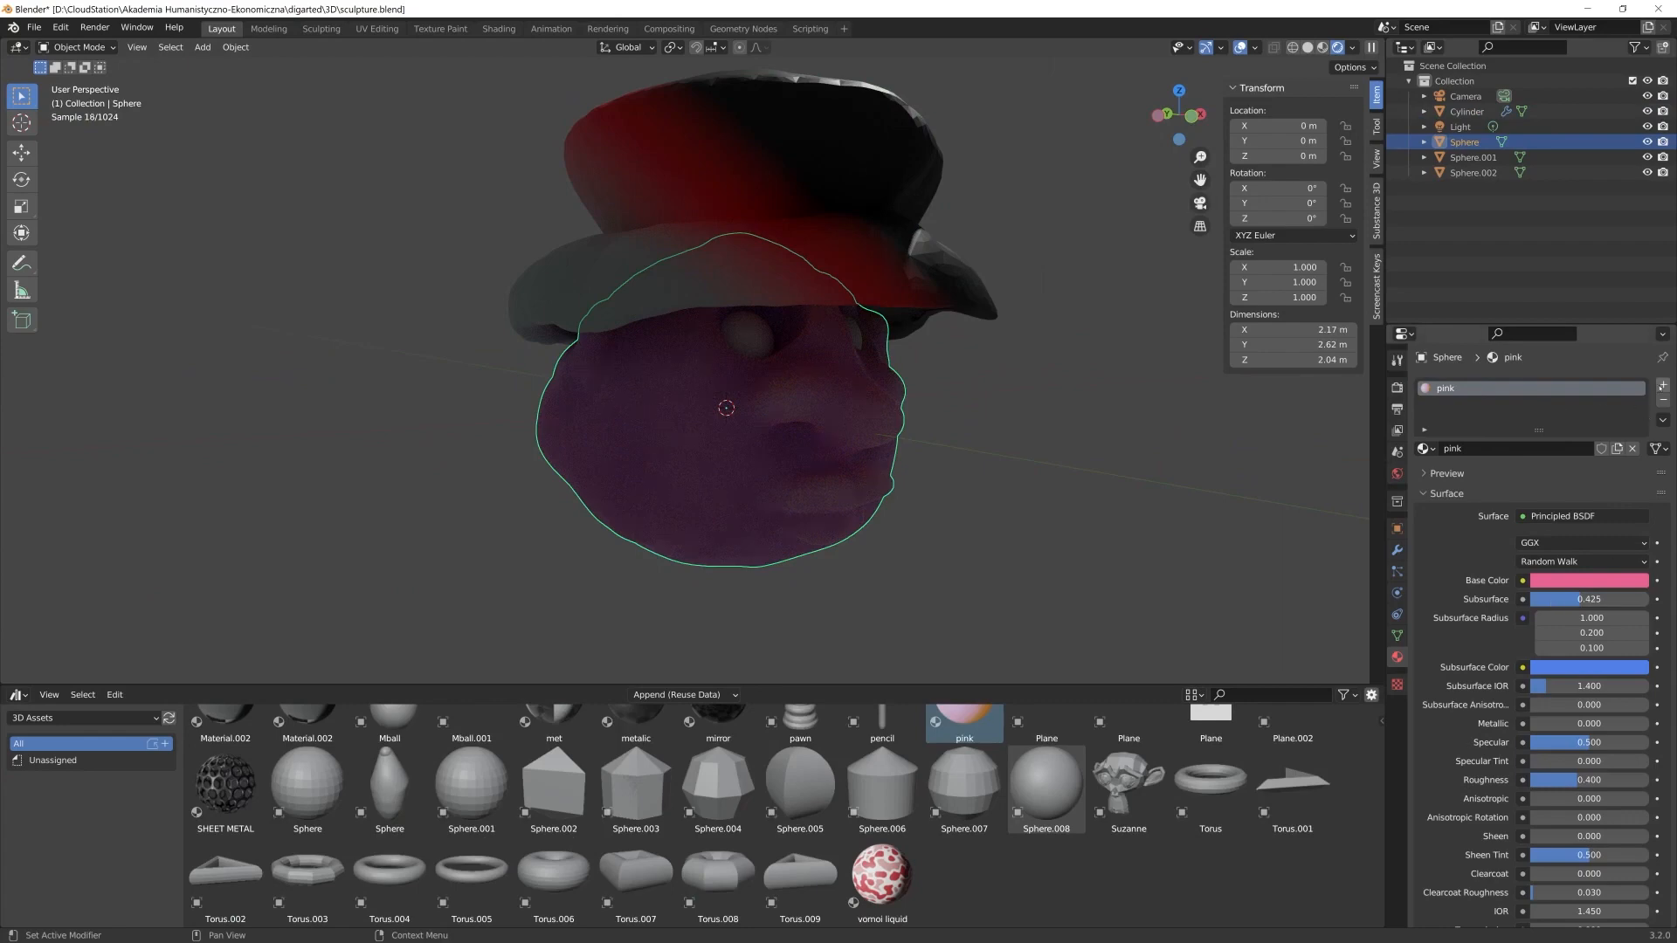
pyautogui.click(1616, 448)
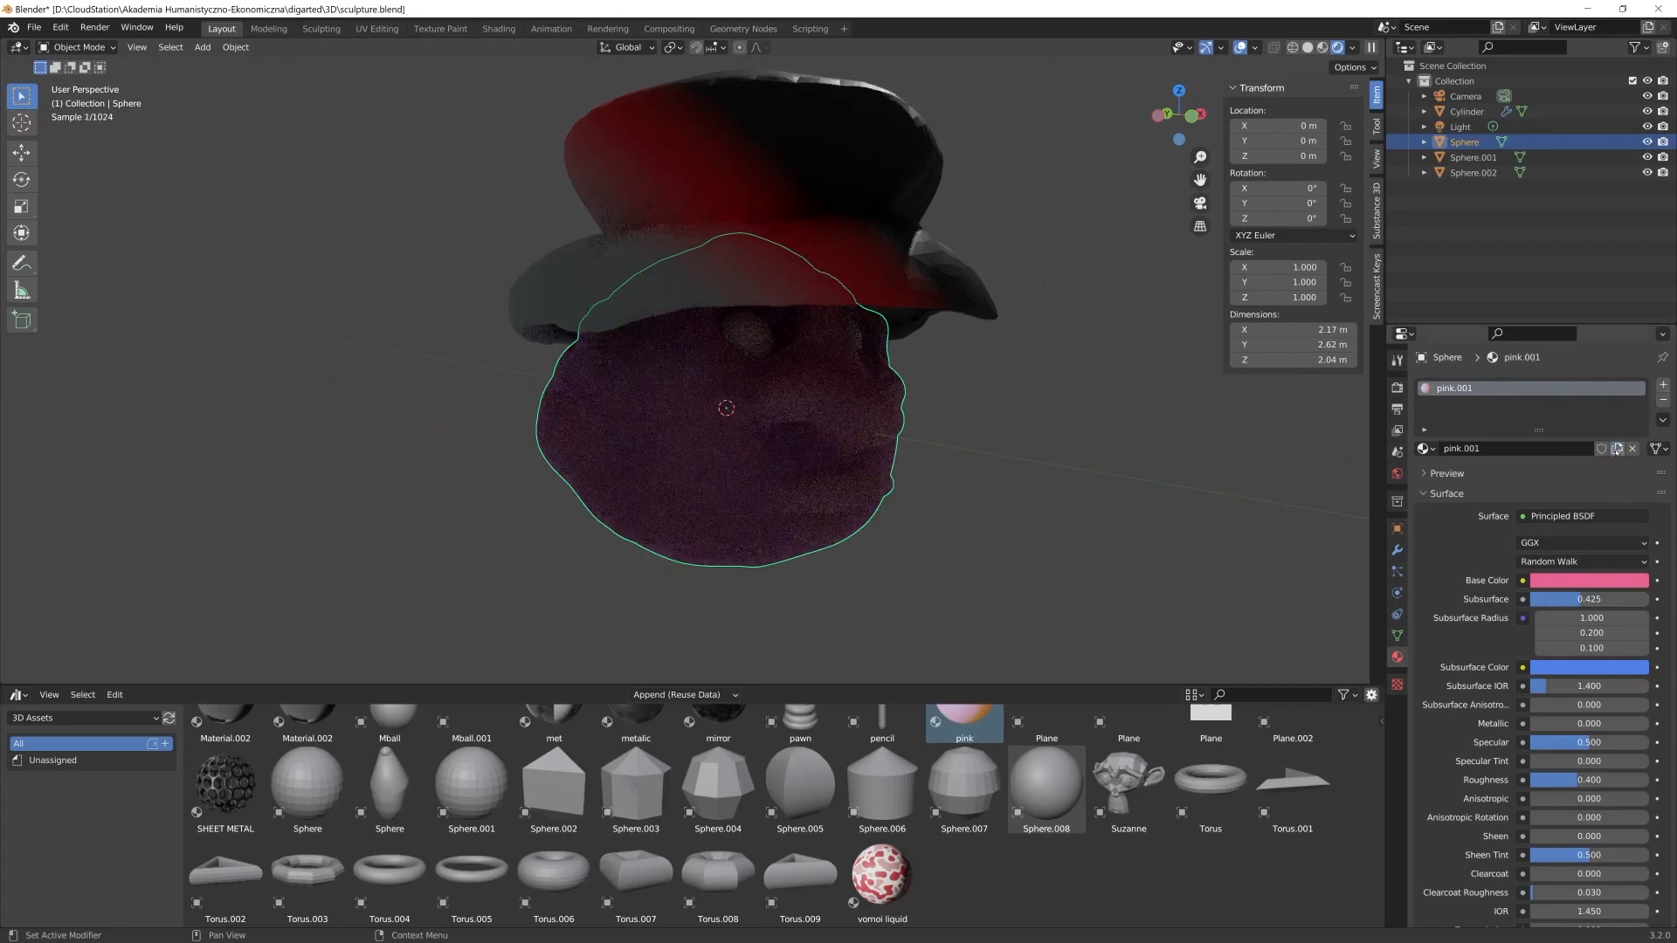
# Recolour the head's copied pink material with a light pink base colour, a peach subsurface colour and subsurface 0.458
pyautogui.click(1569, 666)
pyautogui.moveTo(1582, 488); pyautogui.dragTo(1569, 528)
pyautogui.click(1572, 580)
pyautogui.moveTo(1635, 375)
pyautogui.mouseDown()
pyautogui.moveTo(1635, 436)
pyautogui.moveTo(1636, 360)
pyautogui.mouseUp()
pyautogui.click(1572, 667)
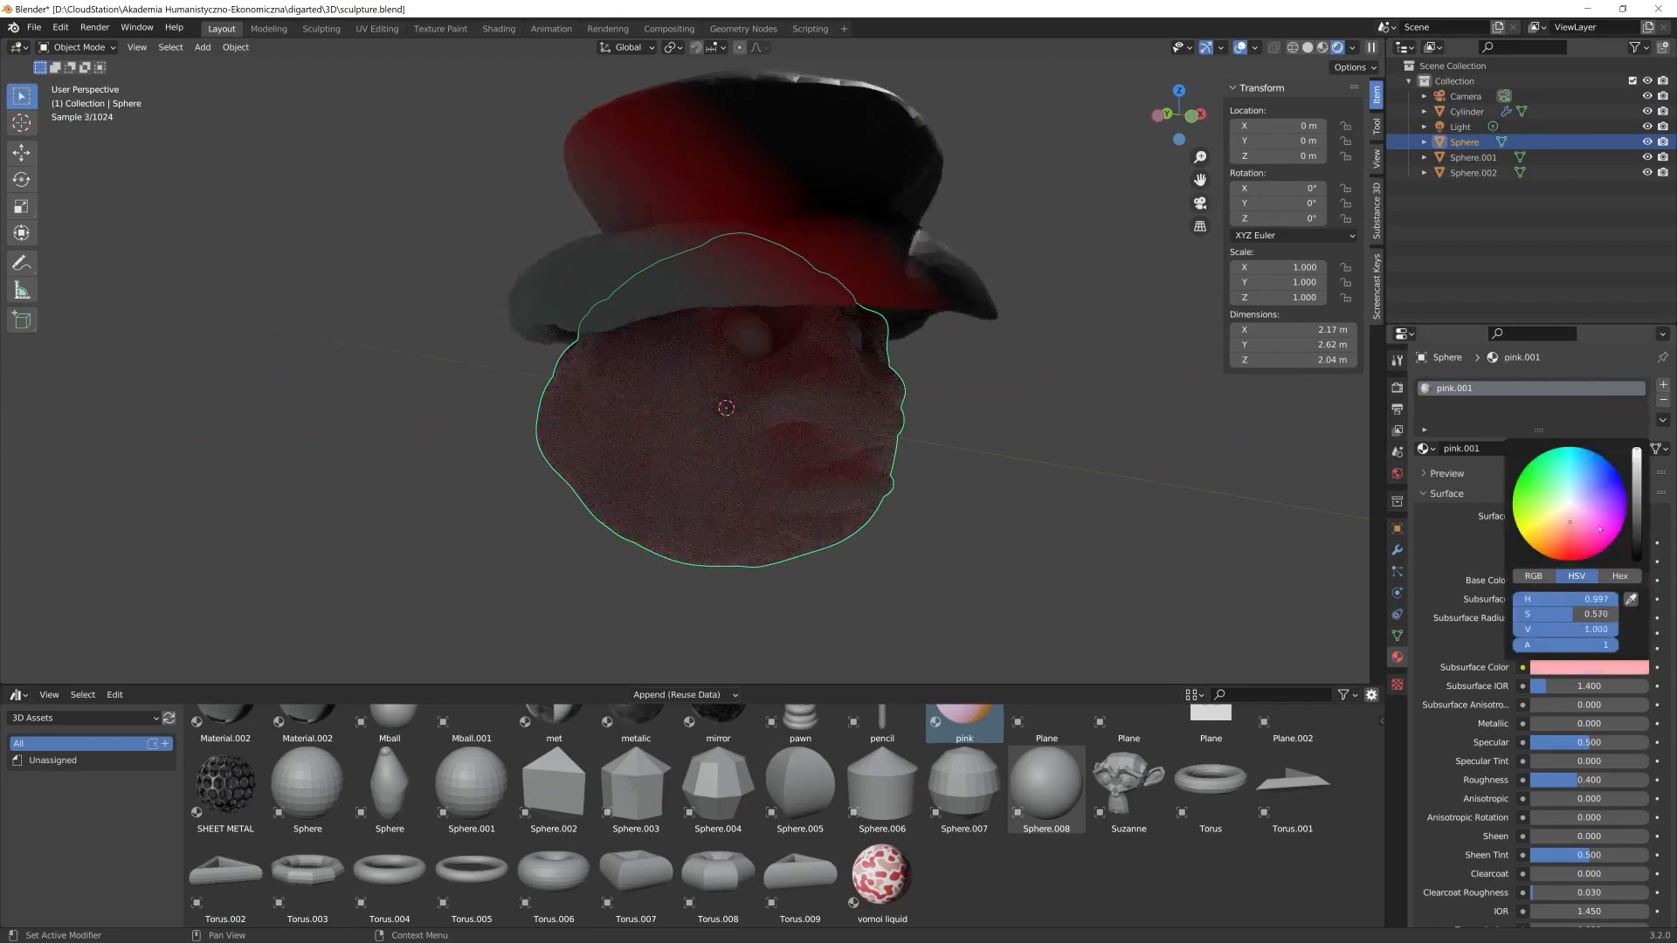
pyautogui.moveTo(1569, 528); pyautogui.dragTo(1559, 520)
pyautogui.moveTo(1582, 599); pyautogui.dragTo(1587, 599)
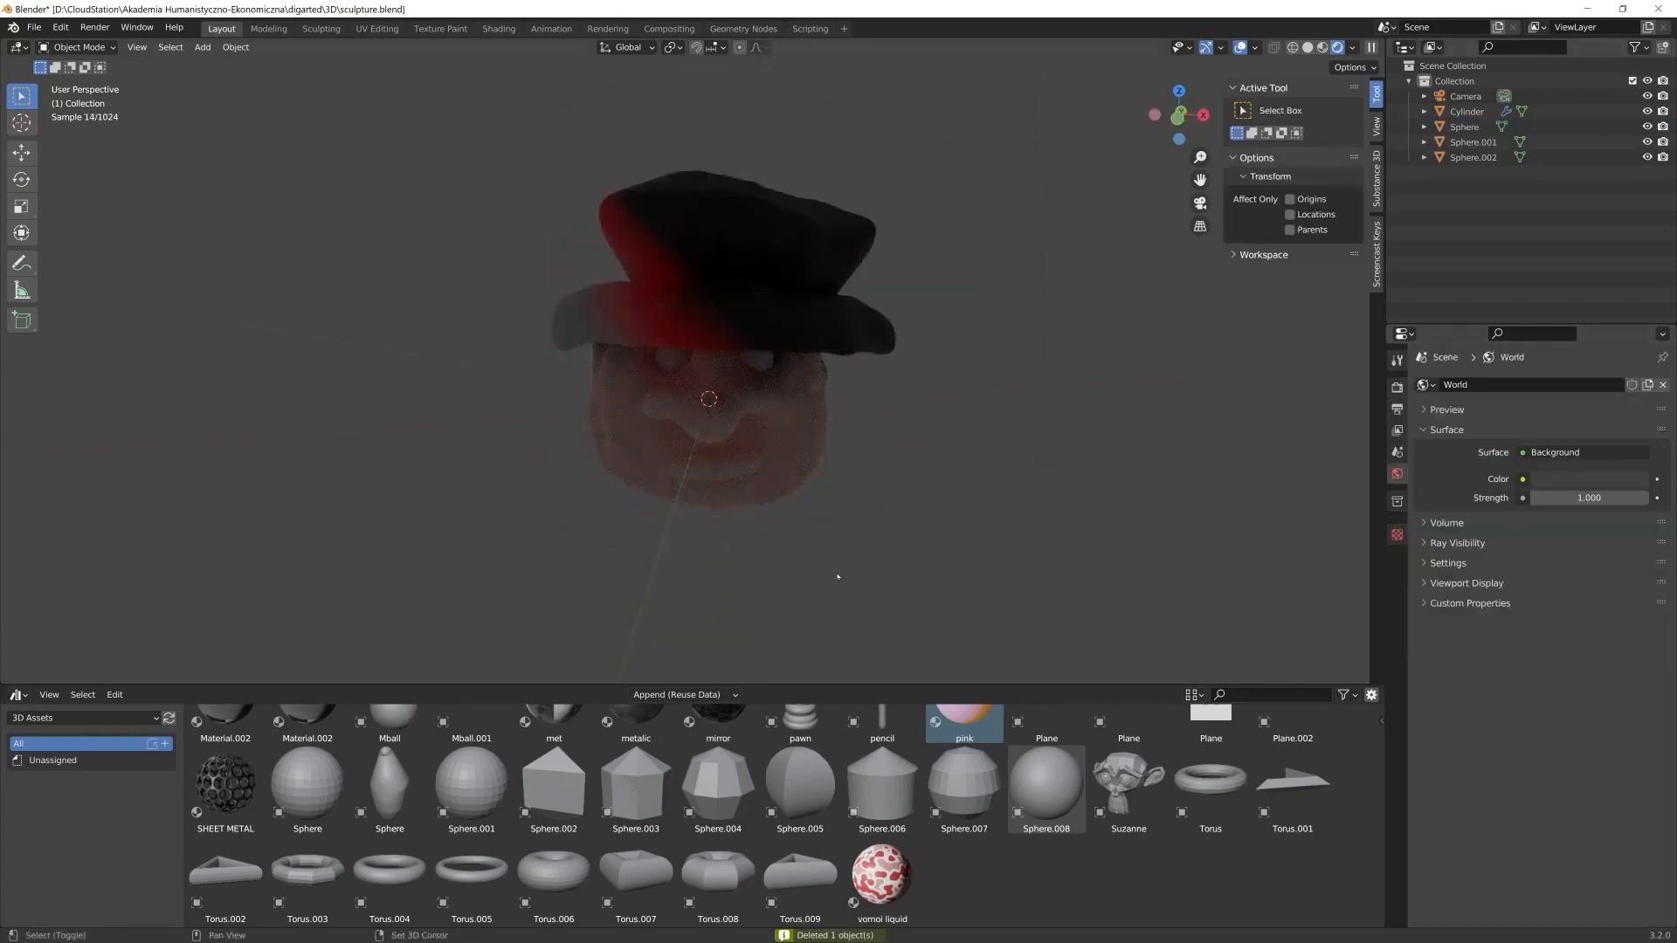
# Replace the existing light with a Sun light and rotate it so it illuminates the face
pyautogui.press('r')
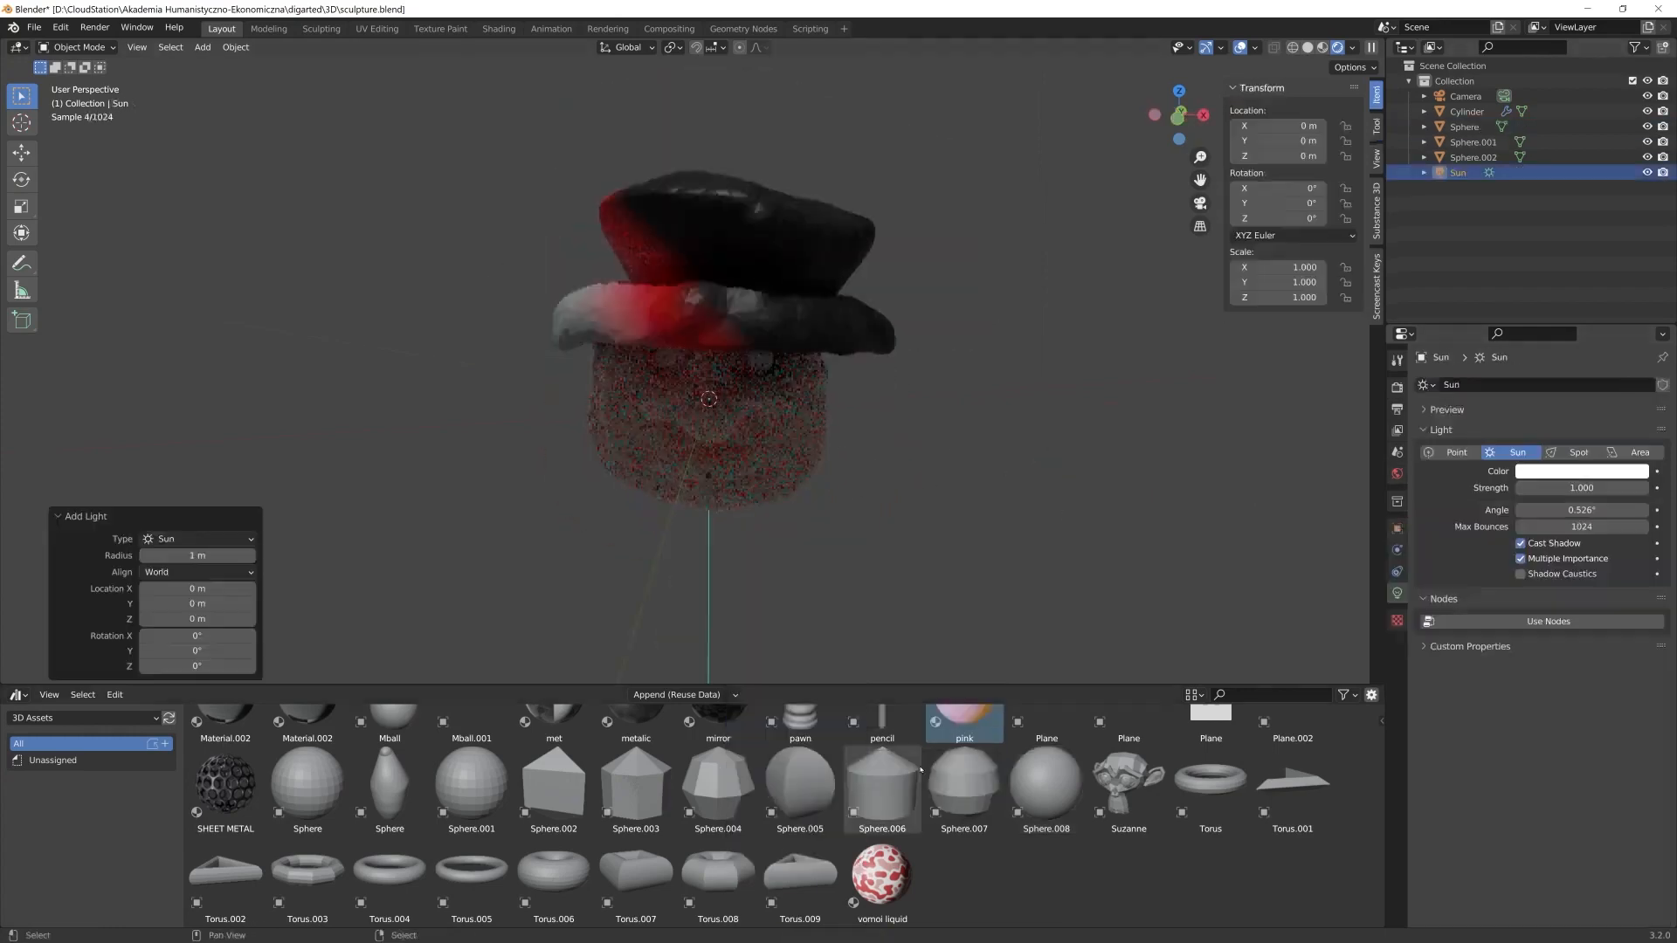
pyautogui.press('r')
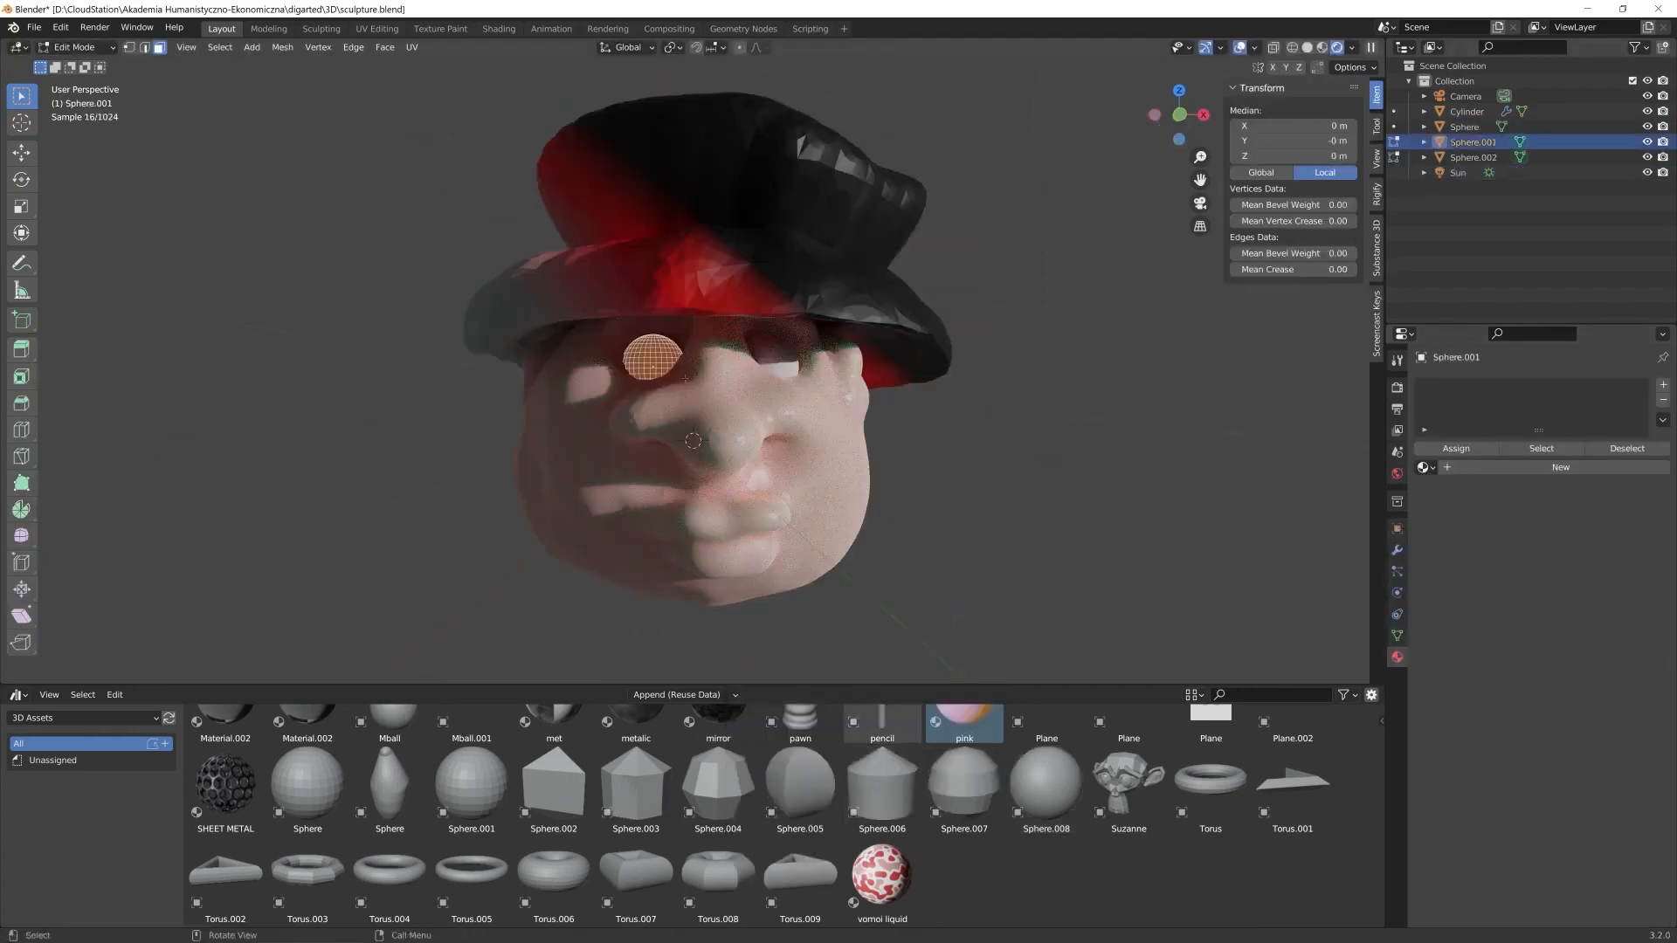
pyautogui.press('Tab')
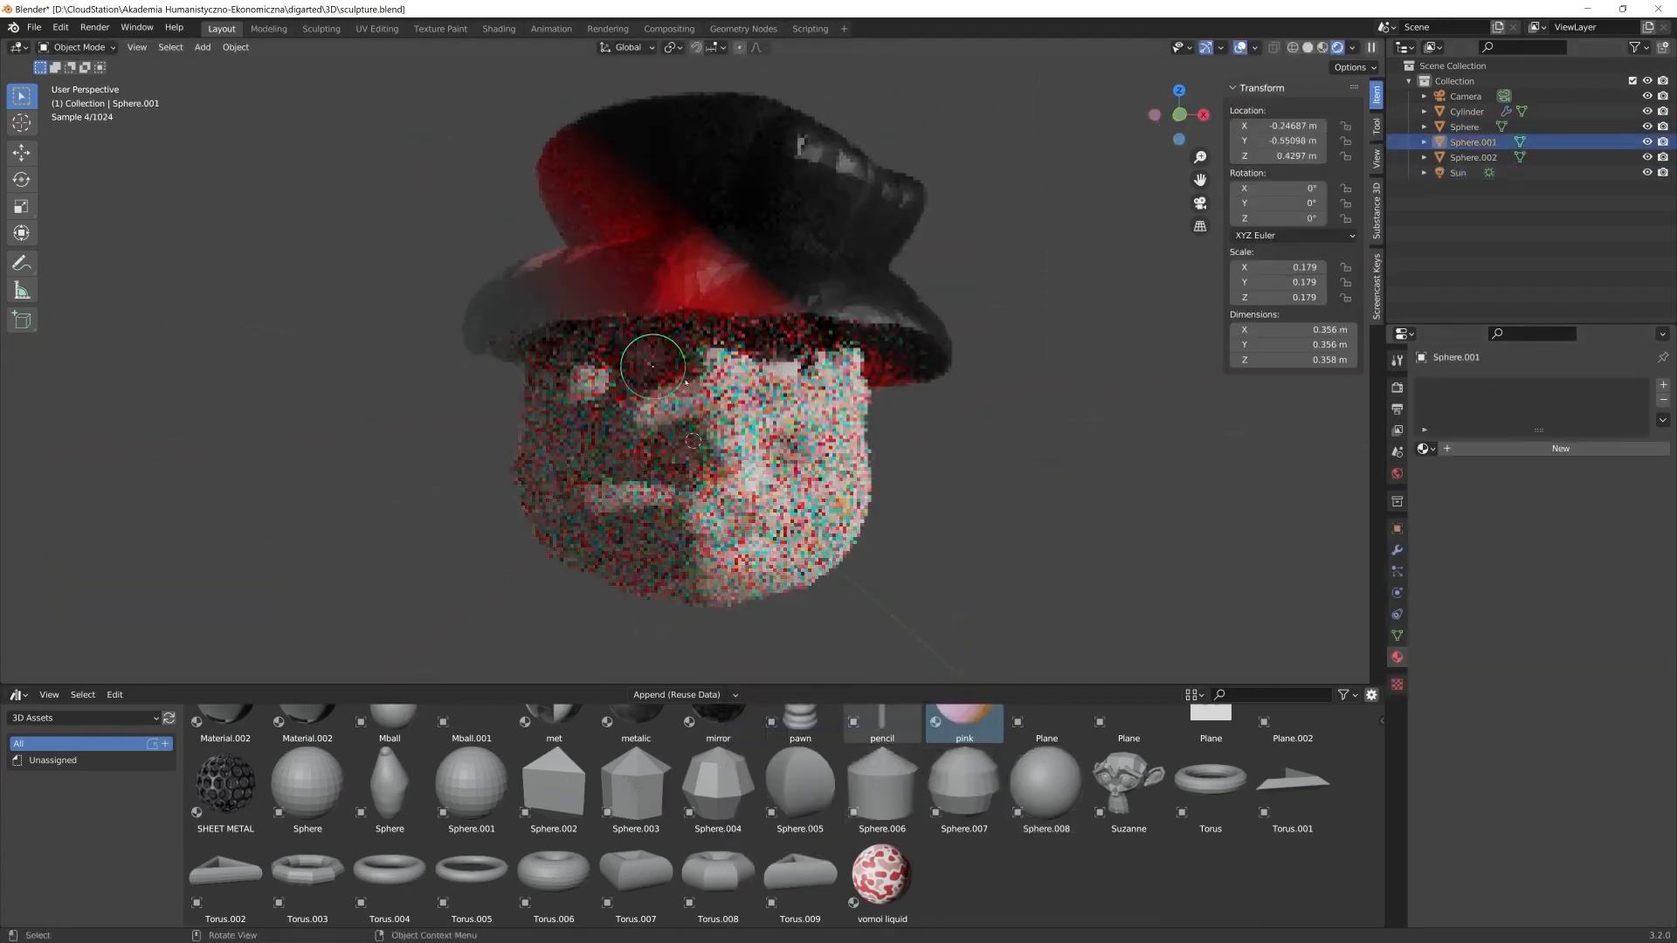
# Create a new white material on the eyeball under the hat brim and check that the other eyeball shares it
pyautogui.press('Tab')
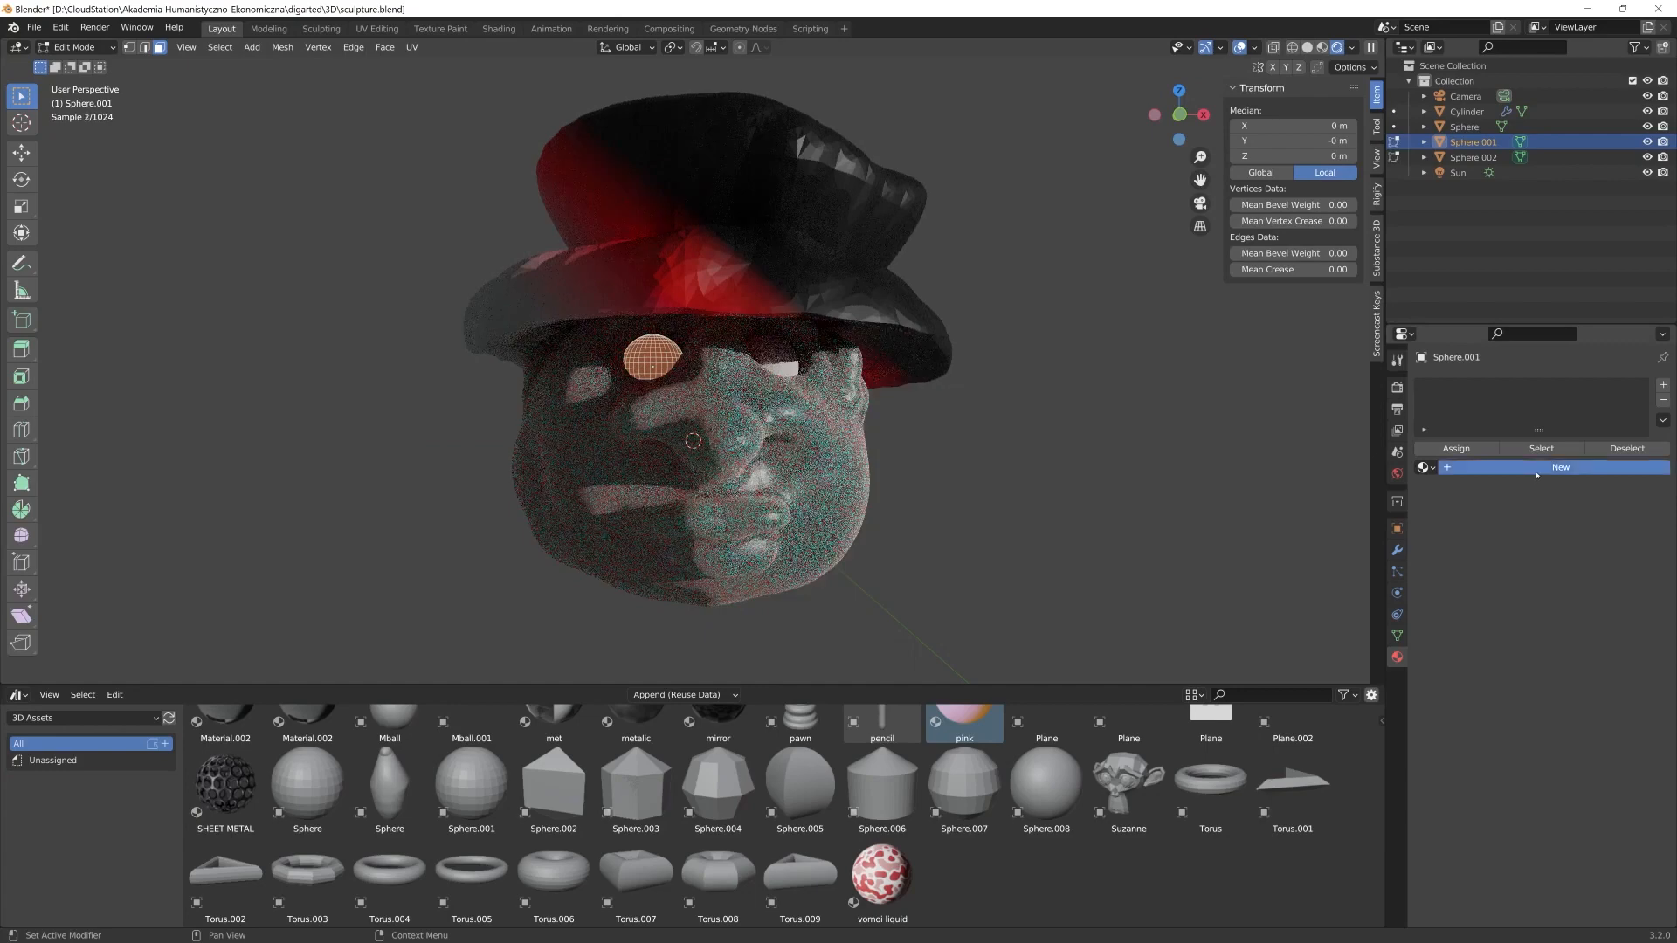
pyautogui.click(1560, 448)
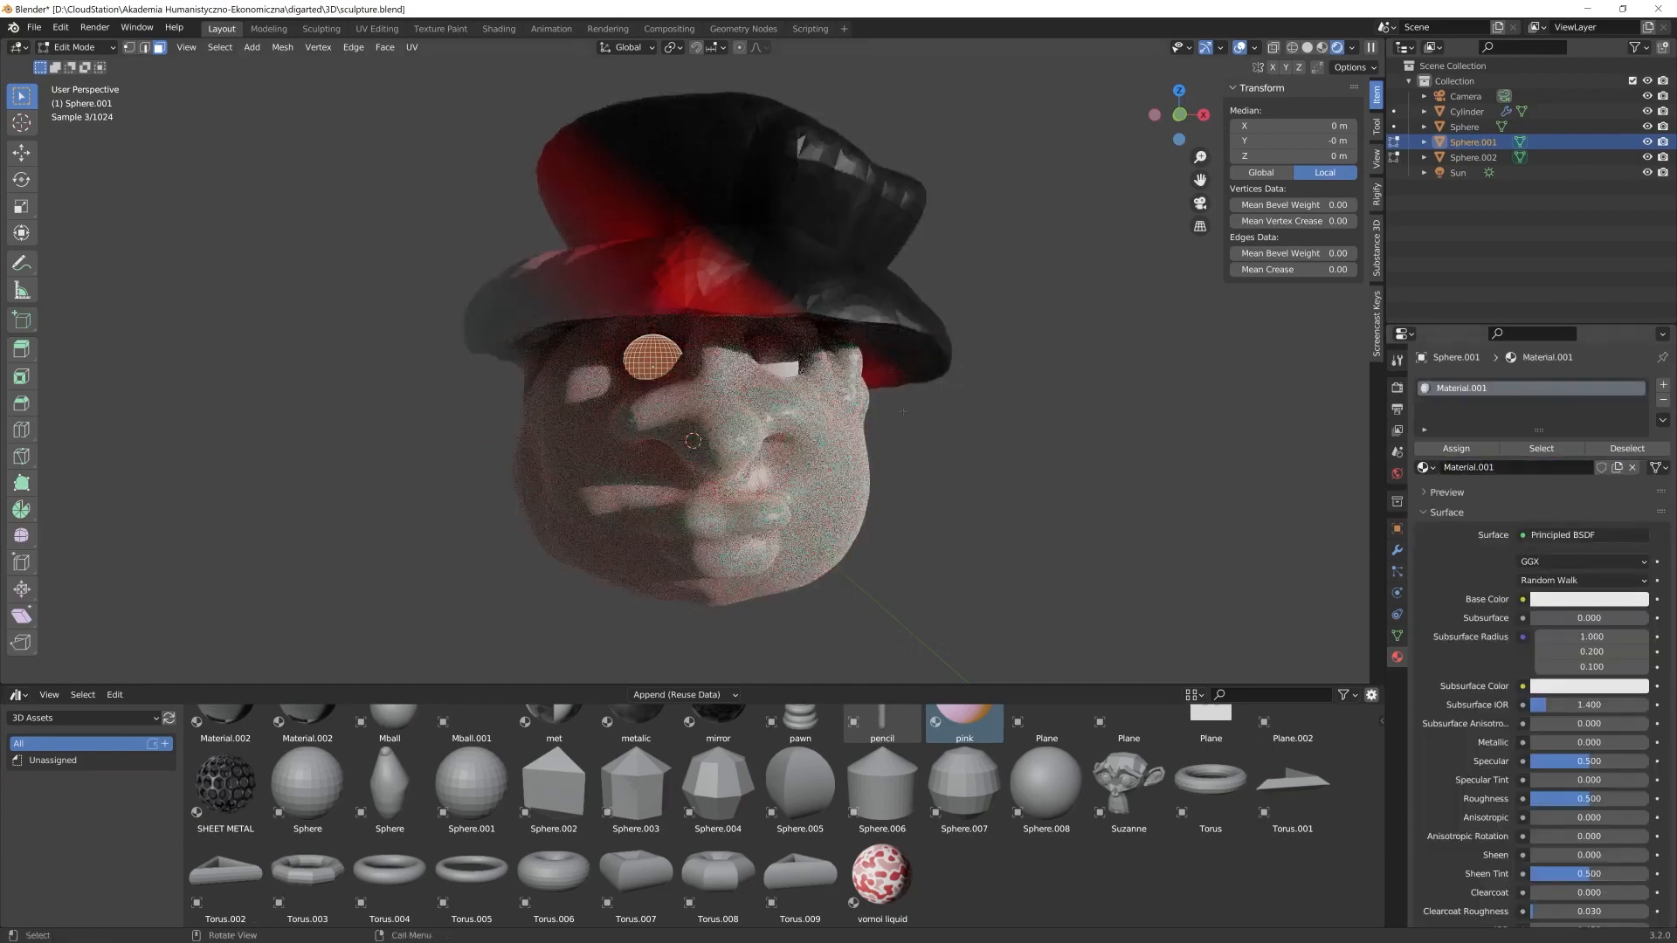
pyautogui.press('Tab')
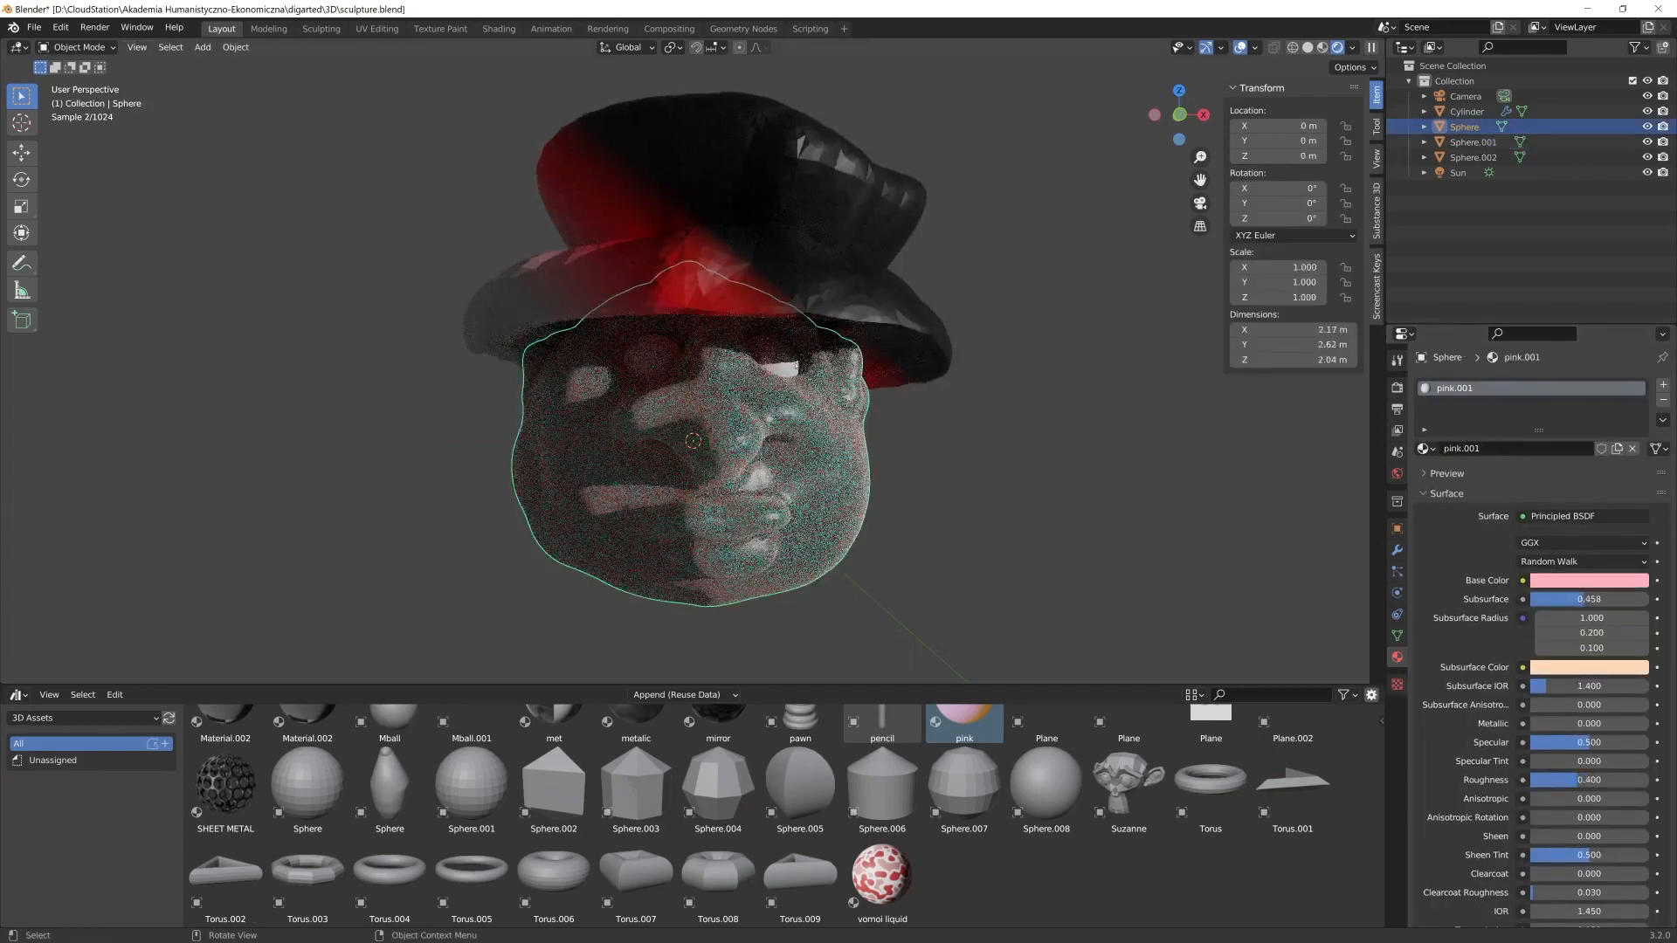
pyautogui.click(797, 366)
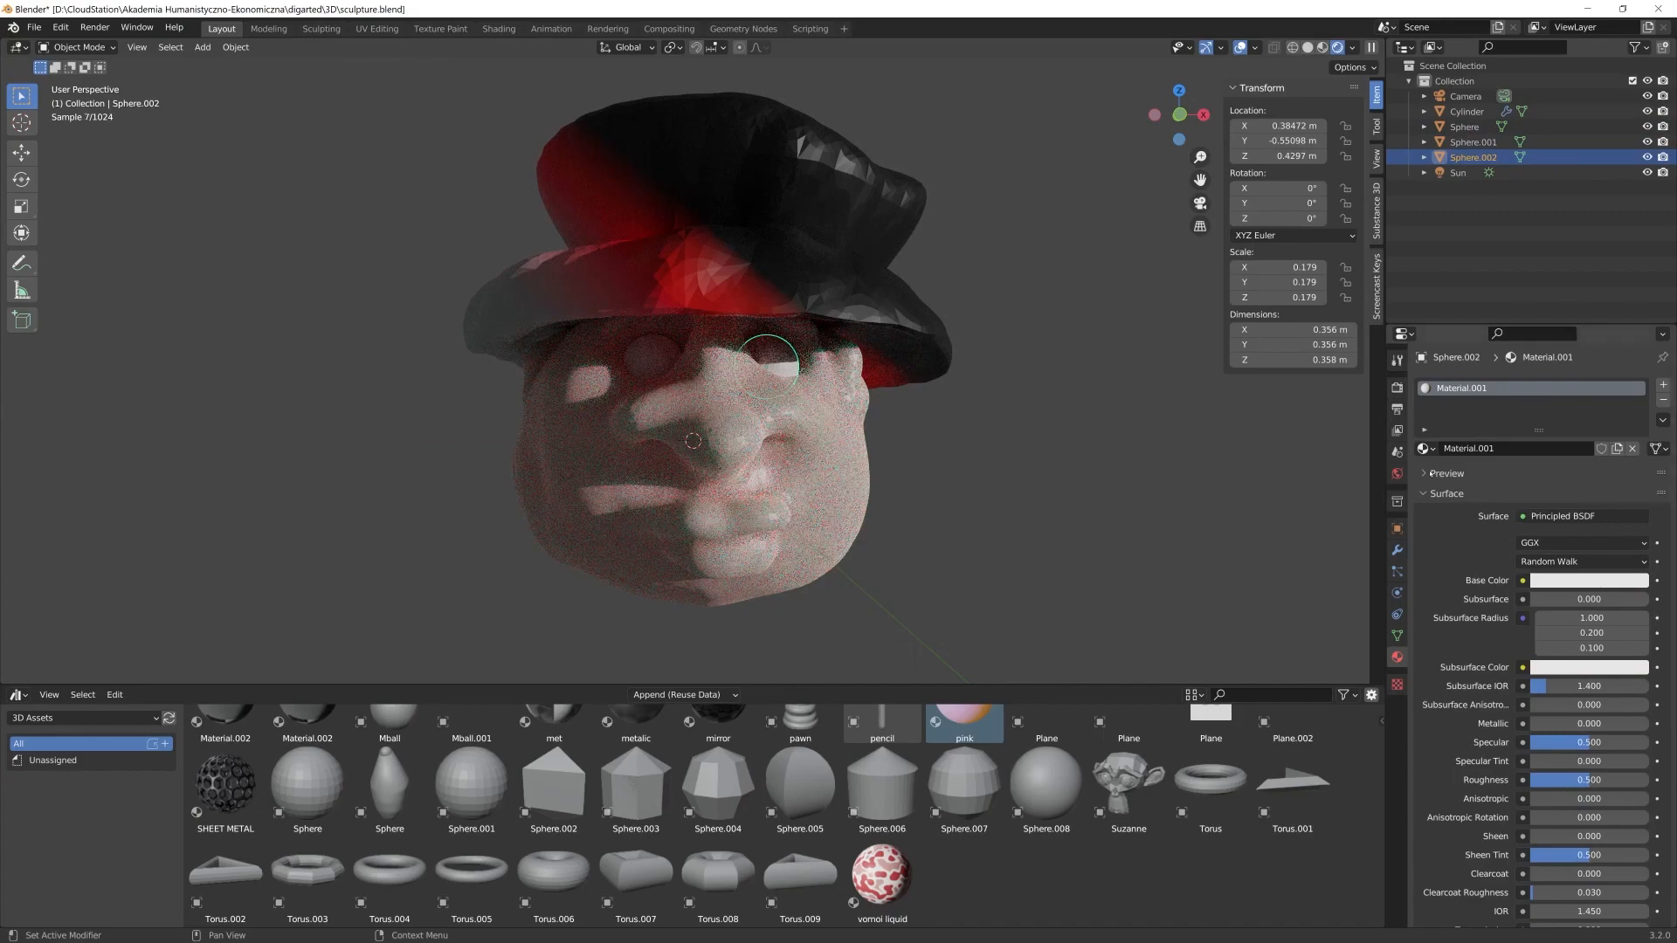
pyautogui.click(653, 371)
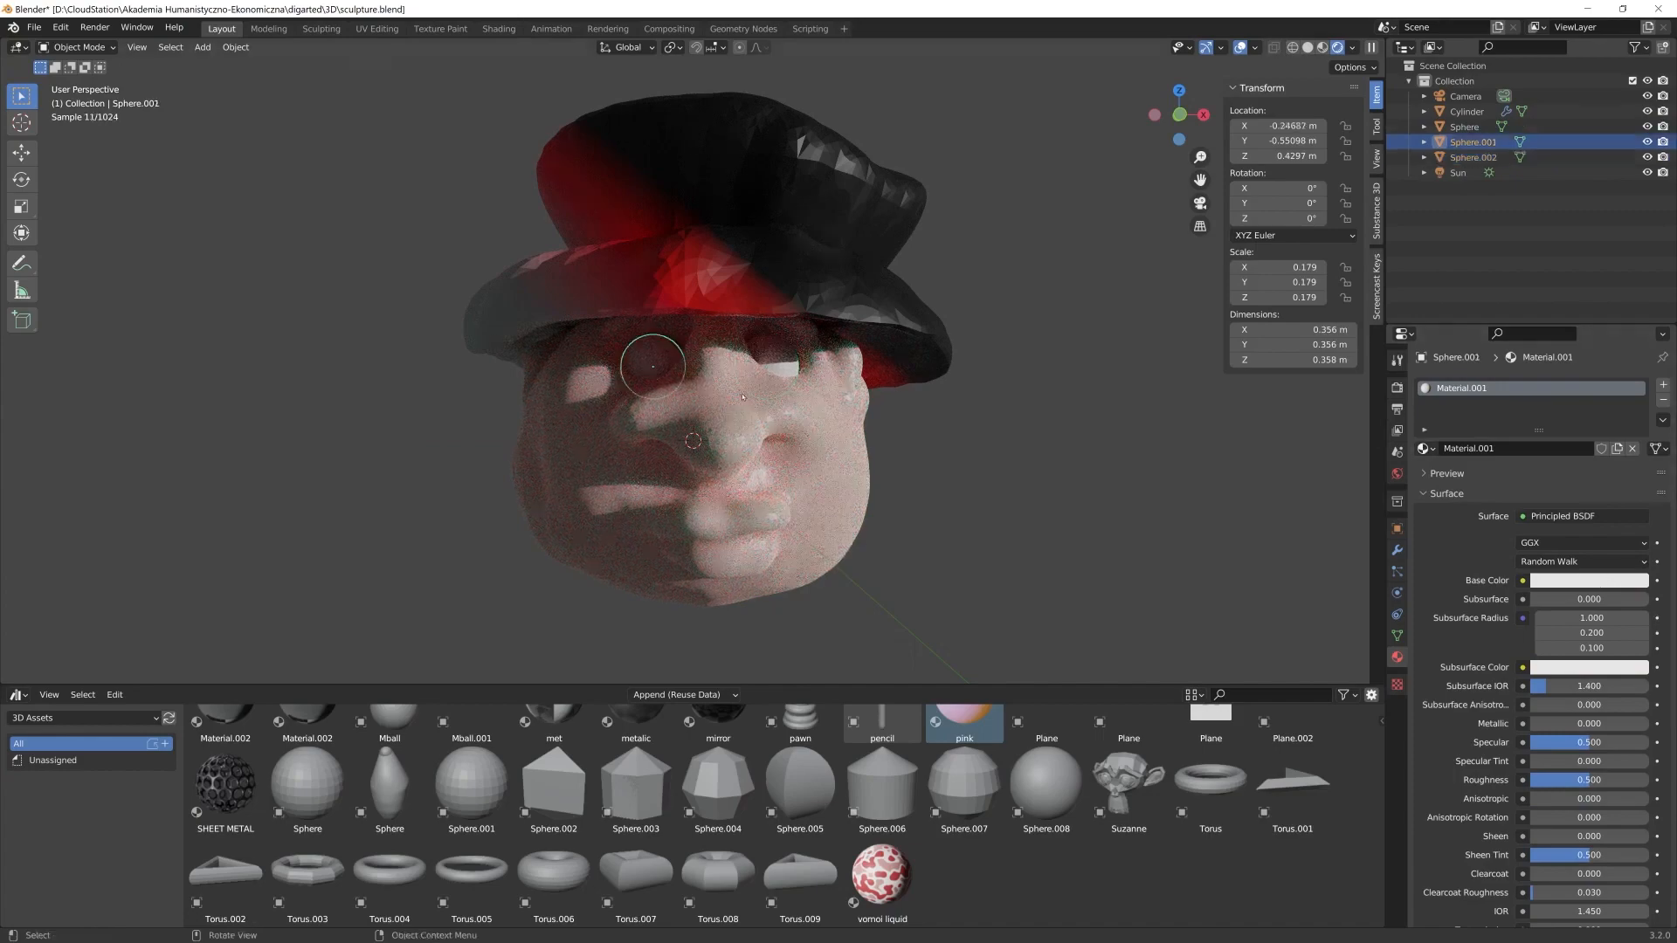
# Switch to the Sculpting workspace and stroke the centre of the eyeball with the Blob brush at 35 px radius and 0.500 strength
pyautogui.scroll(4, 1031, 312)
pyautogui.scroll(3, 698, 493)
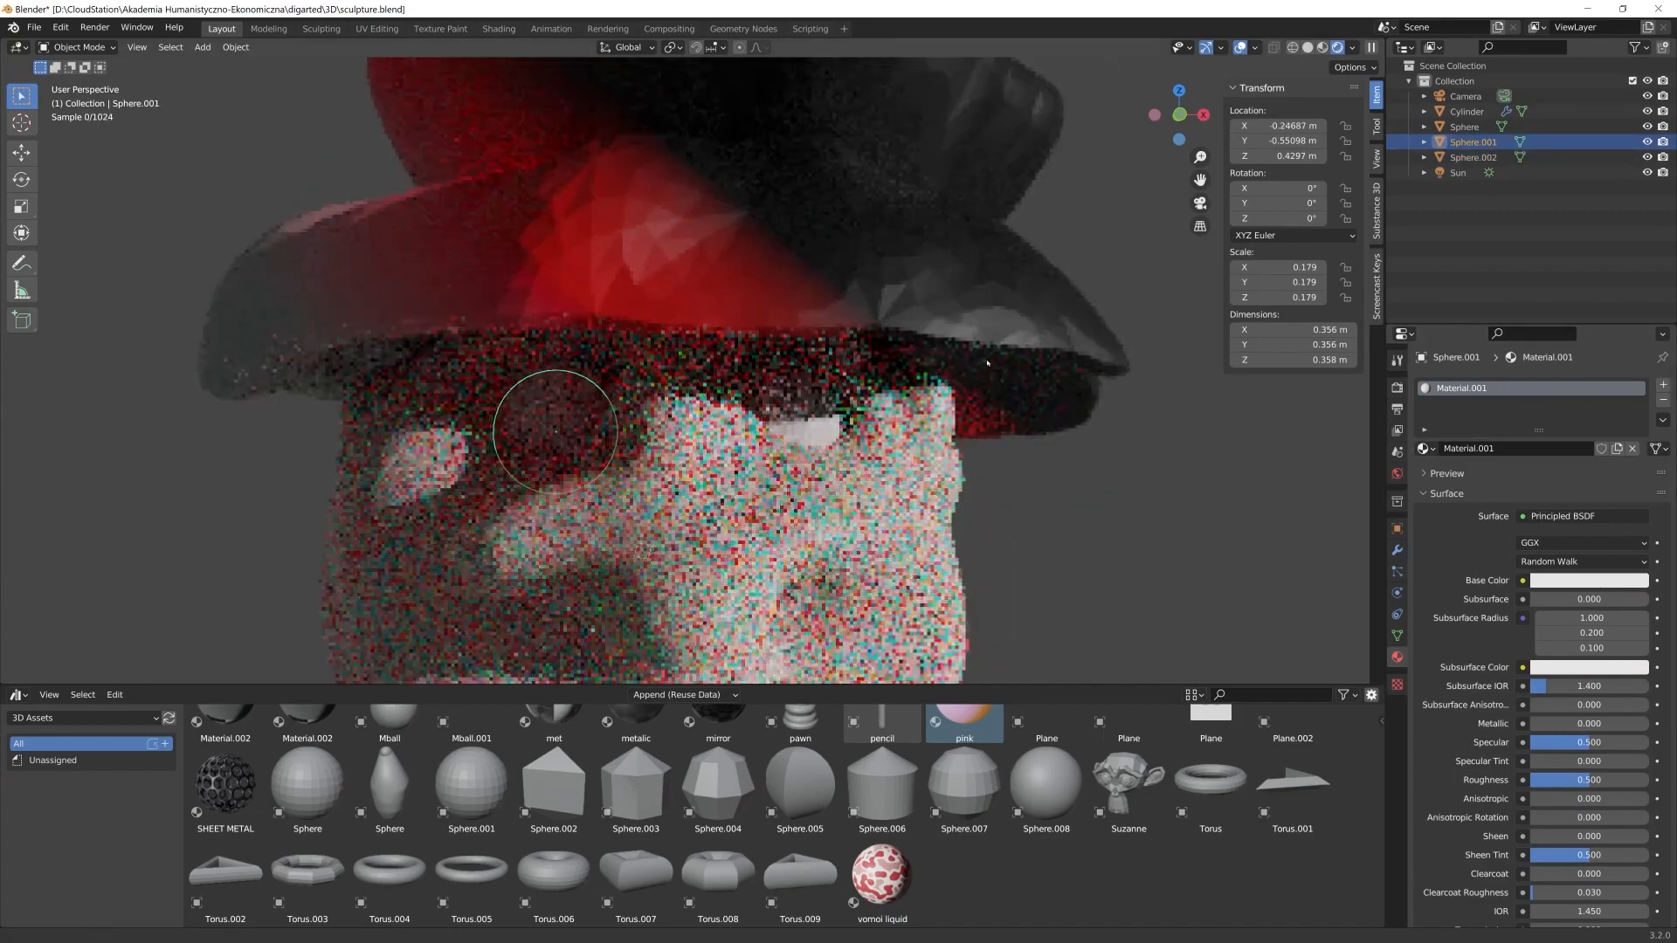
pyautogui.scroll(1, 699, 493)
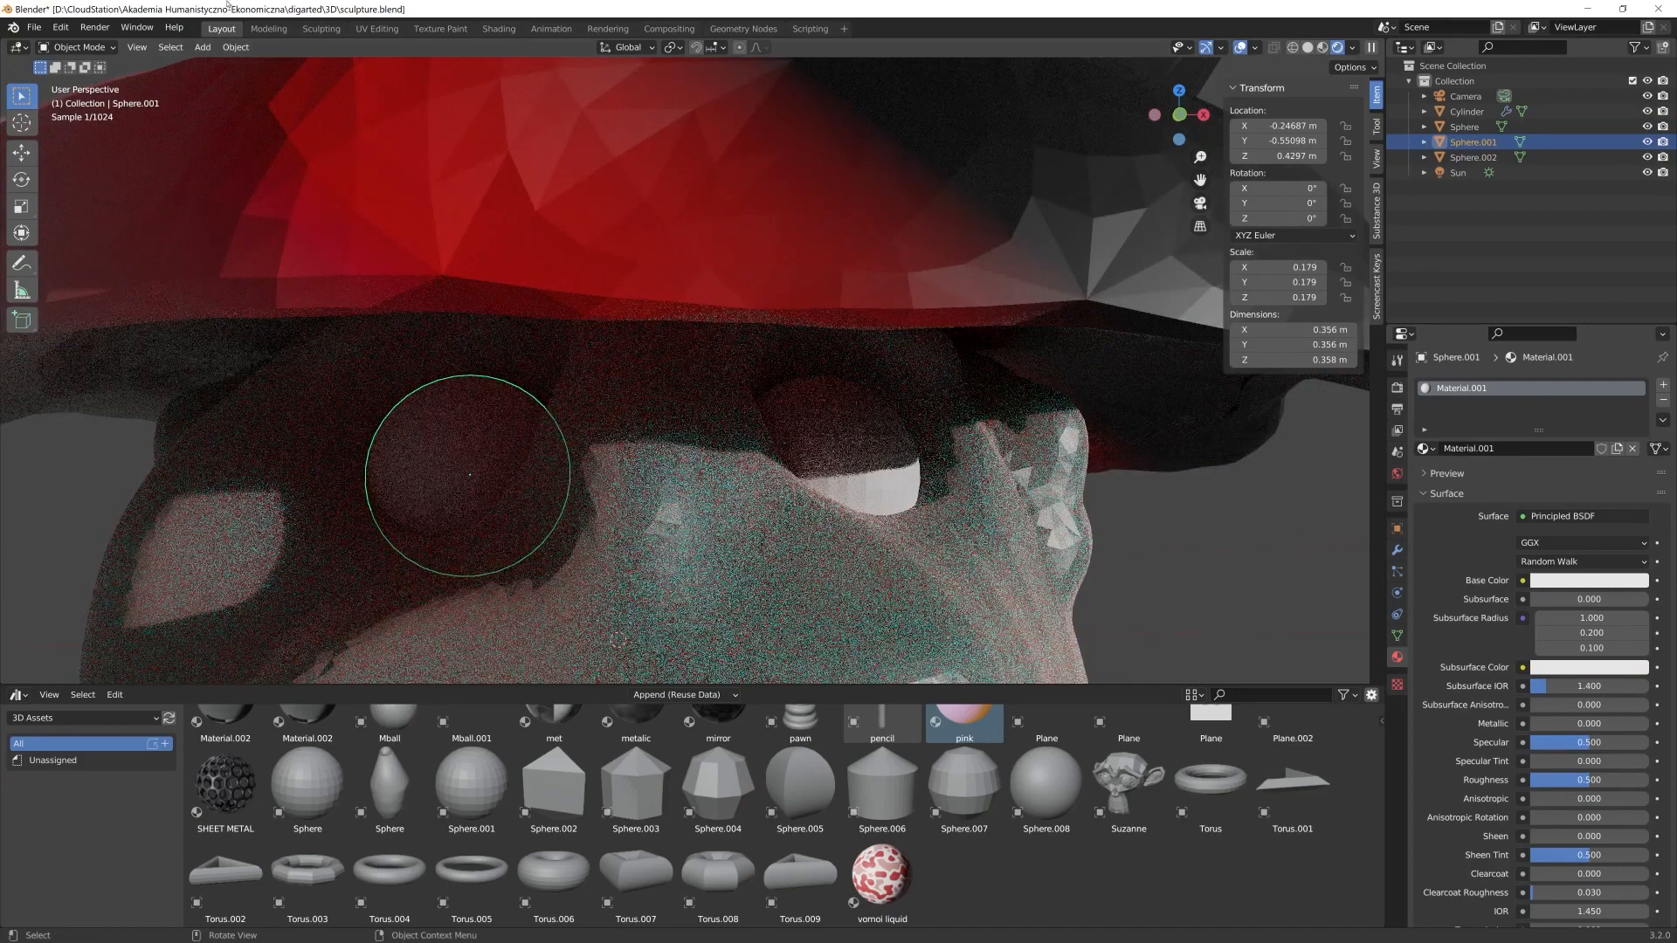
pyautogui.click(330, 31)
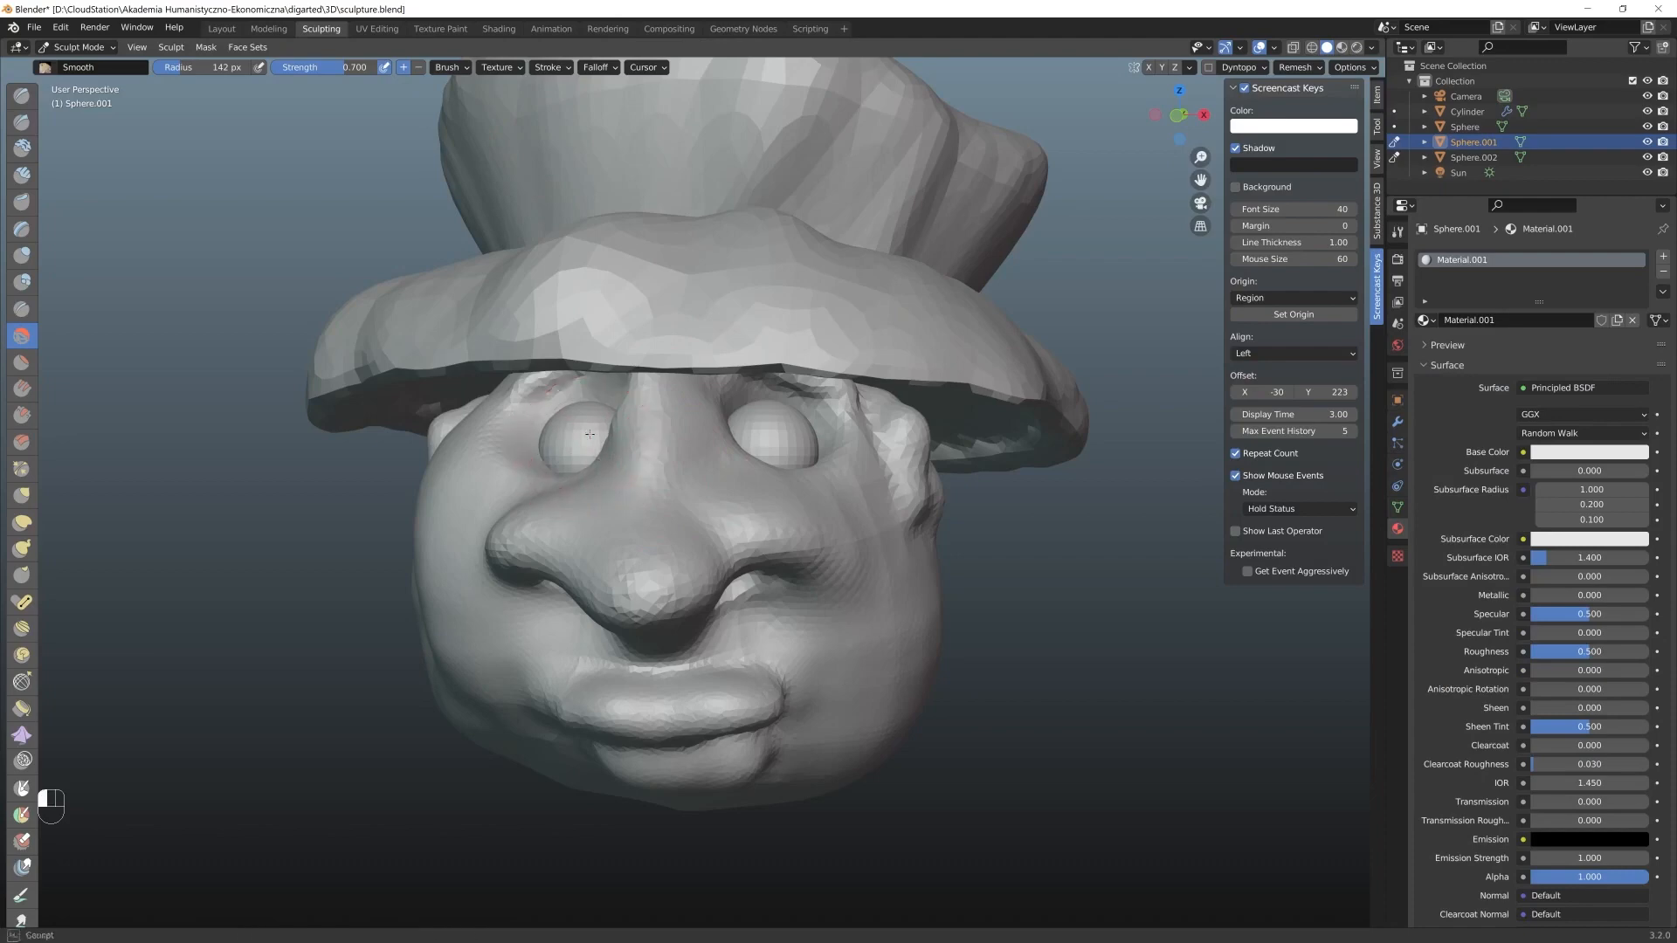
pyautogui.moveTo(577, 439)
pyautogui.mouseDown(button='middle')
pyautogui.moveTo(654, 472)
pyautogui.moveTo(619, 473)
pyautogui.mouseUp(button='middle')
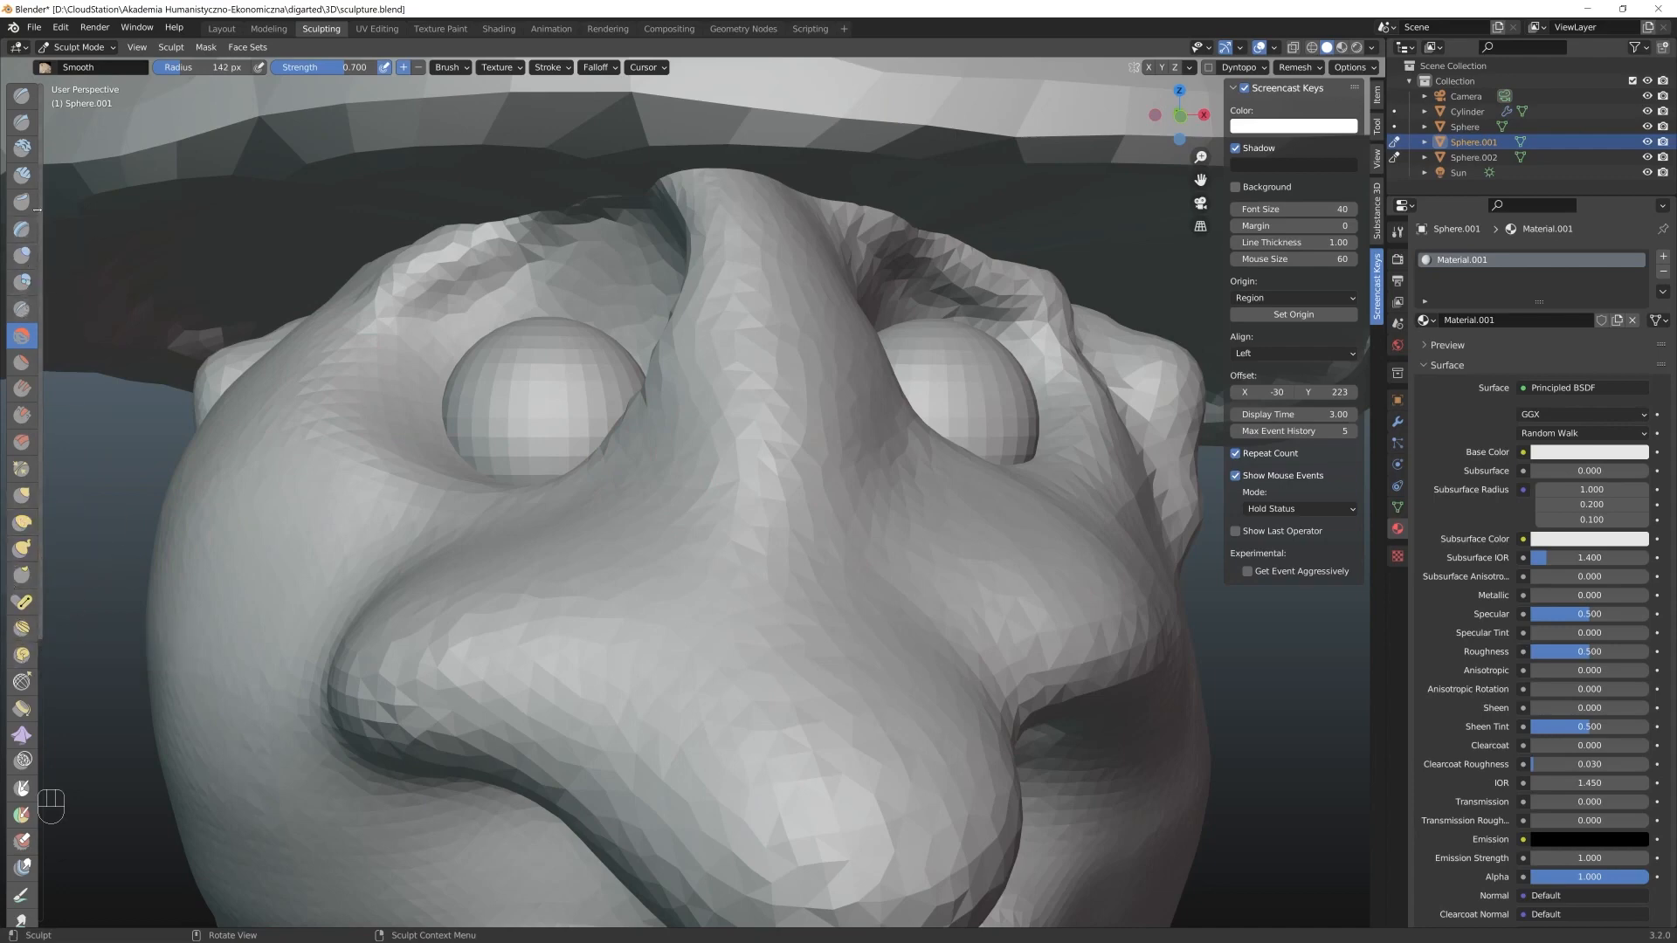
pyautogui.click(21, 282)
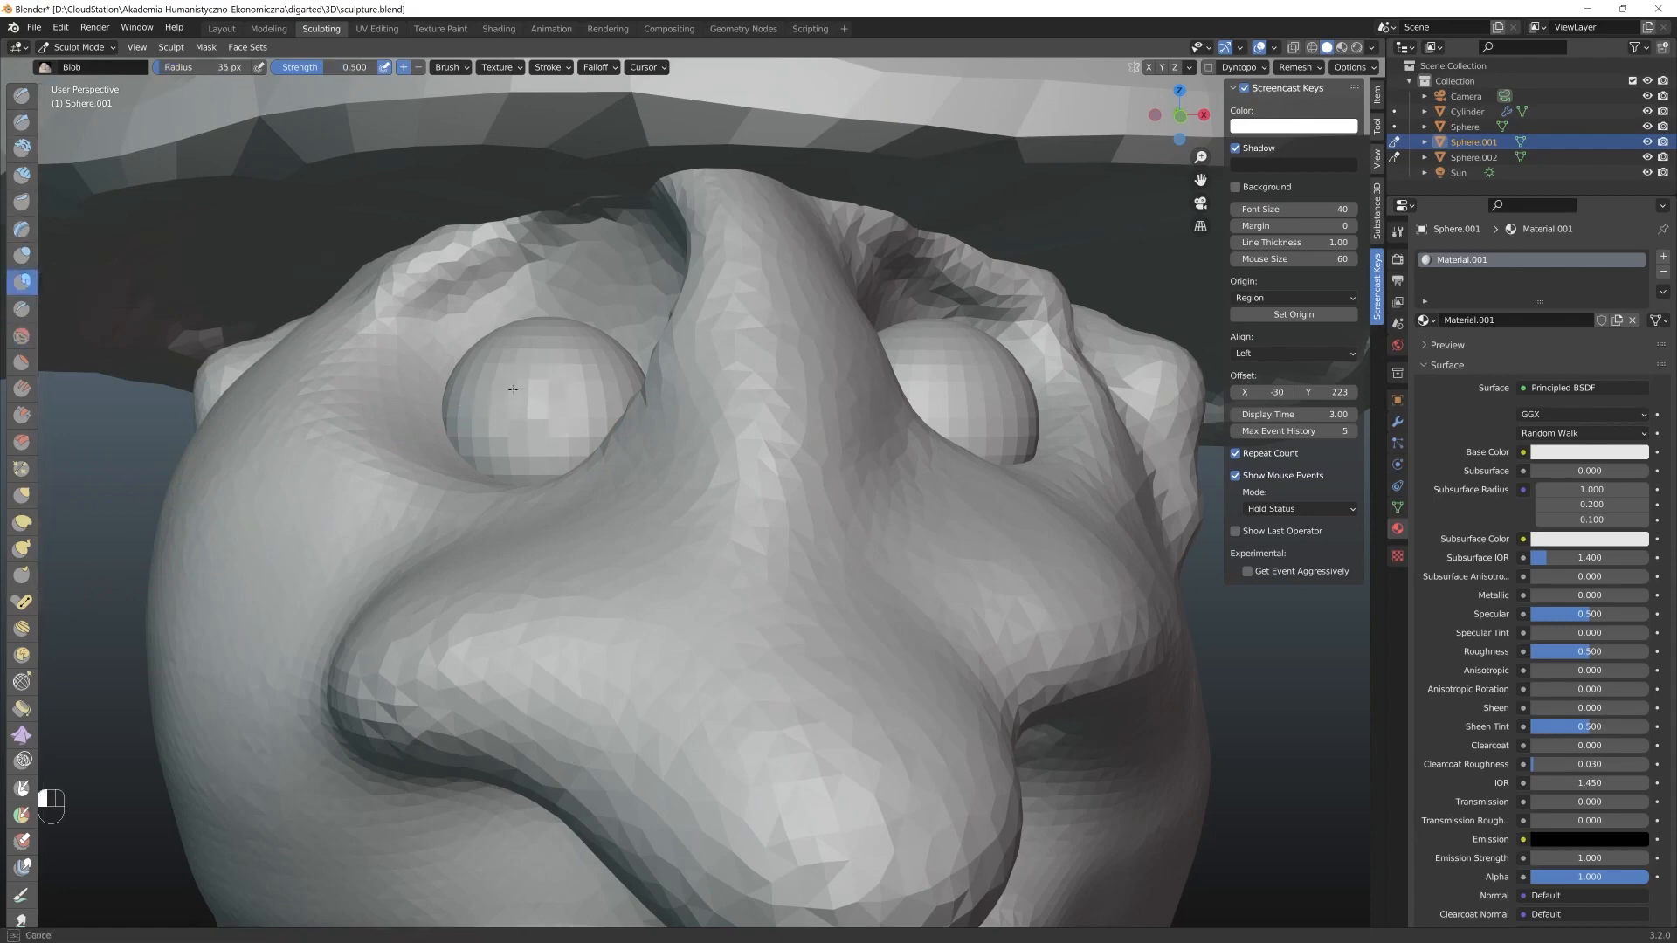
pyautogui.moveTo(527, 407); pyautogui.dragTo(538, 408)
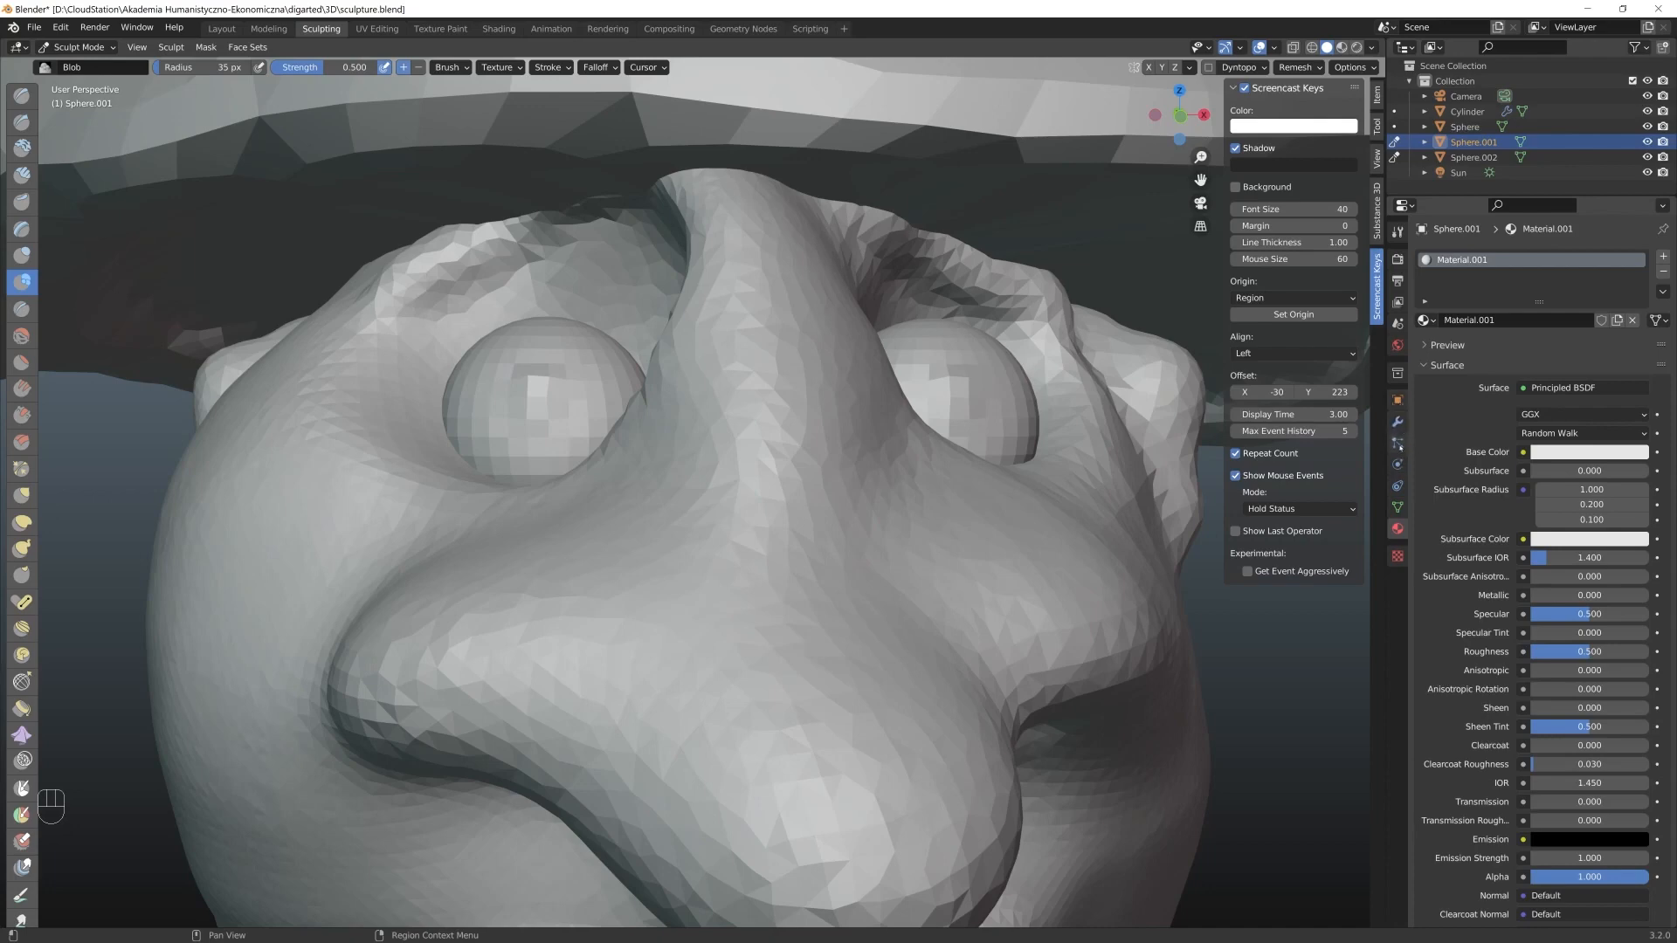
# Enable Dyntopo for the eyeball and sculpt a raised iris at its centre with the Blob brush
pyautogui.click(1398, 402)
pyautogui.click(1397, 464)
pyautogui.click(1398, 486)
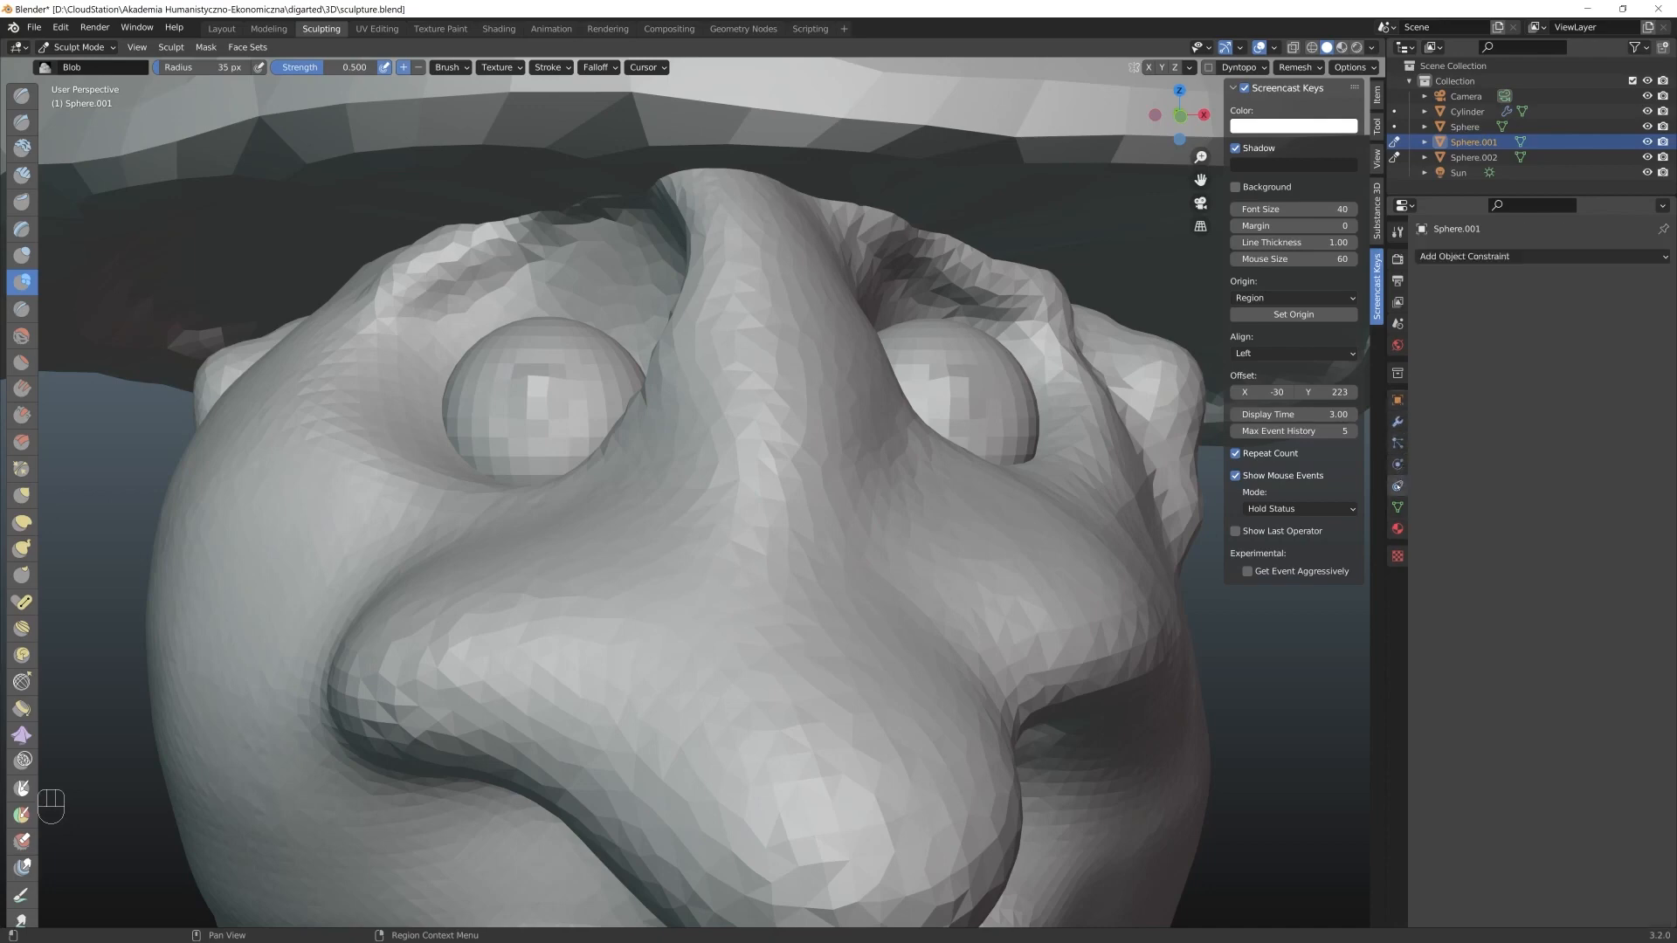
pyautogui.click(1397, 507)
pyautogui.click(1398, 529)
pyautogui.click(1398, 555)
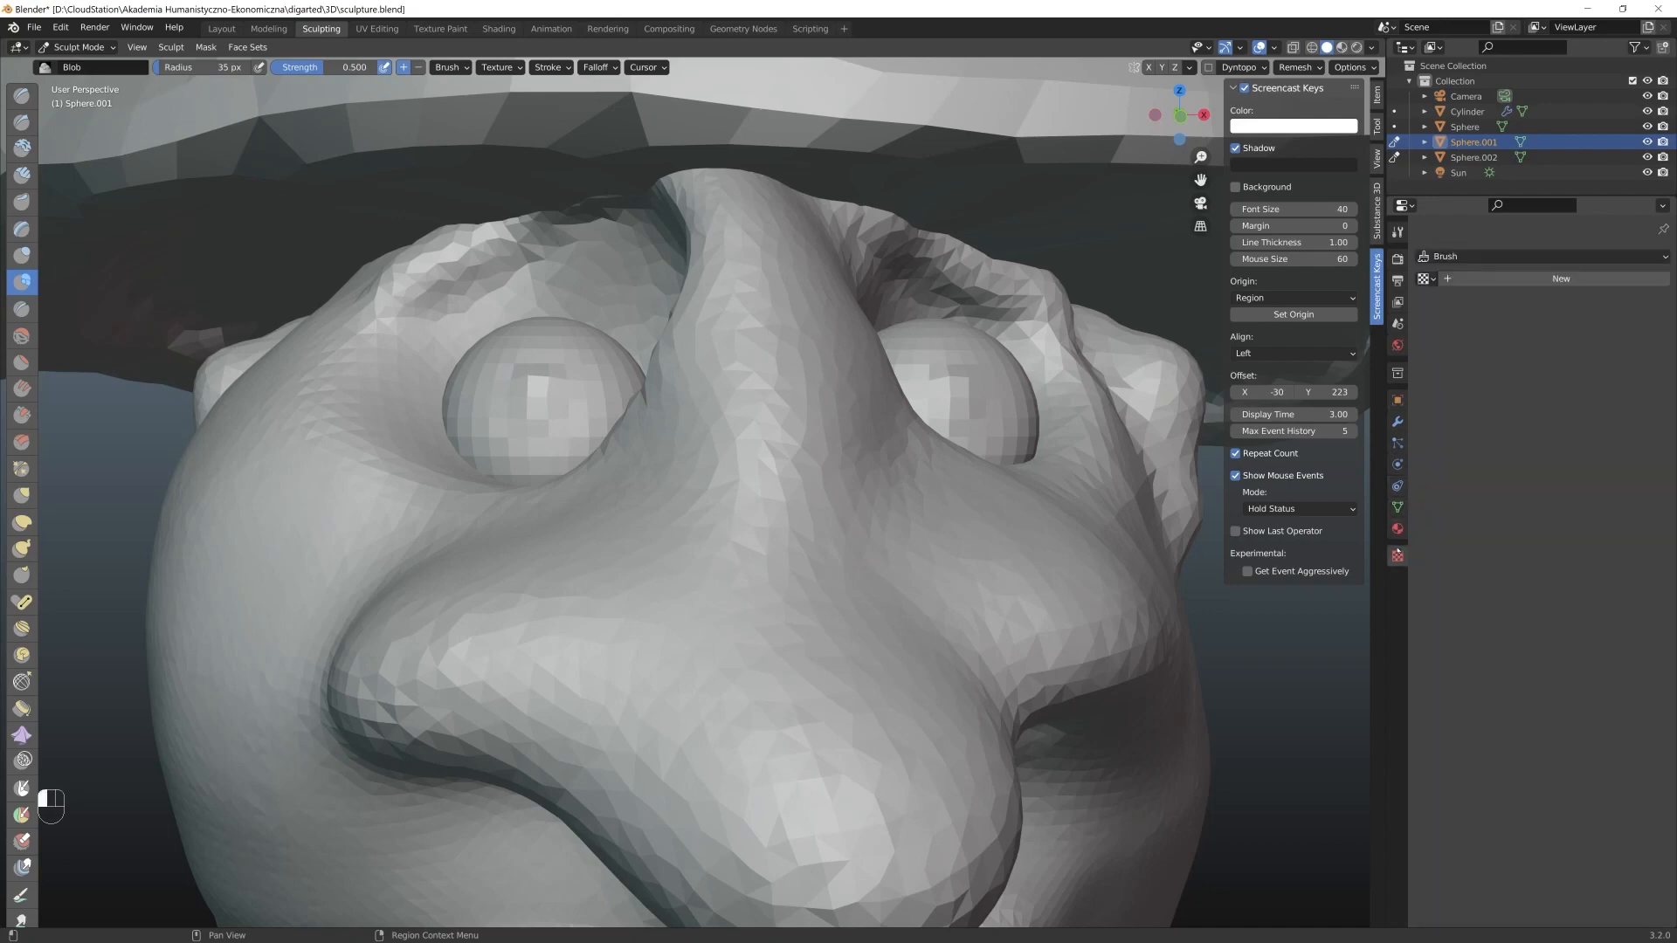
pyautogui.click(1399, 234)
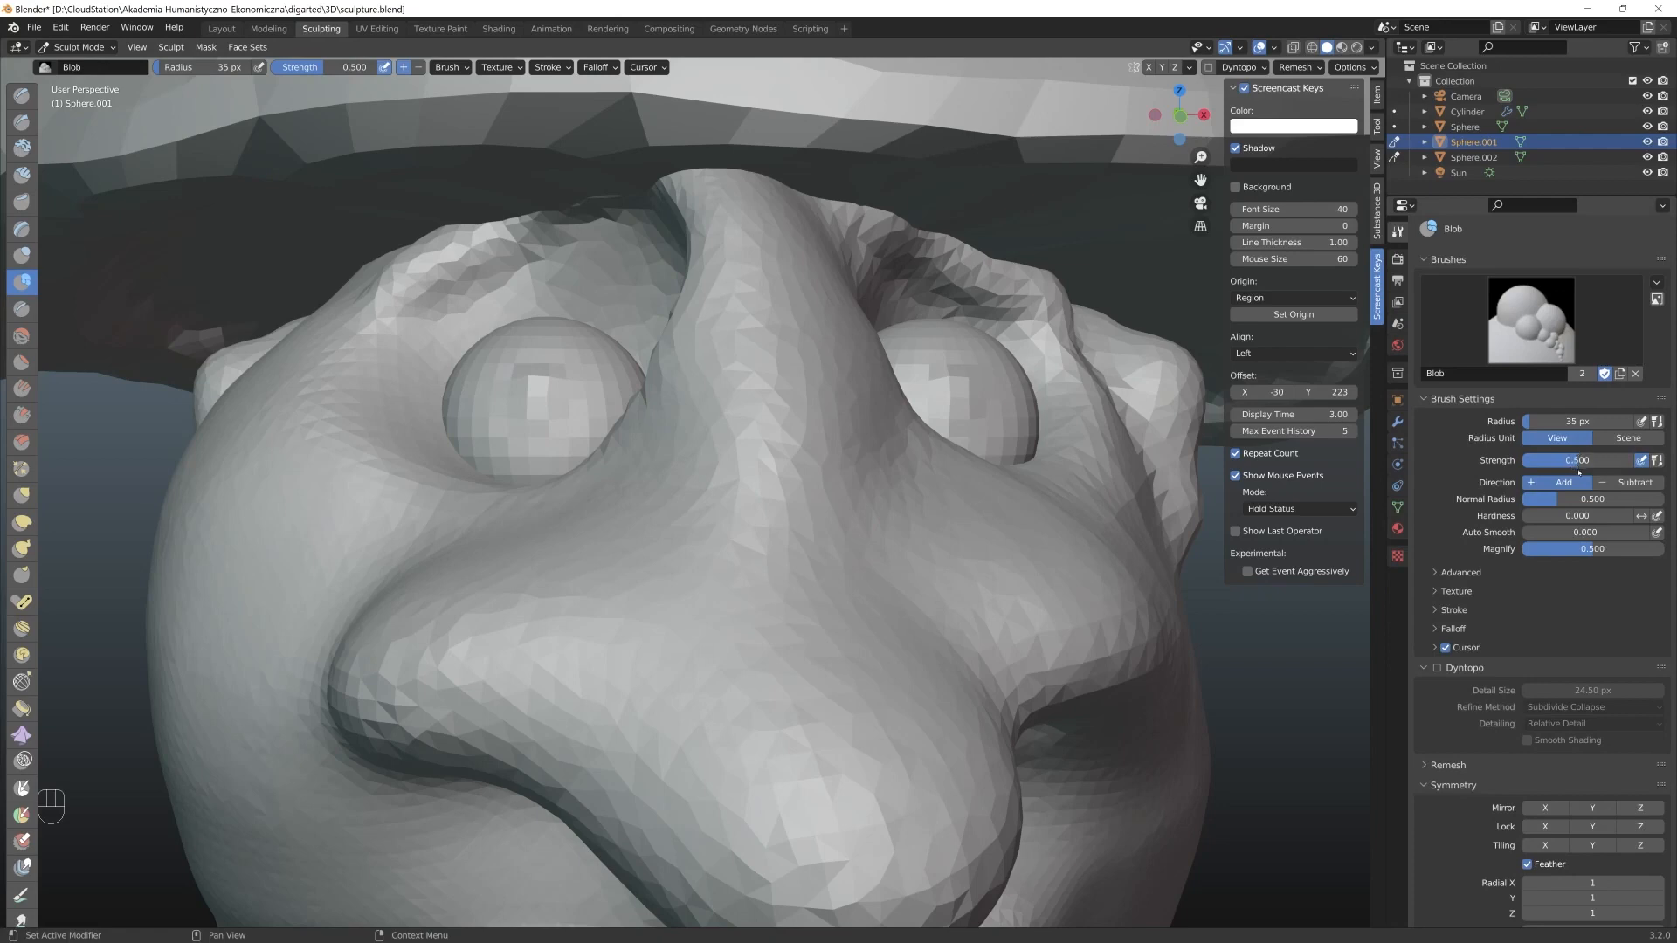
pyautogui.click(1465, 668)
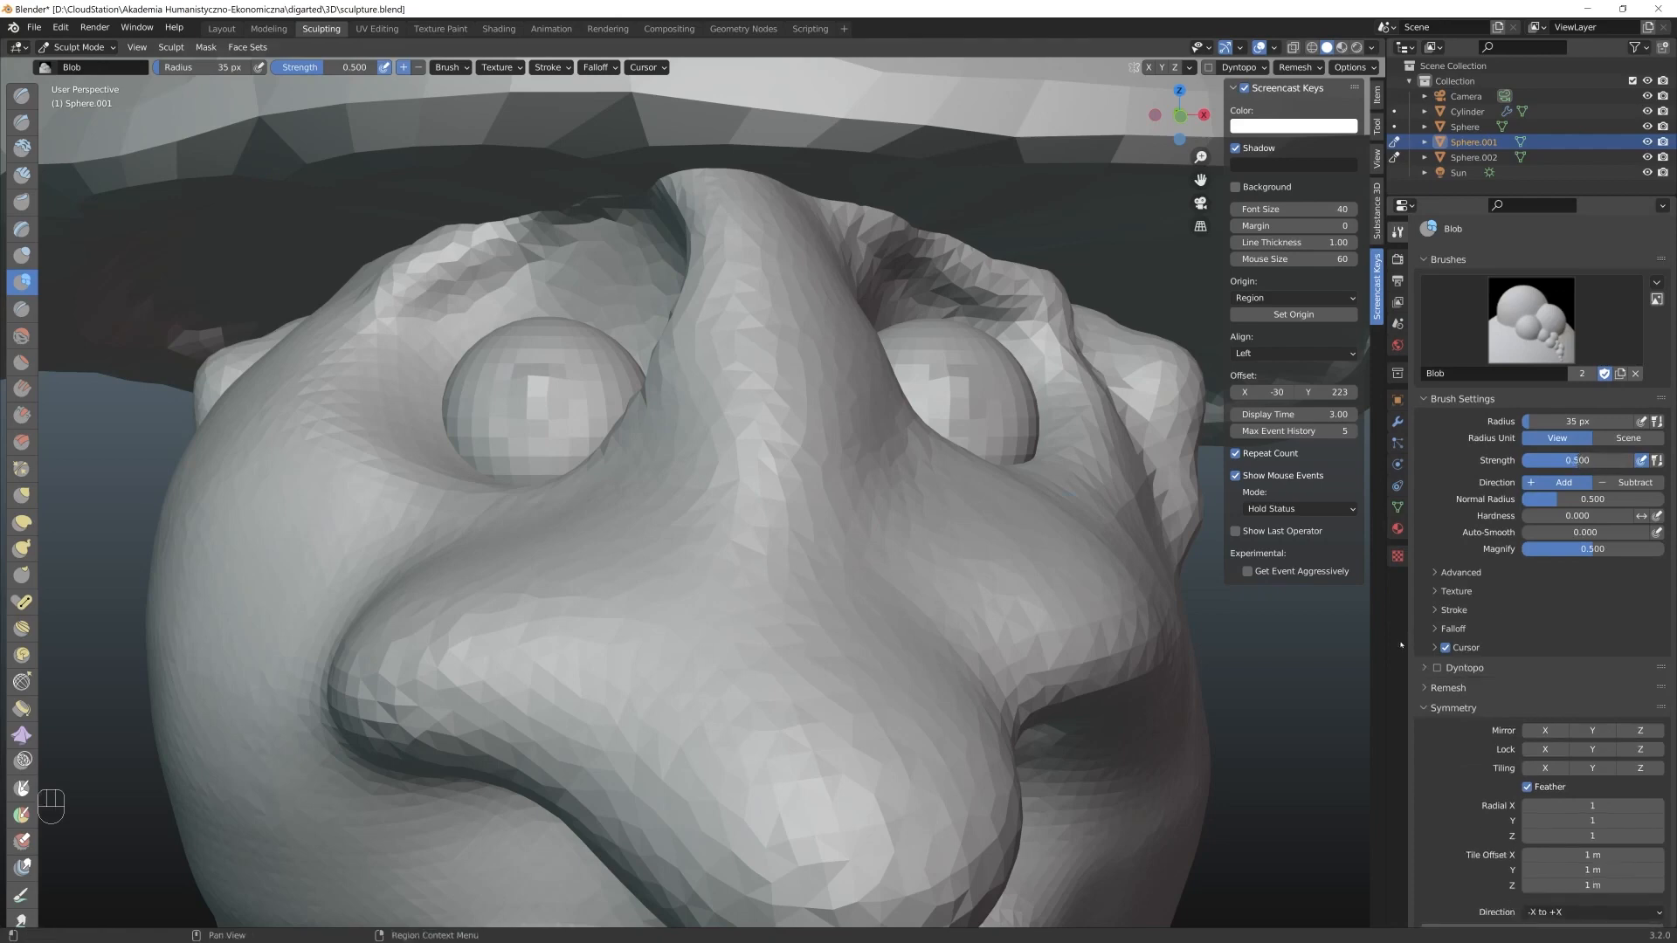
pyautogui.click(1438, 668)
pyautogui.click(1442, 671)
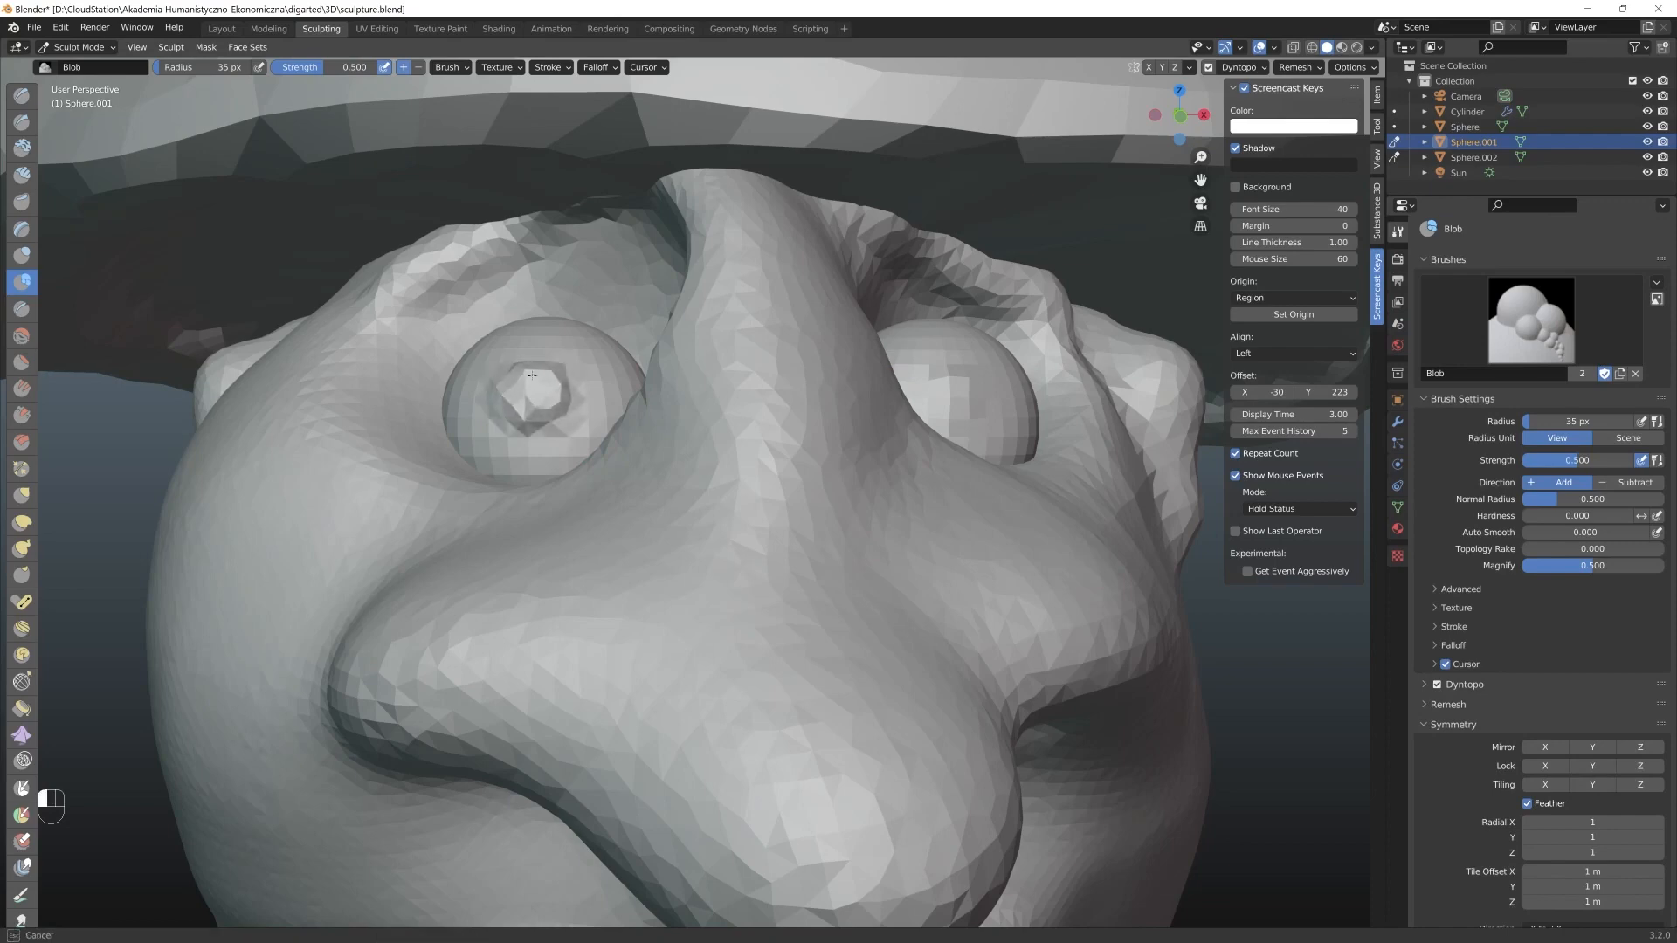
pyautogui.moveTo(1016, 479); pyautogui.dragTo(995, 482, button='middle')
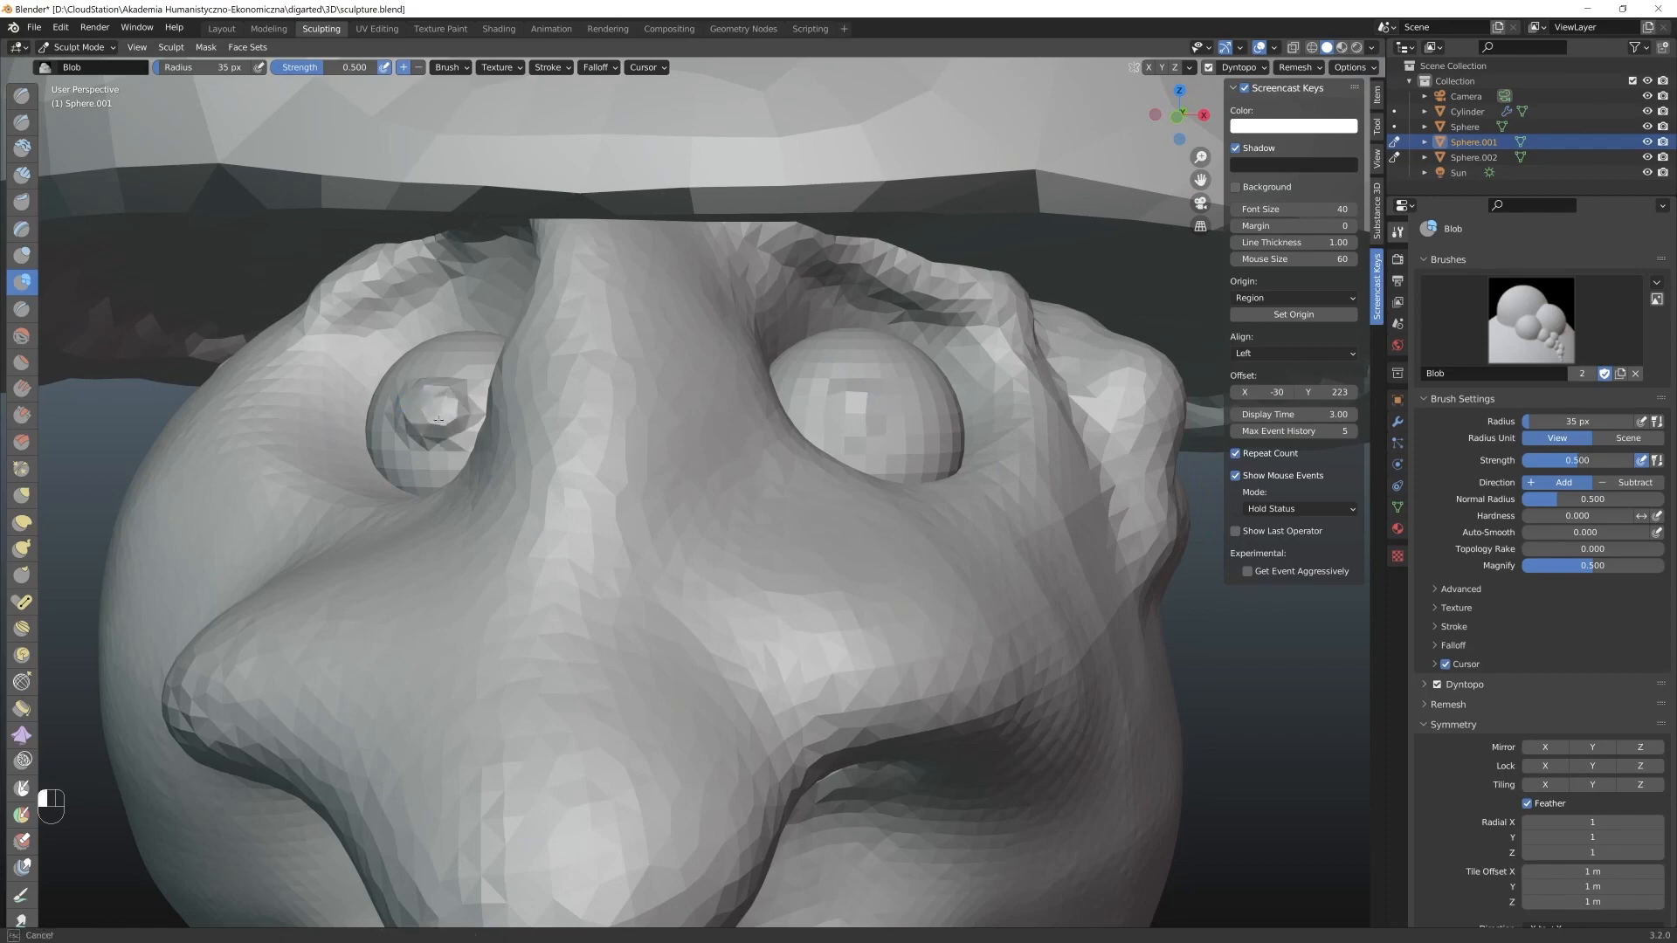
# Toggle Edit Mode to update the linked second eyeball with the sculpted iris, and save the file
pyautogui.press('Tab')
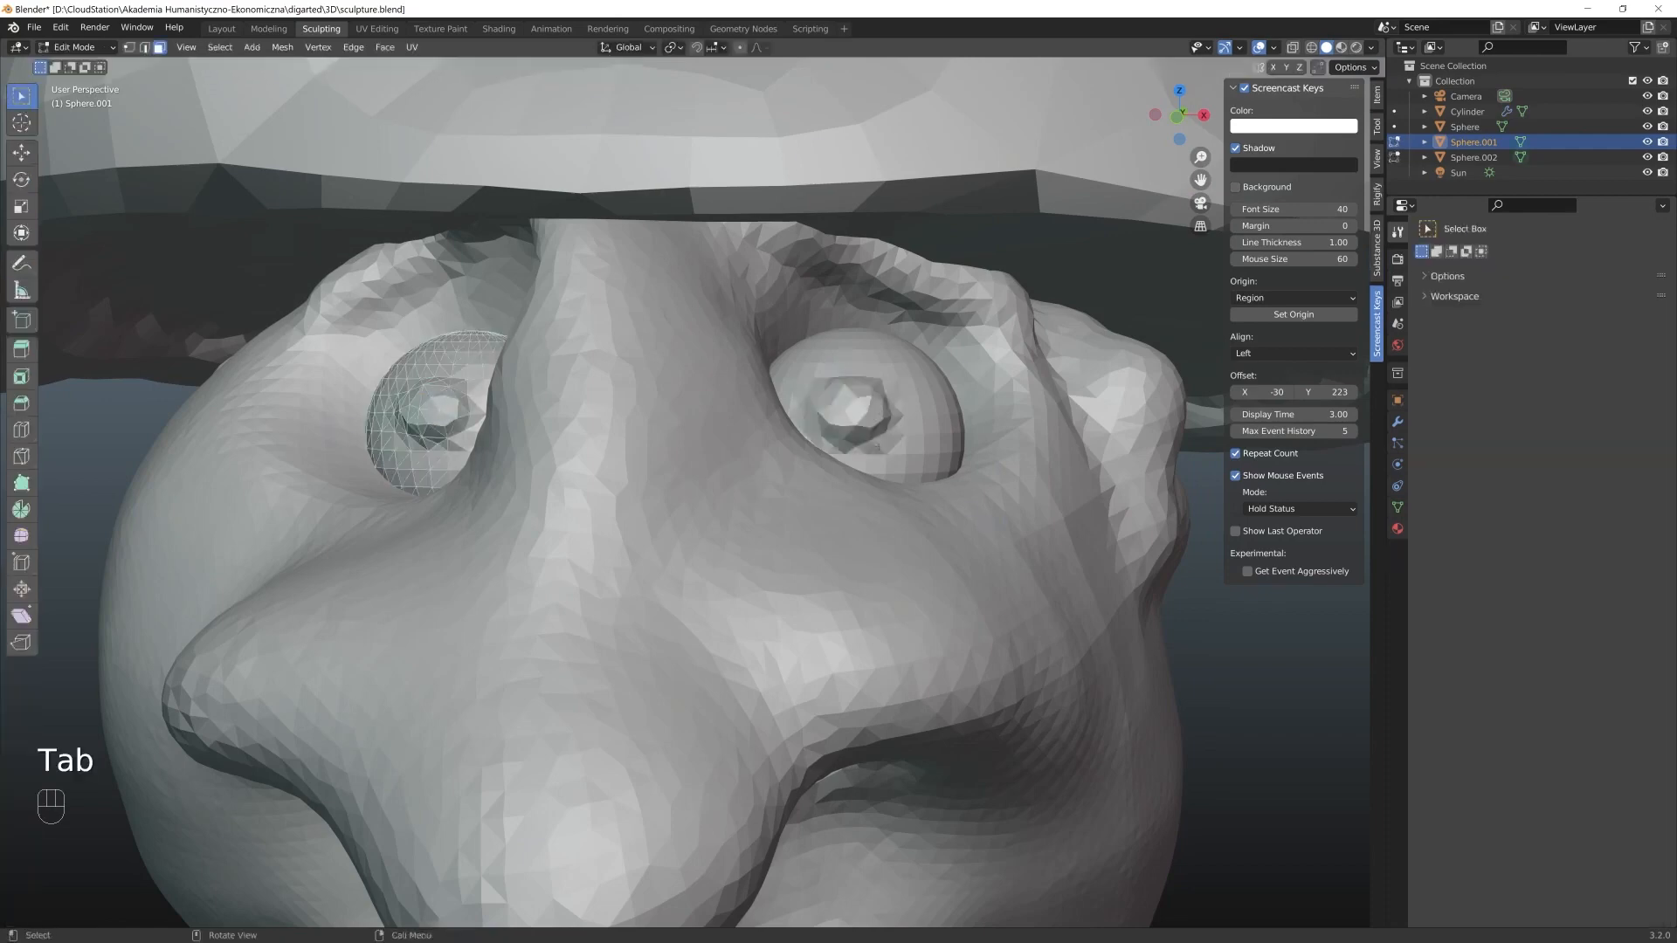
pyautogui.press('Tab')
pyautogui.press('Tab')
pyautogui.press('Tab')
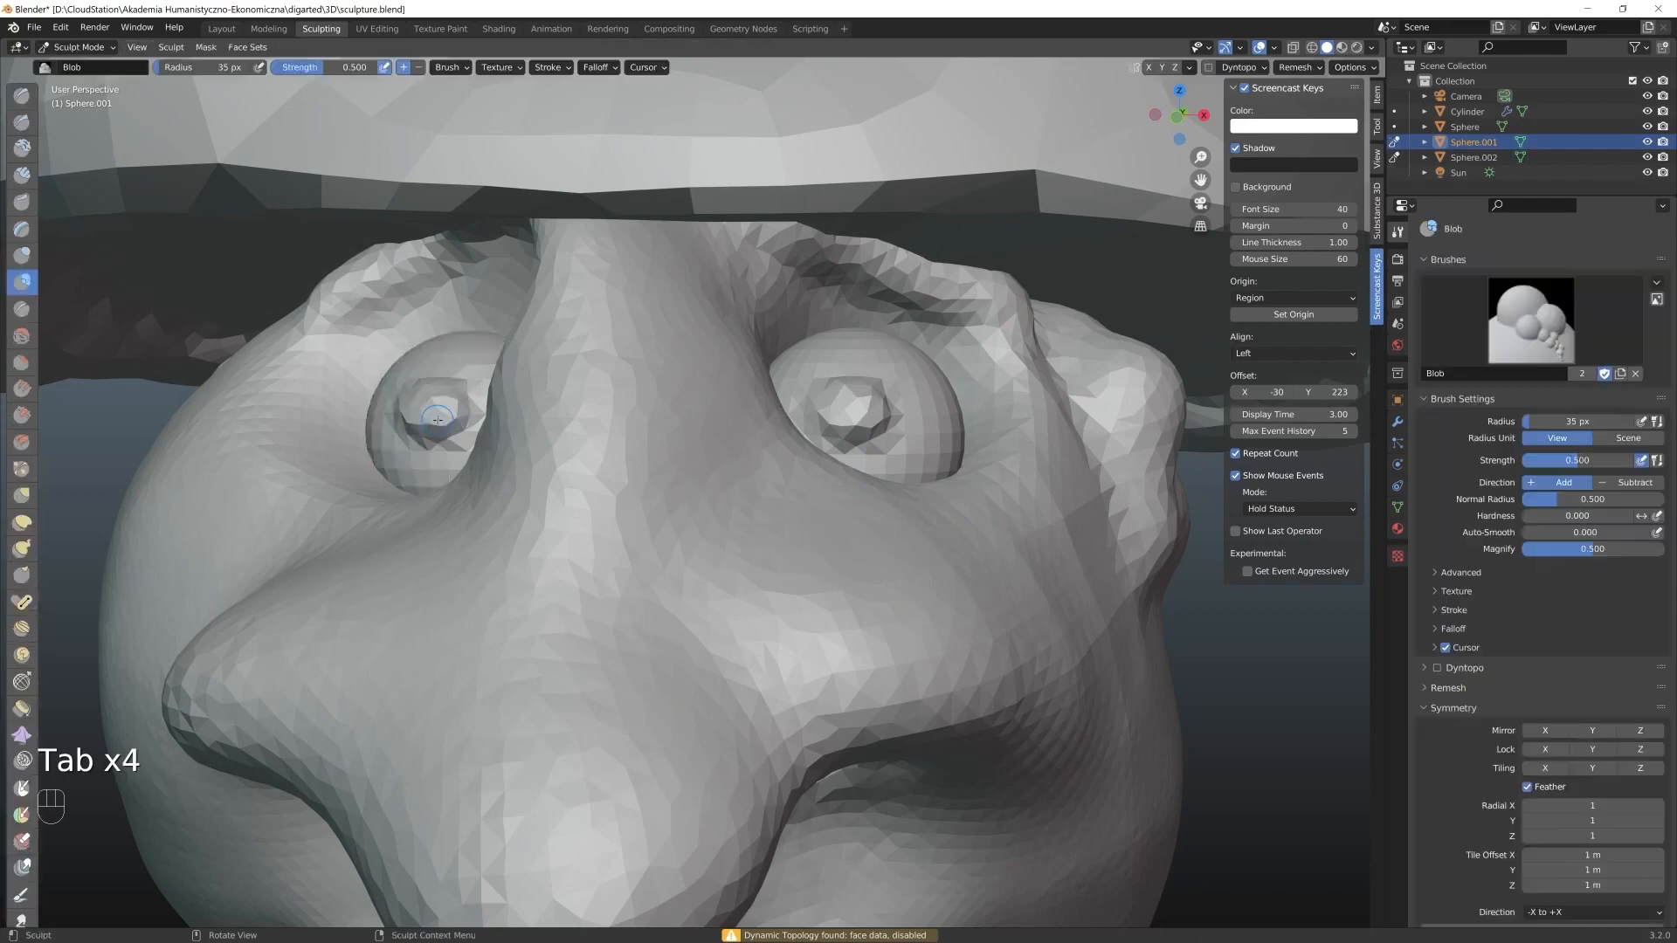
pyautogui.hotkey('ctrl', 's')
pyautogui.moveTo(465, 411)
pyautogui.mouseDown(button='middle')
pyautogui.moveTo(621, 457)
pyautogui.moveTo(347, 149)
pyautogui.mouseUp(button='middle')
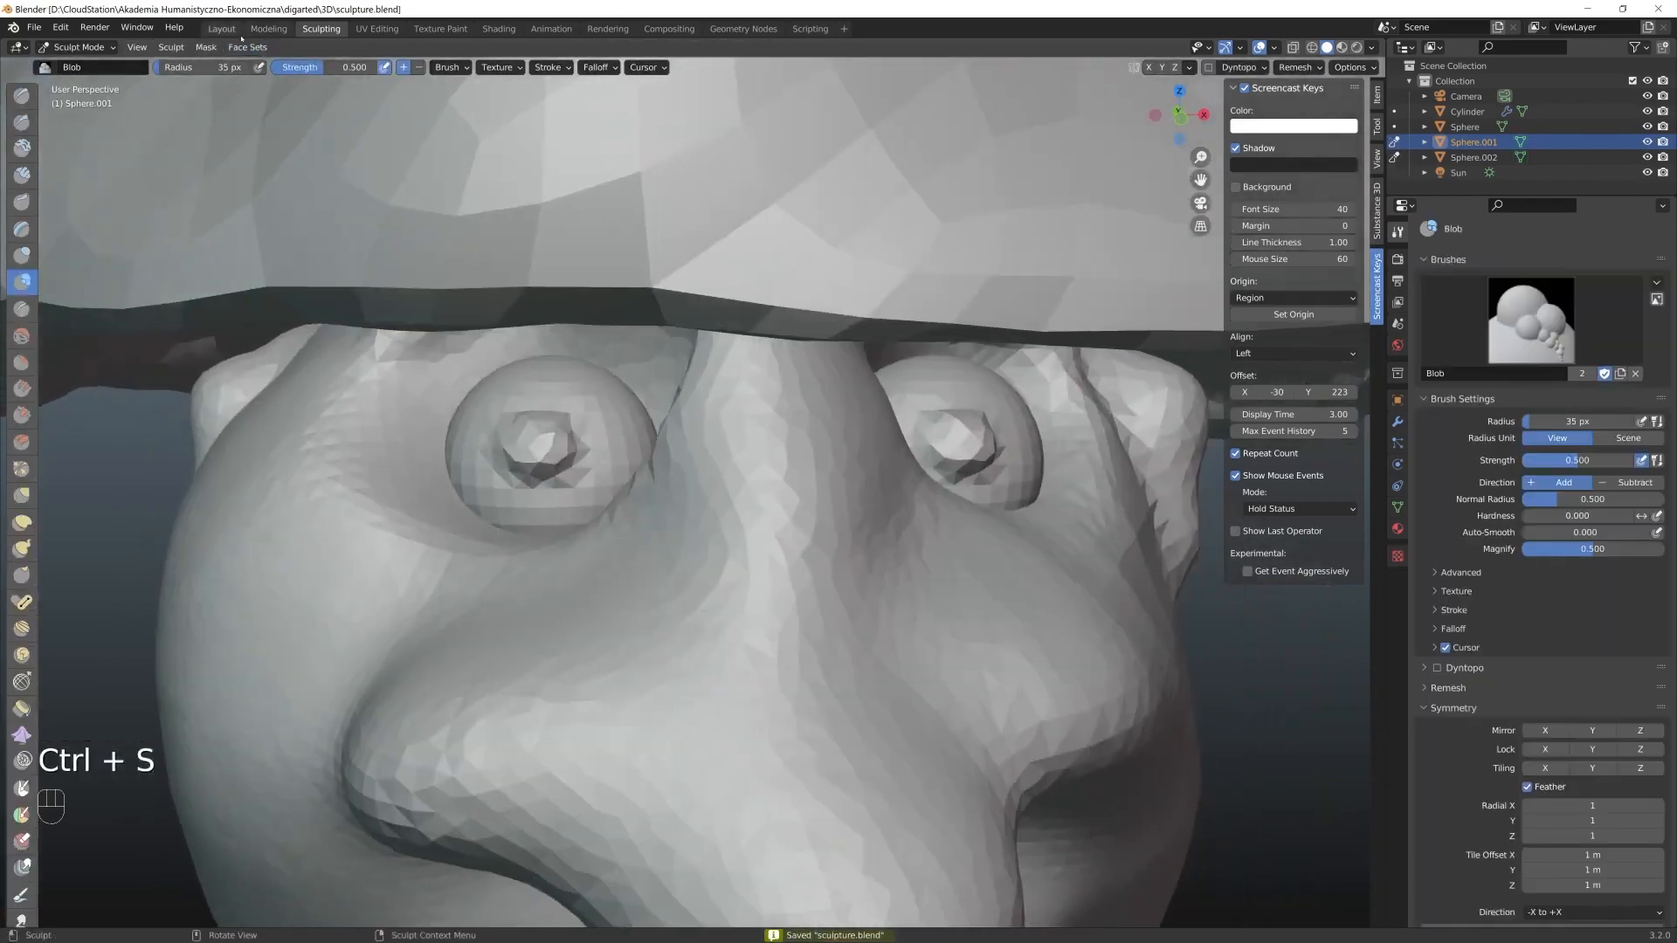
# Return to the Layout workspace, isolate the eyeball in local view with material preview shading, and select the faces of its raised iris
pyautogui.click(222, 29)
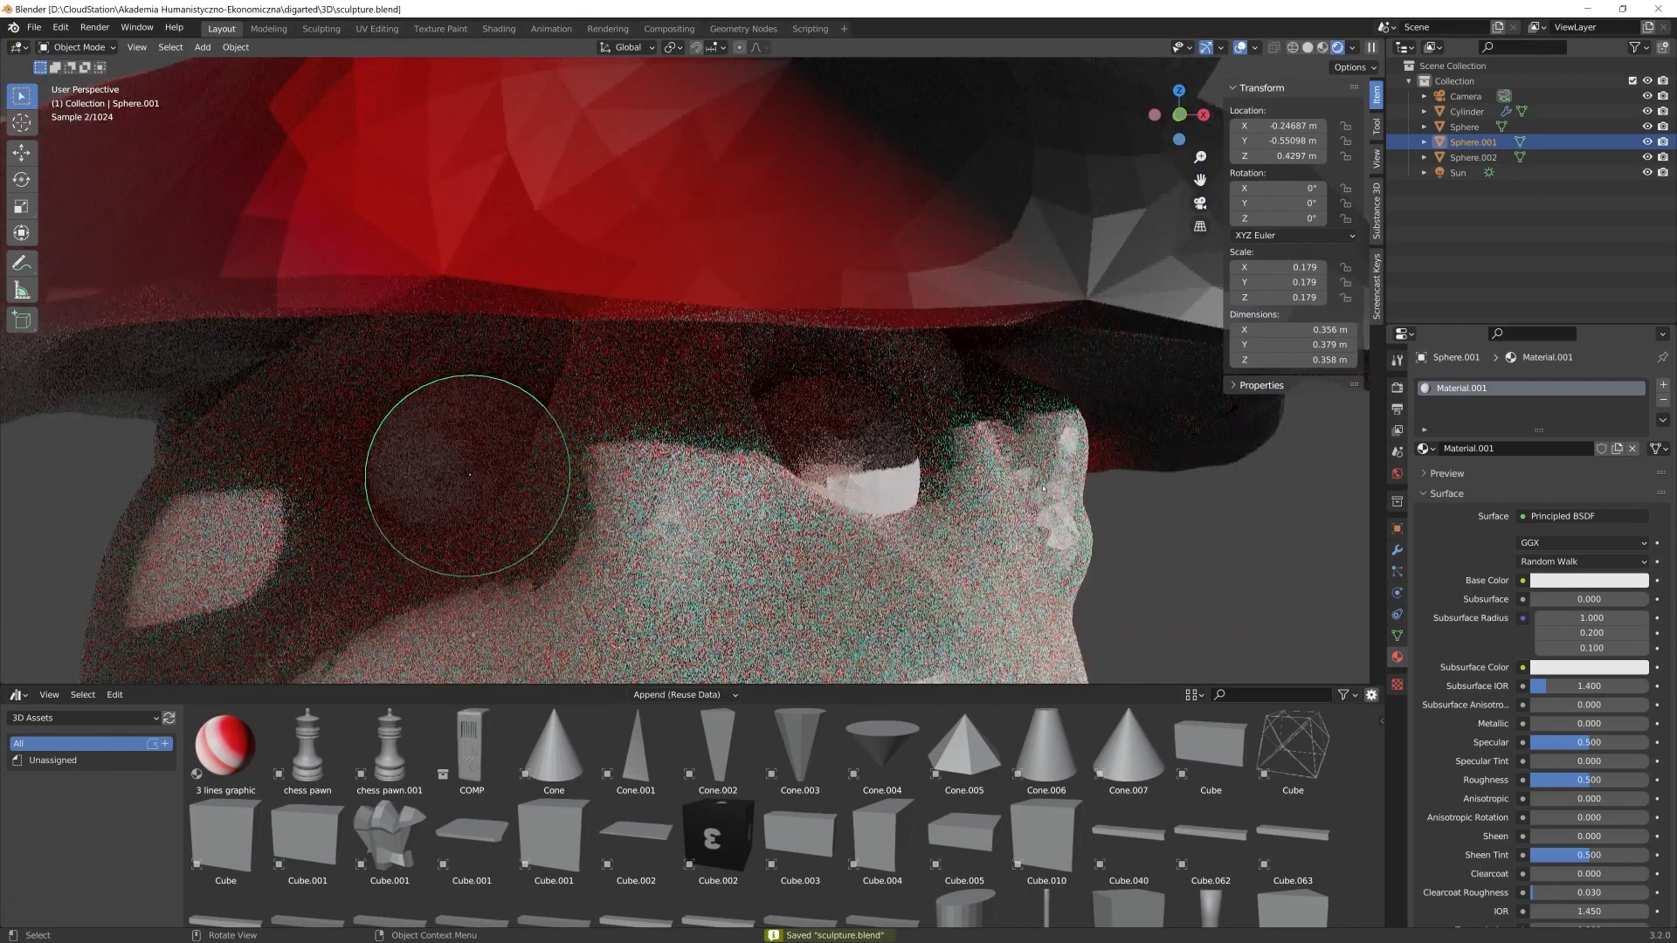
pyautogui.press('KP_Divide')
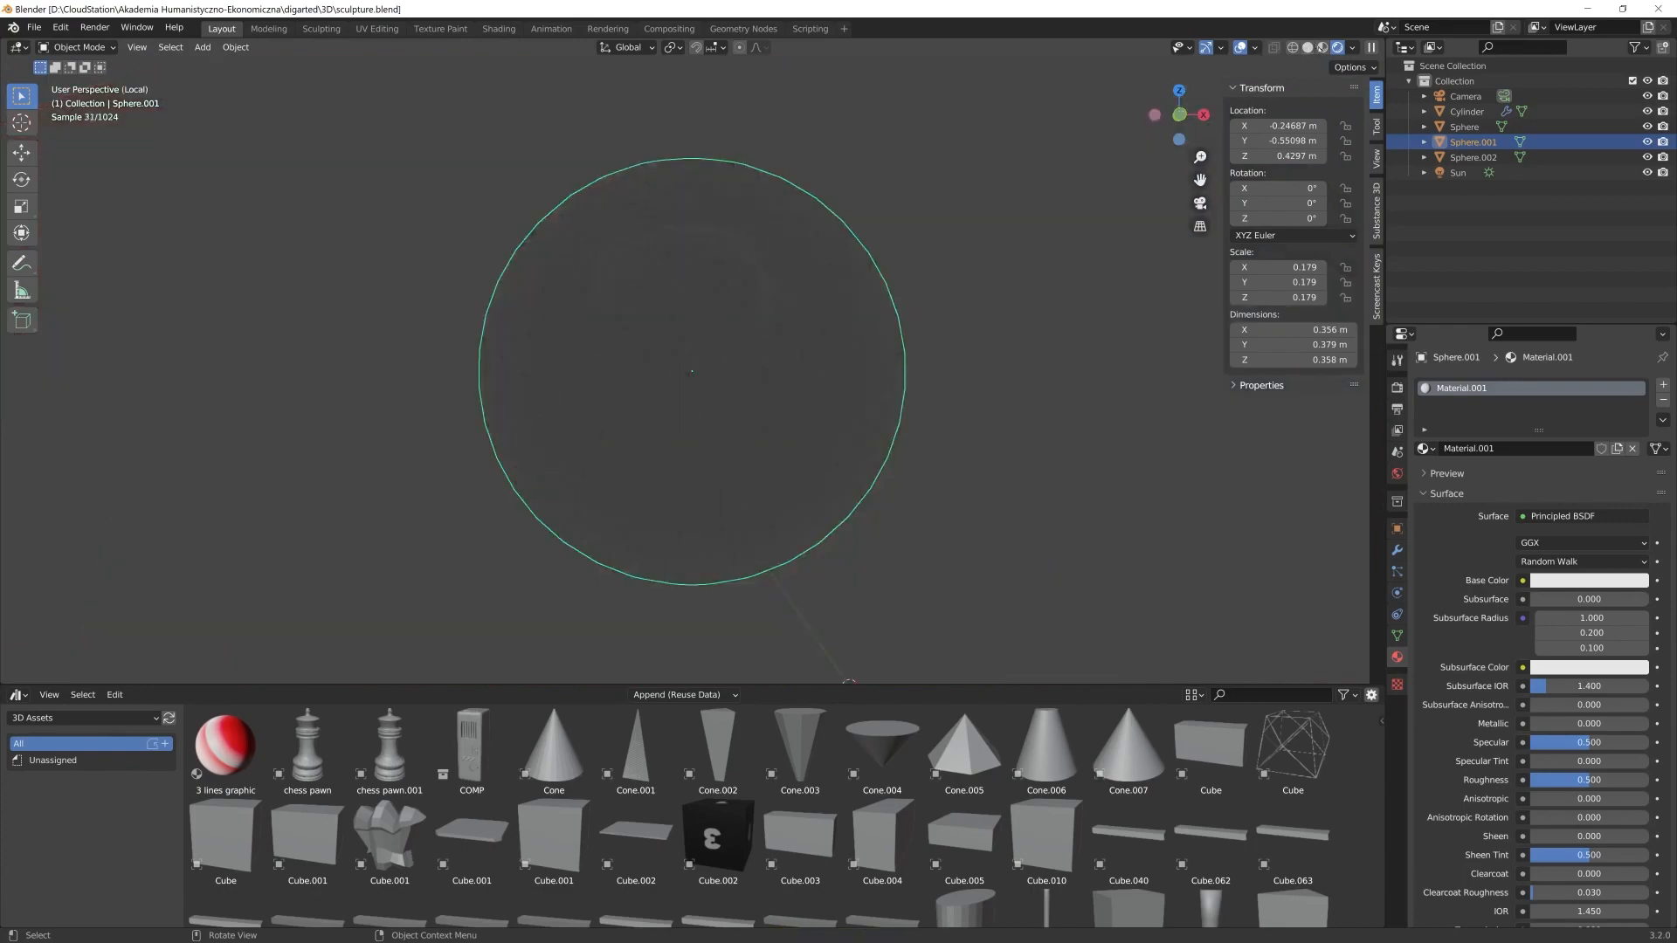
pyautogui.click(1322, 47)
pyautogui.press('Tab')
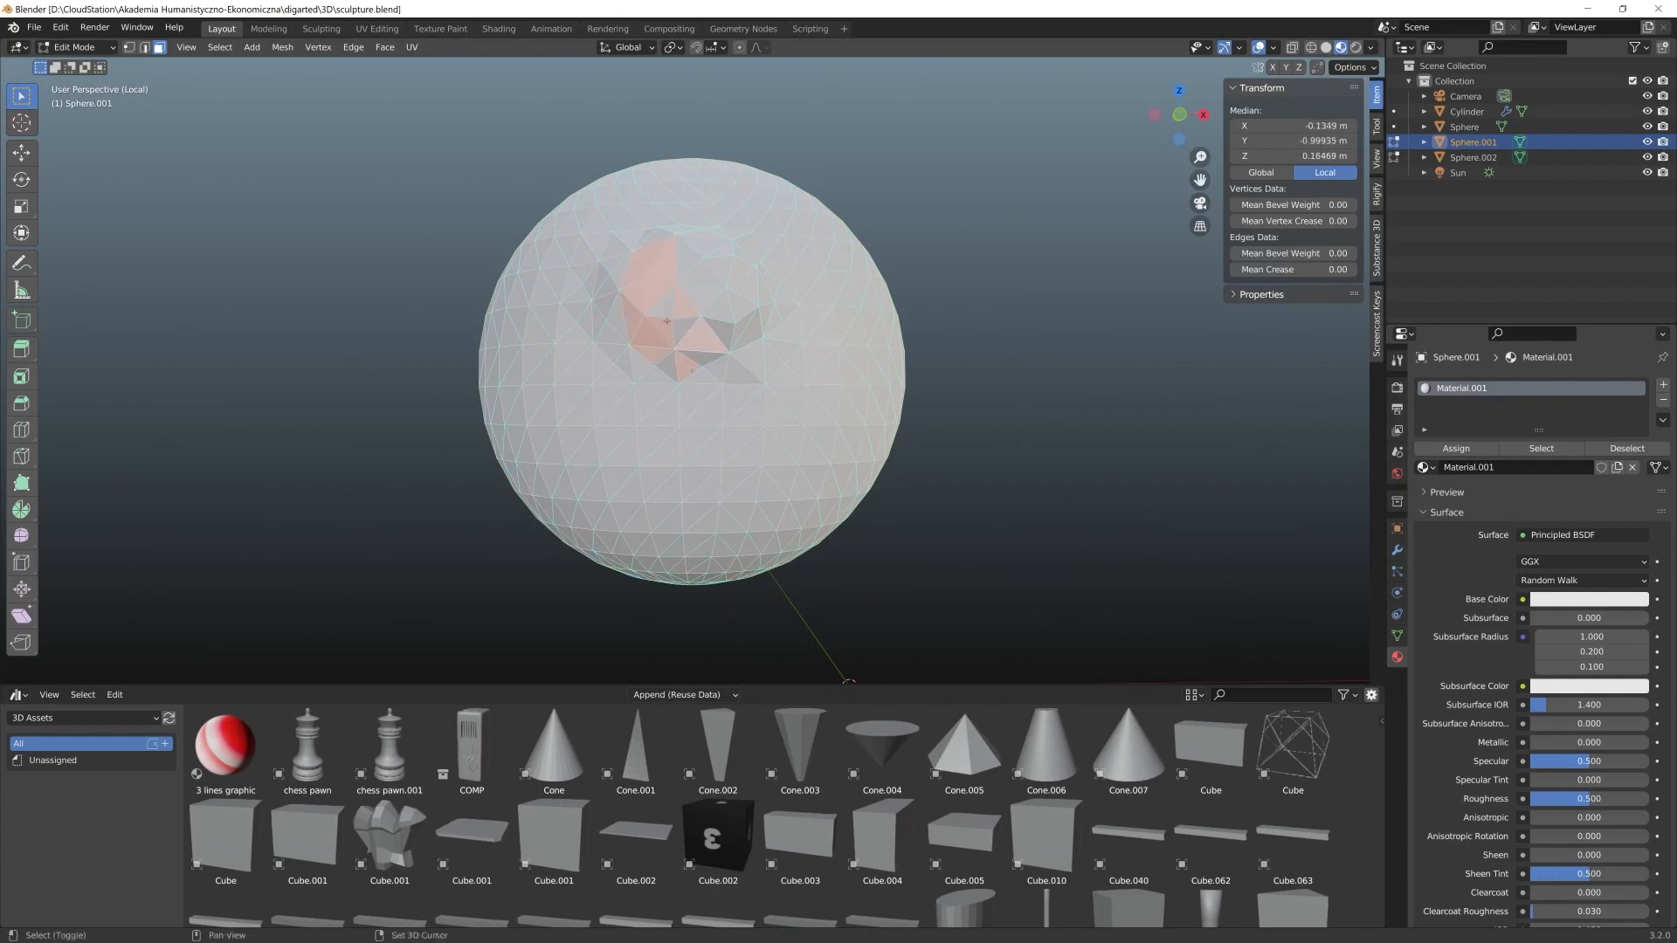
pyautogui.keyDown('shift'); pyautogui.click(635, 336); pyautogui.keyUp('shift')
pyautogui.moveTo(744, 328); pyautogui.dragTo(700, 294, button='middle')
pyautogui.keyDown('shift'); pyautogui.click(656, 398); pyautogui.keyUp('shift')
pyautogui.moveTo(672, 374); pyautogui.dragTo(599, 423, button='middle')
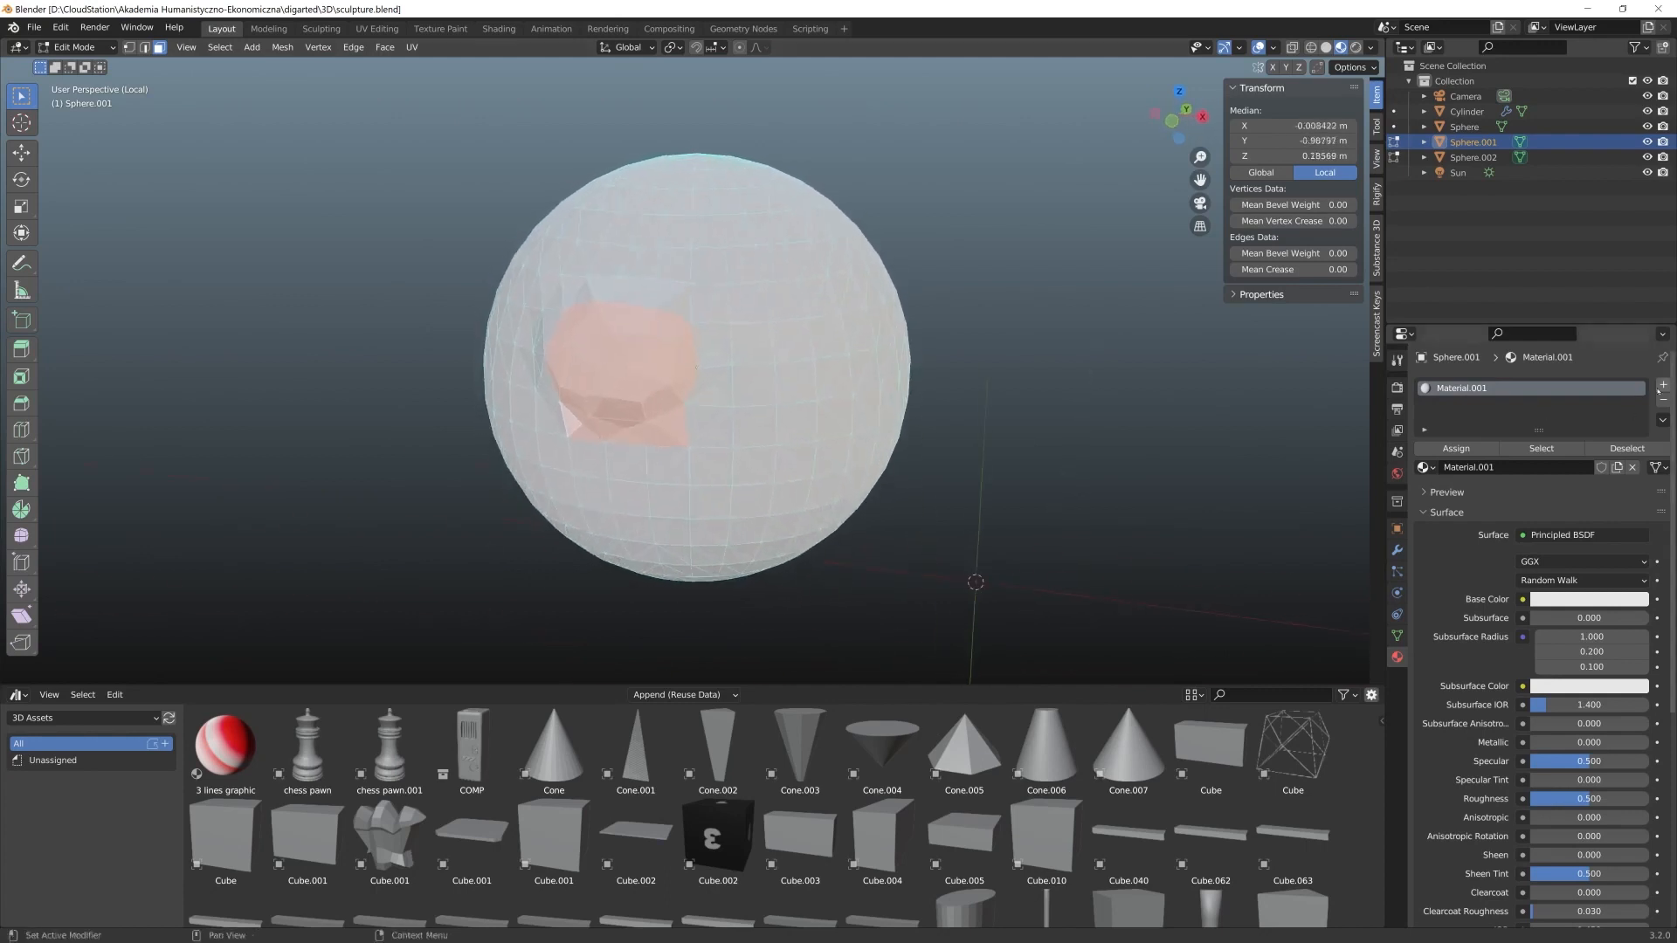
# Add a second material with light blue base, deep blue subsurface colour and subsurface 0.084, and assign it to the selected iris faces
pyautogui.click(1662, 385)
pyautogui.click(1545, 491)
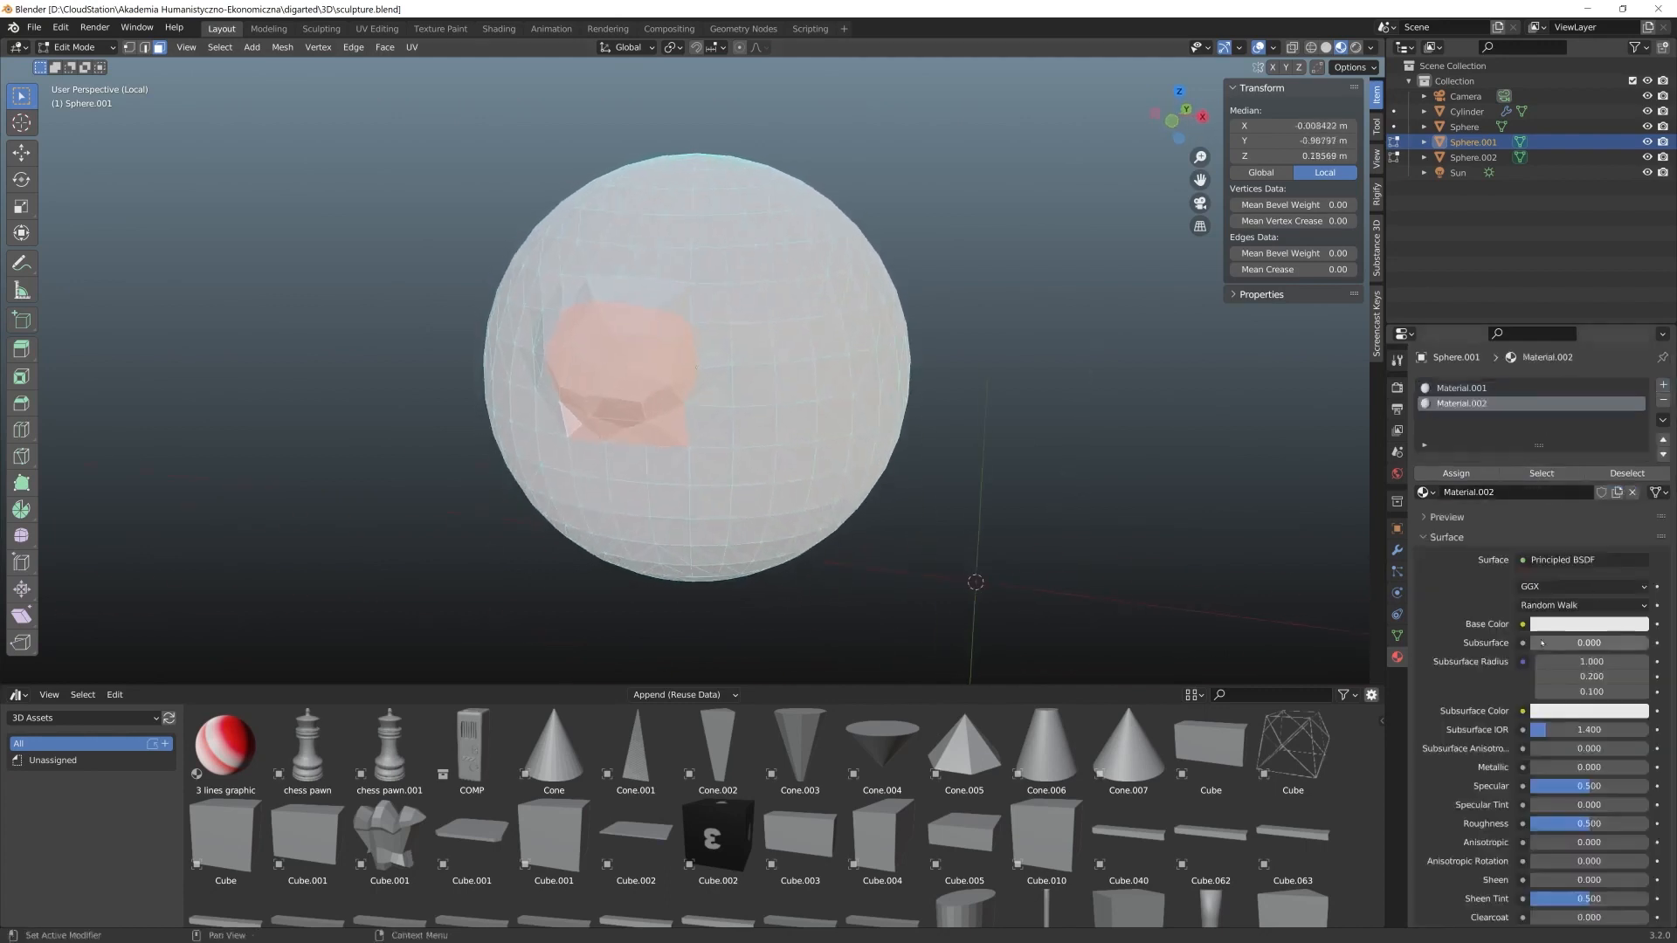
pyautogui.click(1584, 627)
pyautogui.click(1580, 455)
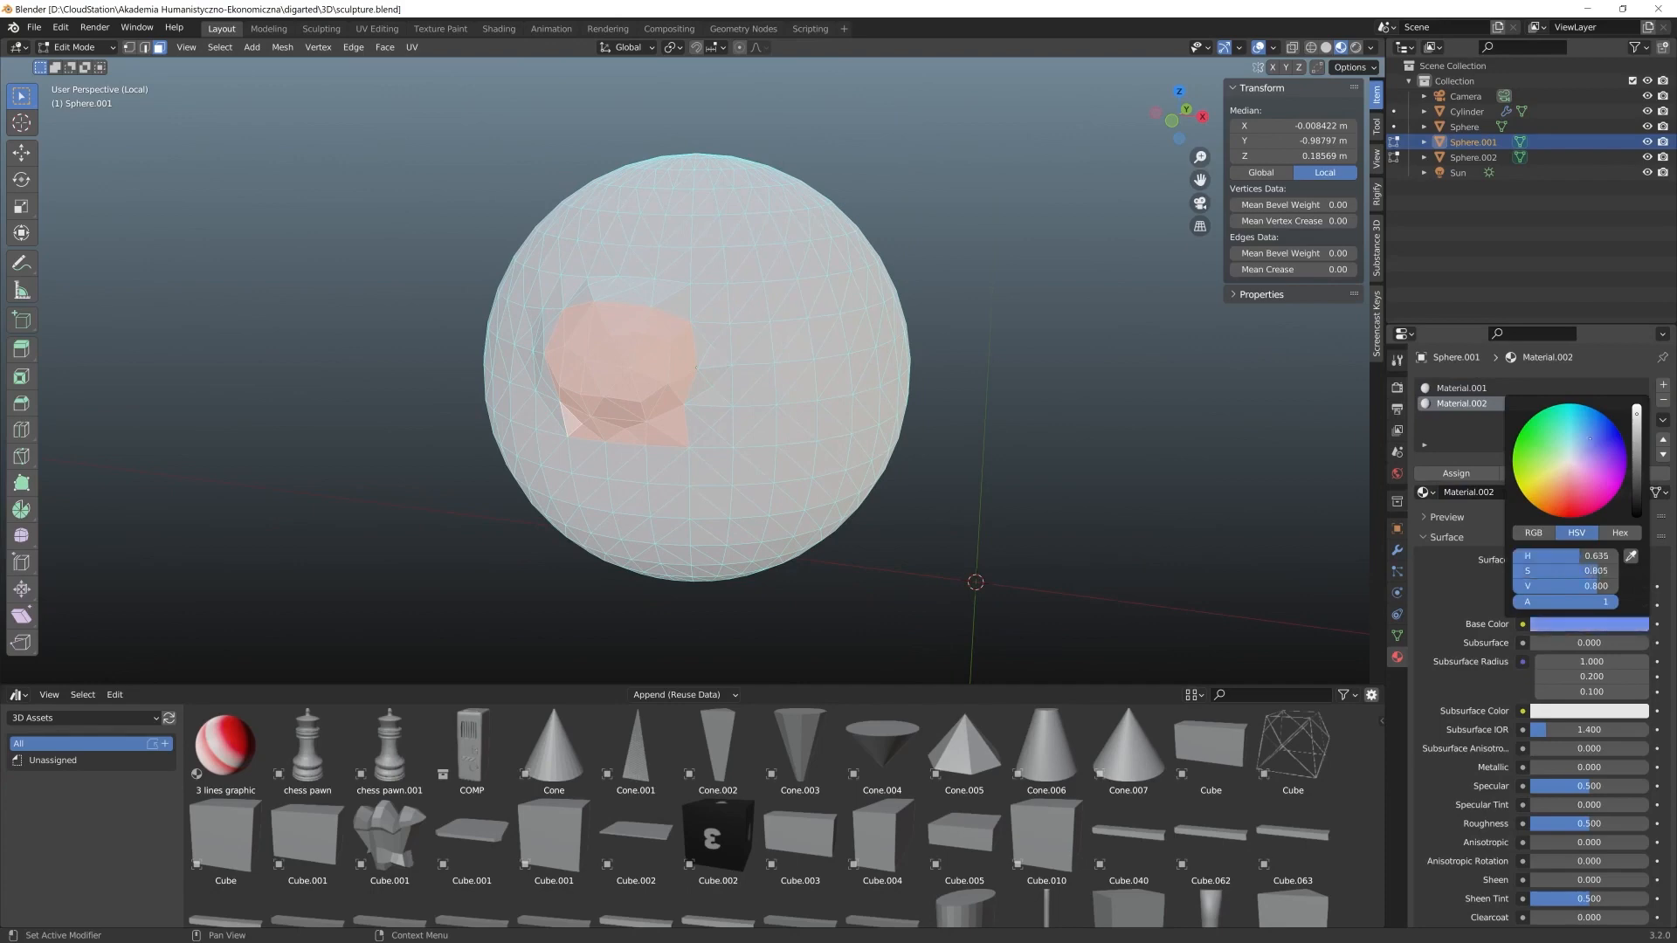
pyautogui.click(1614, 714)
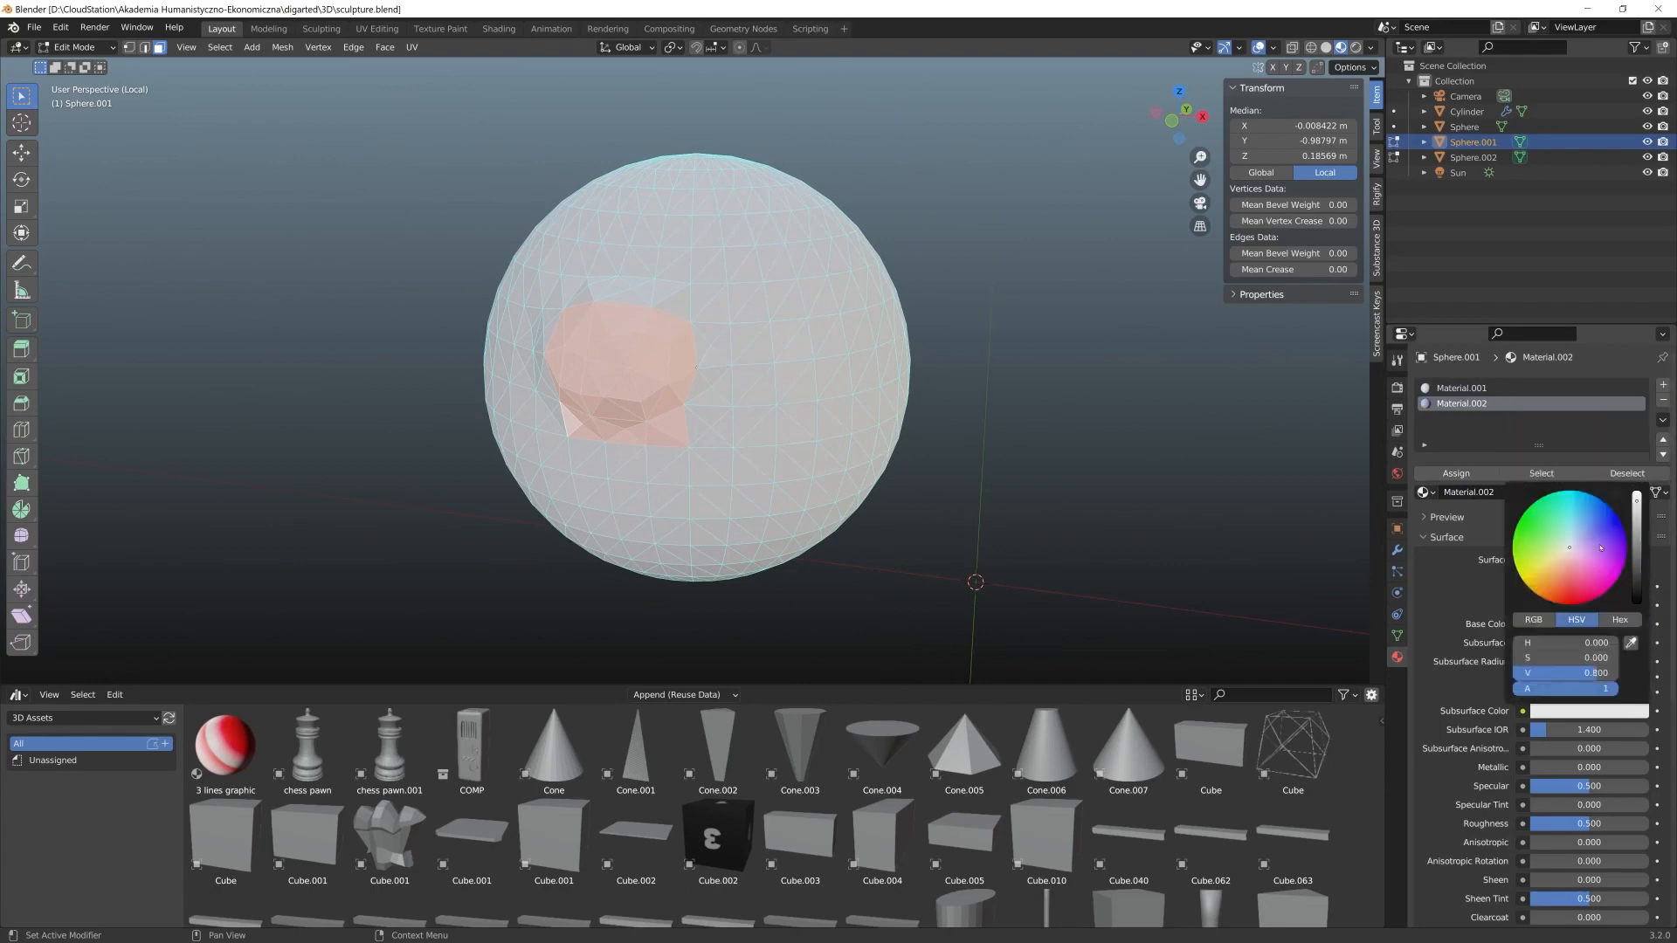
pyautogui.click(1587, 524)
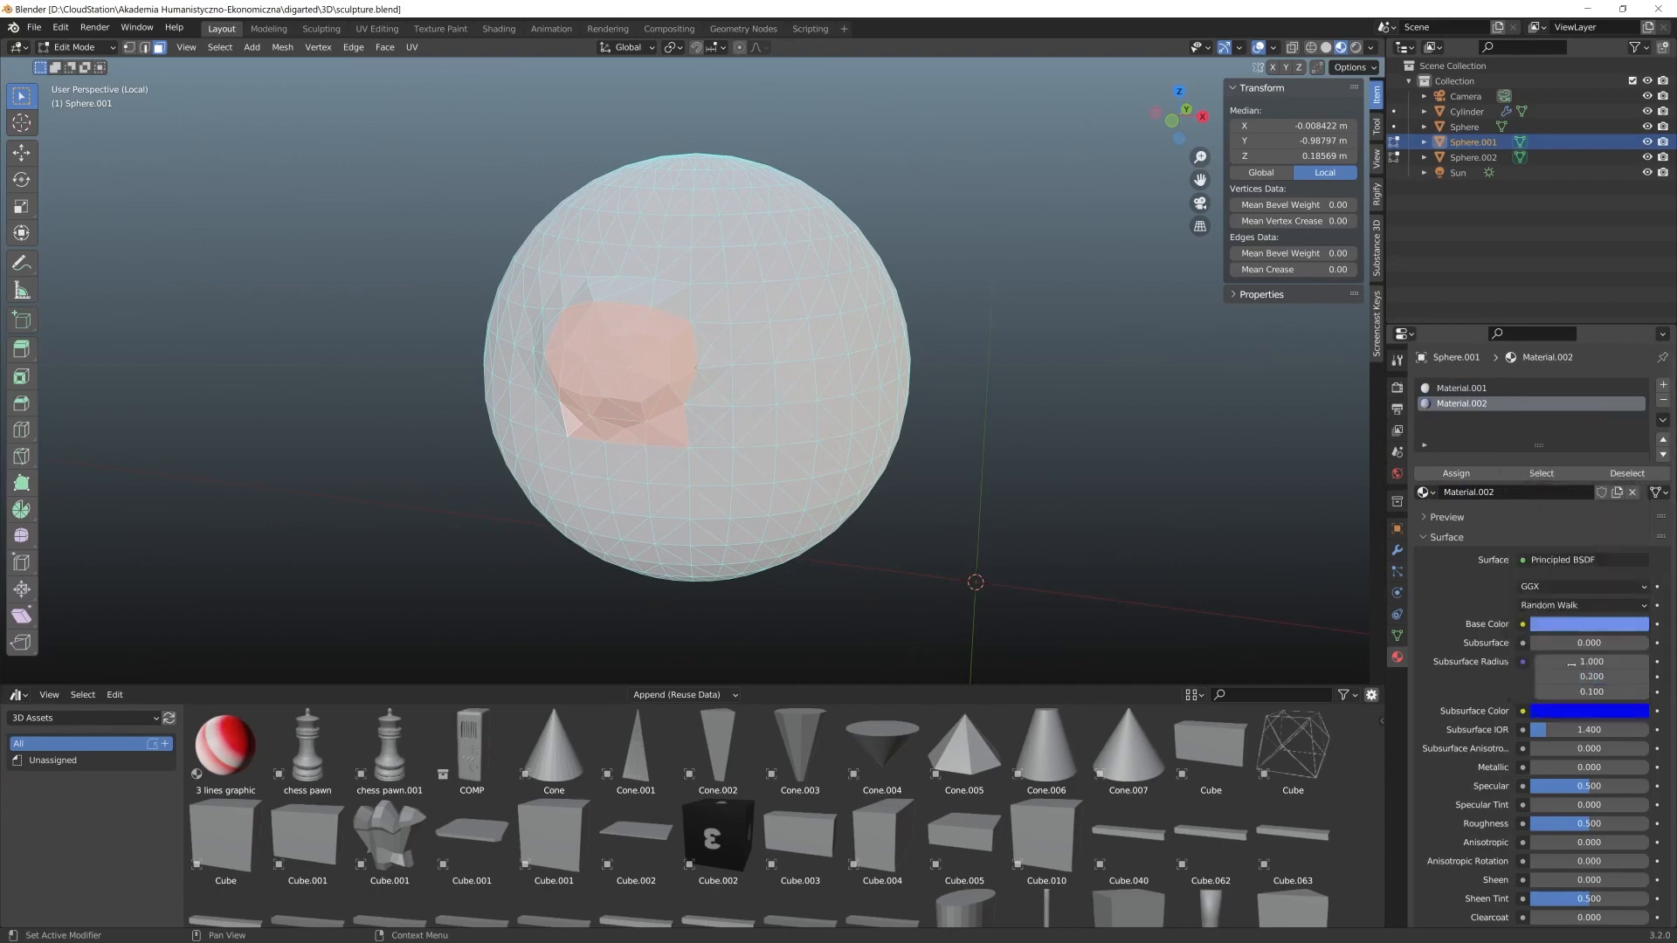
pyautogui.click(1453, 473)
pyautogui.moveTo(897, 469); pyautogui.dragTo(952, 463, button='middle')
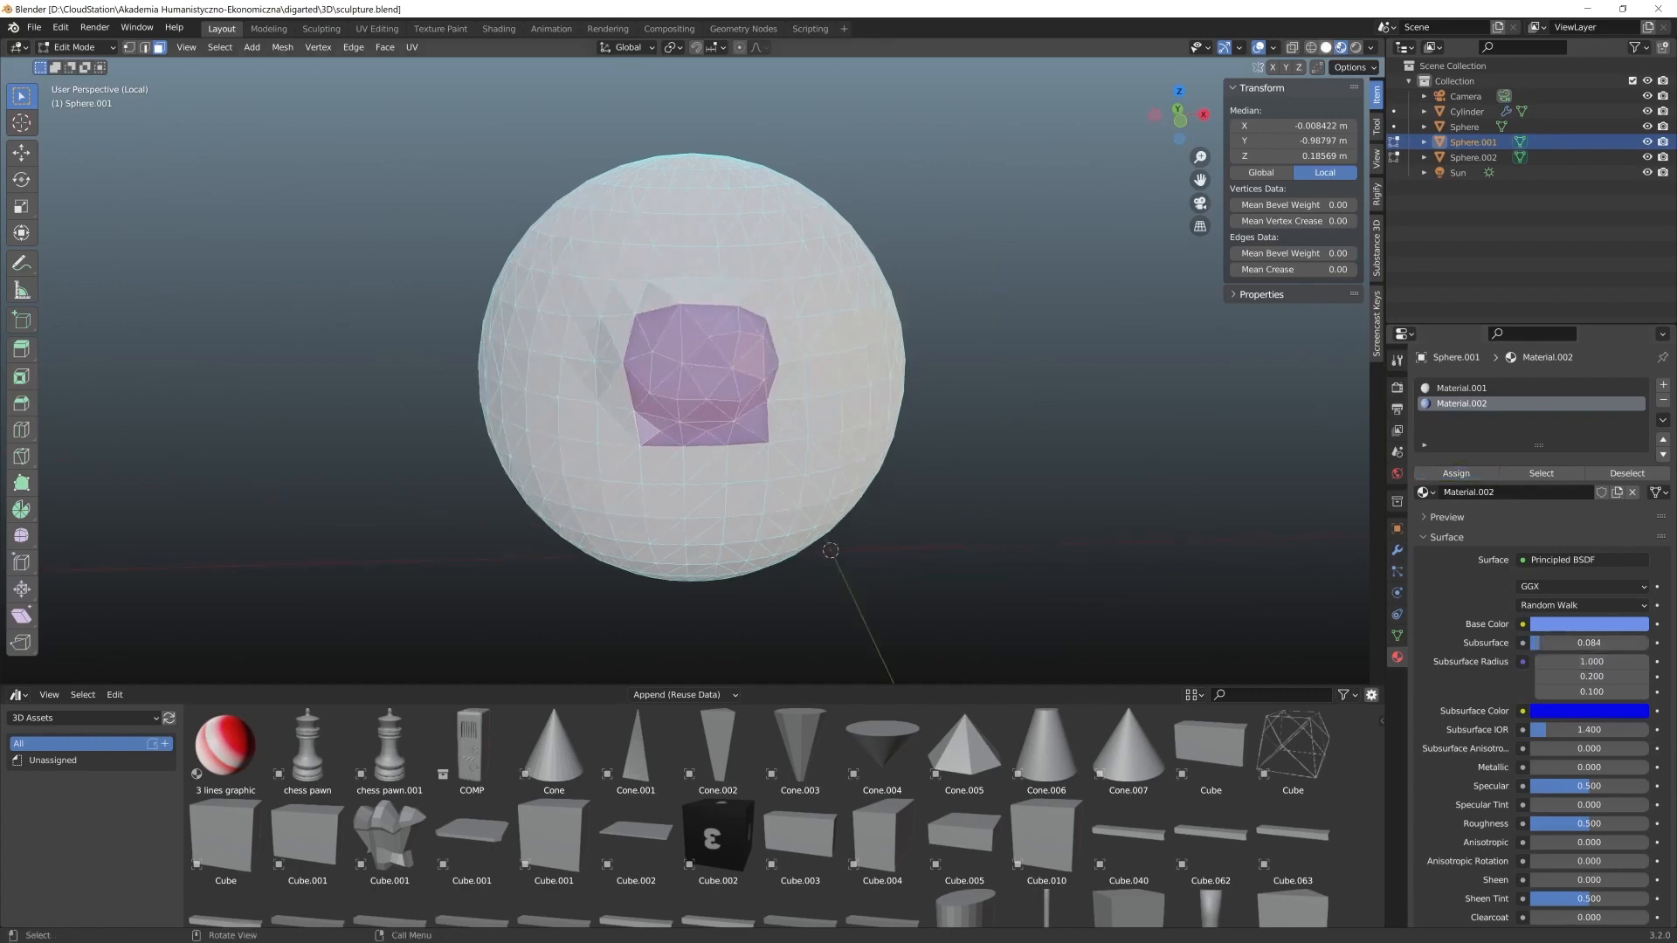
# Switch to rendered shading, leave Edit Mode and local view, and check both eyes on the whole face
pyautogui.click(1355, 47)
pyautogui.press('Tab')
pyautogui.scroll(-4, 973, 519)
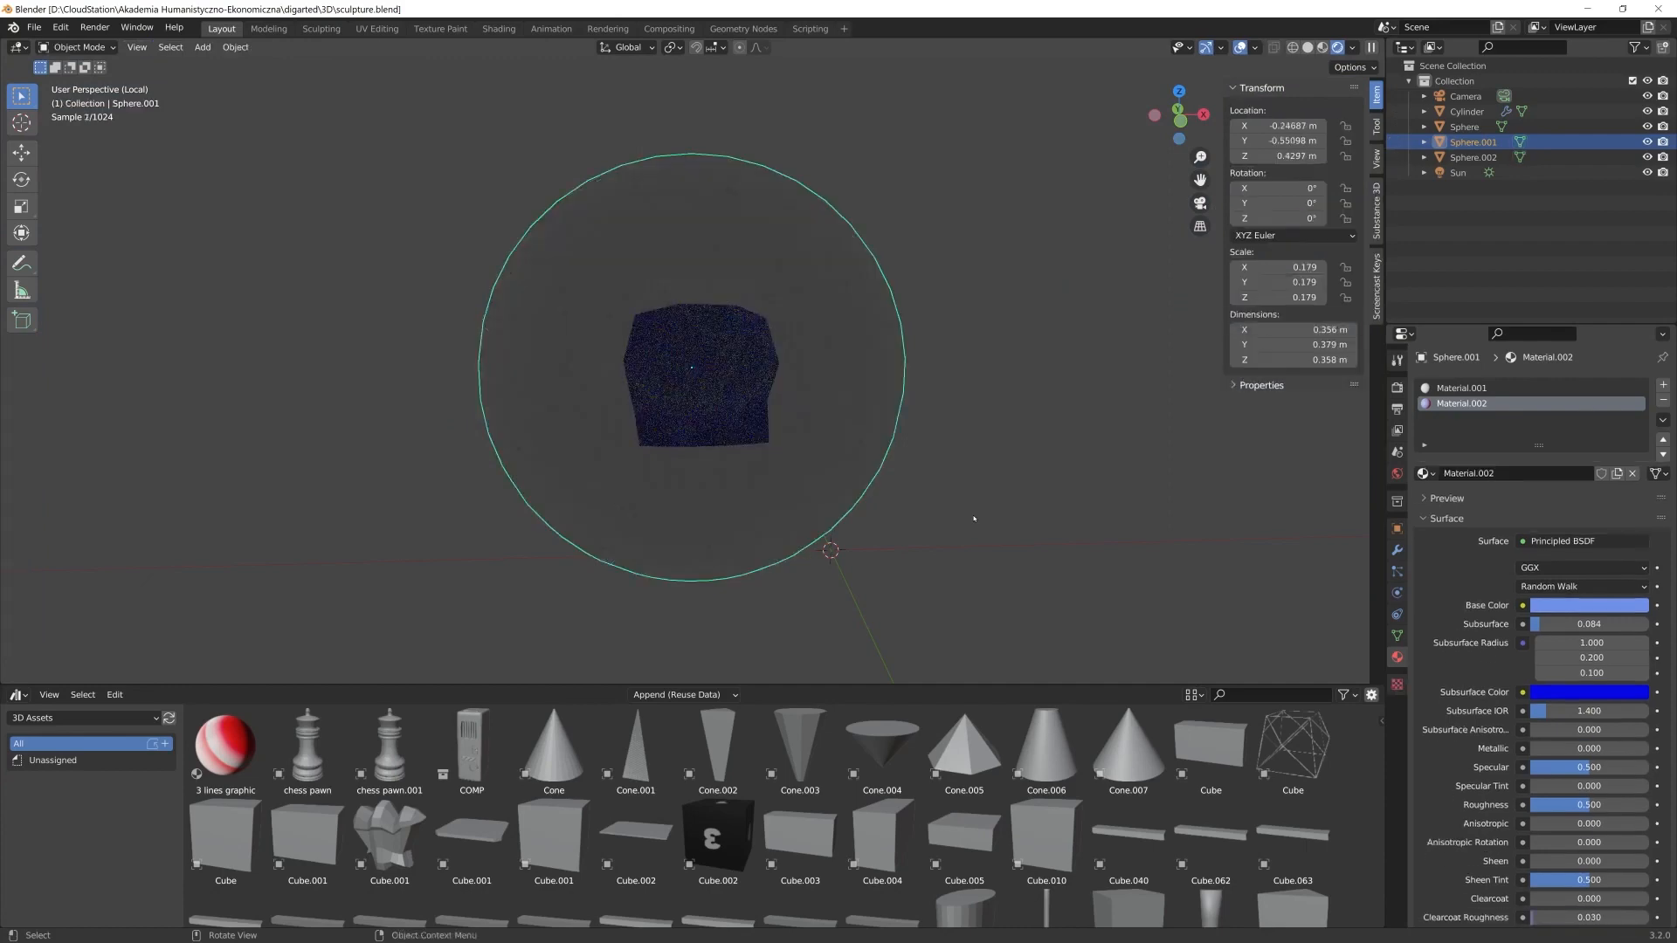
pyautogui.press('KP_Divide')
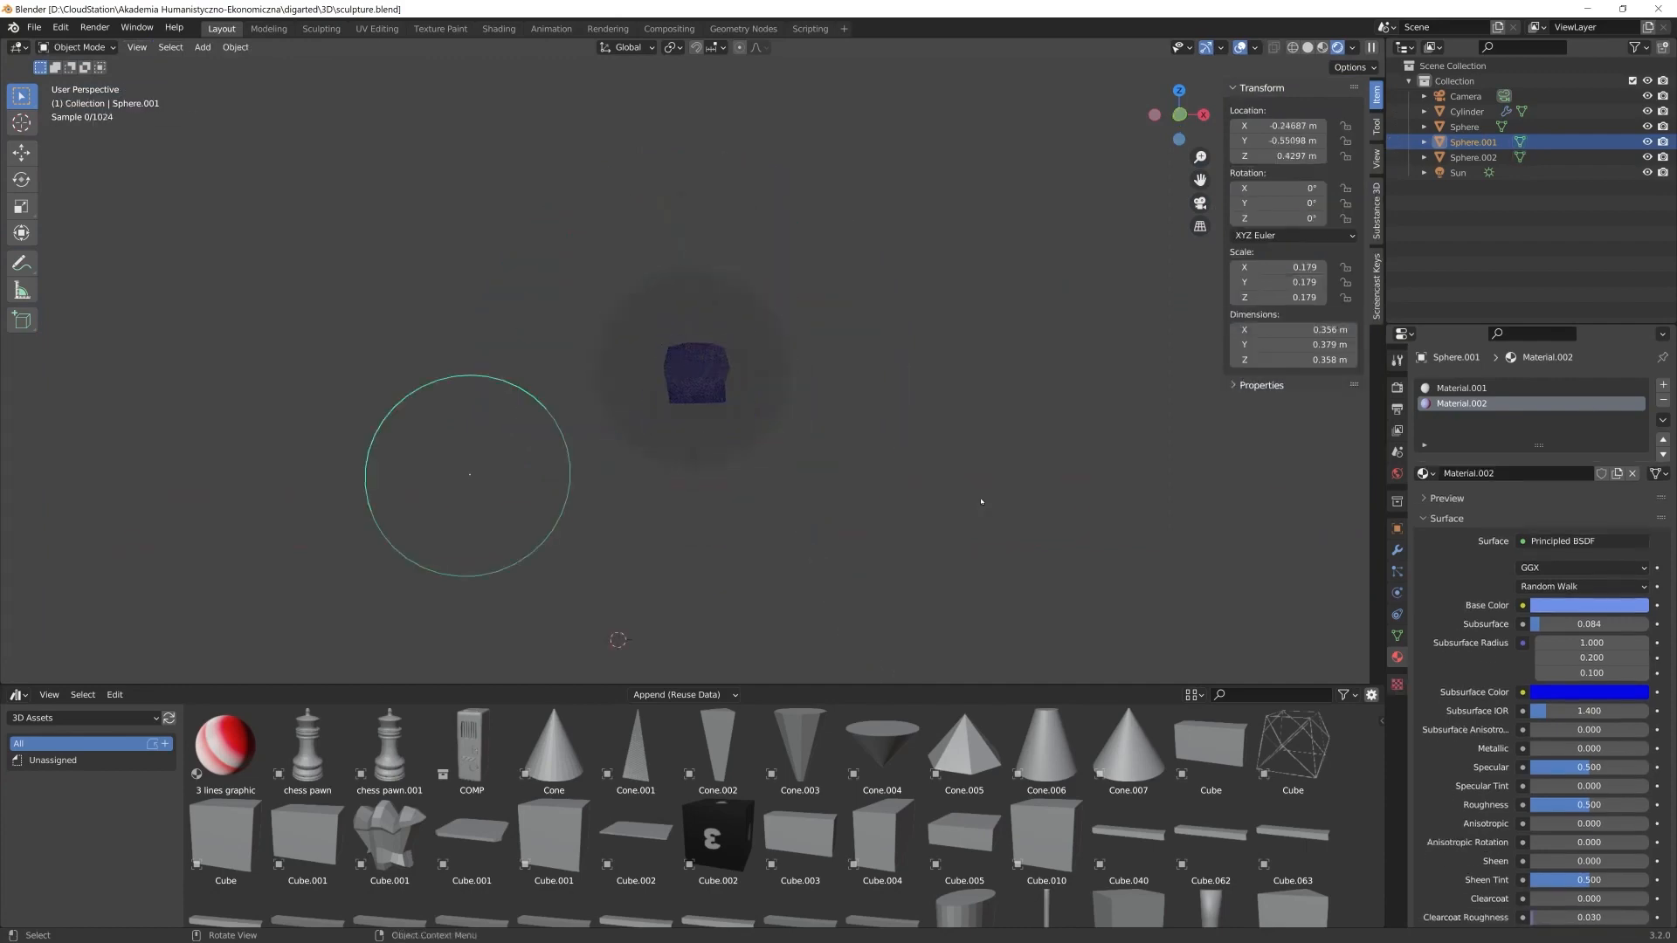
pyautogui.moveTo(981, 502); pyautogui.dragTo(925, 507, button='middle')
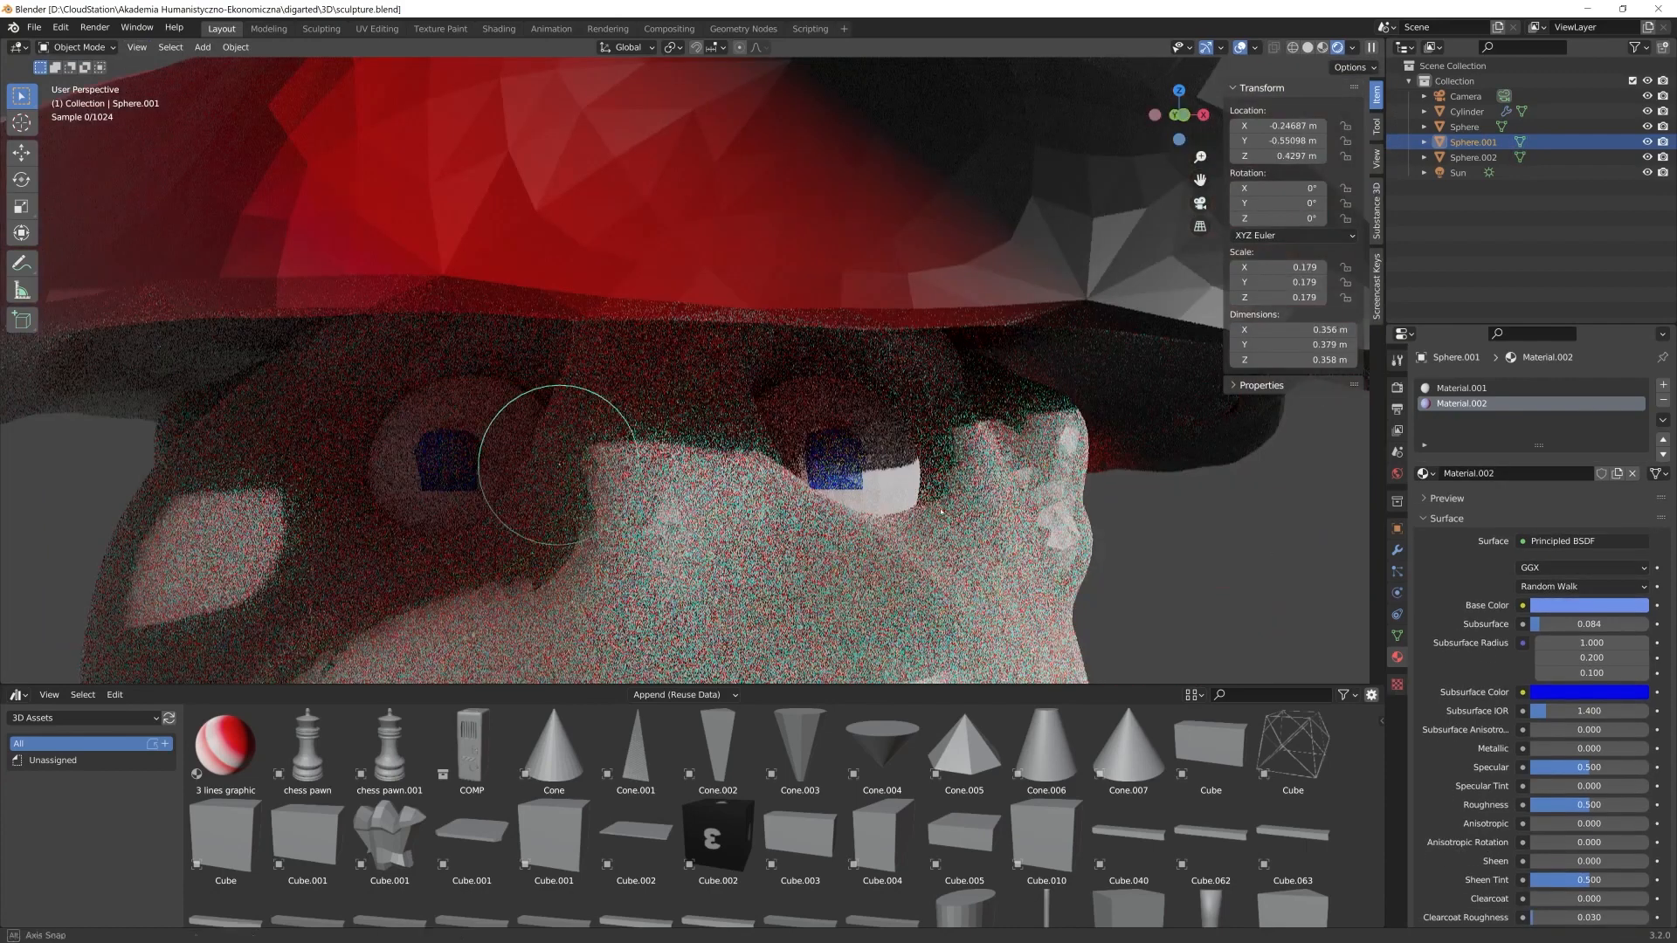
pyautogui.scroll(-4, 984, 577)
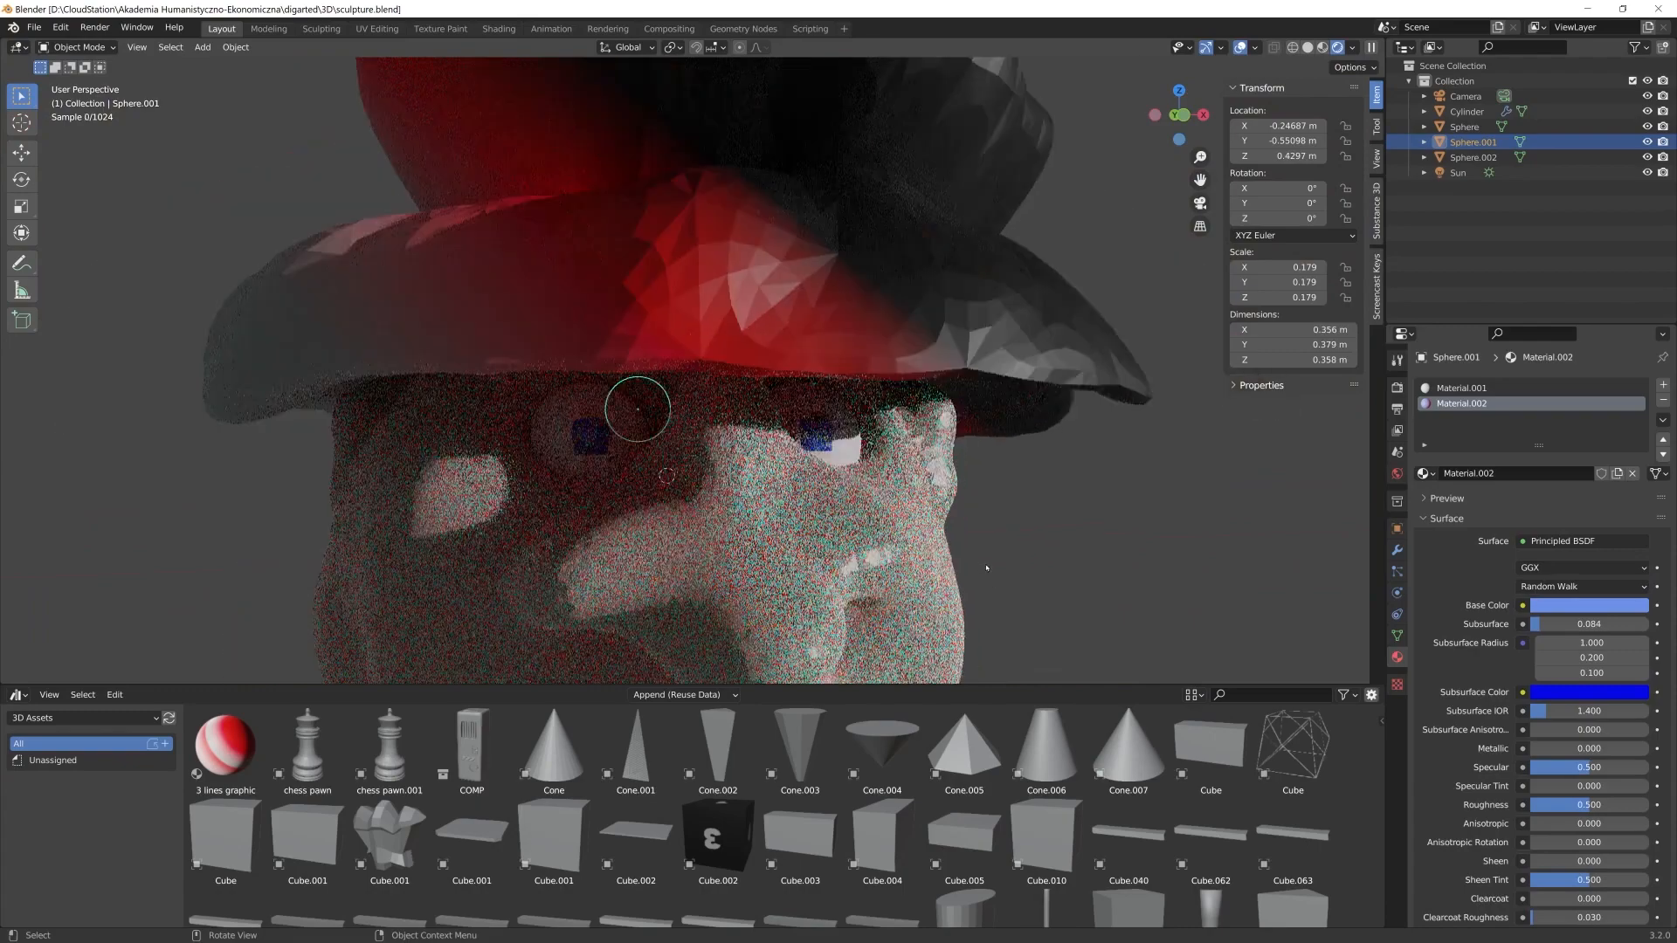
# Inspect the head's mesh in Edit Mode, return to Object Mode, and check the whole rendered head with its hat
pyautogui.scroll(-4, 985, 568)
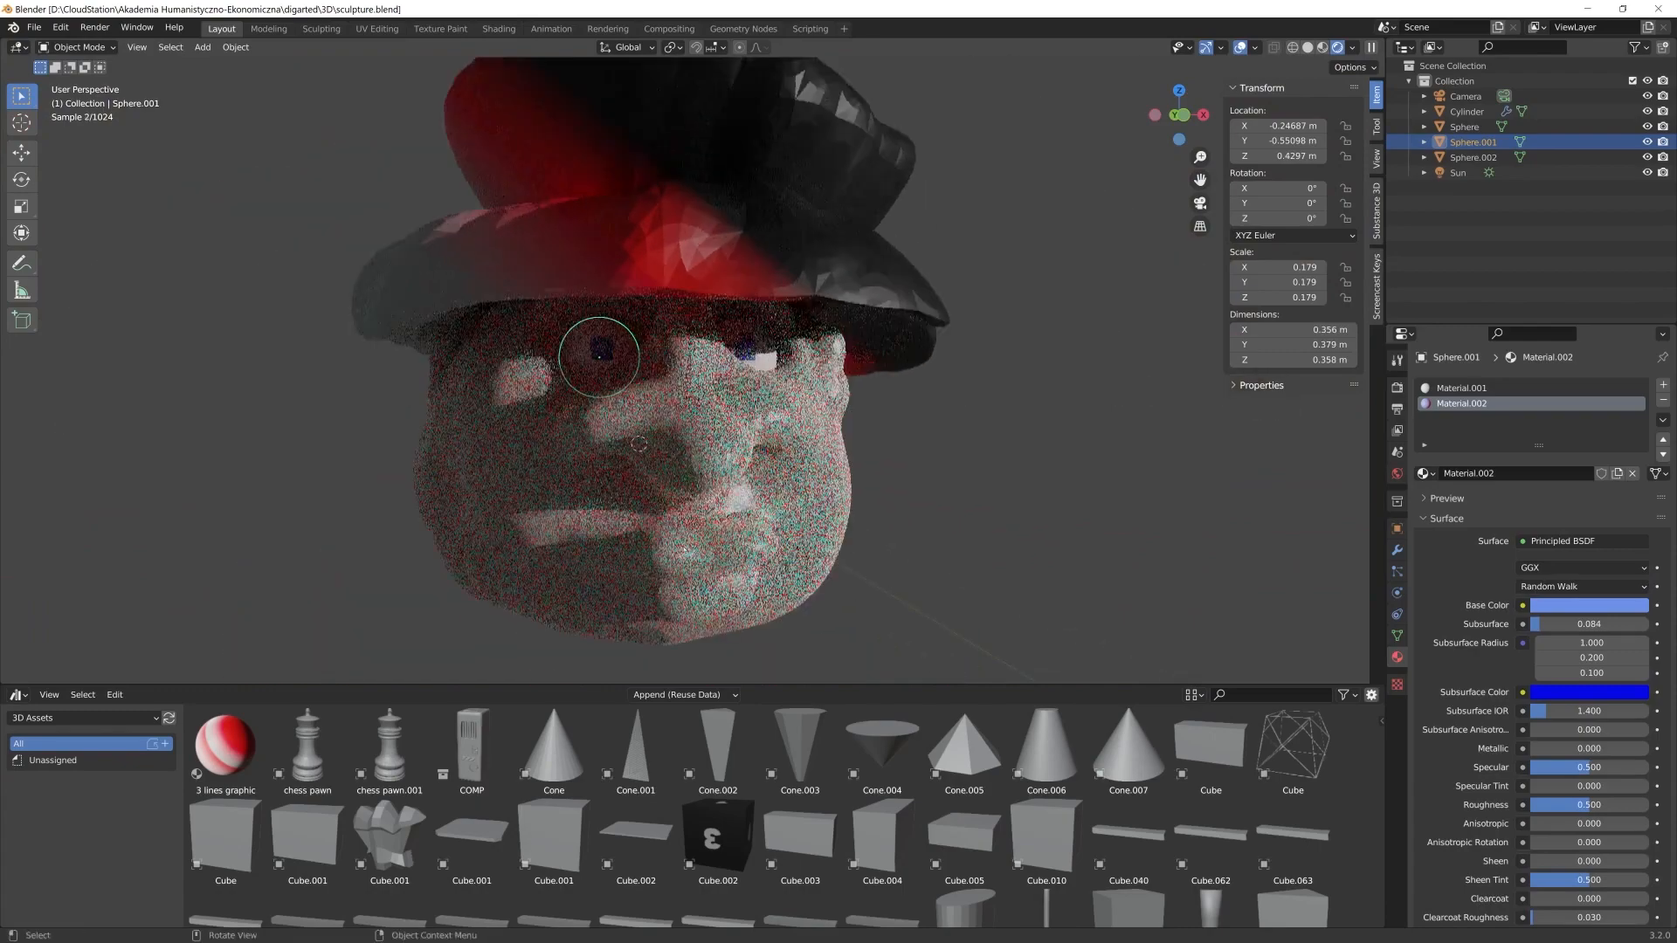
pyautogui.click(599, 356)
pyautogui.press('Tab')
pyautogui.scroll(4, 599, 357)
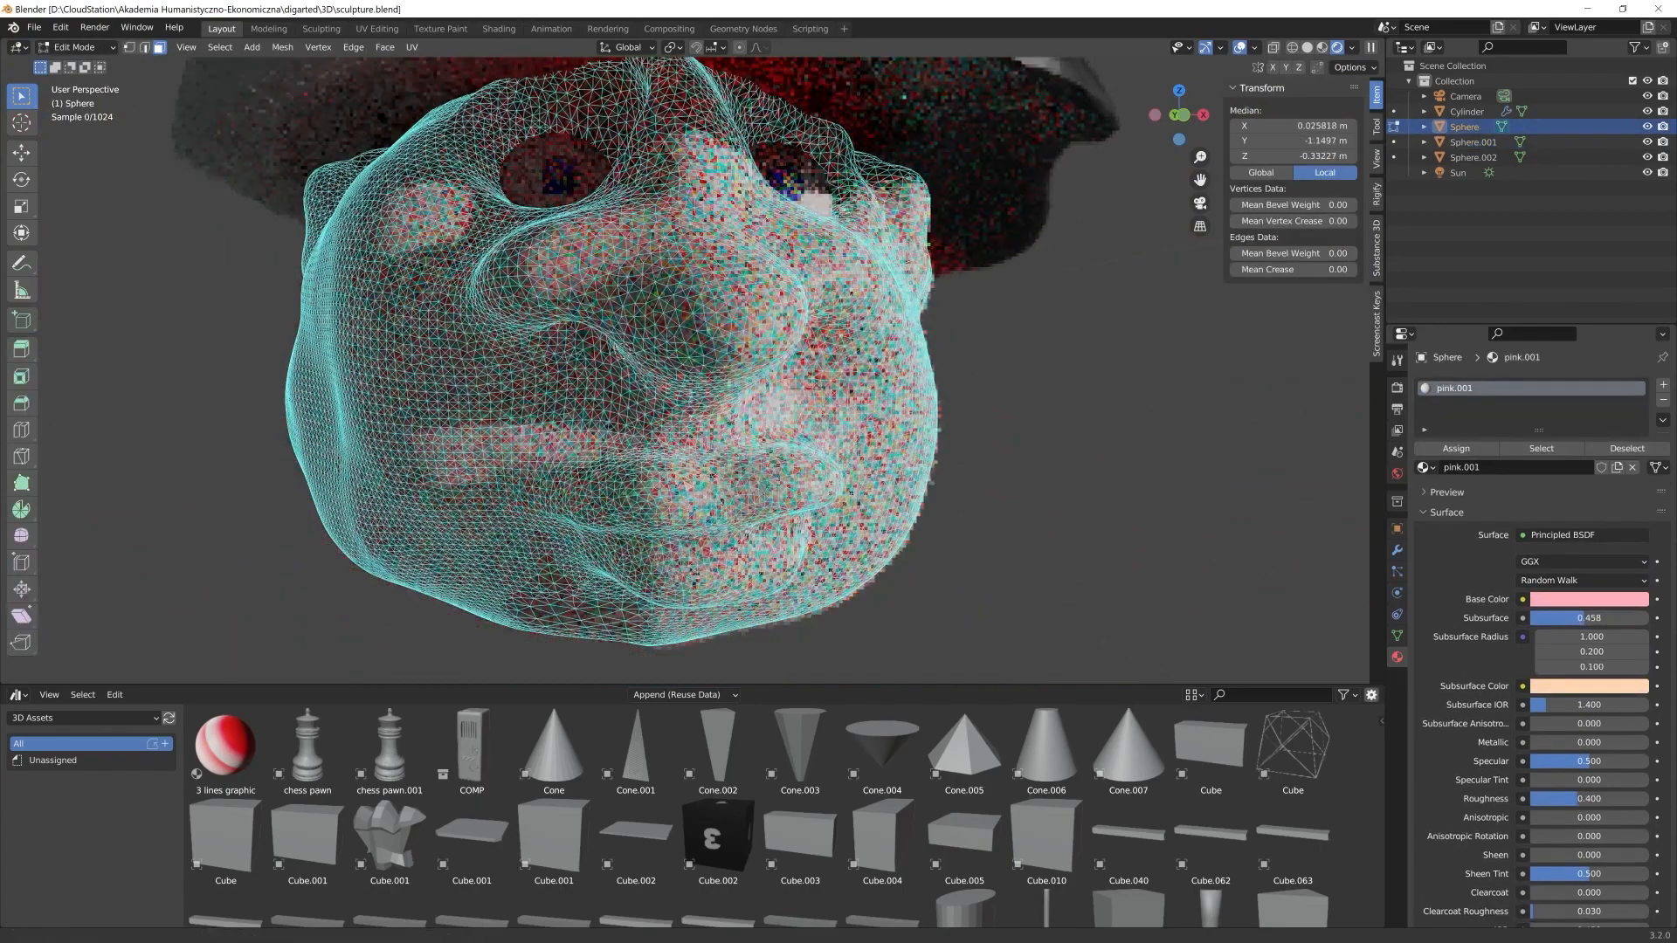
pyautogui.moveTo(878, 526); pyautogui.dragTo(917, 537, button='middle')
pyautogui.click(921, 534)
pyautogui.press('Tab')
pyautogui.scroll(-4, 828, 537)
pyautogui.scroll(2, 926, 524)
pyautogui.scroll(-2, 908, 540)
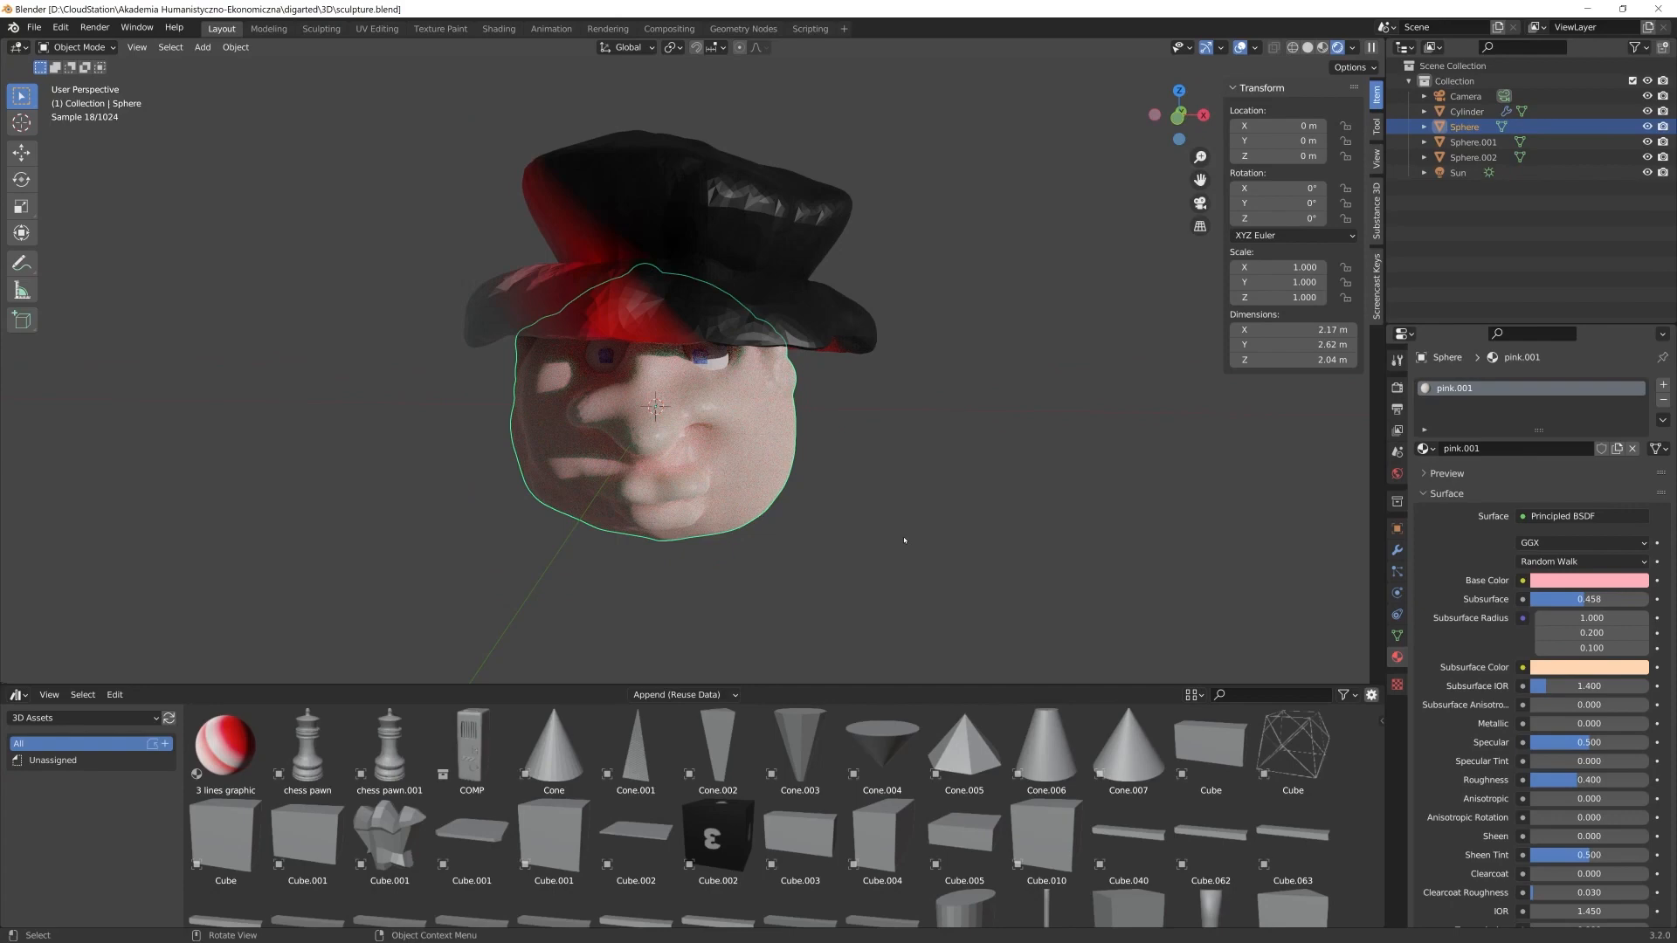
pyautogui.moveTo(855, 593); pyautogui.dragTo(838, 512, button='middle')
# Open the Sculpting workspace, switch it to material preview shading, and view the whole head from the front
pyautogui.click(307, 29)
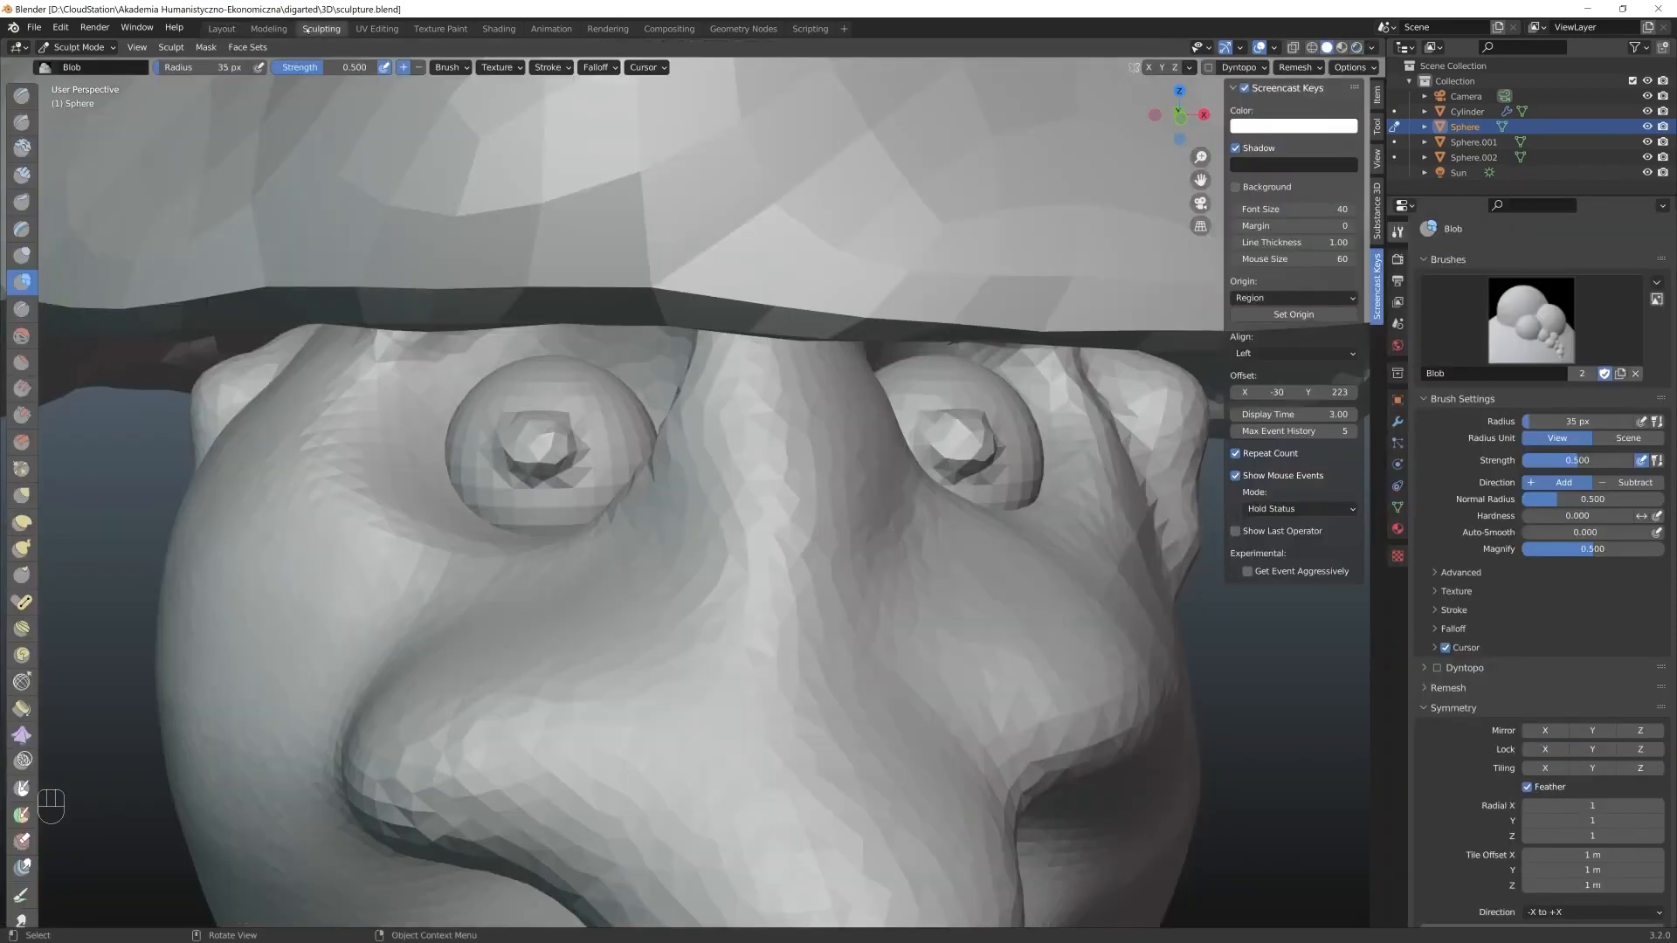
pyautogui.click(1342, 49)
pyautogui.scroll(-6, 926, 682)
pyautogui.moveTo(924, 742); pyautogui.dragTo(870, 595, button='middle')
pyautogui.press('Tab')
pyautogui.press('Tab')
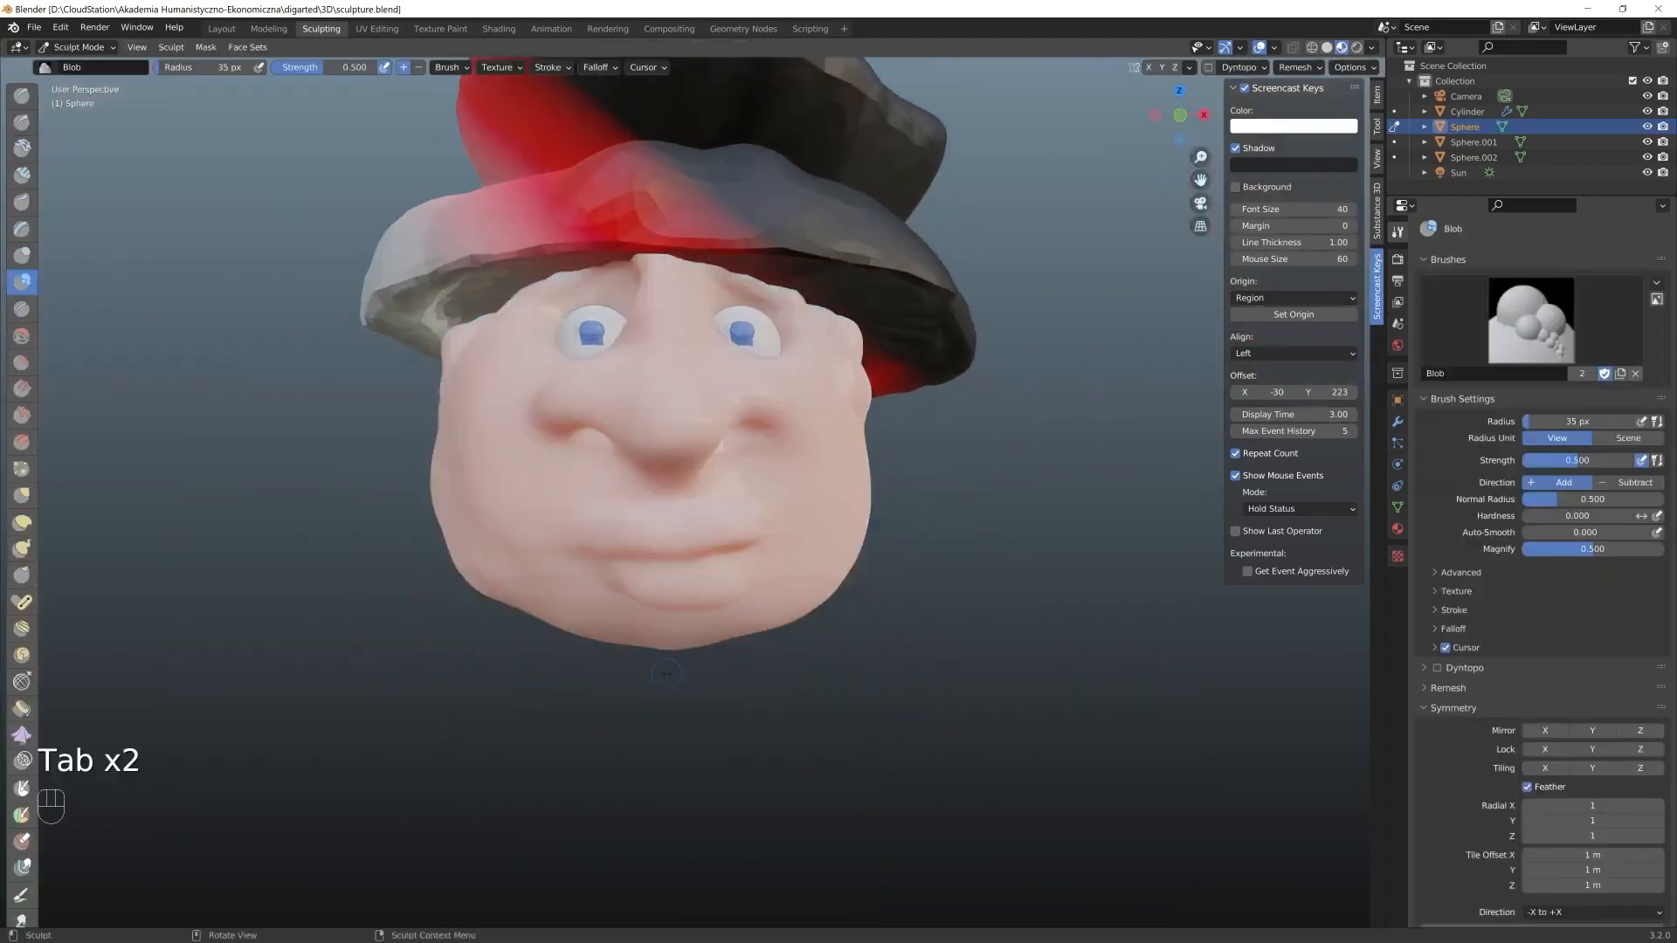
# Return to the Layout workspace and add the pawn asset from the asset library to the scene
pyautogui.scroll(-3, 647, 821)
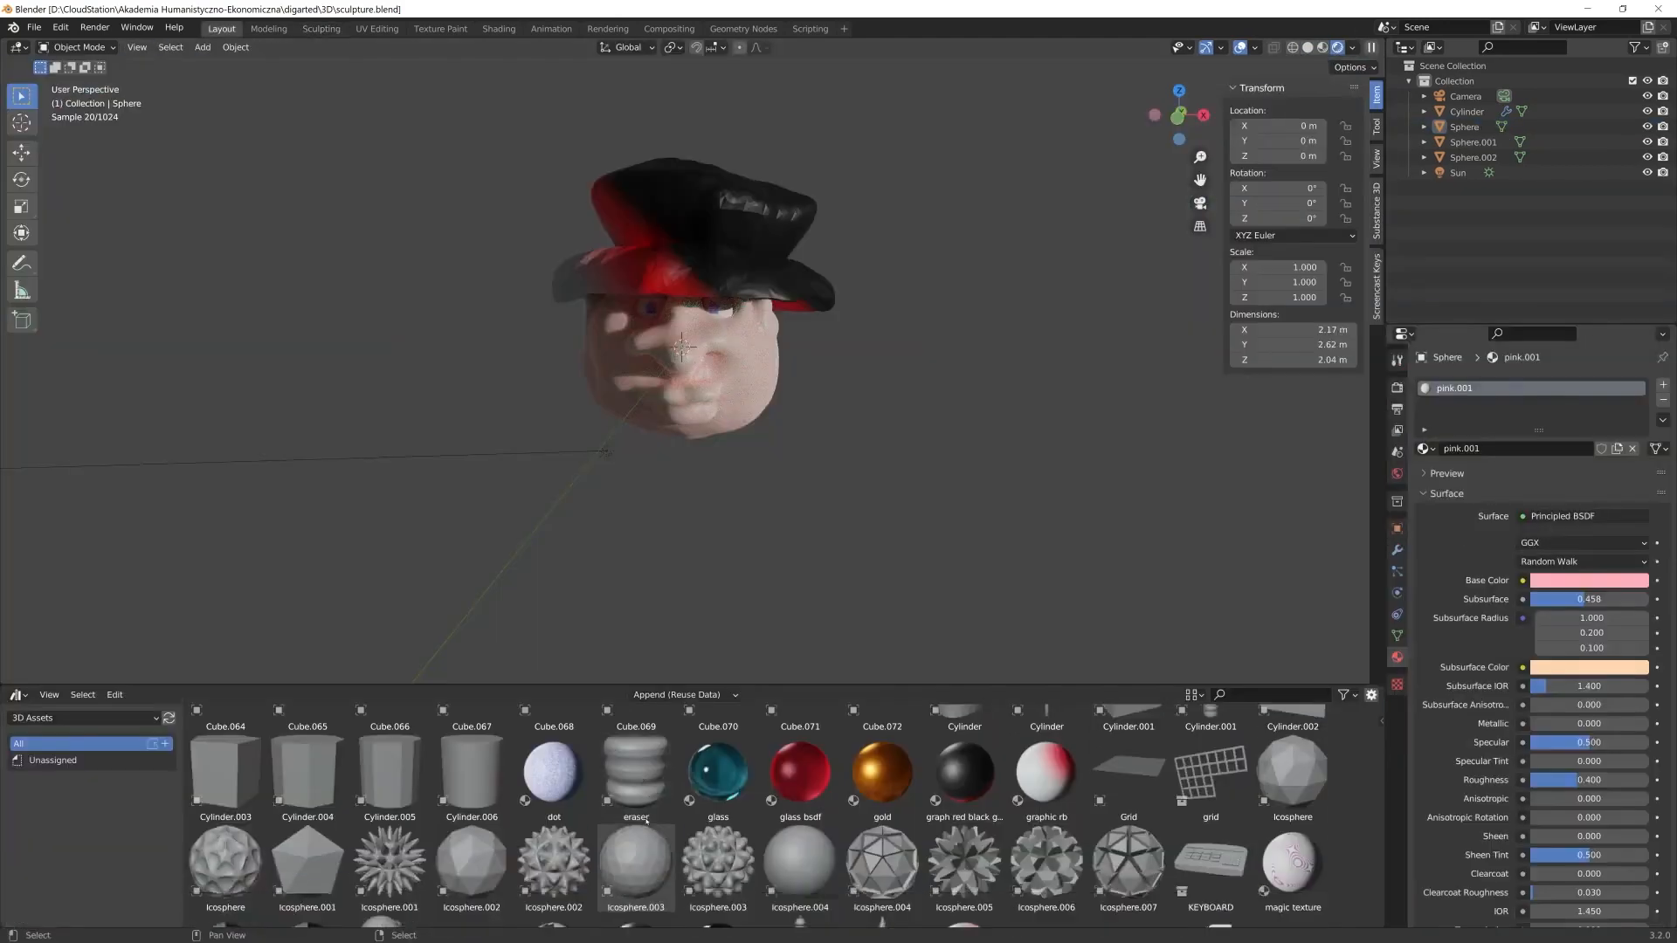
pyautogui.scroll(-6, 646, 820)
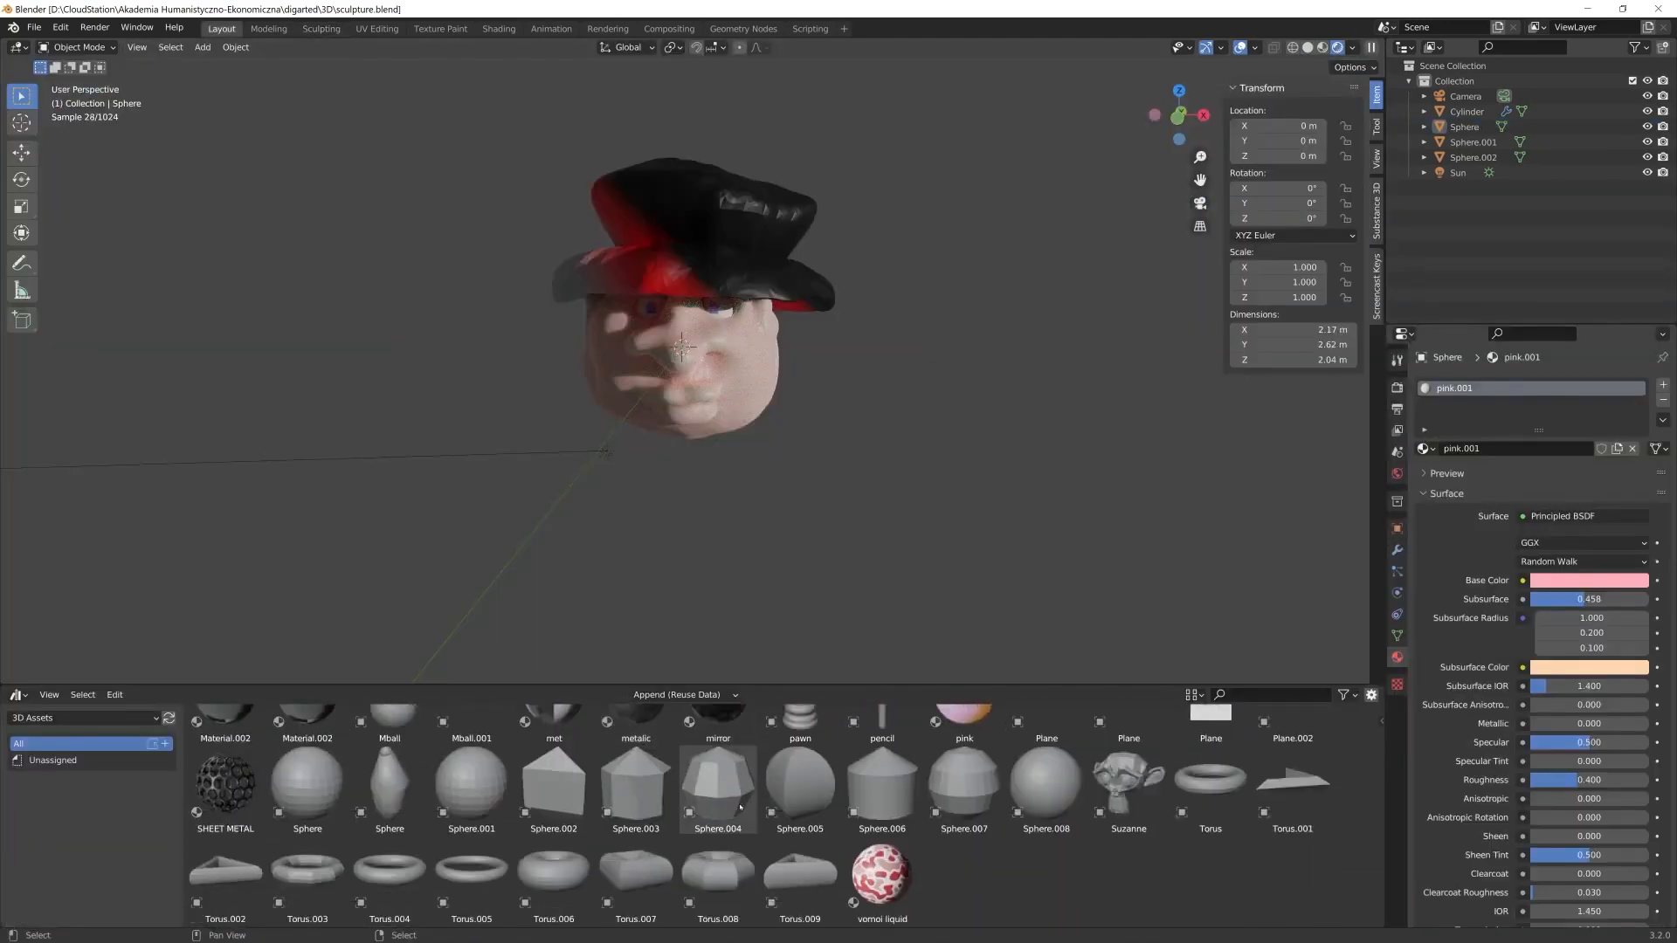
pyautogui.scroll(2, 846, 836)
pyautogui.moveTo(800, 834); pyautogui.dragTo(683, 522)
pyautogui.scroll(-11, 766, 464)
# Lower the pawn about 3.02 m along Z so it stands below the head
pyautogui.press('g')
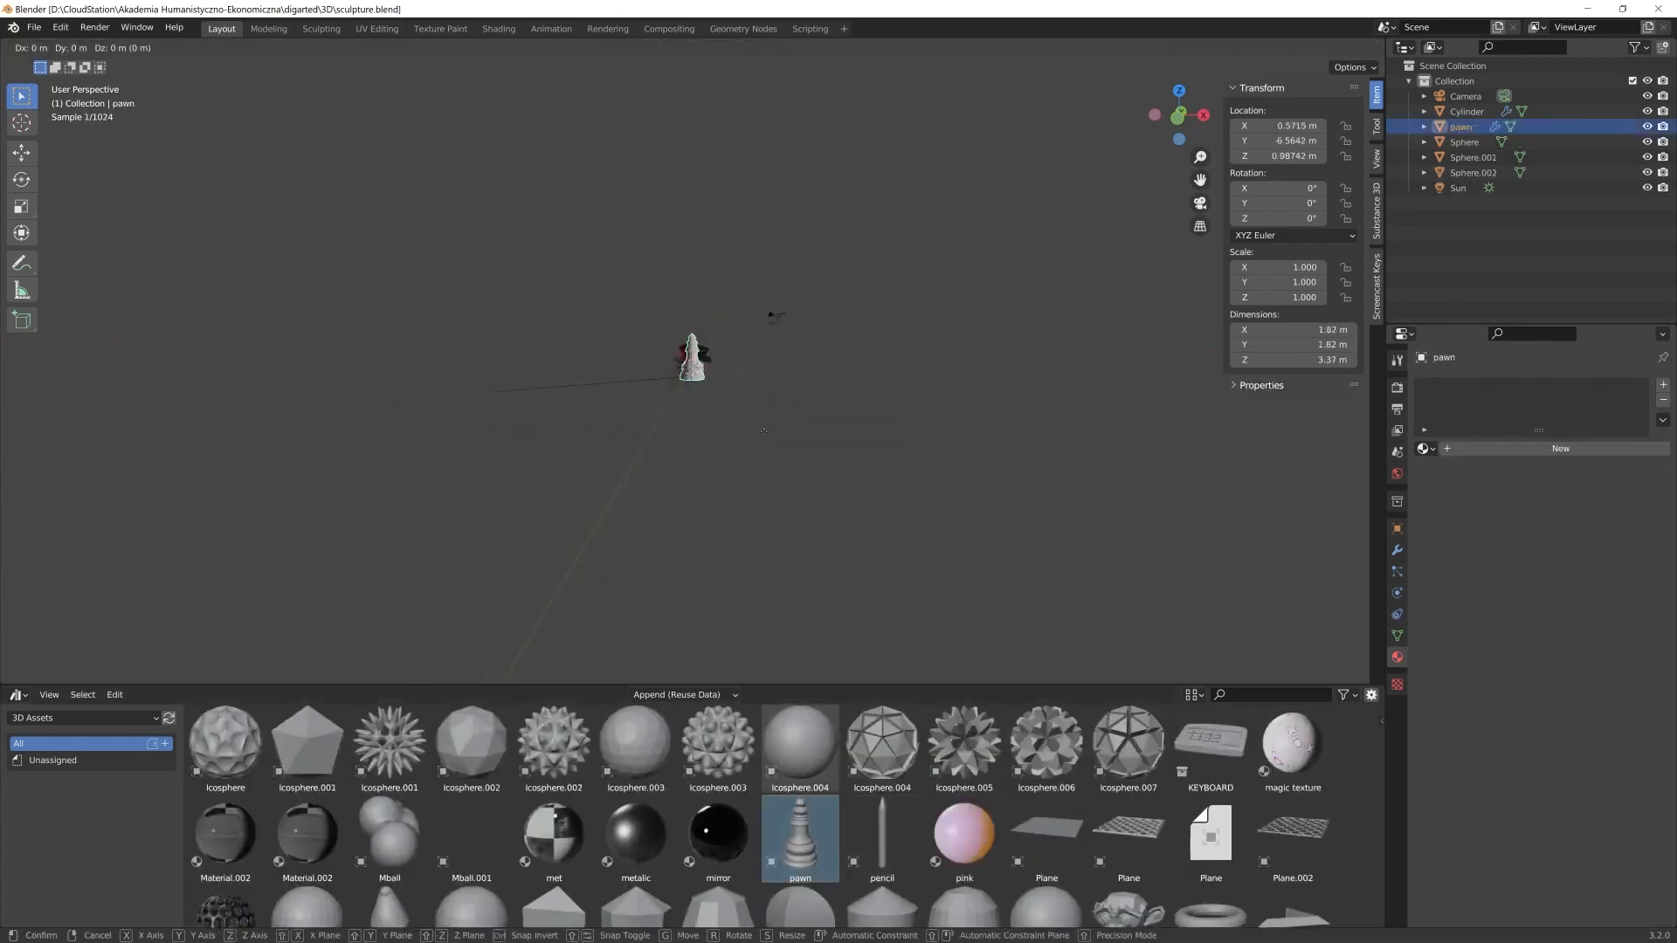
pyautogui.press('z')
pyautogui.click(764, 473)
pyautogui.scroll(6, 690, 481)
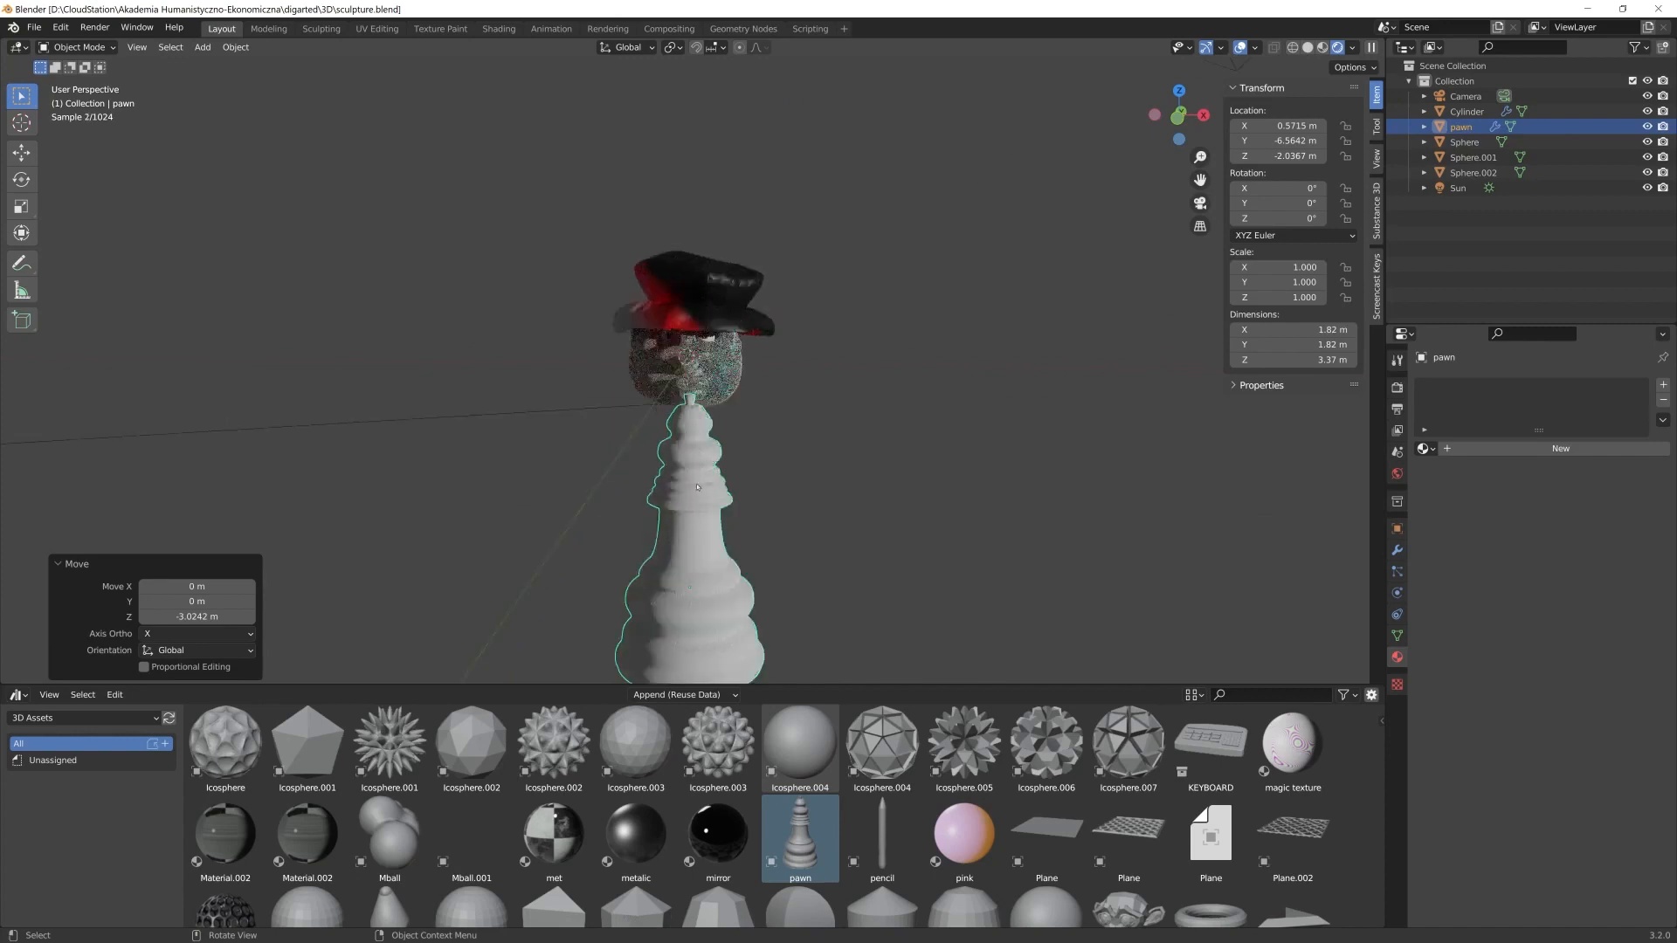
# In the right orthographic view, move the pawn about 6.5 m along Y so it lines up under the head
pyautogui.moveTo(690, 481); pyautogui.dragTo(682, 505, button='middle')
pyautogui.press('KP_1')
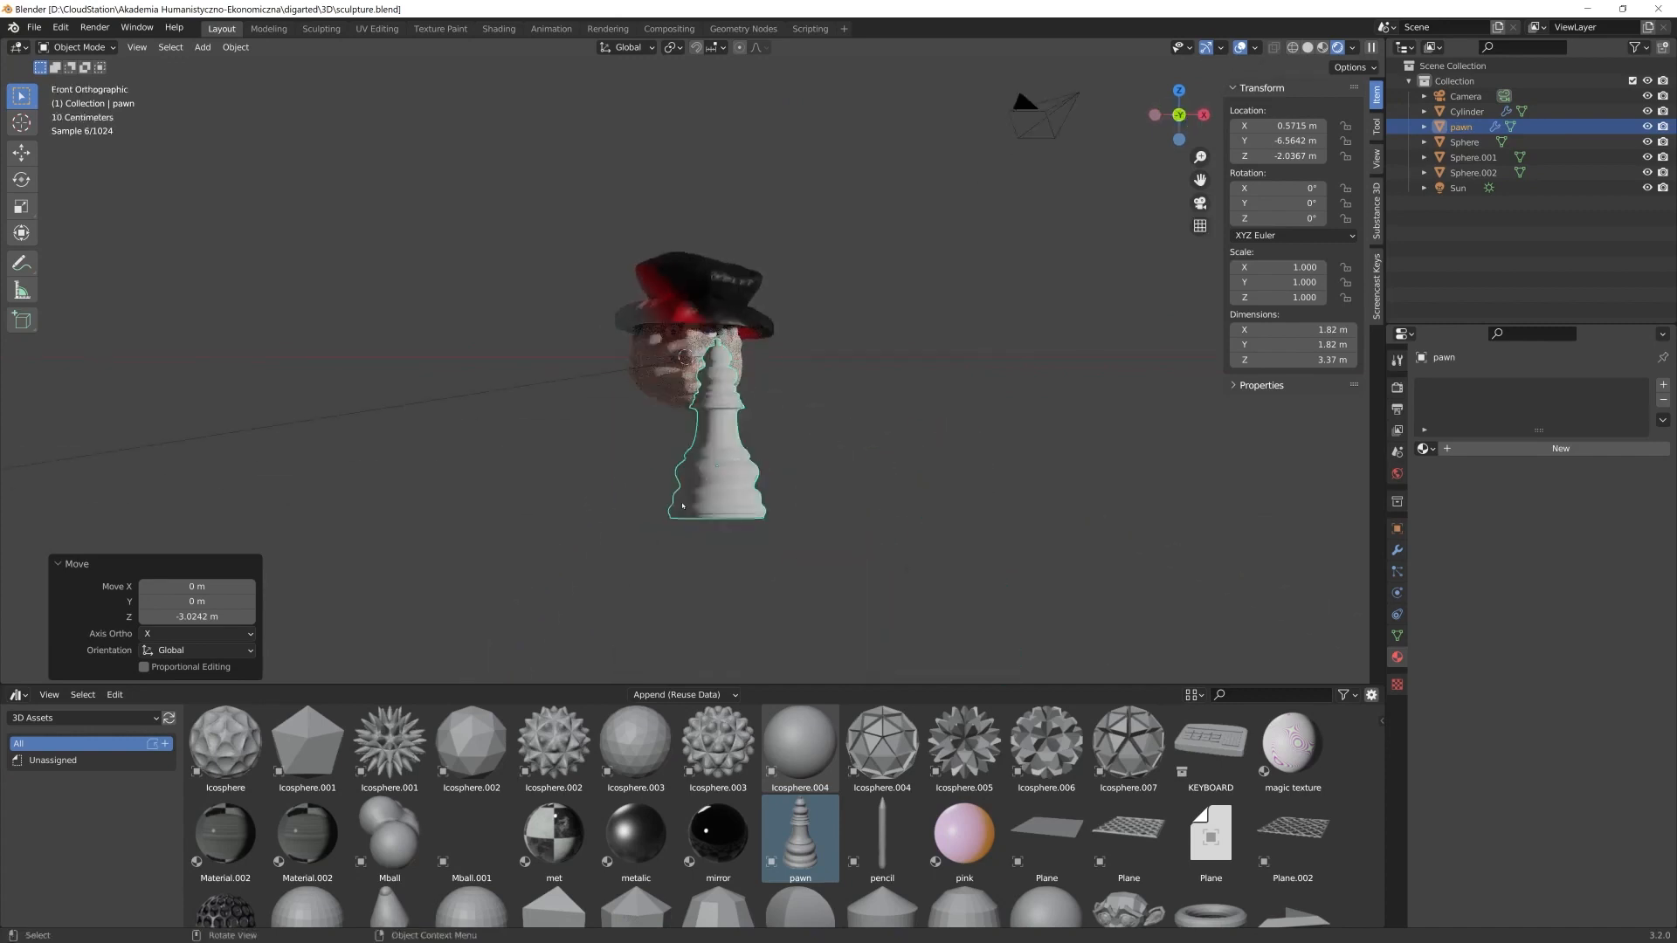
pyautogui.press('KP_3')
pyautogui.press('g')
pyautogui.press('z')
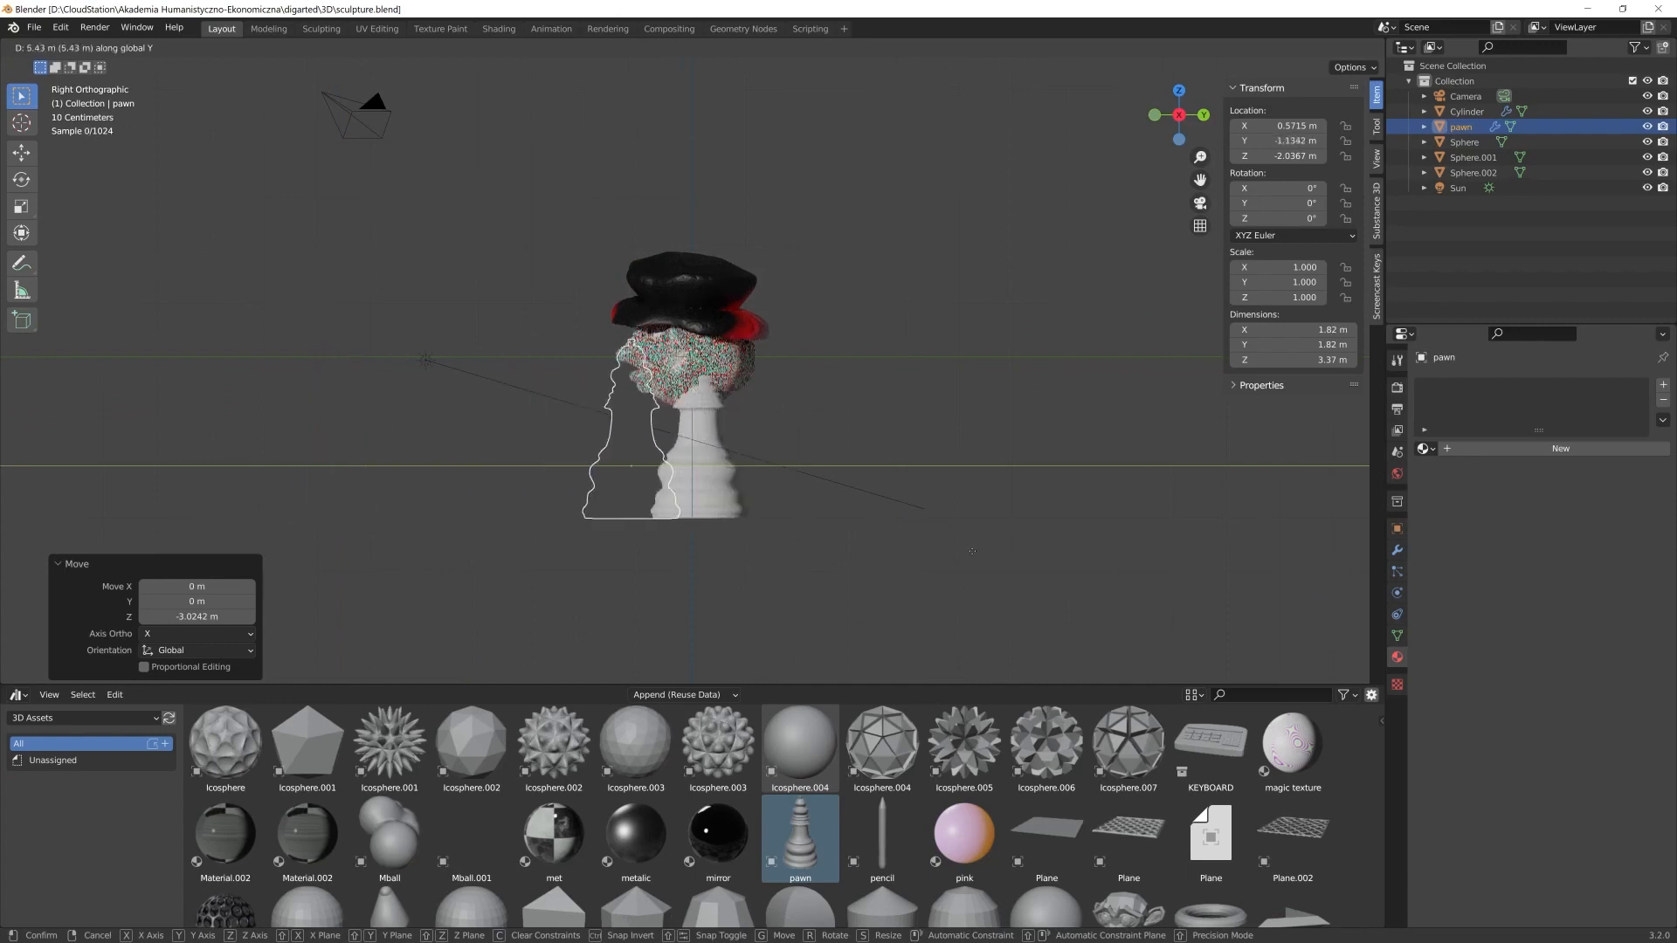
pyautogui.click(1029, 554)
# Scale the pawn up uniformly by about 2.71 and lower it about 2.56 m along Z
pyautogui.press('s')
pyautogui.click(1148, 564)
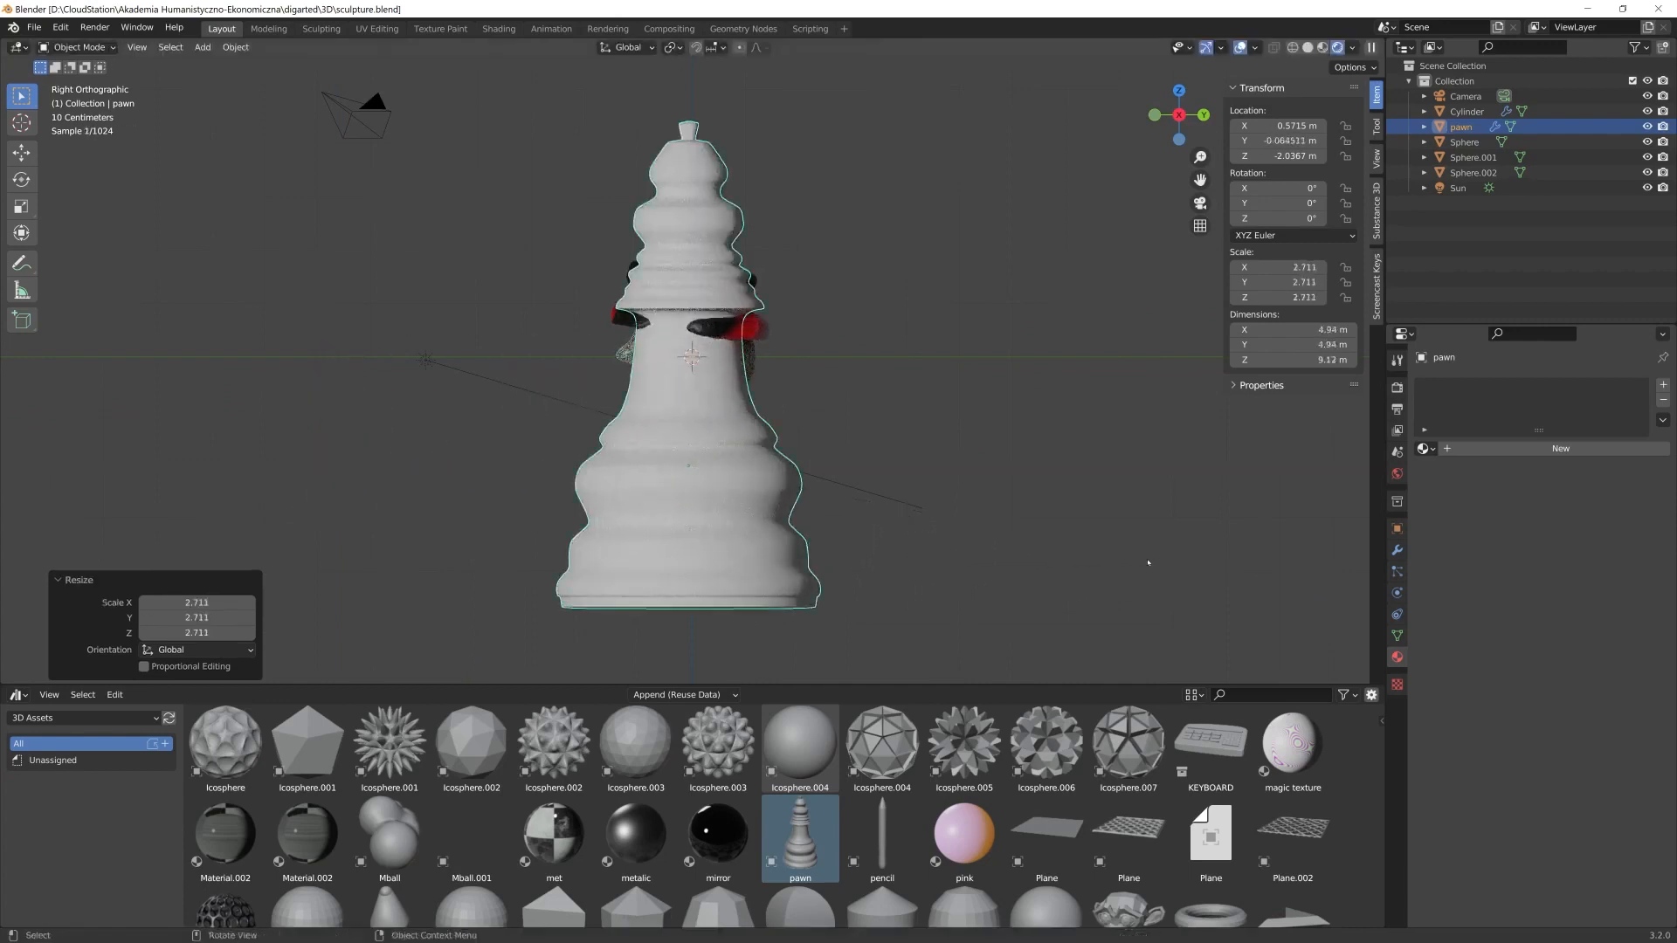
pyautogui.press('g')
pyautogui.press('z')
pyautogui.click(1012, 663)
# In the front view, move the pawn about -0.51 m along X to centre it under the head
pyautogui.press('KP_1')
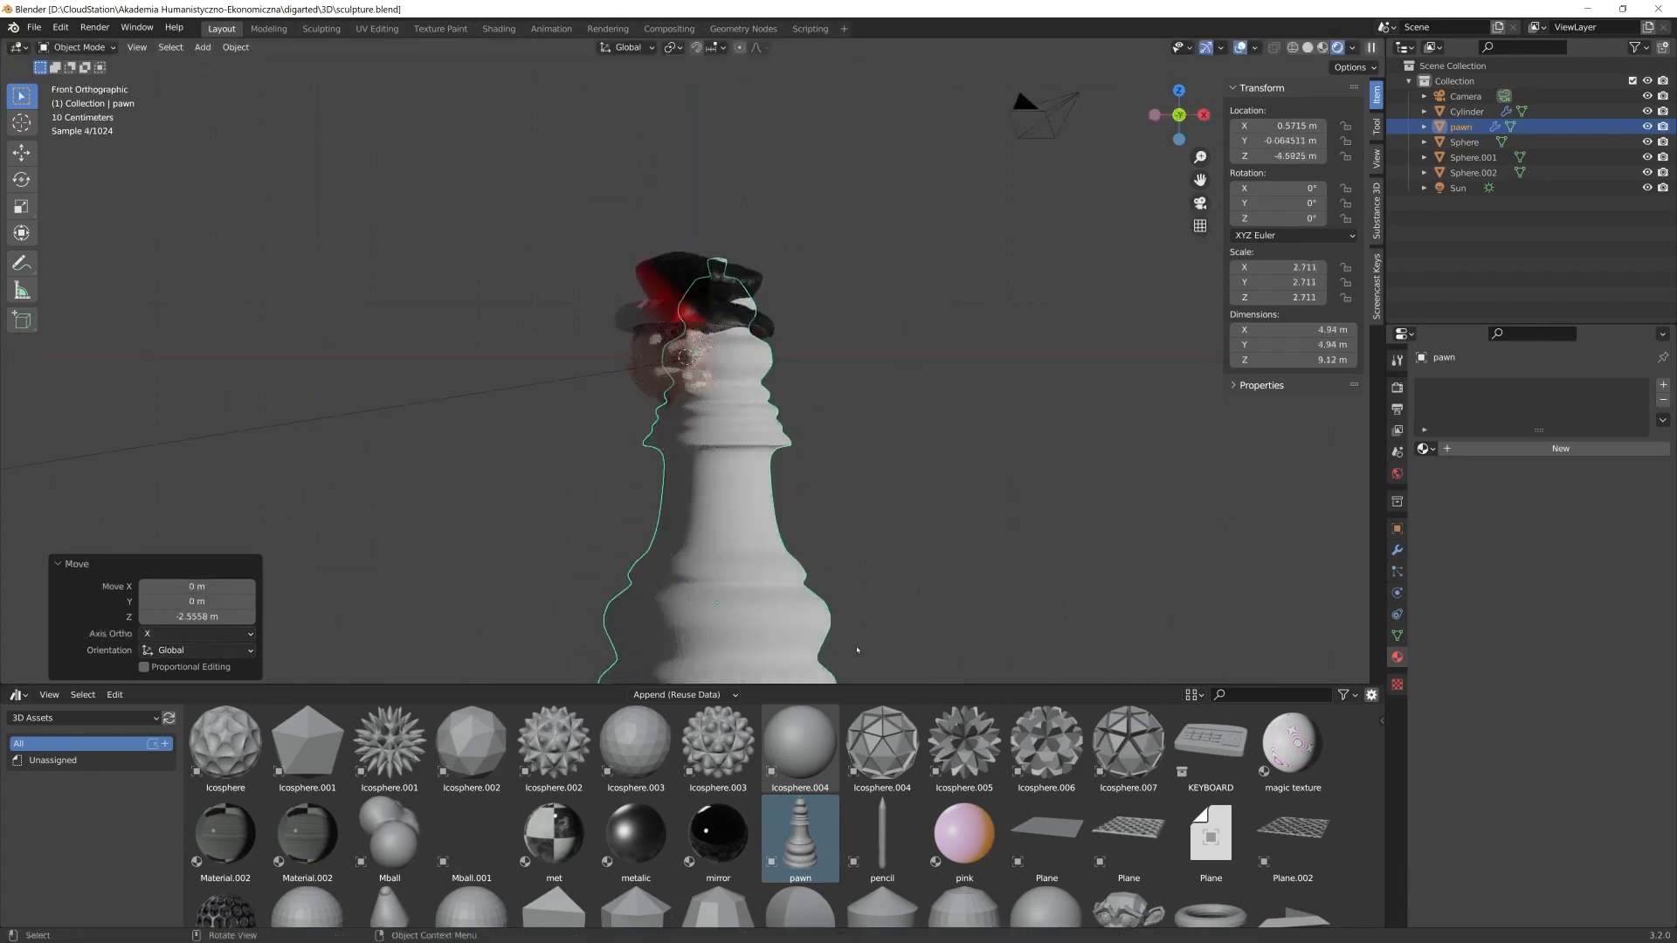
pyautogui.press('g')
pyautogui.press('x')
pyautogui.click(829, 647)
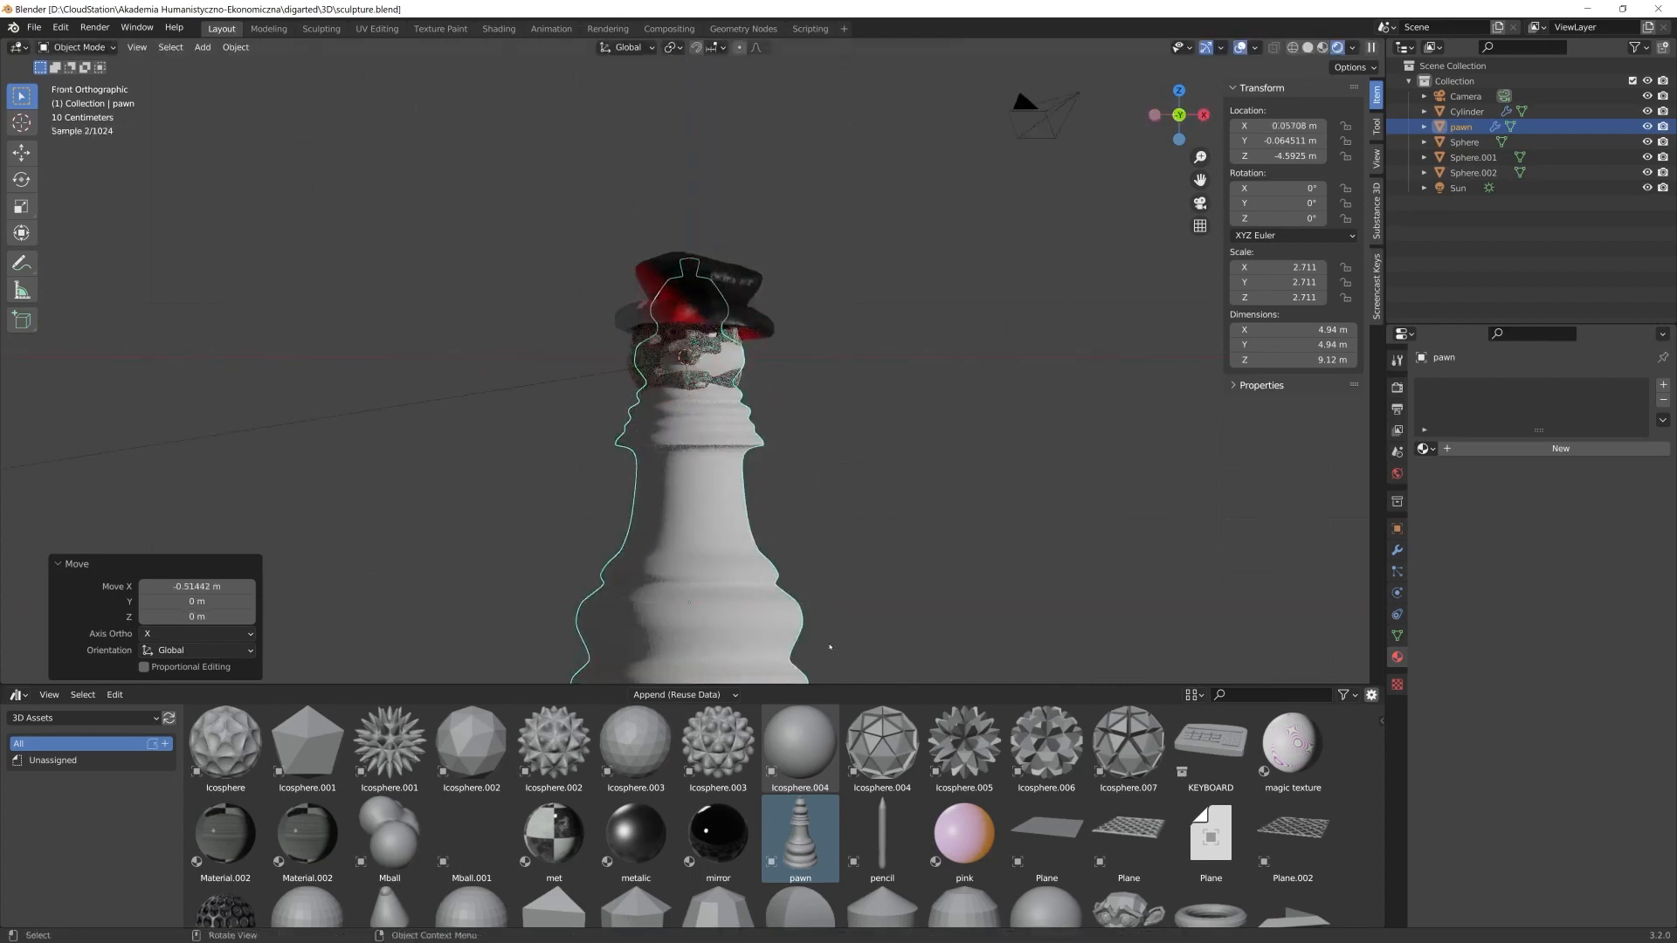
pyautogui.moveTo(852, 467); pyautogui.dragTo(795, 472, button='middle')
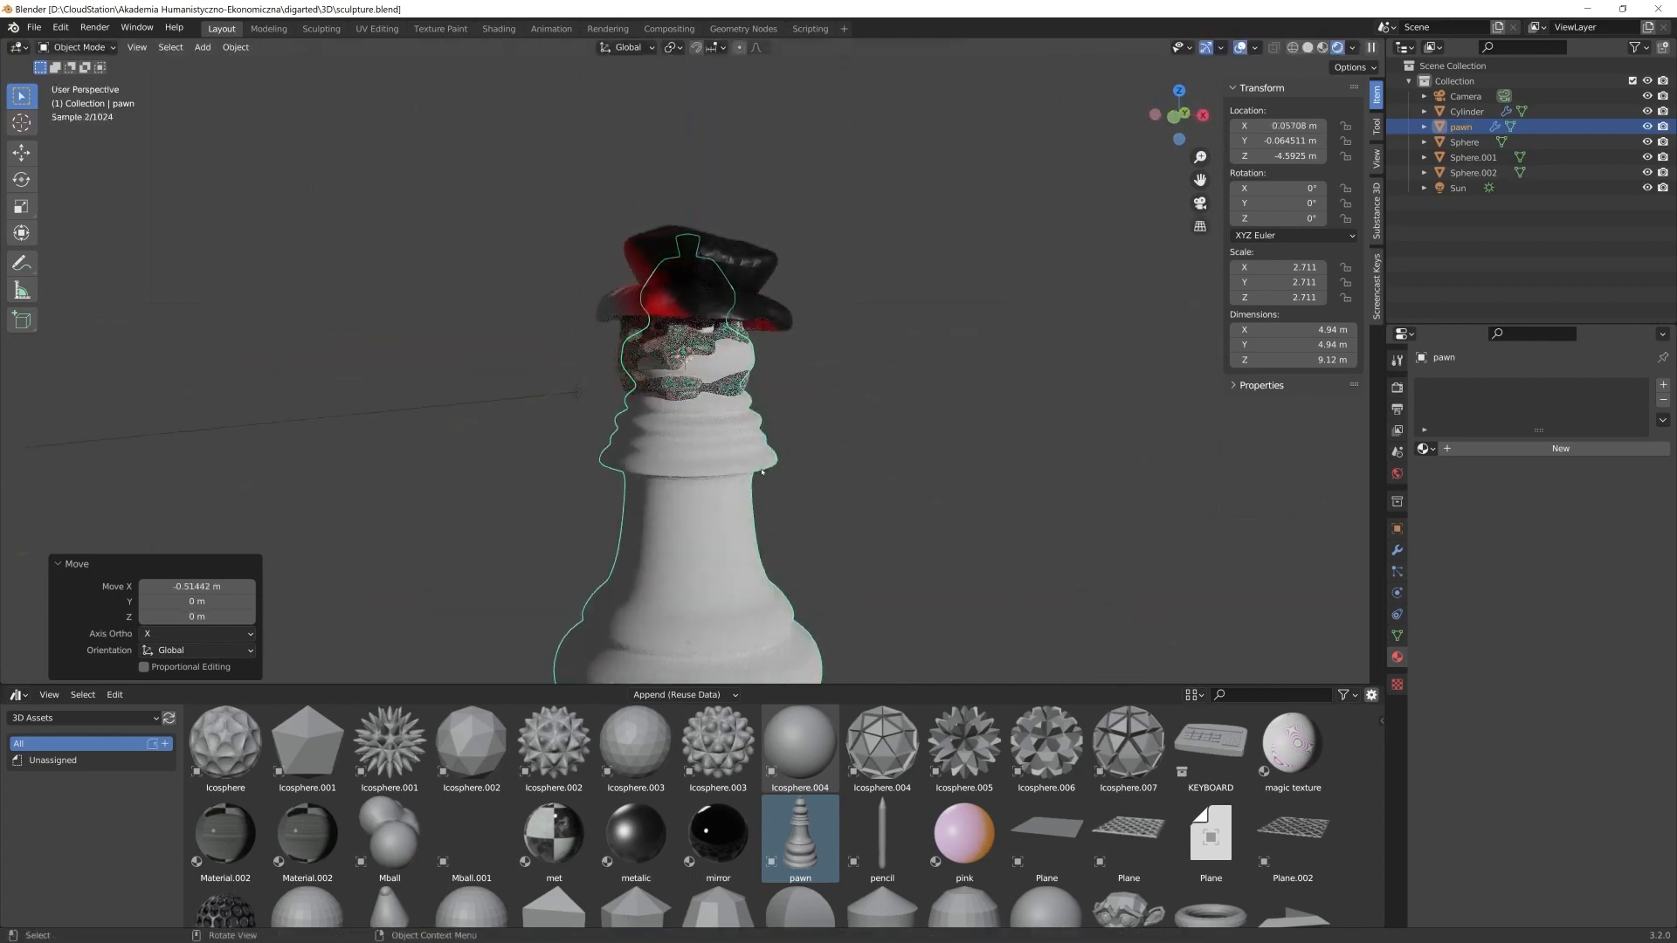
# Lower the pawn slightly along Z so its ringed collar sits below the chin
pyautogui.scroll(3, 740, 466)
pyautogui.press('g')
pyautogui.press('z')
pyautogui.click(739, 496)
# Edit the pawn's mesh in material preview shading with X-ray on and box-select the upper faces overlapping the head
pyautogui.press('Tab')
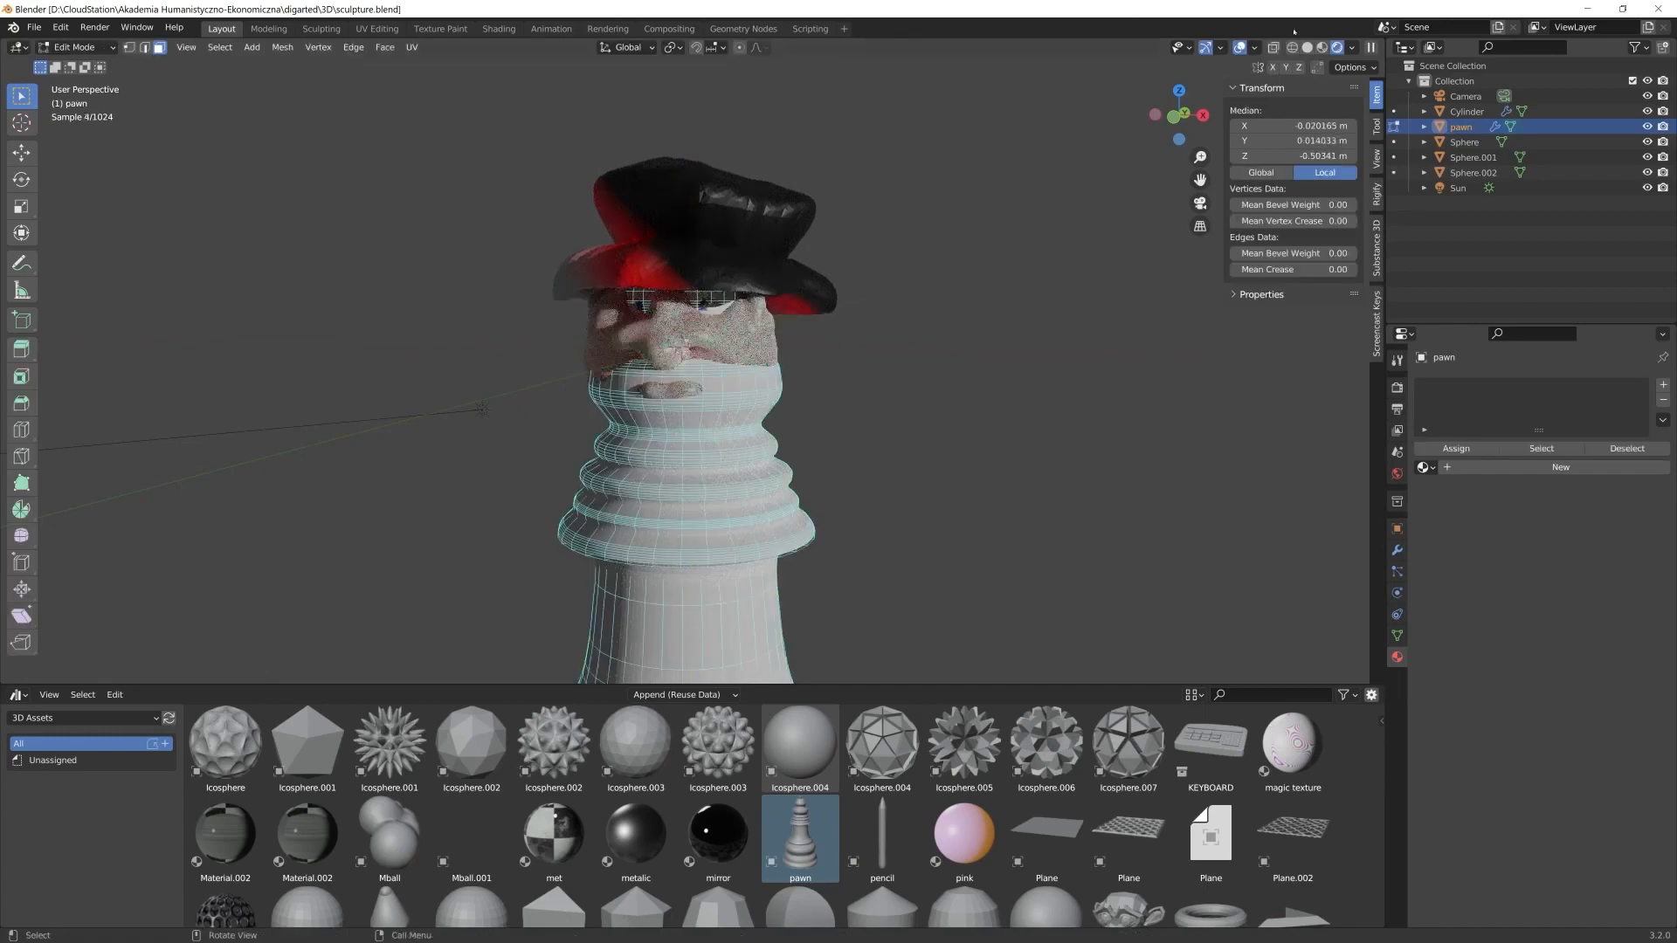
pyautogui.click(1340, 48)
pyautogui.moveTo(750, 309); pyautogui.dragTo(487, 189, button='middle')
pyautogui.moveTo(501, 128); pyautogui.dragTo(873, 416)
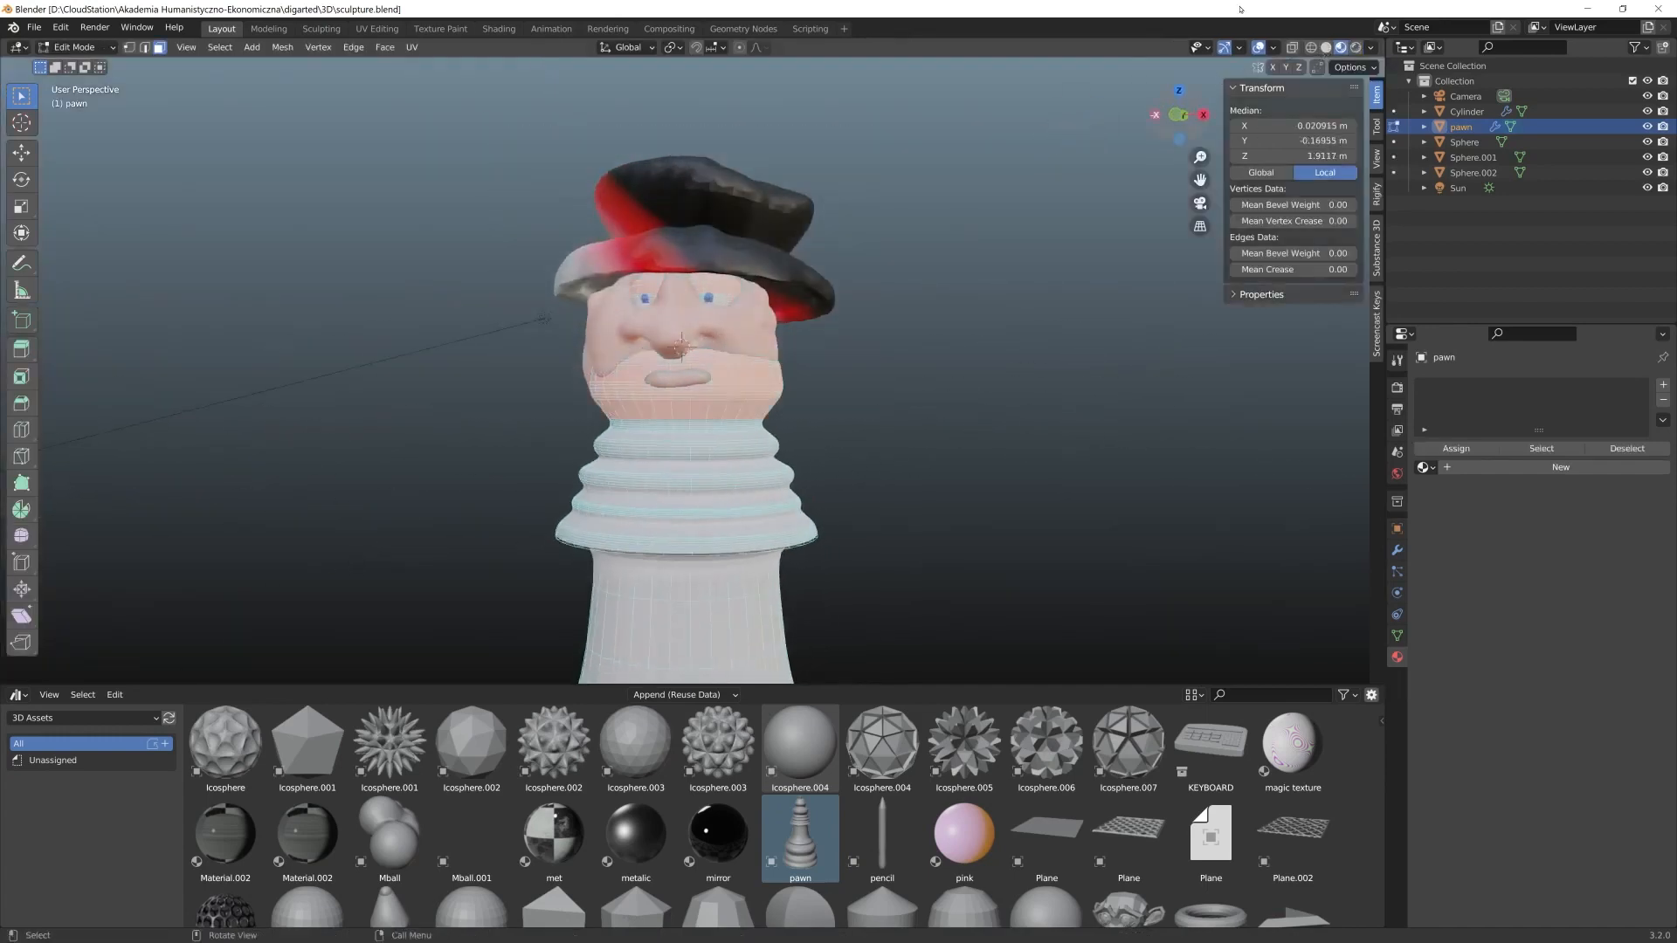
pyautogui.moveTo(478, 119); pyautogui.dragTo(958, 410)
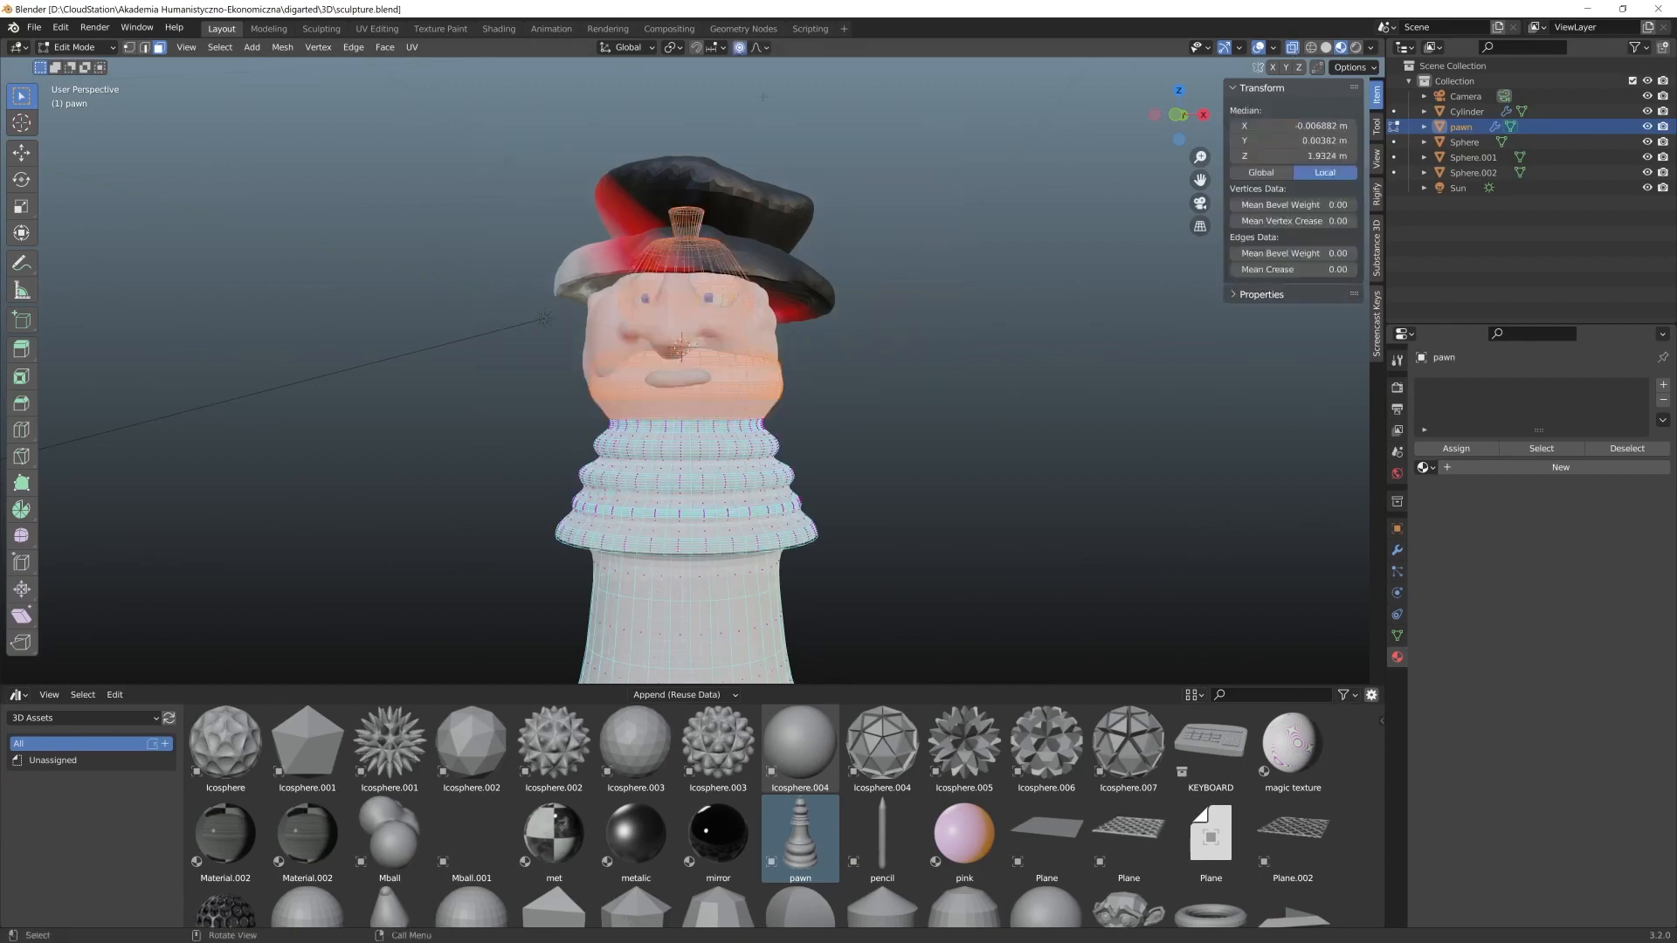
# Scale the pawn's selected top down slightly with smooth proportional editing, adjusting the influence size
pyautogui.press('s')
pyautogui.scroll(-3, 775, 327)
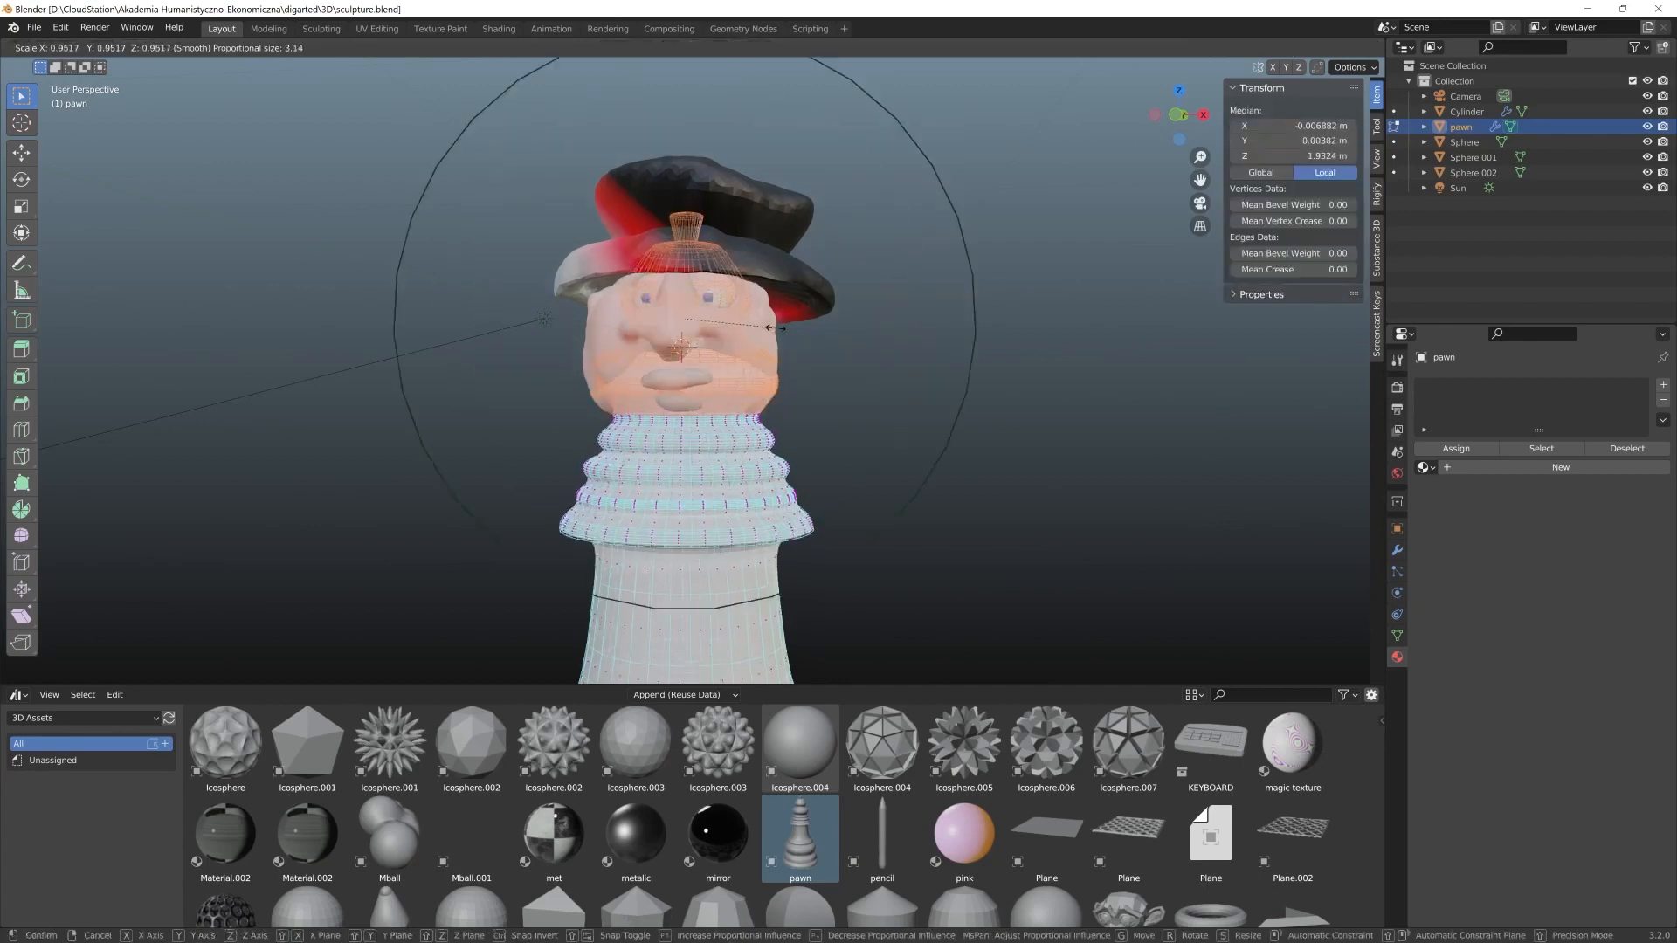
pyautogui.scroll(14, 773, 328)
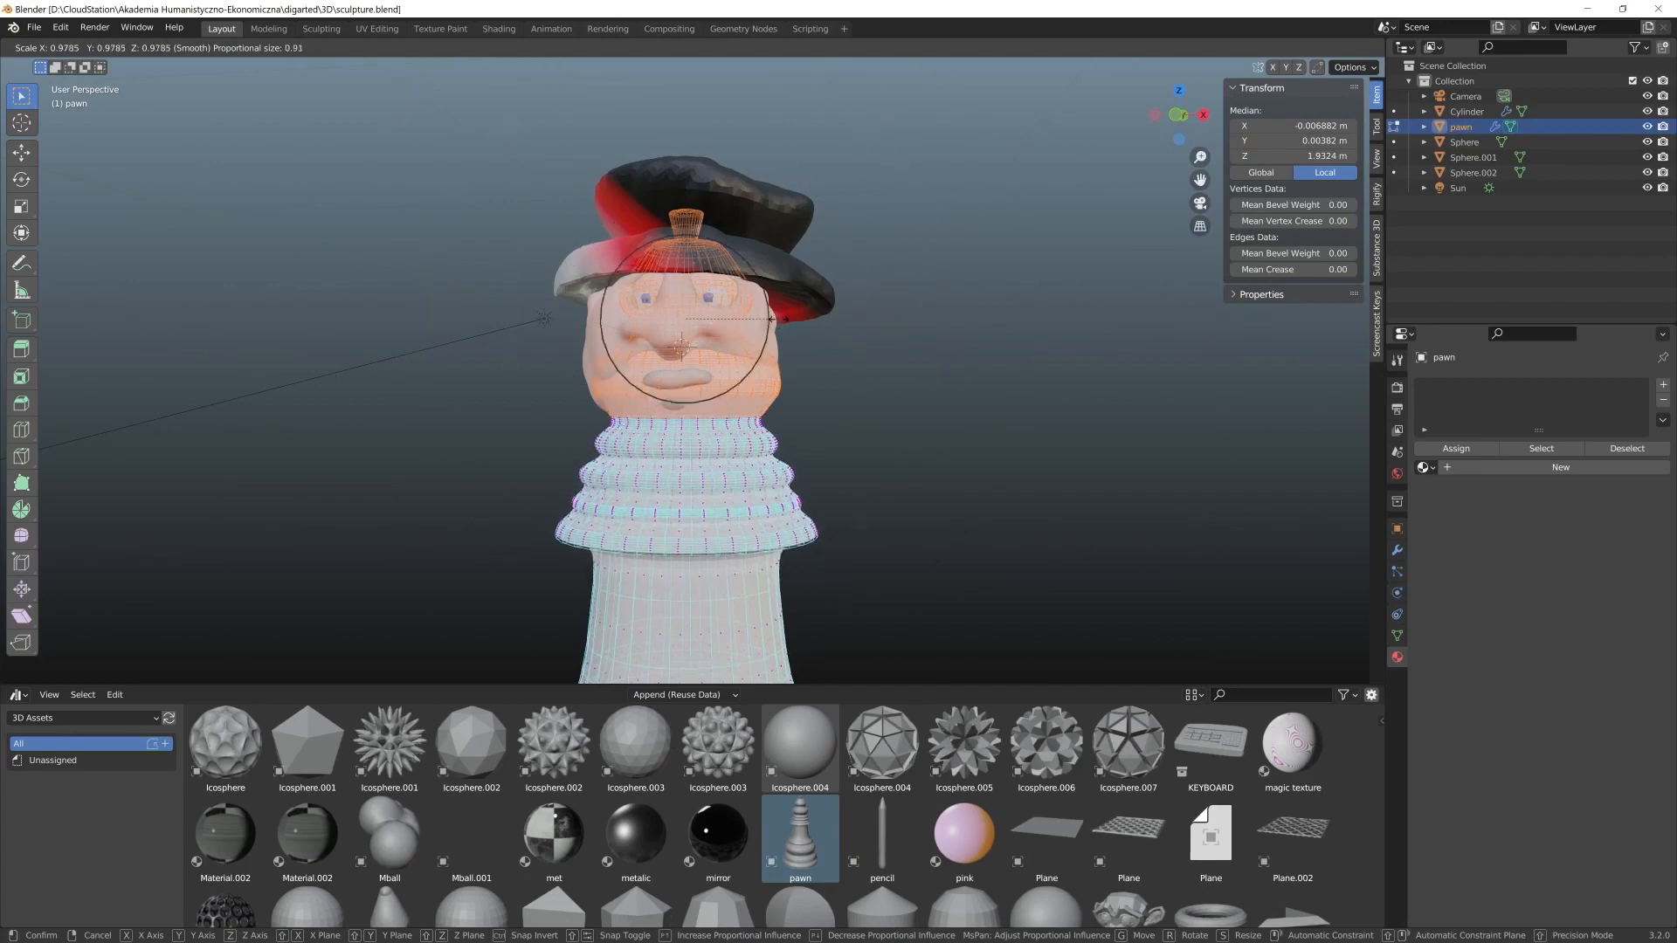
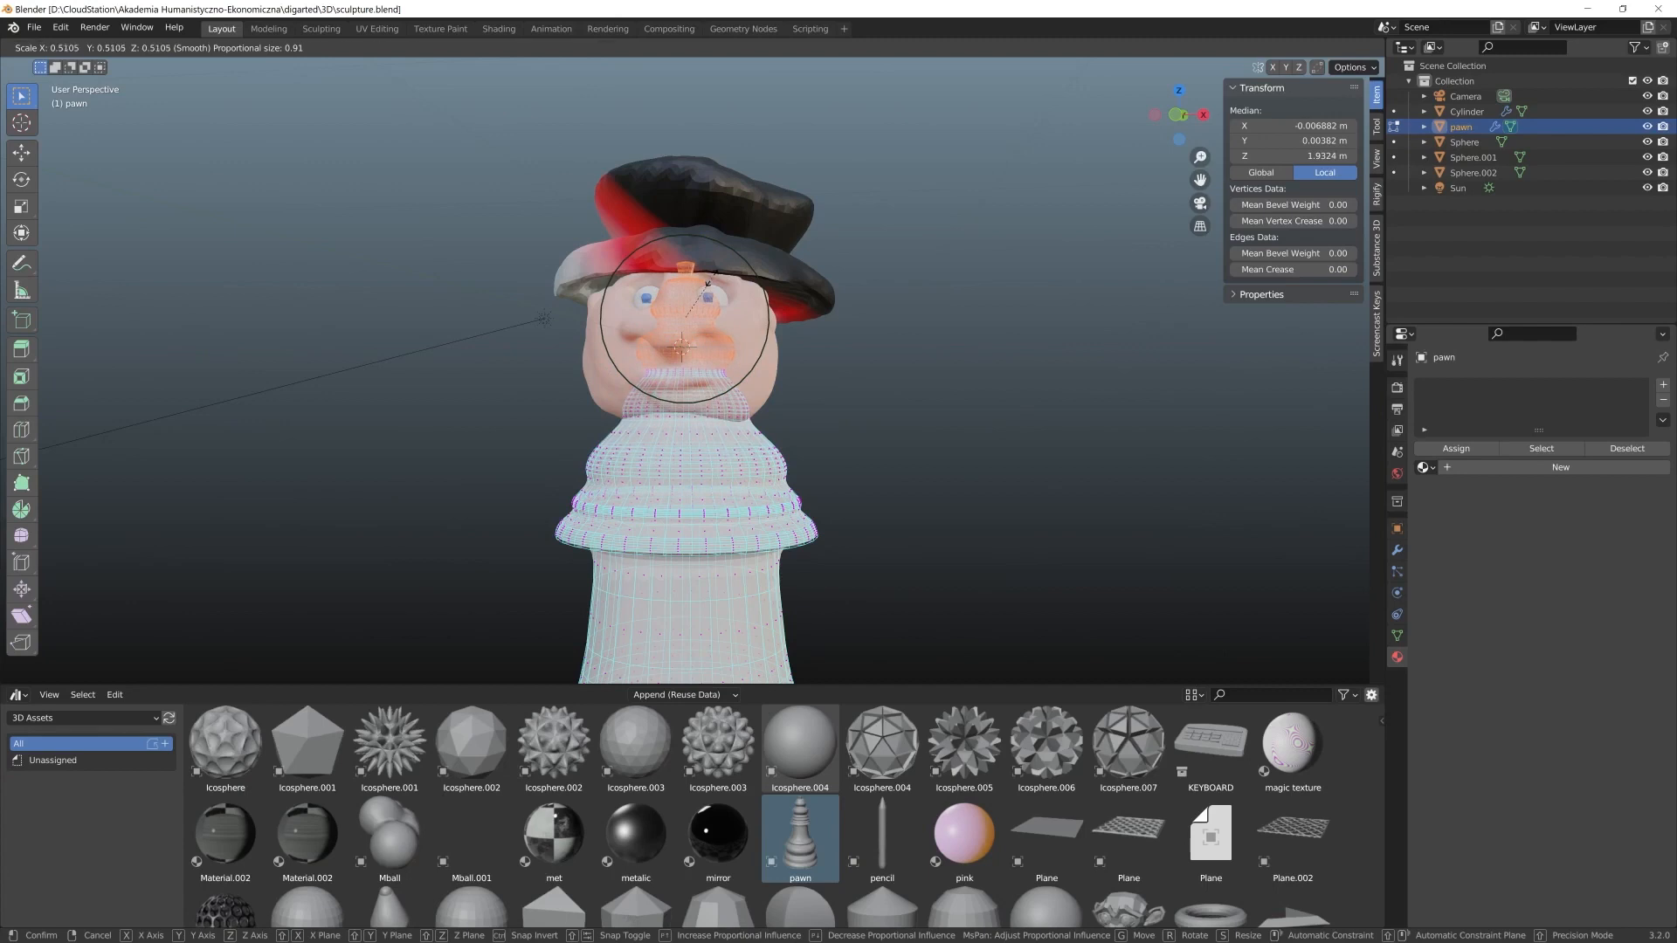
# Finish scaling the pawn's selected top to about 0.51 with smooth proportional editing and return to Object Mode
pyautogui.click(707, 282)
pyautogui.press('Tab')
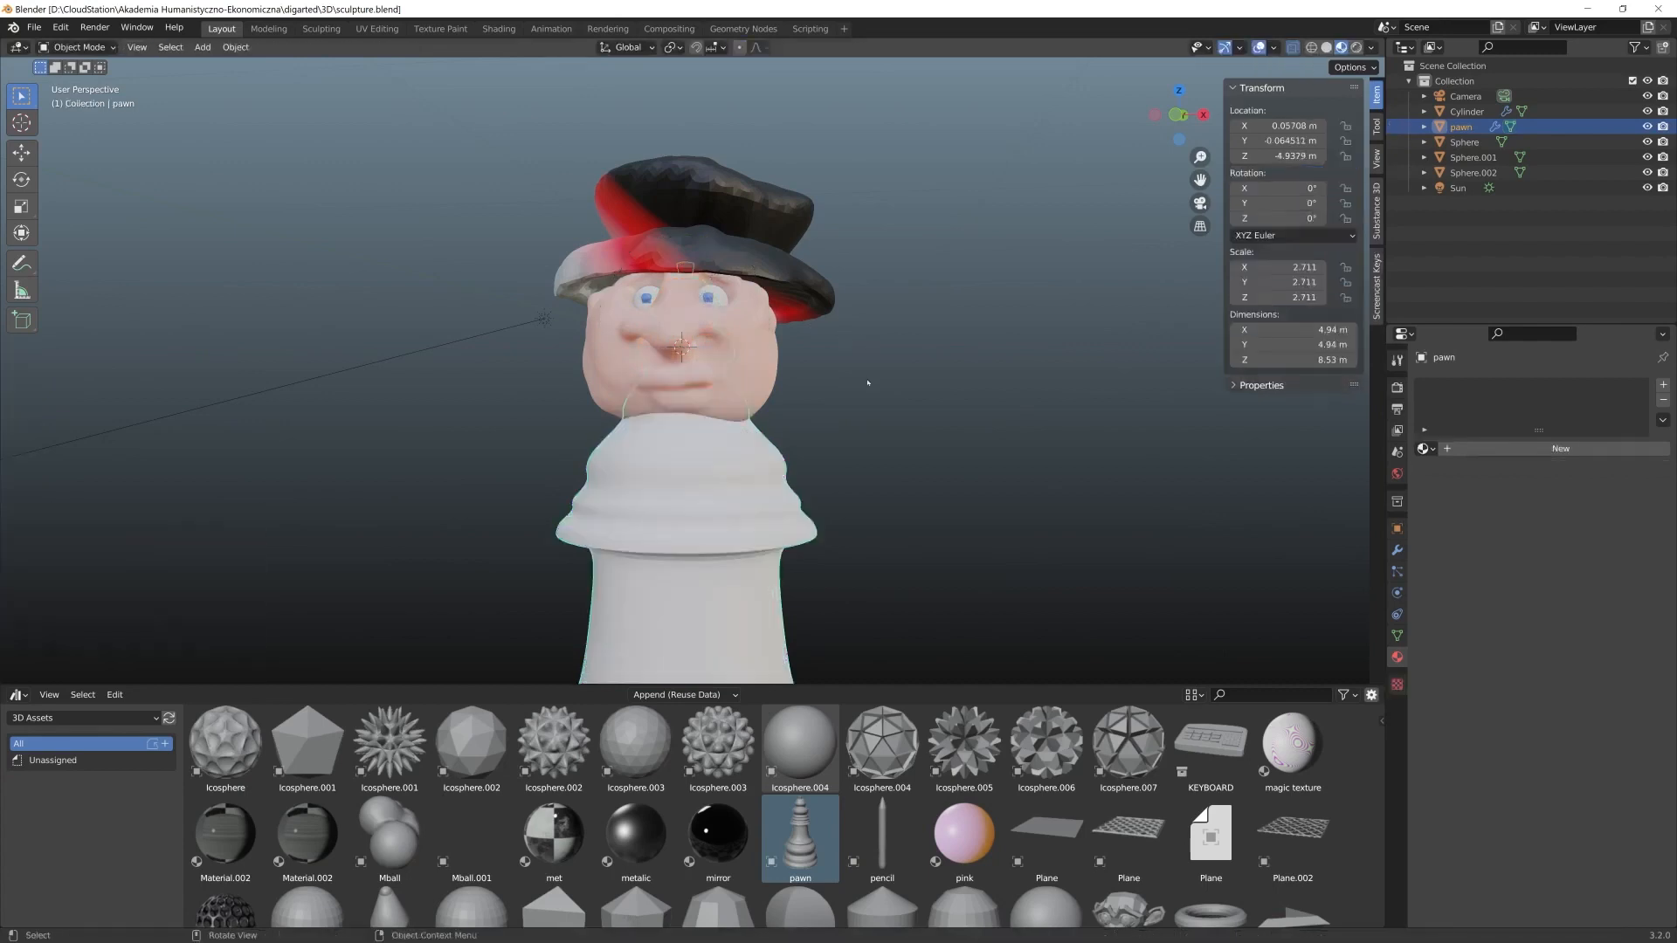
pyautogui.moveTo(868, 382); pyautogui.dragTo(951, 396, button='middle')
pyautogui.scroll(-6, 951, 396)
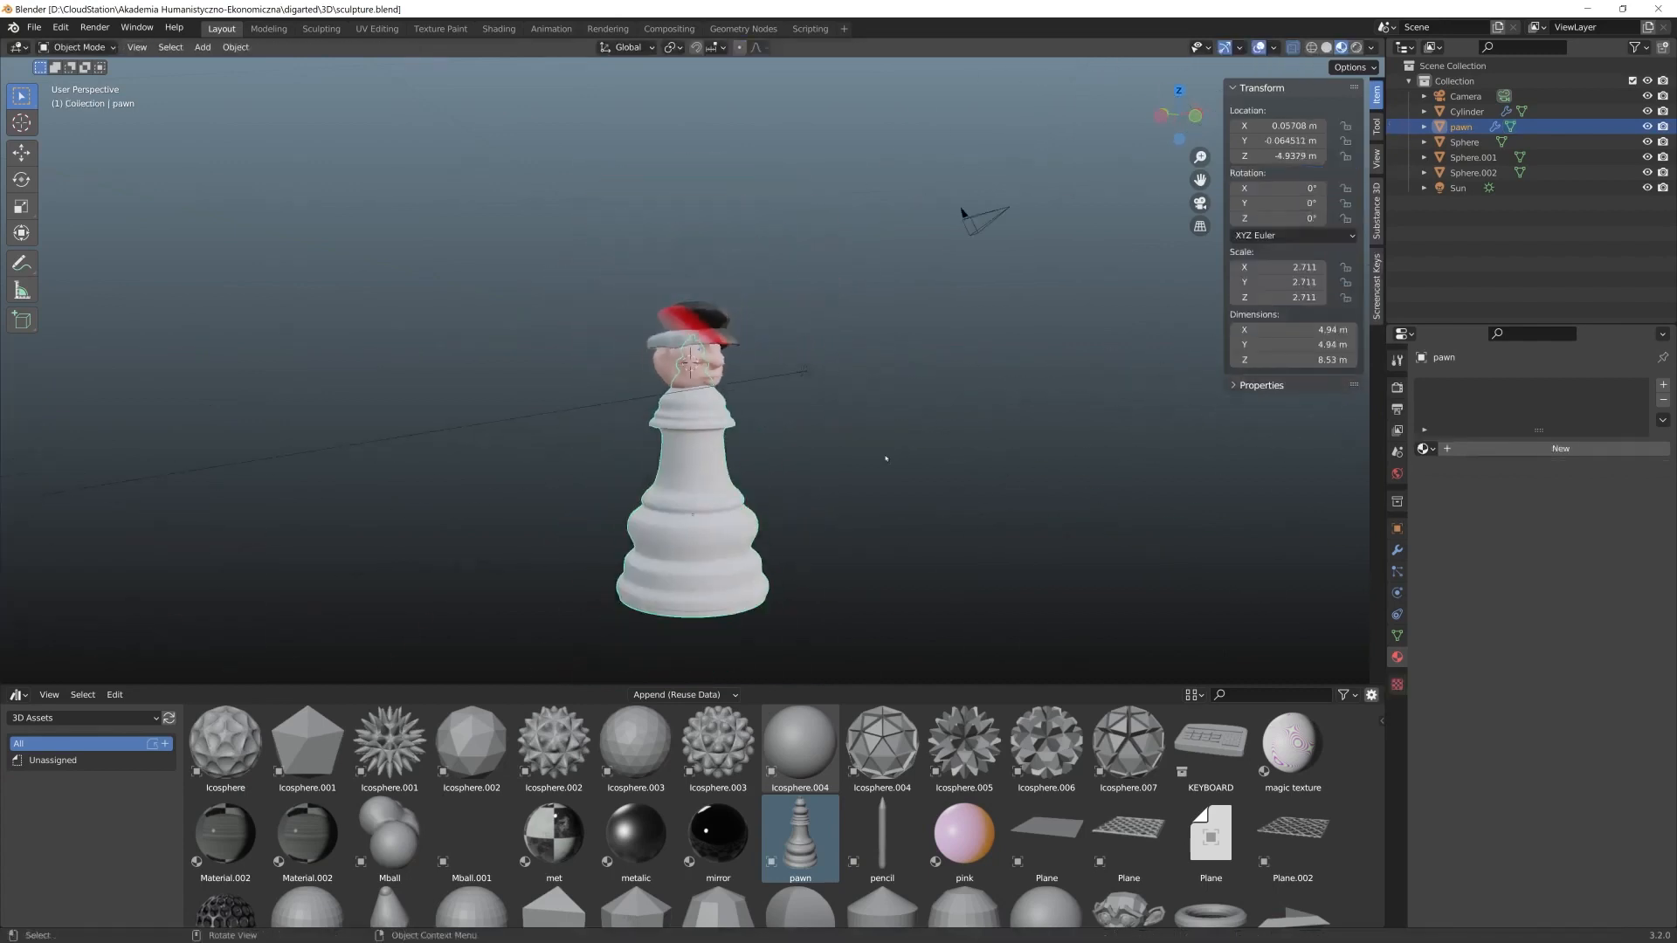
# Apply the hat's "graph red black grey" material from the asset library to the pawn
pyautogui.moveTo(885, 459); pyautogui.dragTo(664, 329, button='middle')
pyautogui.click(695, 311)
pyautogui.scroll(3, 879, 480)
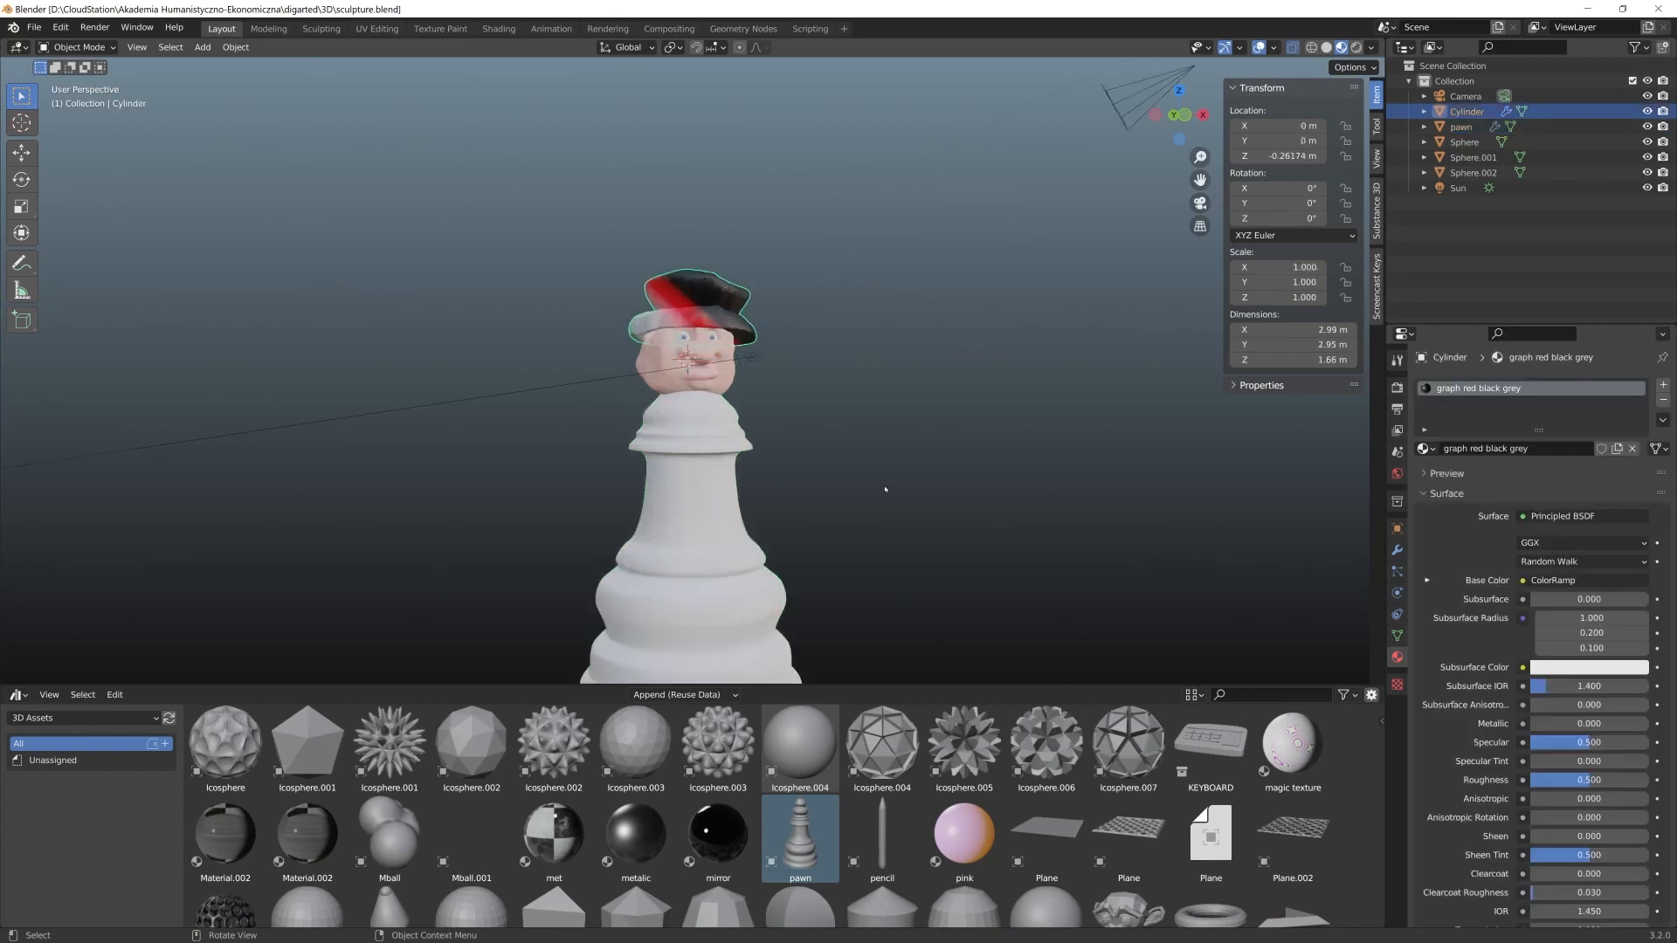
pyautogui.scroll(-1, 624, 873)
pyautogui.scroll(-2, 624, 873)
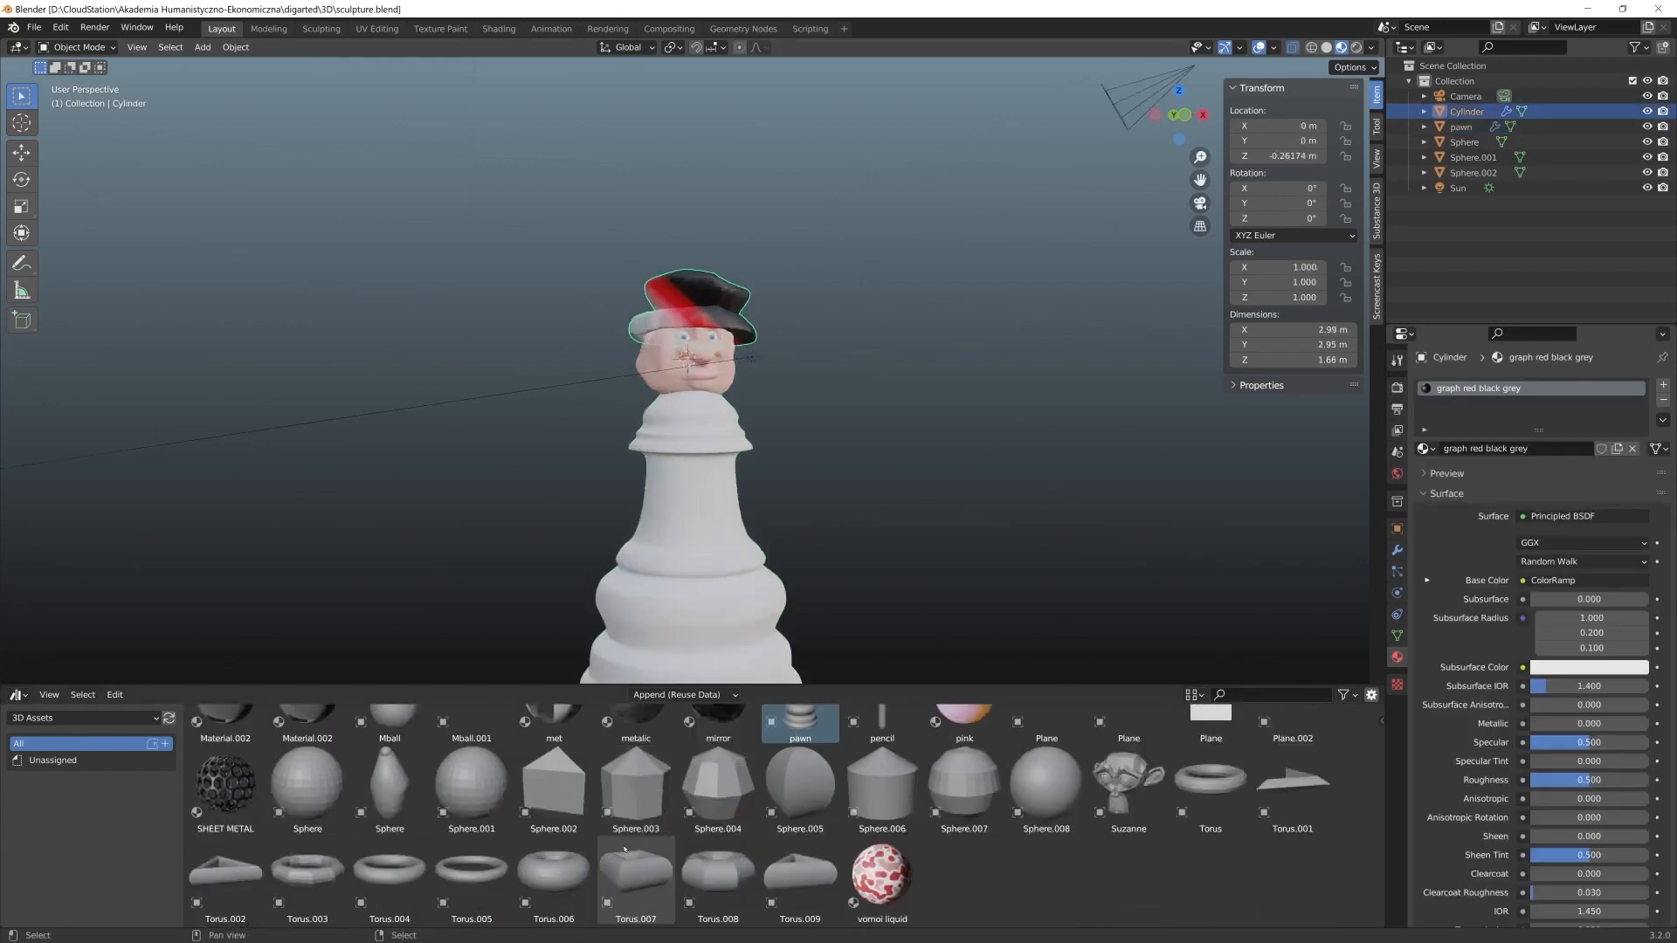
pyautogui.scroll(3, 576, 830)
pyautogui.scroll(2, 563, 818)
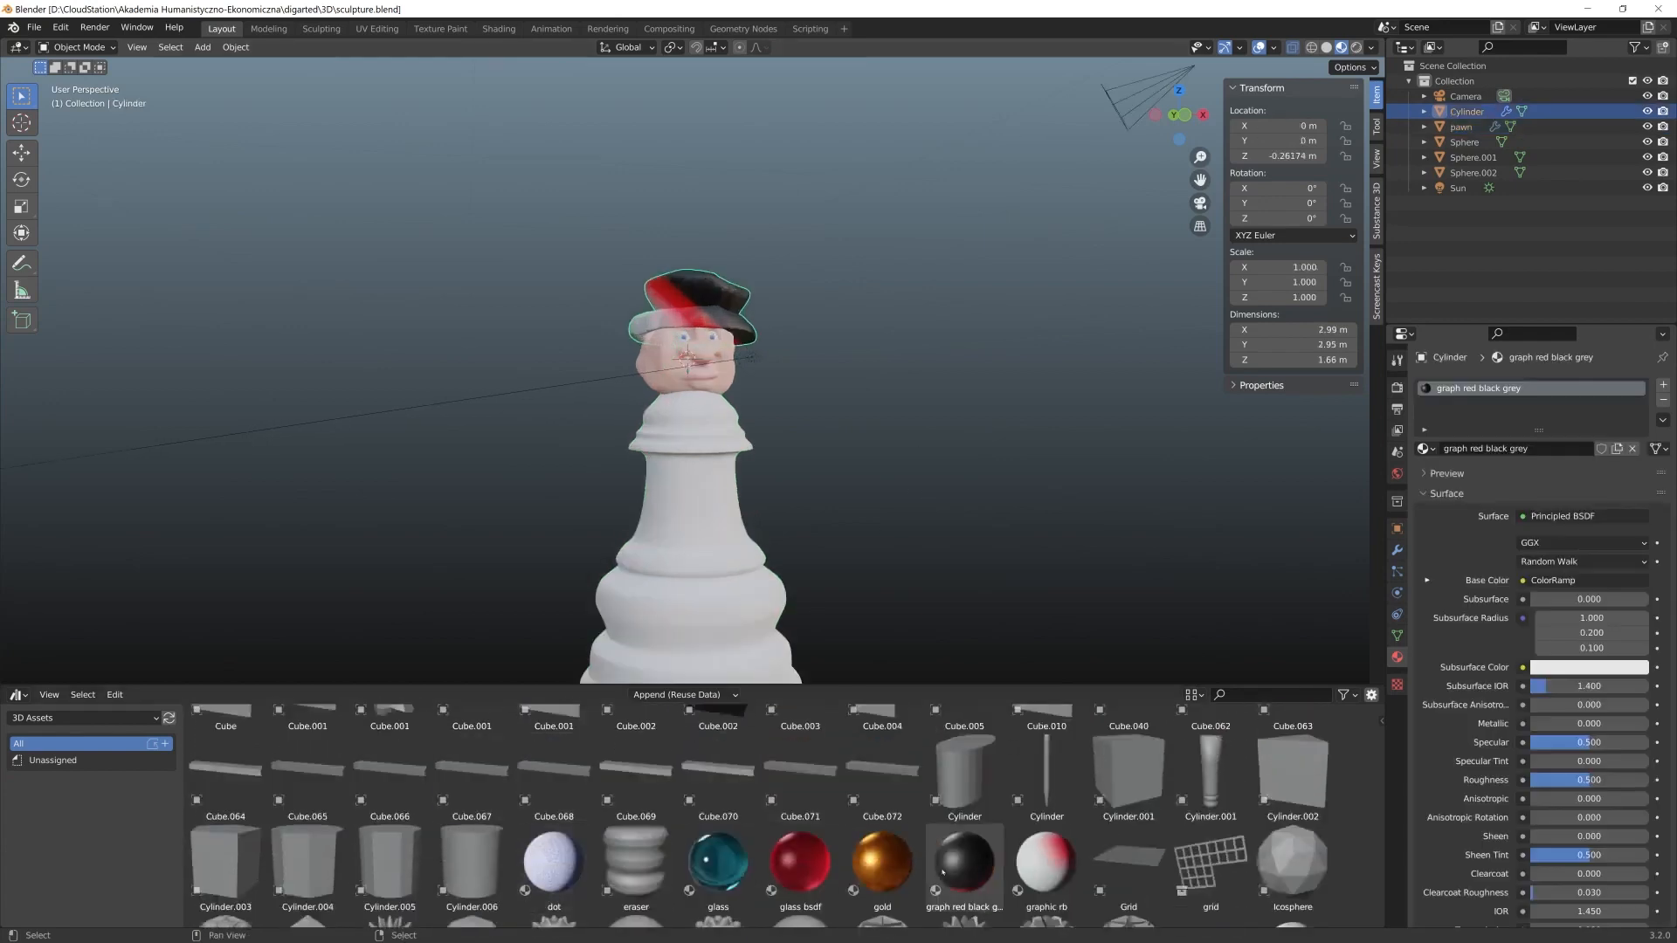
pyautogui.moveTo(964, 864); pyautogui.dragTo(735, 565)
pyautogui.moveTo(735, 566); pyautogui.dragTo(783, 556, button='middle')
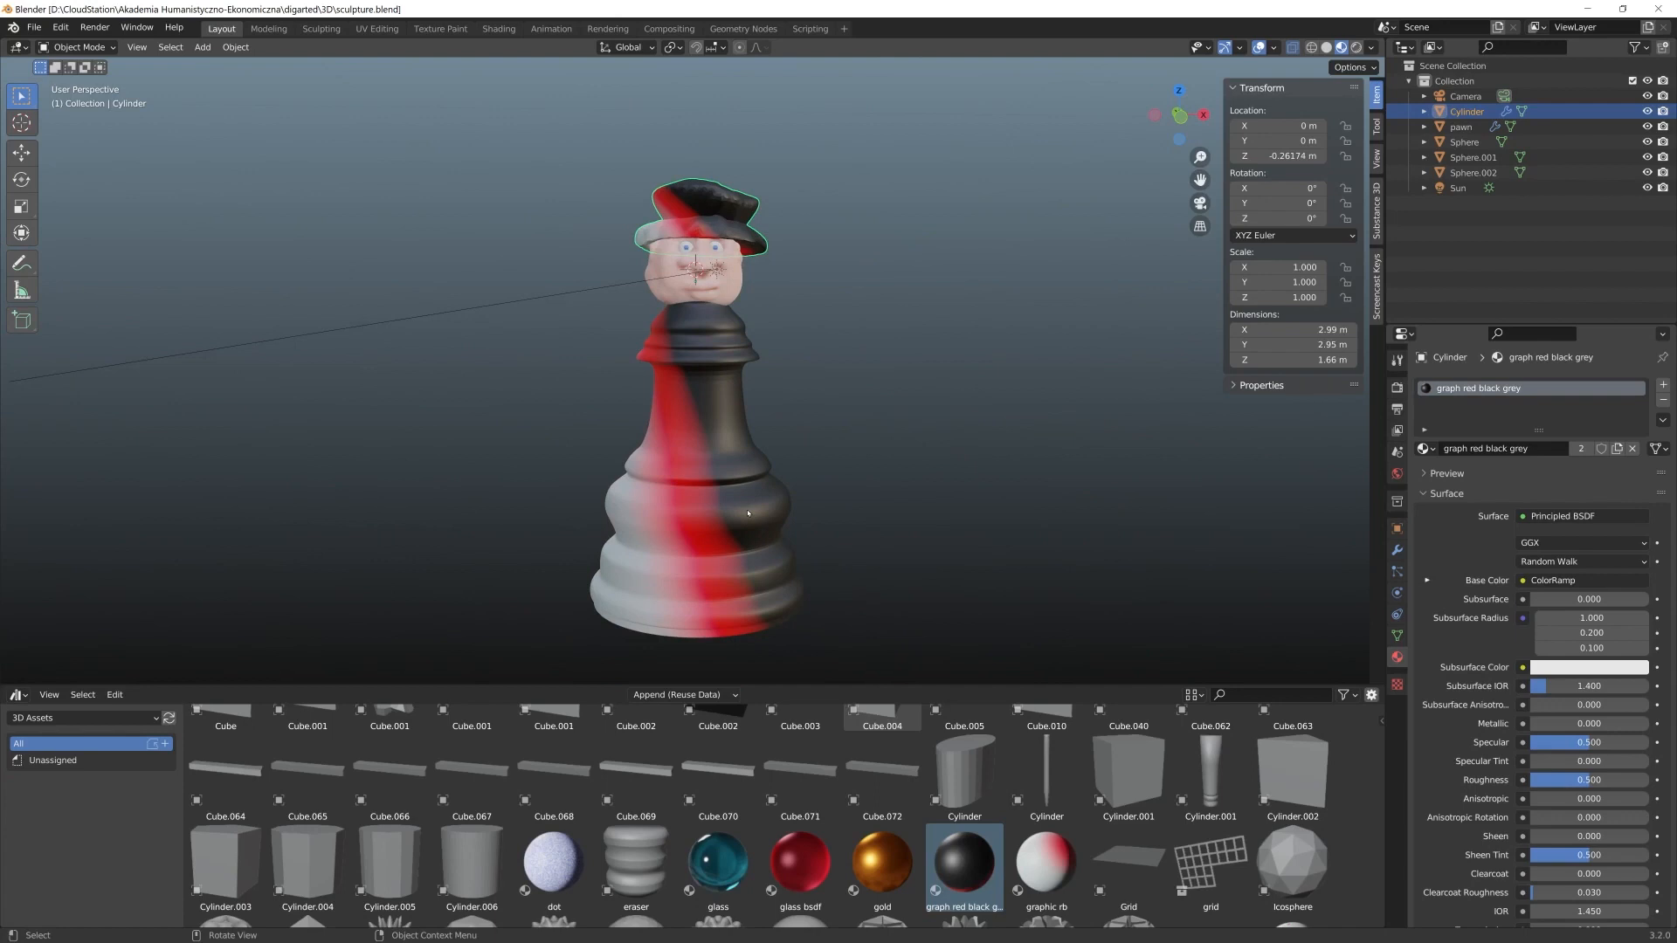
# Rotate the pawn about Z to -114° so its black side faces the front
pyautogui.press('r')
pyautogui.press('z')
pyautogui.rightClick(791, 508)
pyautogui.click(758, 537)
pyautogui.press('r')
pyautogui.press('z')
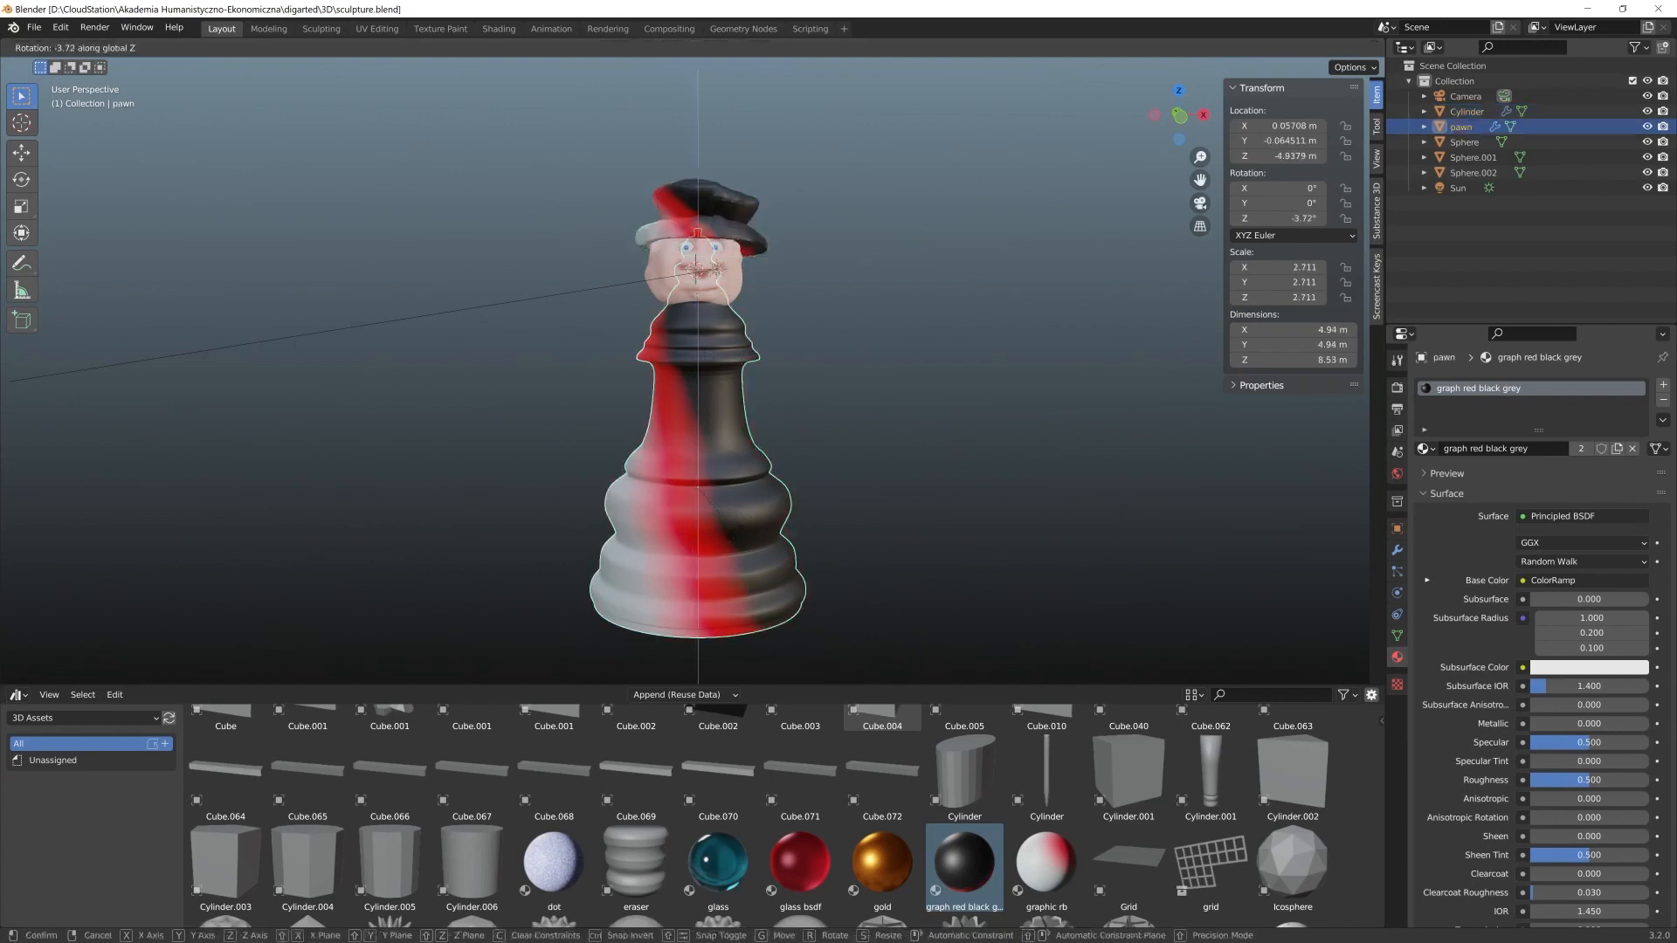
pyautogui.click(463, 568)
# Scale the pawn down uniformly by a factor of about 0.743
pyautogui.click(579, 254)
pyautogui.scroll(5, 579, 254)
pyautogui.moveTo(579, 254); pyautogui.dragTo(668, 306, button='middle')
pyautogui.click(615, 378)
pyautogui.press('s')
pyautogui.click(737, 436)
# Enlarge the pawn slightly to a uniform scale of about 2.209 so its neck meets the chin
pyautogui.moveTo(821, 424); pyautogui.dragTo(710, 393, button='middle')
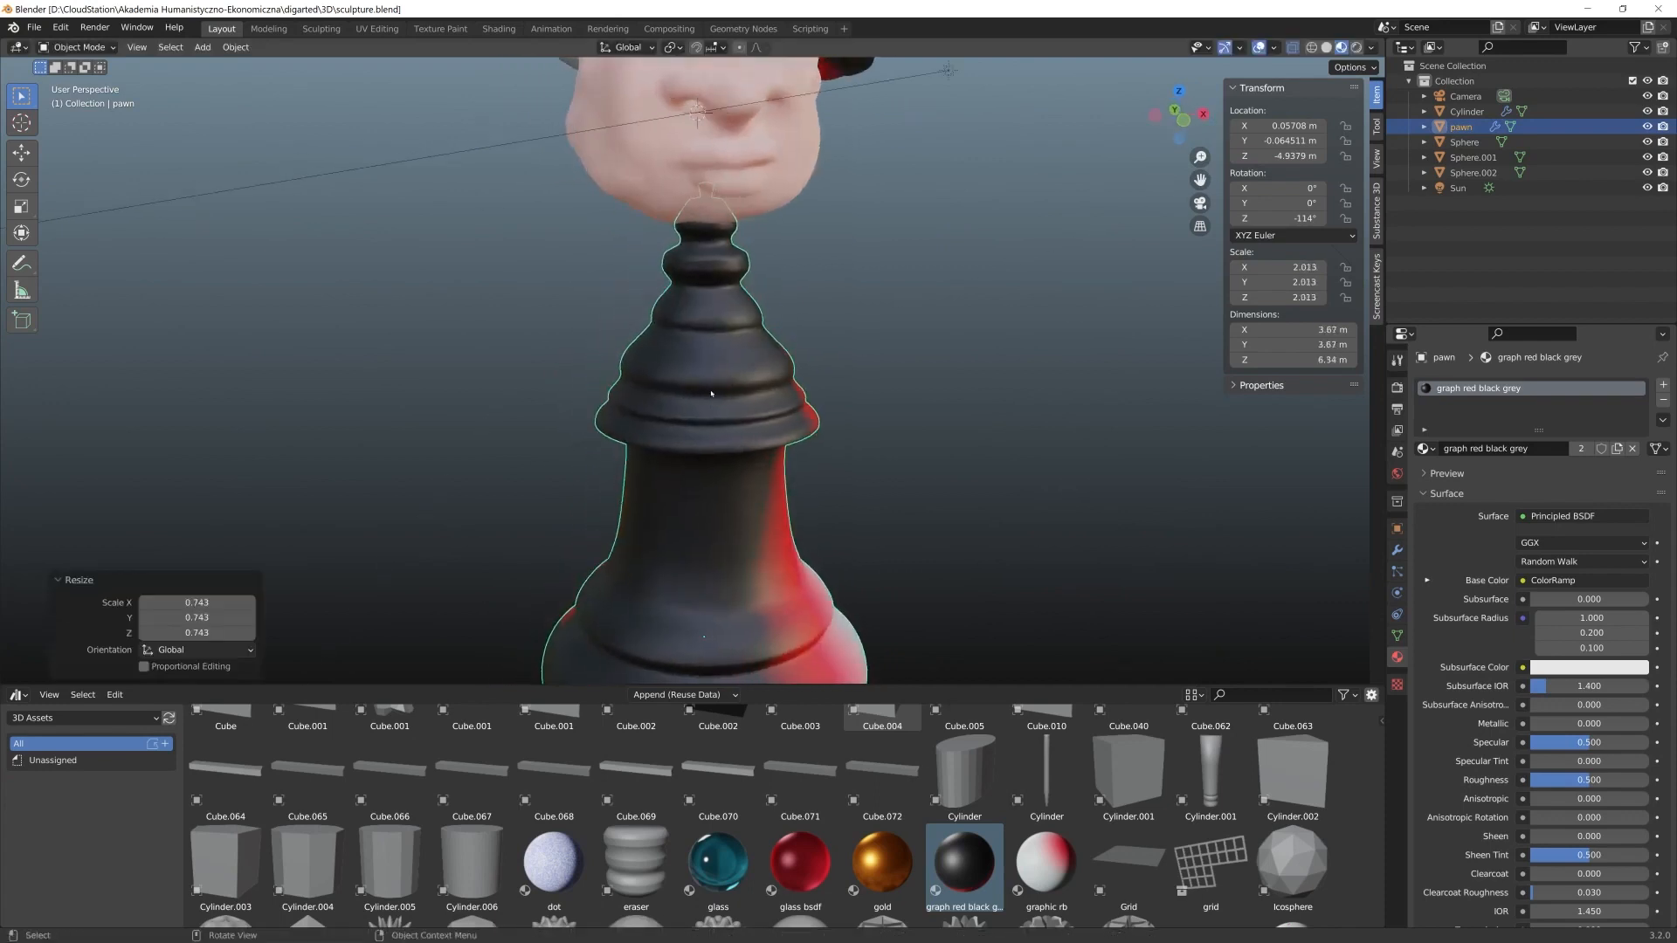
pyautogui.press('s')
pyautogui.click(734, 384)
pyautogui.scroll(-4, 838, 391)
pyautogui.click(880, 395)
pyautogui.scroll(2, 785, 441)
pyautogui.keyDown('shift'); pyautogui.moveTo(781, 445); pyautogui.dragTo(722, 447, button='middle'); pyautogui.keyUp('shift')
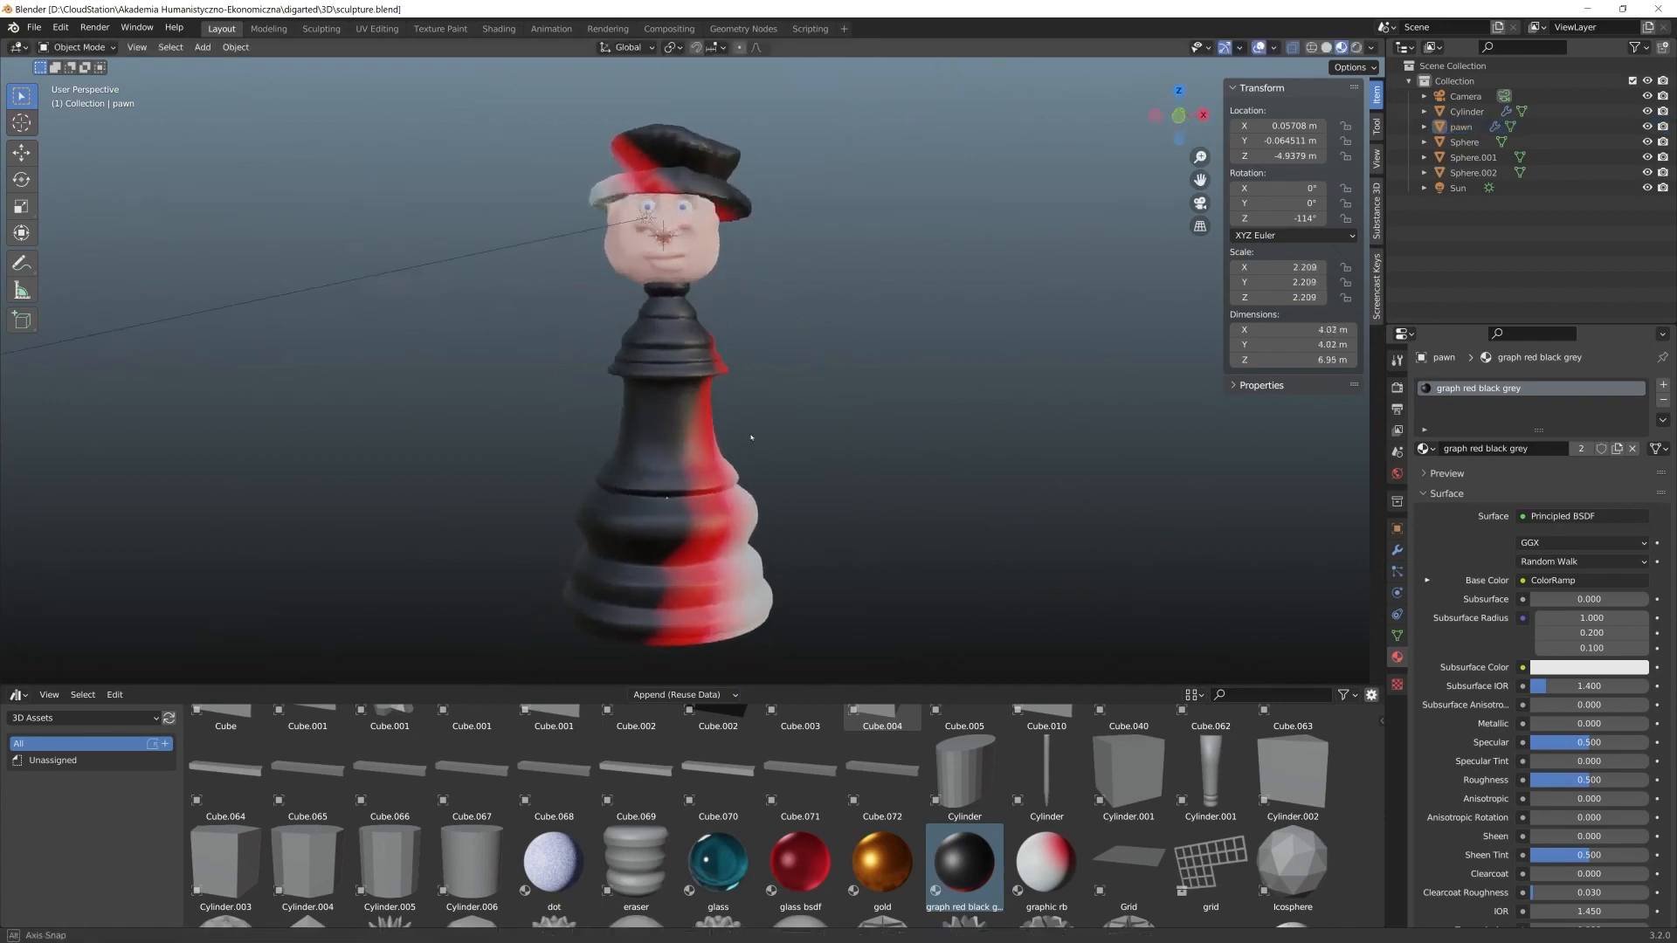
# Open the pawn in the Sculpting workspace and enable Dyntopo for it
pyautogui.click(722, 446)
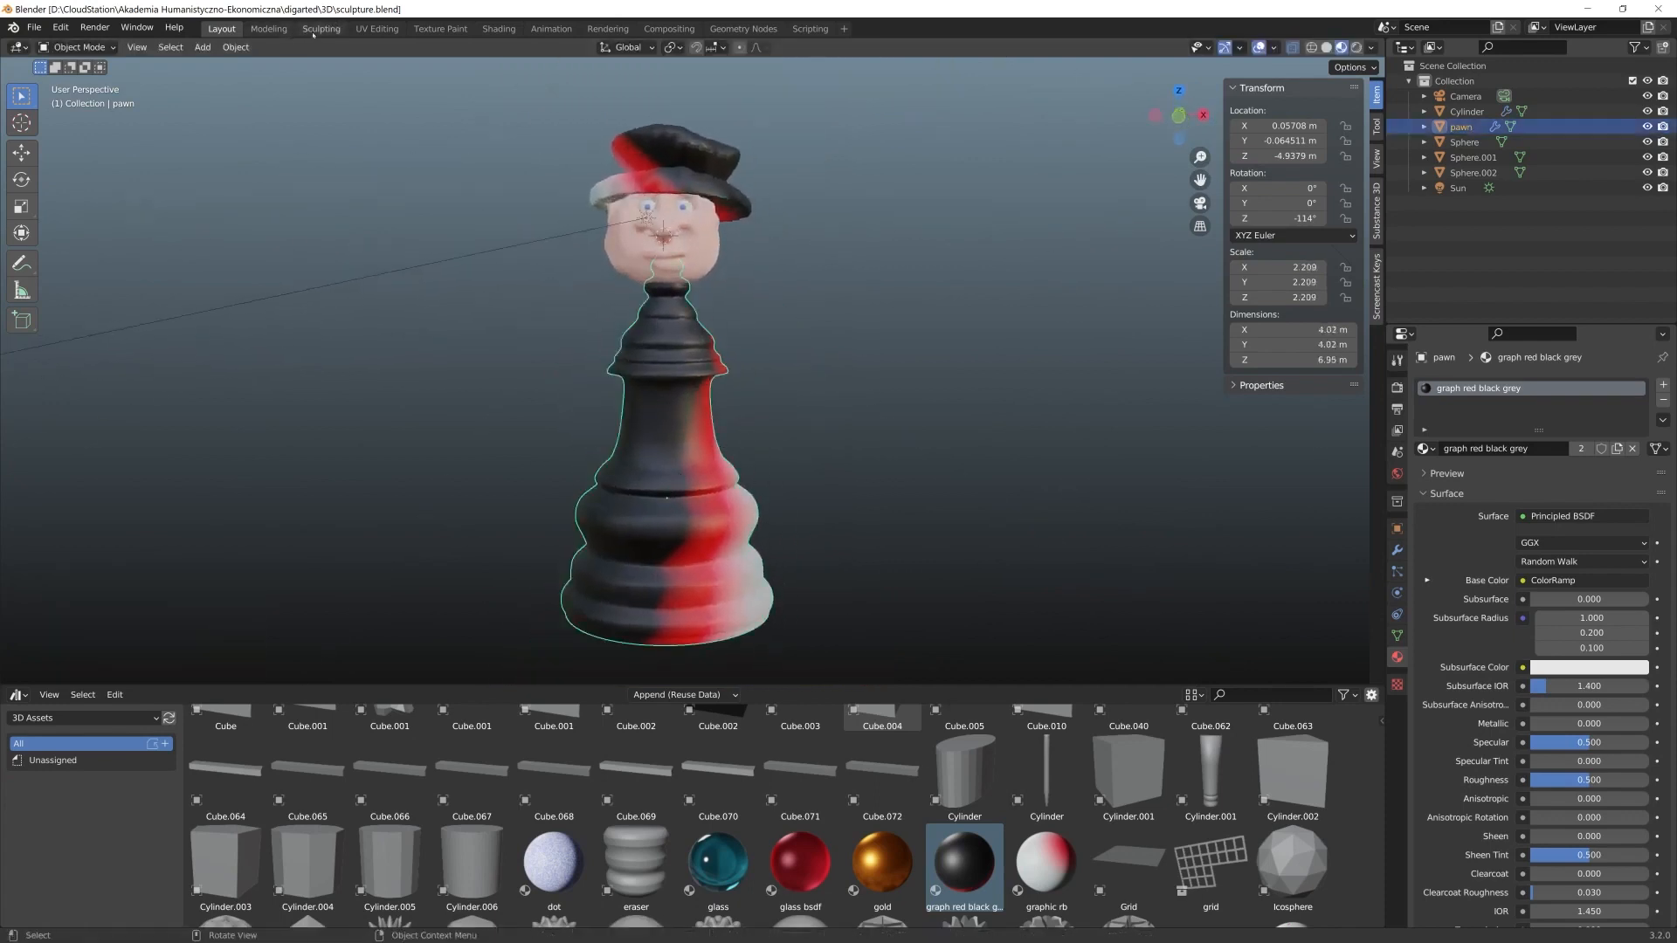
pyautogui.click(321, 29)
pyautogui.scroll(-5, 839, 479)
pyautogui.moveTo(865, 671)
pyautogui.keyDown('shift'); pyautogui.mouseDown(button='middle')
pyautogui.moveTo(840, 479)
pyautogui.moveTo(839, 510)
pyautogui.mouseUp(button='middle'); pyautogui.keyUp('shift')
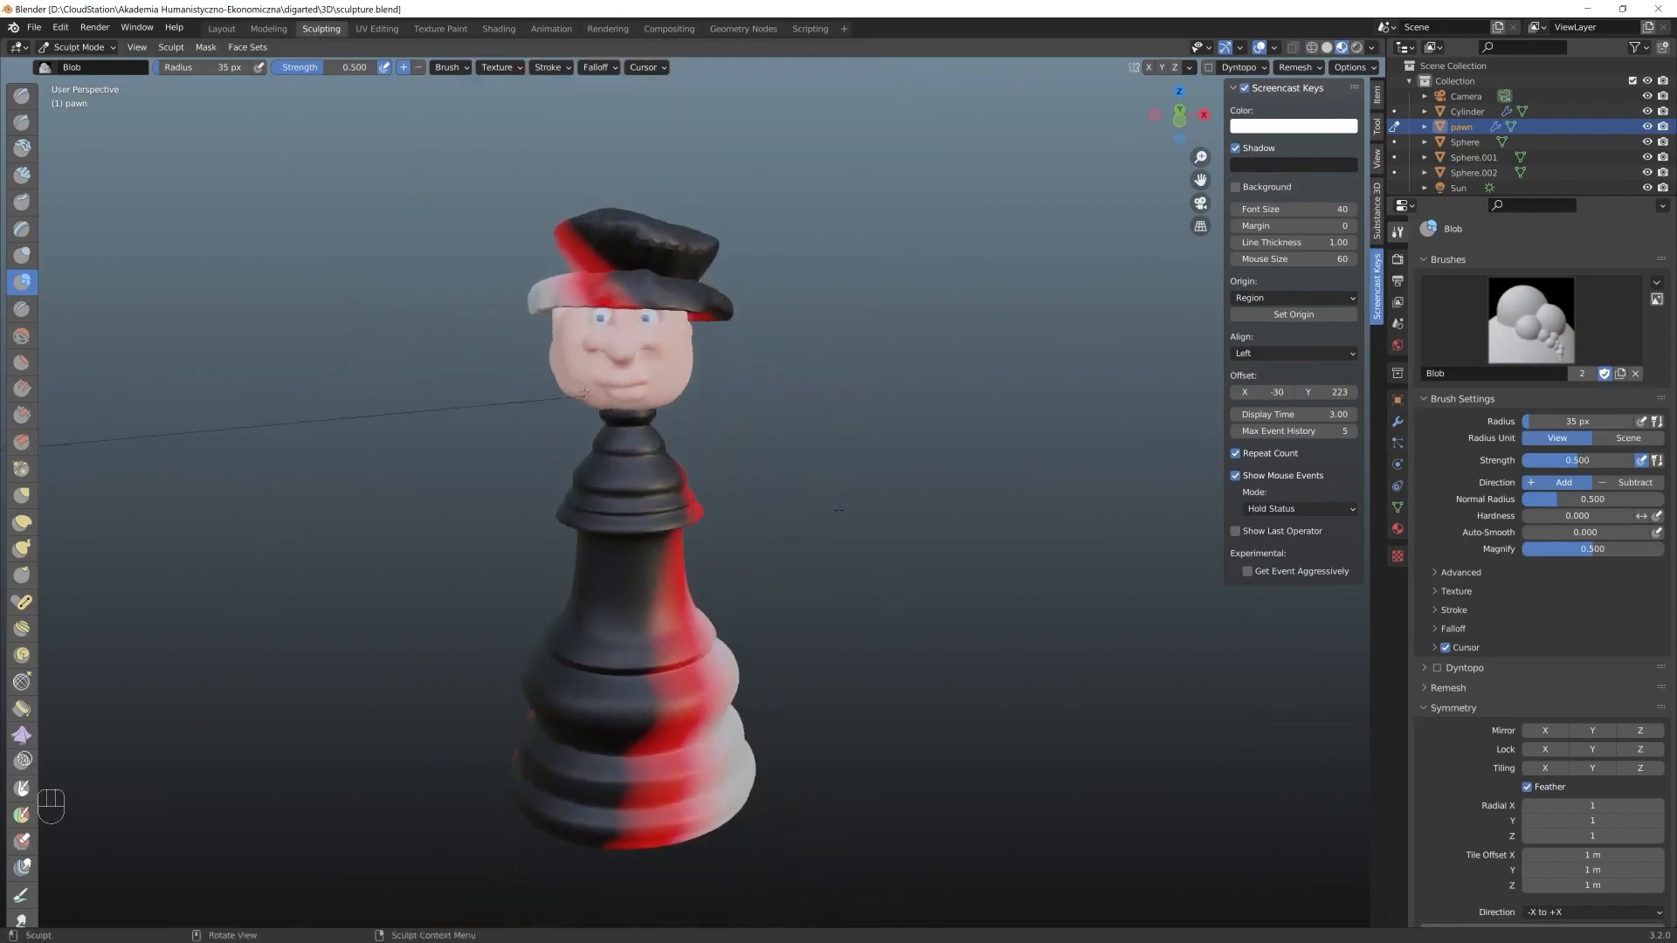
pyautogui.click(1438, 669)
pyautogui.click(1436, 670)
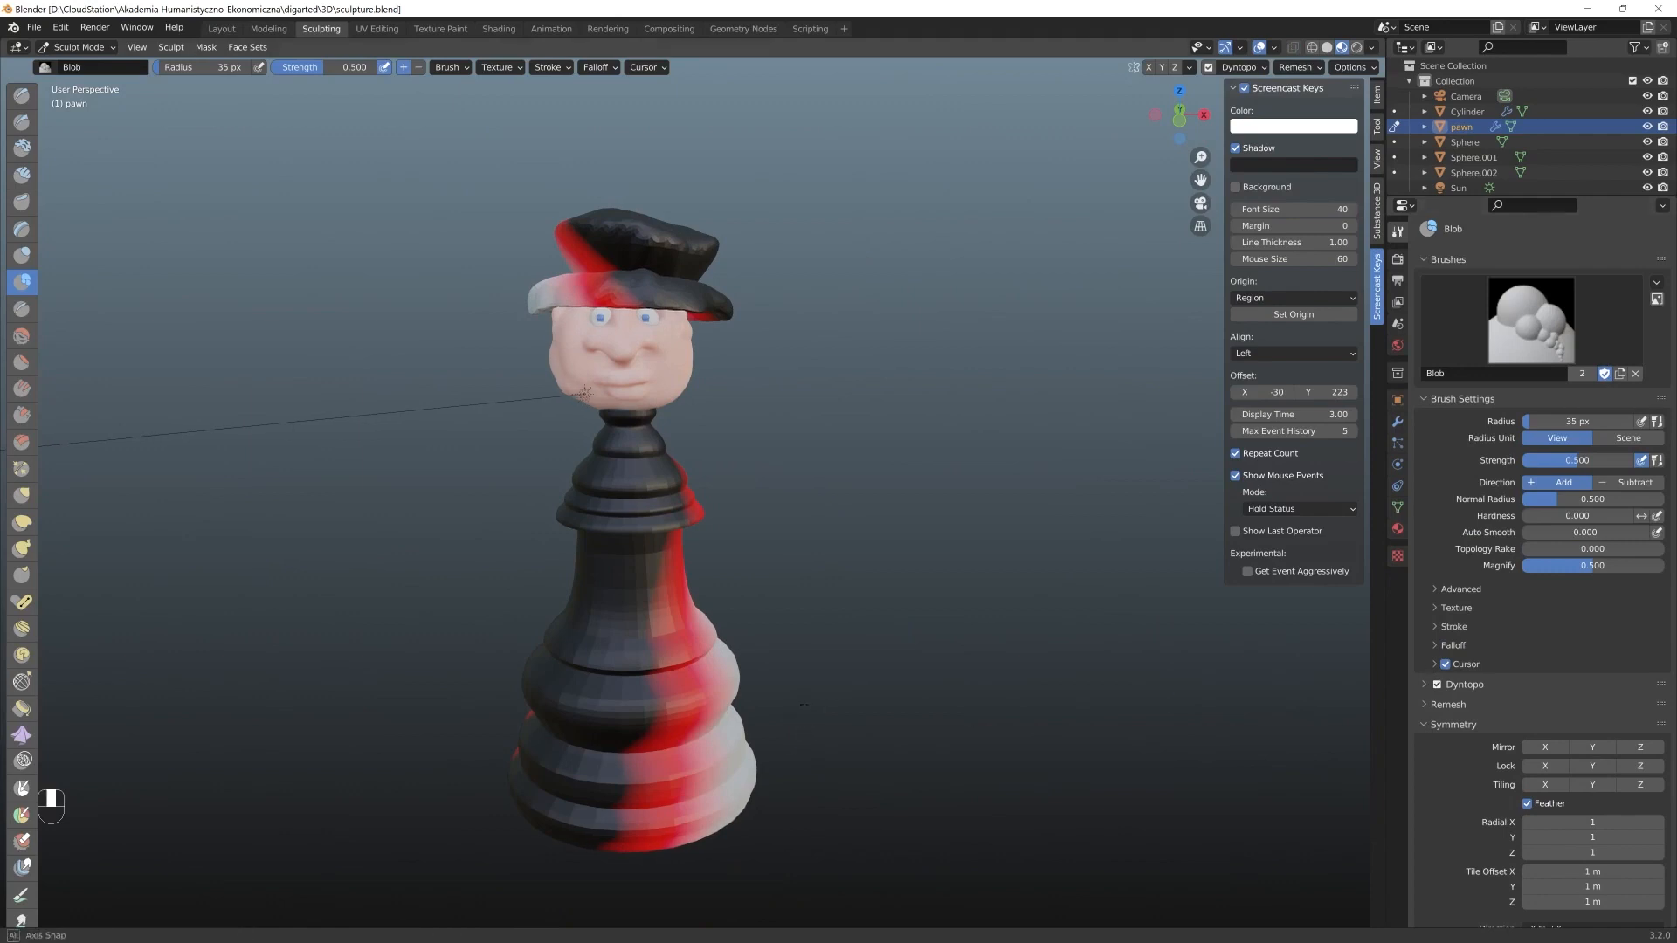
# Sculpt two button-like bumps down the front of the pawn's shaft with the Blob brush at 35 px radius and 0.5 strength
pyautogui.moveTo(803, 704); pyautogui.dragTo(784, 675, button='middle')
pyautogui.scroll(4, 724, 671)
pyautogui.keyDown('shift'); pyautogui.moveTo(617, 660); pyautogui.dragTo(700, 551, button='middle'); pyautogui.keyUp('shift')
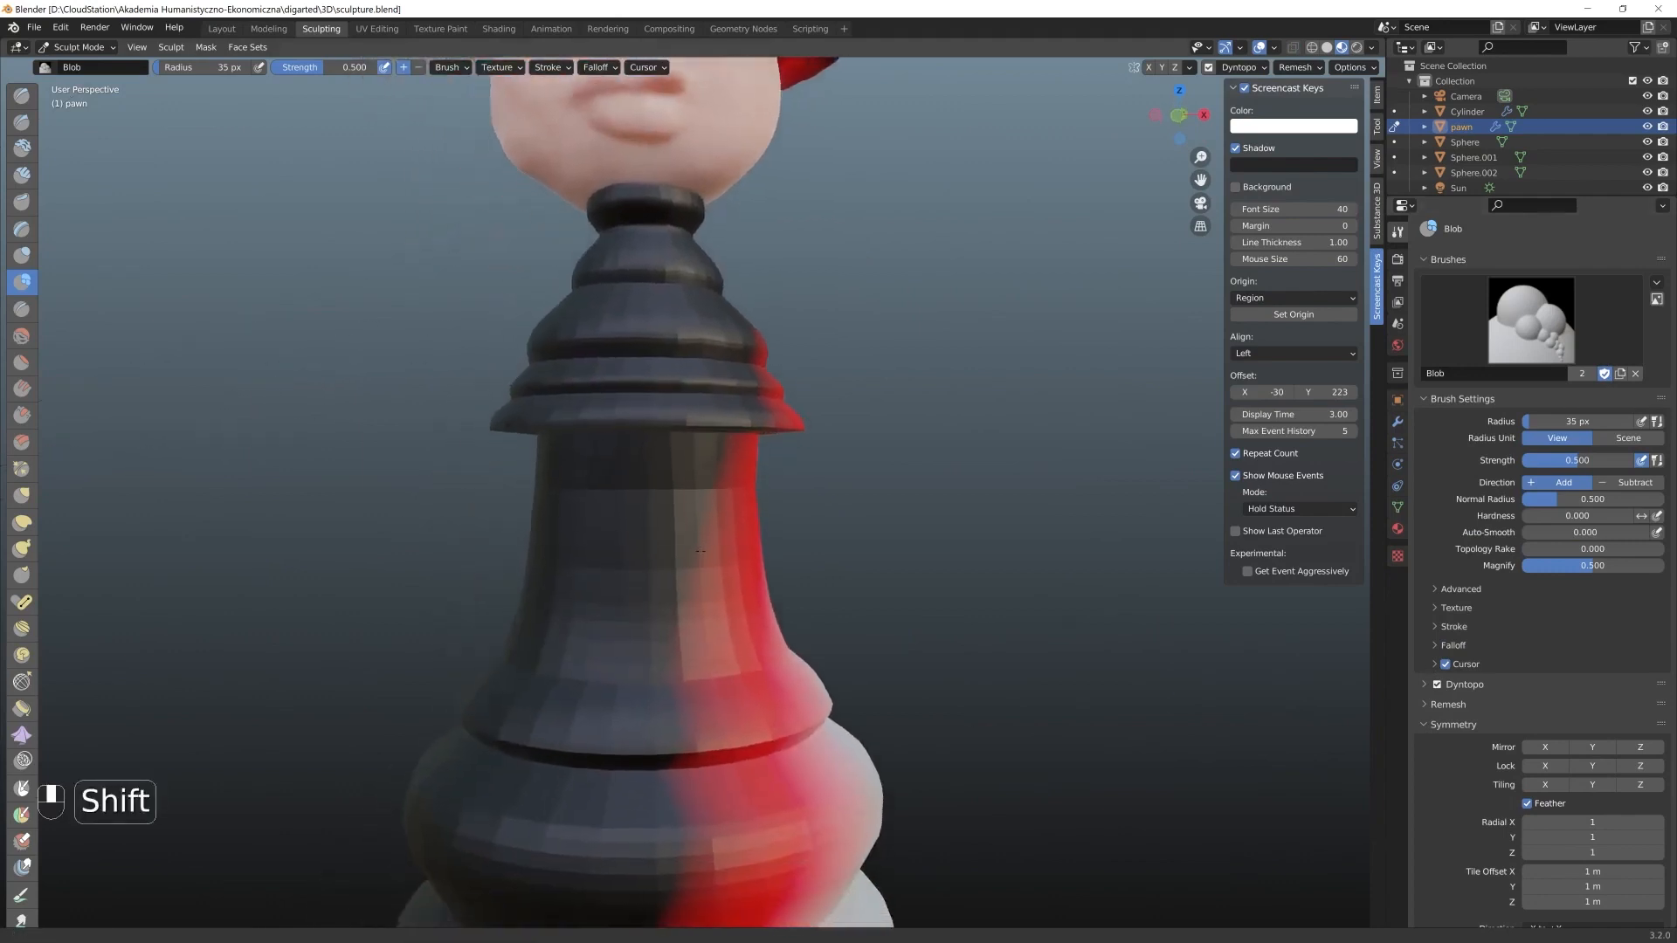
pyautogui.scroll(-1, 701, 550)
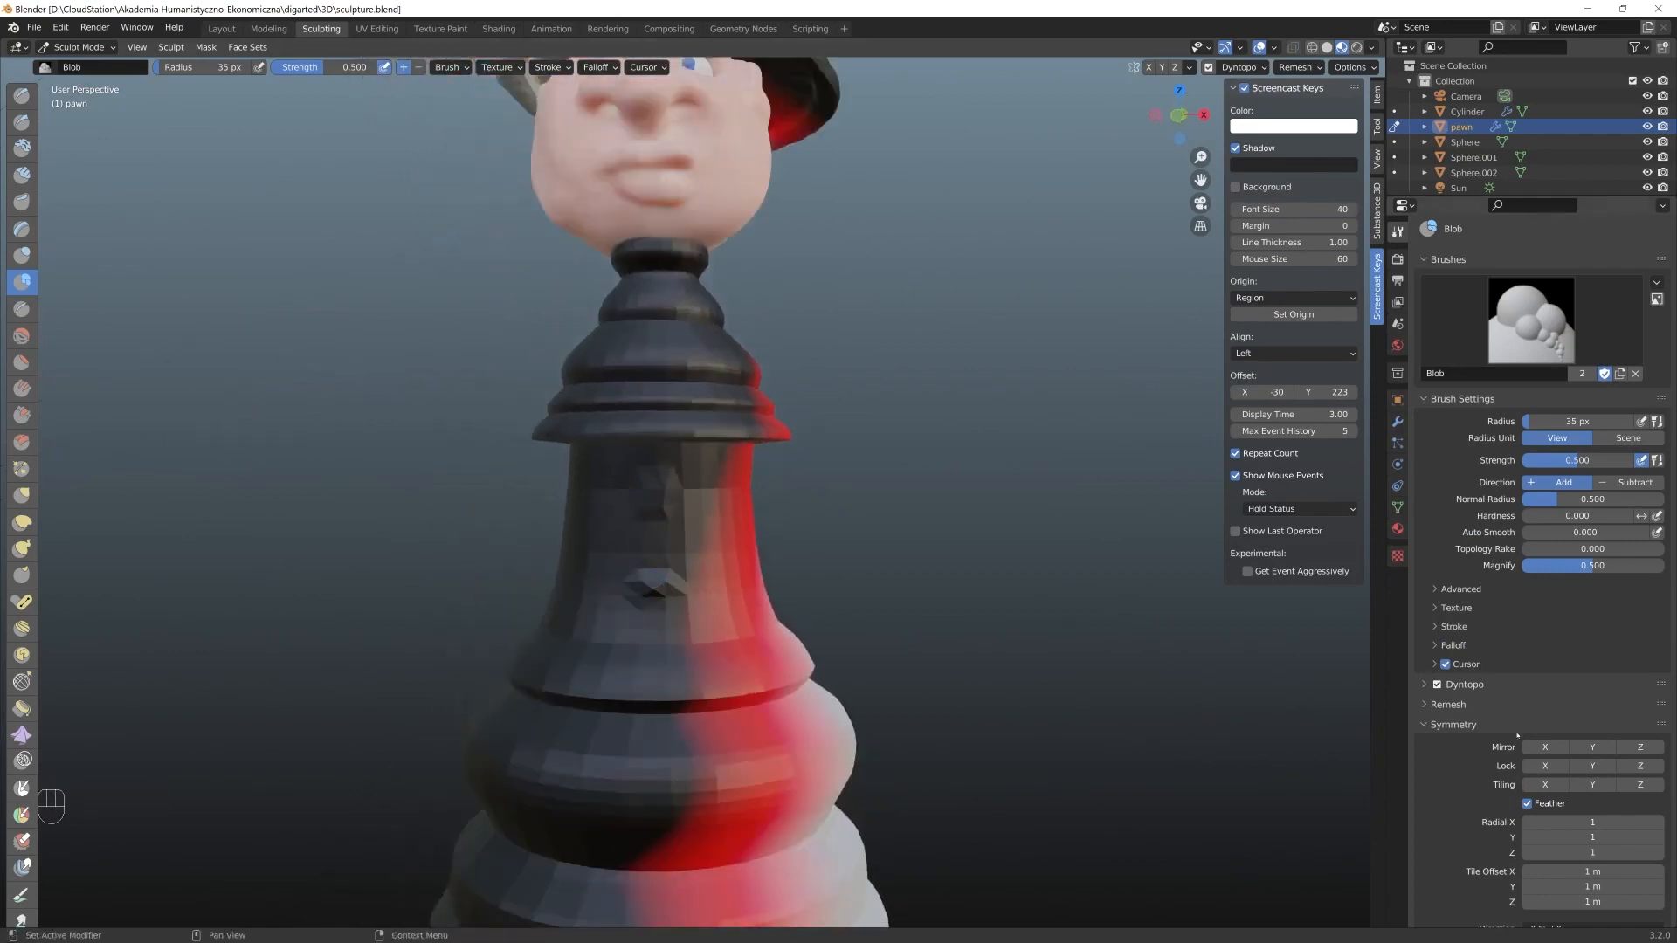
pyautogui.click(1484, 685)
pyautogui.scroll(-2, 690, 481)
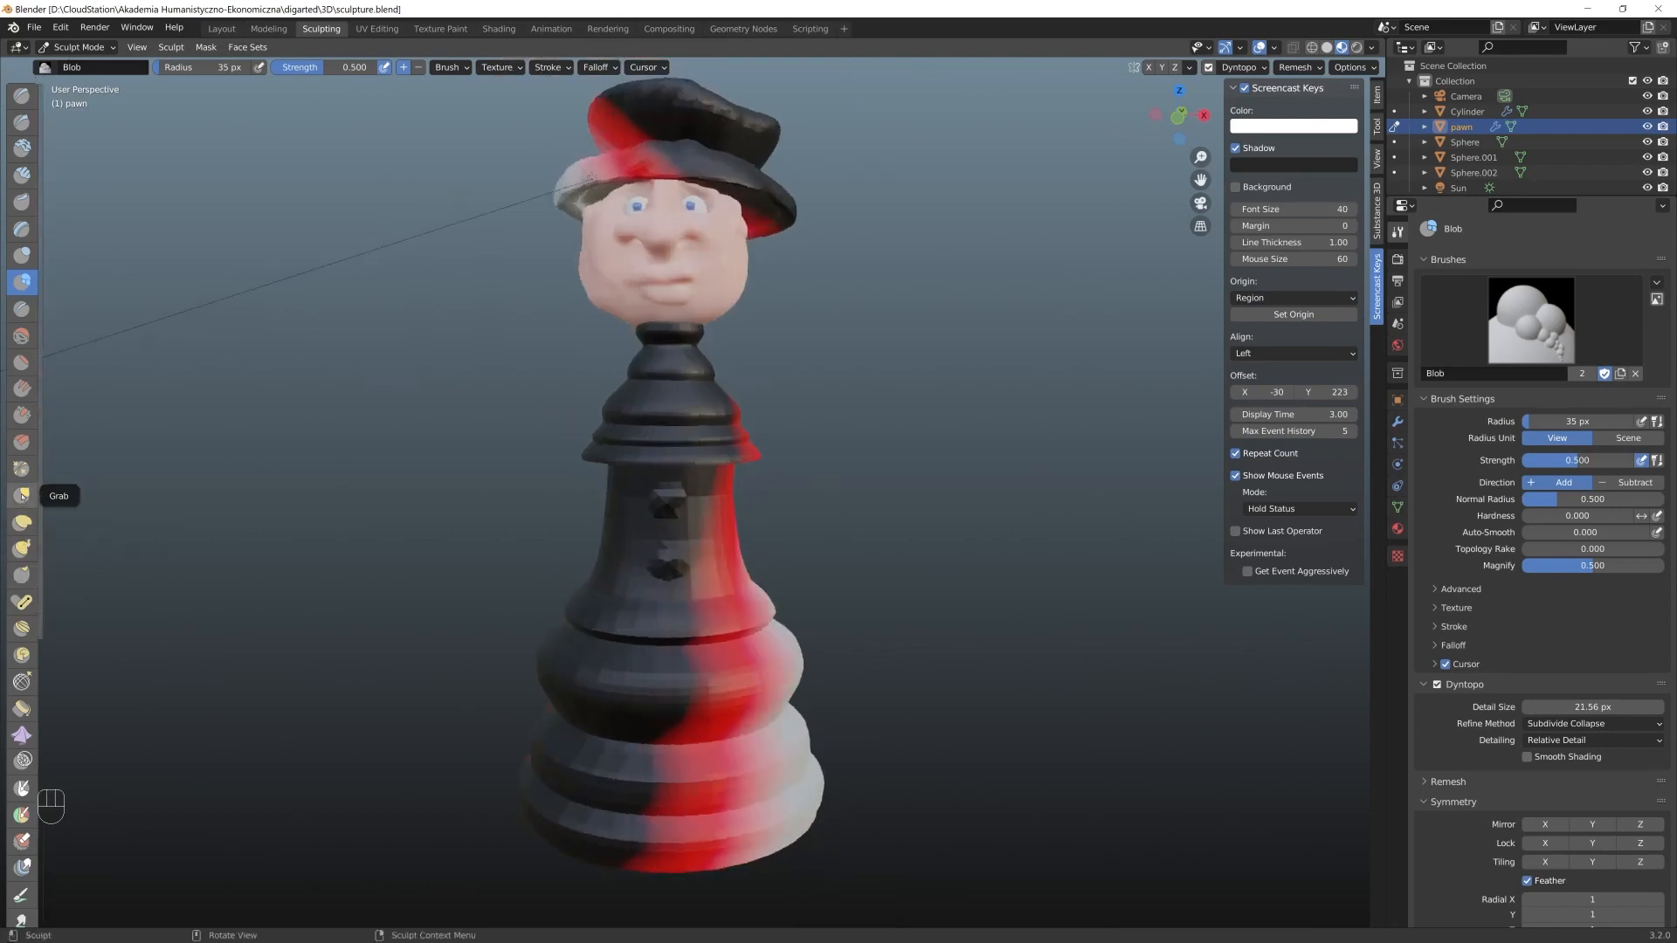
# Choose the Grab brush, undo the trial edits made with Y symmetry and mirror on X in the front view
pyautogui.click(22, 495)
pyautogui.click(1592, 825)
pyautogui.hotkey('ctrl', 'z')
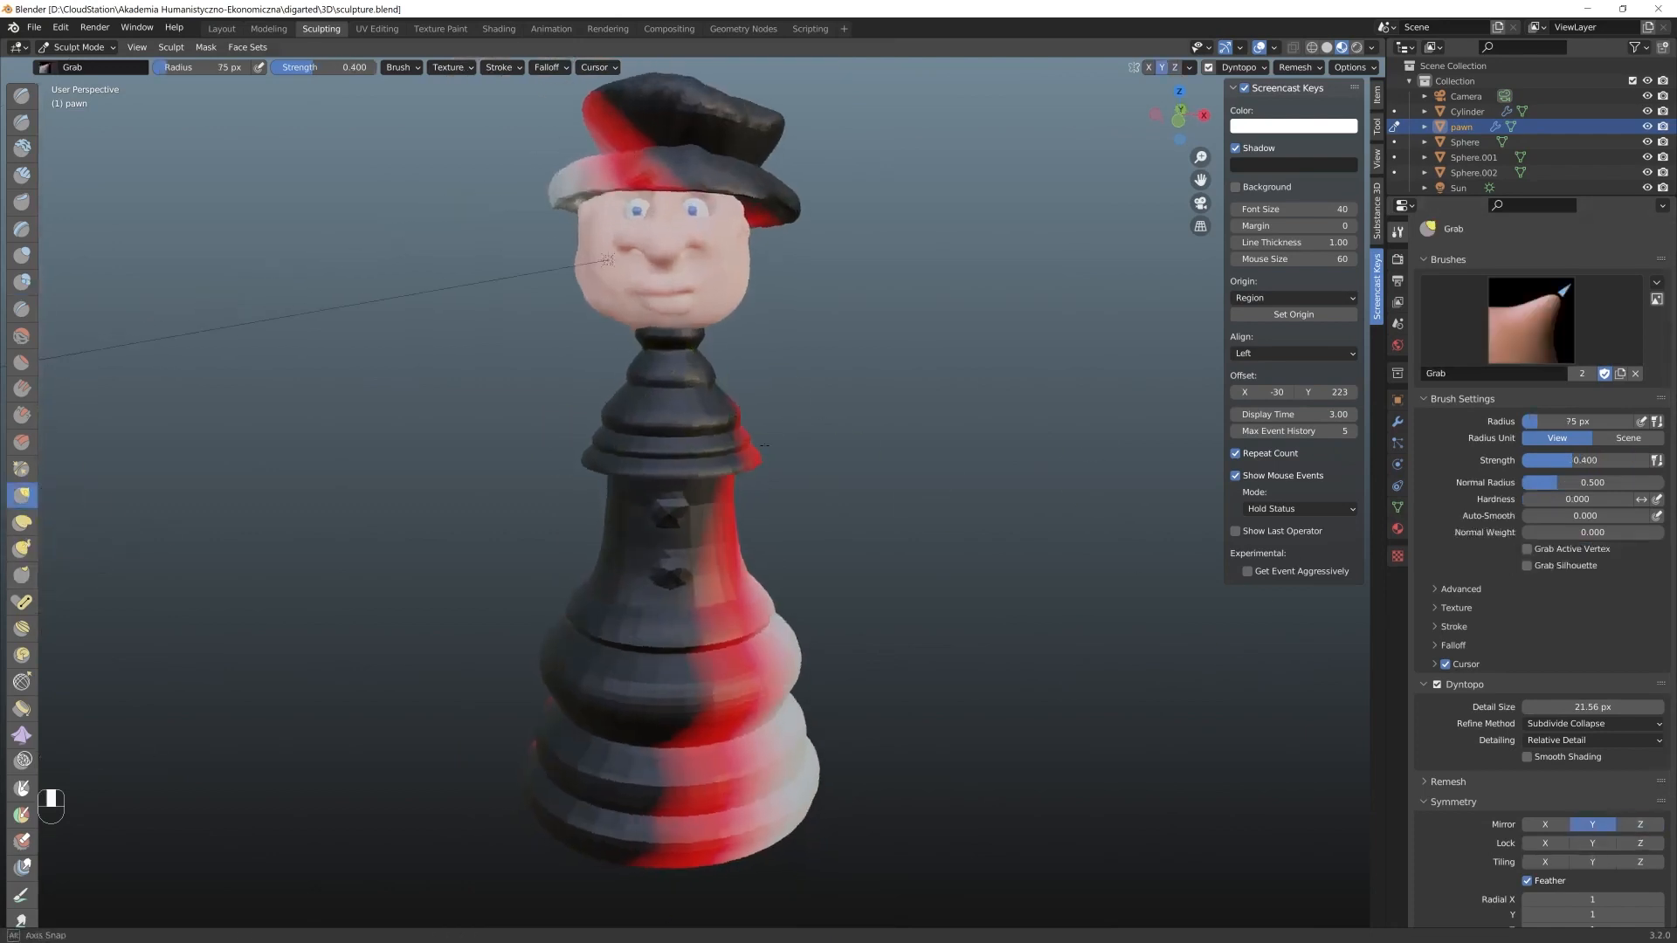
pyautogui.hotkey('ctrl', 'z')
pyautogui.hotkey('ctrl', 'z')
pyautogui.hotkey('ctrl', 'z')
pyautogui.press('KP_1')
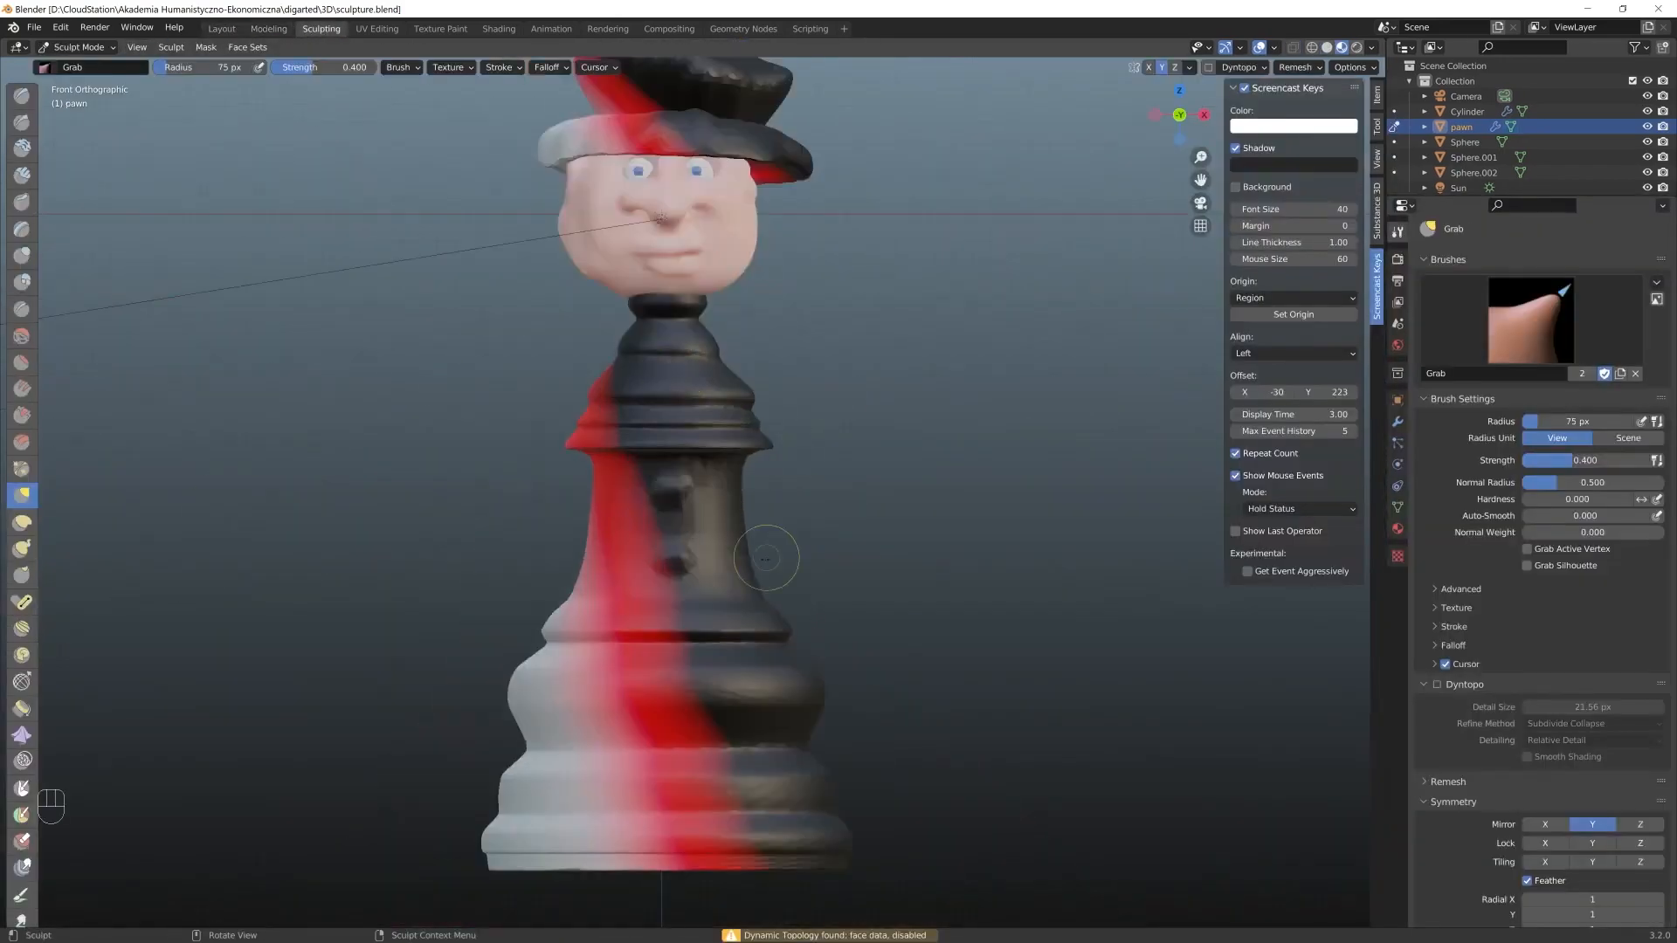
pyautogui.hotkey('ctrl', 'z')
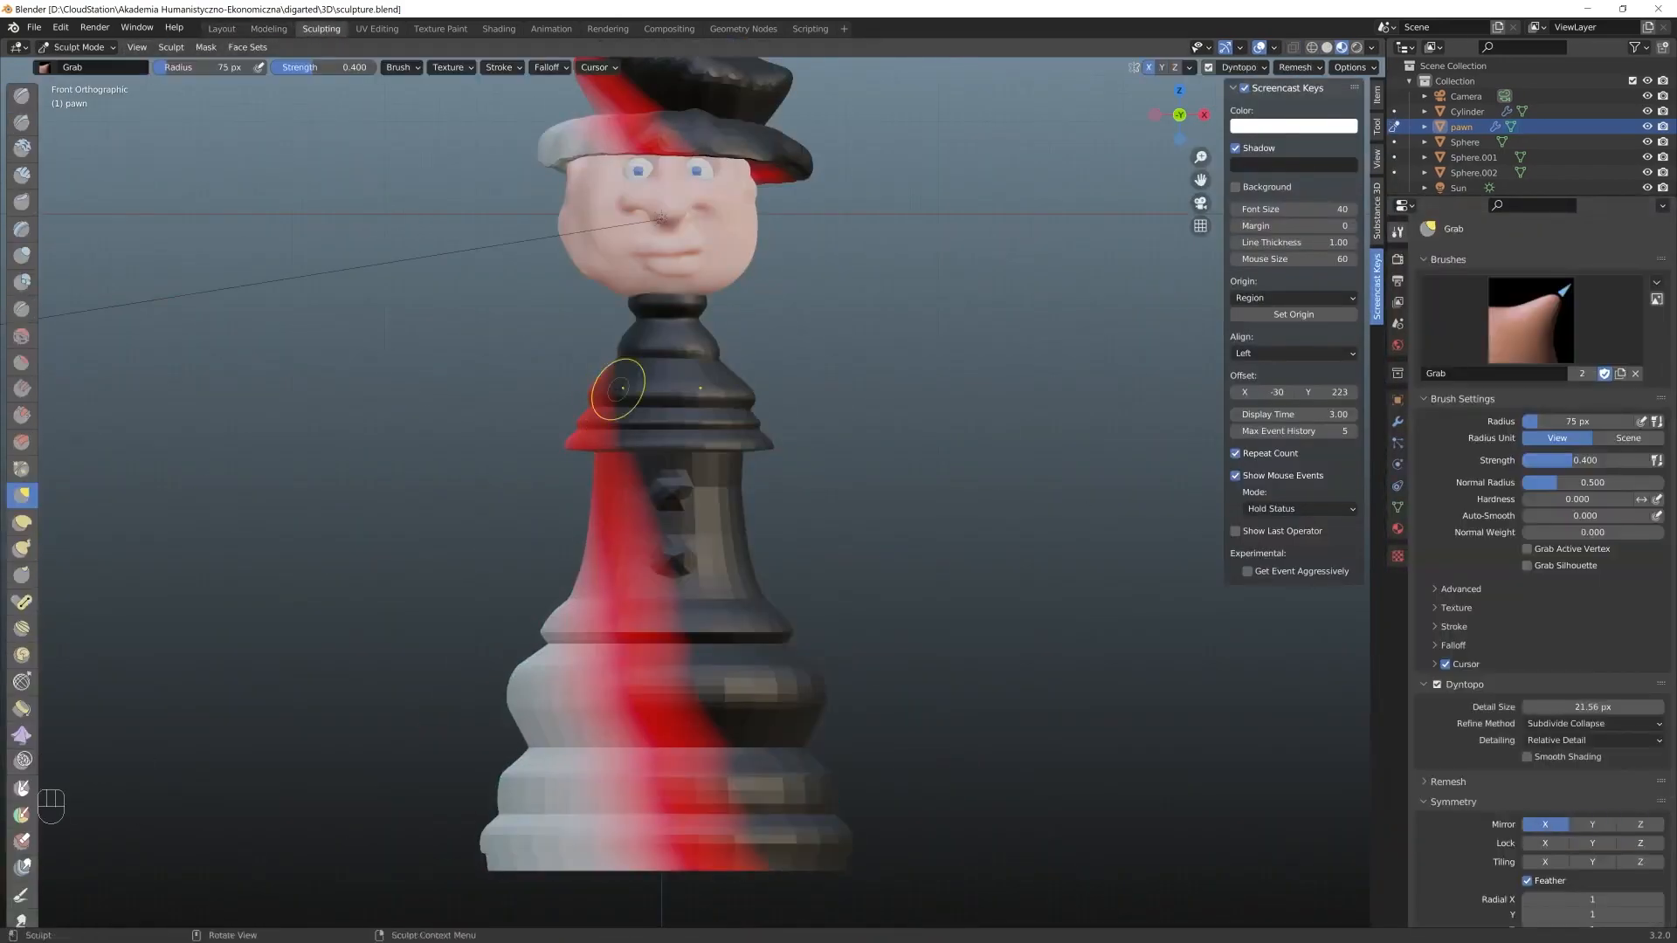
# Swell the pawn's collar and rings with the Inflate brush at 220 px radius and 0.5 strength, mirrored on X
pyautogui.click(22, 96)
pyautogui.click(22, 256)
pyautogui.rightClick(365, 339)
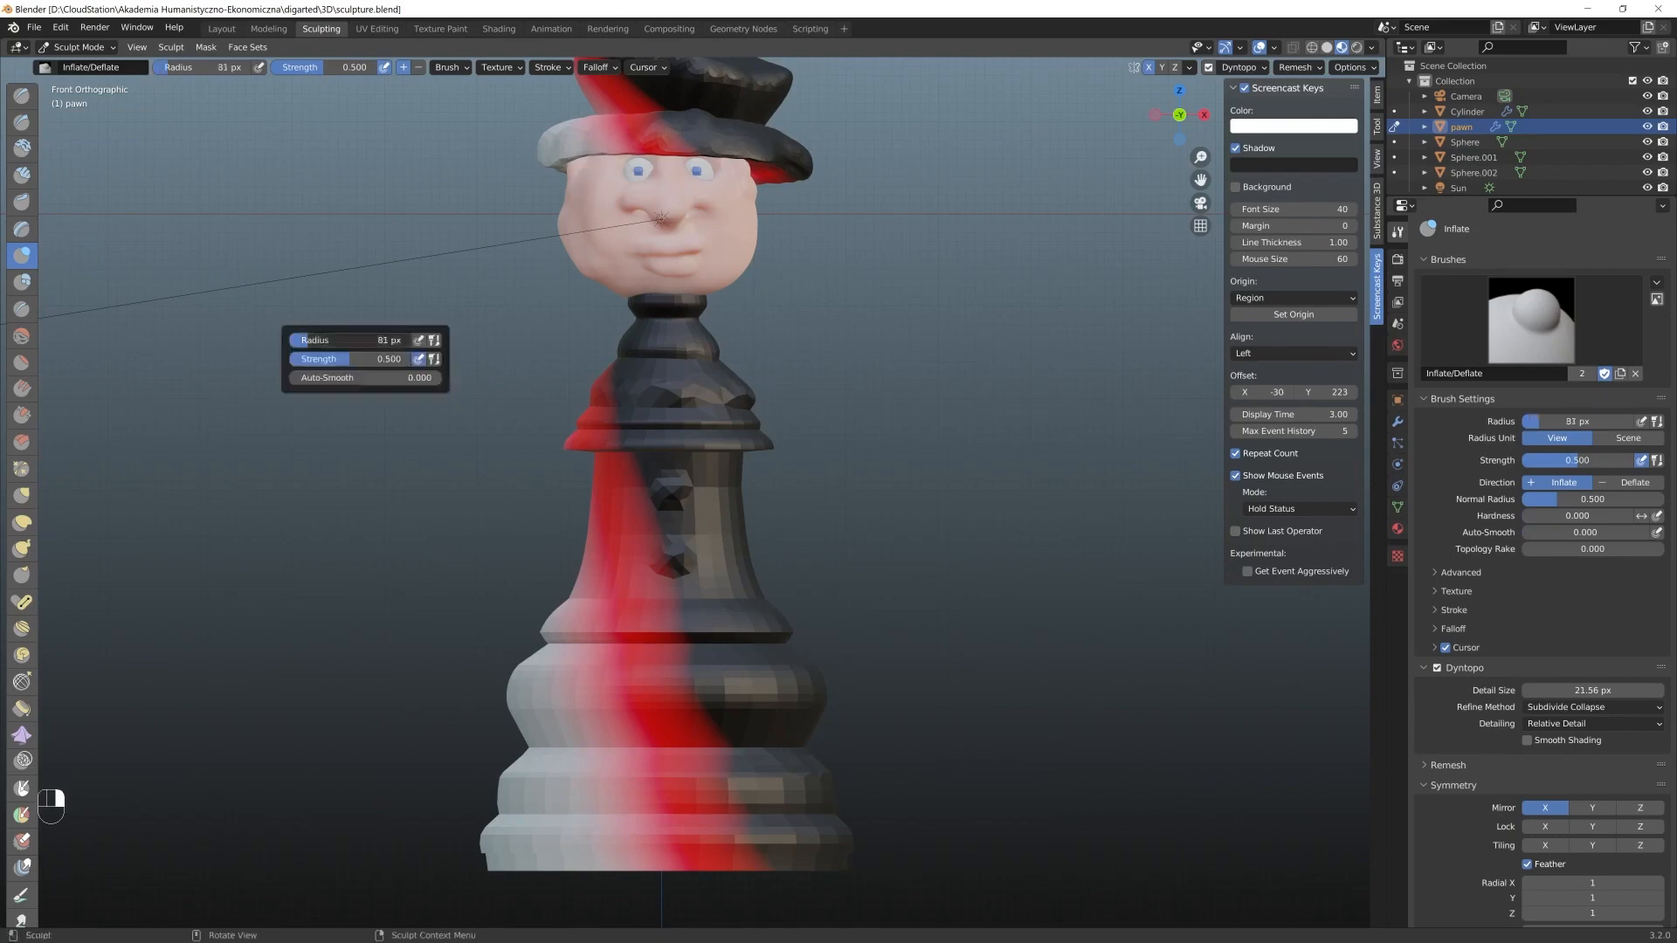
pyautogui.moveTo(578, 388); pyautogui.dragTo(583, 398)
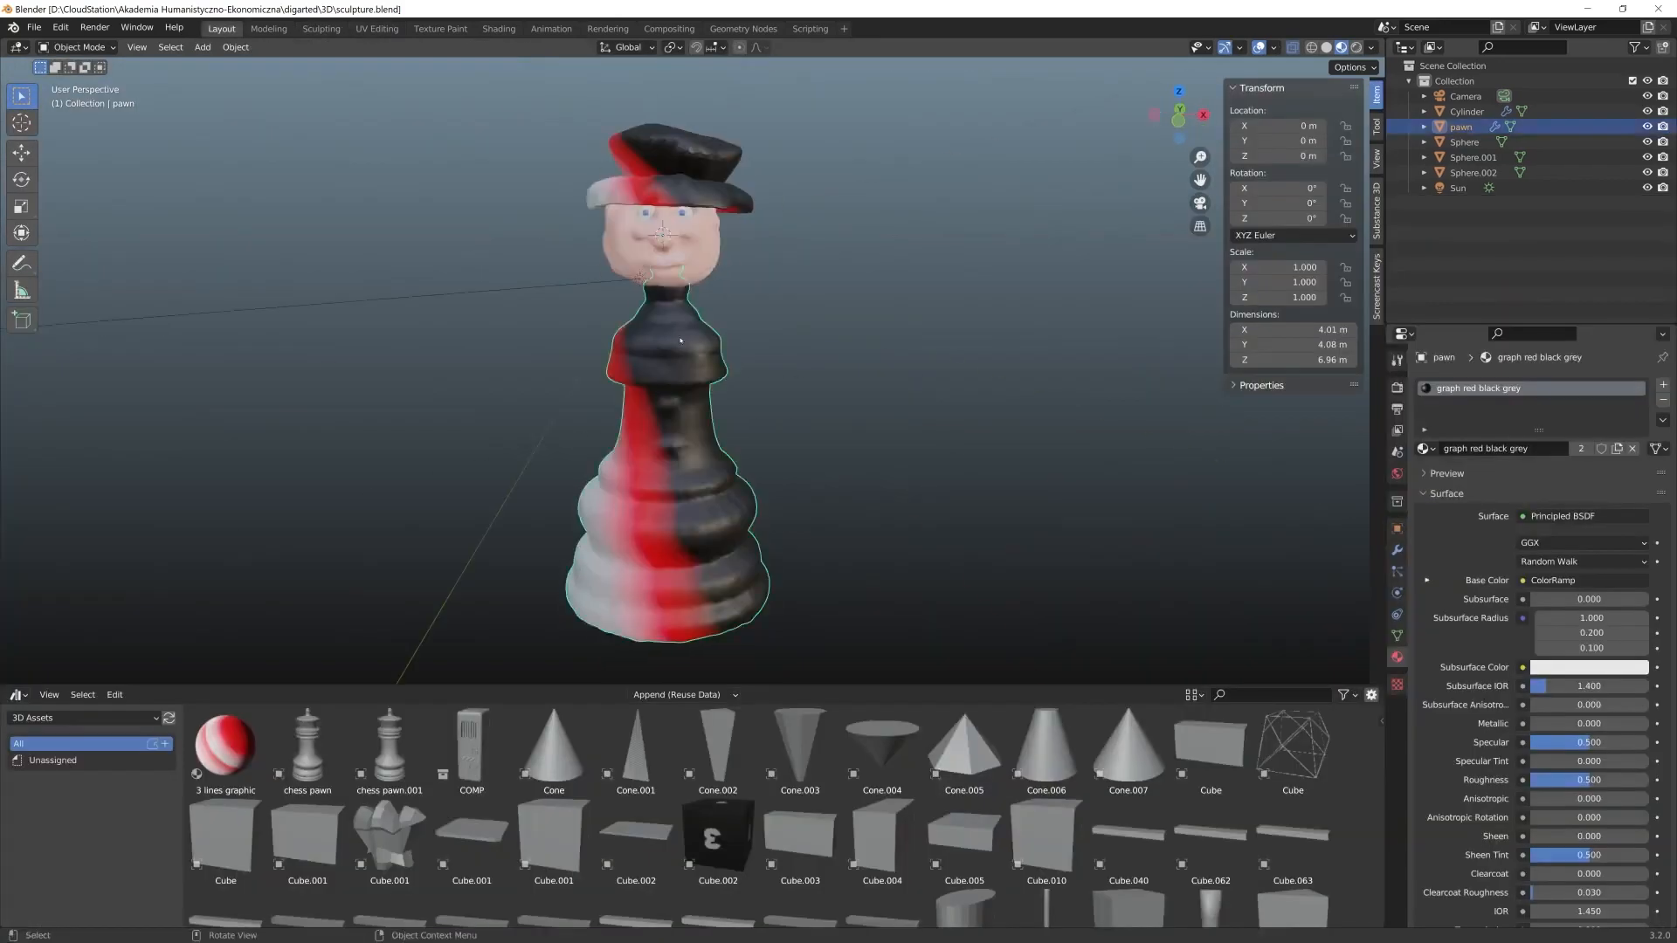
# In the Layout workspace's front view, place the 3D cursor on the pawn's collar and add a cylinder there
pyautogui.press('KP_1')
pyautogui.click(22, 124)
pyautogui.click(668, 323)
pyautogui.hotkey('shift', 'a')
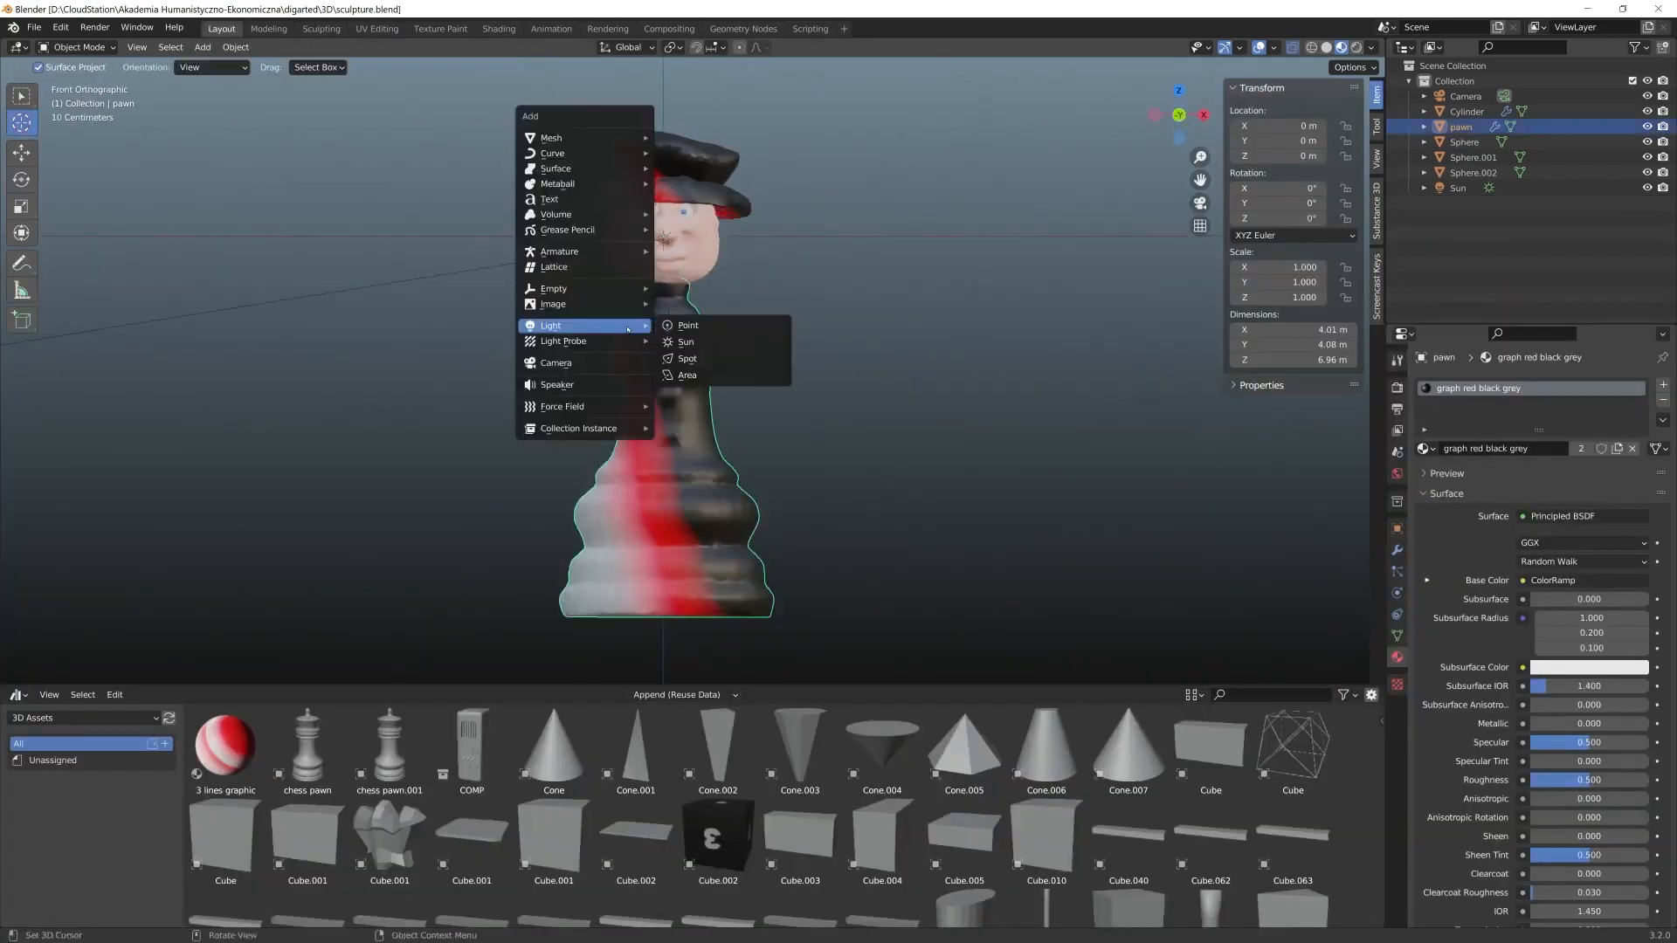
pyautogui.moveTo(613, 138)
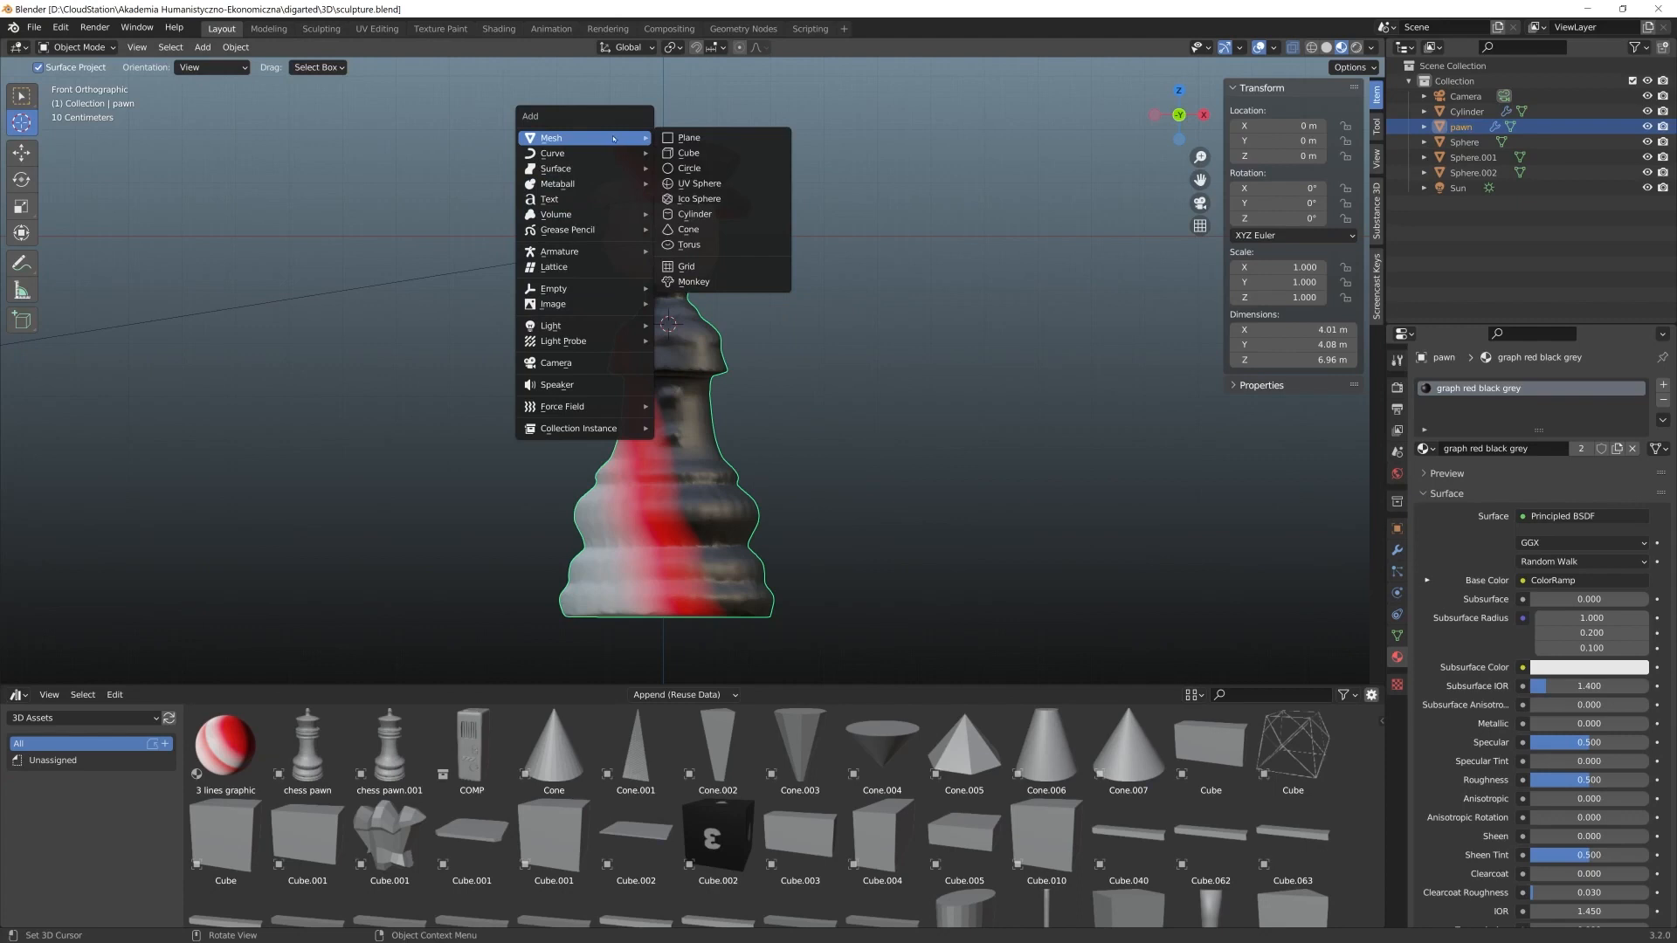
pyautogui.click(716, 218)
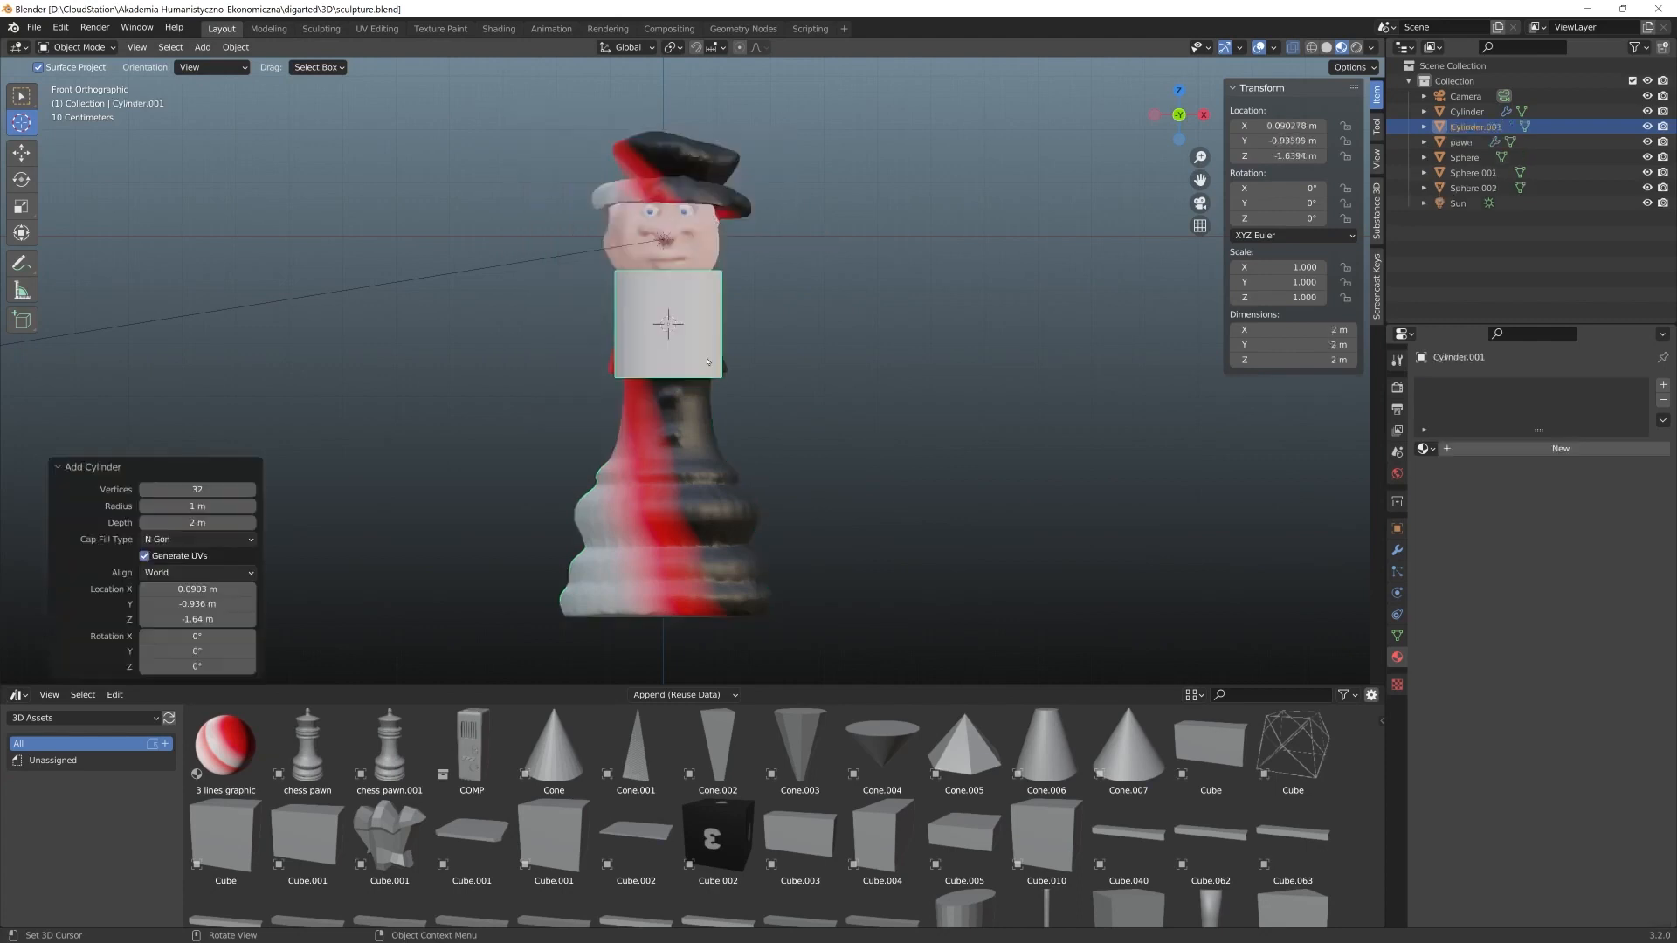
# Shrink the cylinder to about 0.243, tilted 55° about Y, and move it along X and Z to the red-side shoulder
pyautogui.press('s')
pyautogui.click(699, 305)
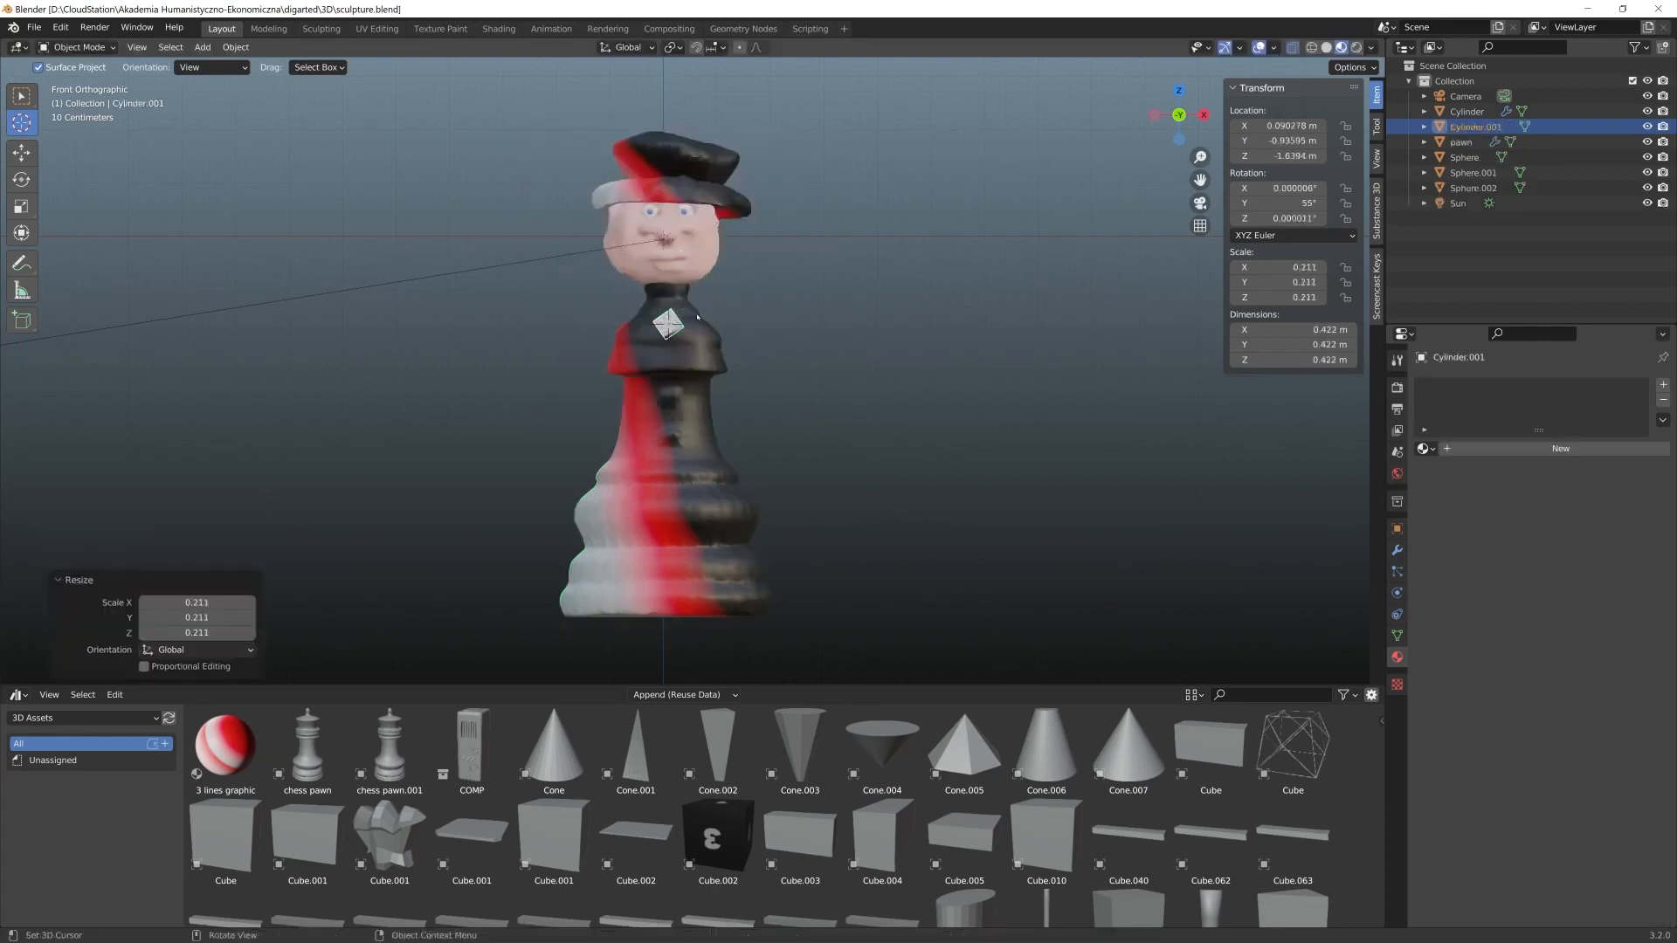
pyautogui.press('g')
pyautogui.press('z')
pyautogui.click(699, 330)
pyautogui.press('s')
pyautogui.press('g')
pyautogui.press('x')
pyautogui.click(621, 350)
# In the side view, move the cylinder about 0.84 m along Y to centre it on the collar
pyautogui.press('KP_3')
pyautogui.press('g')
pyautogui.press('y')
pyautogui.click(672, 351)
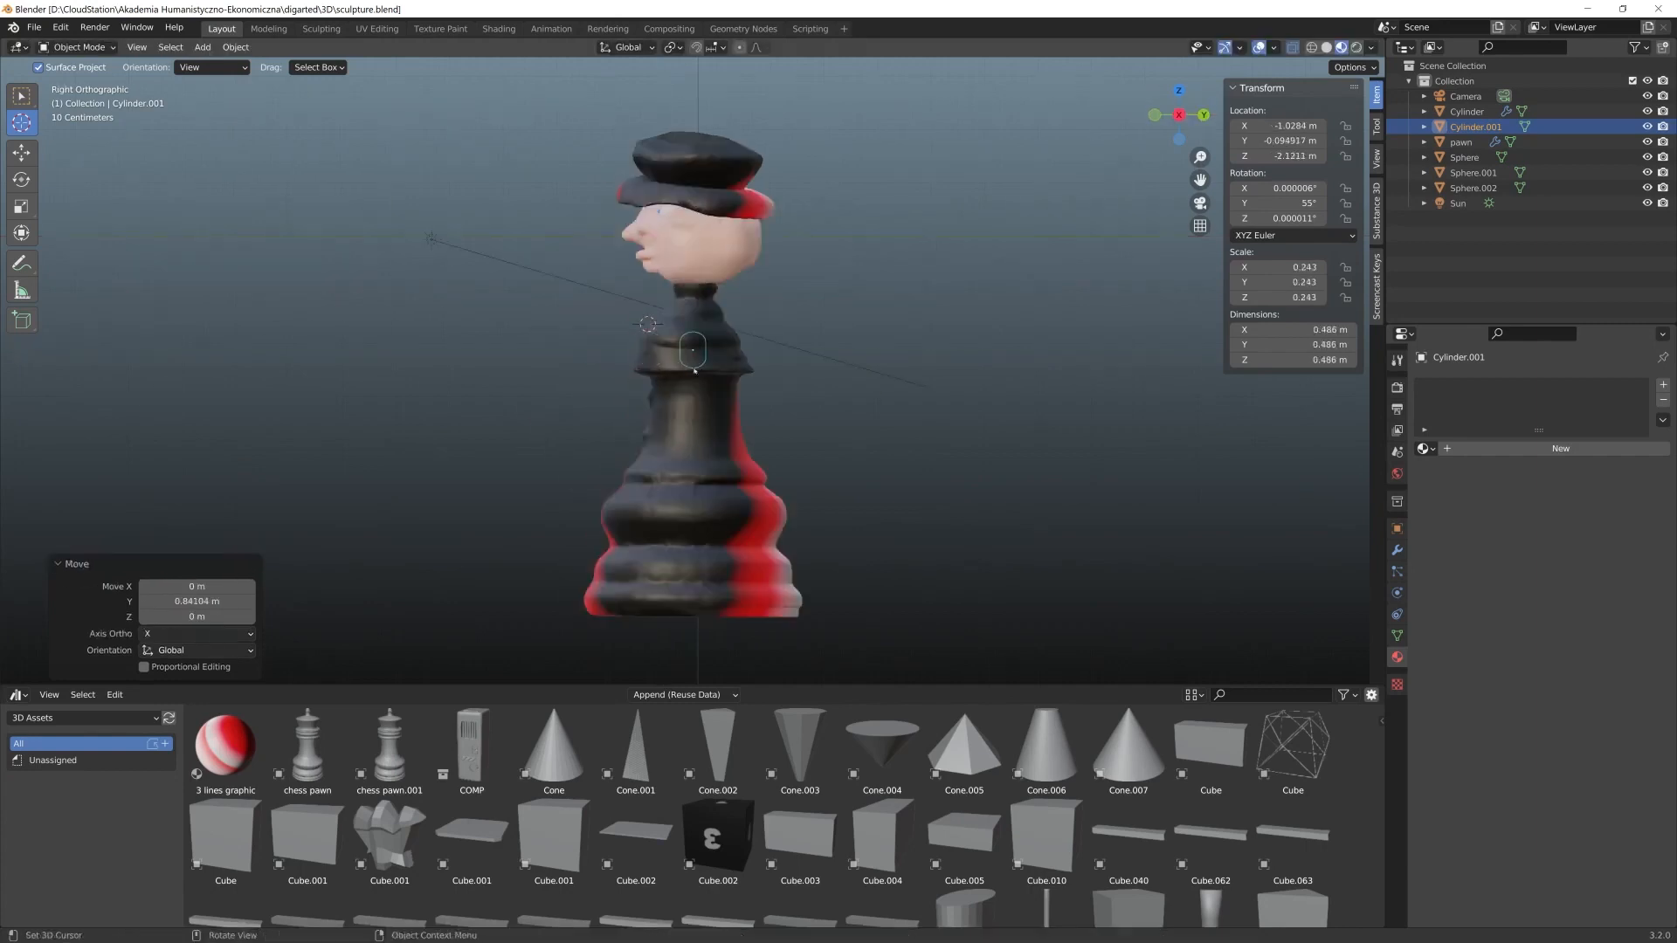
# Rotate the cylinder freely so its end points outward from the shoulder, at about 67.8°, 80.3° and 60.8°
pyautogui.moveTo(681, 358); pyautogui.dragTo(838, 341, button='middle')
pyautogui.scroll(4, 689, 349)
pyautogui.press('r')
pyautogui.moveTo(576, 341); pyautogui.dragTo(629, 336, button='middle')
# Add a Subdivision Surface modifier to the cylinder in Edit Mode
pyautogui.press('Tab')
pyautogui.click(1397, 550)
pyautogui.click(1541, 385)
pyautogui.click(1373, 662)
pyautogui.scroll(4, 489, 372)
# Extrude the cylinder's outer end face away from the body in sections, tapering it into a long arm
pyautogui.click(632, 310)
pyautogui.press('e')
pyautogui.click(472, 375)
pyautogui.scroll(-3, 437, 367)
pyautogui.press('s')
pyautogui.press('e')
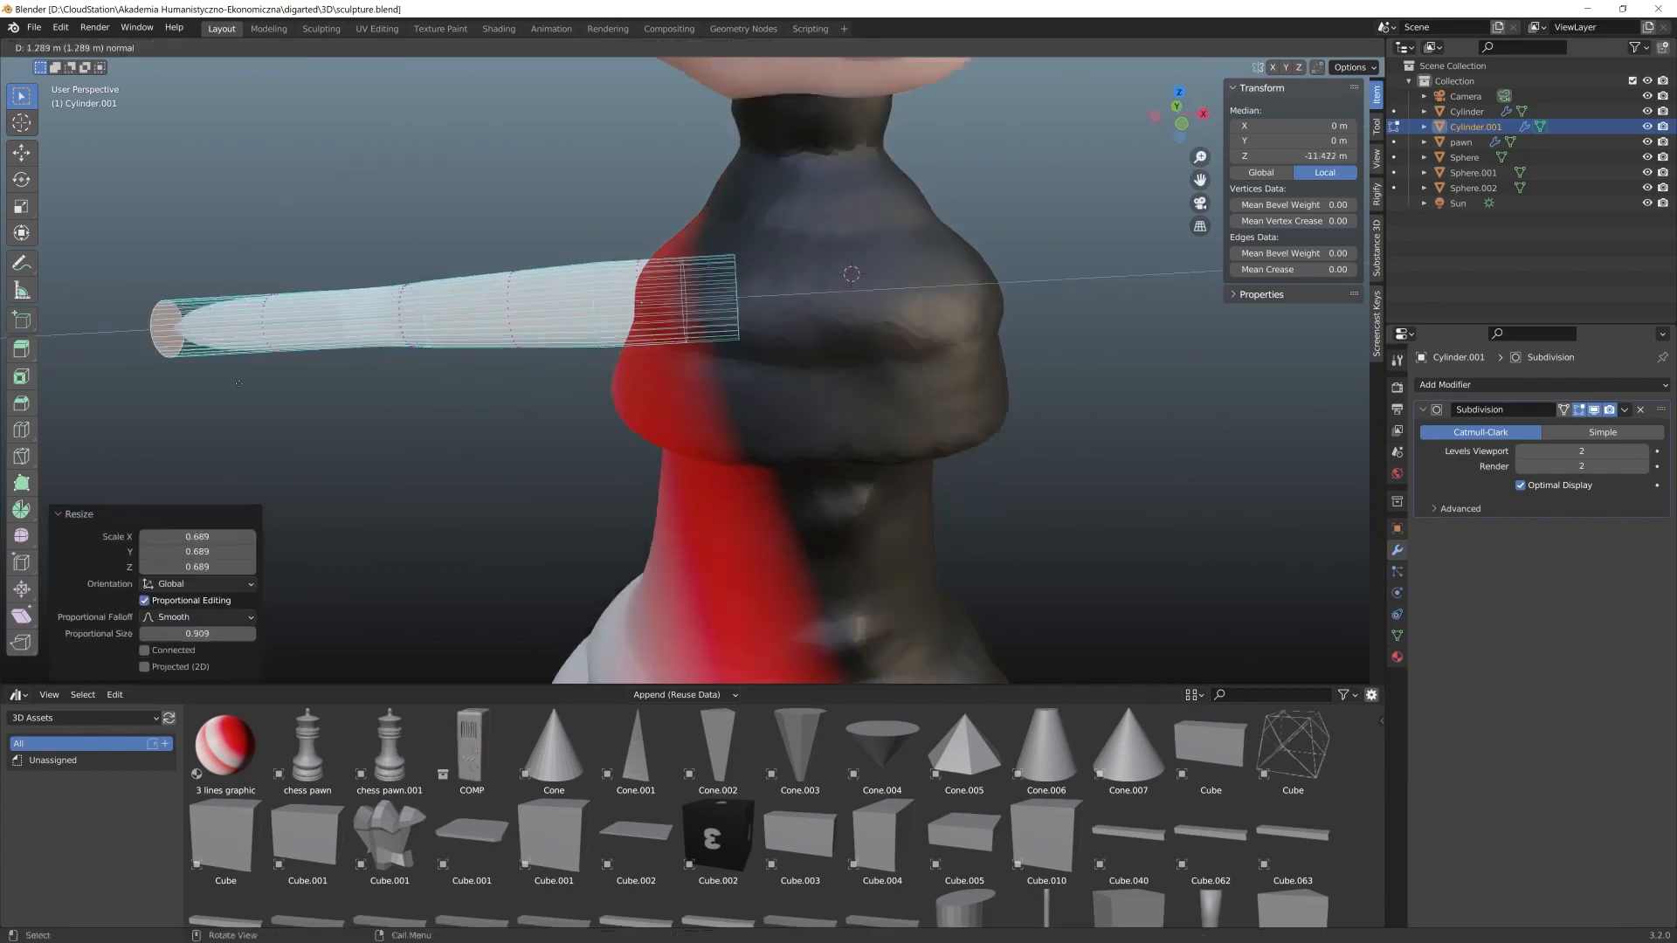
# Flare the extruded end of the arm into a wide cuff and resize its end face without proportional editing
pyautogui.scroll(-3, 331, 349)
pyautogui.moveTo(437, 367); pyautogui.dragTo(960, 393, button='middle')
pyautogui.press('s')
pyautogui.press('s')
pyautogui.click(740, 47)
# Extrude and scale a hand stub from the cuff's end face, then return to Object Mode
pyautogui.press('s')
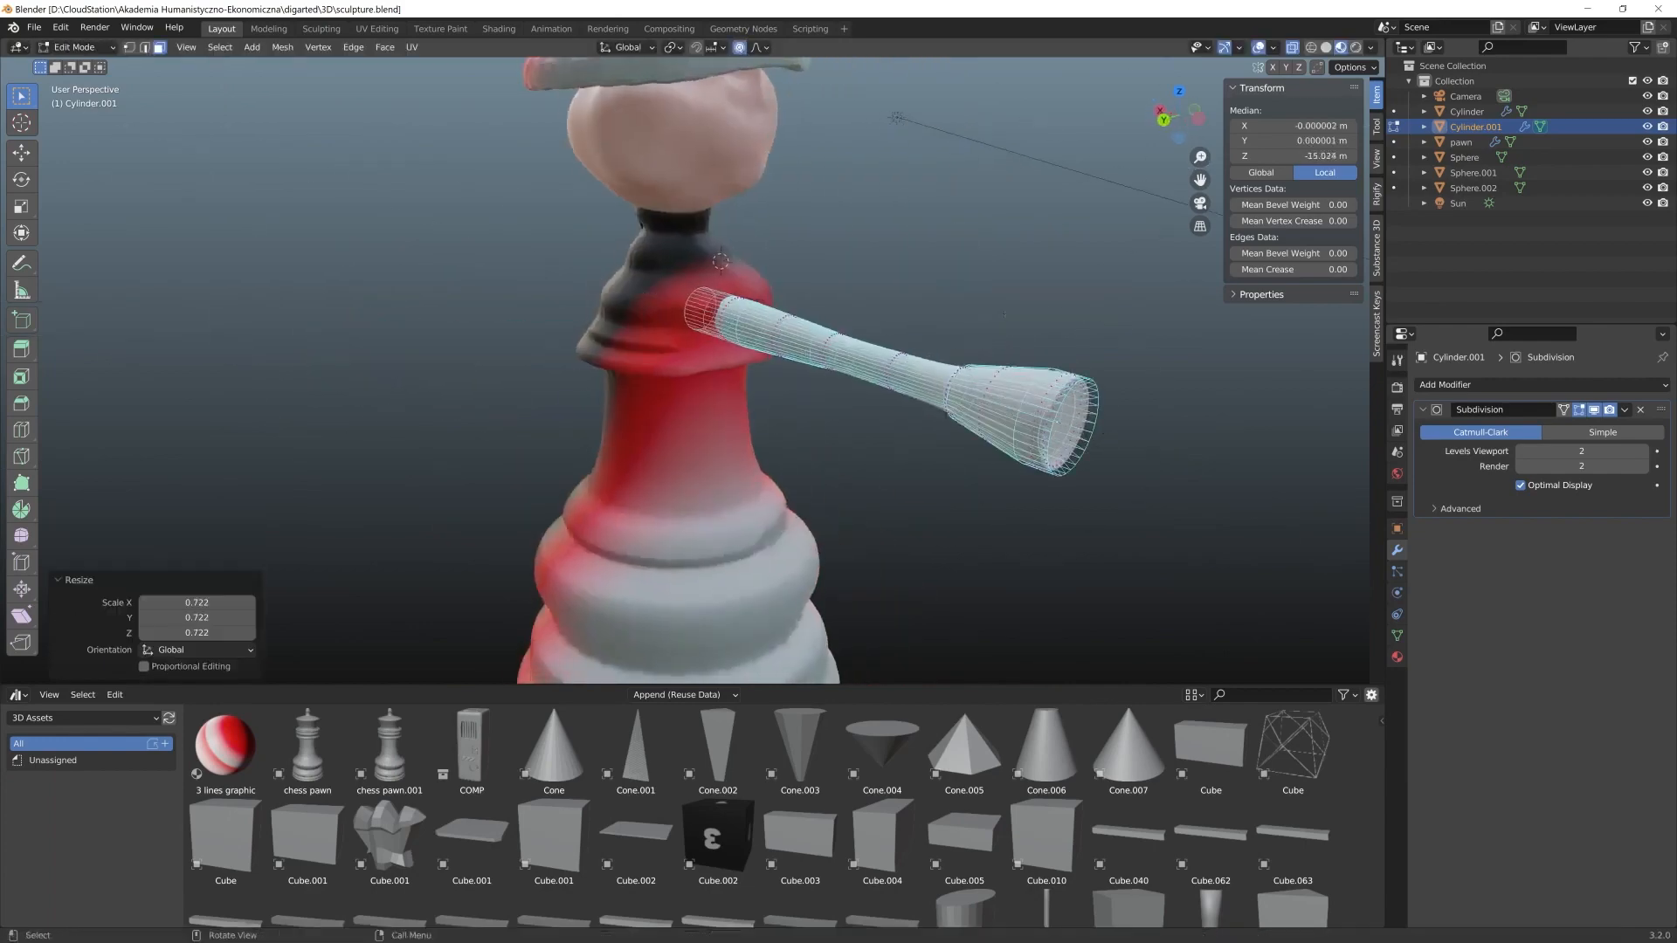
pyautogui.press('e')
pyautogui.press('s')
pyautogui.press('Tab')
# Apply the "graph red black grey" material from the asset library to the arm
pyautogui.moveTo(1135, 419); pyautogui.dragTo(646, 384, button='middle')
pyautogui.scroll(-4, 873, 812)
pyautogui.moveTo(964, 824); pyautogui.dragTo(637, 338)
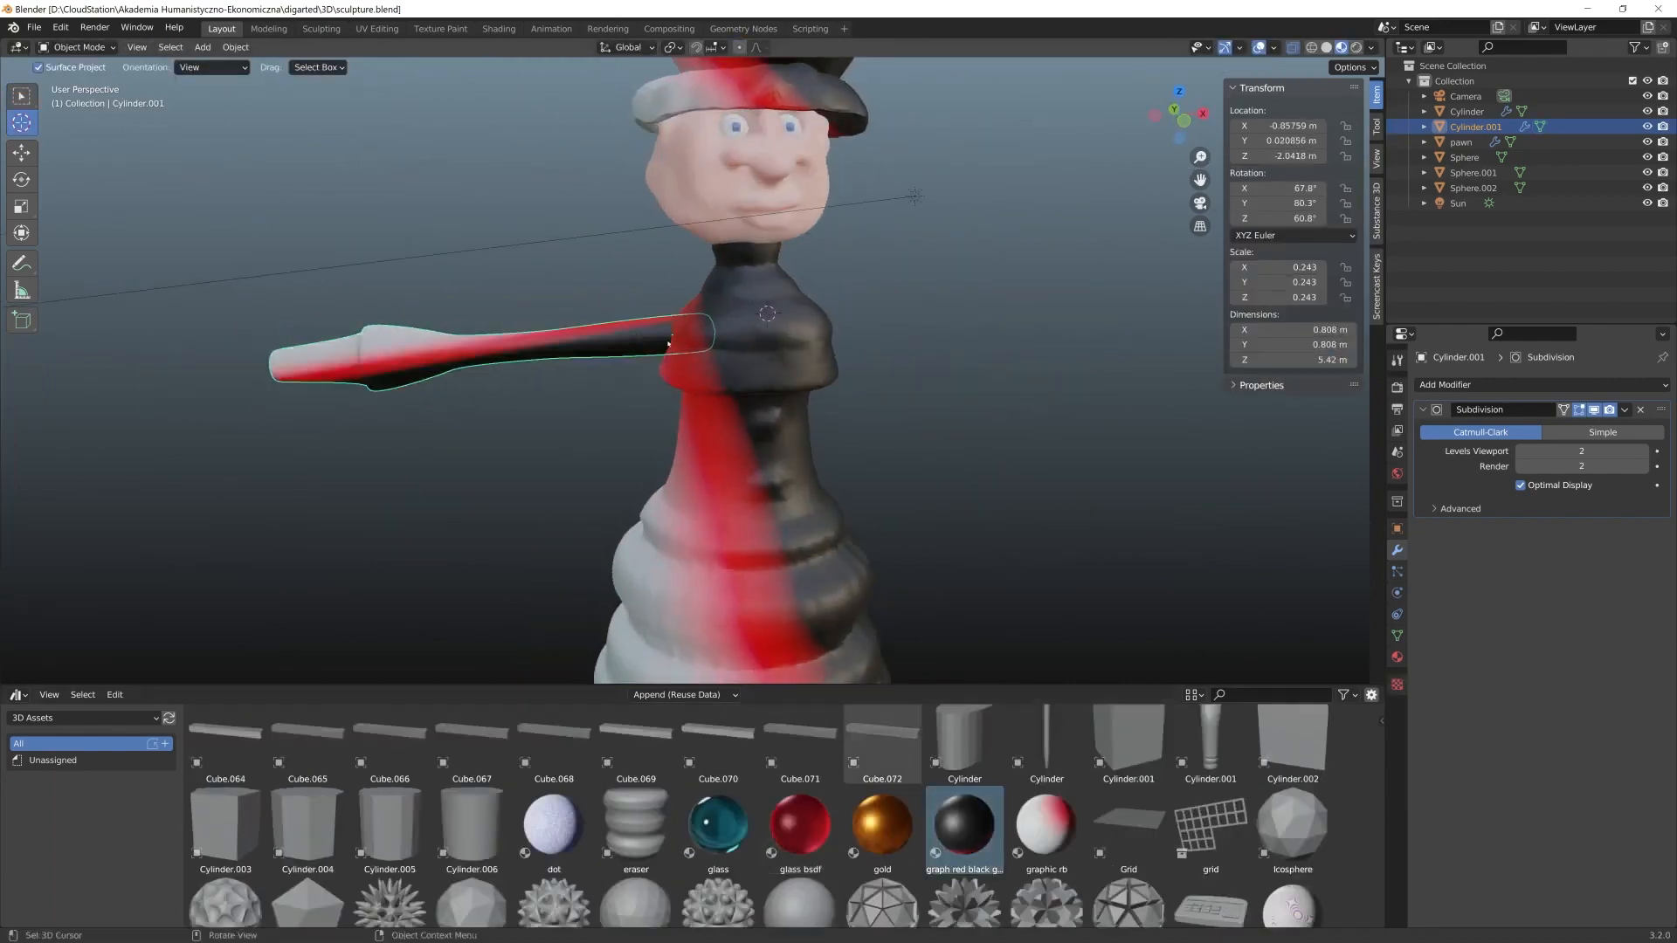
# Rotate the arm downward beside the body and move its upper end into the shoulder
pyautogui.scroll(1, 947, 401)
pyautogui.moveTo(943, 399); pyautogui.dragTo(943, 401, button='middle')
pyautogui.press('r')
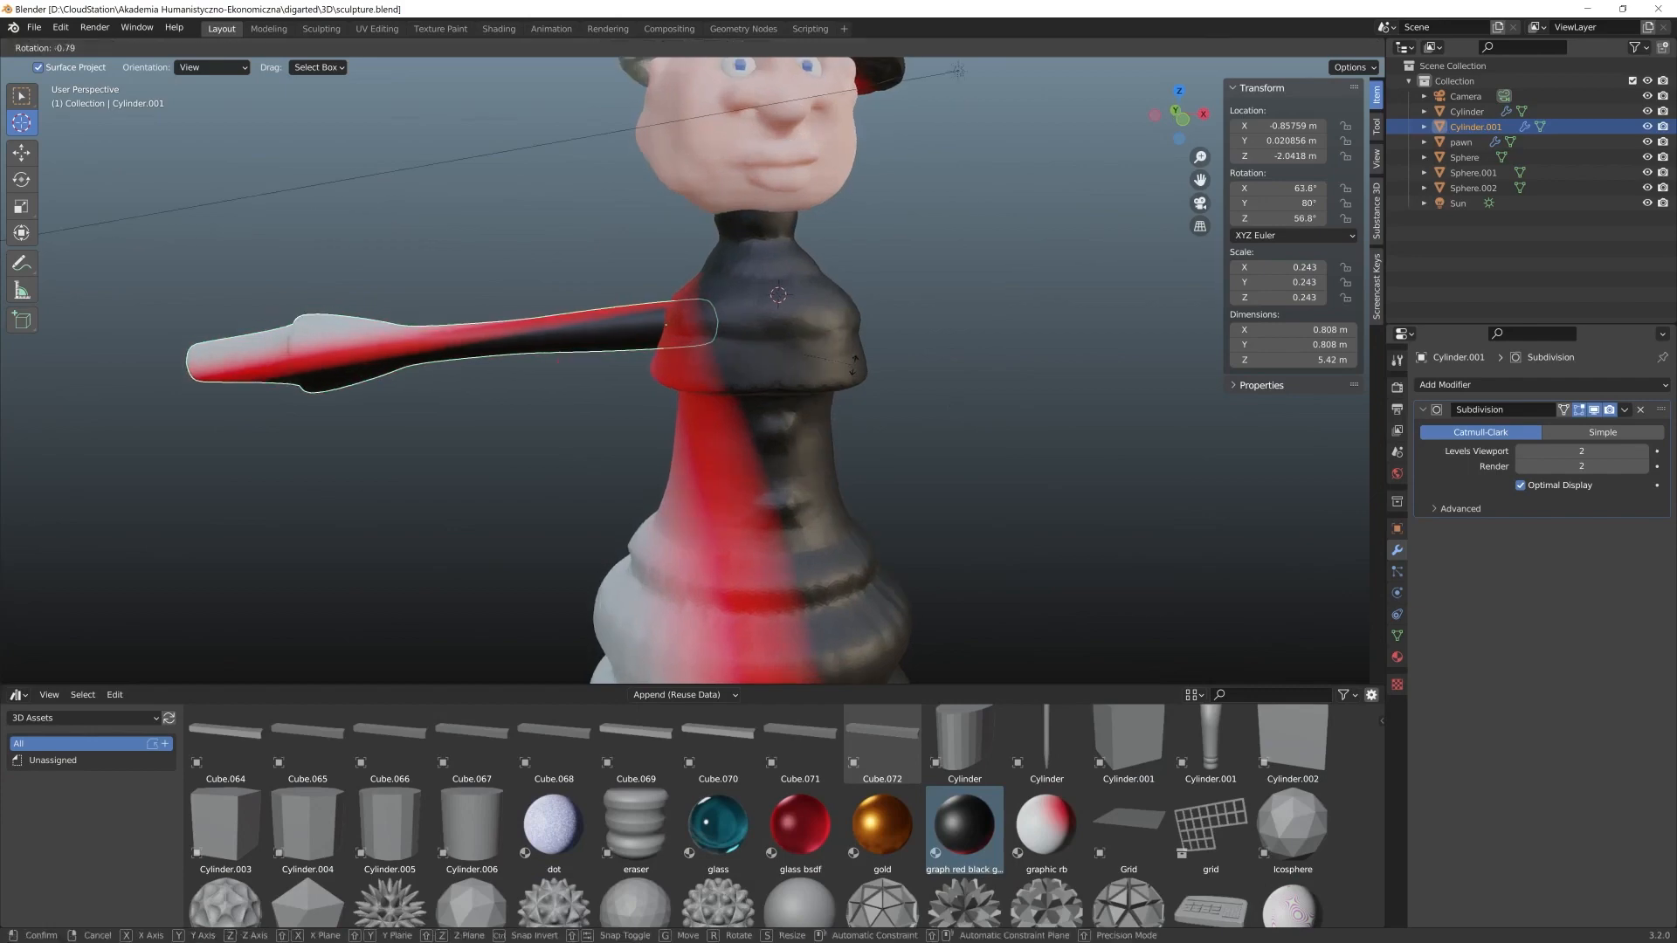
pyautogui.click(841, 273)
pyautogui.press('g')
pyautogui.click(853, 288)
# Duplicate the arm, rotate the copy about -80.3° in the view and move it along X to the opposite shoulder
pyautogui.scroll(-3, 814, 419)
pyautogui.hotkey('ctrl', 'c')
pyautogui.hotkey('ctrl', 'v')
pyautogui.press('r')
pyautogui.click(1002, 542)
pyautogui.press('g')
pyautogui.press('x')
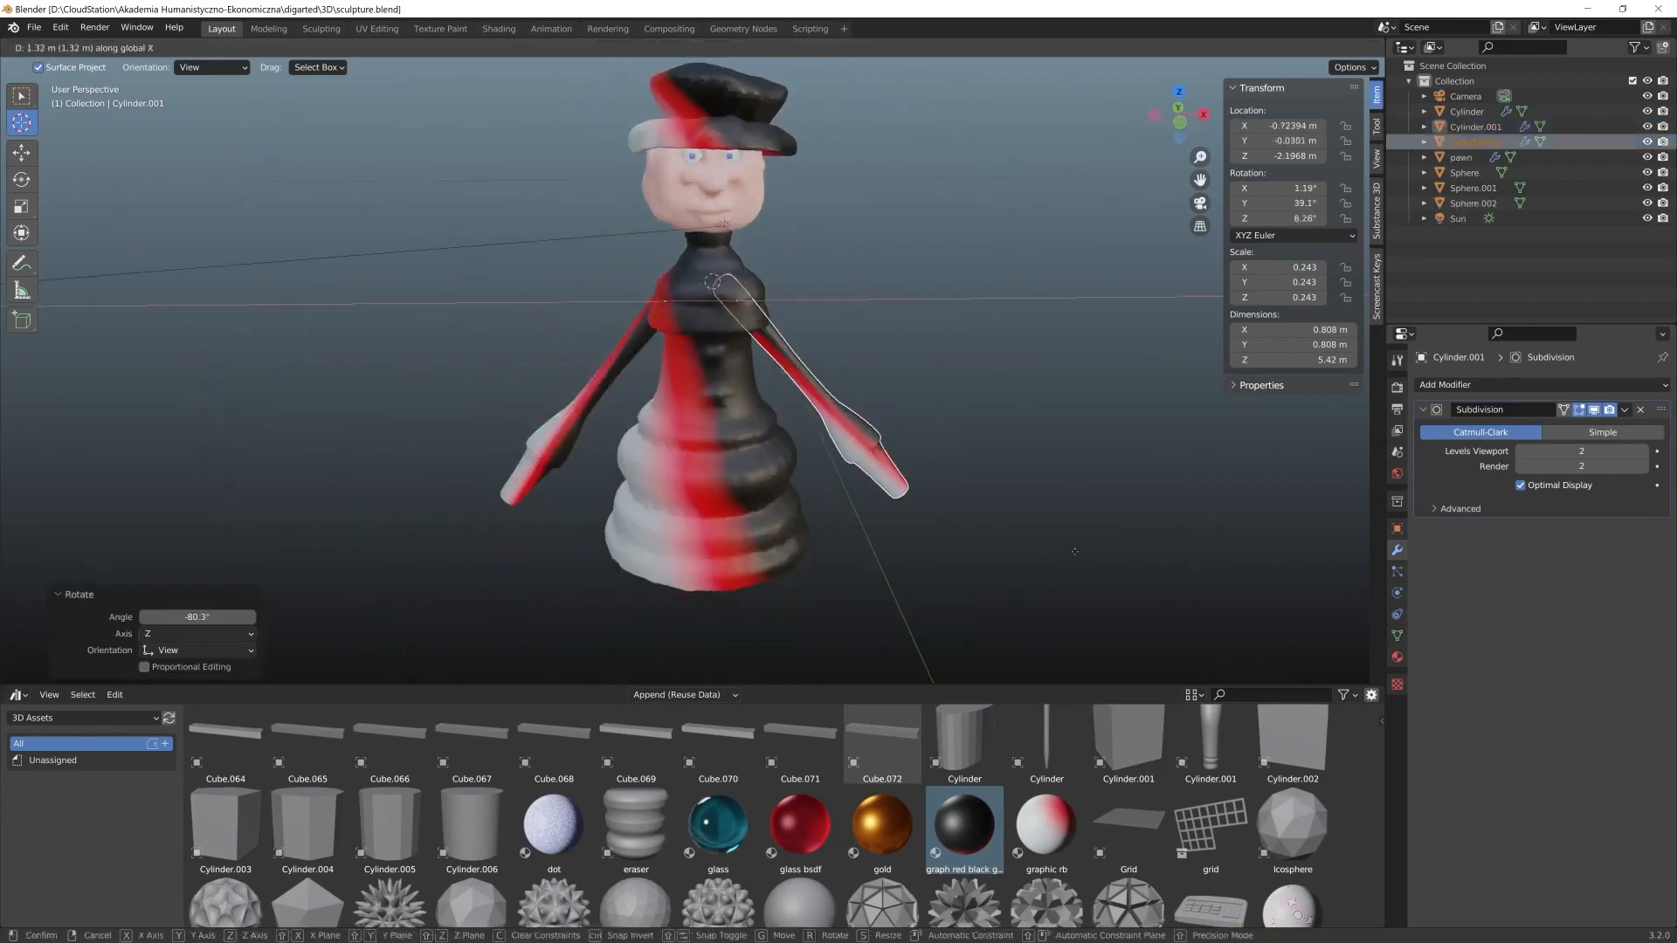
pyautogui.click(1074, 551)
# Scale both arms down to about 0.224 and lower them about 0.43 m along Z
pyautogui.keyDown('shift'); pyautogui.click(603, 371); pyautogui.keyUp('shift')
pyautogui.press('s')
pyautogui.press('Tab')
# Bend the black-side arm's mesh outward by moving its hand end along Y and Z with proportional editing
pyautogui.press('Tab')
pyautogui.moveTo(786, 393); pyautogui.dragTo(926, 454, button='middle')
pyautogui.press('g')
pyautogui.press('z')
pyautogui.moveTo(751, 454); pyautogui.dragTo(663, 412, button='middle')
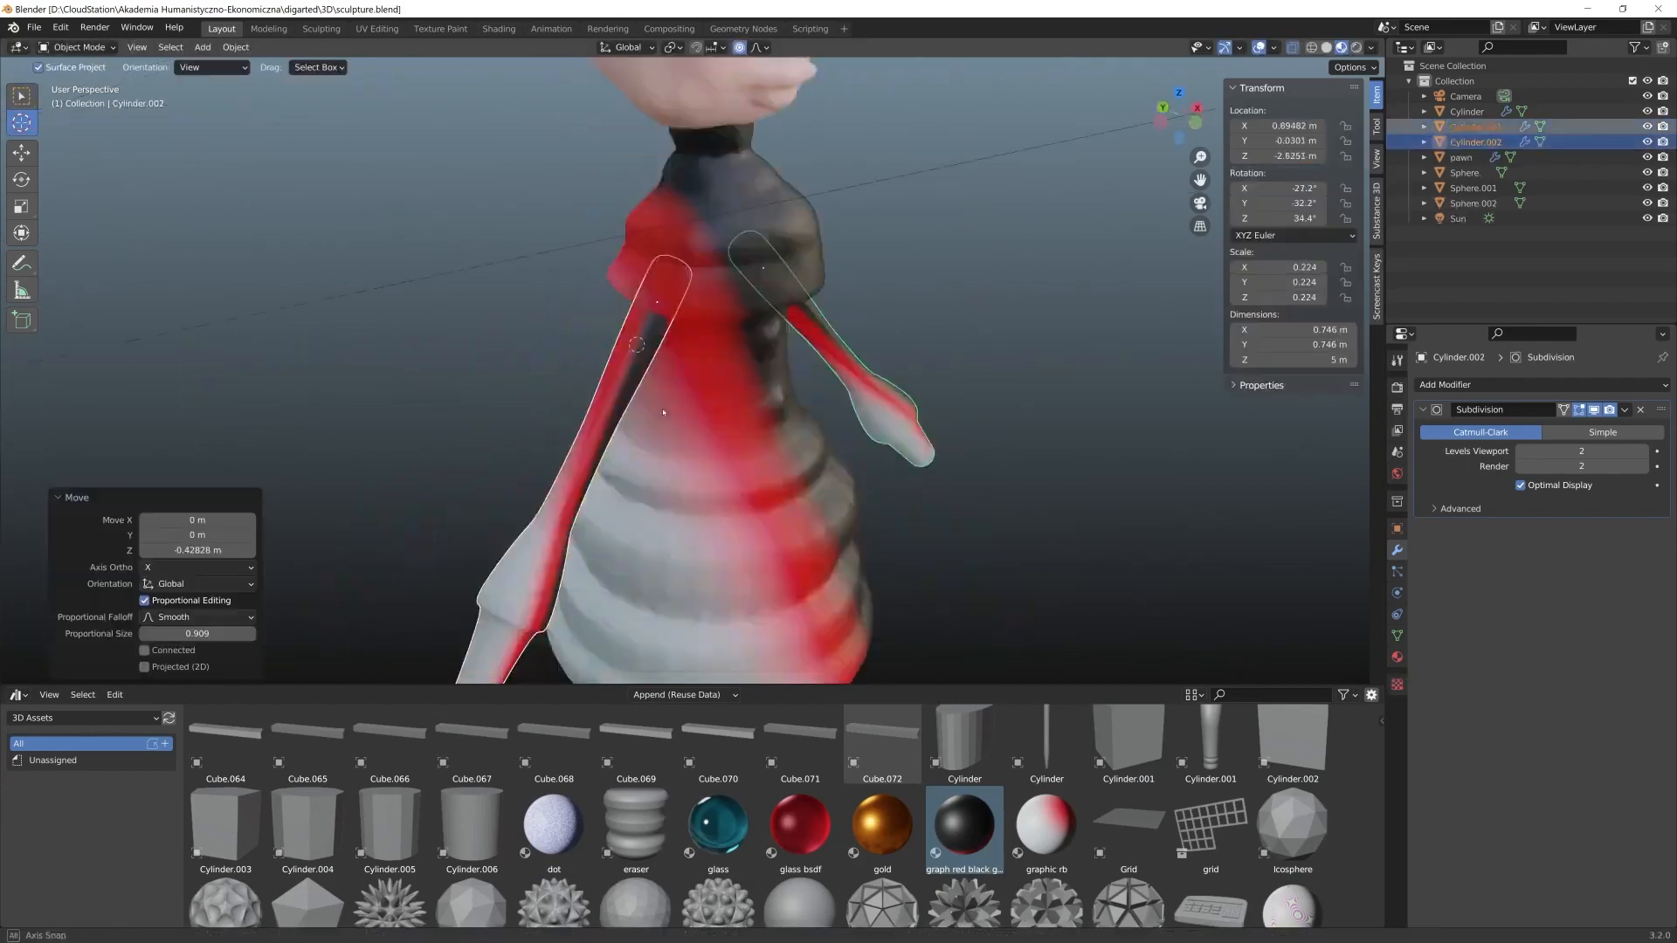
pyautogui.scroll(-4, 663, 412)
pyautogui.press('Tab')
pyautogui.press('g')
pyautogui.press('y')
pyautogui.moveTo(786, 472); pyautogui.dragTo(926, 472, button='middle')
pyautogui.press('g')
pyautogui.press('z')
# Raise and rotate the black-side arm's hand end with proportional editing to bend the elbow, then return to Object Mode
pyautogui.press('Tab')
pyautogui.scroll(3, 873, 524)
pyautogui.moveTo(821, 524); pyautogui.dragTo(962, 546, button='middle')
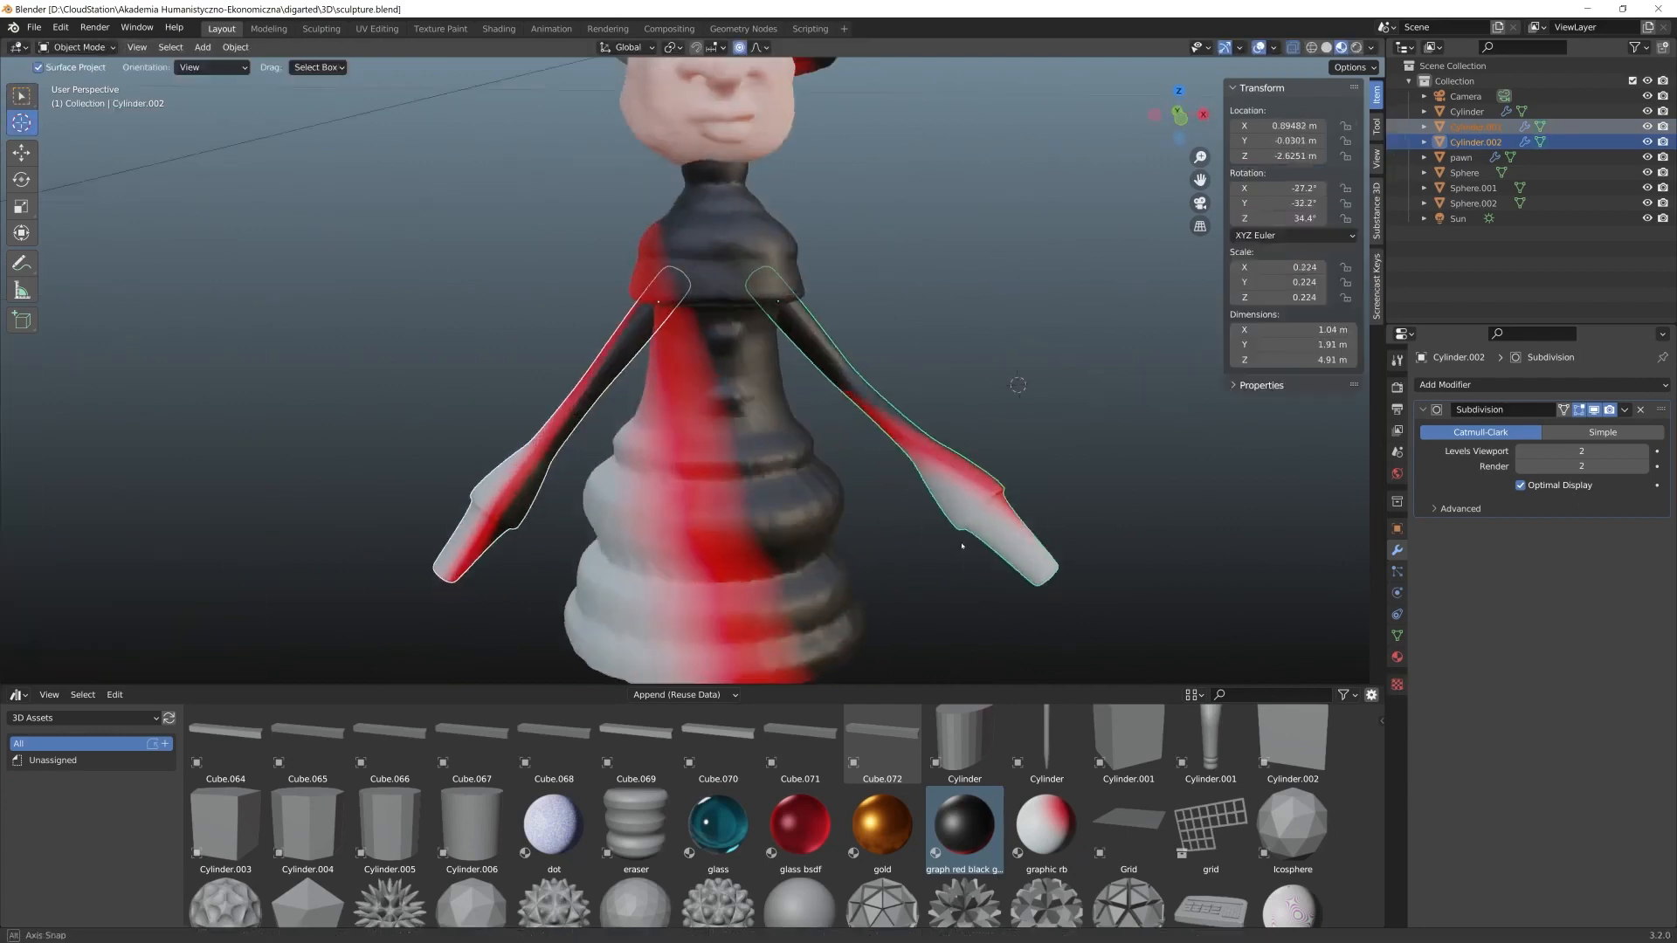
pyautogui.press('Tab')
pyautogui.press('g')
pyautogui.press('y')
pyautogui.press('g')
pyautogui.press('z')
pyautogui.press('r')
pyautogui.moveTo(987, 393); pyautogui.dragTo(988, 546, button='middle')
pyautogui.press('Tab')
pyautogui.scroll(-2, 988, 546)
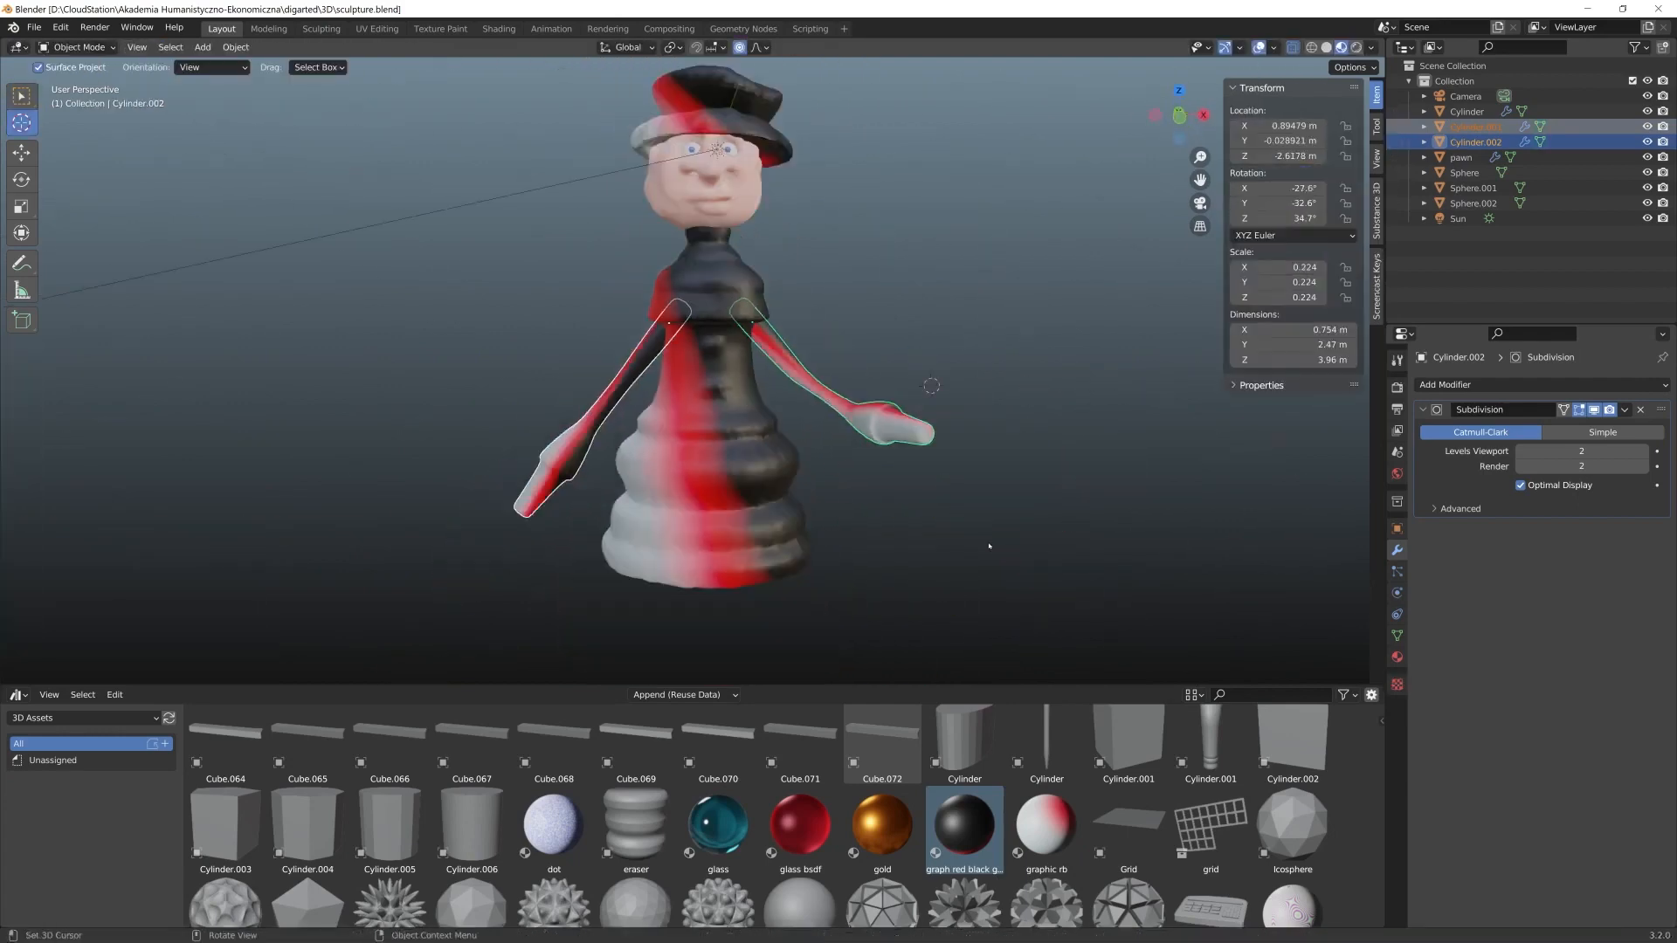
# Open the bent arm in the Sculpting workspace and enable Dyntopo for it
pyautogui.scroll(4, 988, 545)
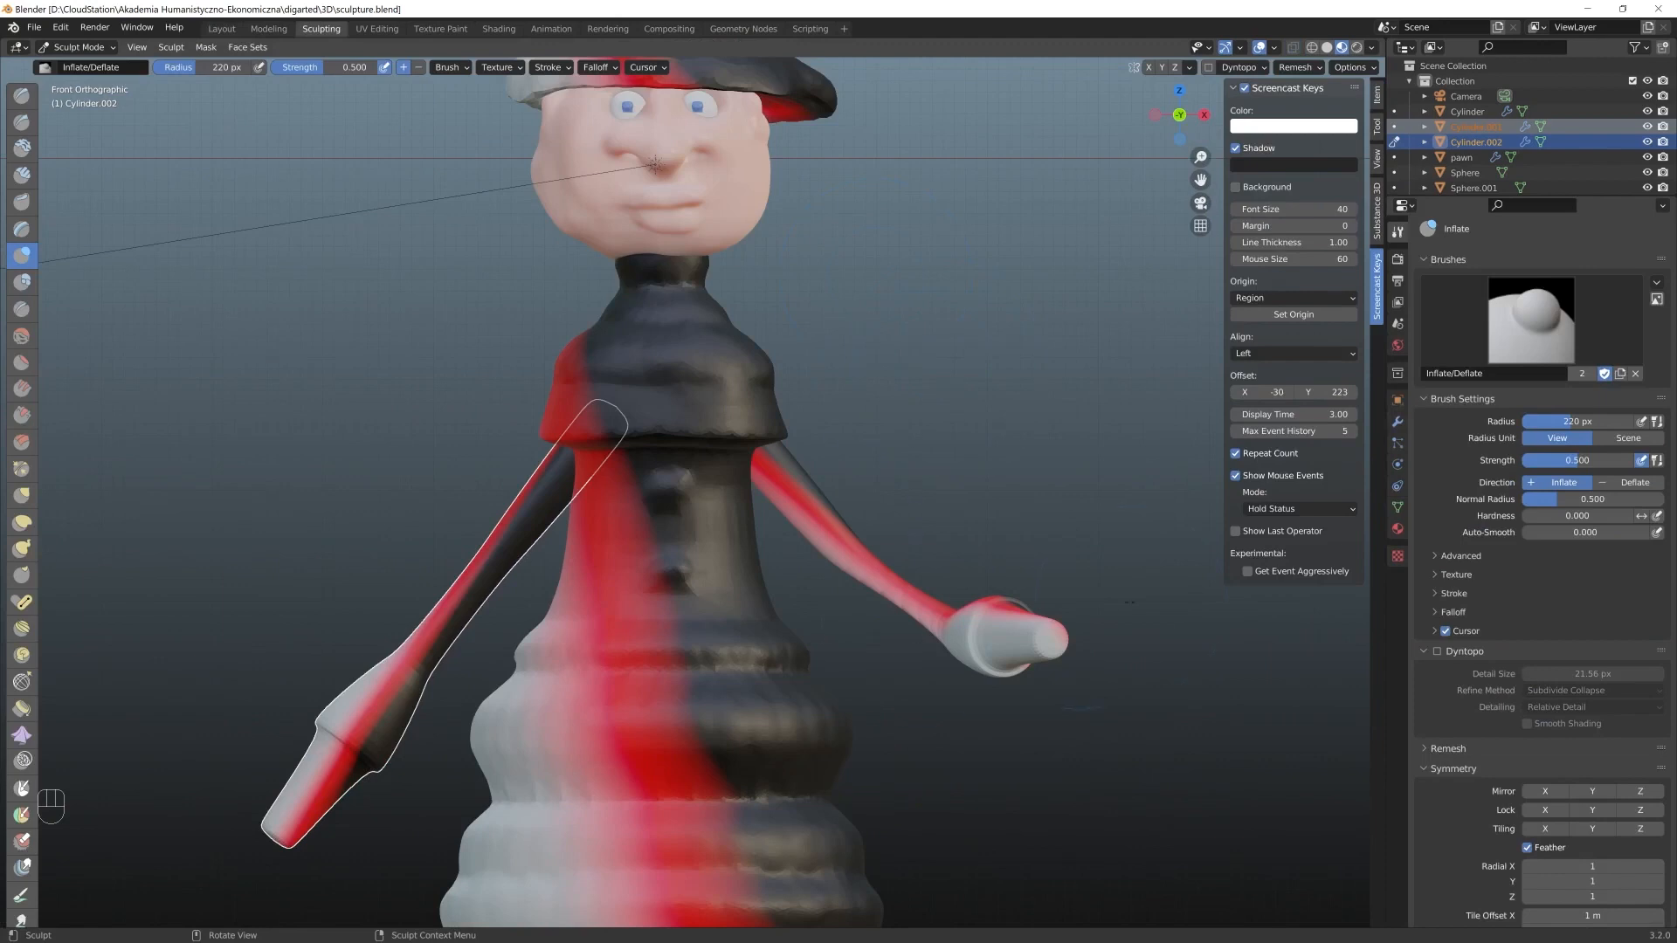
pyautogui.click(1437, 651)
pyautogui.click(1441, 645)
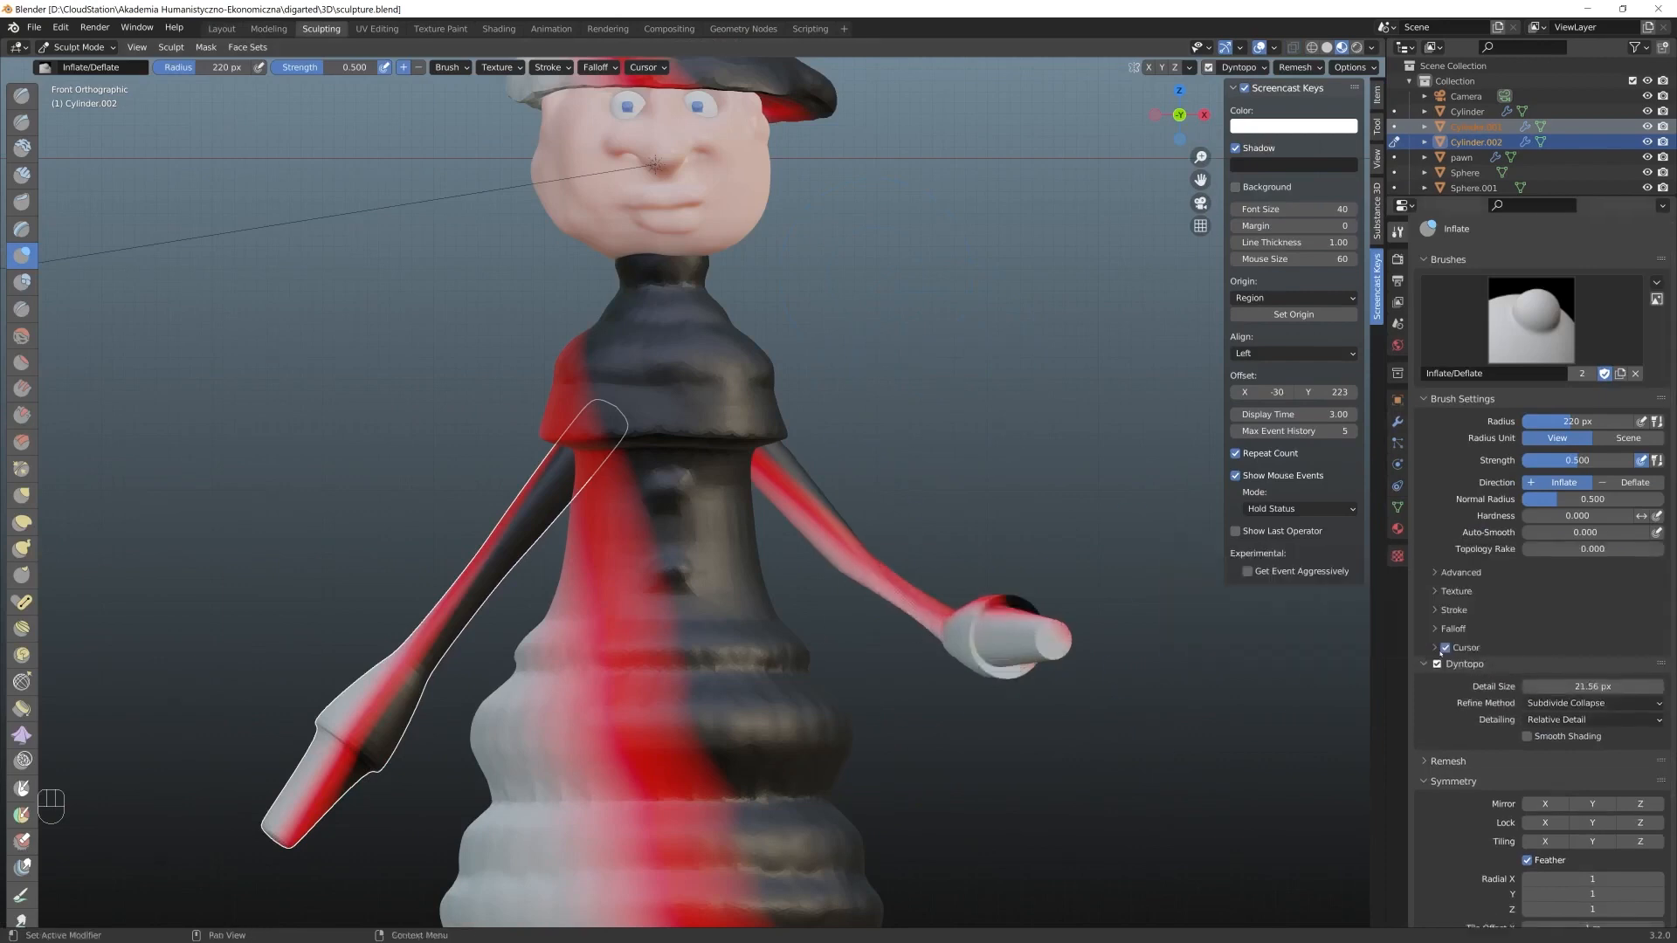
# Toggle the bent arm through Edit Mode, choose the Blob brush and re-enable Dyntopo for sculpting its hand
pyautogui.press('Tab')
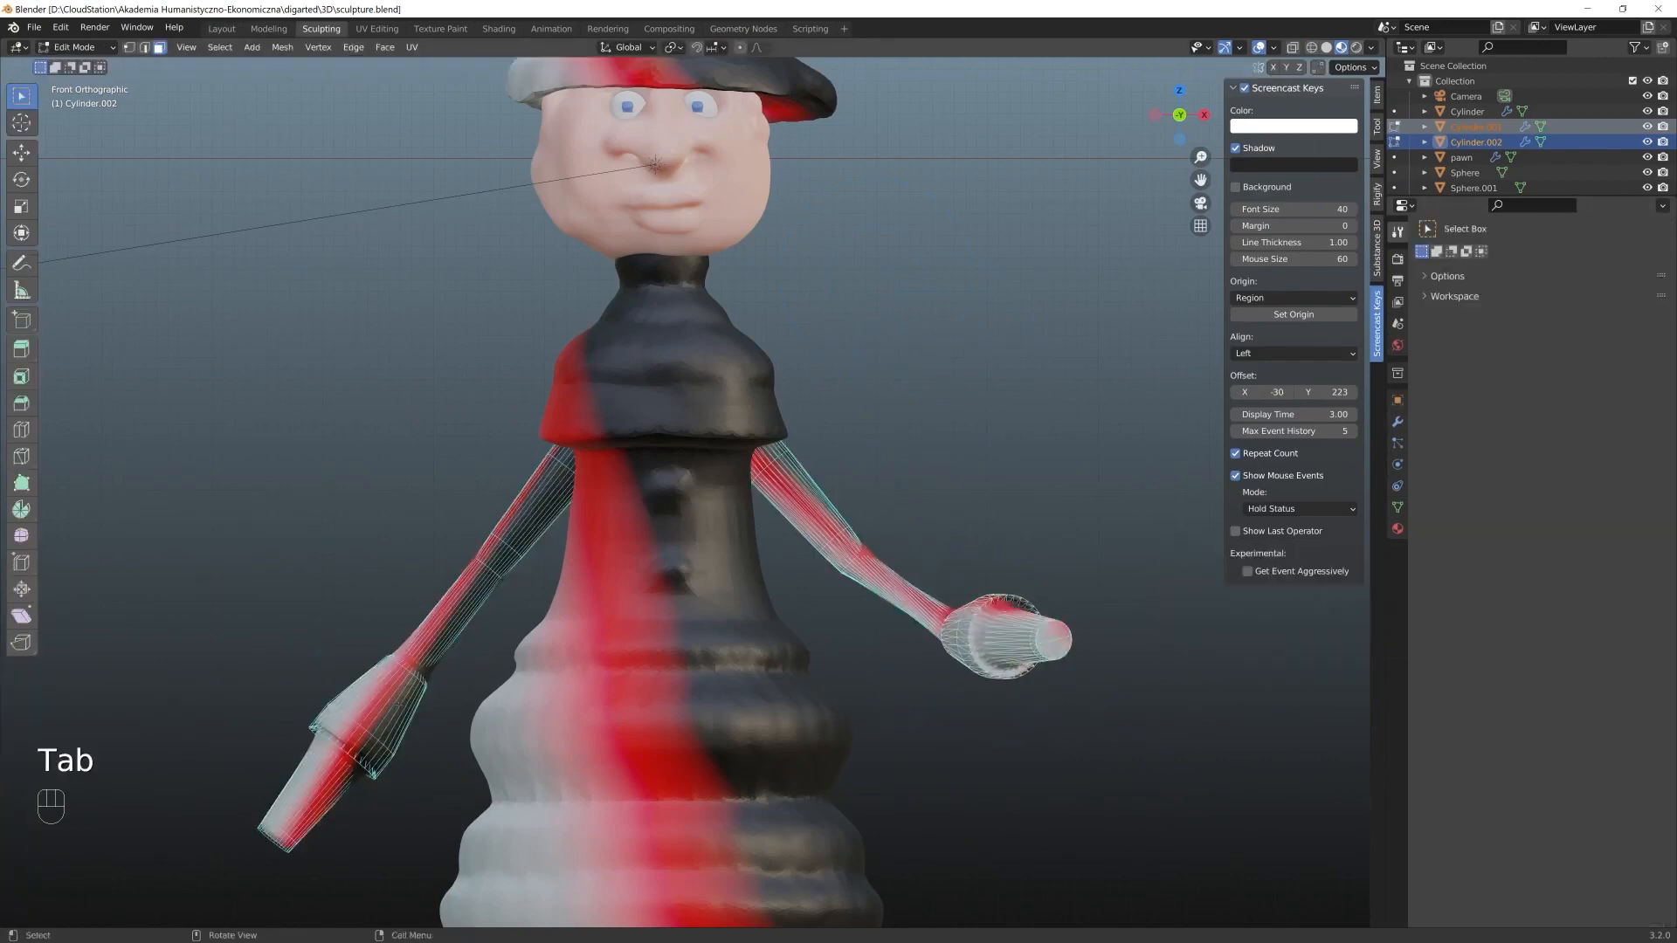
pyautogui.press('Tab')
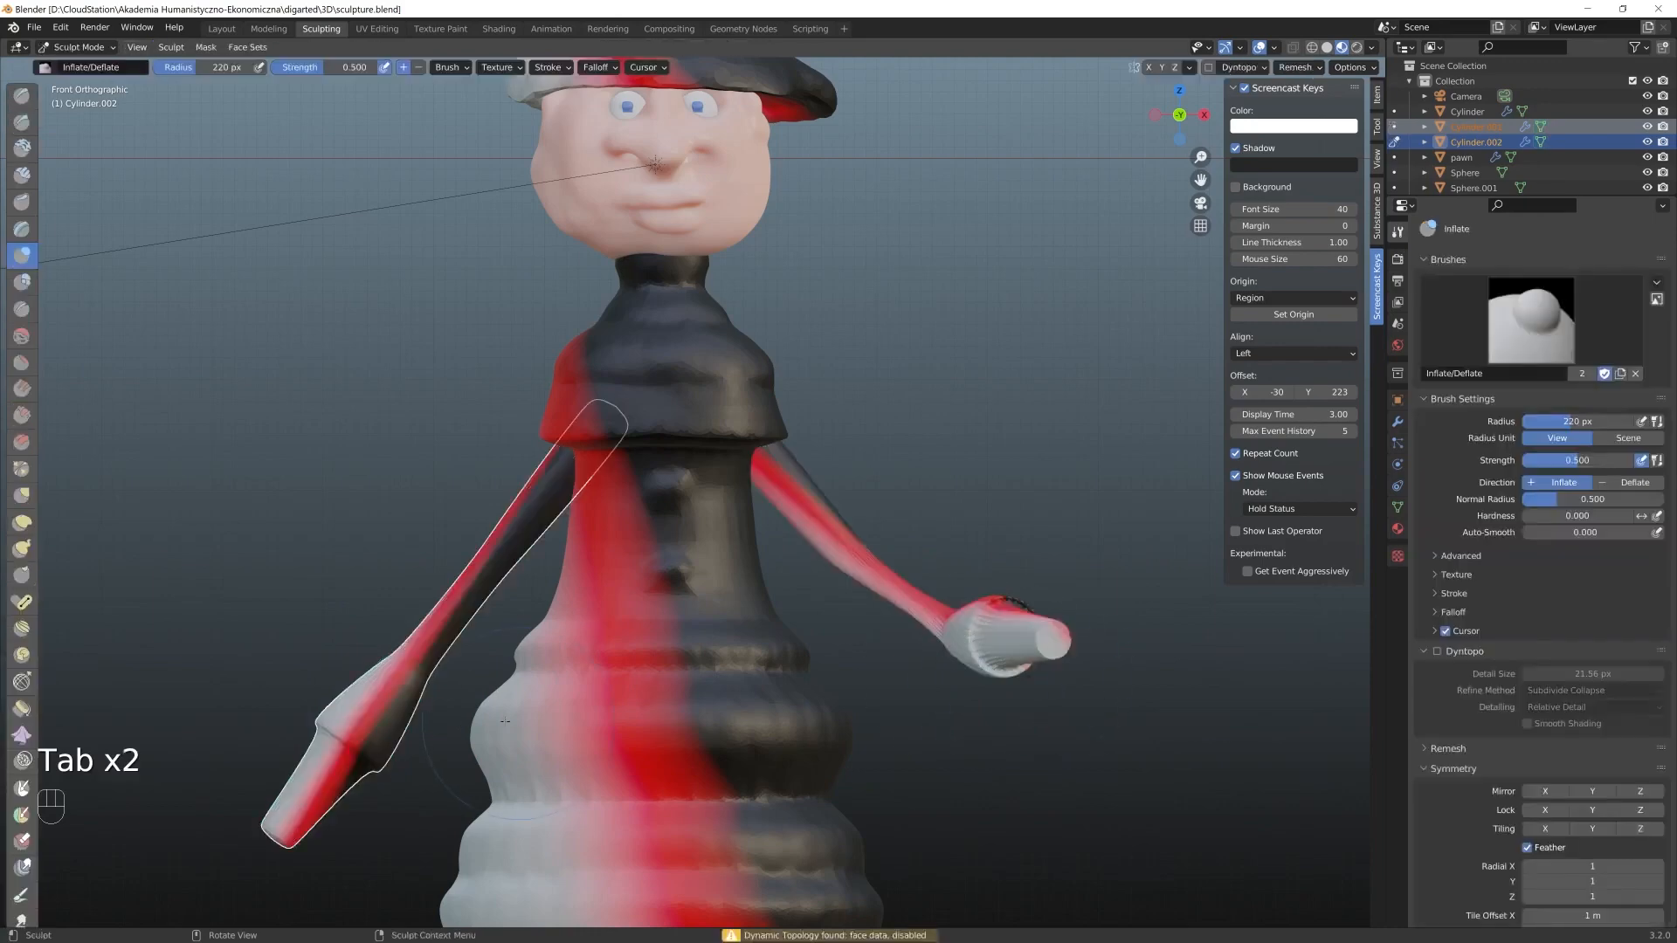
pyautogui.click(22, 281)
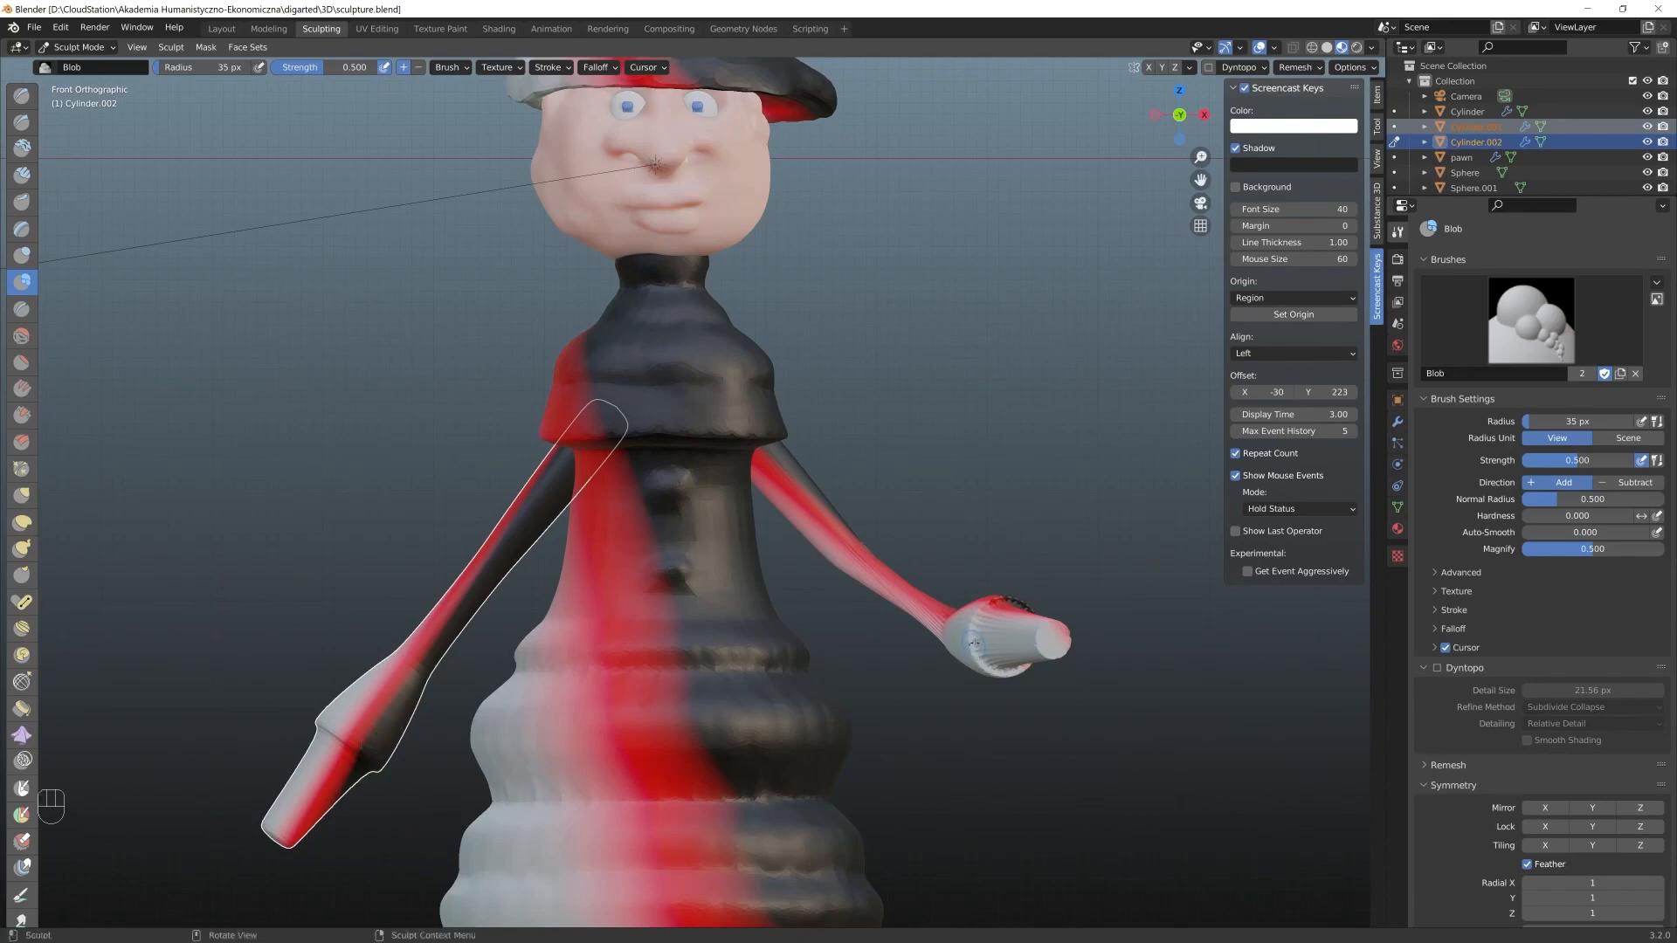
pyautogui.moveTo(655, 163); pyautogui.dragTo(992, 671, button='middle')
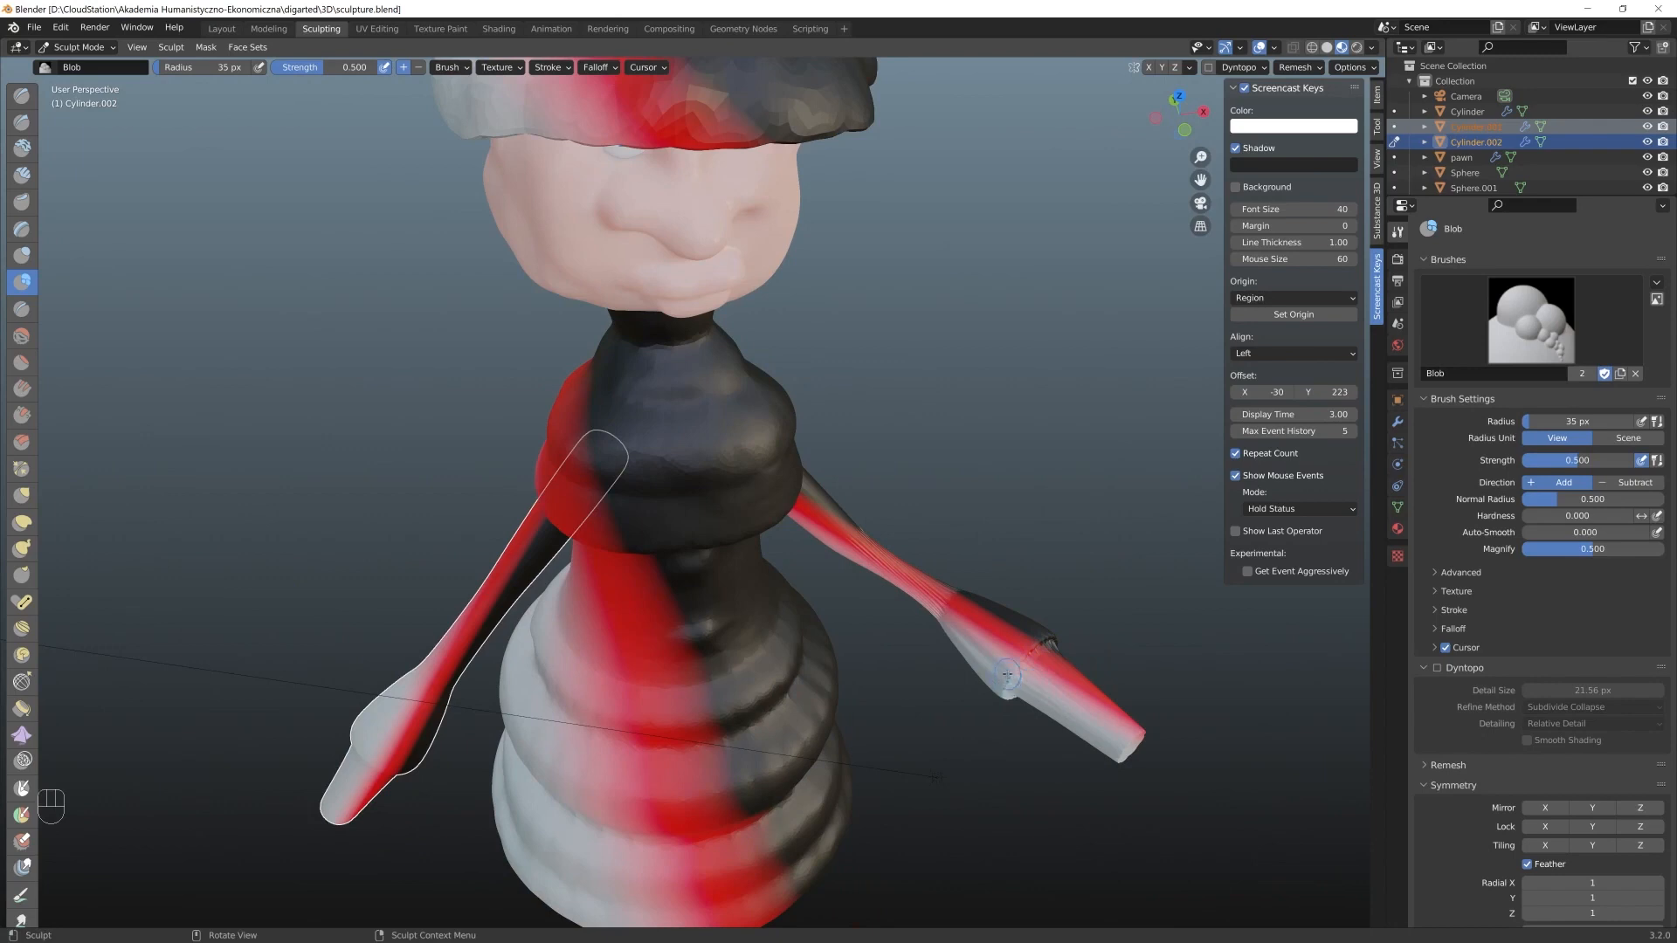
pyautogui.click(1453, 670)
pyautogui.click(1453, 669)
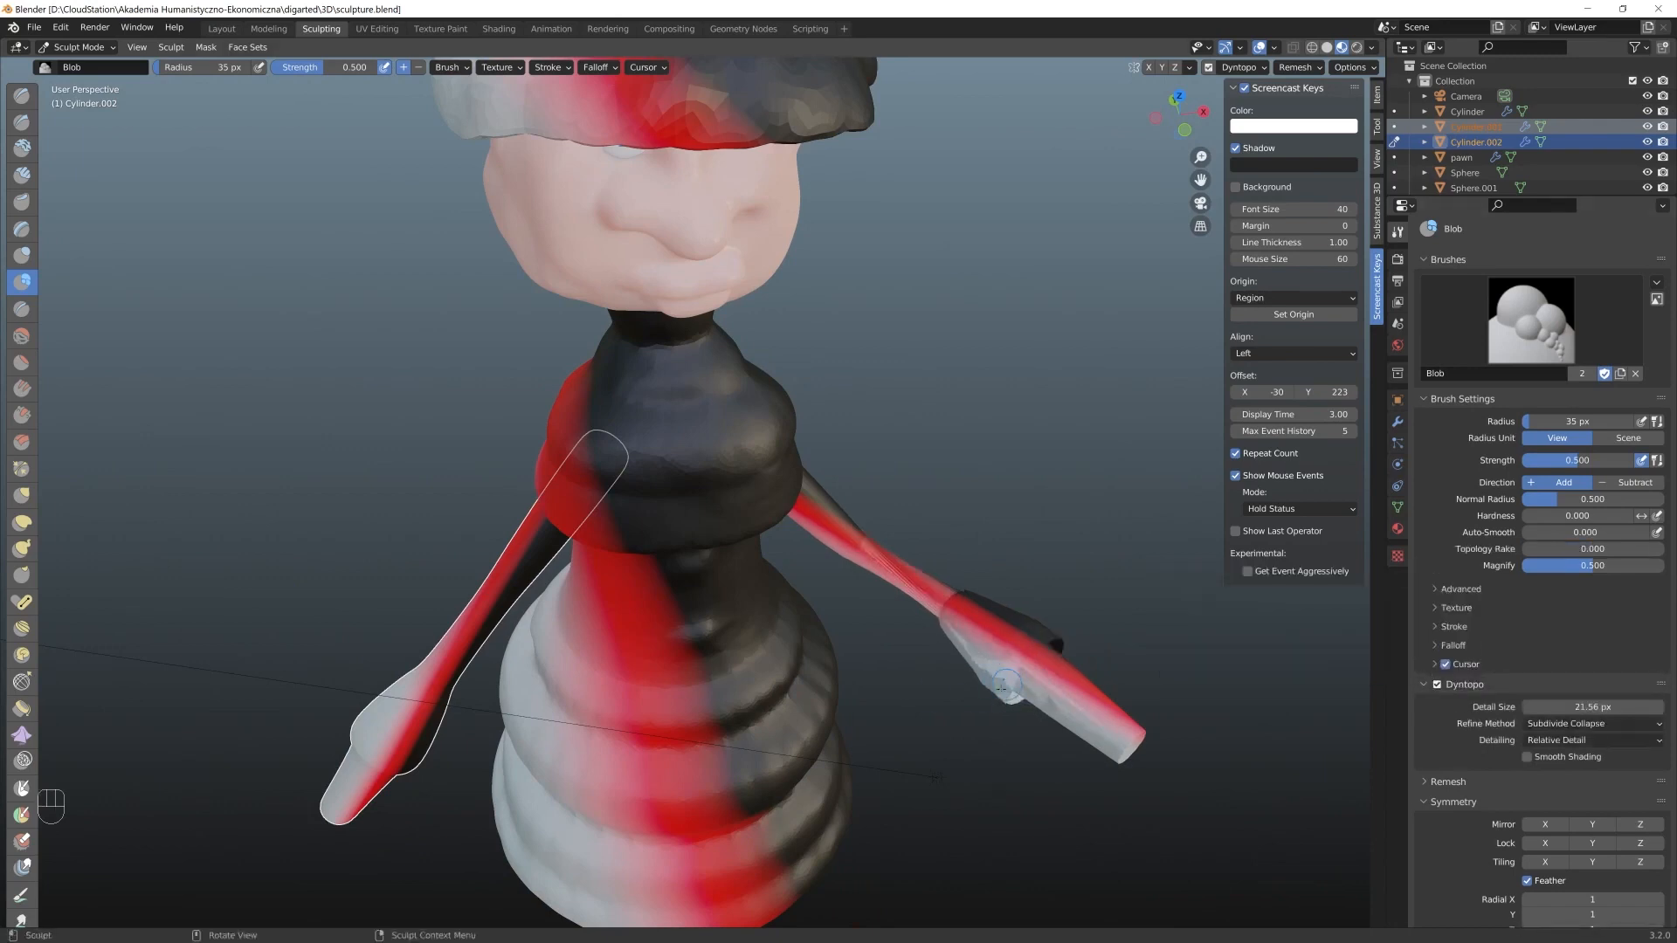
# Swell the lower side of the bent arm's hand with the Inflate/Deflate brush and pull it out with Grab
pyautogui.click(22, 257)
pyautogui.click(994, 706)
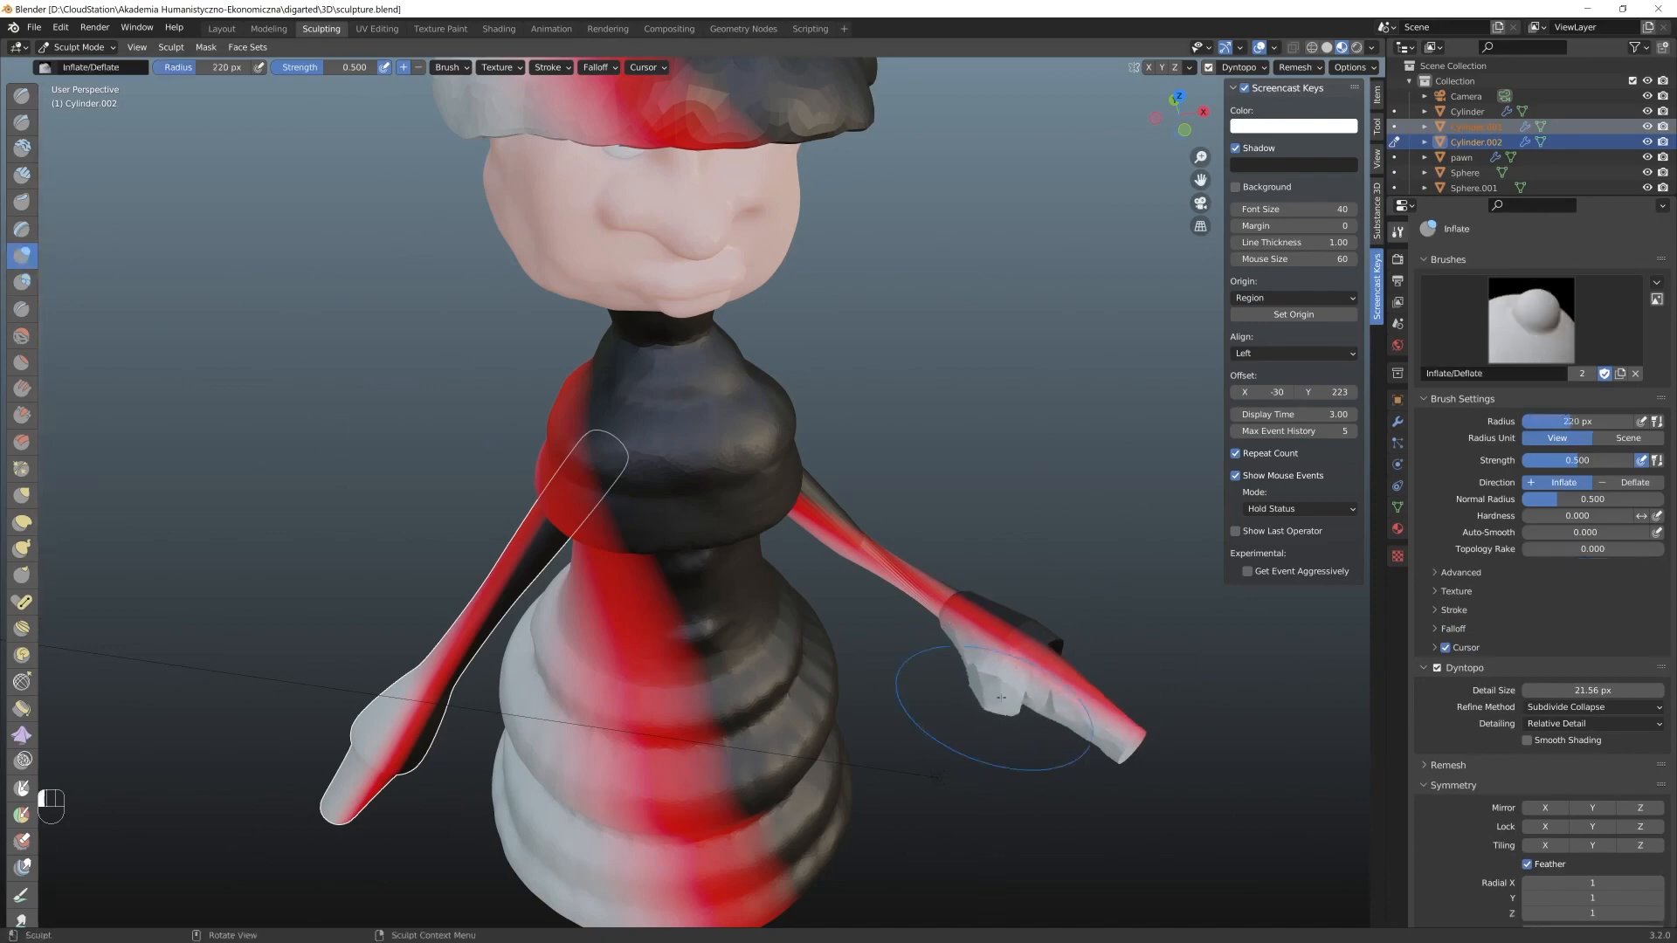
pyautogui.moveTo(995, 704)
pyautogui.mouseDown(button='middle')
pyautogui.moveTo(1052, 681)
pyautogui.moveTo(988, 741)
pyautogui.moveTo(899, 705)
pyautogui.mouseUp(button='middle')
pyautogui.press('g')
pyautogui.scroll(-2, 987, 741)
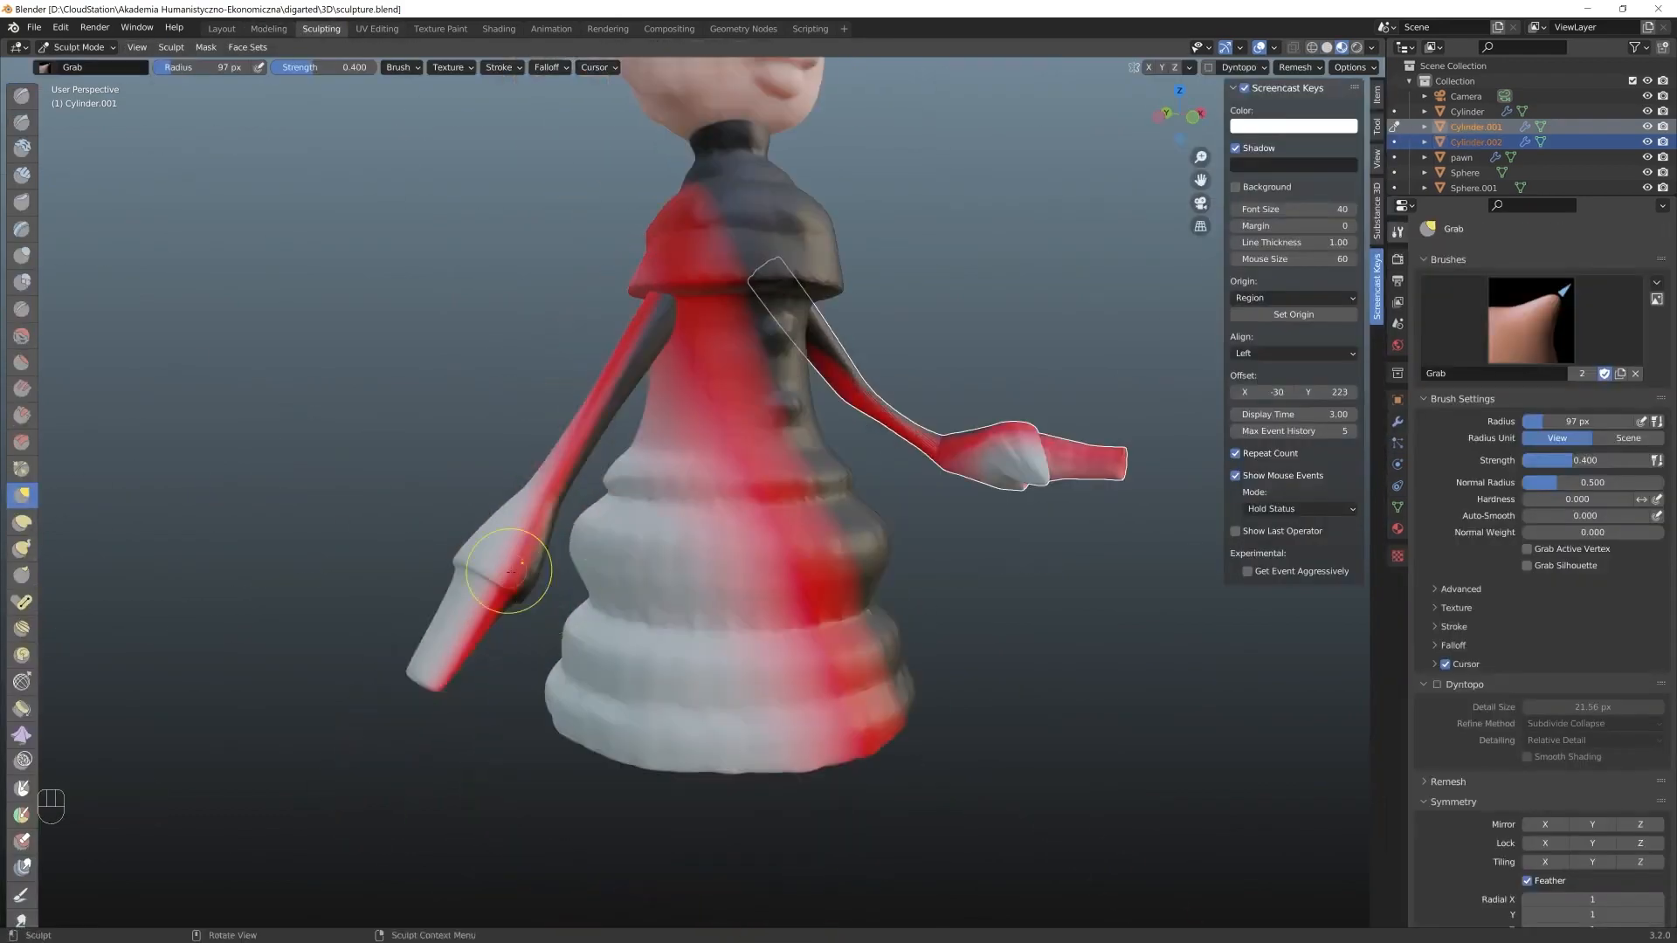
# Pull a pointed flap out of the white-side arm's hand in Edit Mode and save the file
pyautogui.moveTo(510, 572); pyautogui.dragTo(542, 631)
pyautogui.scroll(-3, 558, 612)
pyautogui.moveTo(559, 611); pyautogui.dragTo(852, 685, button='middle')
pyautogui.scroll(3, 629, 628)
pyautogui.press('Tab')
pyautogui.press('Tab')
pyautogui.hotkey('ctrl', 's')
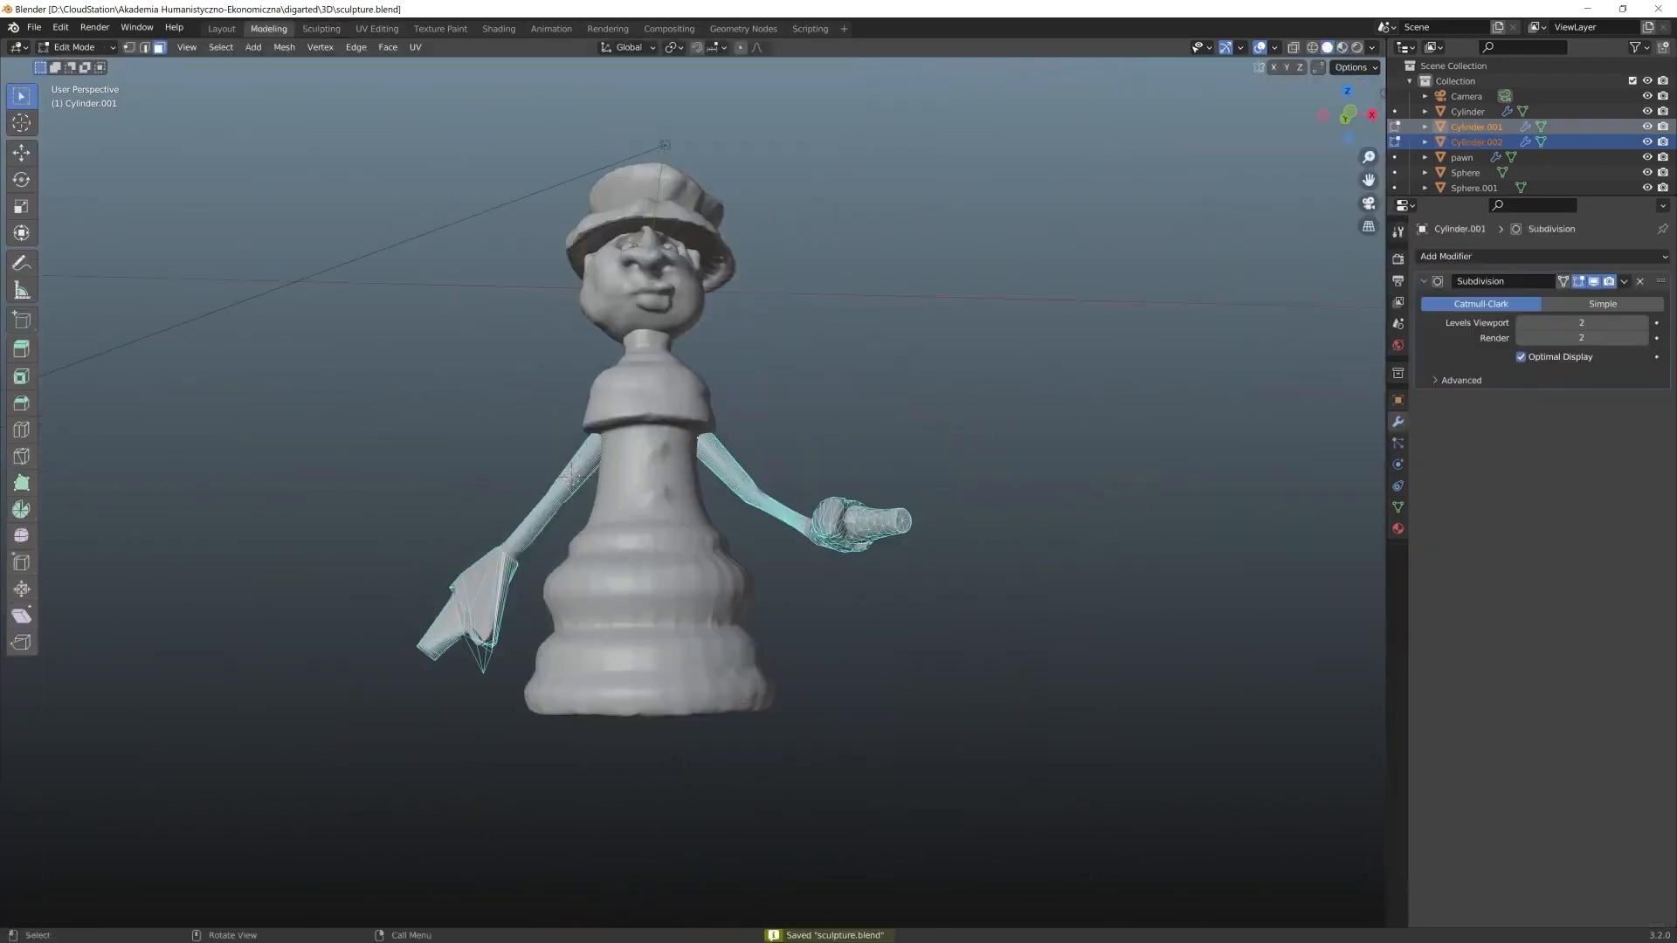
# Add a UV sphere and move it down along Z to just below the pawn body's base
pyautogui.hotkey('shift', 'a')
pyautogui.click(577, 799)
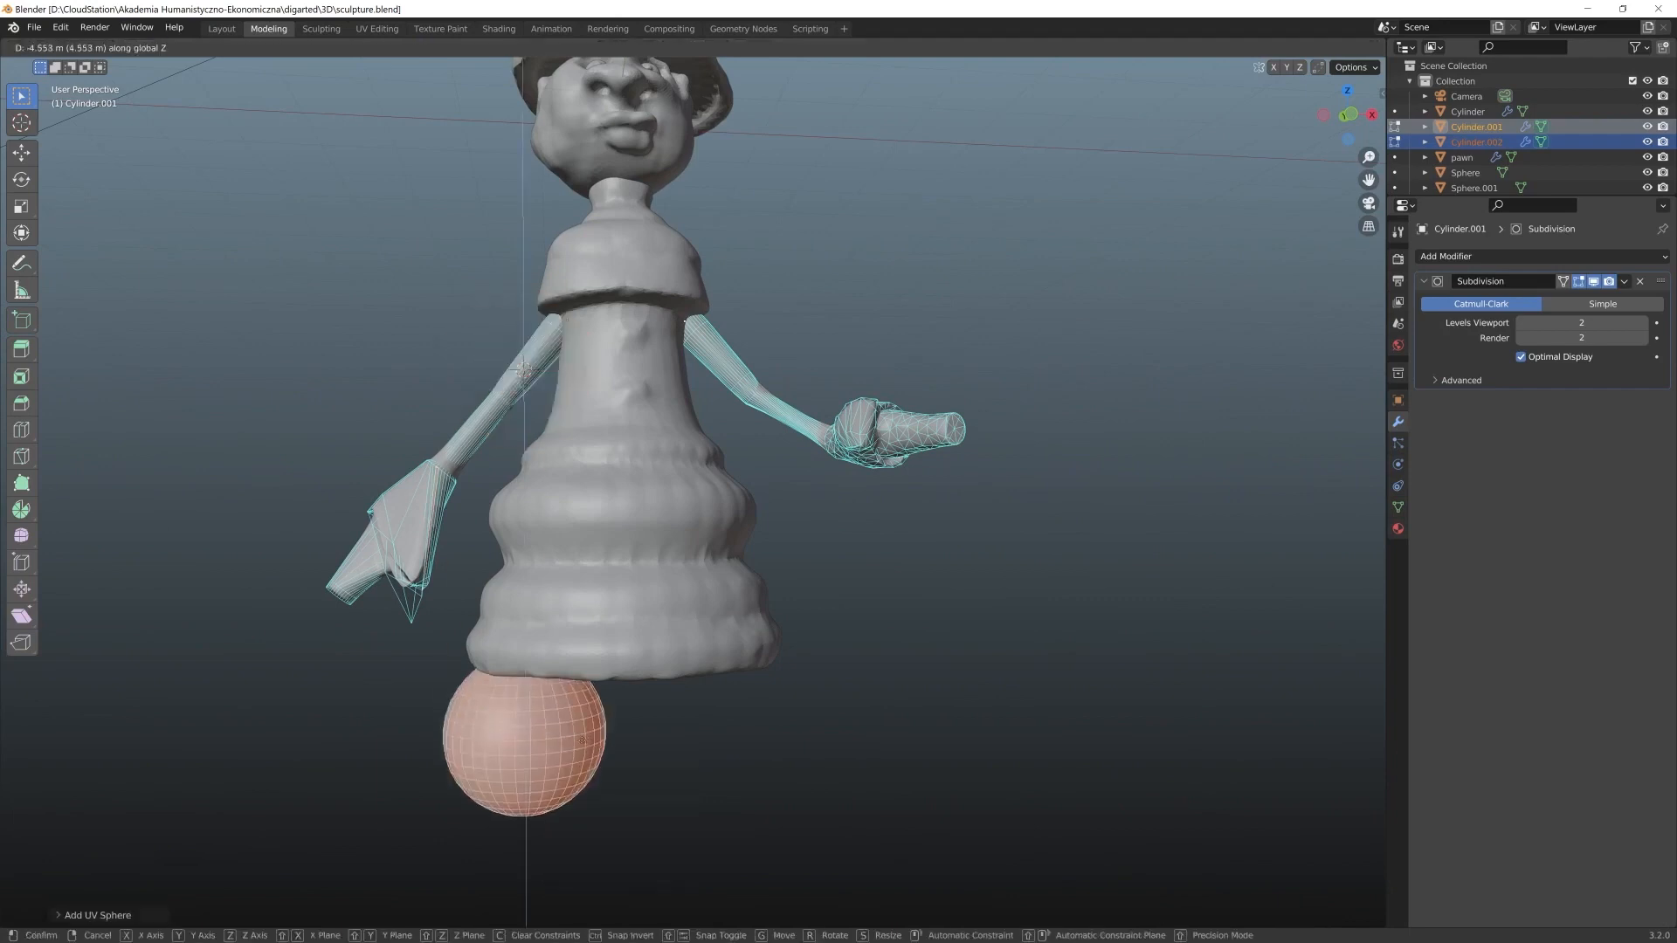
pyautogui.scroll(2, 632, 748)
pyautogui.press('g')
pyautogui.click(633, 748)
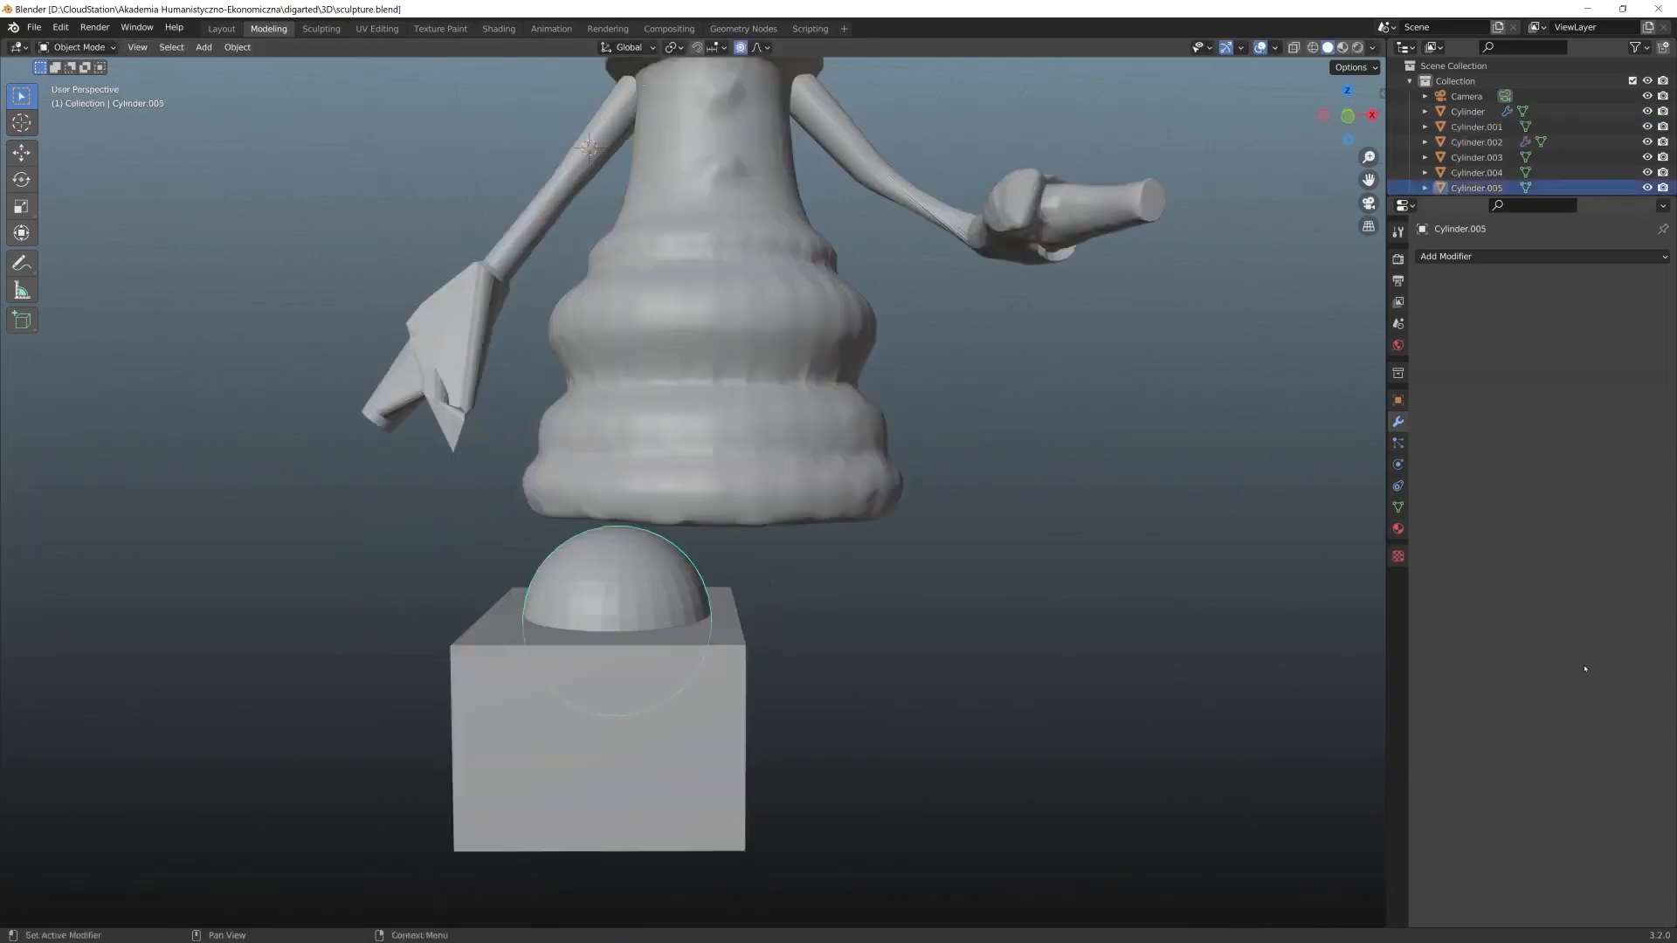
# Cut off the sphere's lower half with an applied Boolean Difference using the cube as operand, and delete the cube
pyautogui.click(1495, 257)
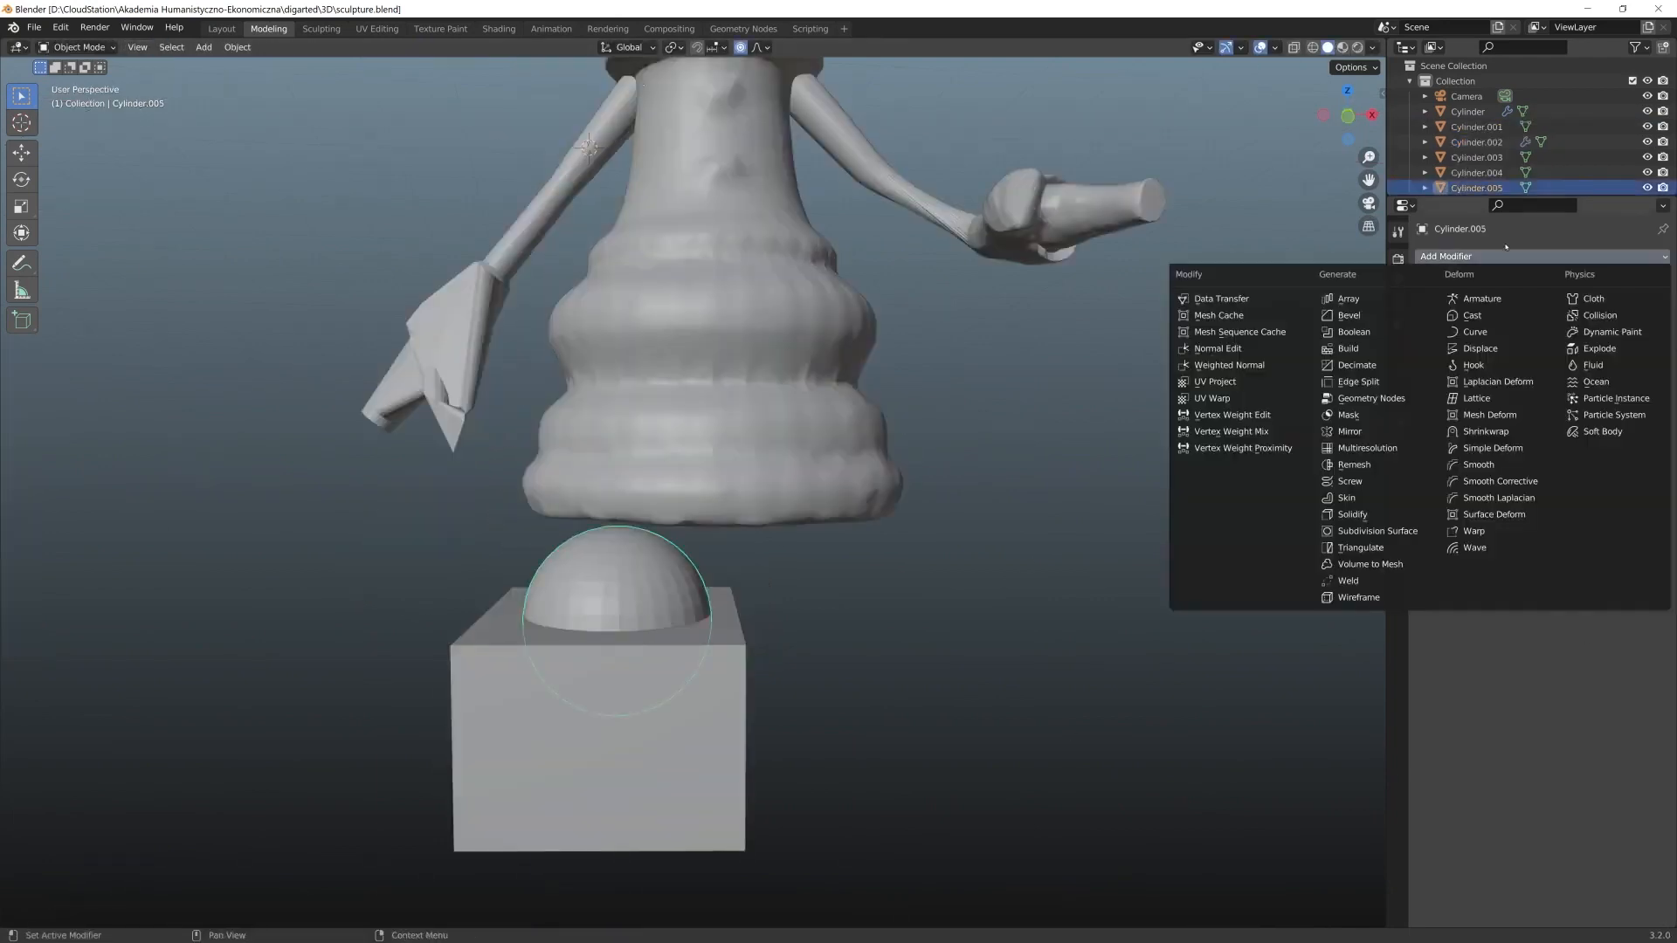
pyautogui.click(1349, 332)
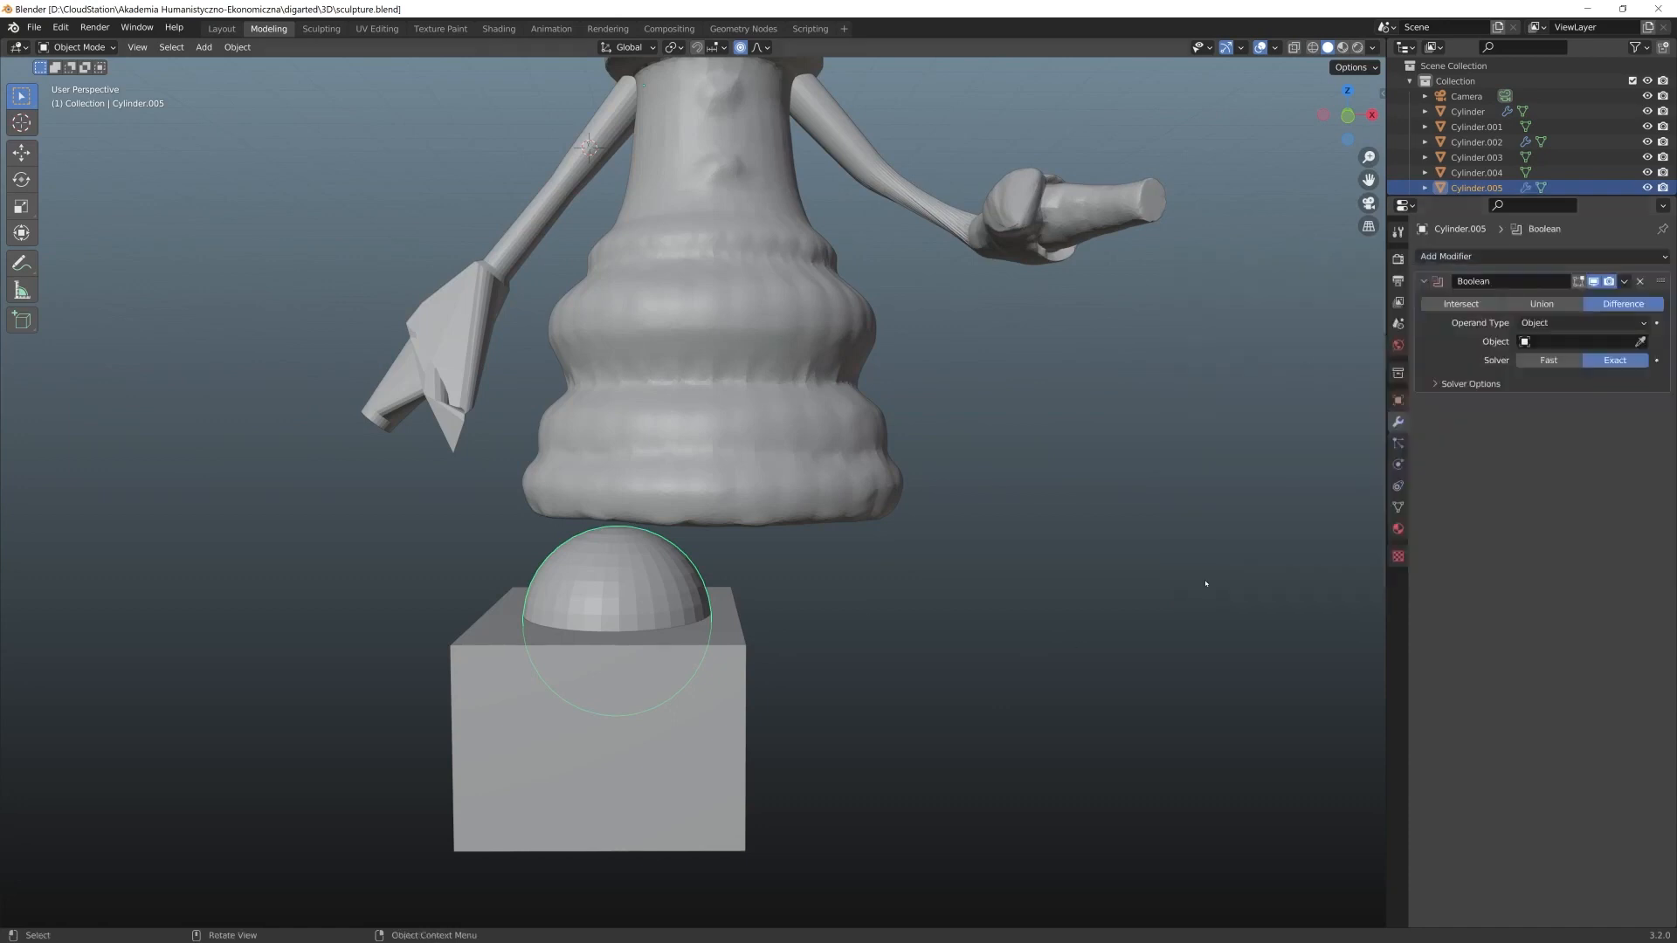
pyautogui.click(1639, 342)
pyautogui.click(596, 790)
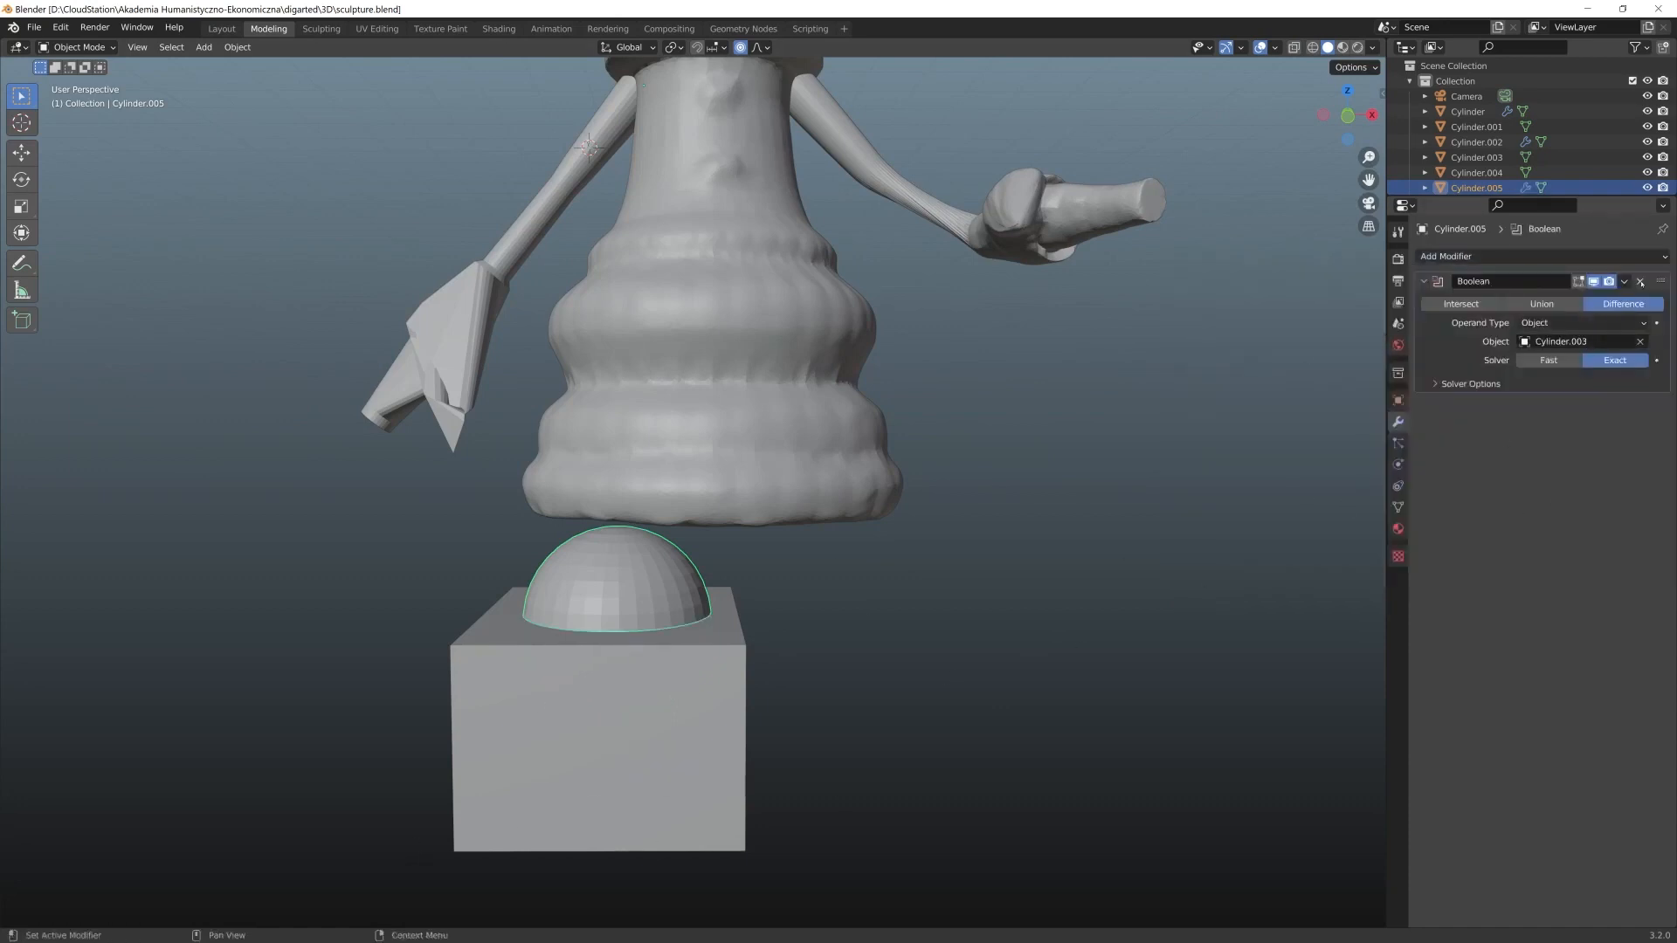
pyautogui.click(1623, 281)
pyautogui.click(1595, 298)
pyautogui.click(773, 825)
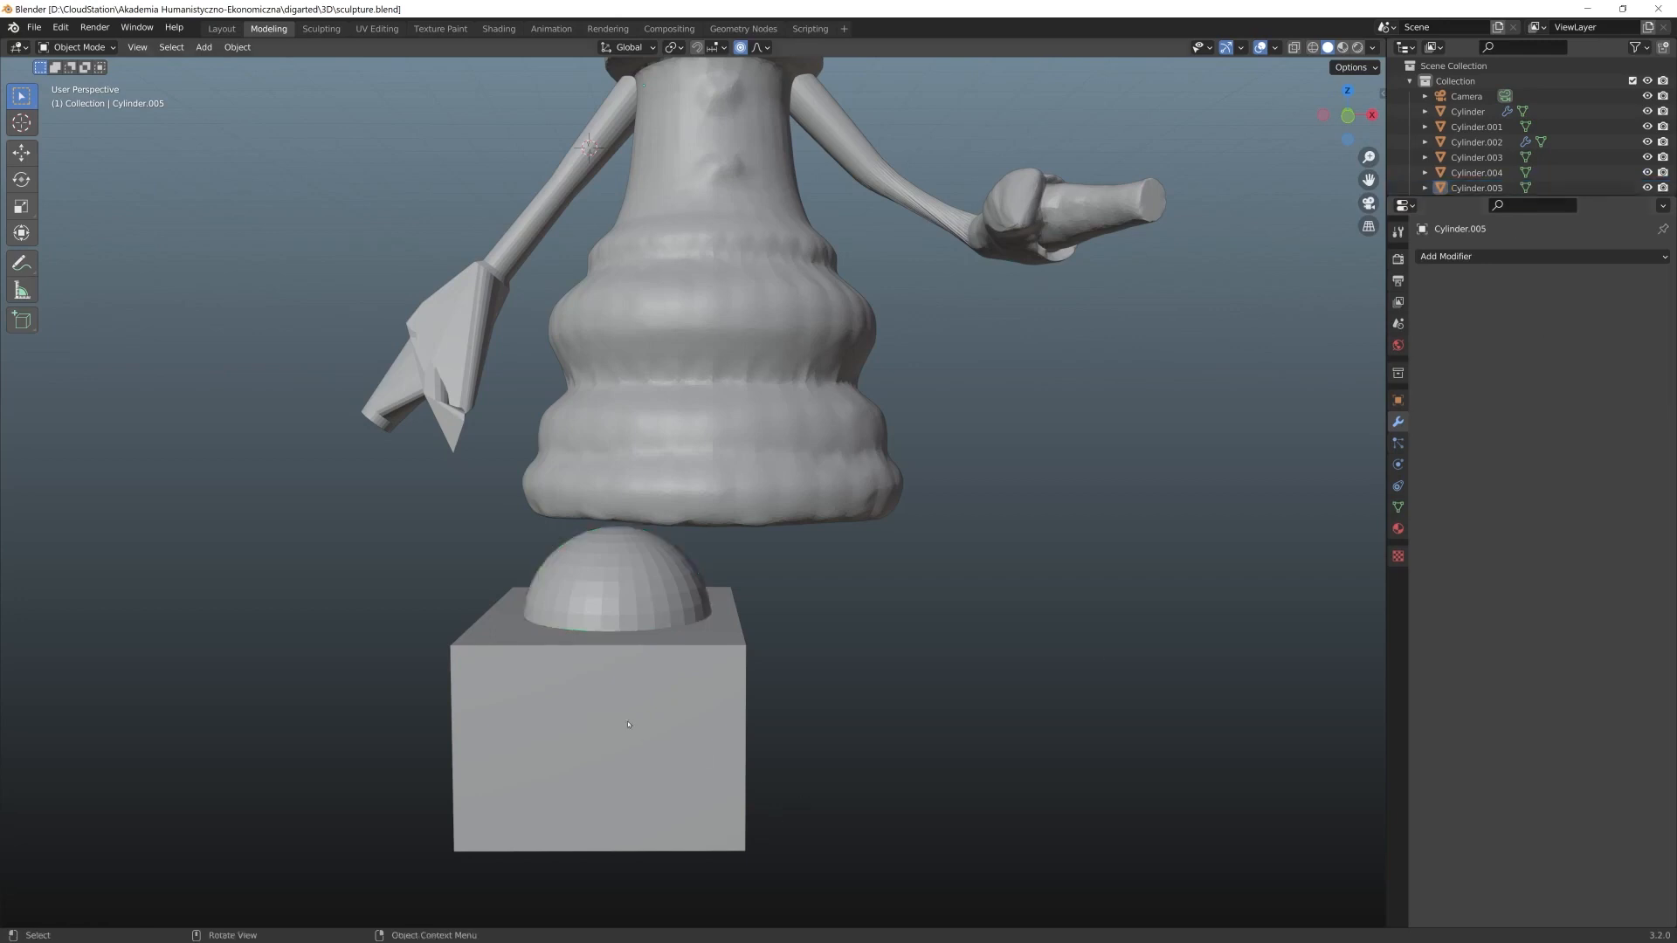
pyautogui.click(671, 830)
pyautogui.press('Delete')
pyautogui.moveTo(647, 816); pyautogui.dragTo(703, 719, button='middle')
# Extrude the hemisphere's flat bottom face downward in Edit Mode to form a sole rim, and return to Object Mode
pyautogui.click(631, 603)
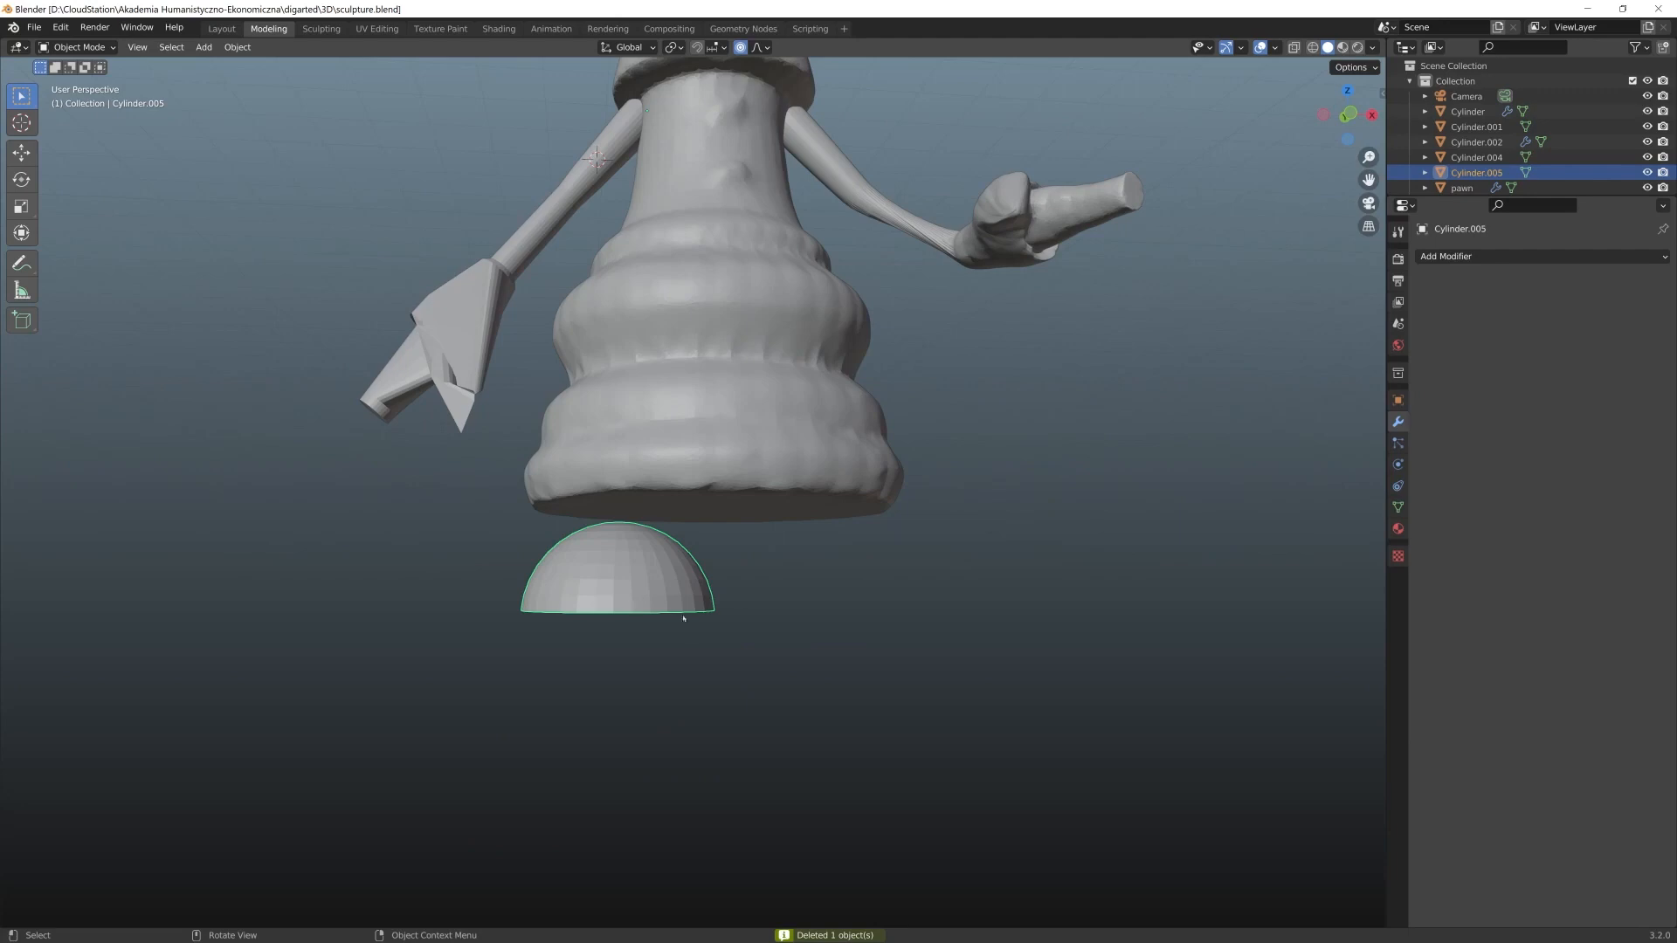
pyautogui.moveTo(683, 618); pyautogui.dragTo(693, 605, button='middle')
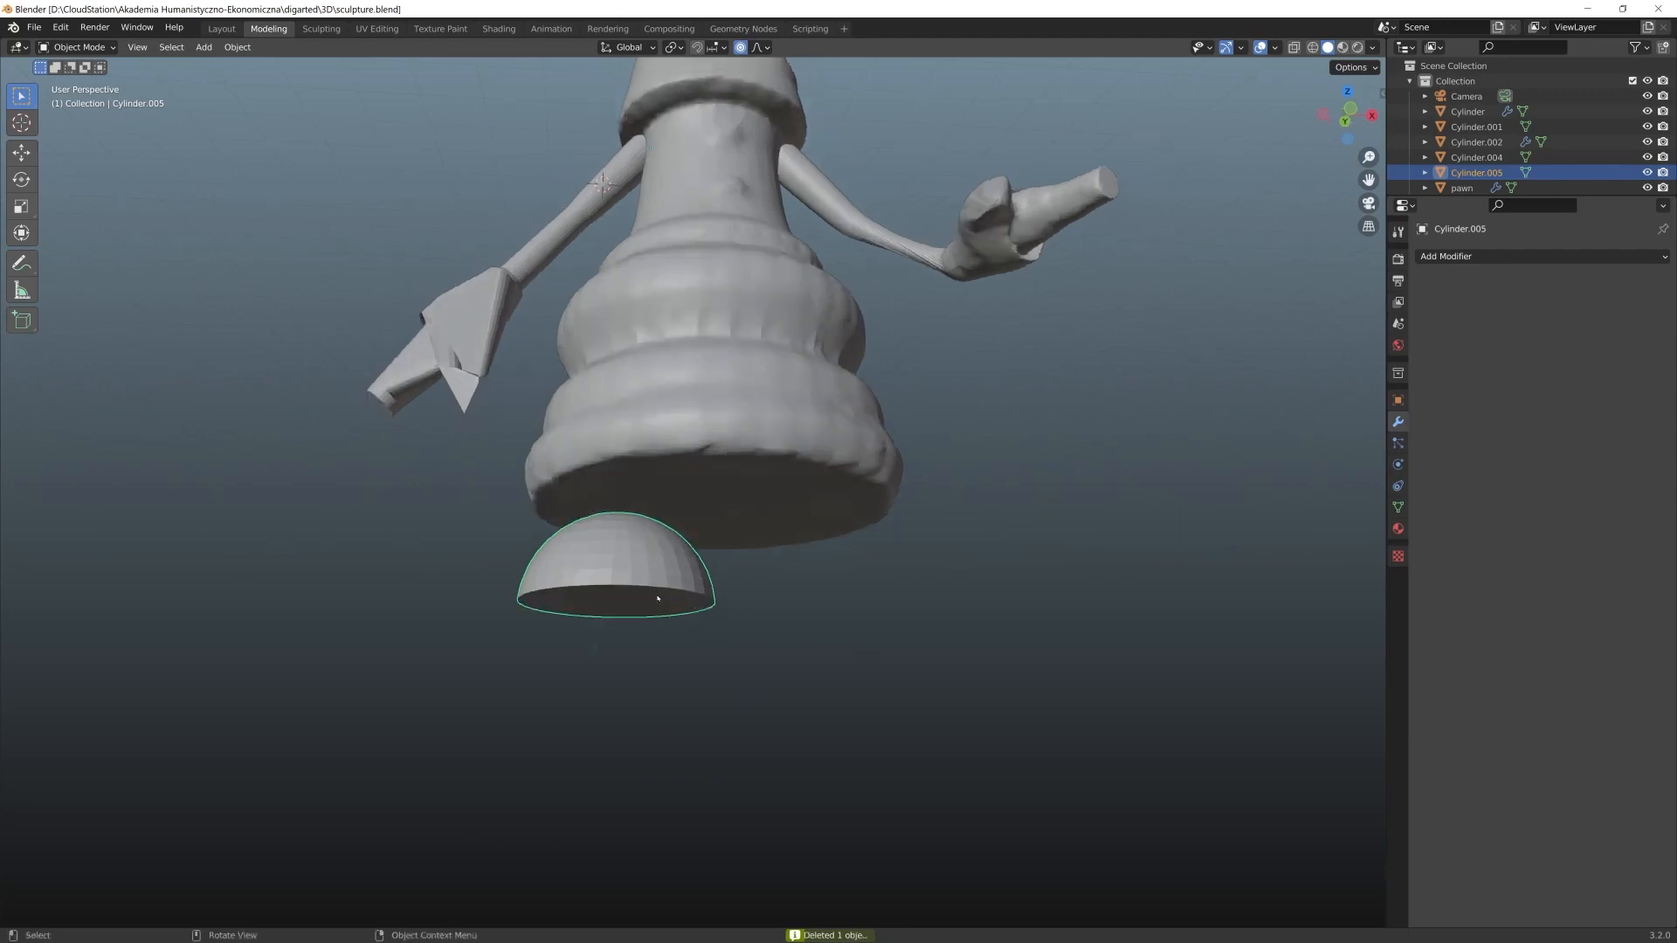
pyautogui.press('Tab')
pyautogui.click(657, 598)
pyautogui.press('e')
pyautogui.click(659, 616)
pyautogui.moveTo(664, 611); pyautogui.dragTo(664, 647, button='middle')
pyautogui.scroll(3, 664, 646)
pyautogui.press('Tab')
# Add a cylinder, scale it down and move it along Z as a leg between the hemisphere foot and the body
pyautogui.hotkey('shift', 'a')
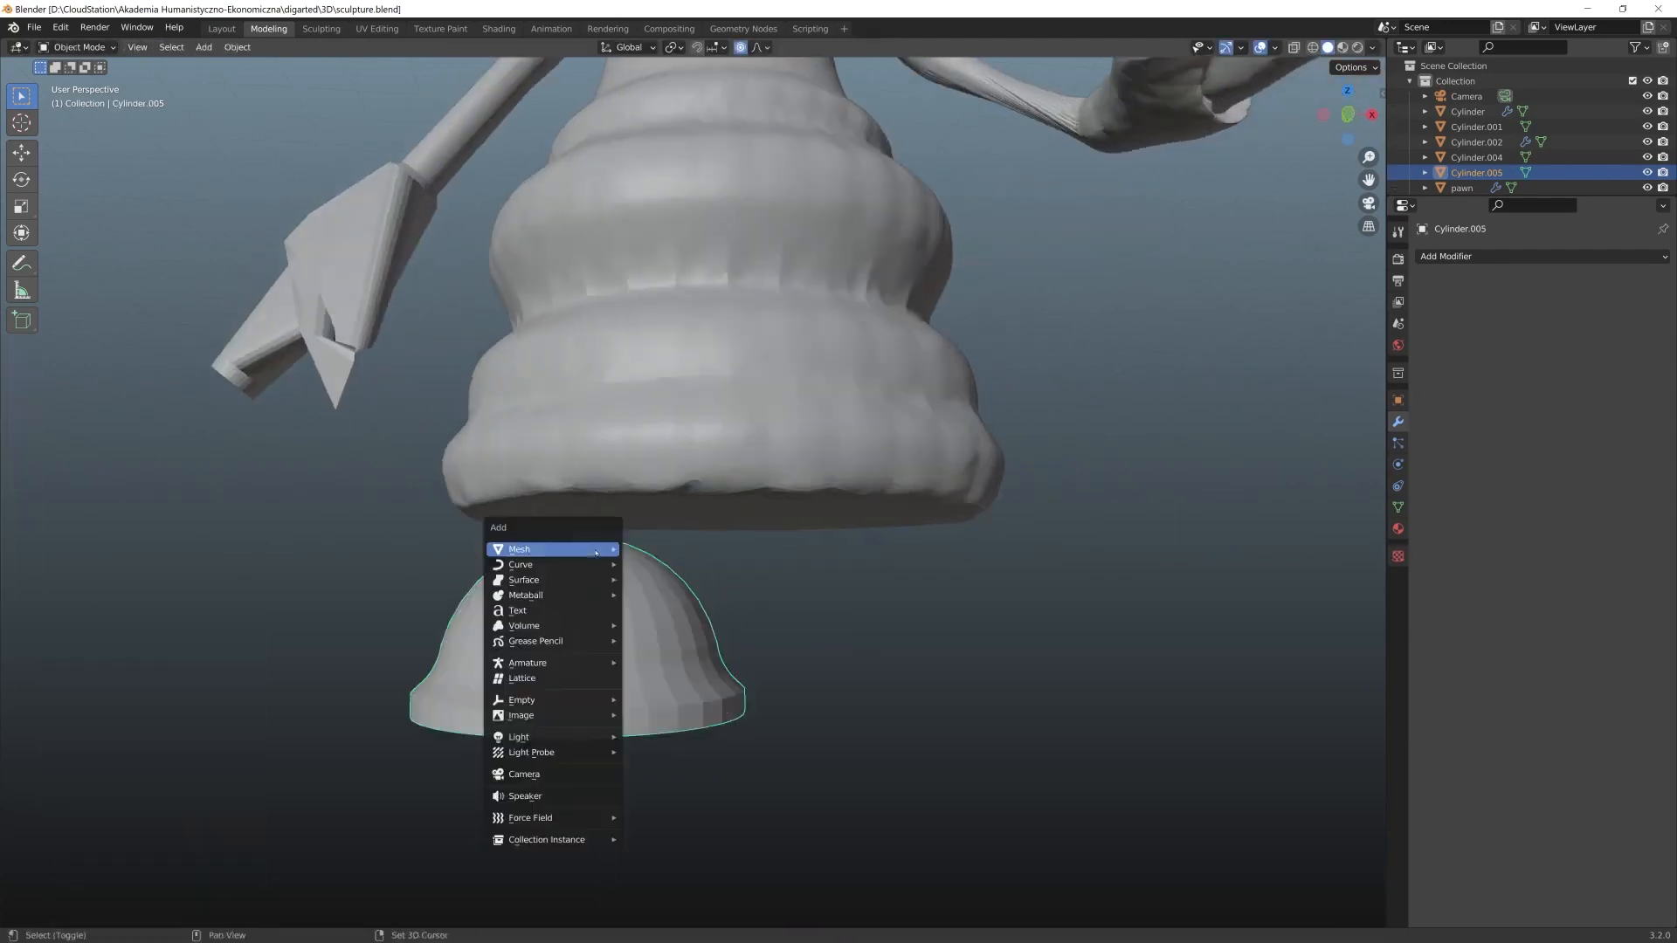
pyautogui.click(664, 626)
pyautogui.press('g')
pyautogui.press('z')
pyautogui.click(651, 815)
pyautogui.press('s')
pyautogui.keyDown('shift'); pyautogui.click(617, 603); pyautogui.keyUp('shift')
pyautogui.press('KP_Divide')
pyautogui.press('g')
pyautogui.press('z')
pyautogui.press('KP_Divide')
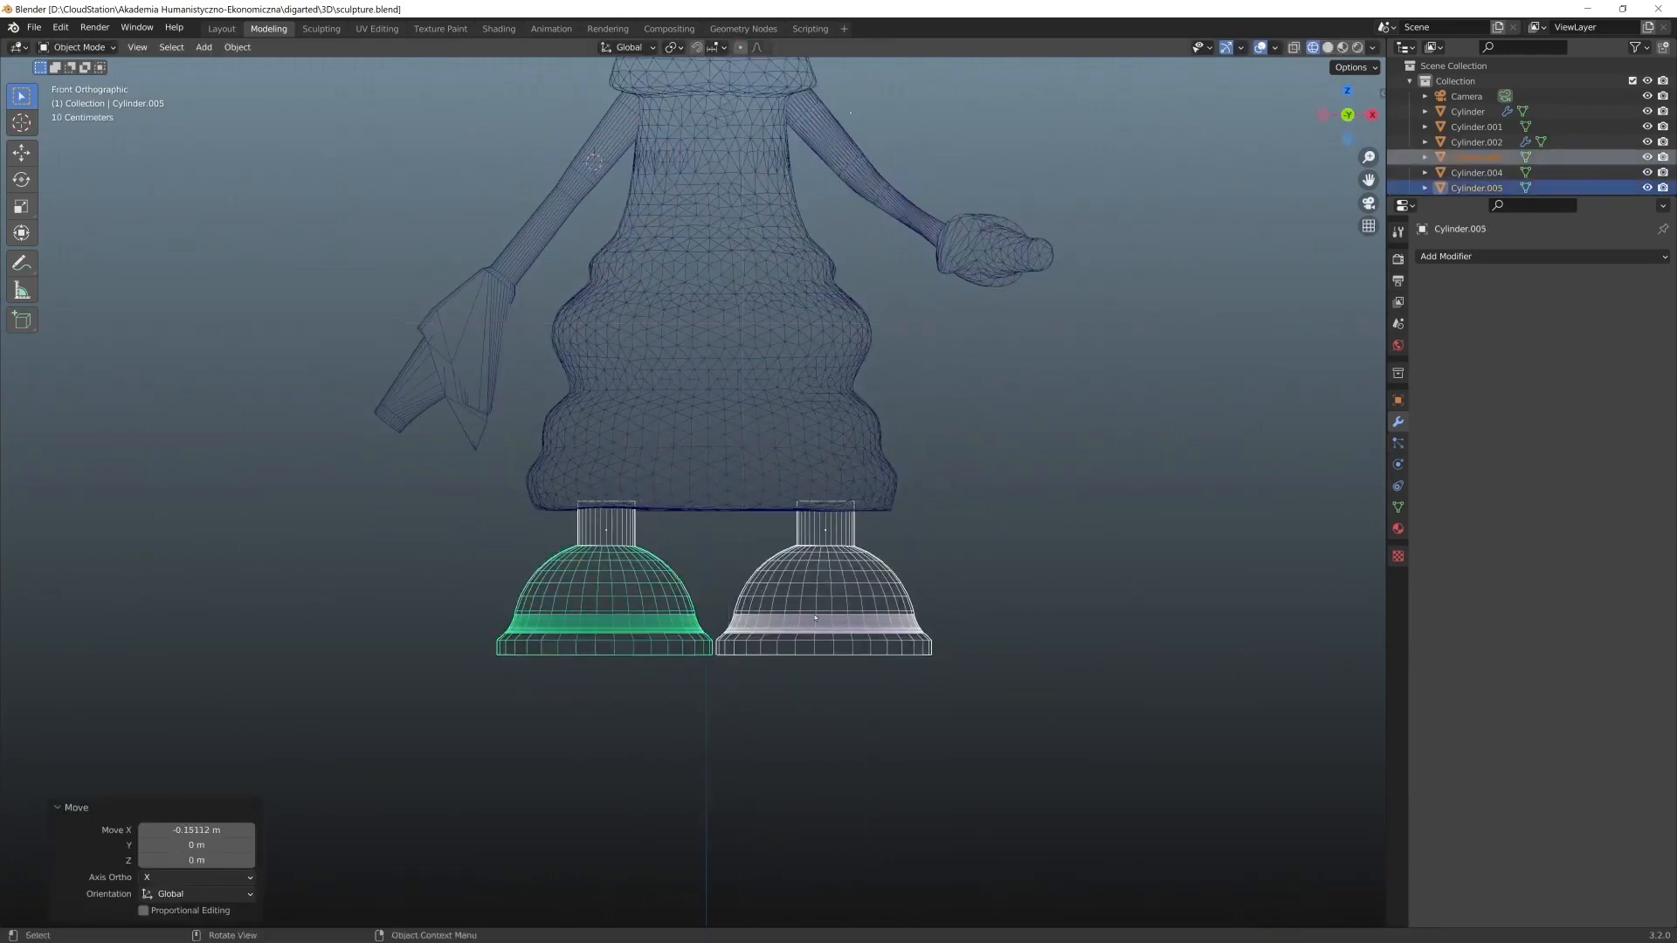
pyautogui.moveTo(611, 611); pyautogui.dragTo(644, 733, button='middle')
pyautogui.hotkey('shift', 'z')
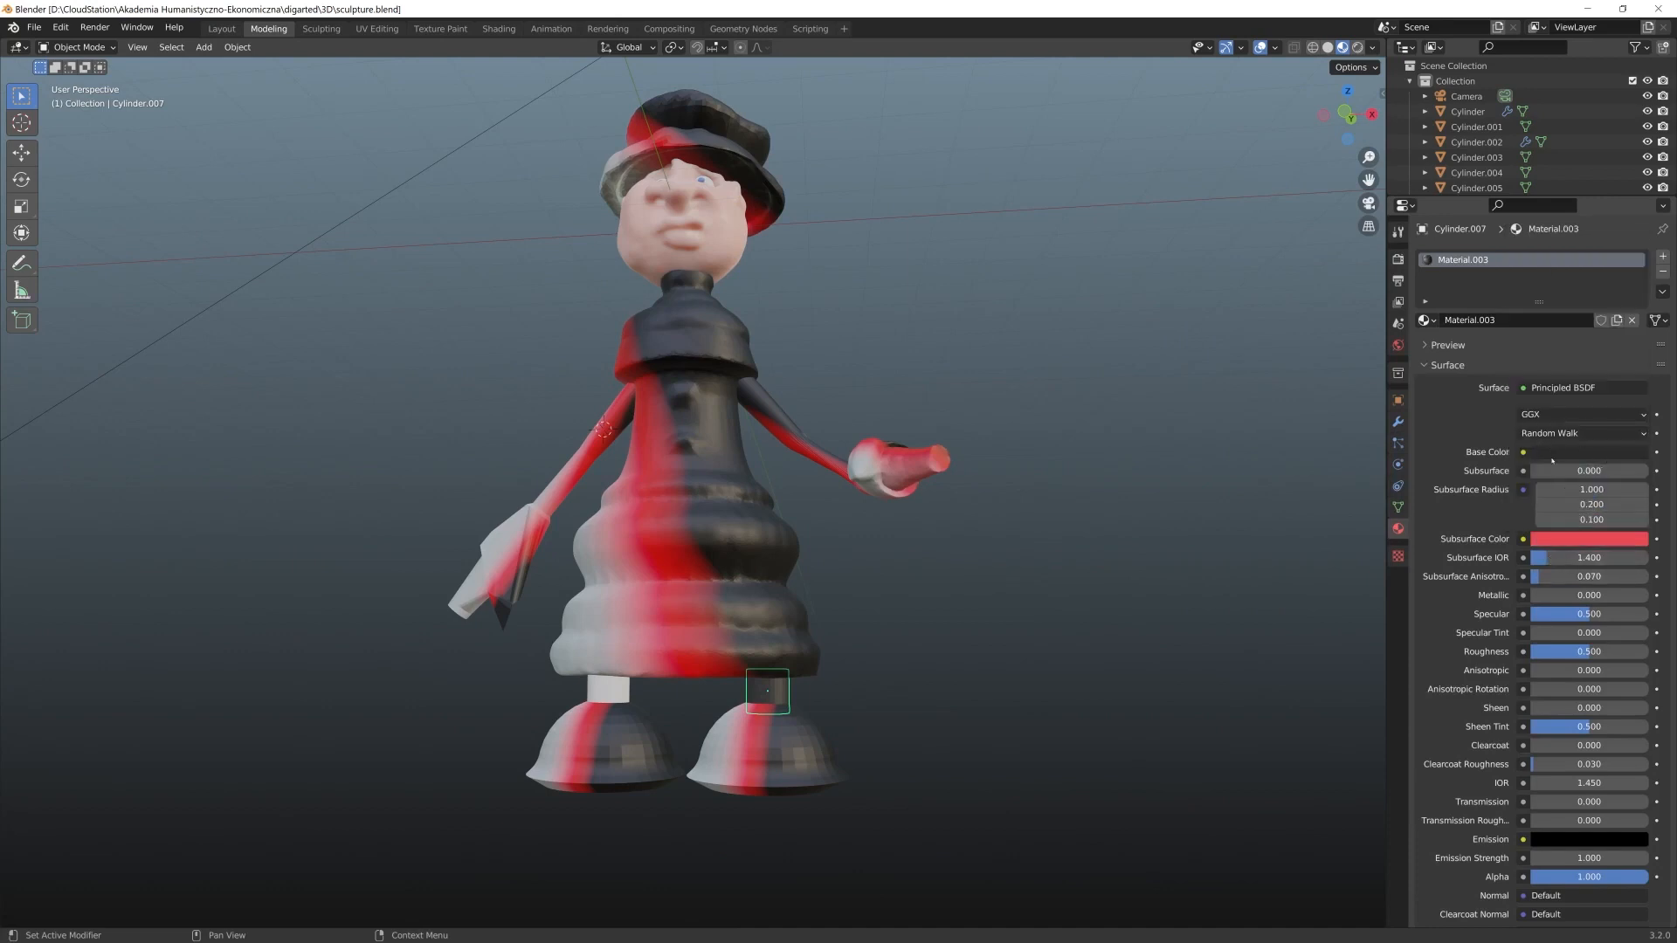
# Set Material.003's Subsurface to 0.074 on the black-side leg and assign the same material to the white-side leg
pyautogui.moveTo(1548, 473); pyautogui.dragTo(1555, 473)
pyautogui.click(609, 694)
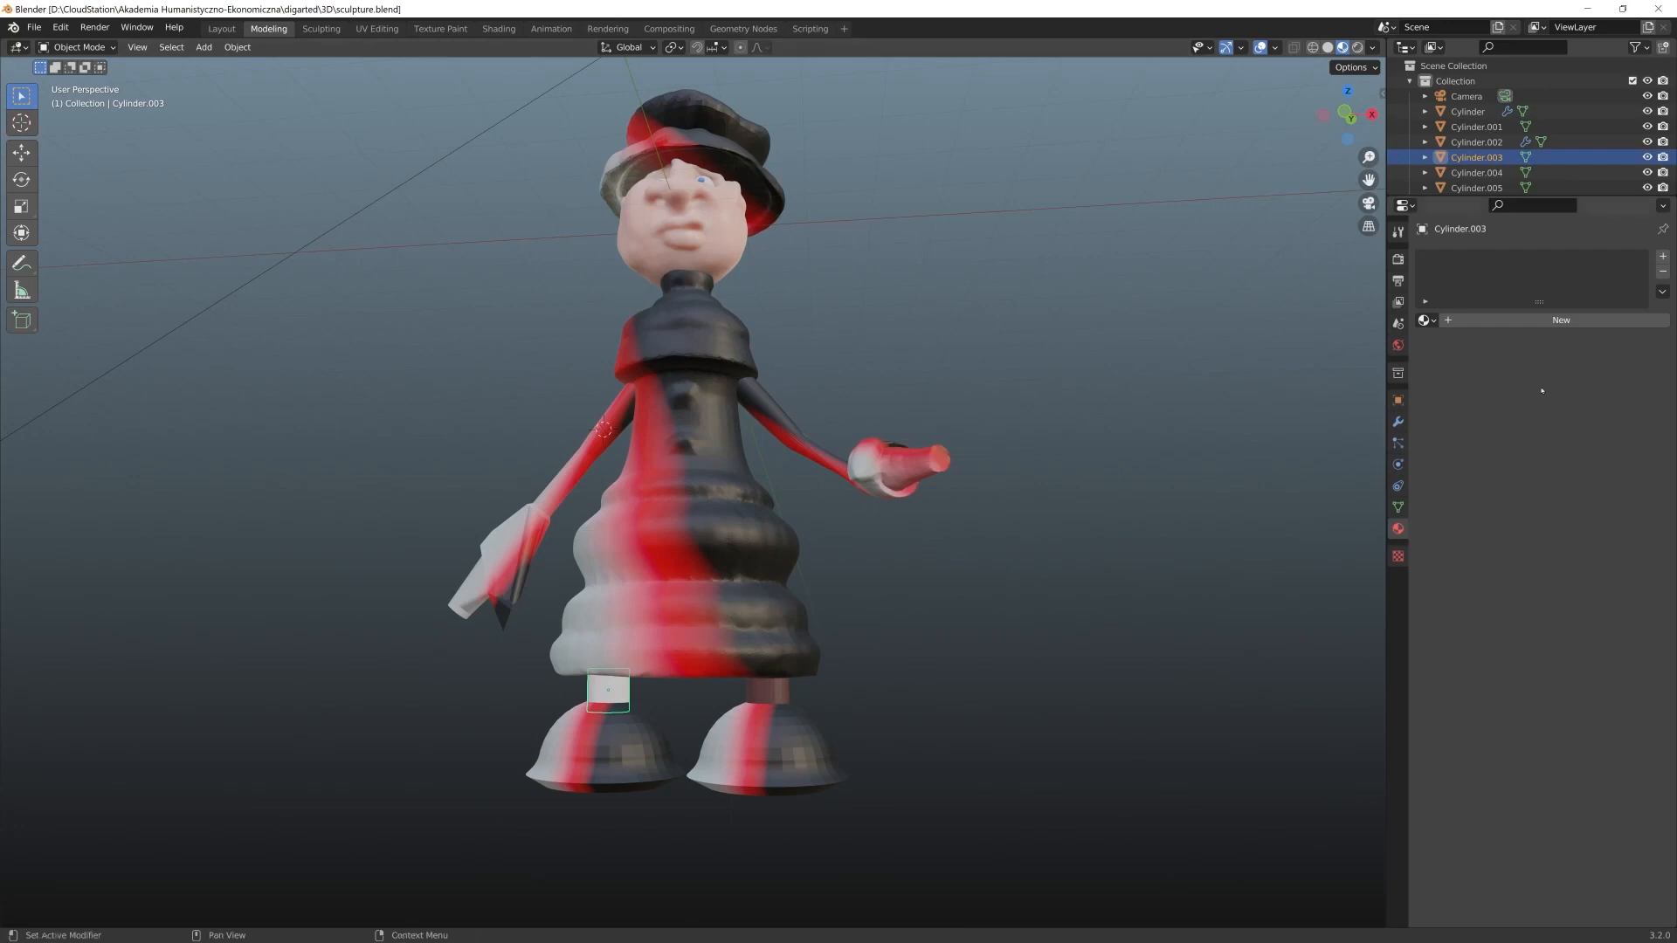
pyautogui.click(1424, 320)
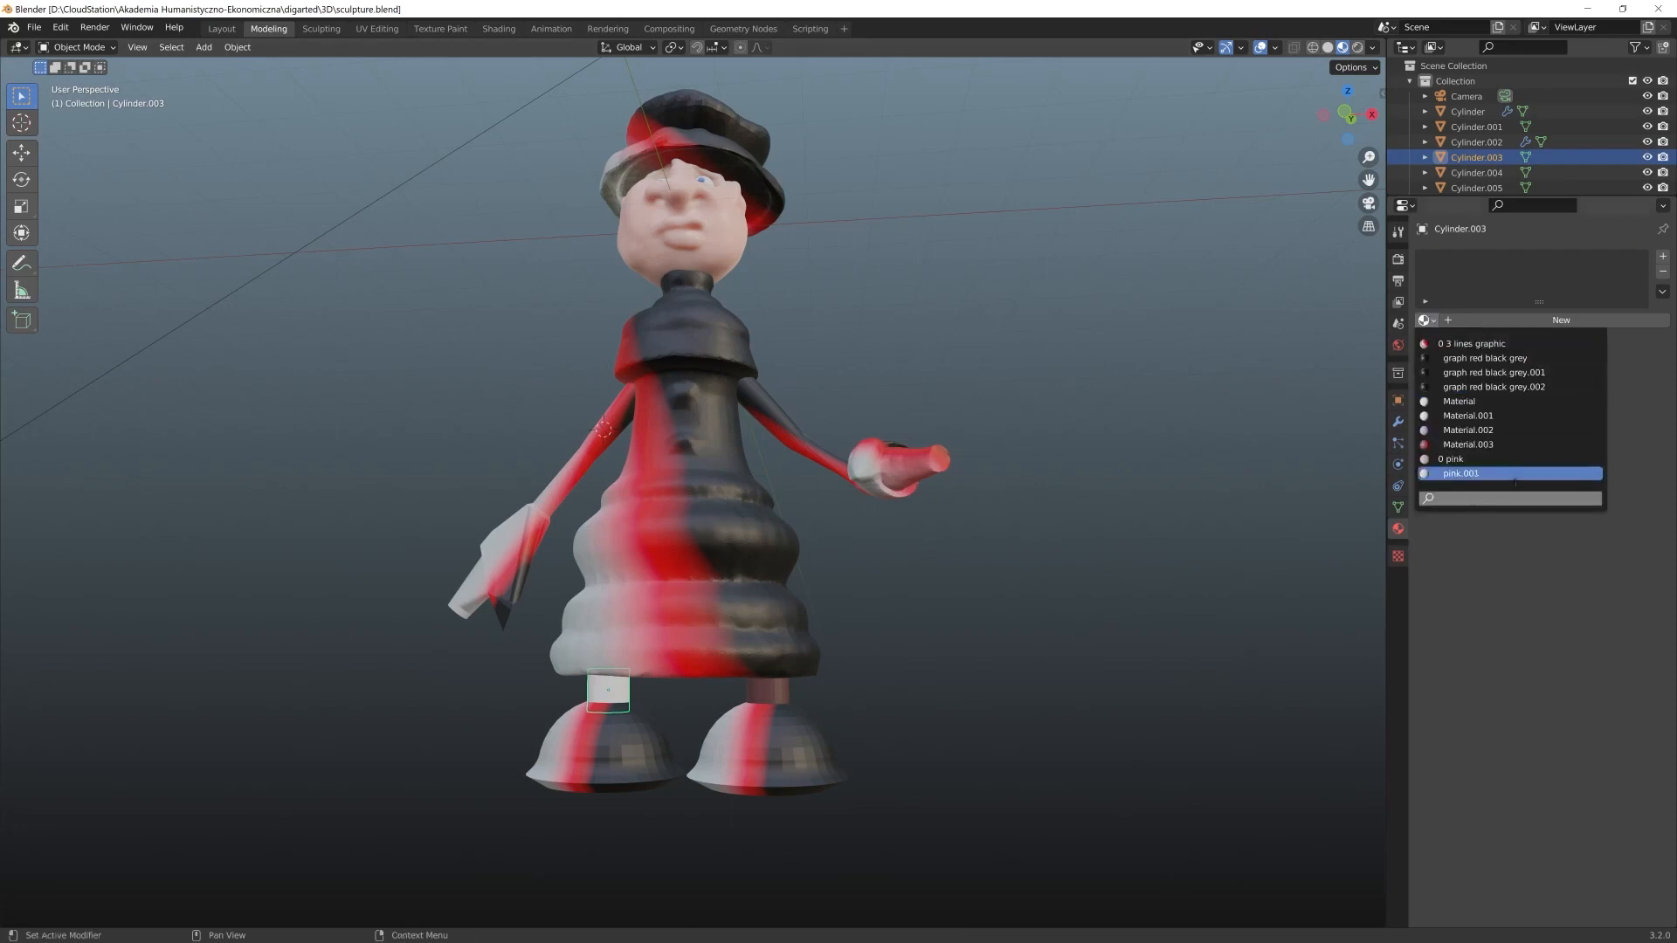
pyautogui.click(1510, 447)
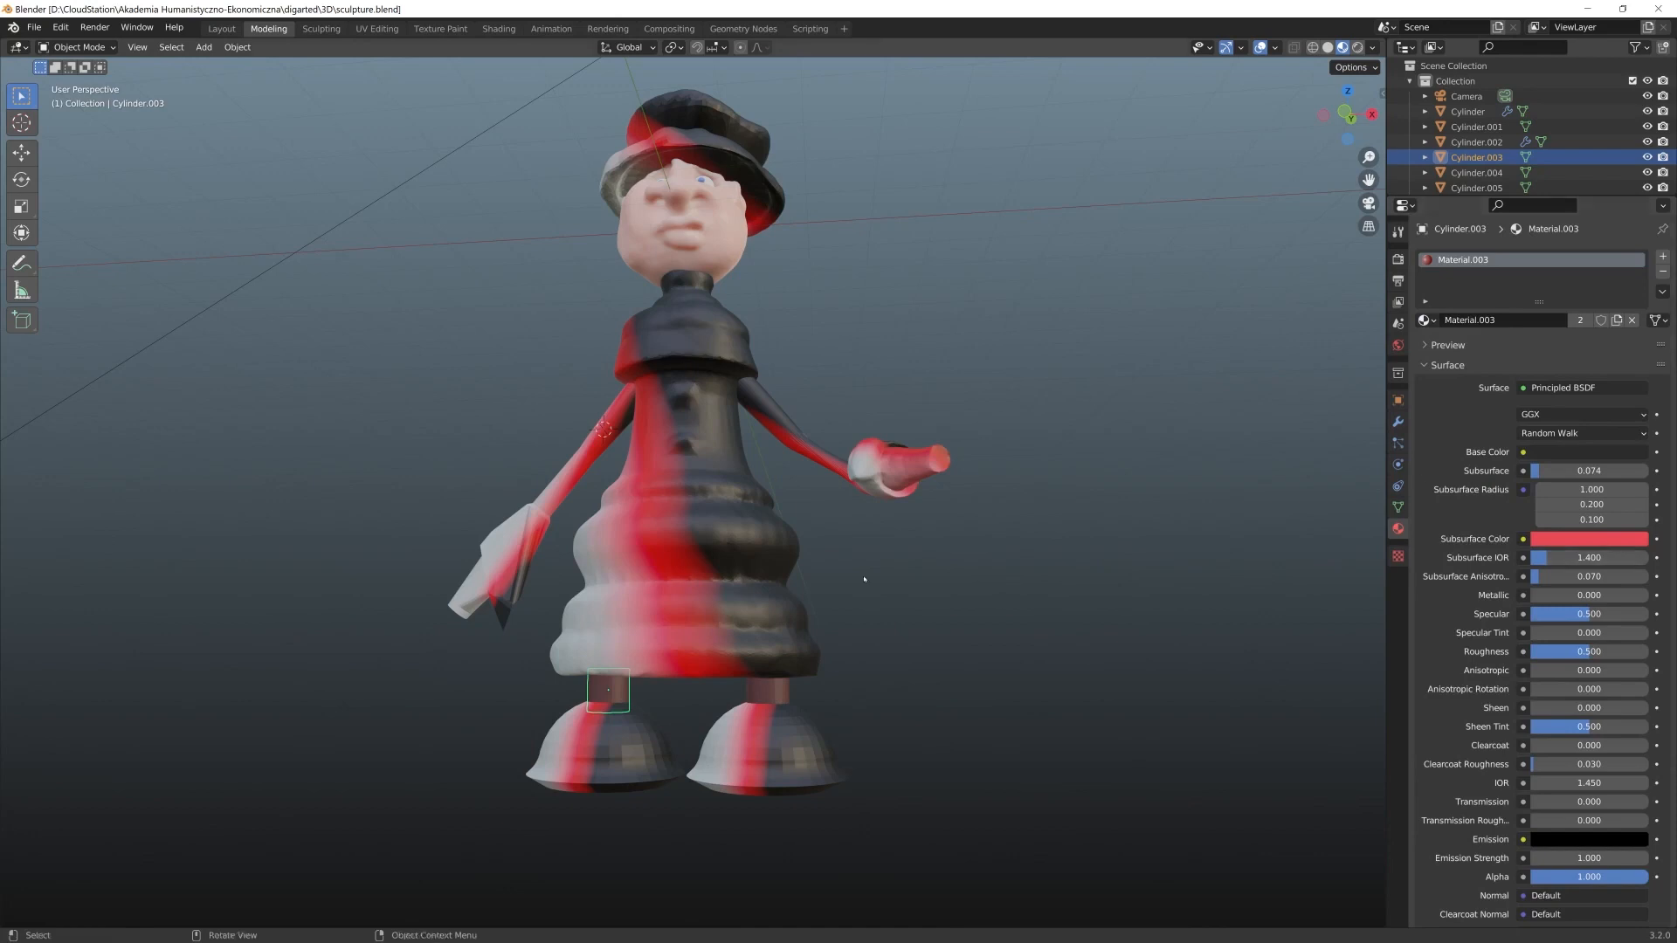
# Open the Sculpting workspace, switch sculpting to the white-side foot and enable Dyntopo for it
pyautogui.moveTo(864, 579)
pyautogui.mouseDown(button='middle')
pyautogui.moveTo(905, 584)
pyautogui.moveTo(861, 604)
pyautogui.mouseUp(button='middle')
pyautogui.moveTo(869, 477)
pyautogui.keyDown('shift'); pyautogui.mouseDown(button='middle')
pyautogui.moveTo(865, 556)
pyautogui.moveTo(839, 462)
pyautogui.mouseUp(button='middle'); pyautogui.keyUp('shift')
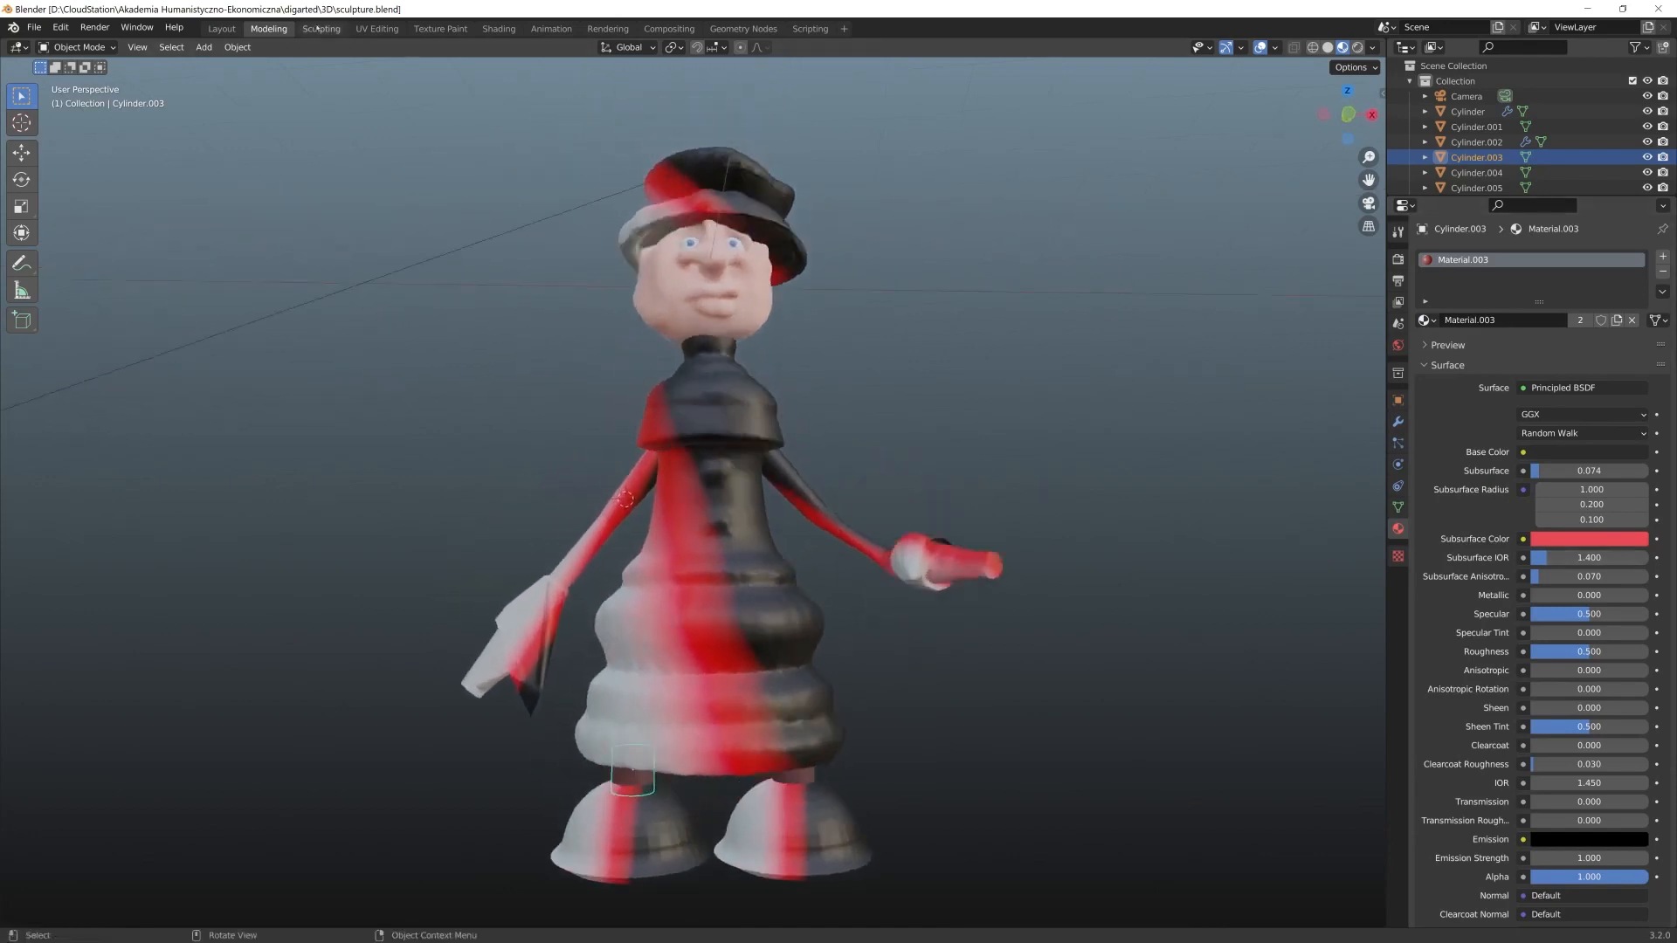
pyautogui.click(320, 28)
pyautogui.moveTo(841, 751)
pyautogui.mouseDown(button='middle')
pyautogui.moveTo(885, 707)
pyautogui.moveTo(793, 614)
pyautogui.mouseUp(button='middle')
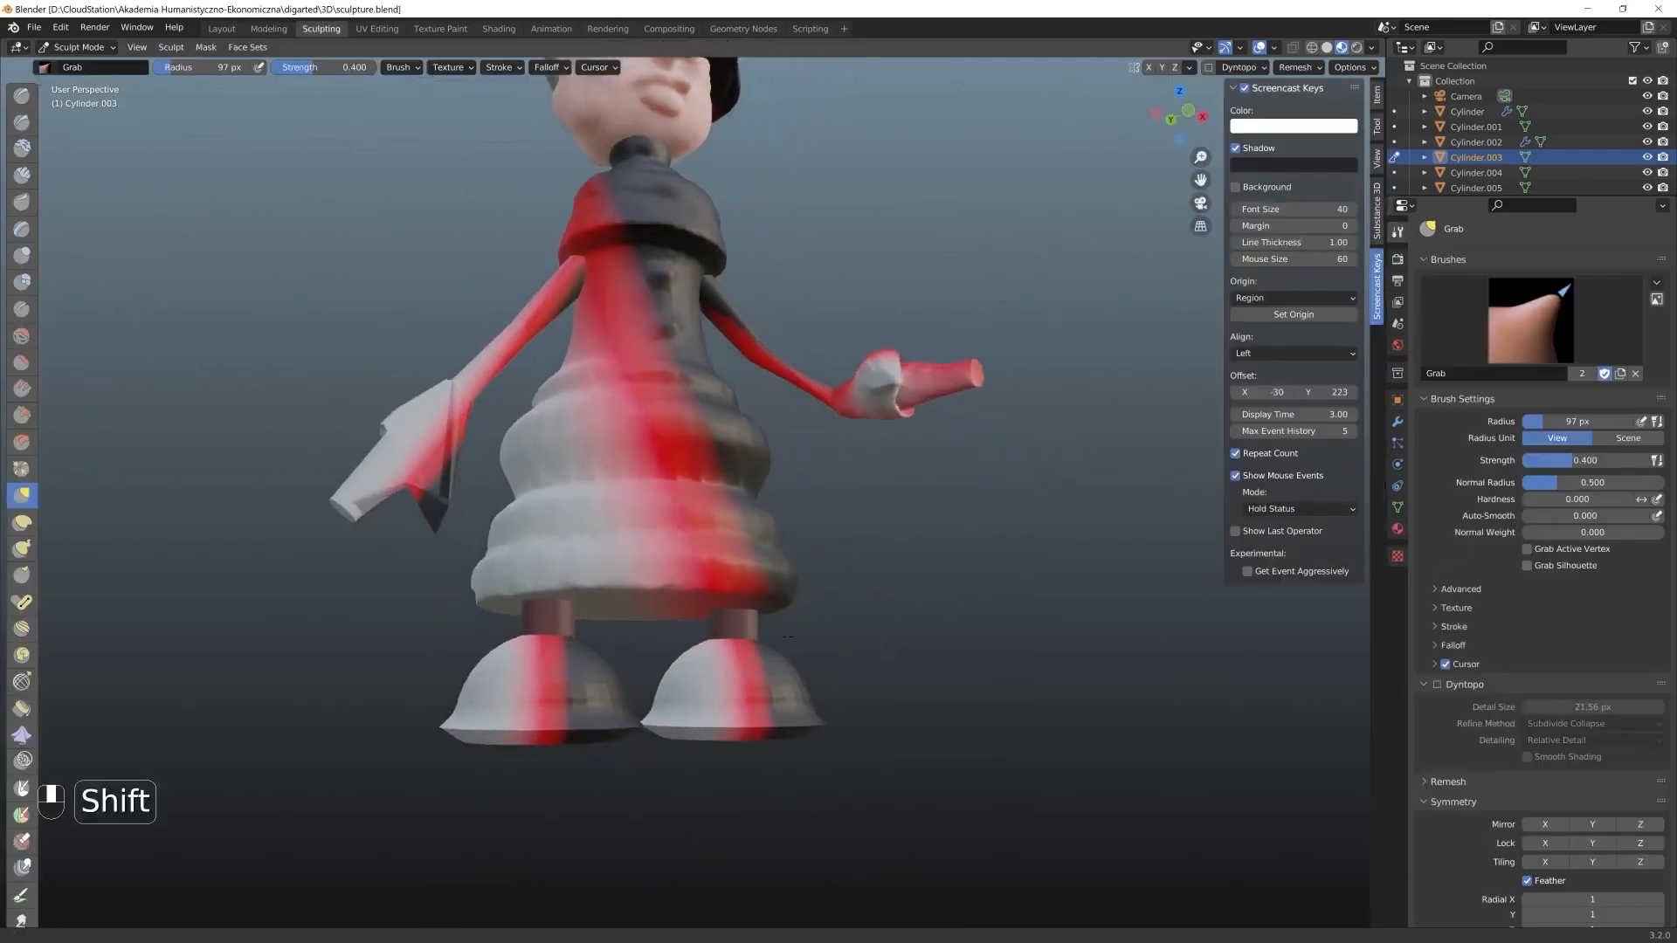
pyautogui.moveTo(550, 611); pyautogui.dragTo(644, 604)
pyautogui.moveTo(645, 604); pyautogui.dragTo(623, 624, button='middle')
pyautogui.hotkey('alt', 'q')
pyautogui.click(1438, 687)
pyautogui.click(1438, 687)
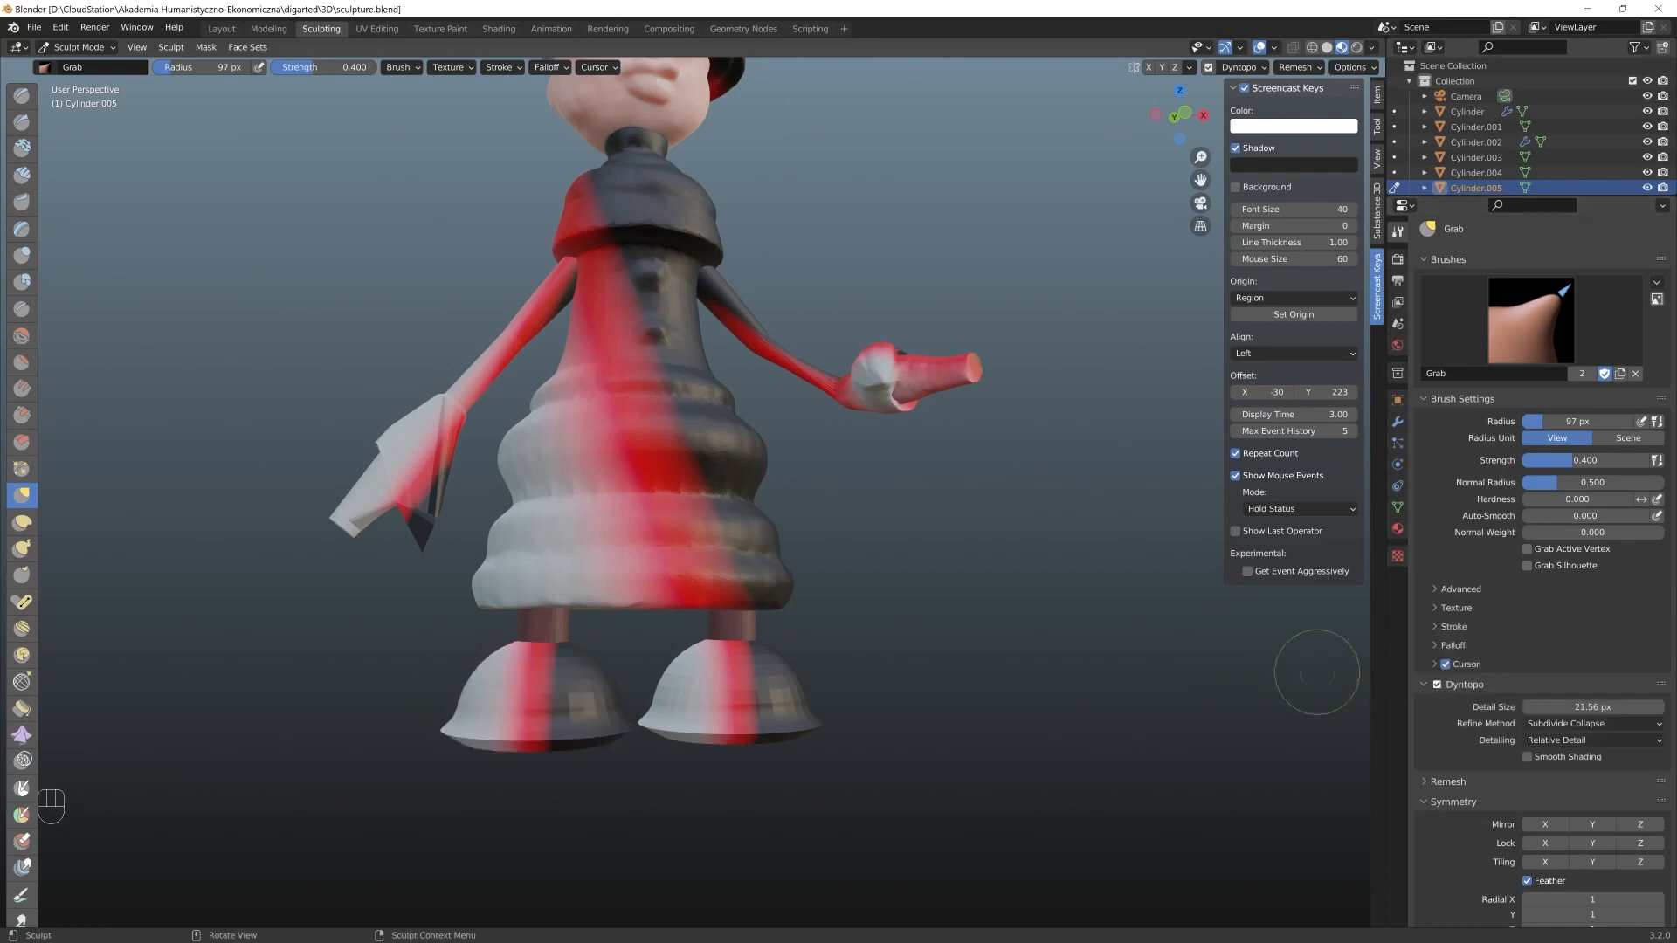
# Switch from Grab to the Draw brush and set its radius to 153 px for the white-side foot
pyautogui.scroll(2, 480, 755)
pyautogui.moveTo(617, 780)
pyautogui.keyDown('shift'); pyautogui.mouseDown(button='middle')
pyautogui.moveTo(696, 649)
pyautogui.moveTo(673, 668)
pyautogui.mouseUp(button='middle'); pyautogui.keyUp('shift')
pyautogui.rightClick(491, 689)
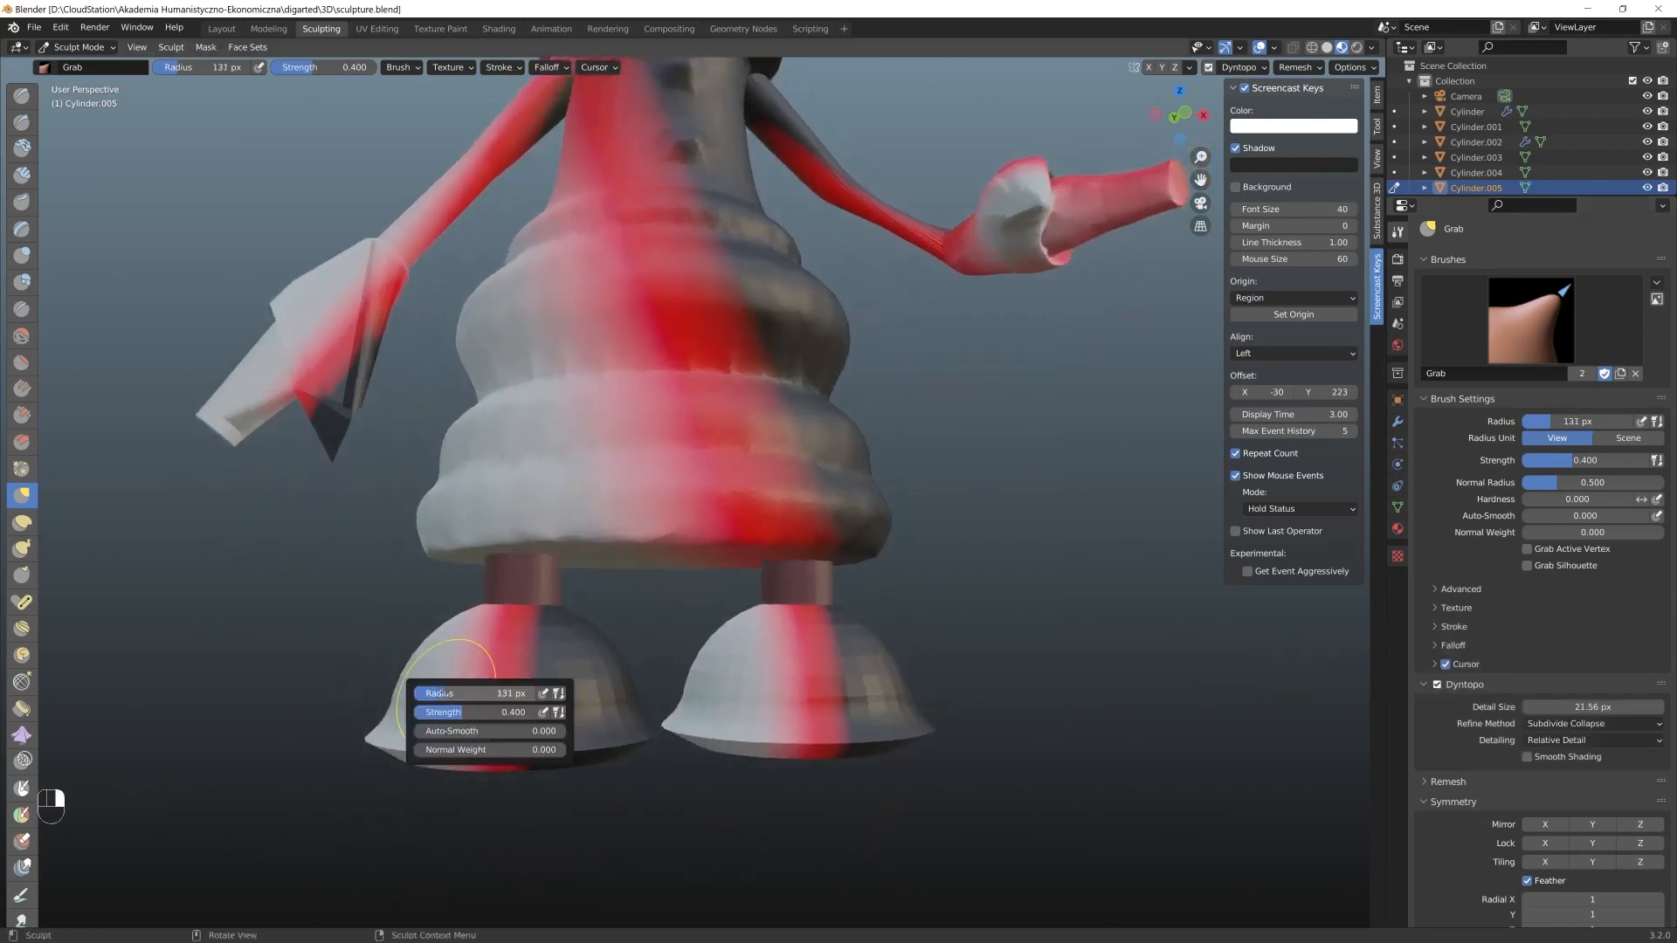
pyautogui.moveTo(491, 690); pyautogui.dragTo(546, 712)
pyautogui.press('x')
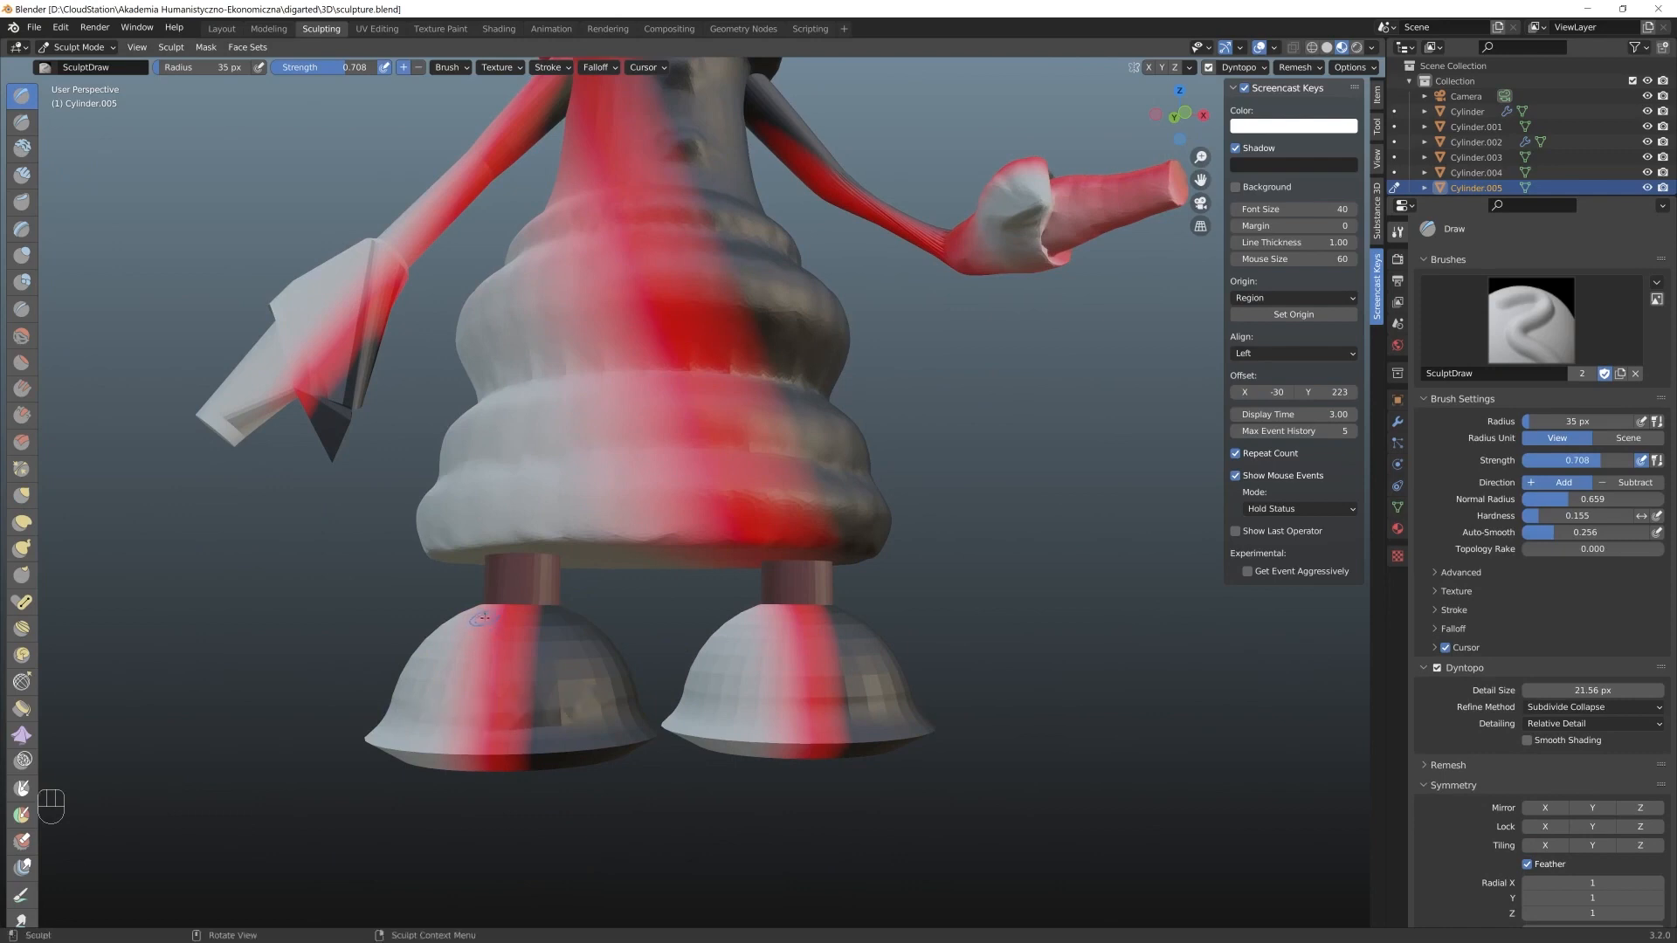
pyautogui.rightClick(393, 602)
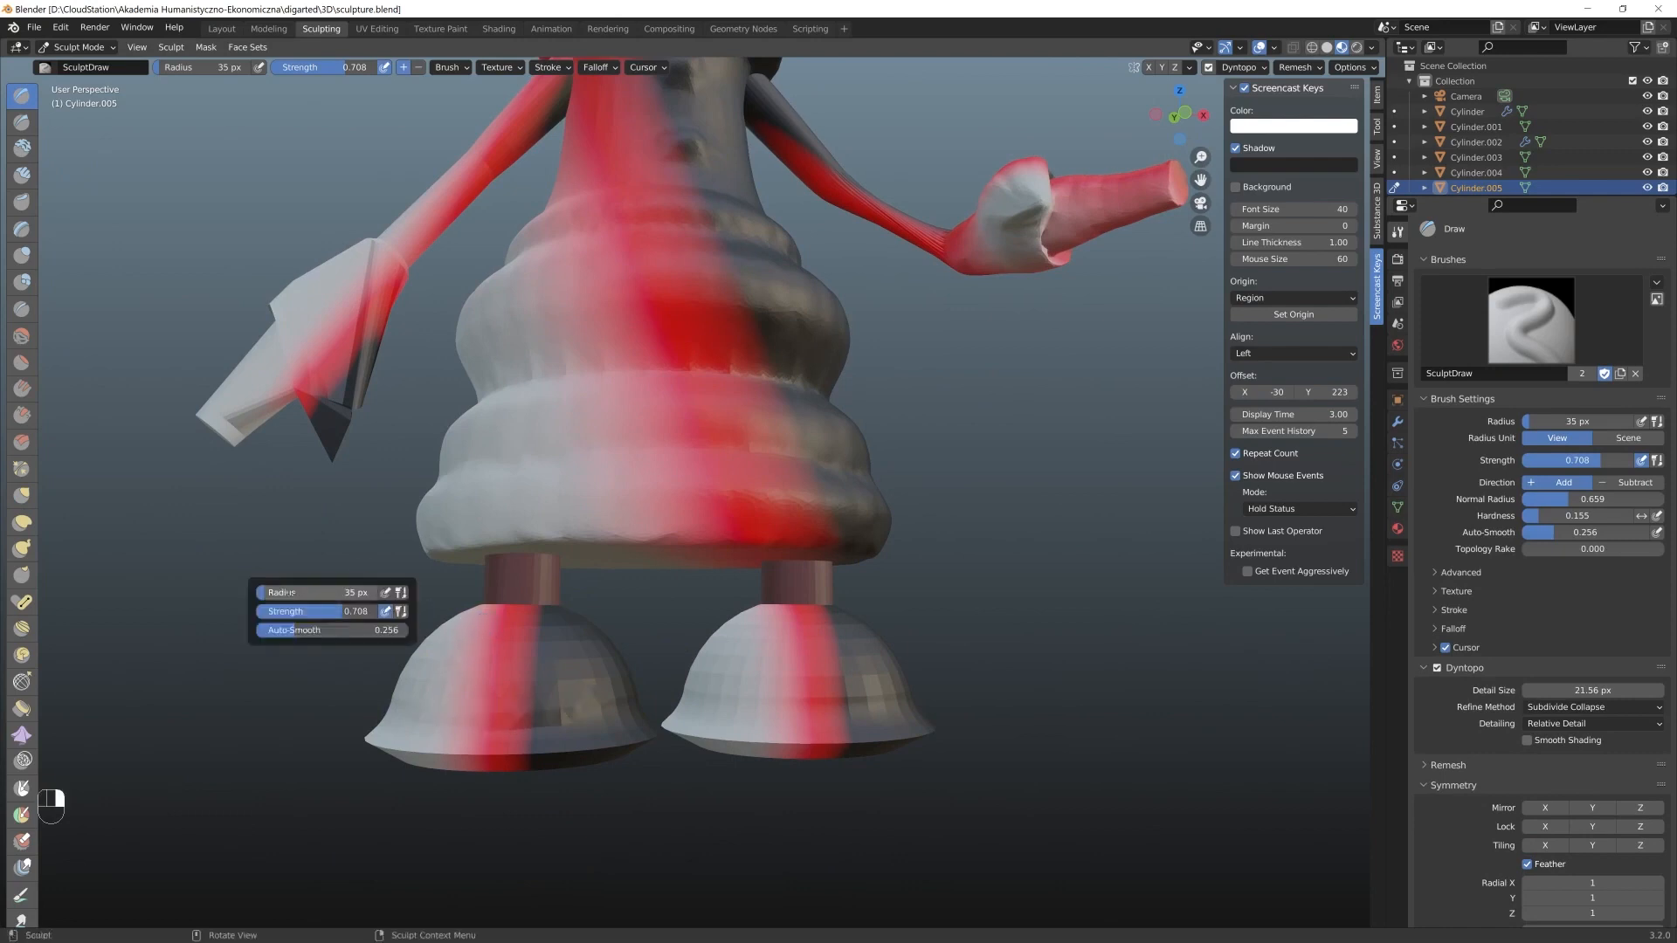
pyautogui.moveTo(352, 593); pyautogui.dragTo(380, 593)
# Build up the front and sides of the white-side foot with Draw brush strokes to form a rounded toe
pyautogui.moveTo(449, 669)
pyautogui.mouseDown()
pyautogui.moveTo(532, 708)
pyautogui.moveTo(602, 690)
pyautogui.moveTo(546, 723)
pyautogui.moveTo(626, 707)
pyautogui.mouseUp()
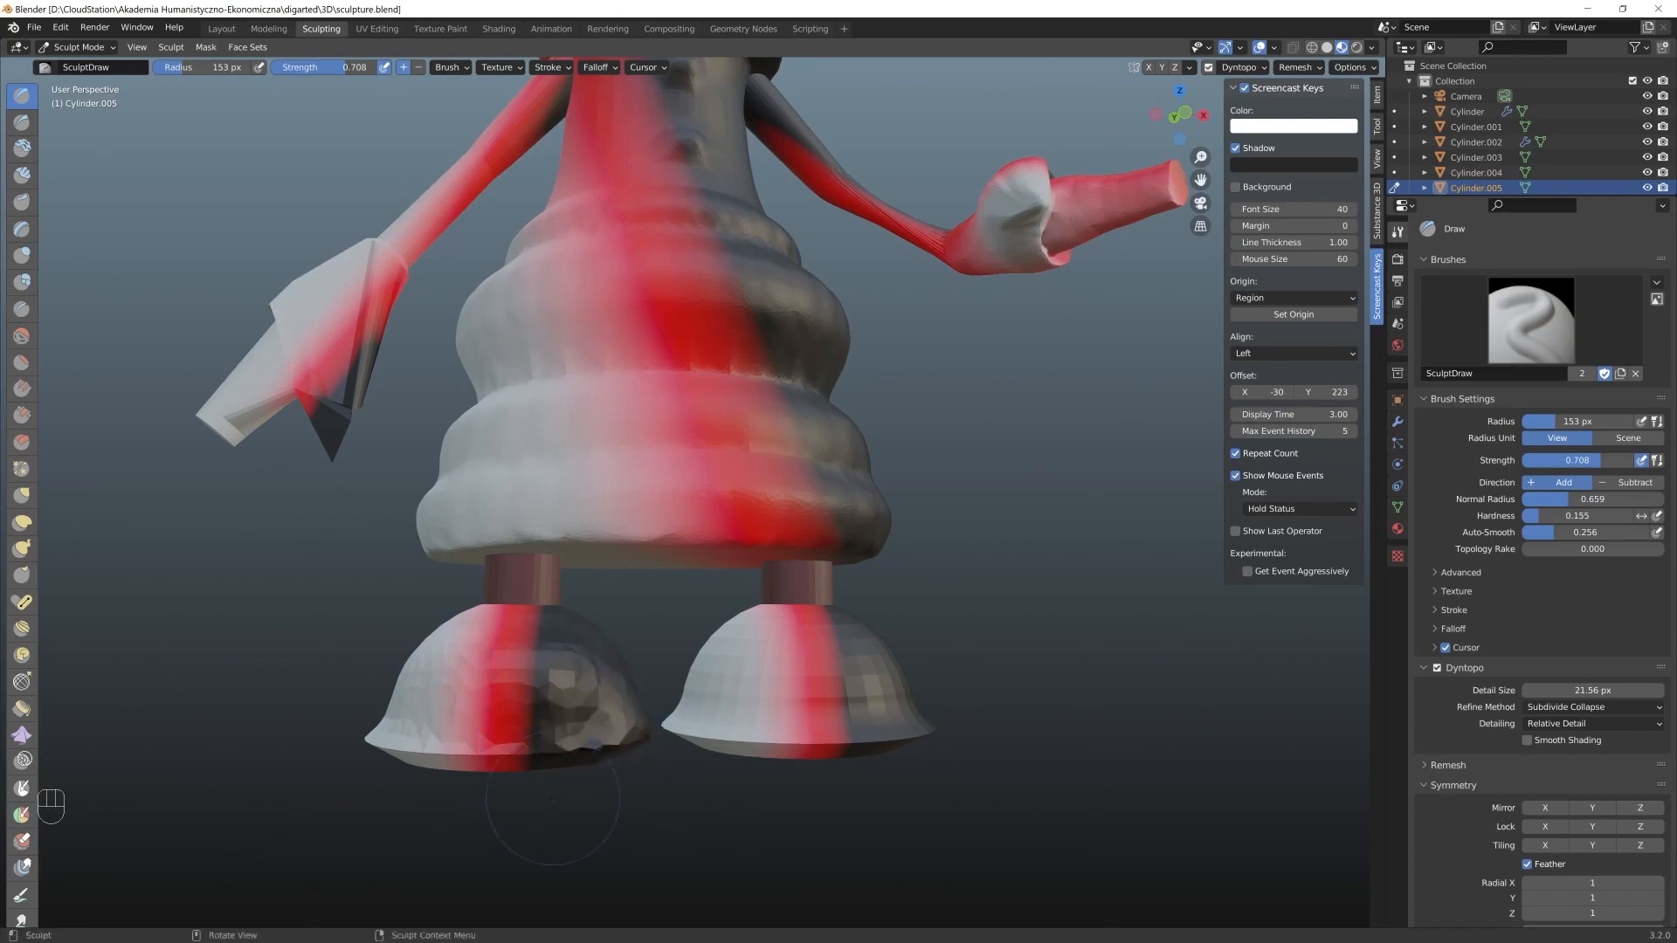
pyautogui.moveTo(553, 798); pyautogui.dragTo(522, 813, button='middle')
pyautogui.moveTo(546, 749); pyautogui.dragTo(470, 779)
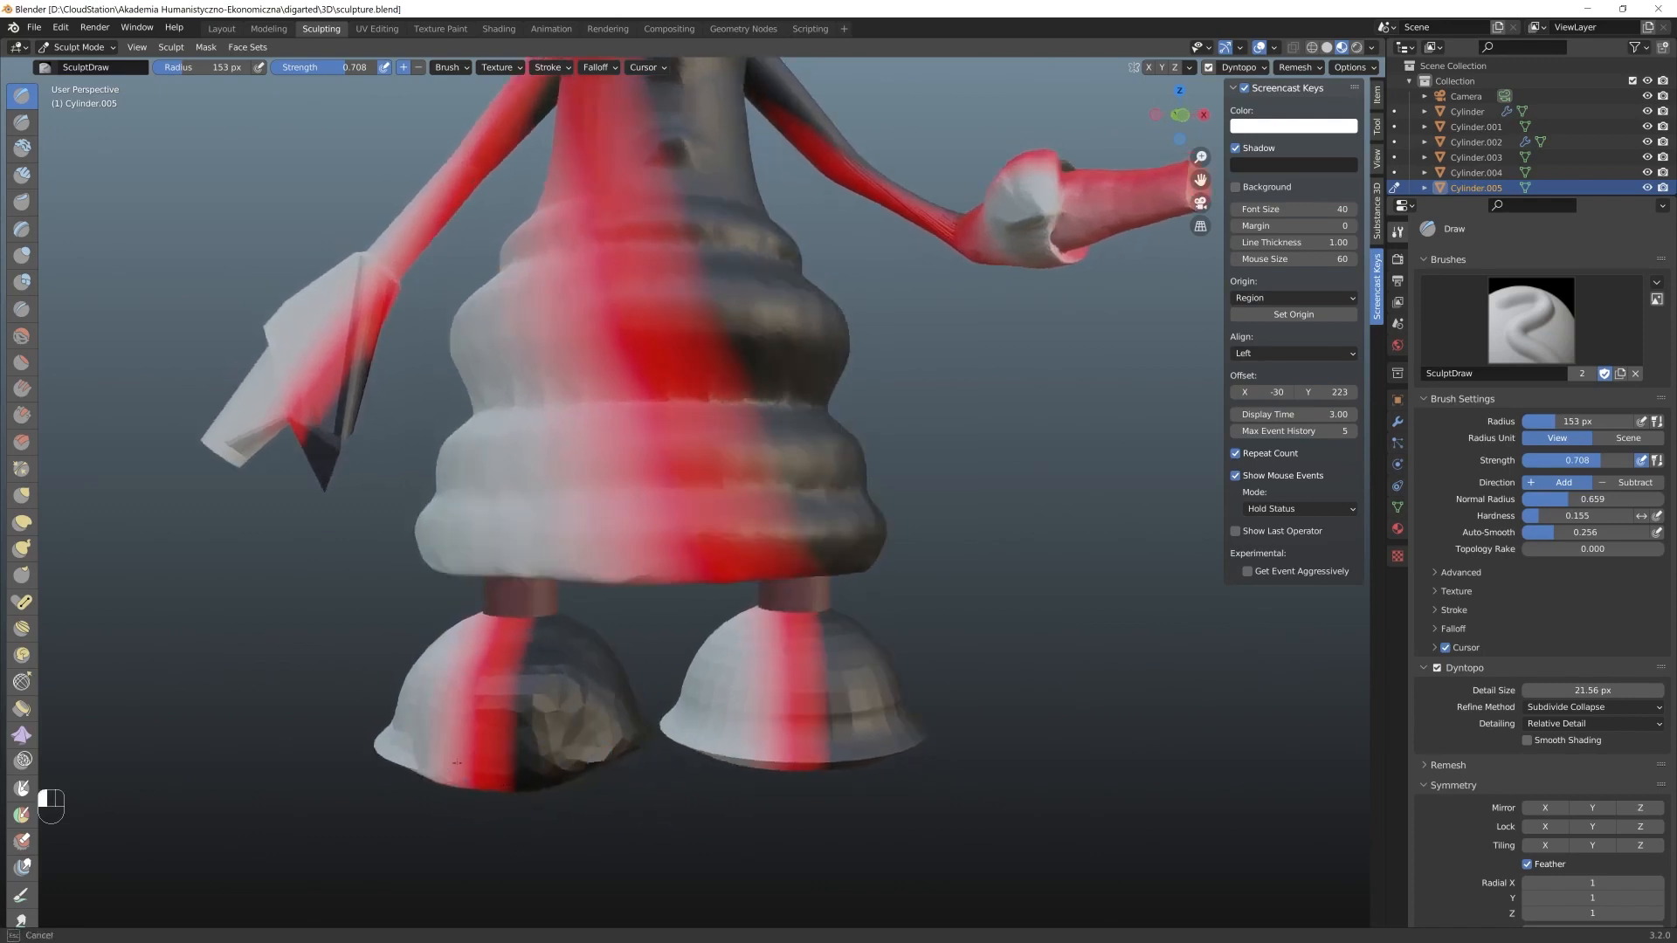
pyautogui.moveTo(599, 736); pyautogui.dragTo(486, 694, button='middle')
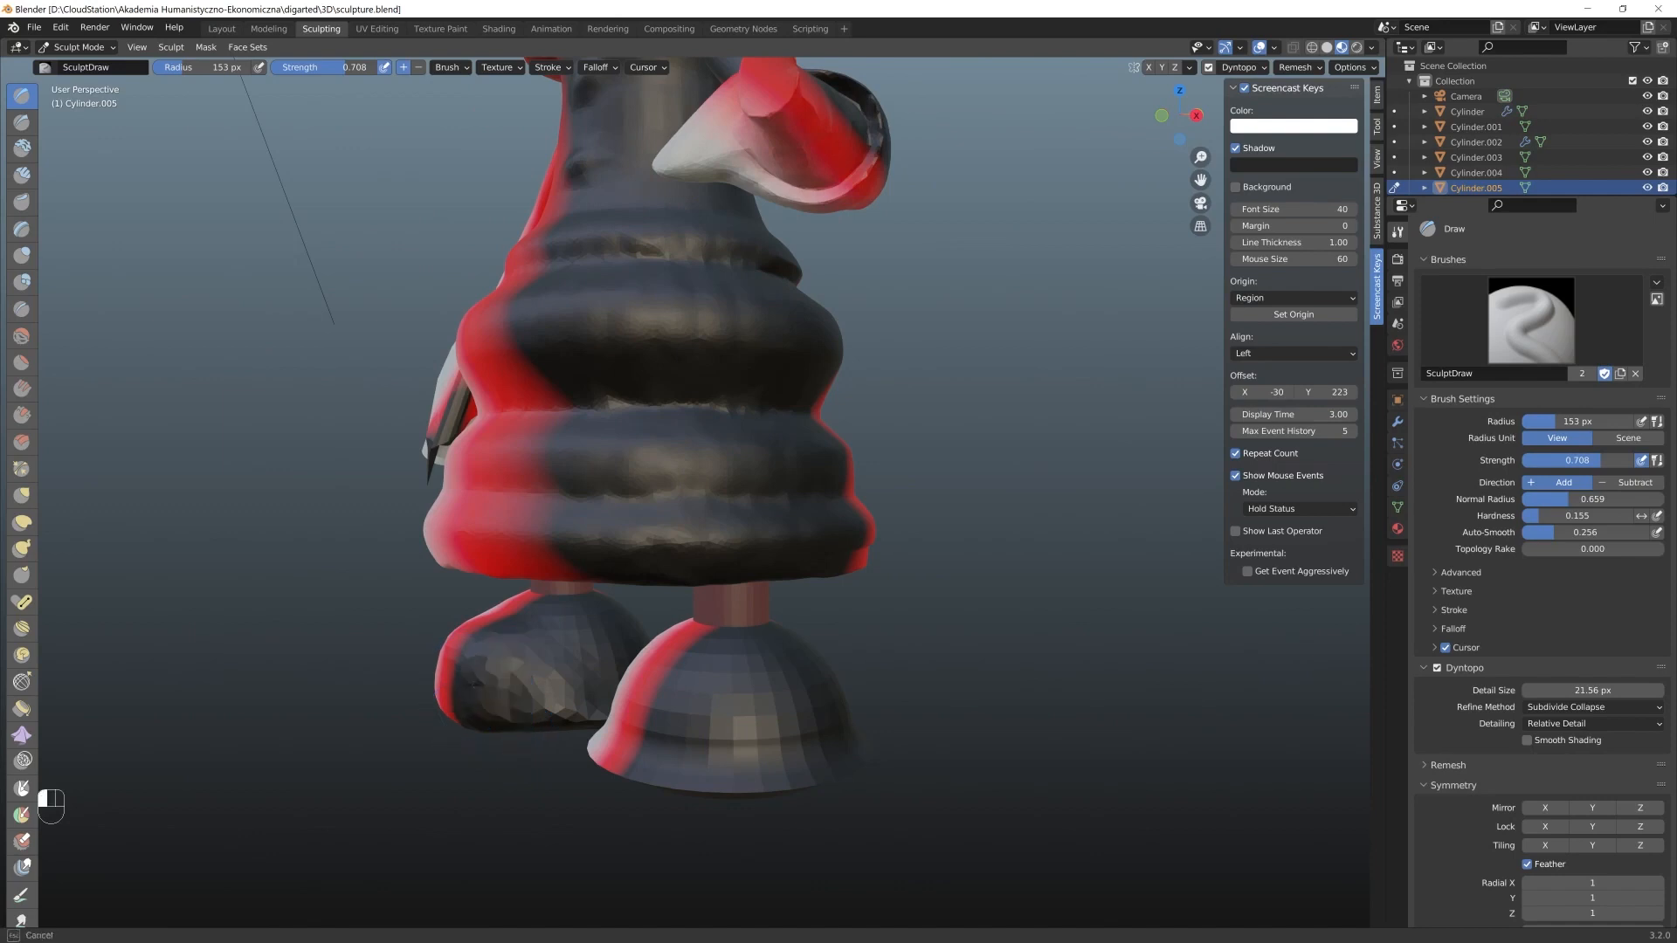
pyautogui.moveTo(488, 681)
pyautogui.mouseDown()
pyautogui.moveTo(531, 695)
pyautogui.moveTo(485, 685)
pyautogui.mouseUp()
pyautogui.moveTo(489, 682)
pyautogui.mouseDown(button='middle')
pyautogui.moveTo(877, 699)
pyautogui.moveTo(804, 700)
pyautogui.mouseUp(button='middle')
pyautogui.moveTo(912, 750); pyautogui.dragTo(976, 744)
pyautogui.moveTo(928, 769); pyautogui.dragTo(982, 739)
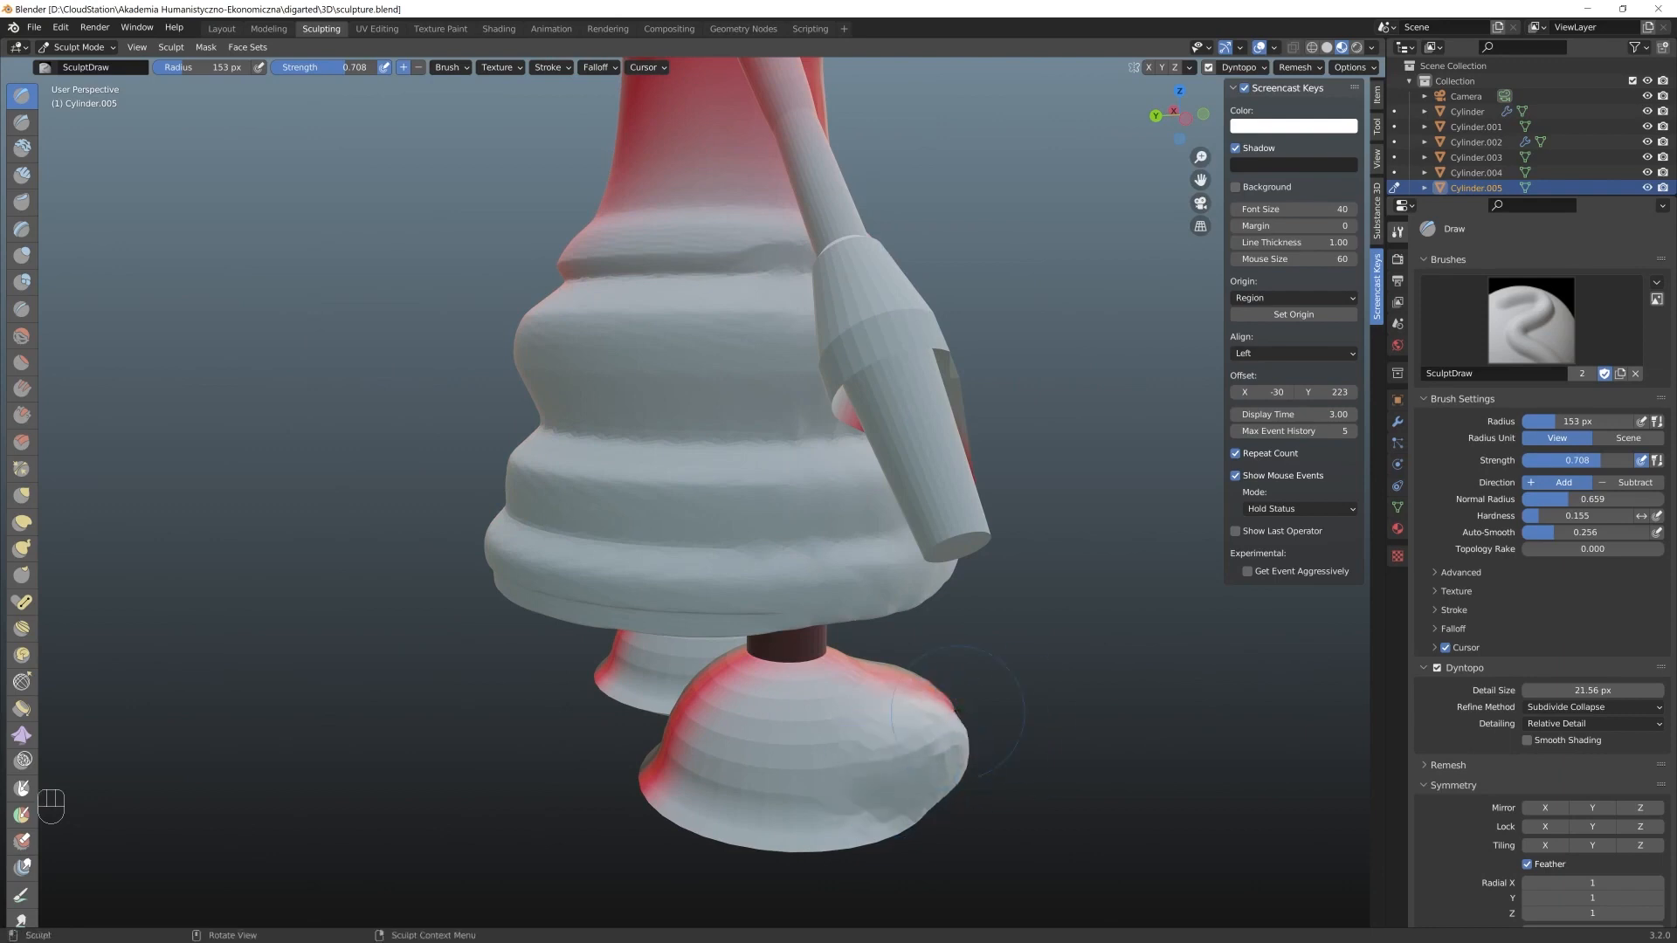
pyautogui.moveTo(982, 739)
pyautogui.mouseDown(button='middle')
pyautogui.moveTo(989, 709)
pyautogui.moveTo(895, 698)
pyautogui.mouseUp(button='middle')
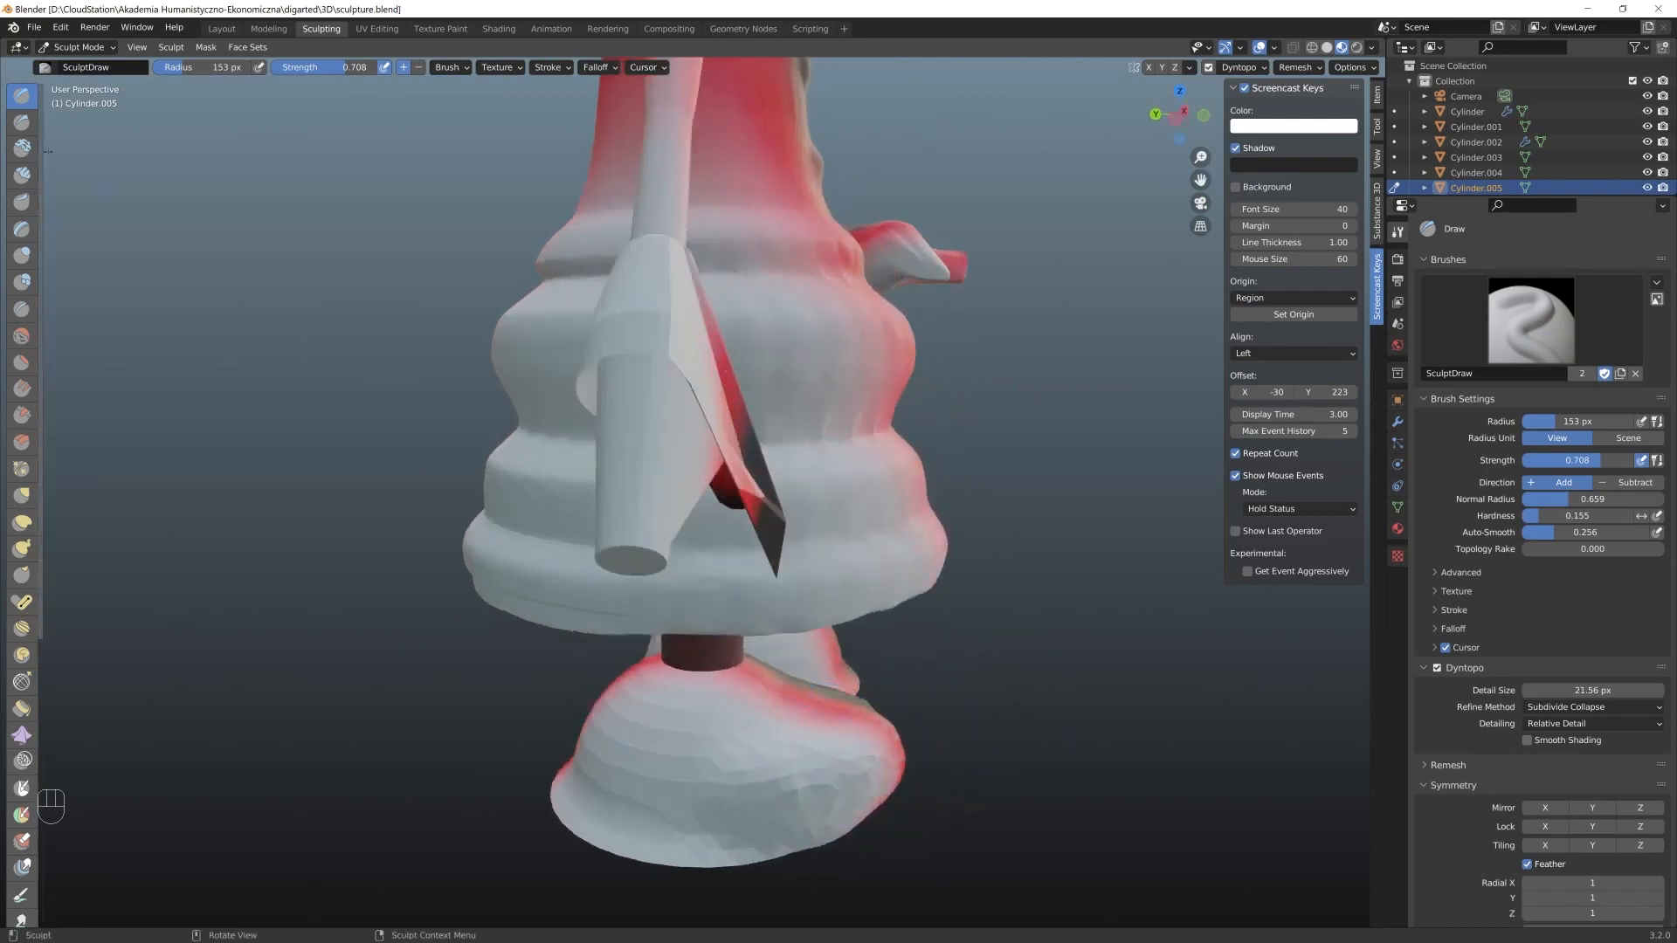
# Try the Draw Sharp brush with a 158 px radius on the white-side foot and undo the last sculpting changes
pyautogui.click(22, 123)
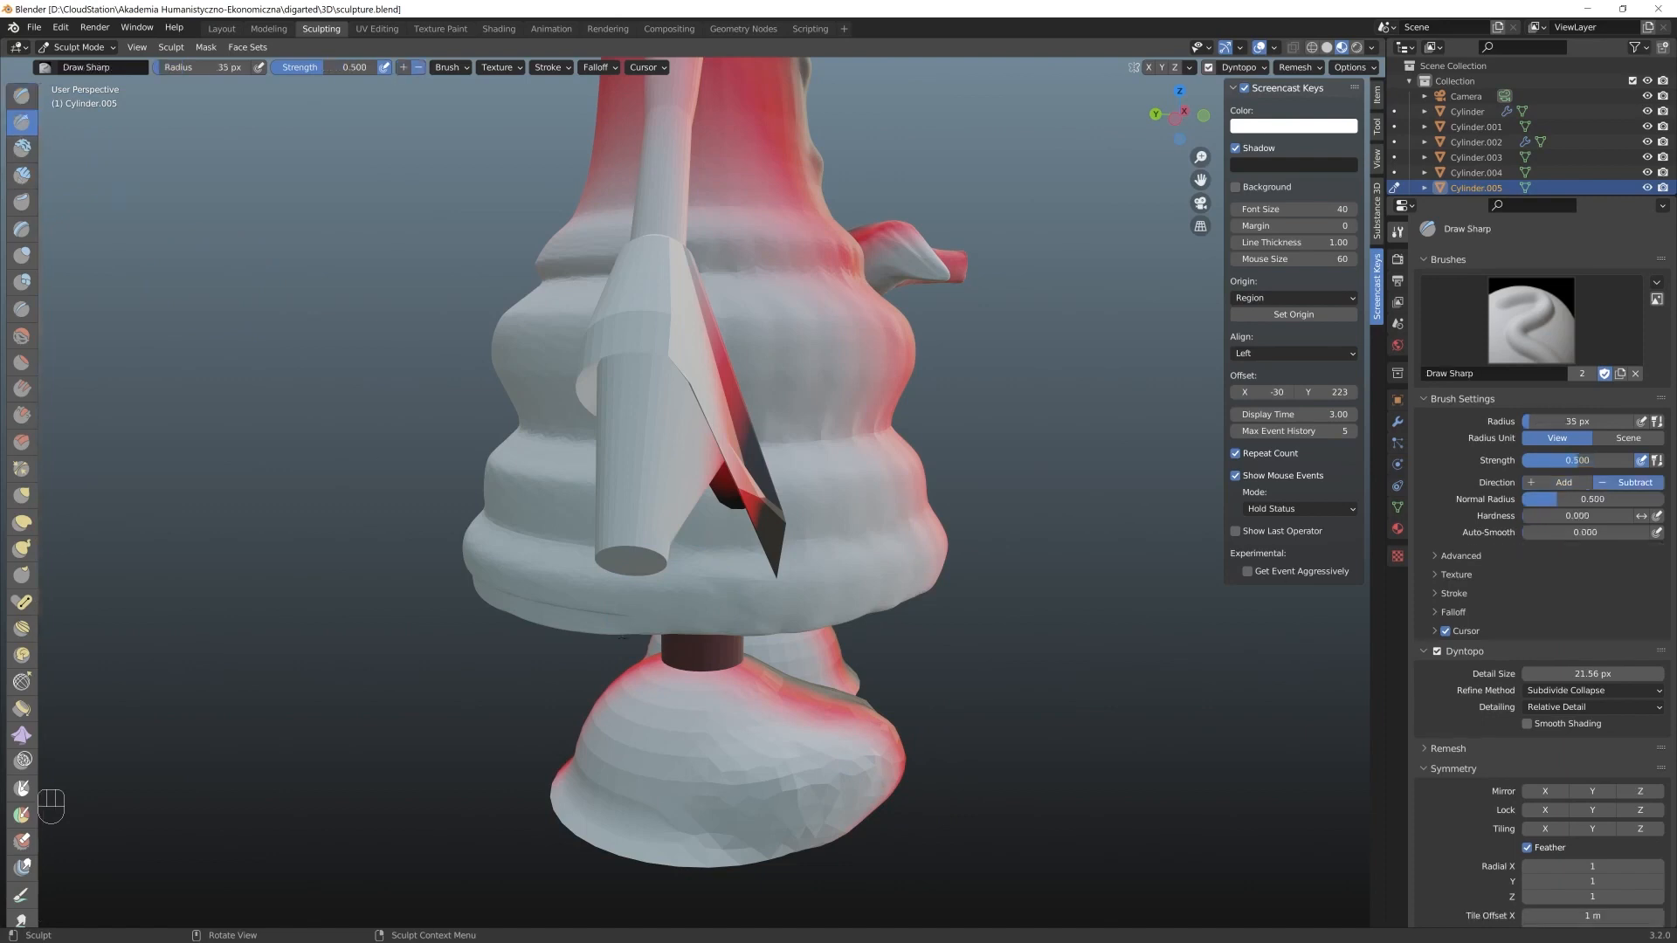
pyautogui.rightClick(810, 673)
pyautogui.moveTo(795, 644); pyautogui.dragTo(816, 645)
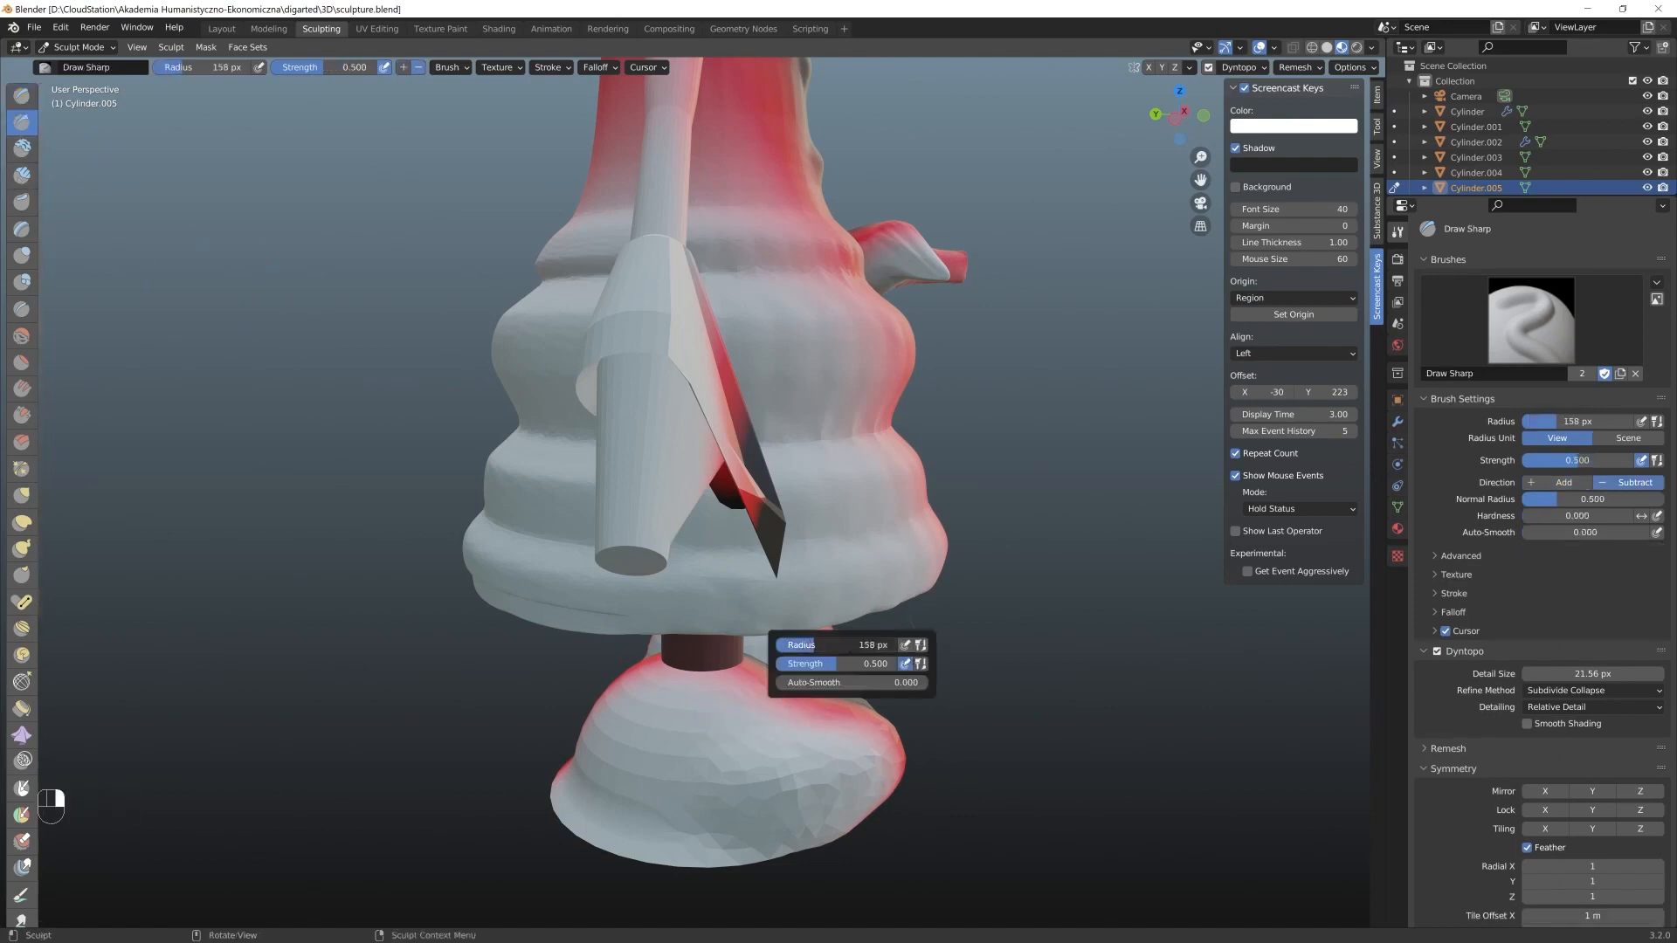
pyautogui.hotkey('ctrl', 'z')
pyautogui.hotkey('ctrl', 'z')
pyautogui.hotkey('ctrl', 'z')
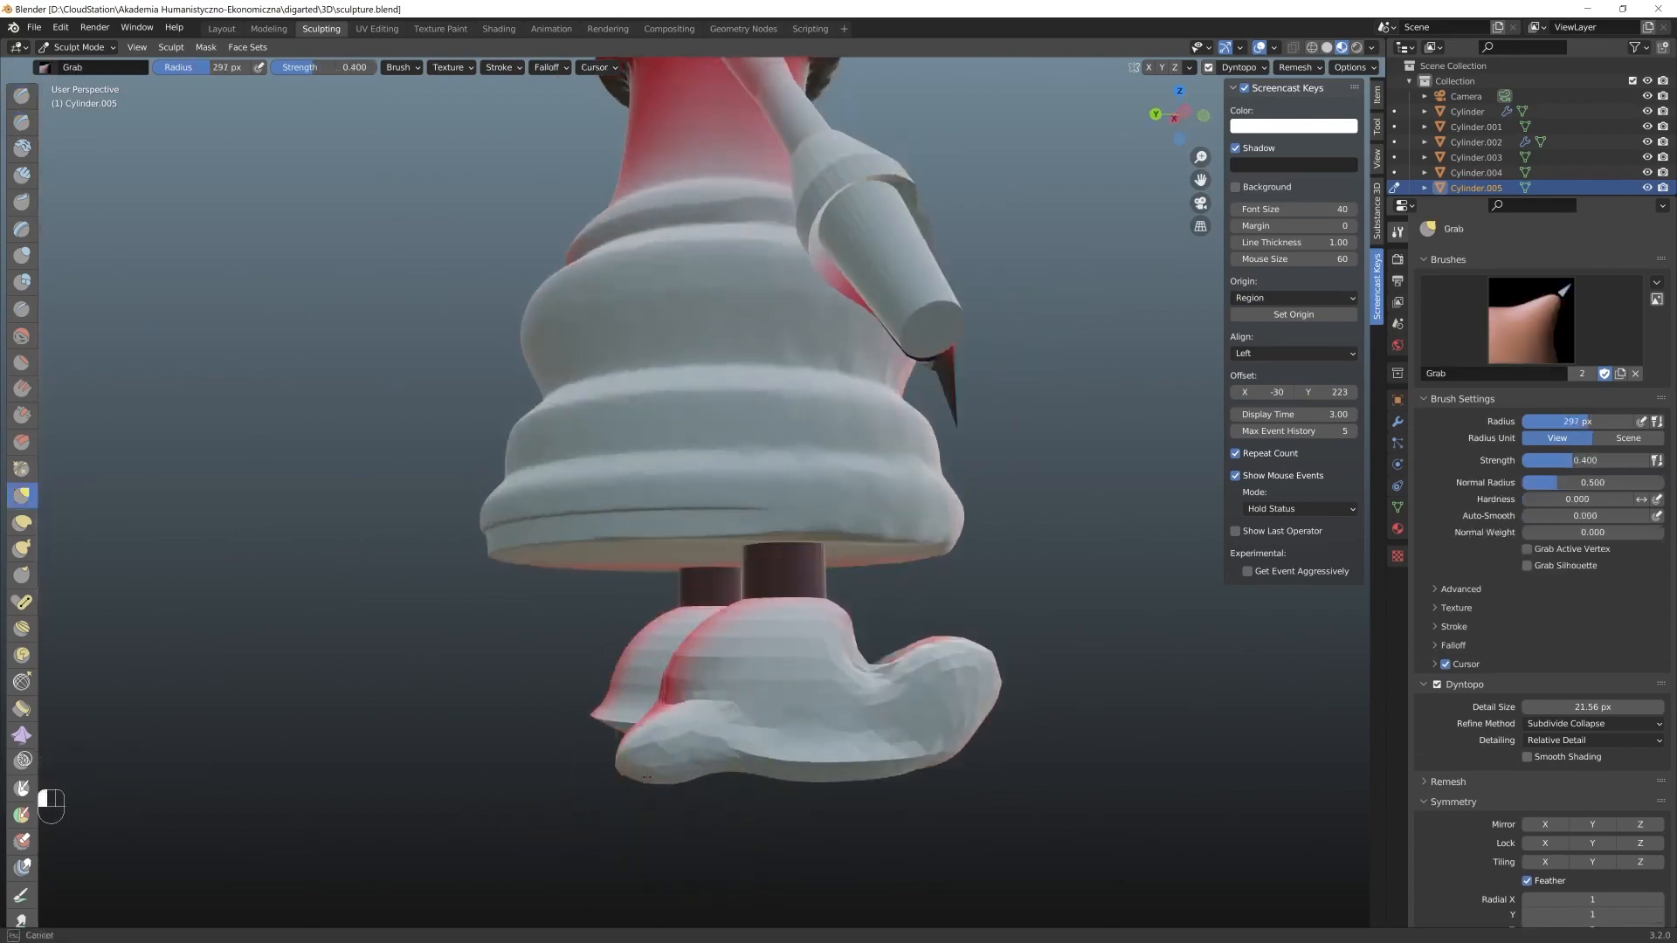
# Shape the white-side foot into an elongated shoe with the Grab brush at a 297 px radius
pyautogui.moveTo(637, 854)
pyautogui.mouseDown(button='middle')
pyautogui.moveTo(1085, 741)
pyautogui.moveTo(351, 764)
pyautogui.mouseUp(button='middle')
pyautogui.scroll(-3, 664, 420)
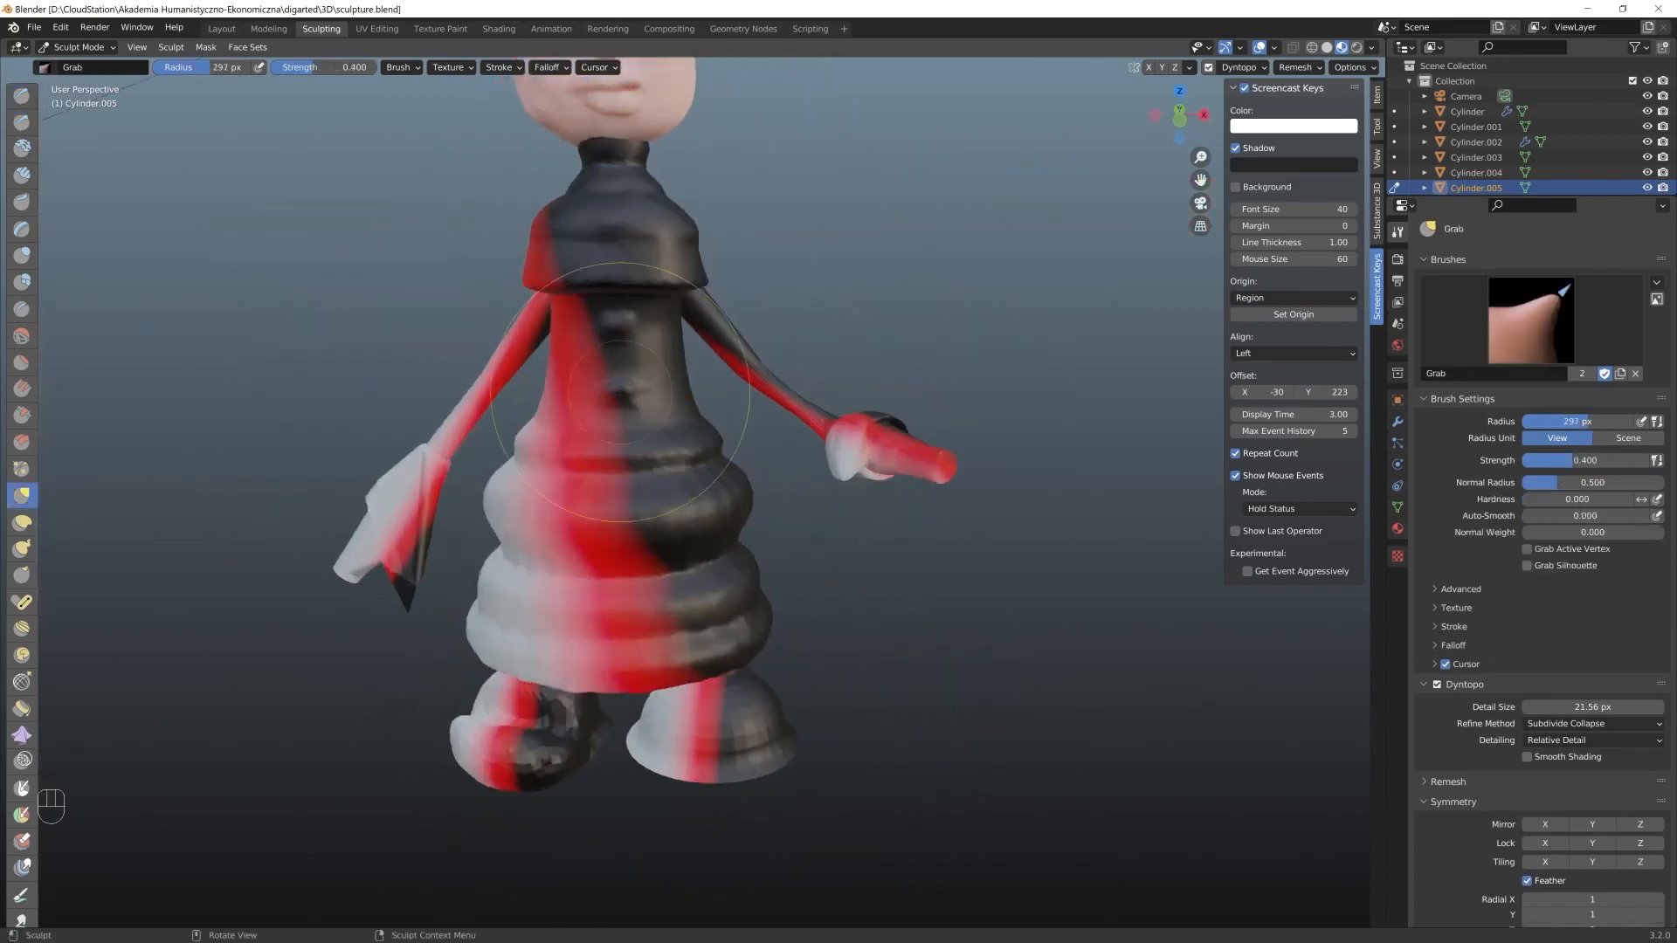
# Return to the Layout workspace in Object Mode and delete the unsculpted foot on the character's dark side
pyautogui.click(22, 95)
pyautogui.rightClick(865, 637)
pyautogui.click(221, 29)
pyautogui.click(22, 95)
pyautogui.click(709, 548)
pyautogui.press('Delete')
# Copy and paste the remaining leg with its sculpted shoe and move the copy about 2.19 m along X to the dark side
pyautogui.click(557, 548)
pyautogui.hotkey('ctrl', 'c')
pyautogui.hotkey('ctrl', 'v')
pyautogui.press('g')
pyautogui.press('x')
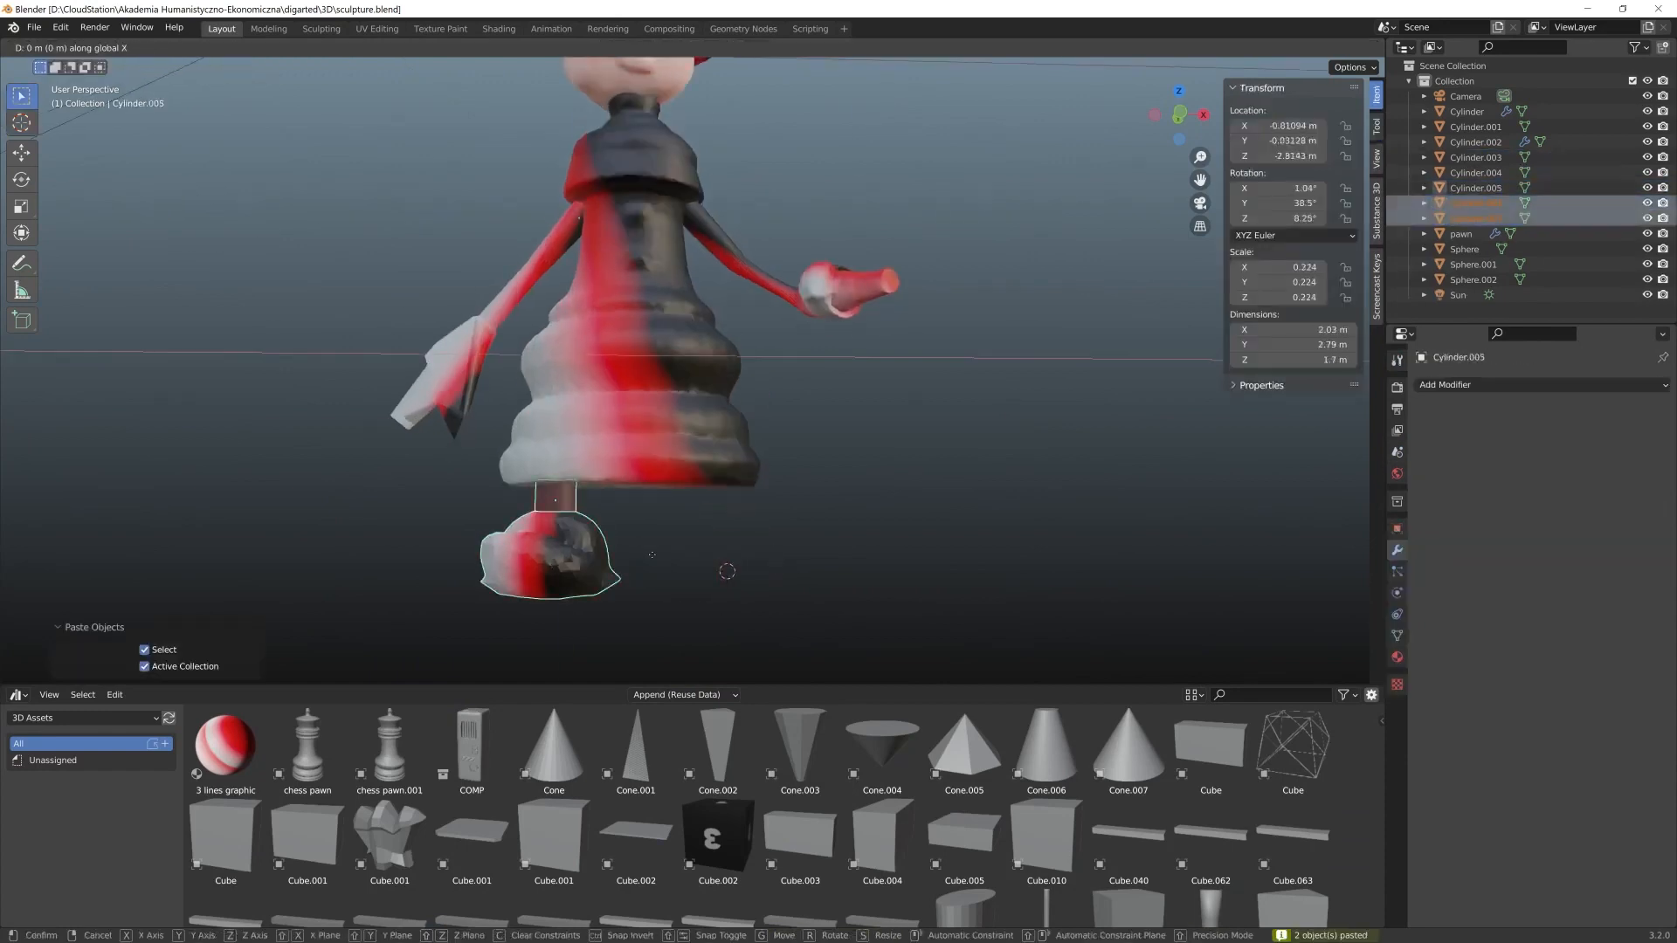
pyautogui.click(709, 493)
# Rotate the copied leg and shoe 31° about Z and lower them slightly along Z
pyautogui.press('r')
pyautogui.press('x')
pyautogui.press('z')
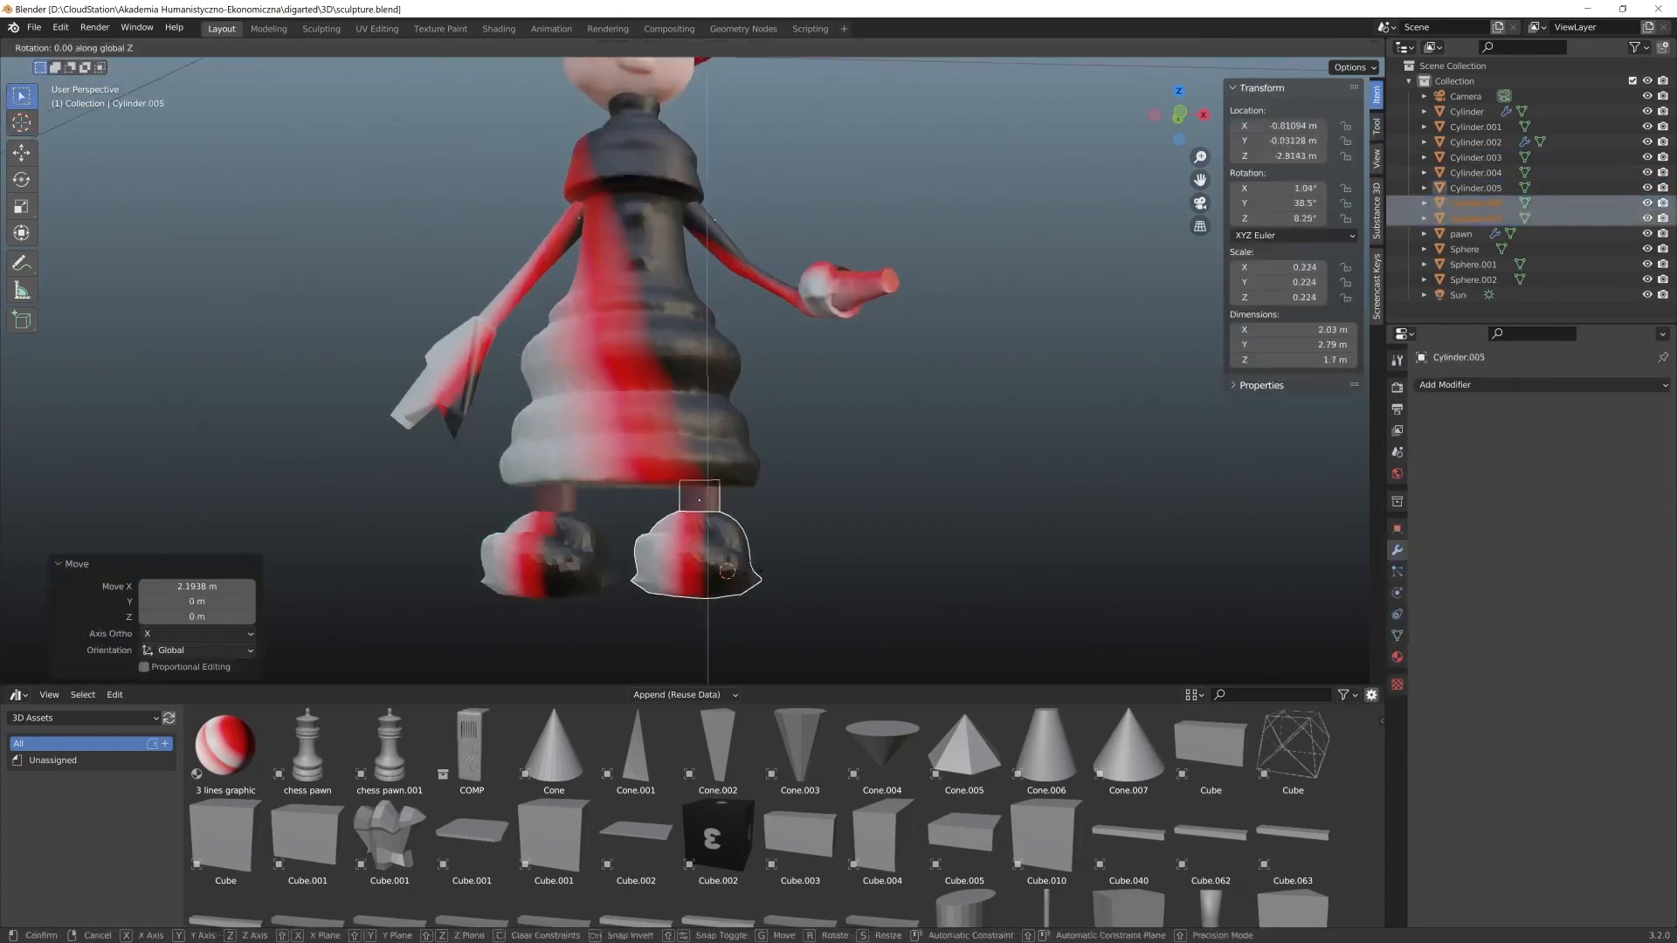
pyautogui.click(663, 567)
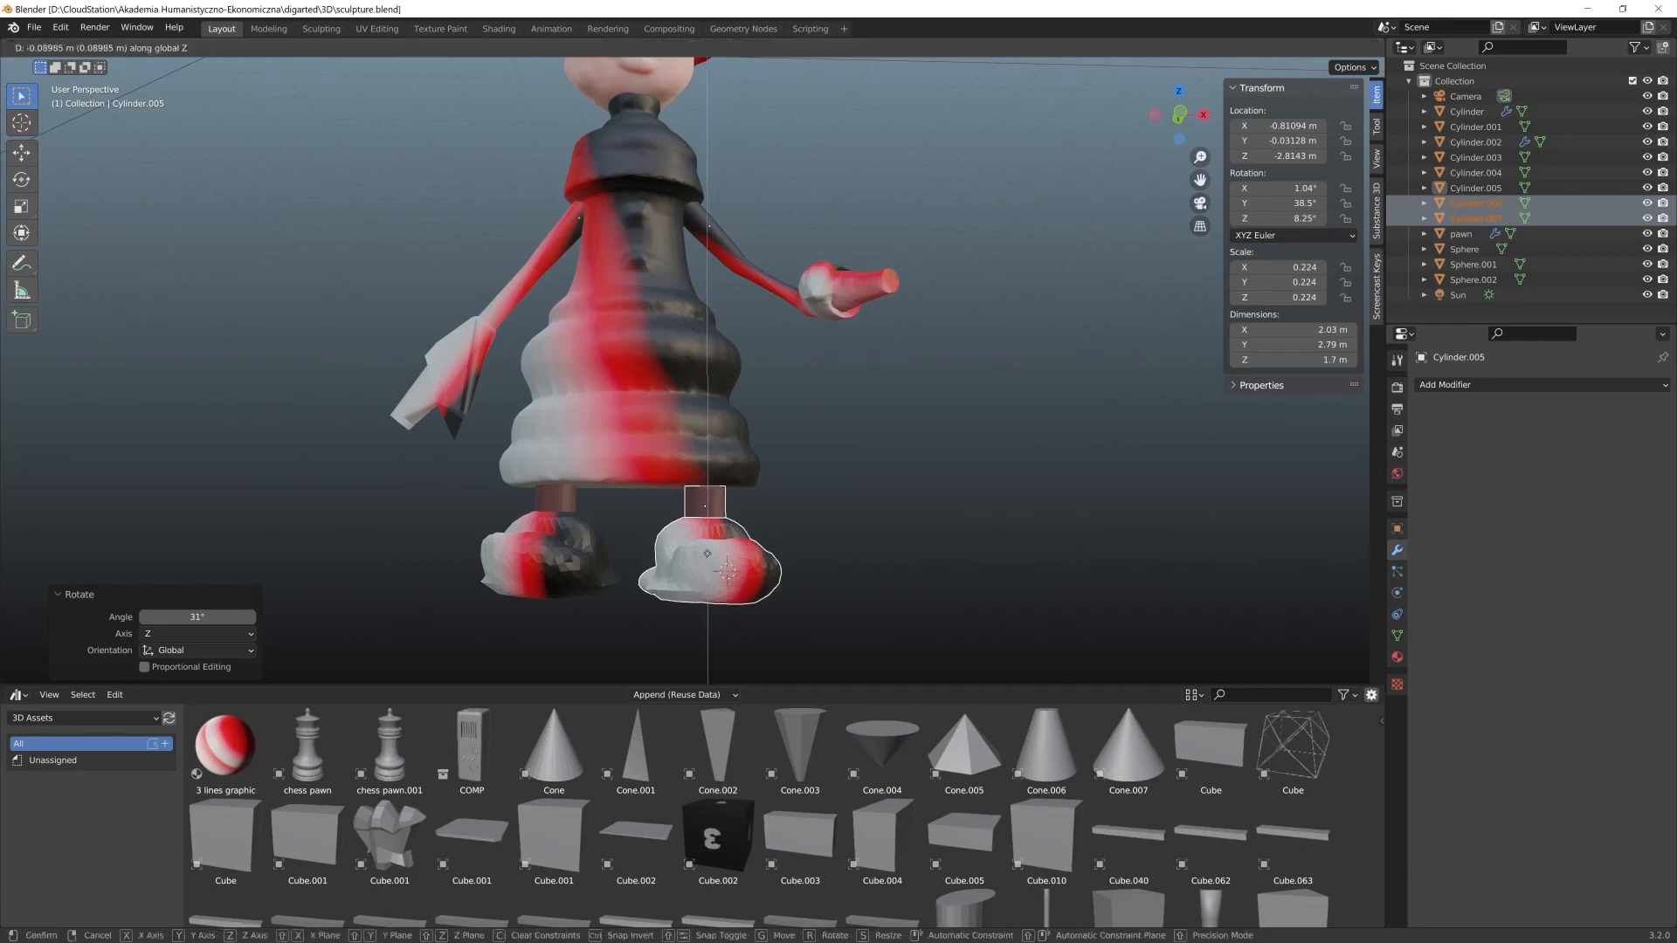
pyautogui.click(835, 553)
pyautogui.moveTo(835, 554); pyautogui.dragTo(898, 438, button='middle')
pyautogui.scroll(-2, 850, 558)
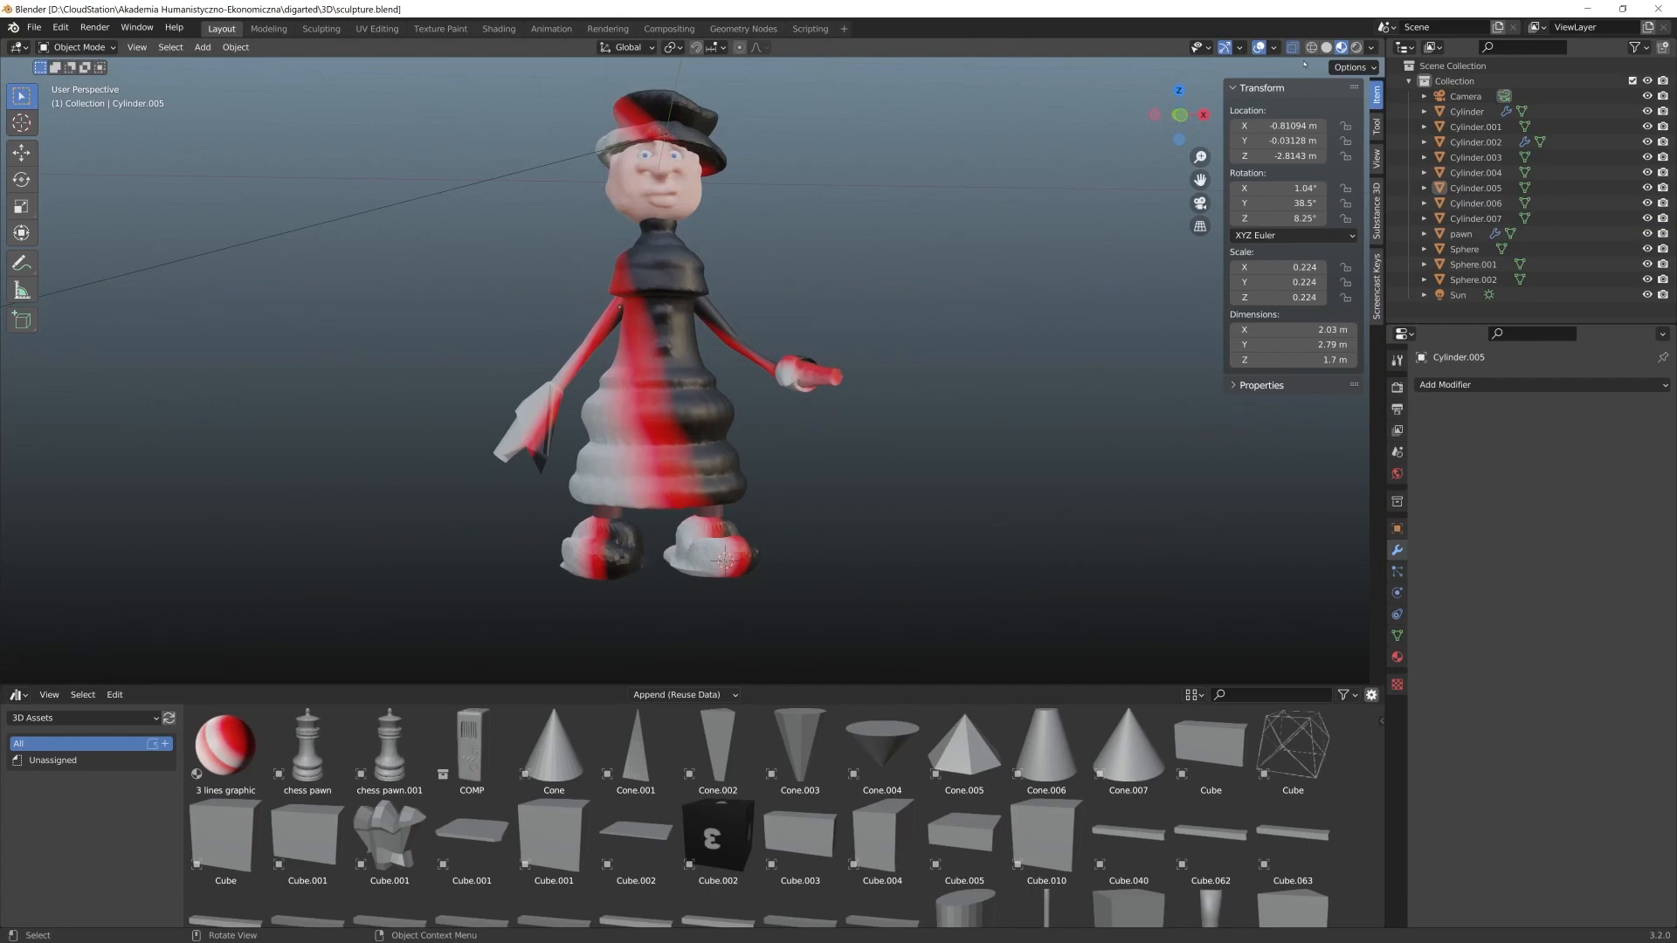
# Switch the viewport to rendered shading and apply Shade Smooth to the body, arms, legs and shoes together
pyautogui.click(1356, 47)
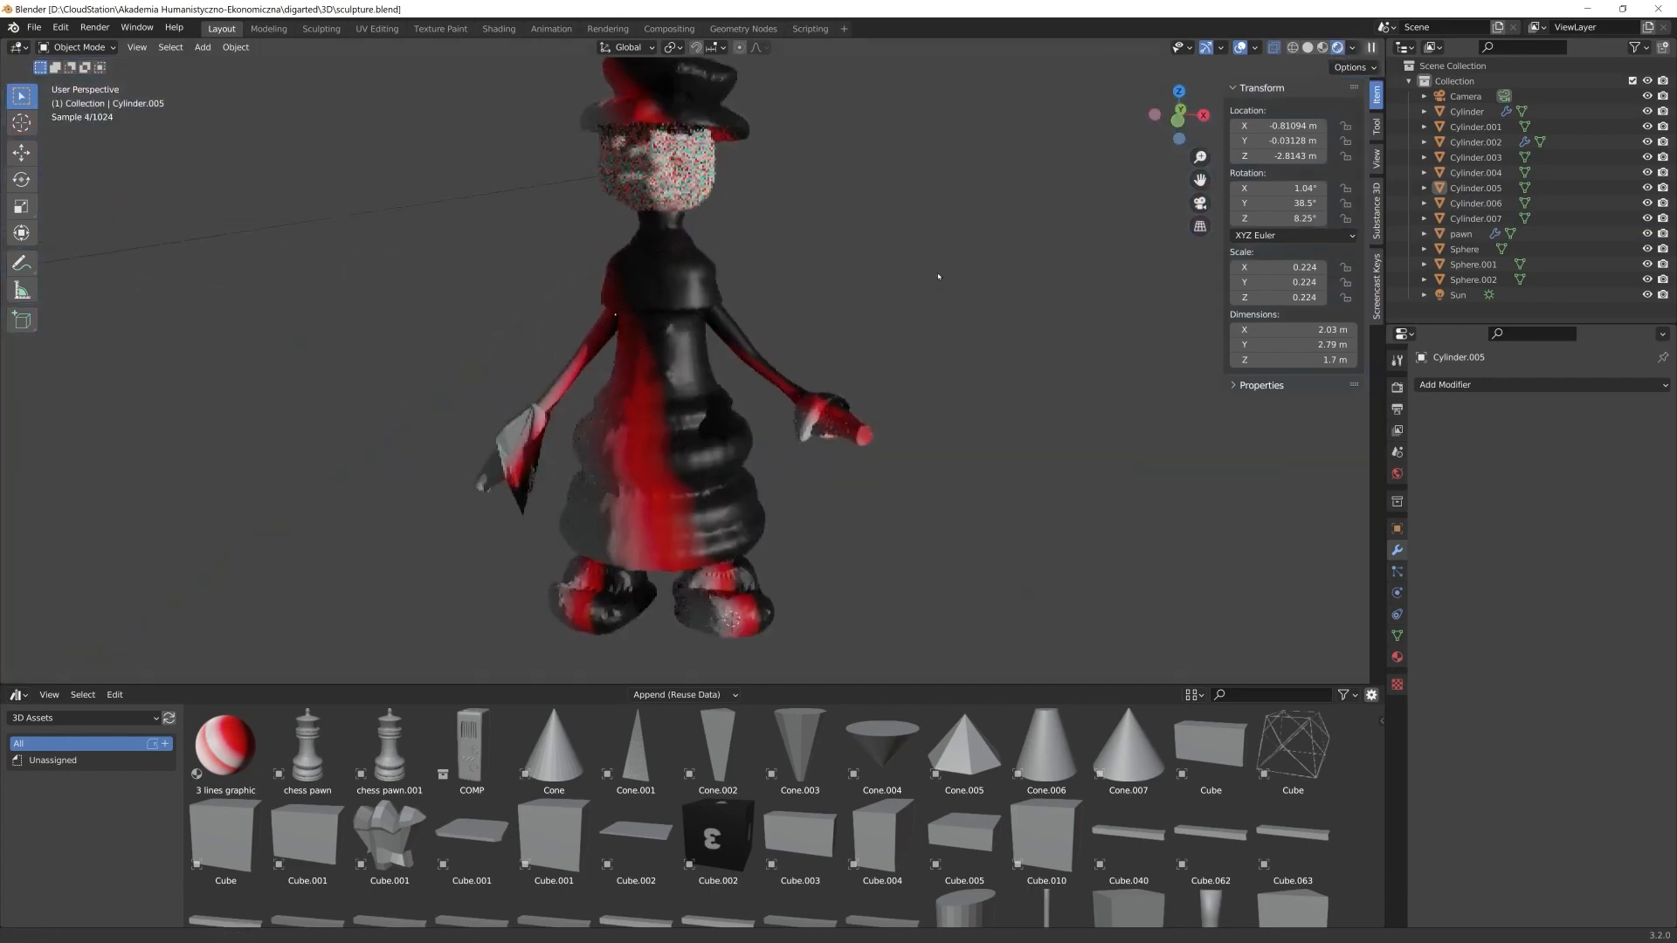
pyautogui.click(603, 597)
pyautogui.moveTo(909, 638); pyautogui.dragTo(371, 333)
pyautogui.click(235, 47)
pyautogui.click(265, 367)
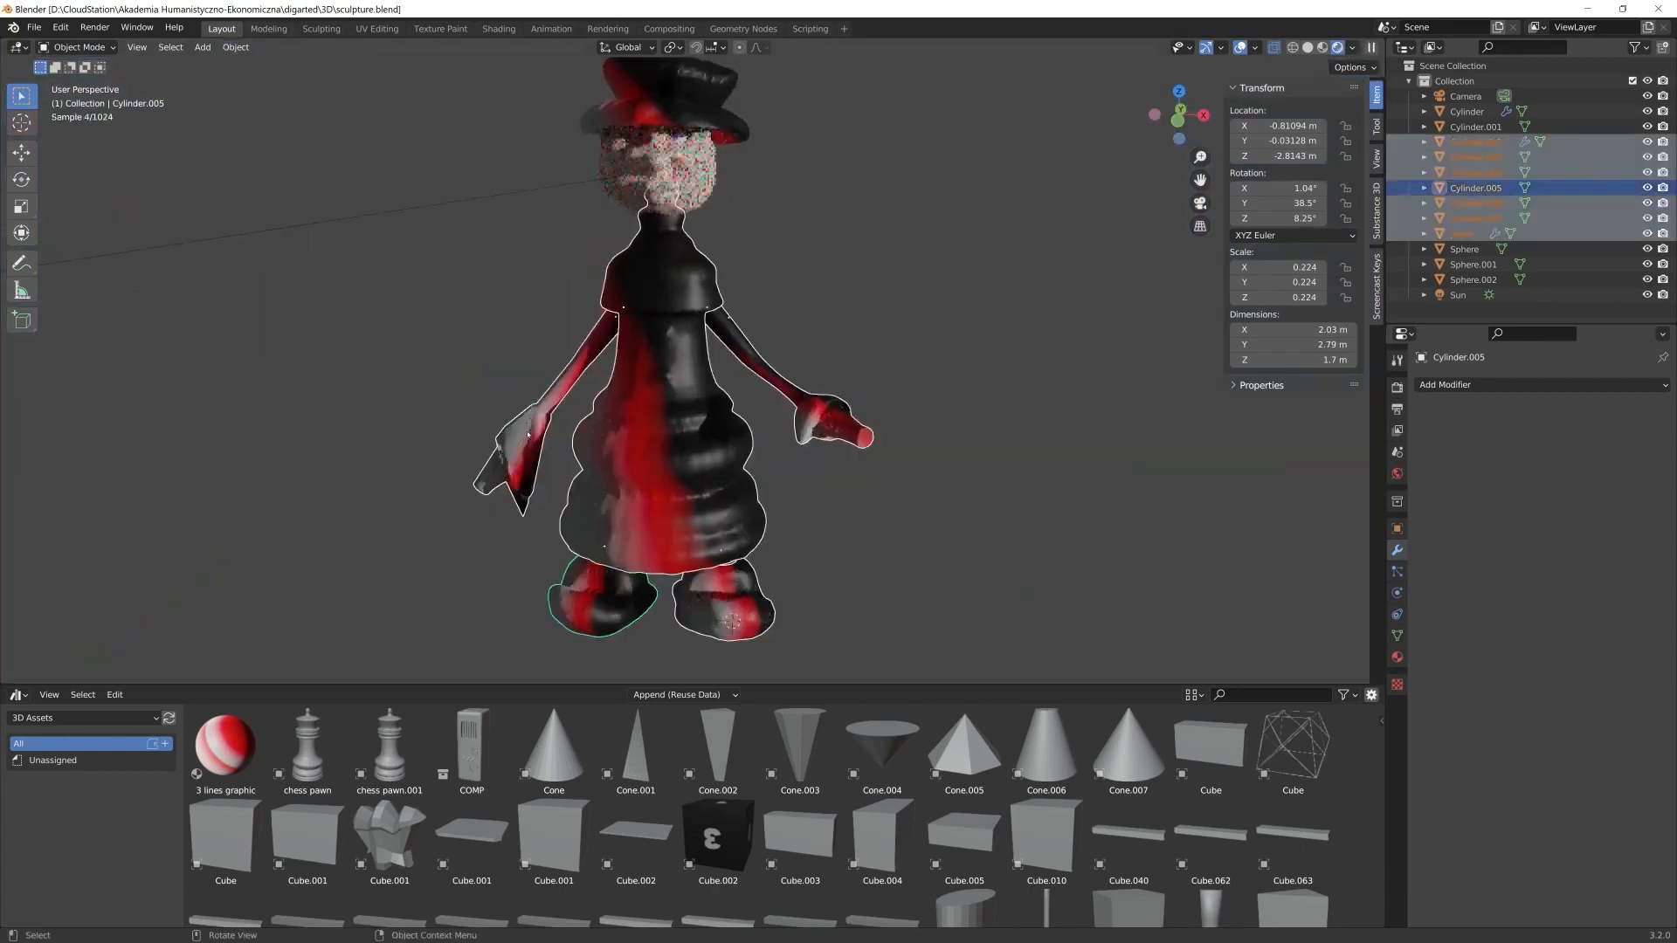
# Apply Shade Smooth individually to the white-side arm and to the hat, leaving nothing selected
pyautogui.click(527, 434)
pyautogui.click(236, 47)
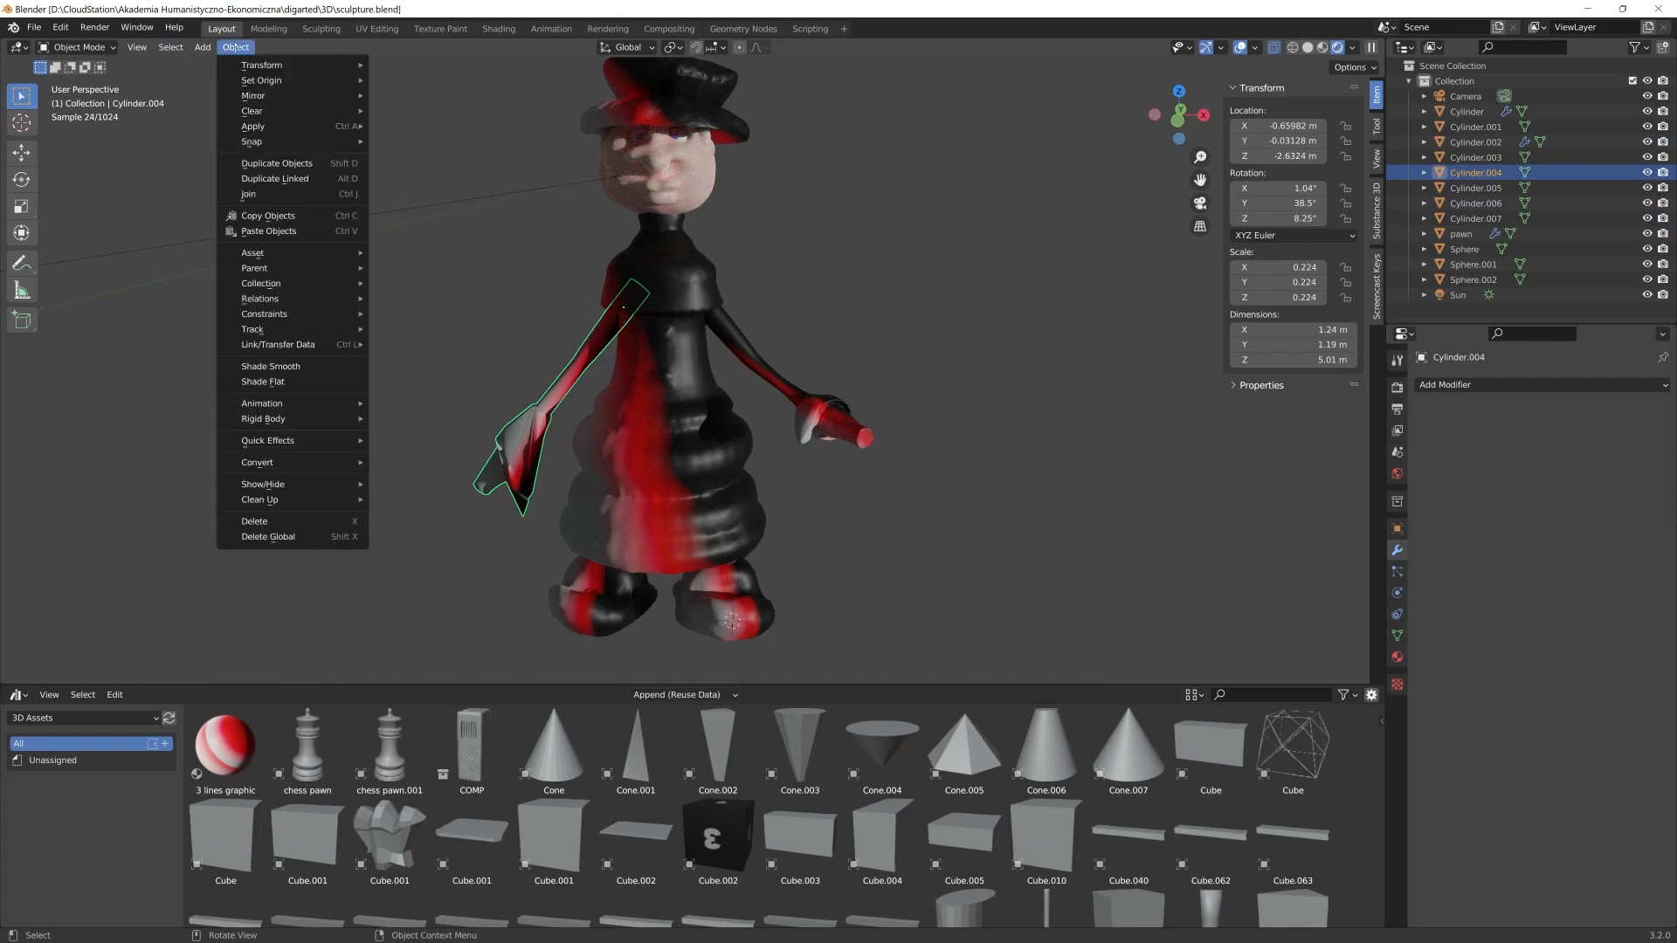
pyautogui.click(307, 370)
pyautogui.keyDown('shift'); pyautogui.moveTo(825, 173); pyautogui.dragTo(832, 225, button='middle'); pyautogui.keyUp('shift')
pyautogui.click(698, 151)
pyautogui.click(235, 48)
pyautogui.click(297, 366)
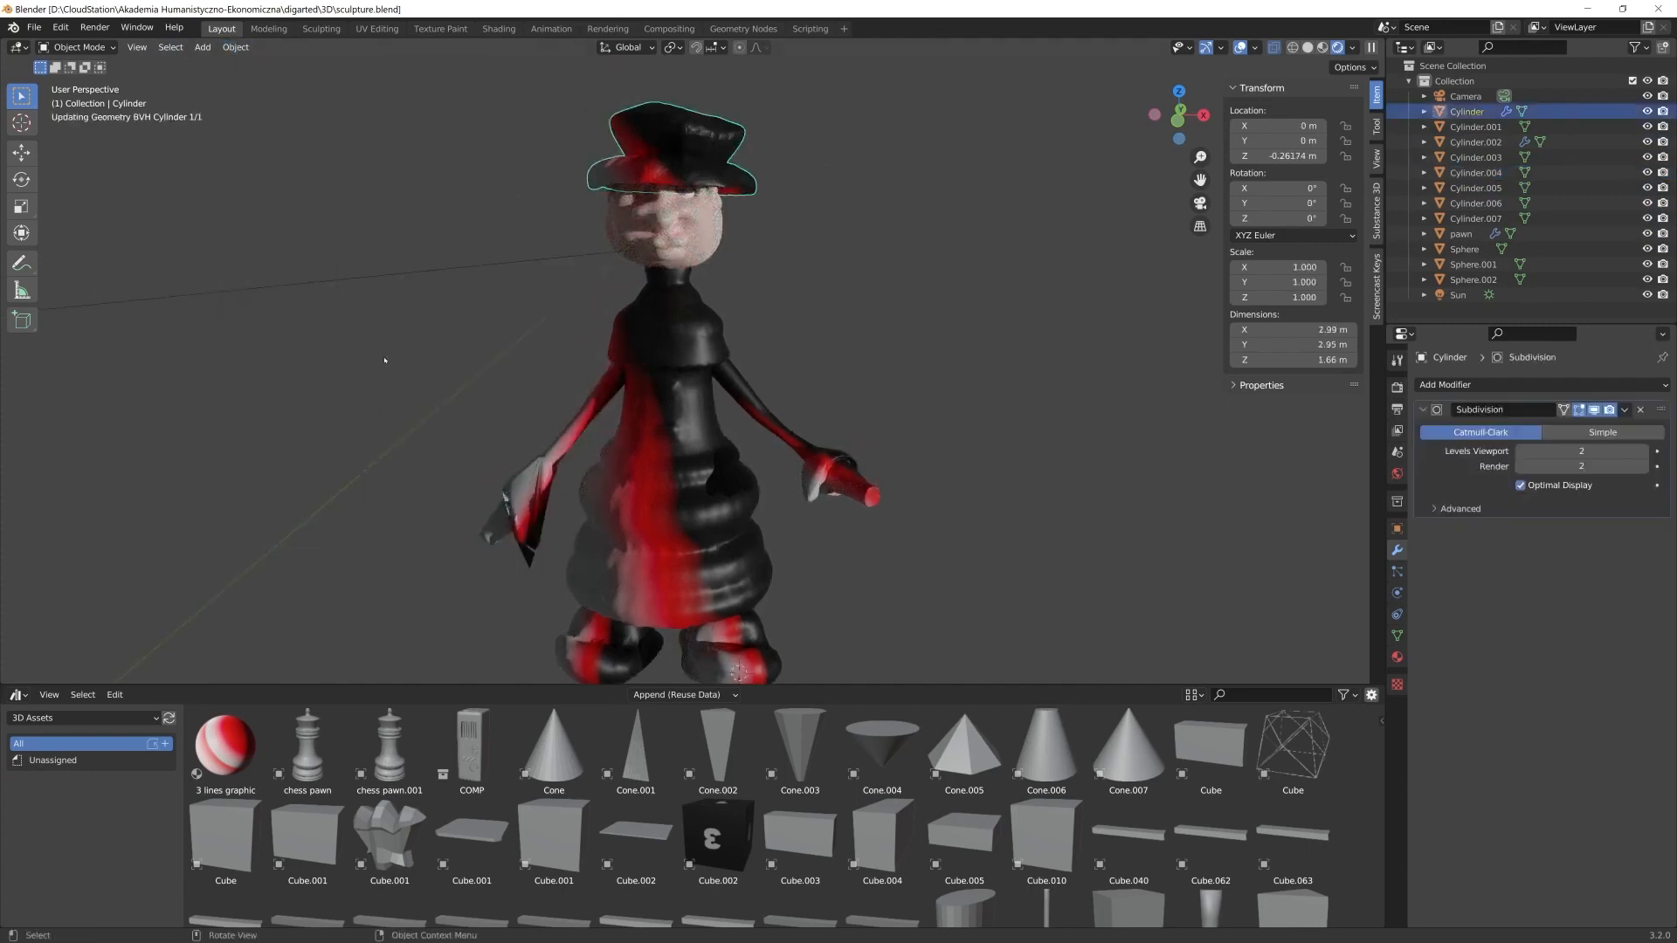
pyautogui.click(388, 360)
# Add a grid mesh at the character's feet as a floor and set its X and Y scale to 100
pyautogui.keyDown('shift'); pyautogui.moveTo(883, 453); pyautogui.dragTo(886, 424, button='middle'); pyautogui.keyUp('shift')
pyautogui.scroll(-3, 823, 589)
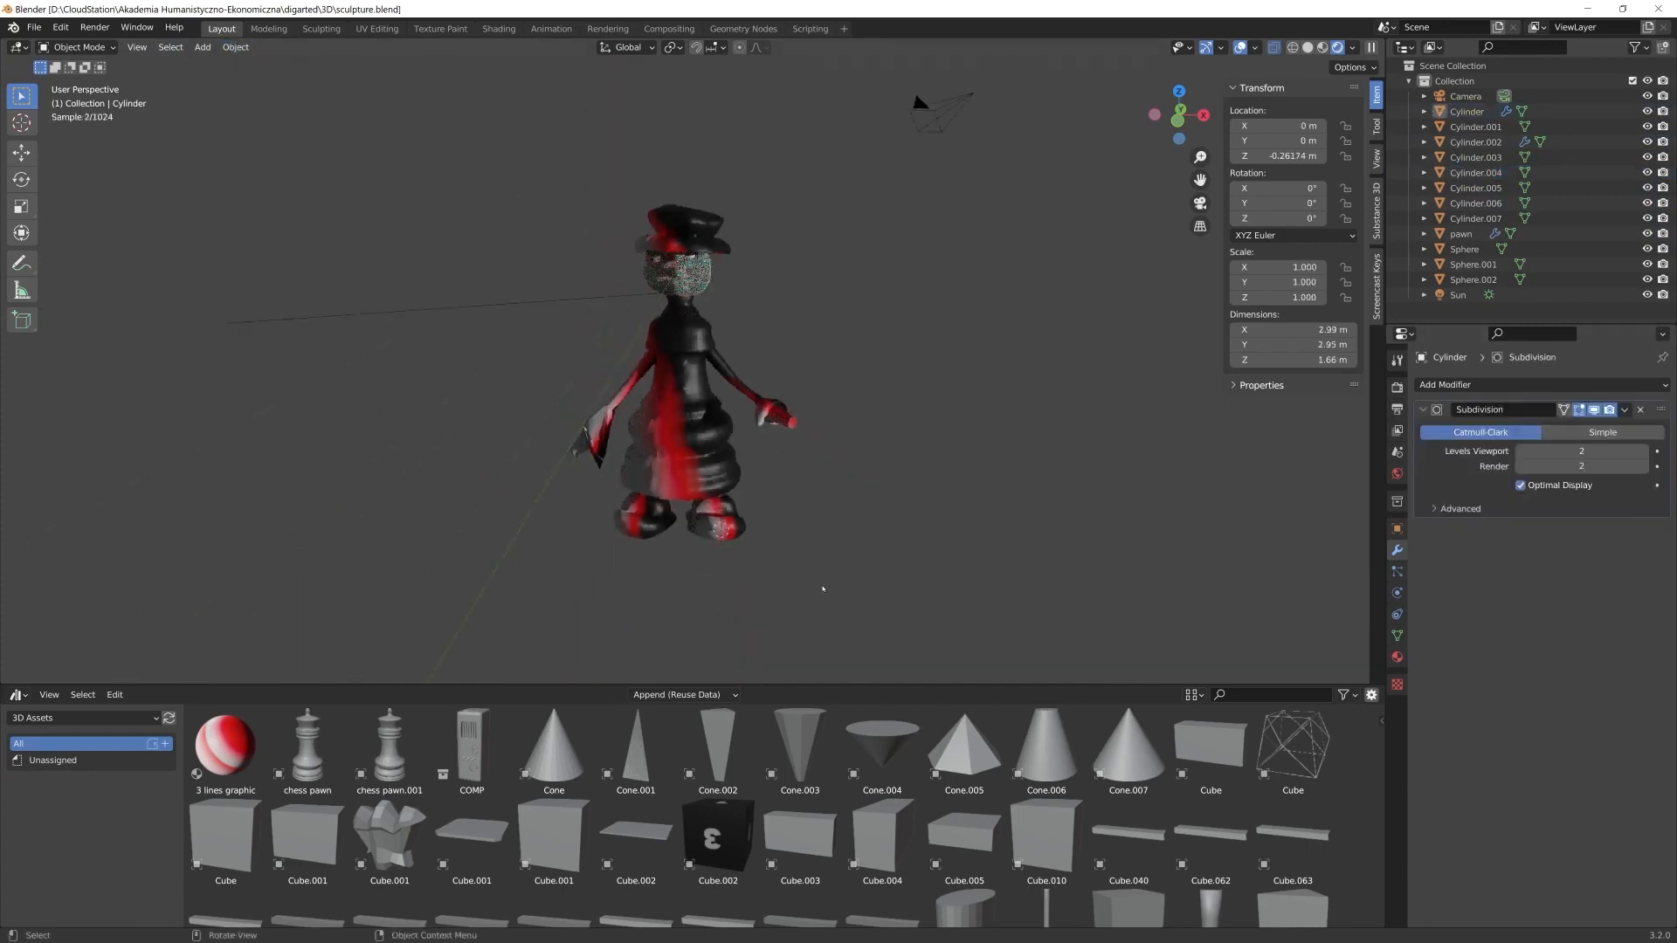
pyautogui.hotkey('shift', 'a')
pyautogui.moveTo(804, 585)
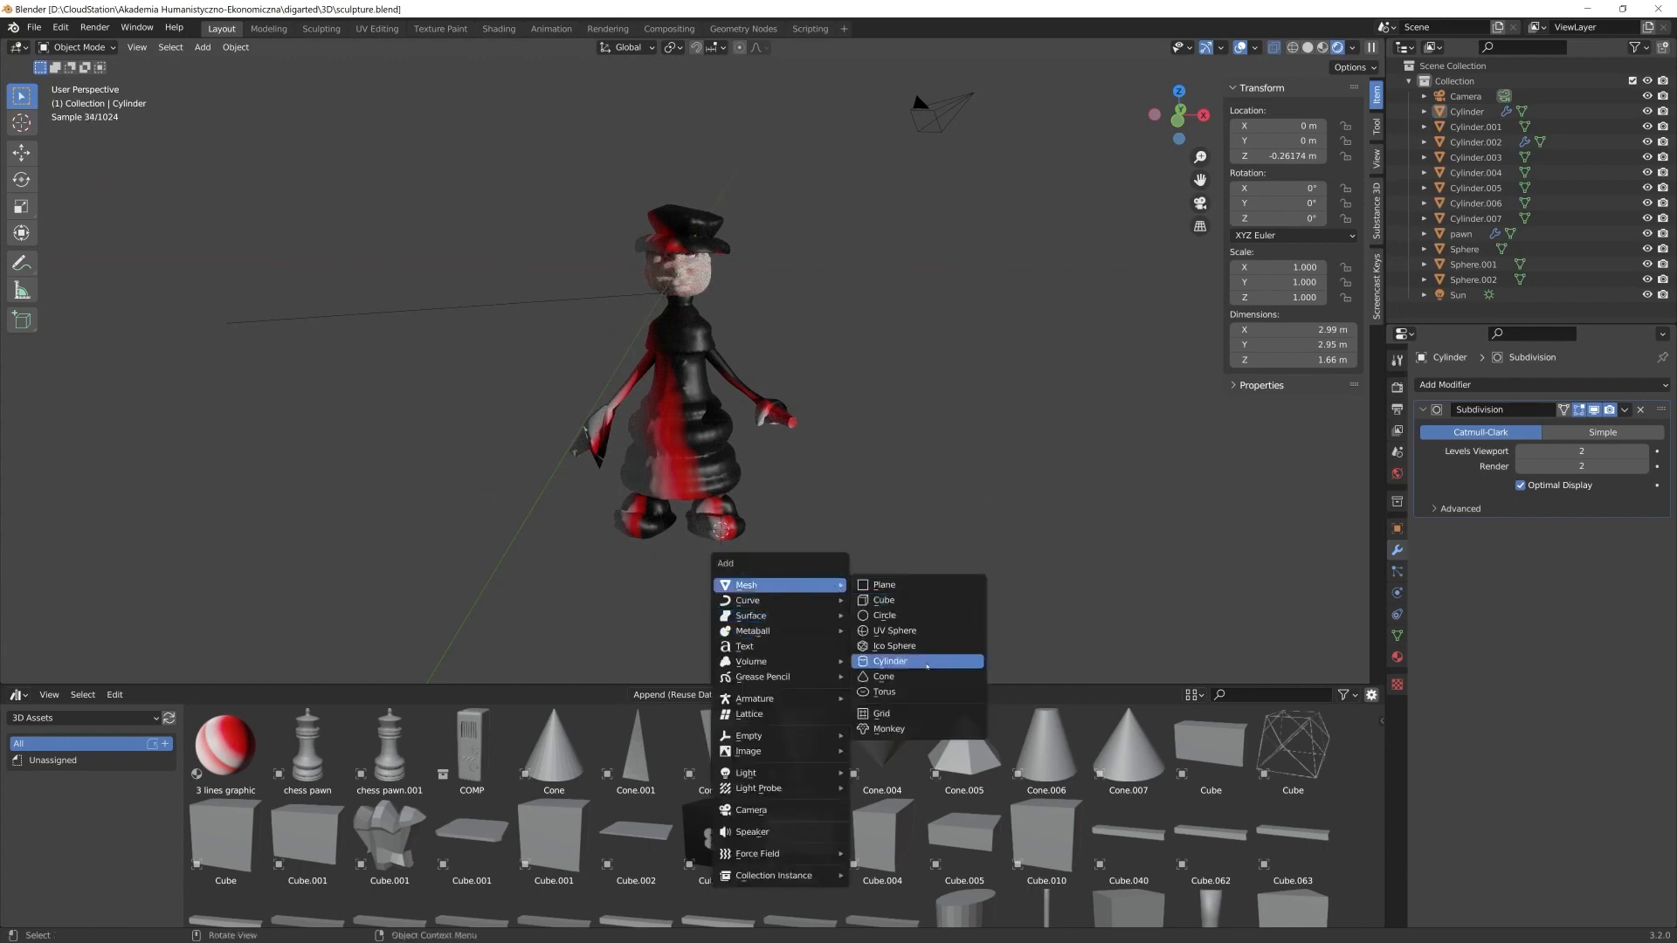
pyautogui.click(881, 714)
pyautogui.press('s')
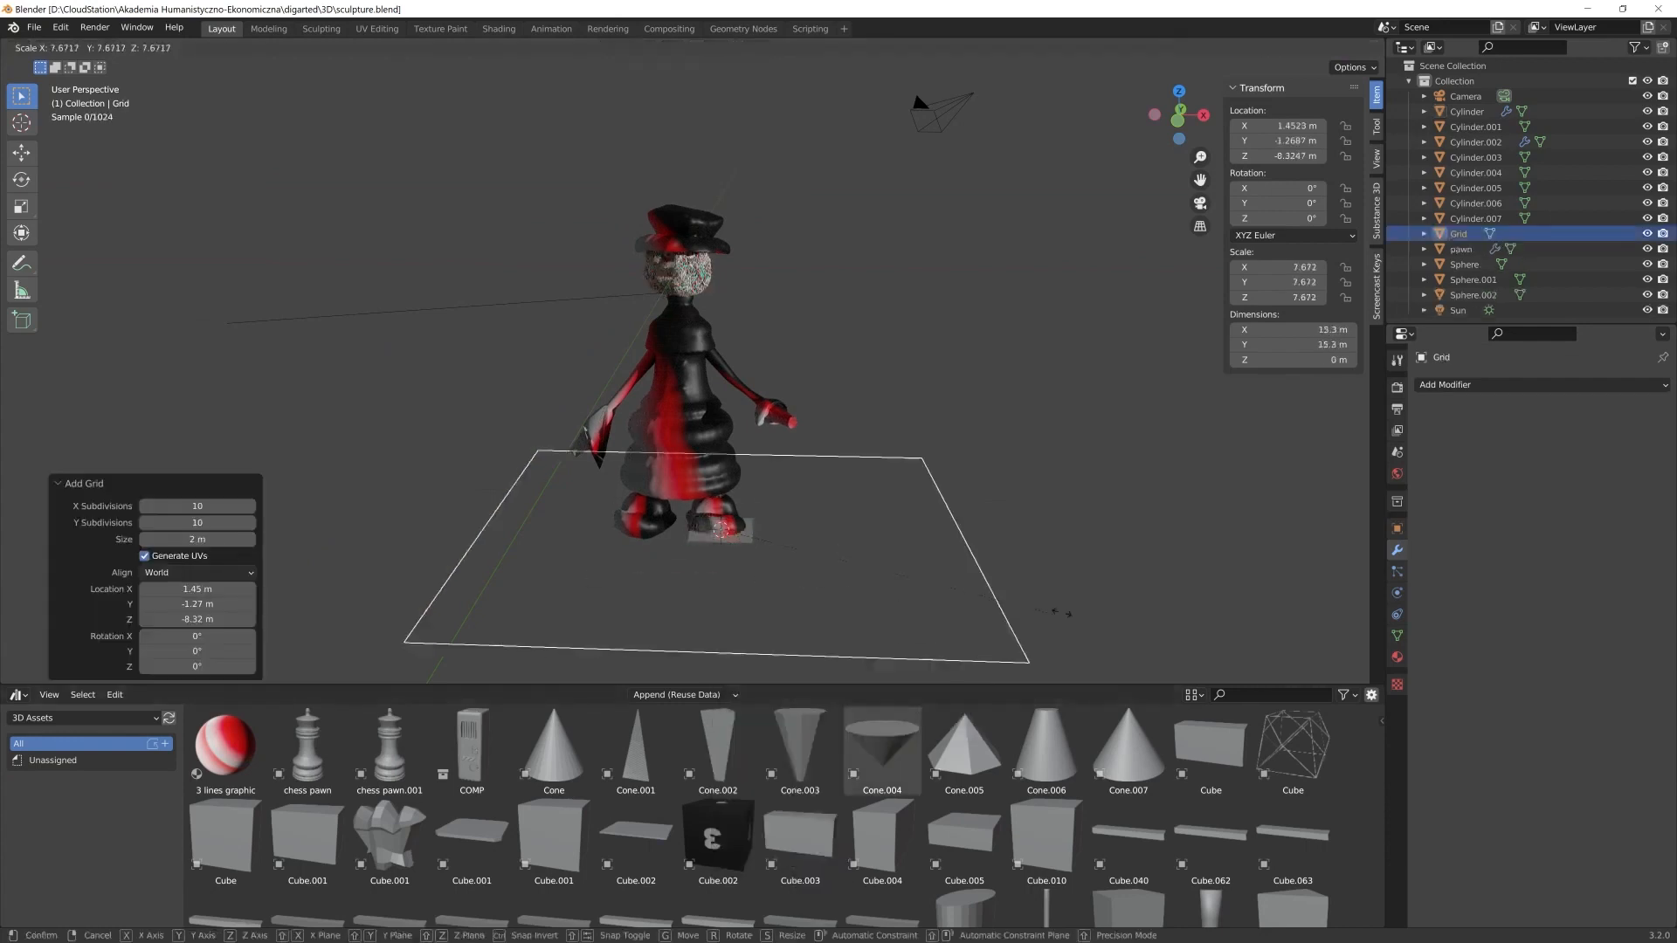
pyautogui.click(211, 548)
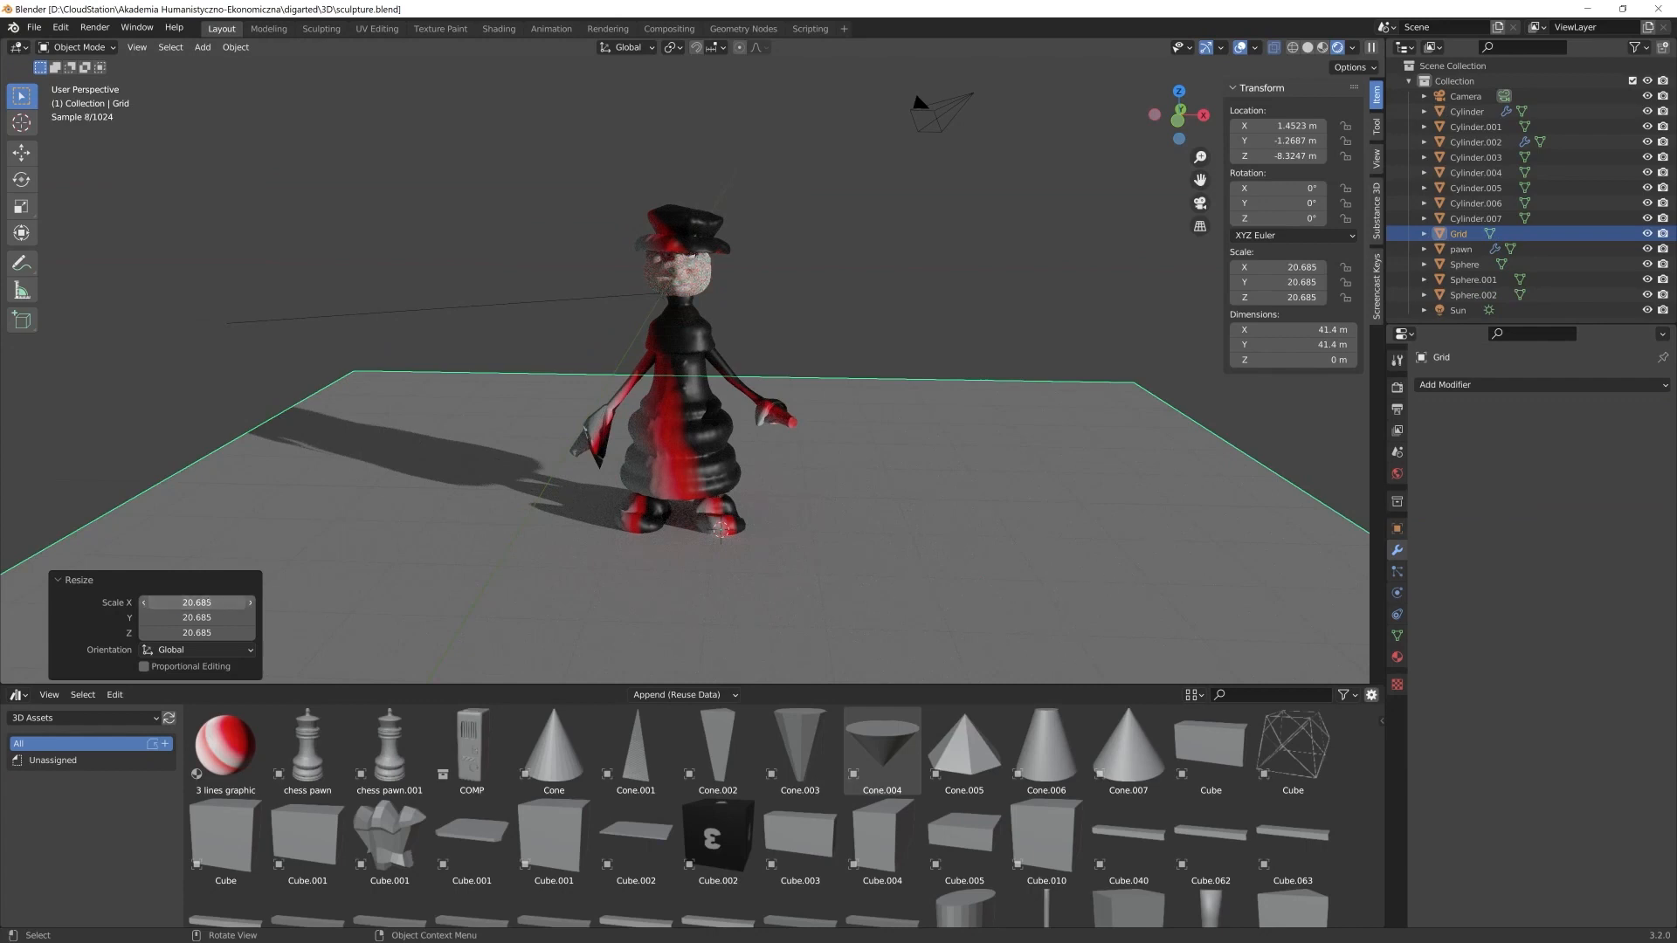
pyautogui.write('0')
pyautogui.press('Tab')
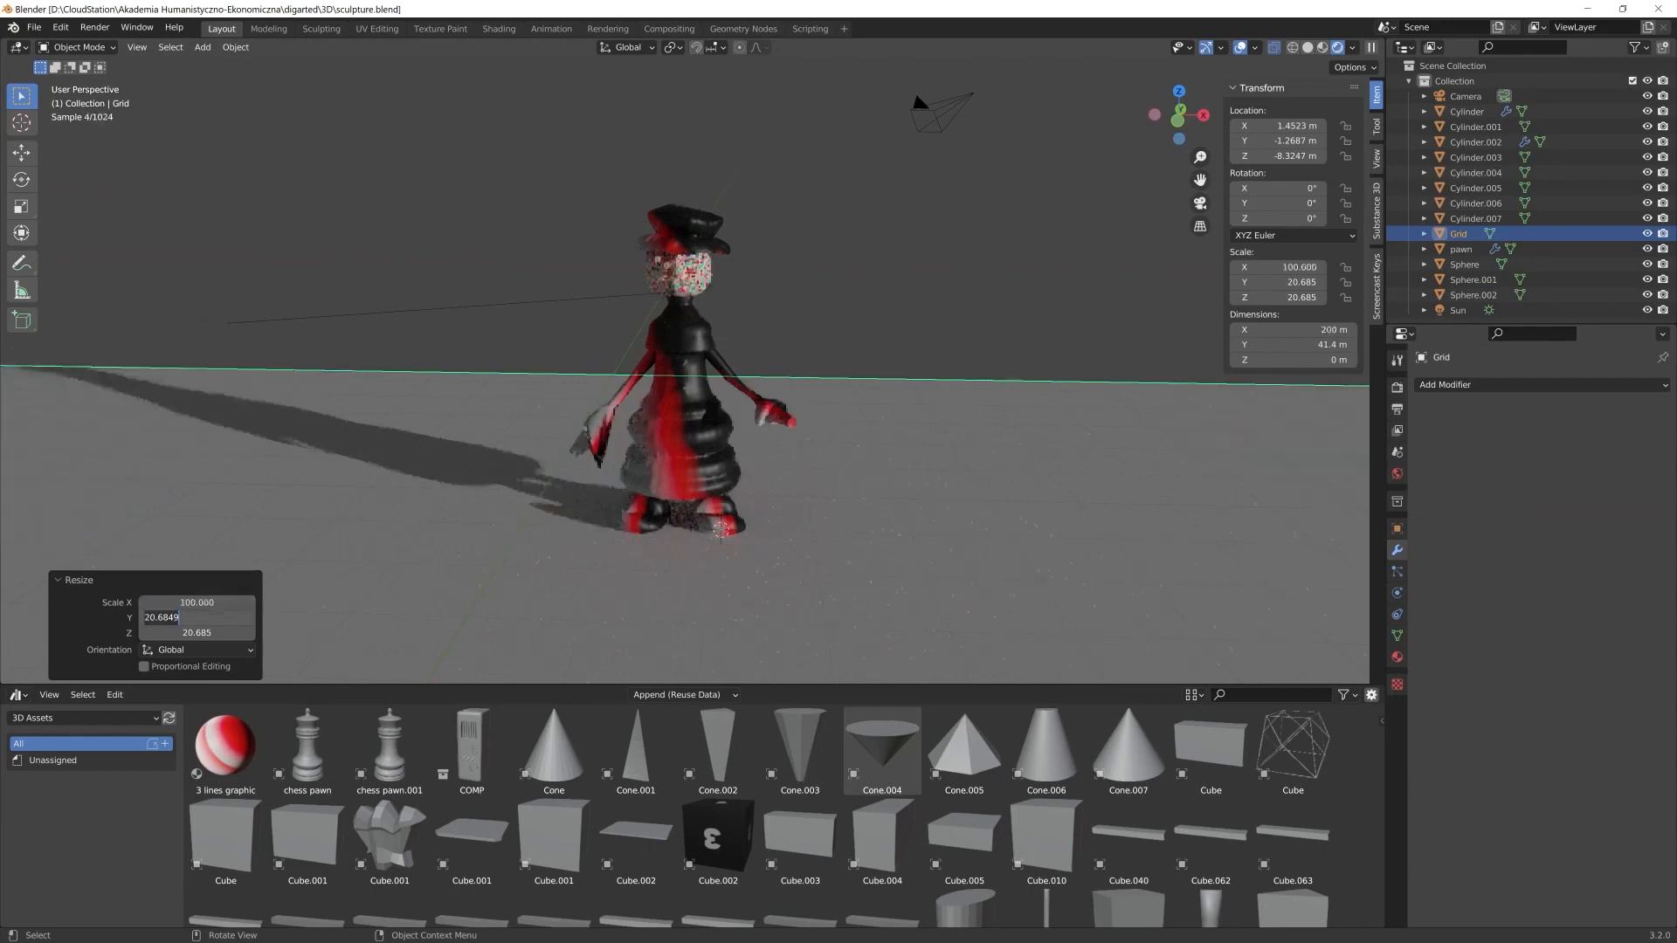
pyautogui.write('100')
pyautogui.press('Return')
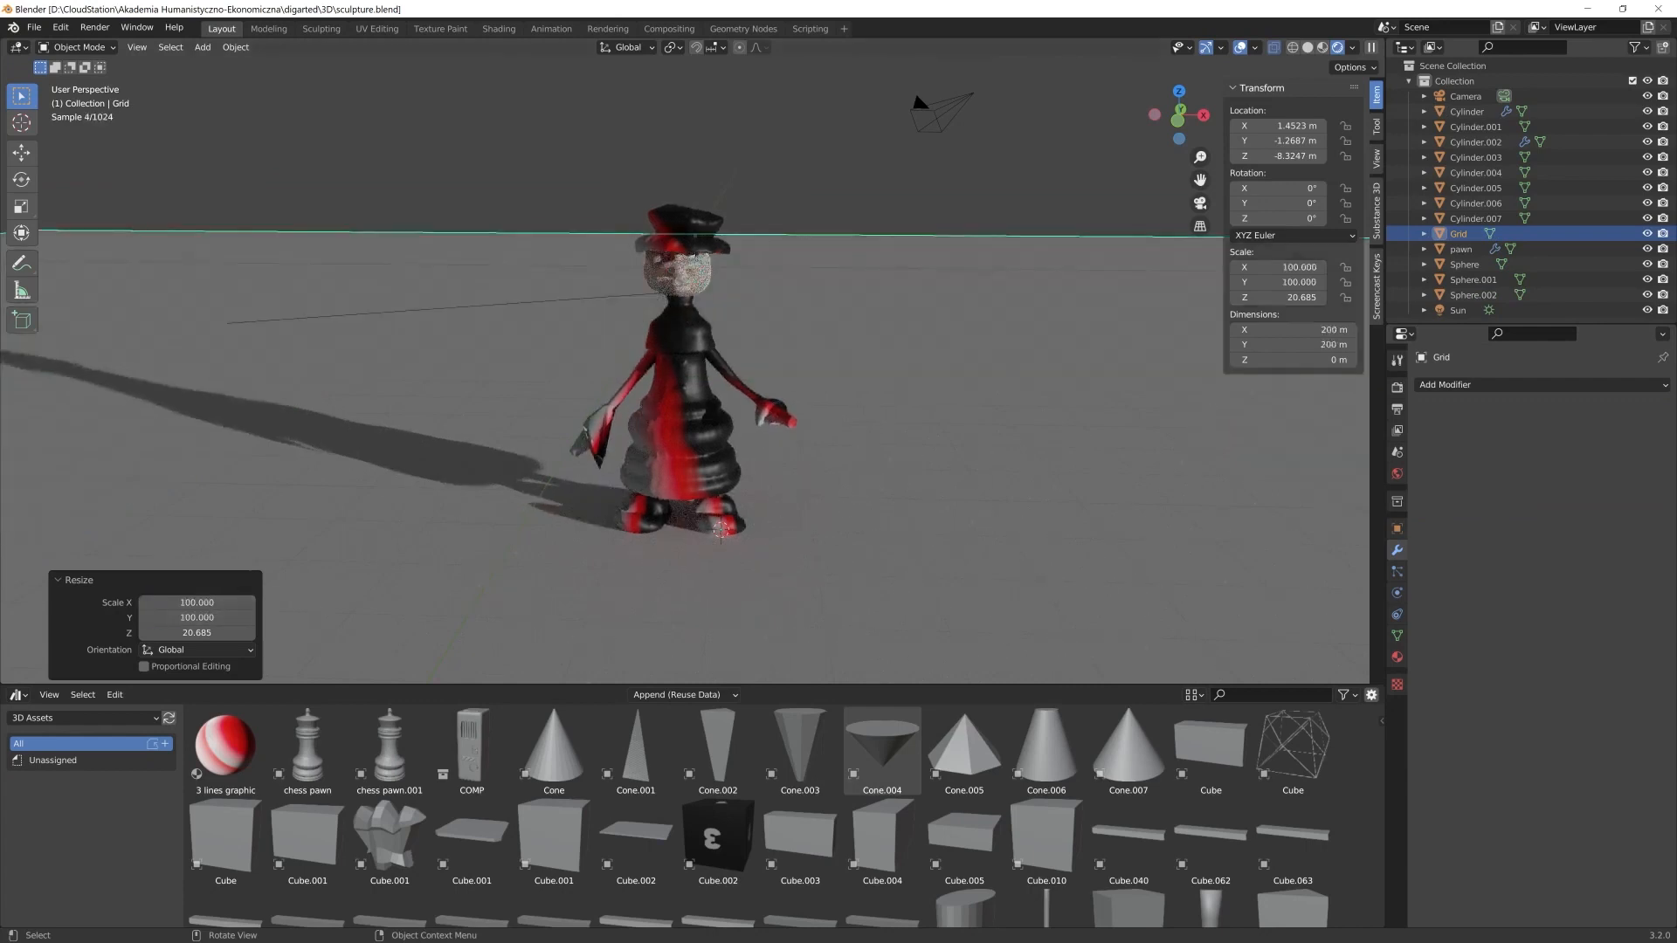
# Subdivide all the floor grid's faces with 10 cuts and return to Object Mode
pyautogui.press('Tab')
pyautogui.scroll(-5, 802, 524)
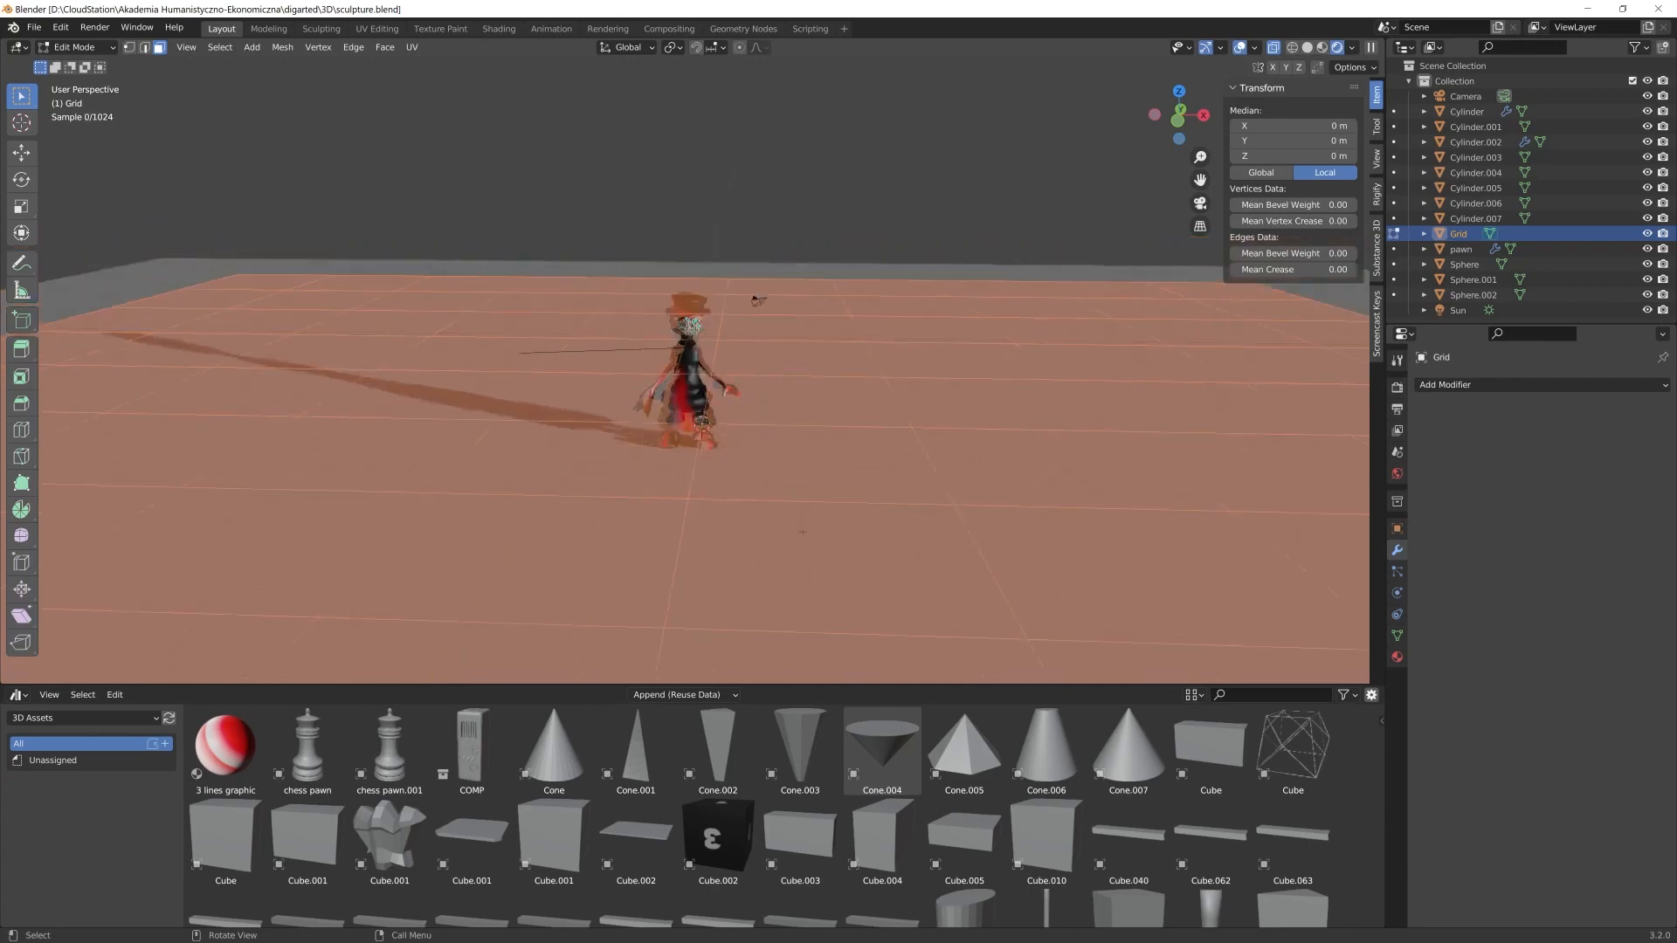
pyautogui.scroll(2, 799, 528)
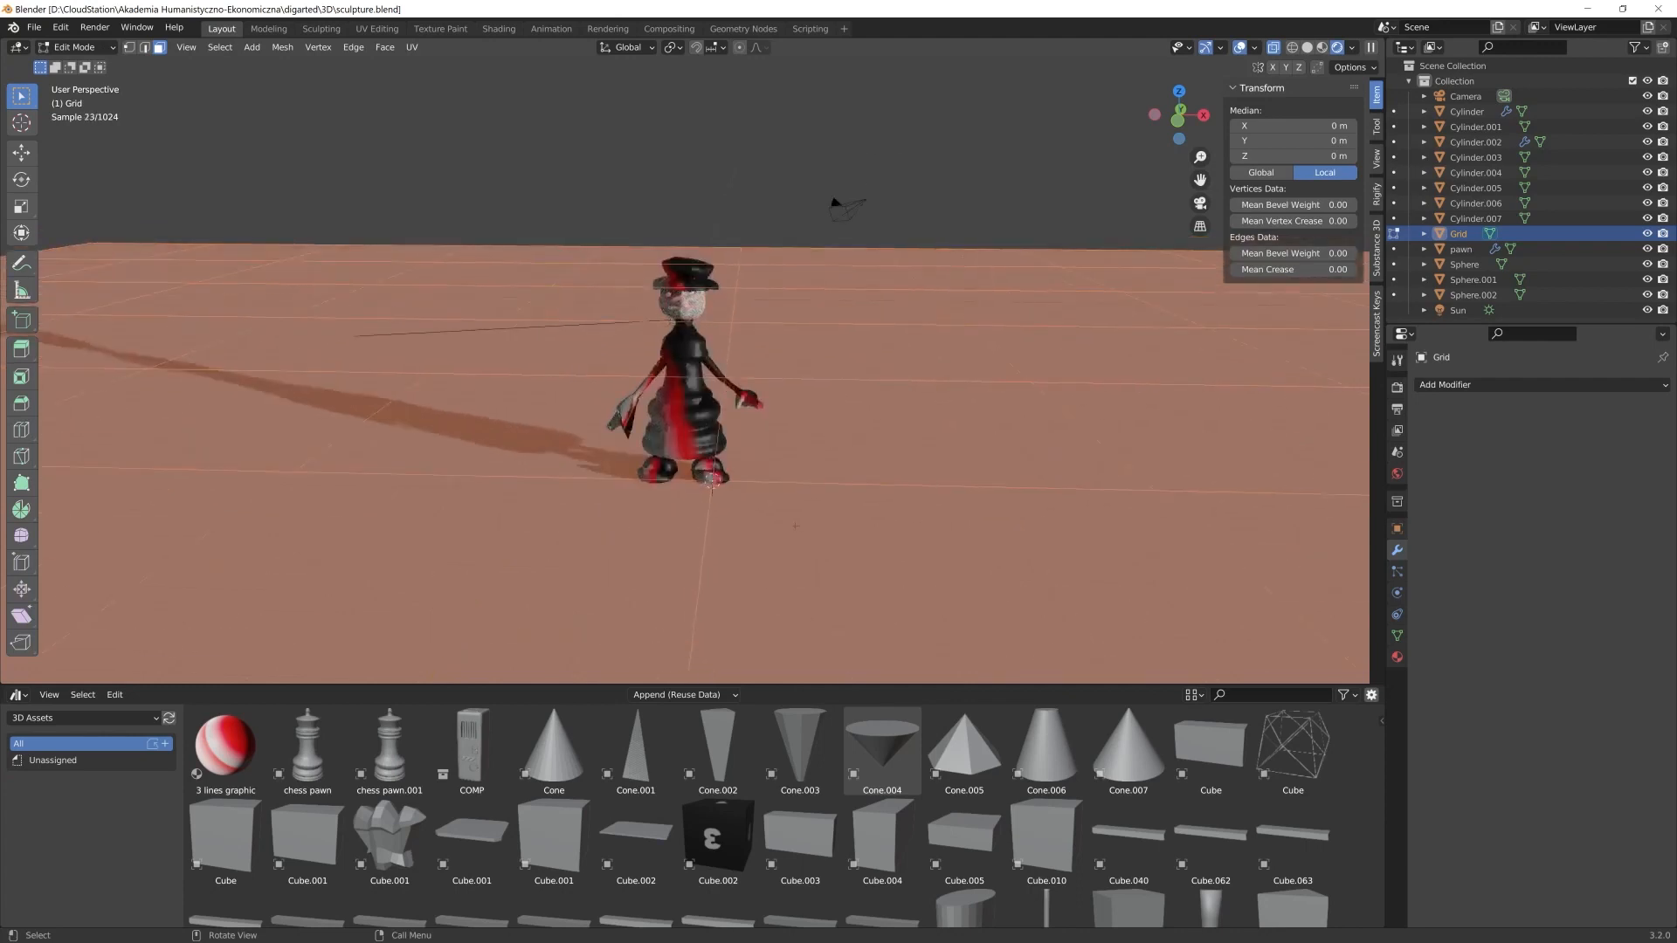
pyautogui.rightClick(795, 526)
pyautogui.click(797, 527)
pyautogui.moveTo(198, 567); pyautogui.dragTo(270, 567)
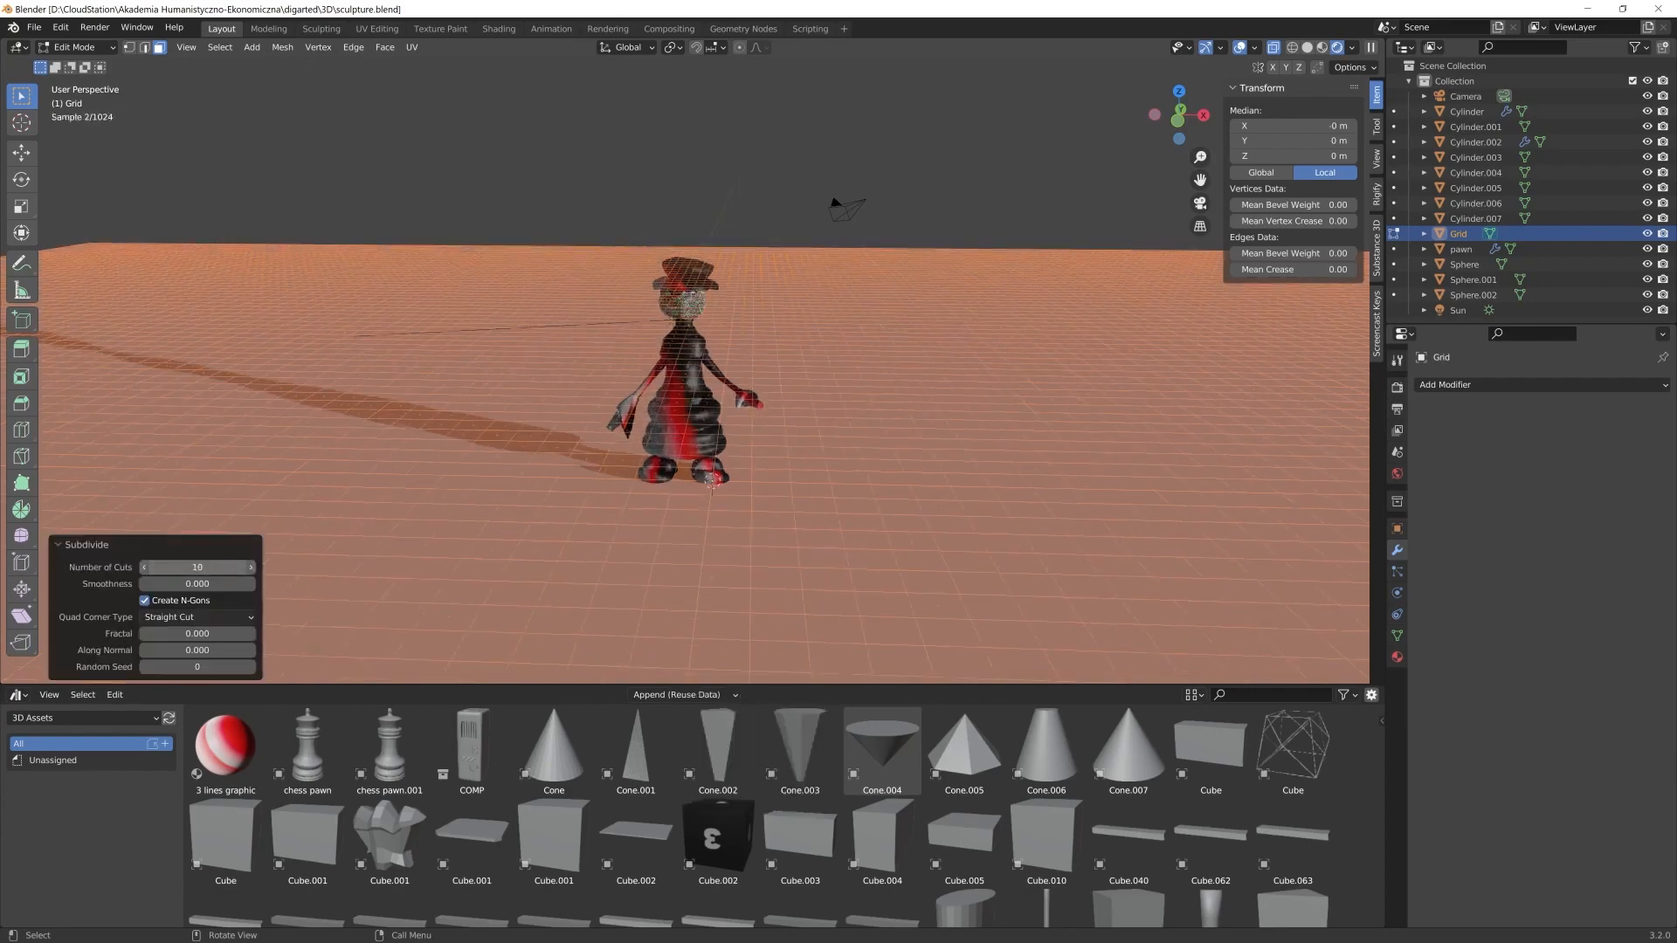
pyautogui.press('Tab')
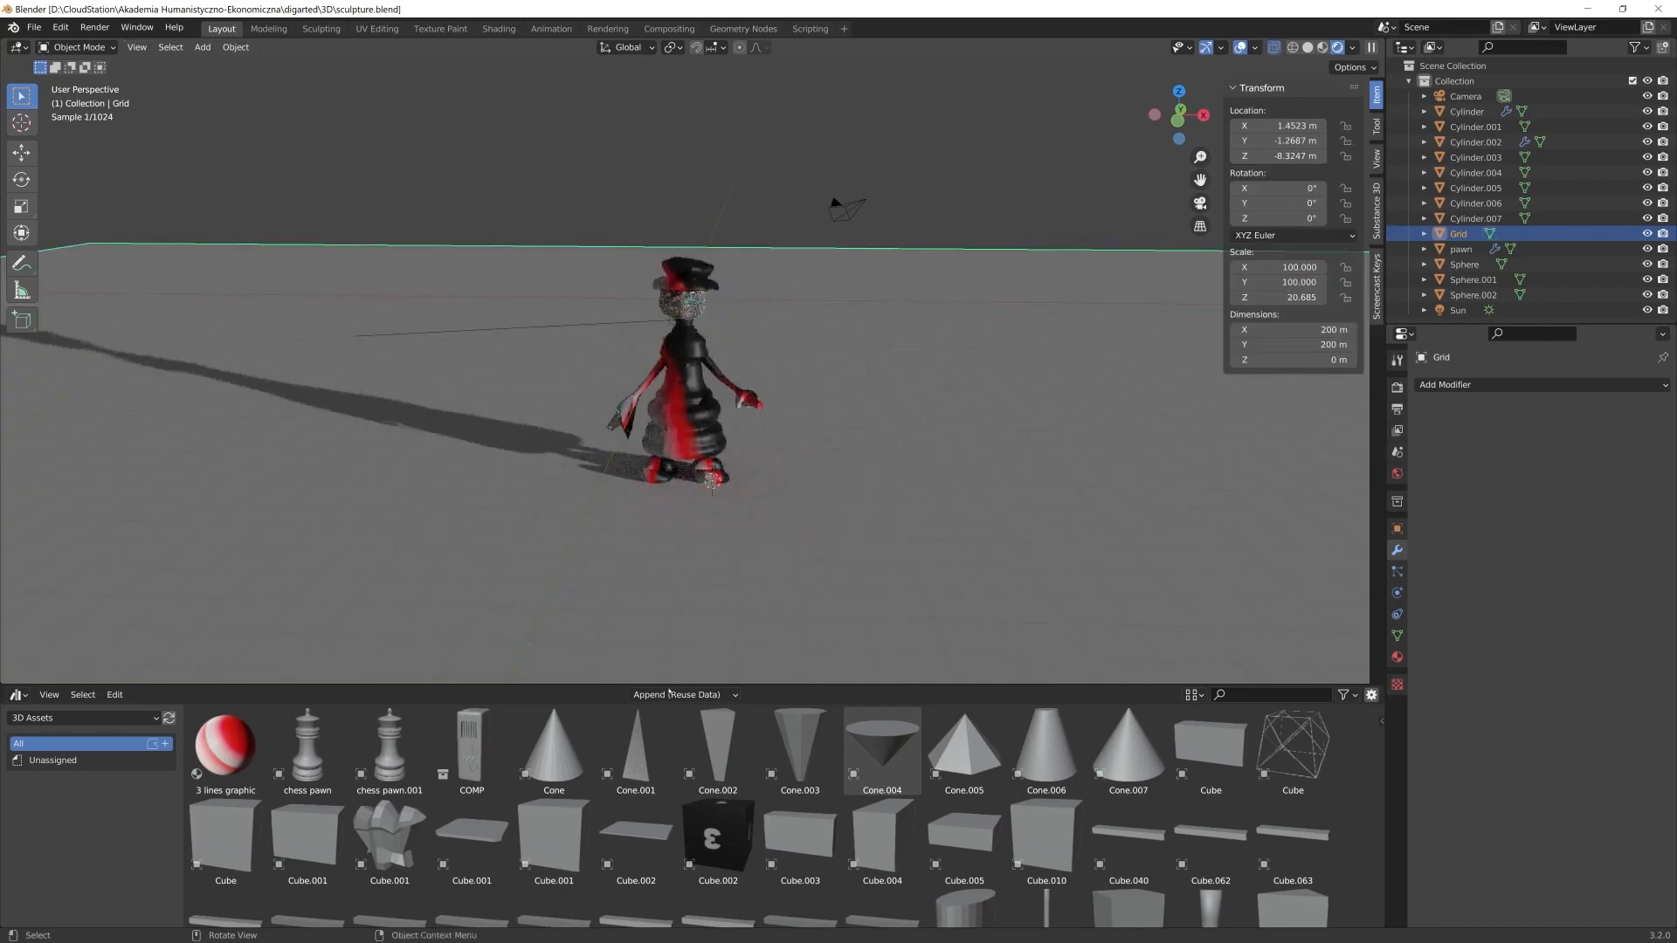
# Apply the checkered "met" material from the asset library to the floor grid
pyautogui.scroll(-4, 655, 790)
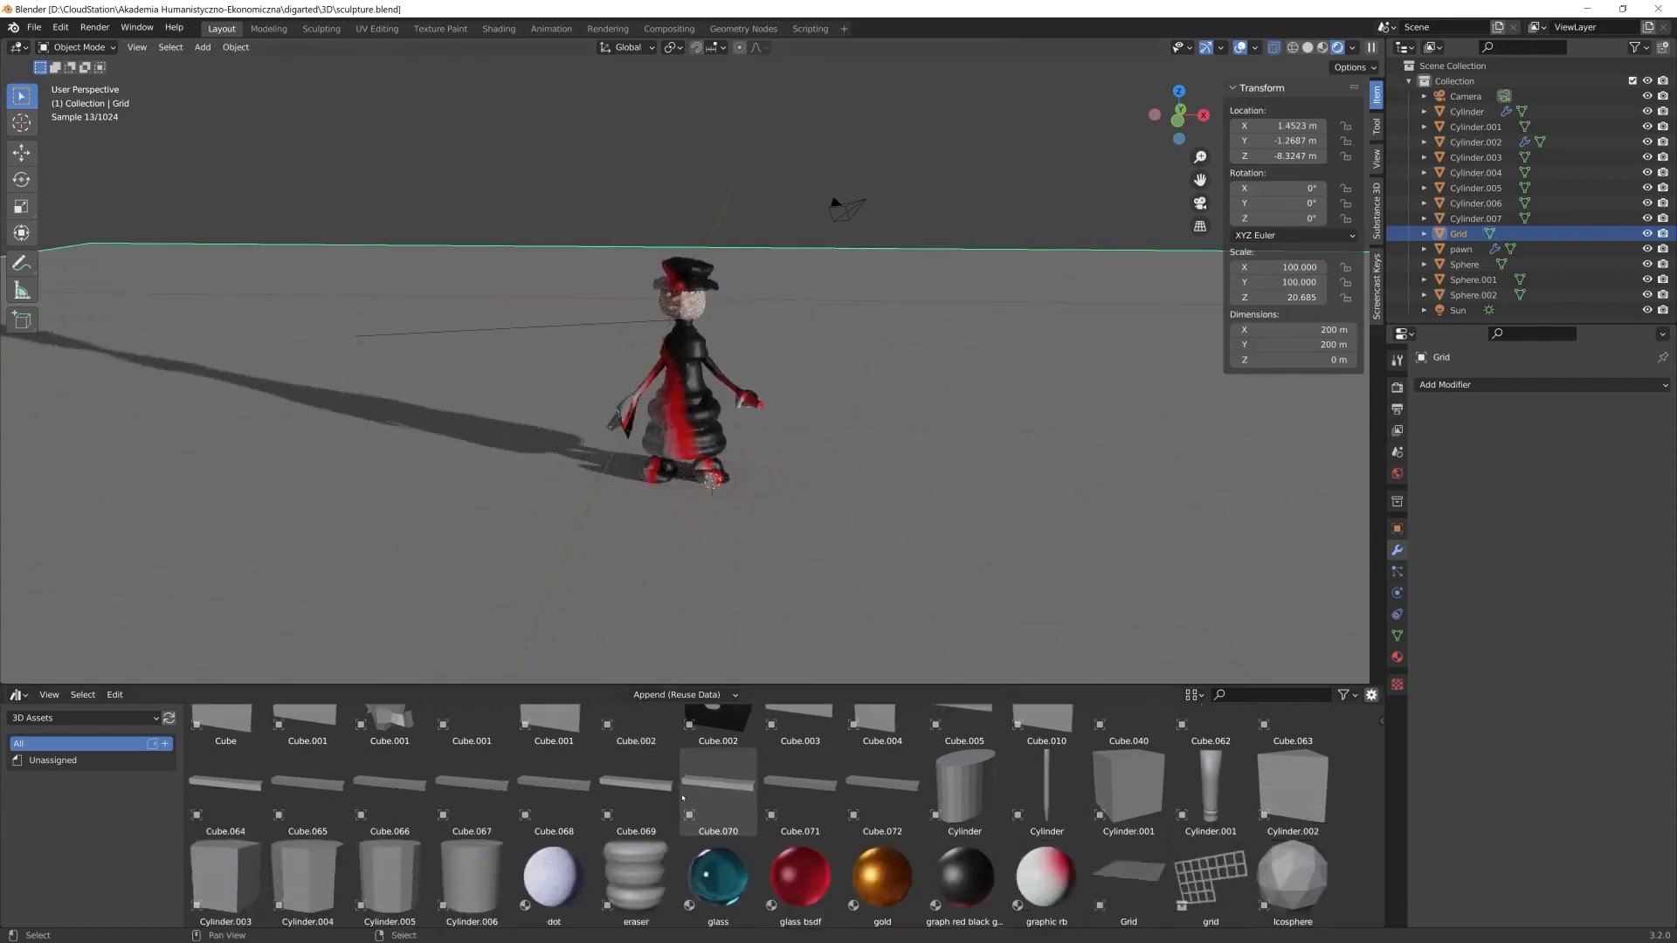
pyautogui.scroll(4, 683, 797)
pyautogui.rightClick(665, 809)
pyautogui.click(476, 825)
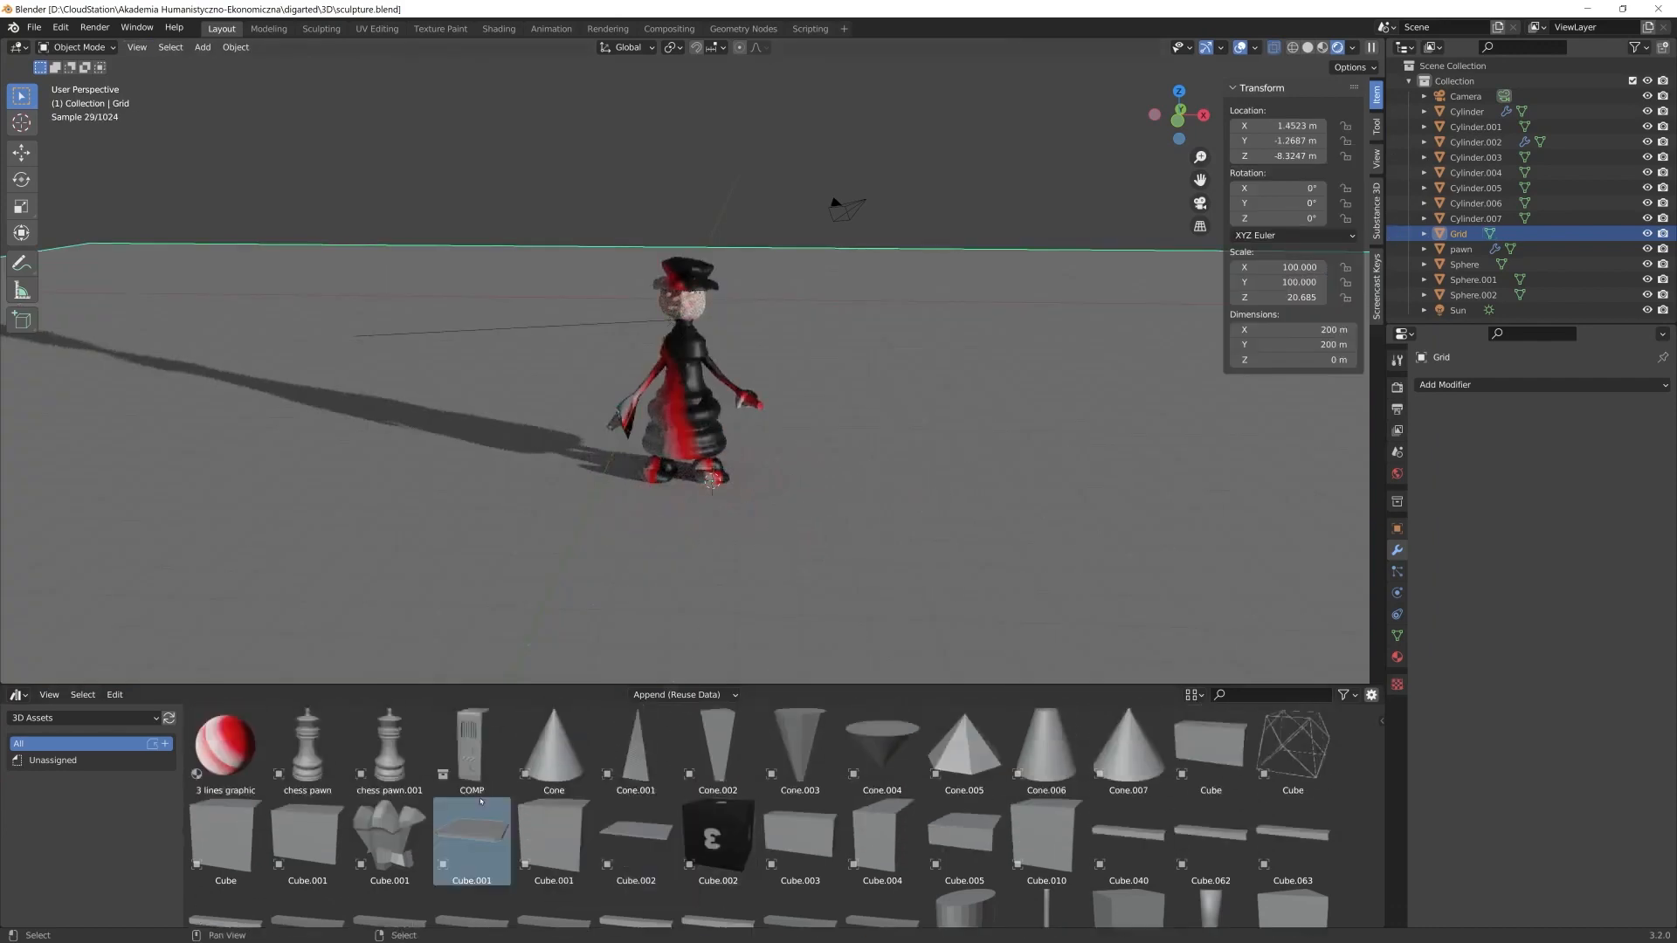
pyautogui.scroll(-10, 478, 802)
pyautogui.scroll(-3, 478, 802)
pyautogui.moveTo(553, 747); pyautogui.dragTo(531, 507)
pyautogui.press('KP_Decimal')
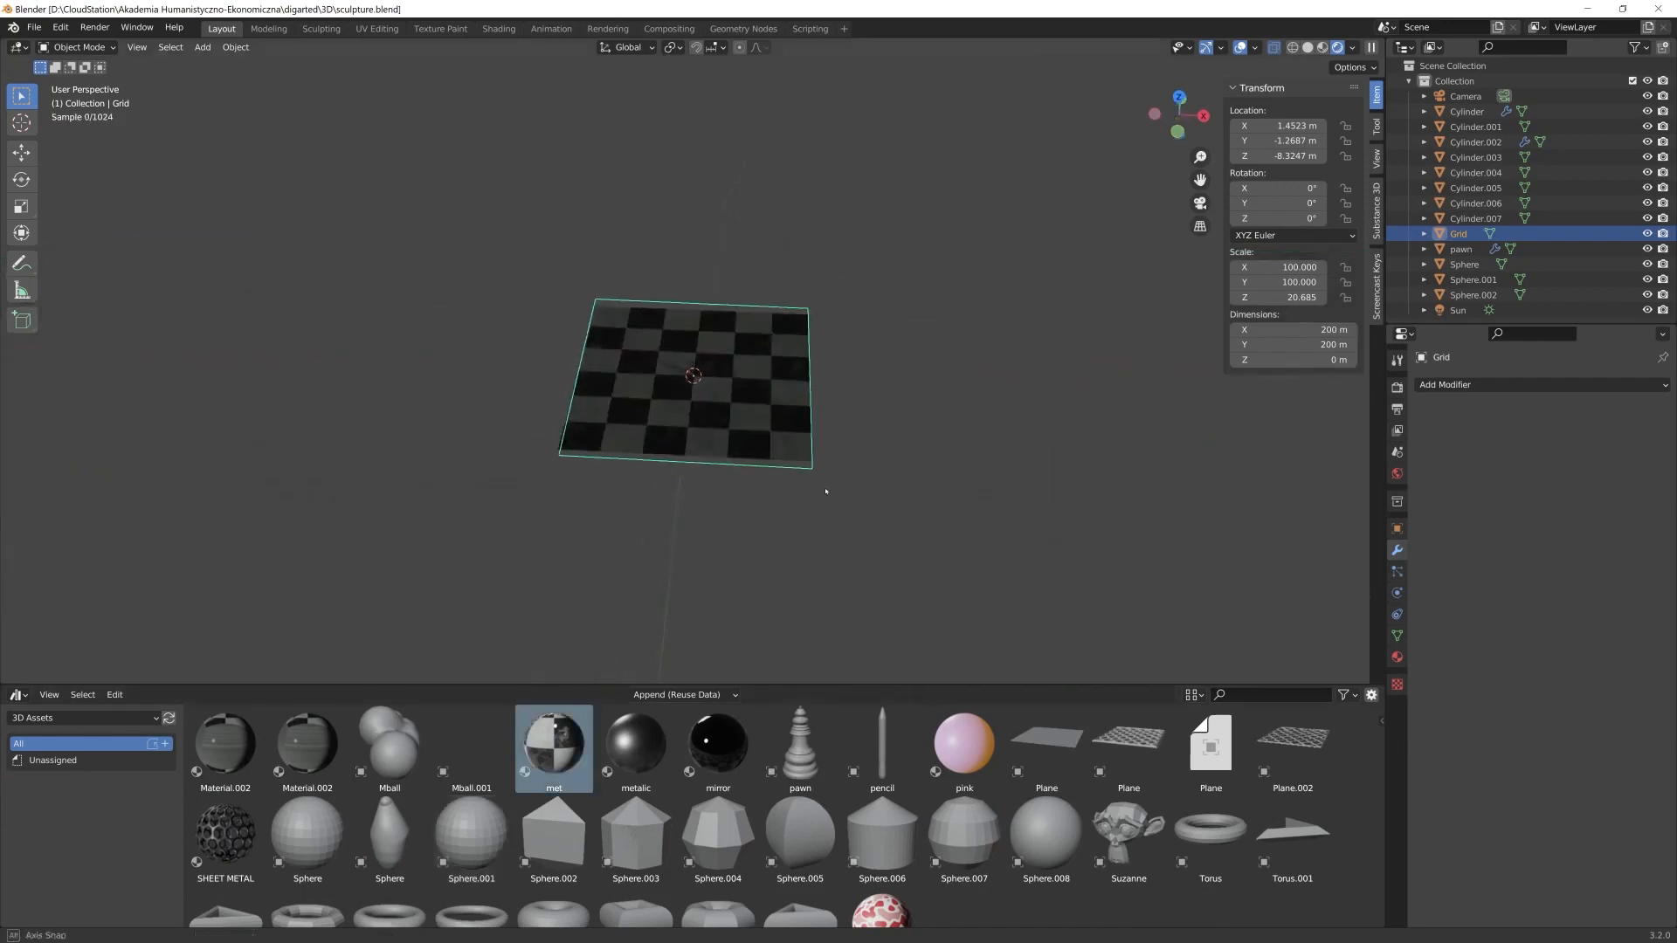
pyautogui.scroll(6, 774, 466)
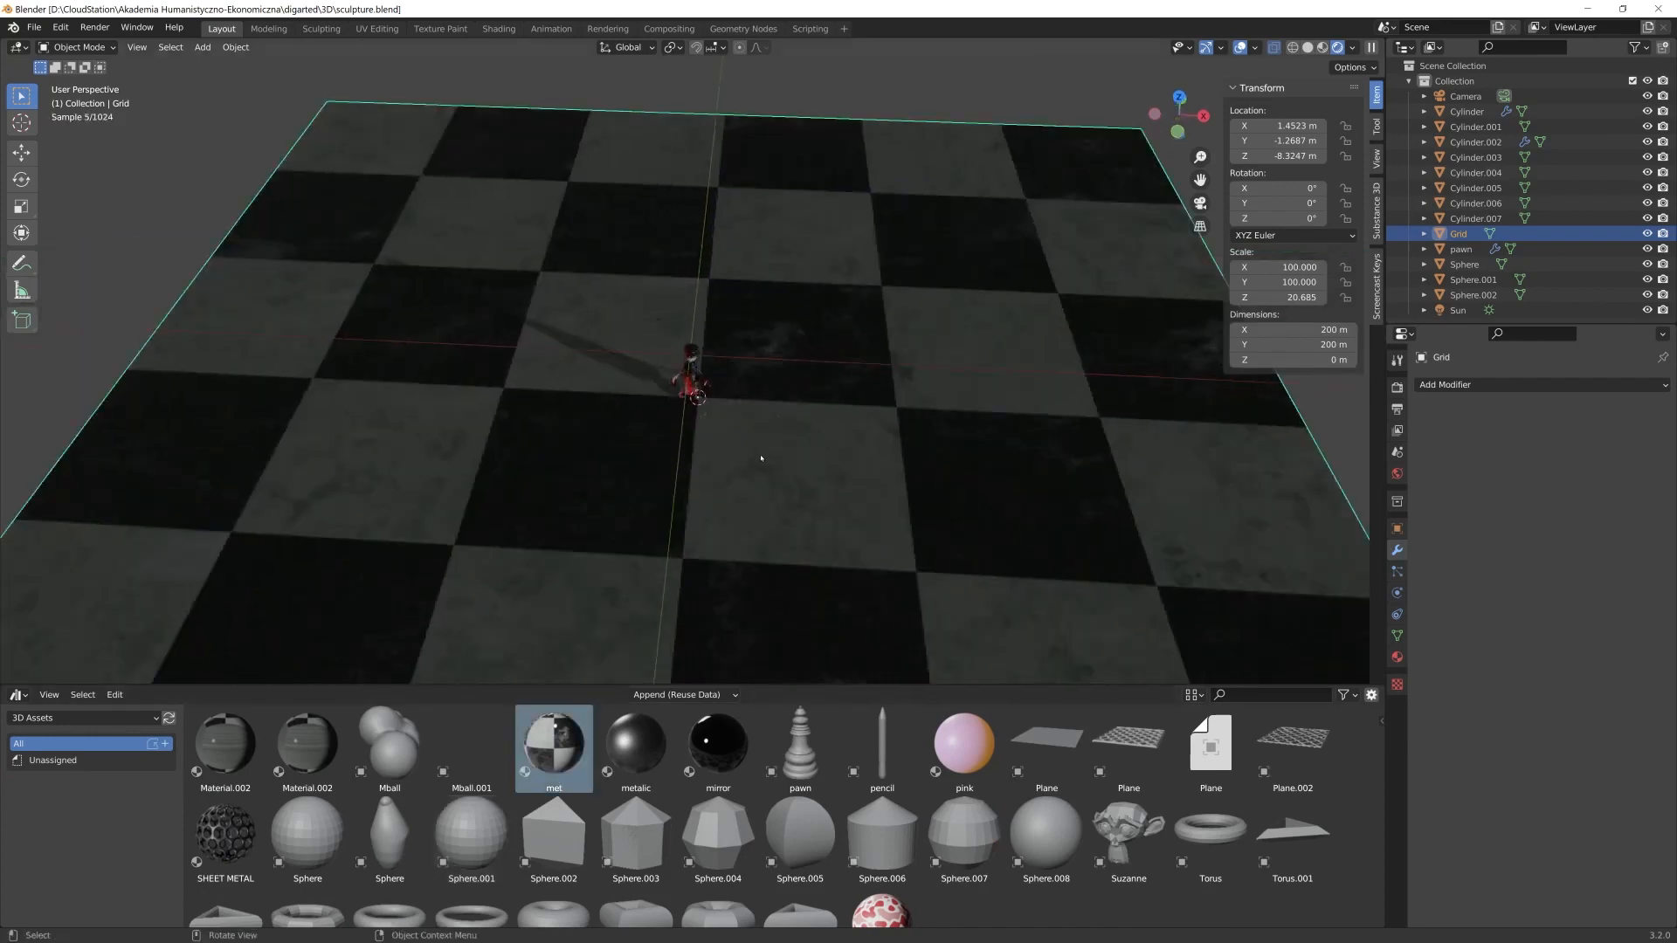
# Unwrap all floor faces with Smart UV Project at a 66° angle limit, 0.010 island margin and 0.010 area weight
pyautogui.press('Tab')
pyautogui.press('a')
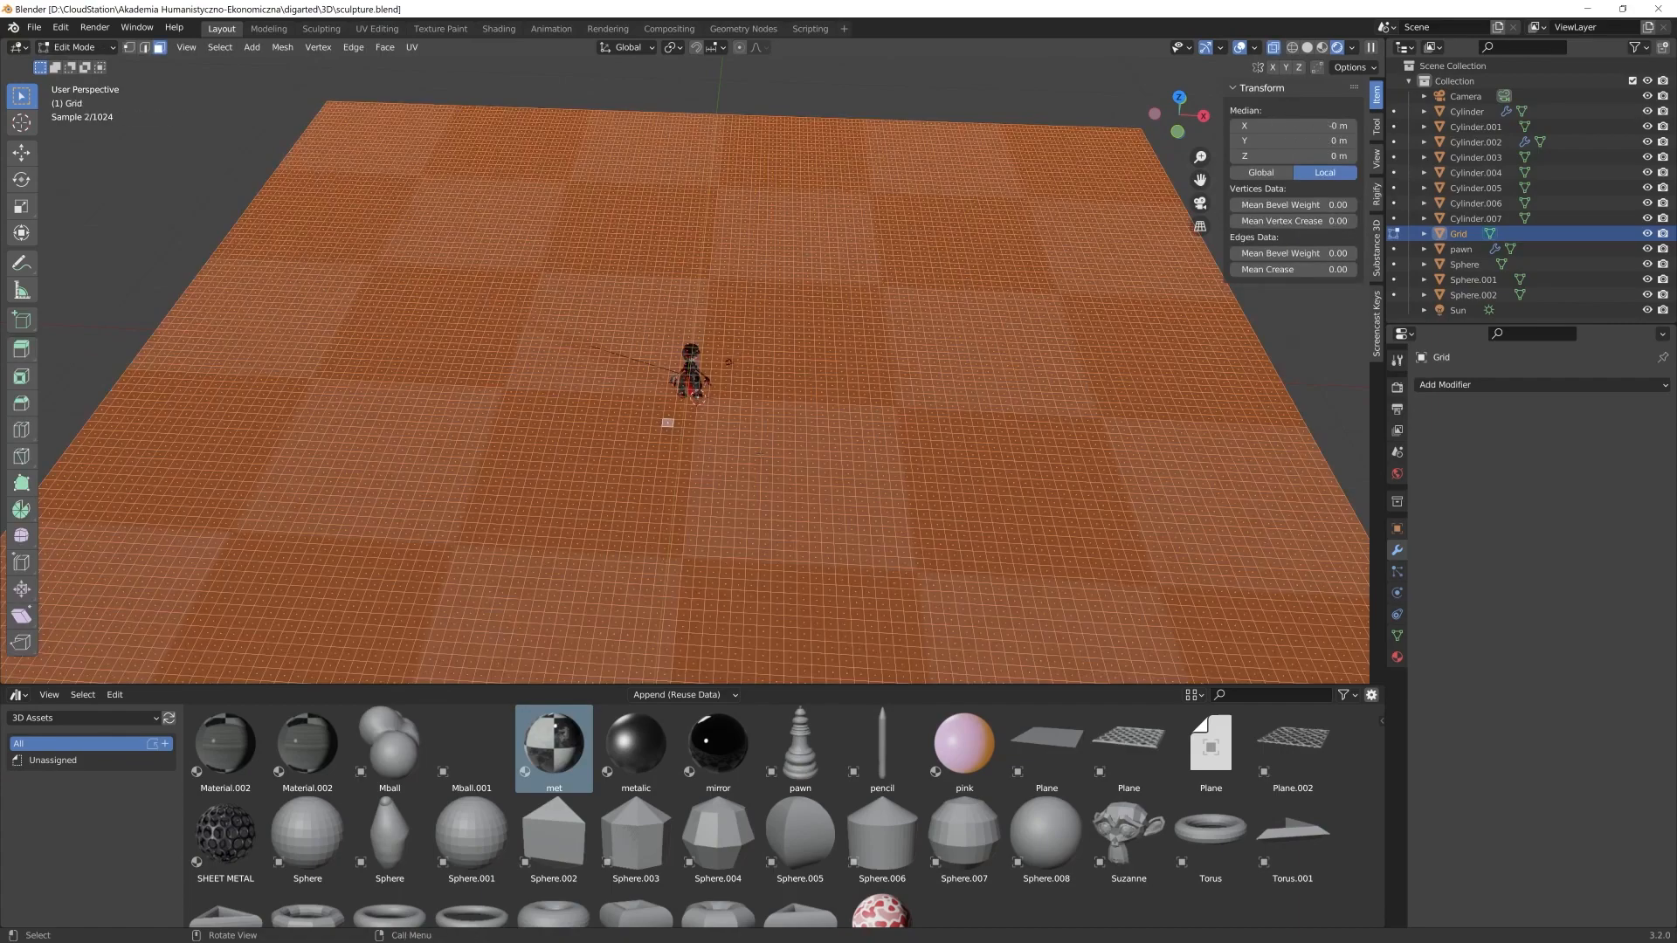
pyautogui.press('u')
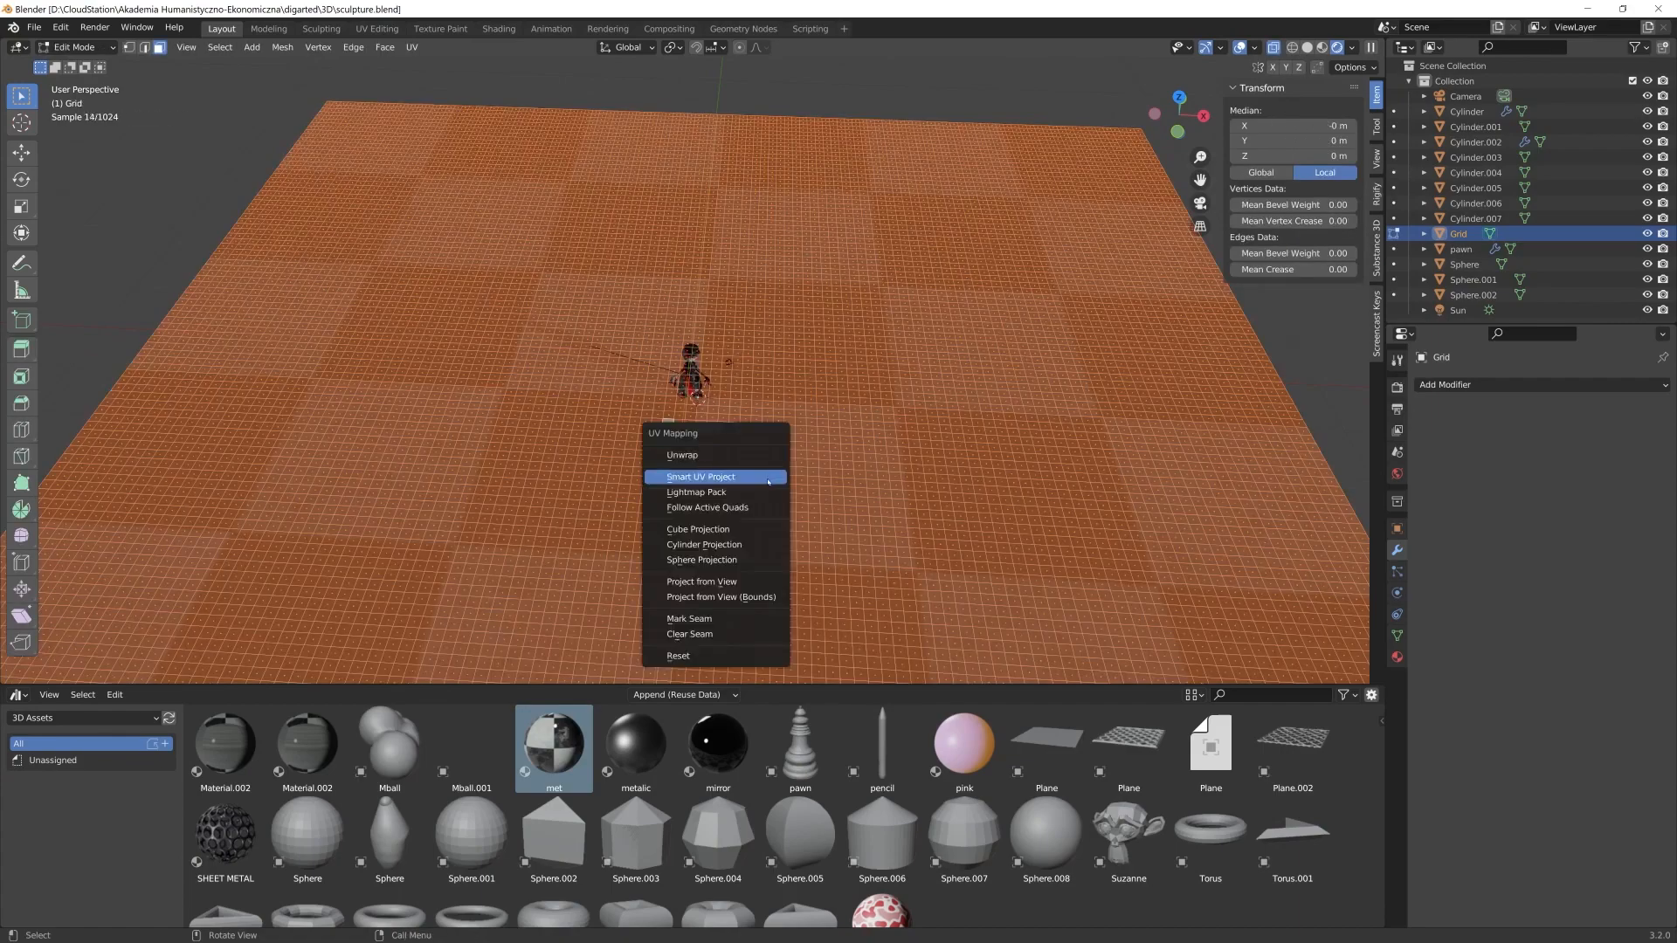
pyautogui.click(700, 477)
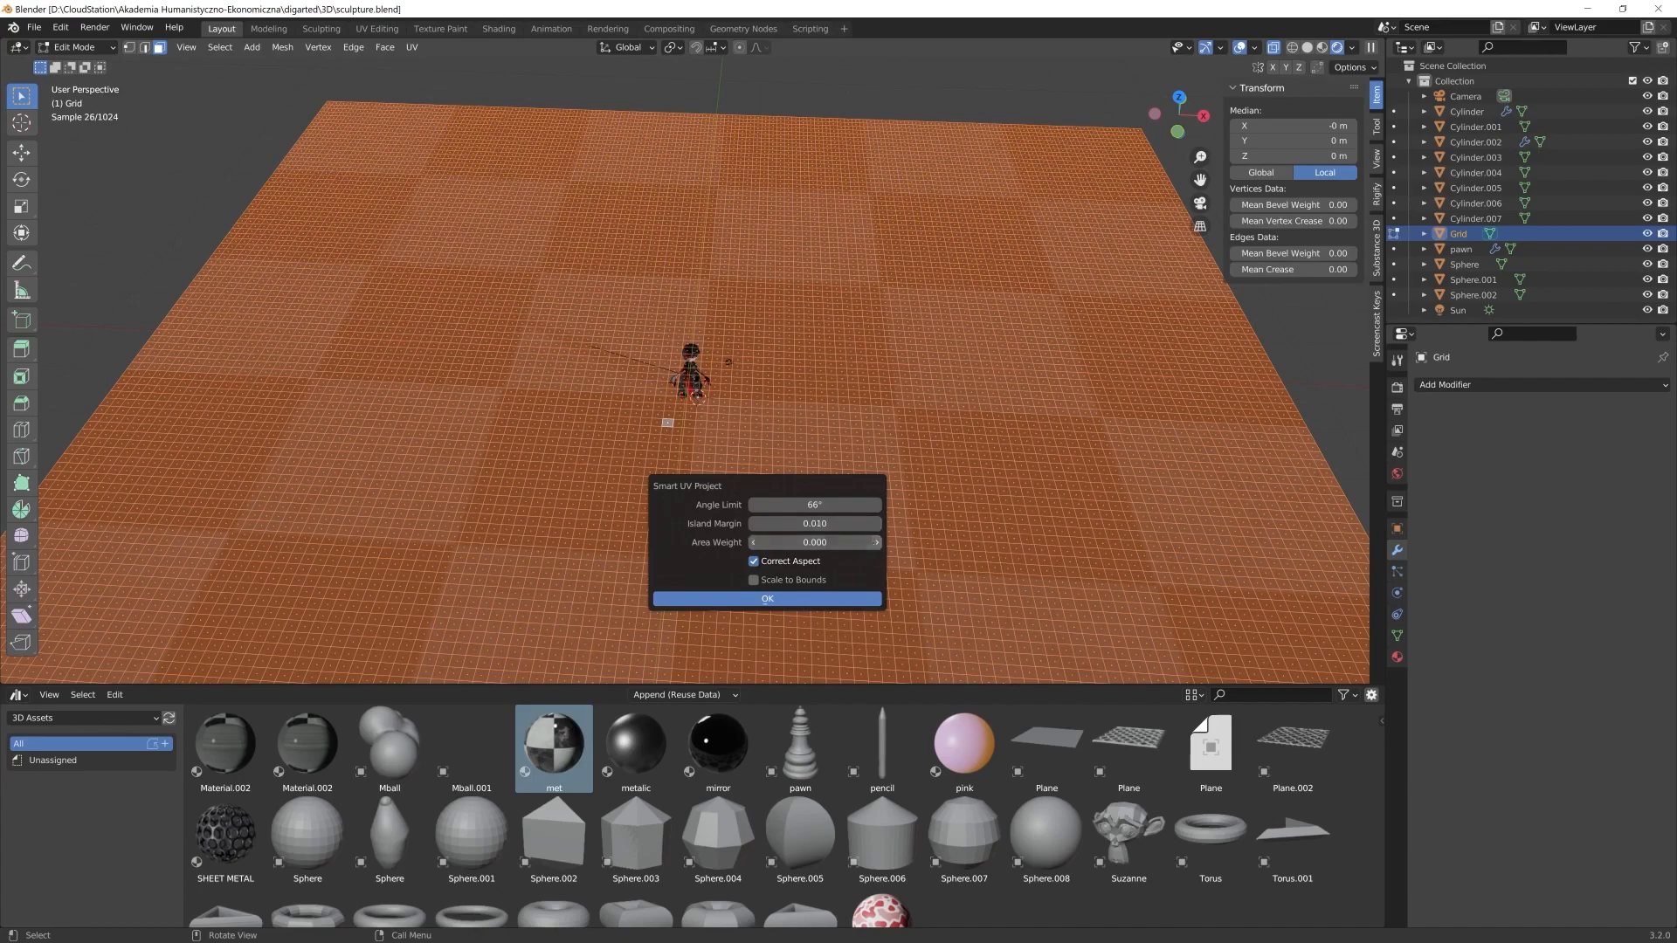
pyautogui.click(767, 598)
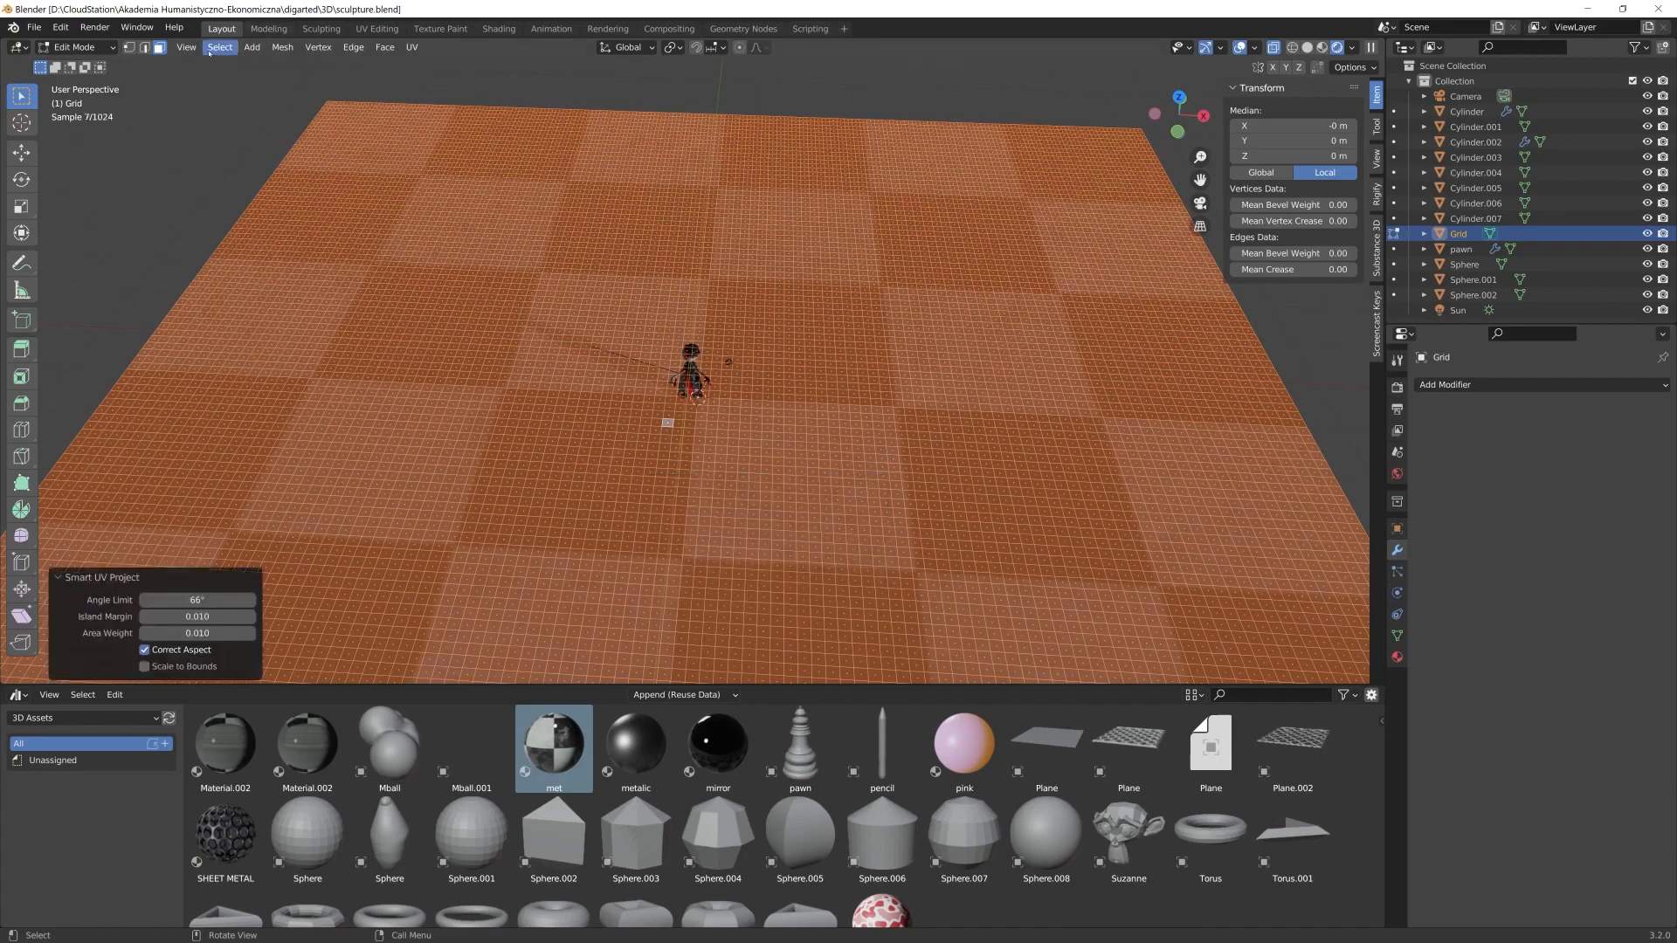
# Open the UV Editing workspace and show the Tiles074_2K_Color.jpg texture in the image editor
pyautogui.click(381, 30)
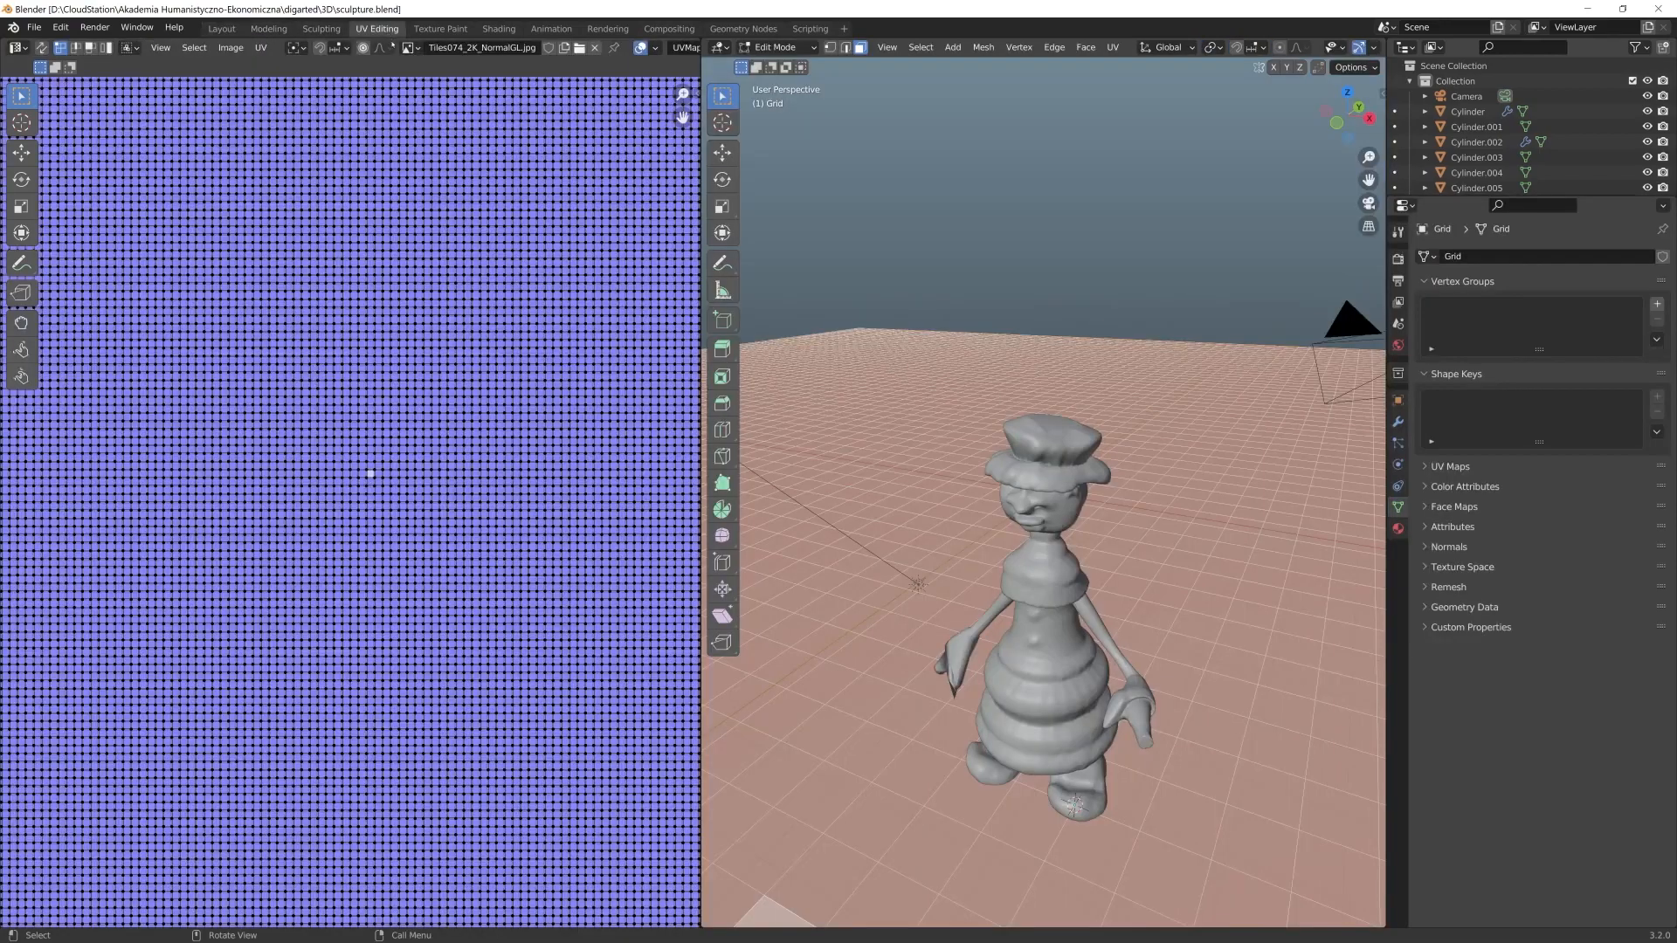
pyautogui.scroll(-9, 500, 442)
pyautogui.scroll(-9, 1043, 498)
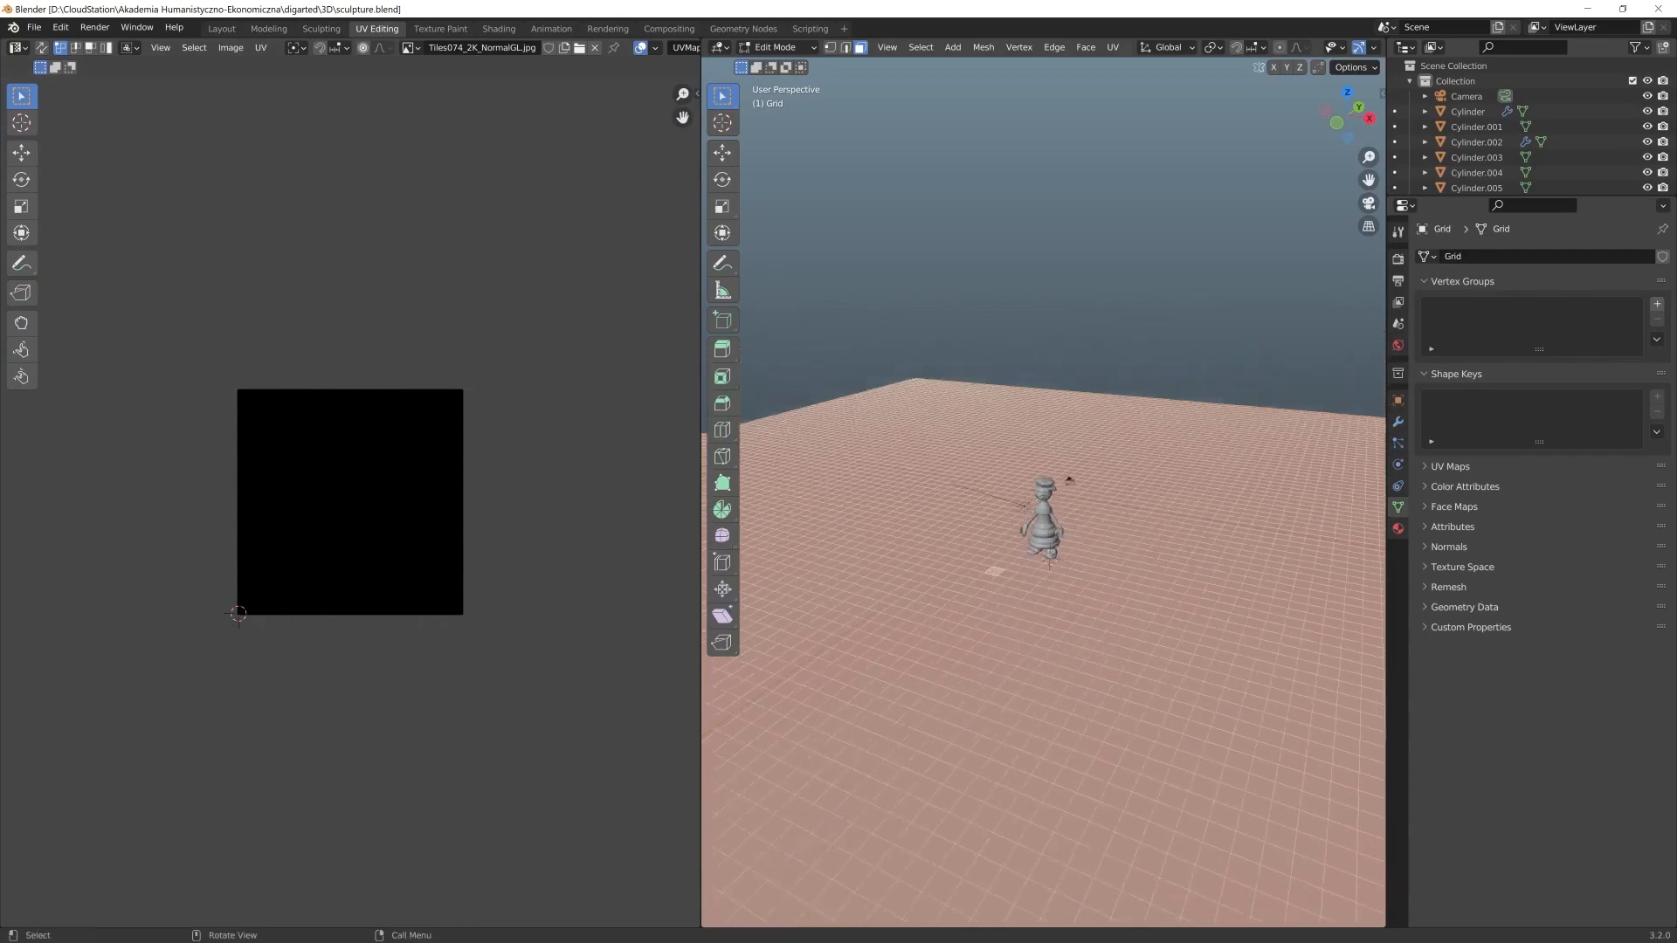
pyautogui.press('Tab')
pyautogui.press('Tab')
pyautogui.press('Tab')
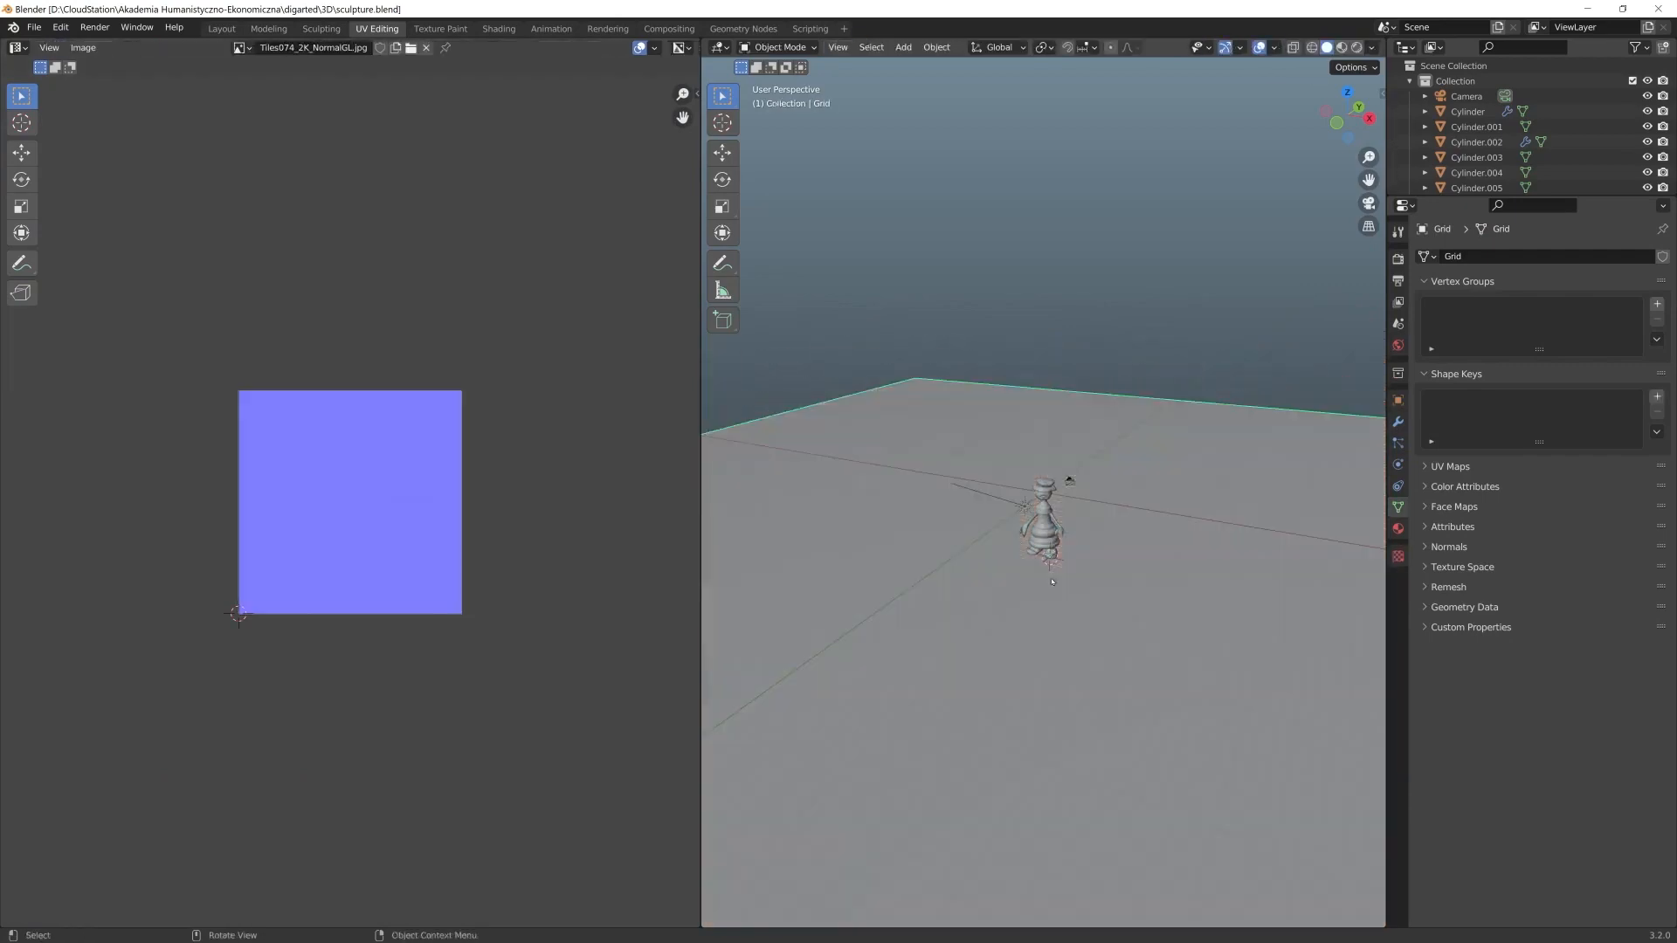
pyautogui.click(243, 47)
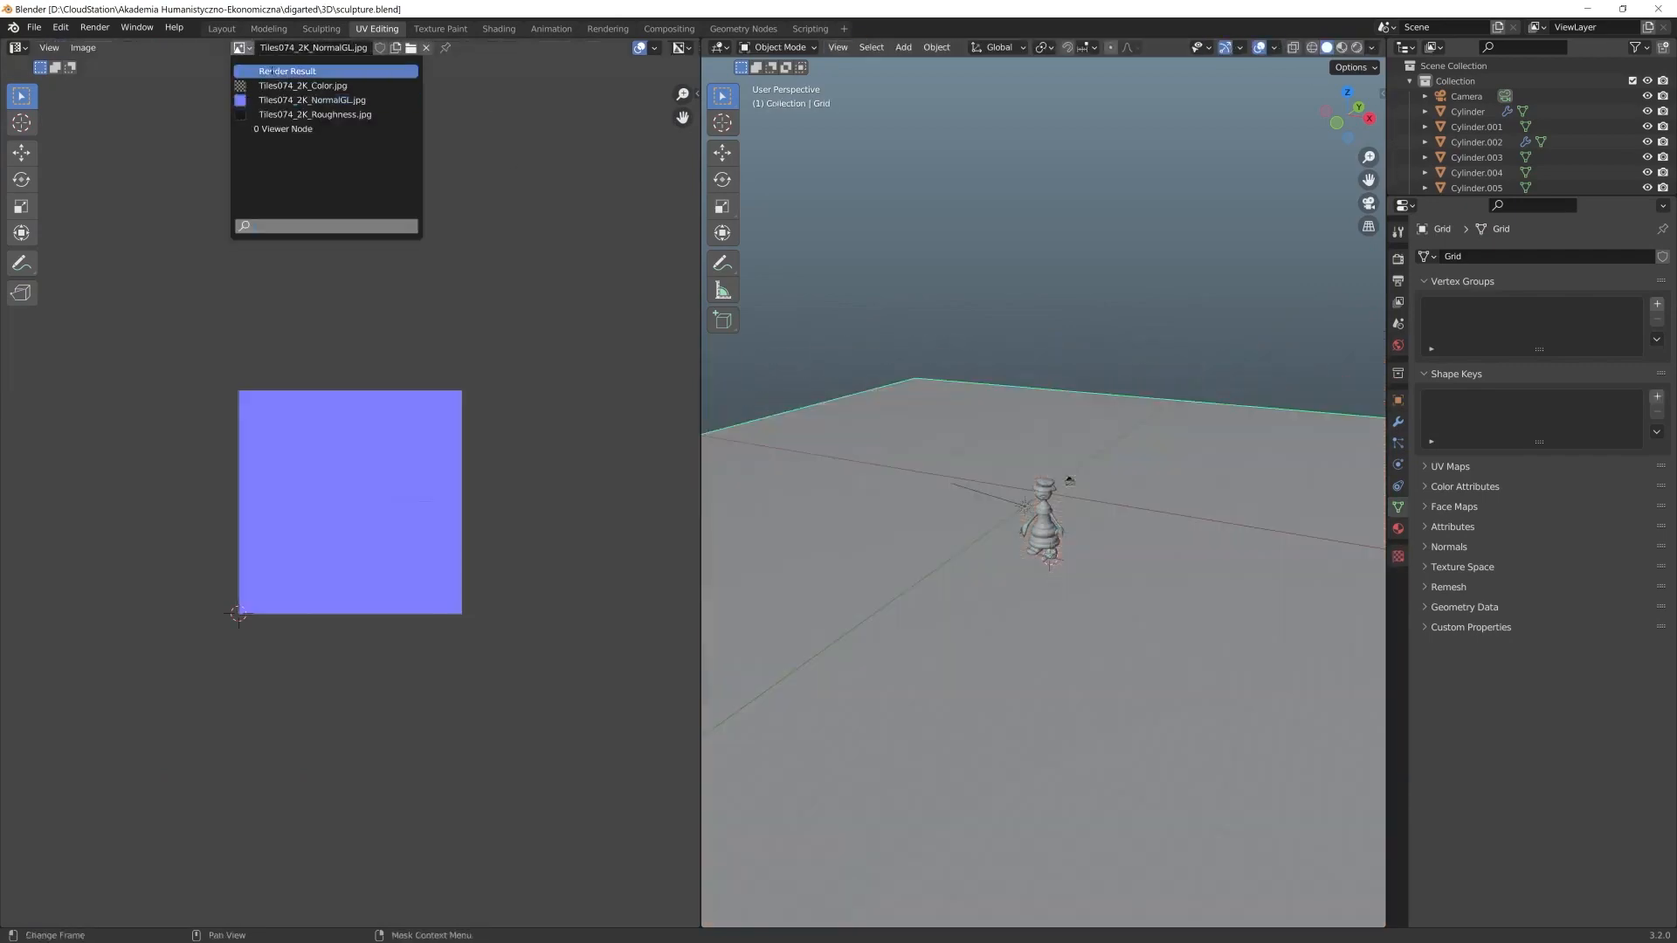
pyautogui.click(284, 96)
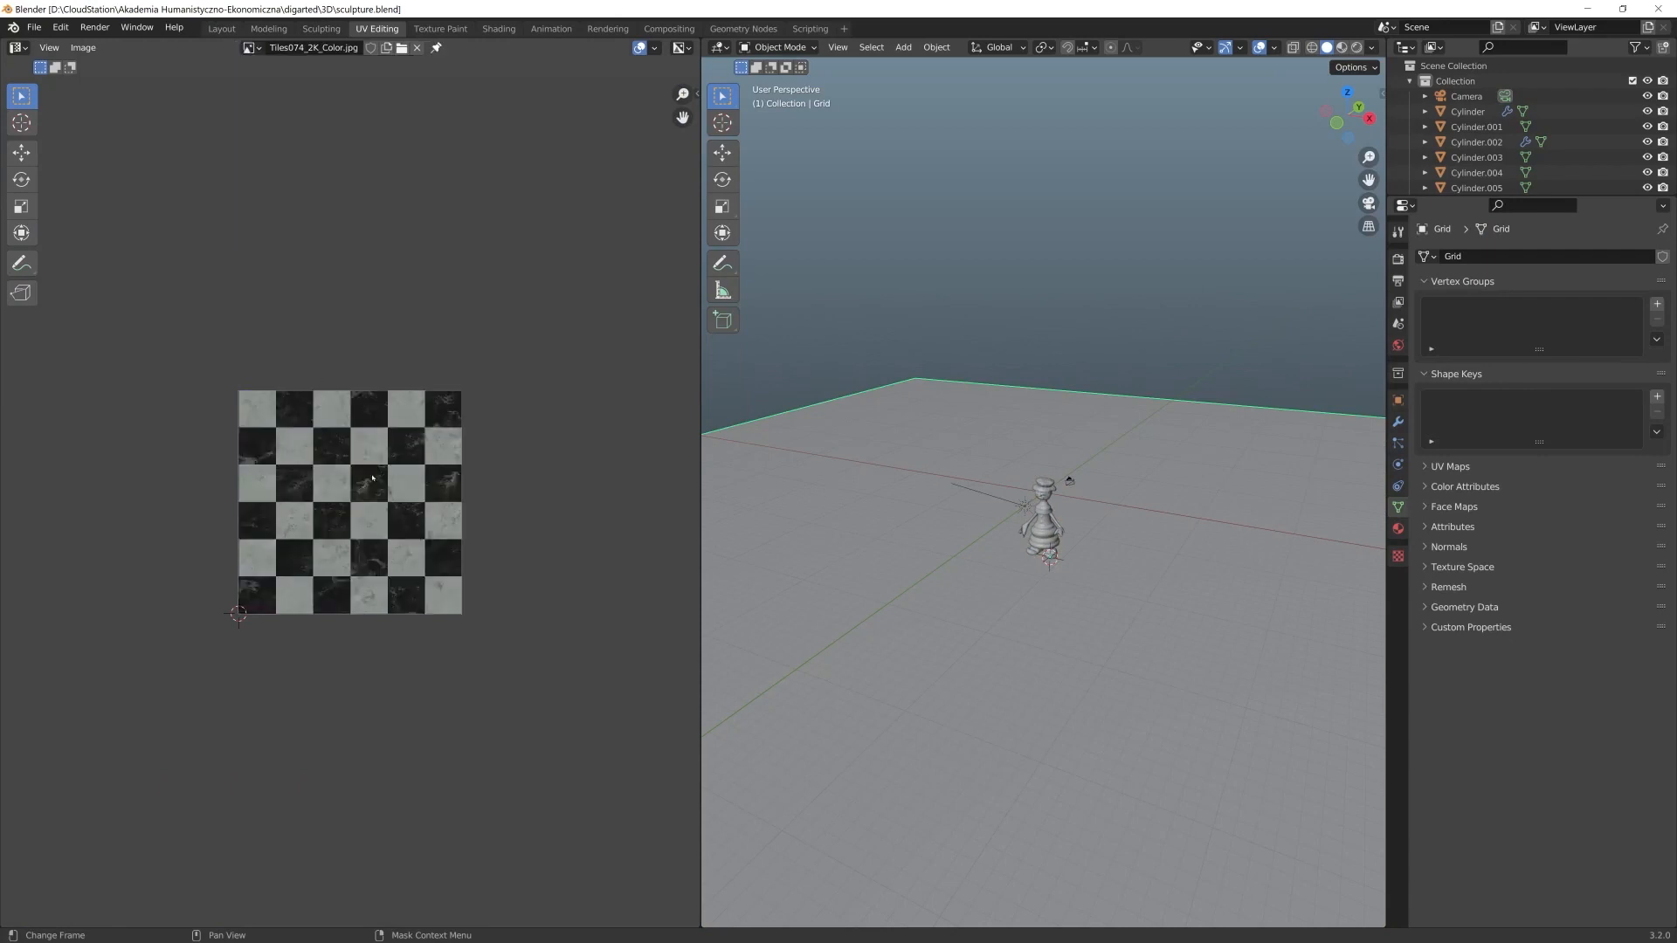
# Select the floor's entire UV layout and scale it up well beyond the edges of the tile texture
pyautogui.press('Tab')
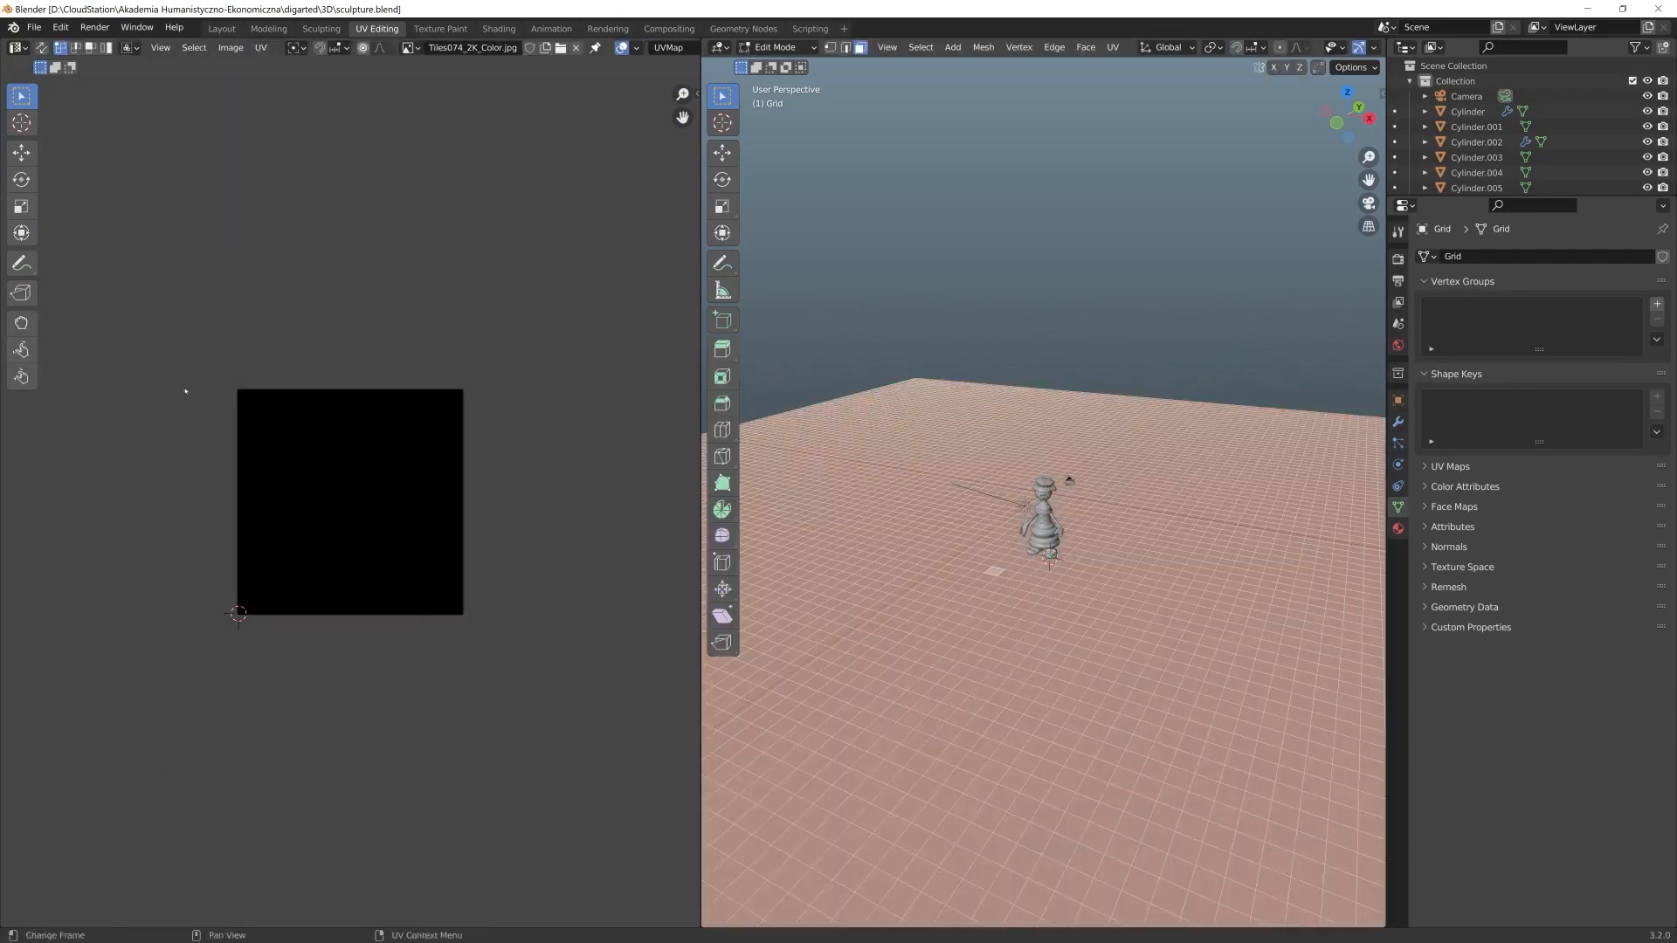
pyautogui.moveTo(185, 392); pyautogui.dragTo(469, 619)
pyautogui.press('s')
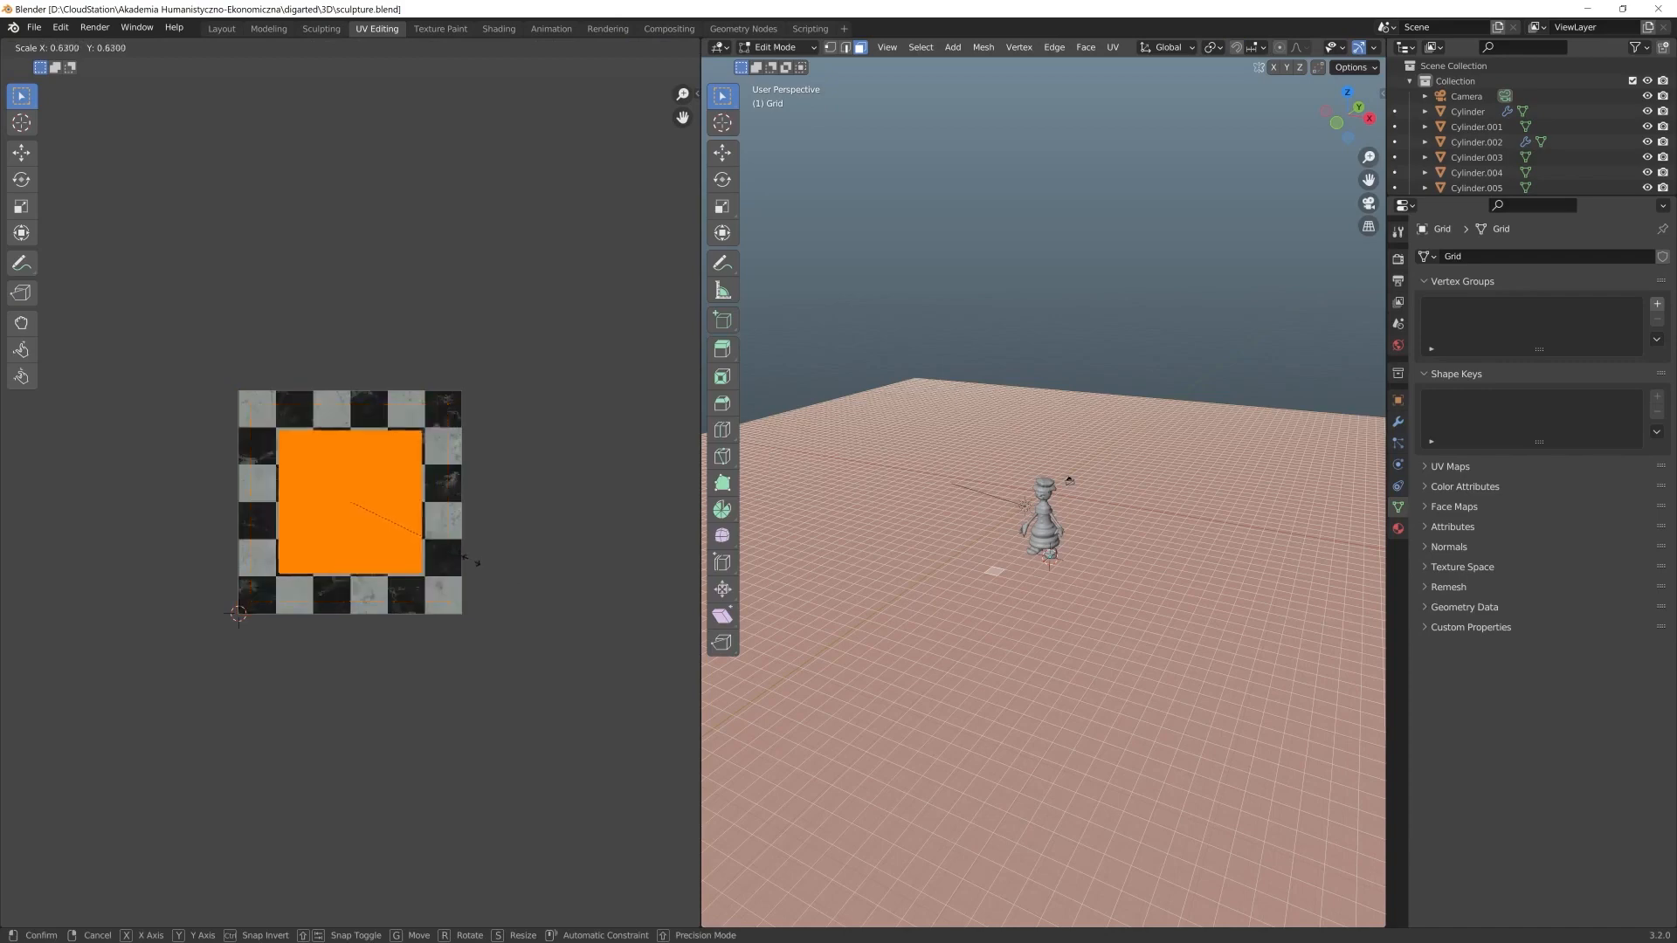
pyautogui.click(684, 632)
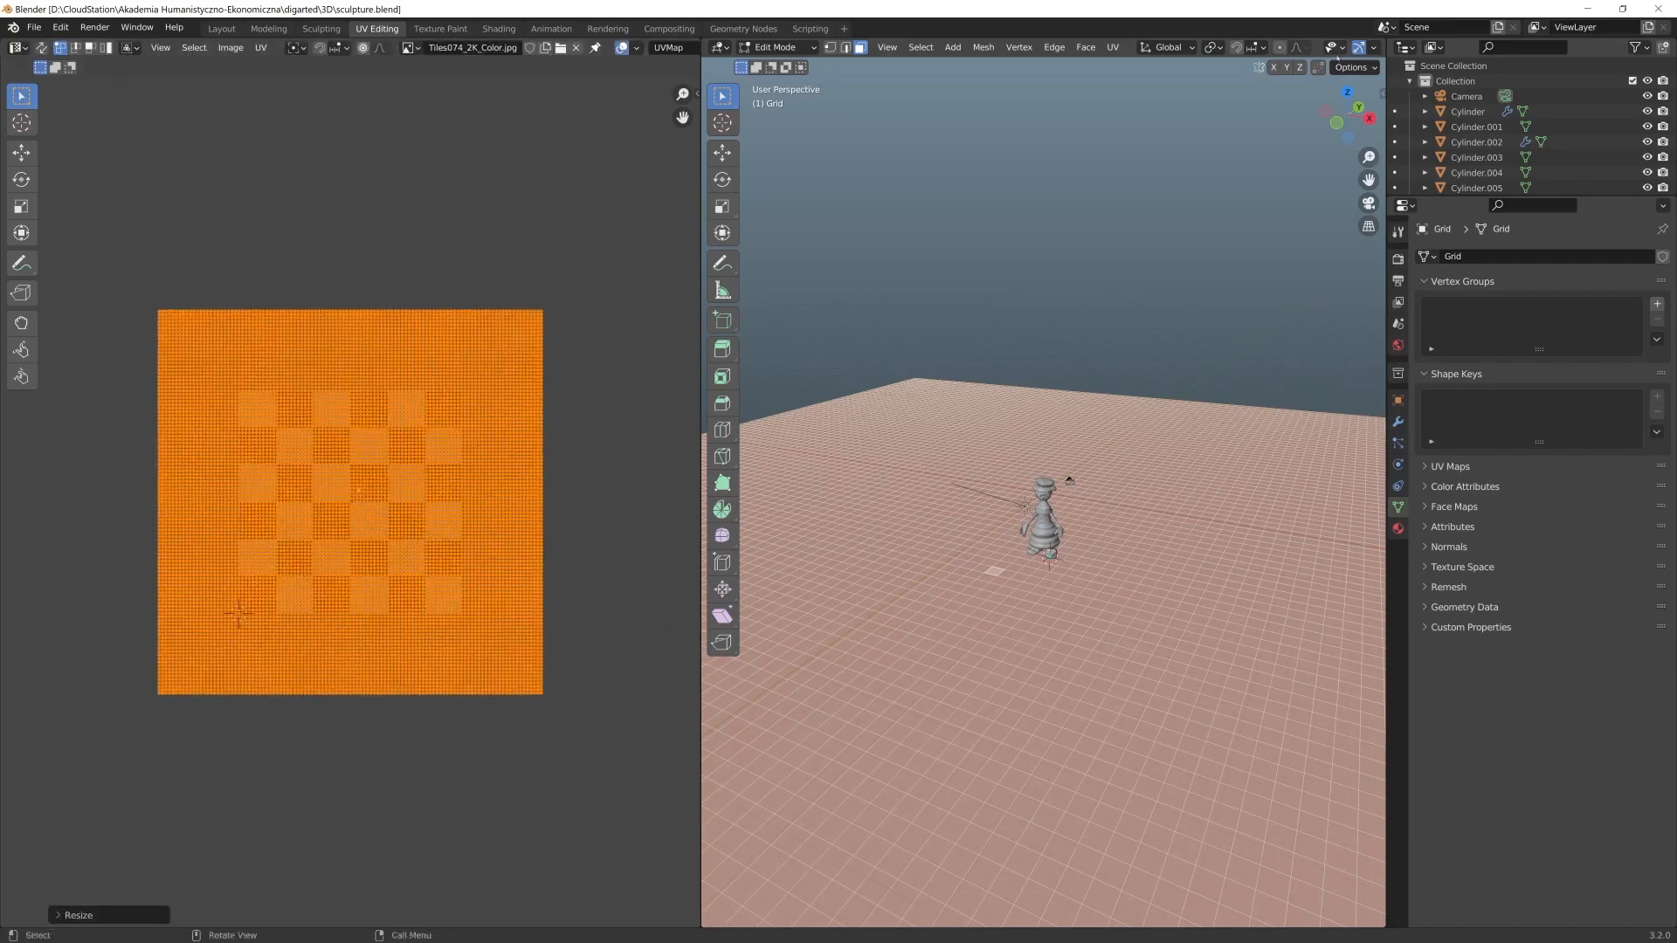
pyautogui.scroll(-4, 960, 47)
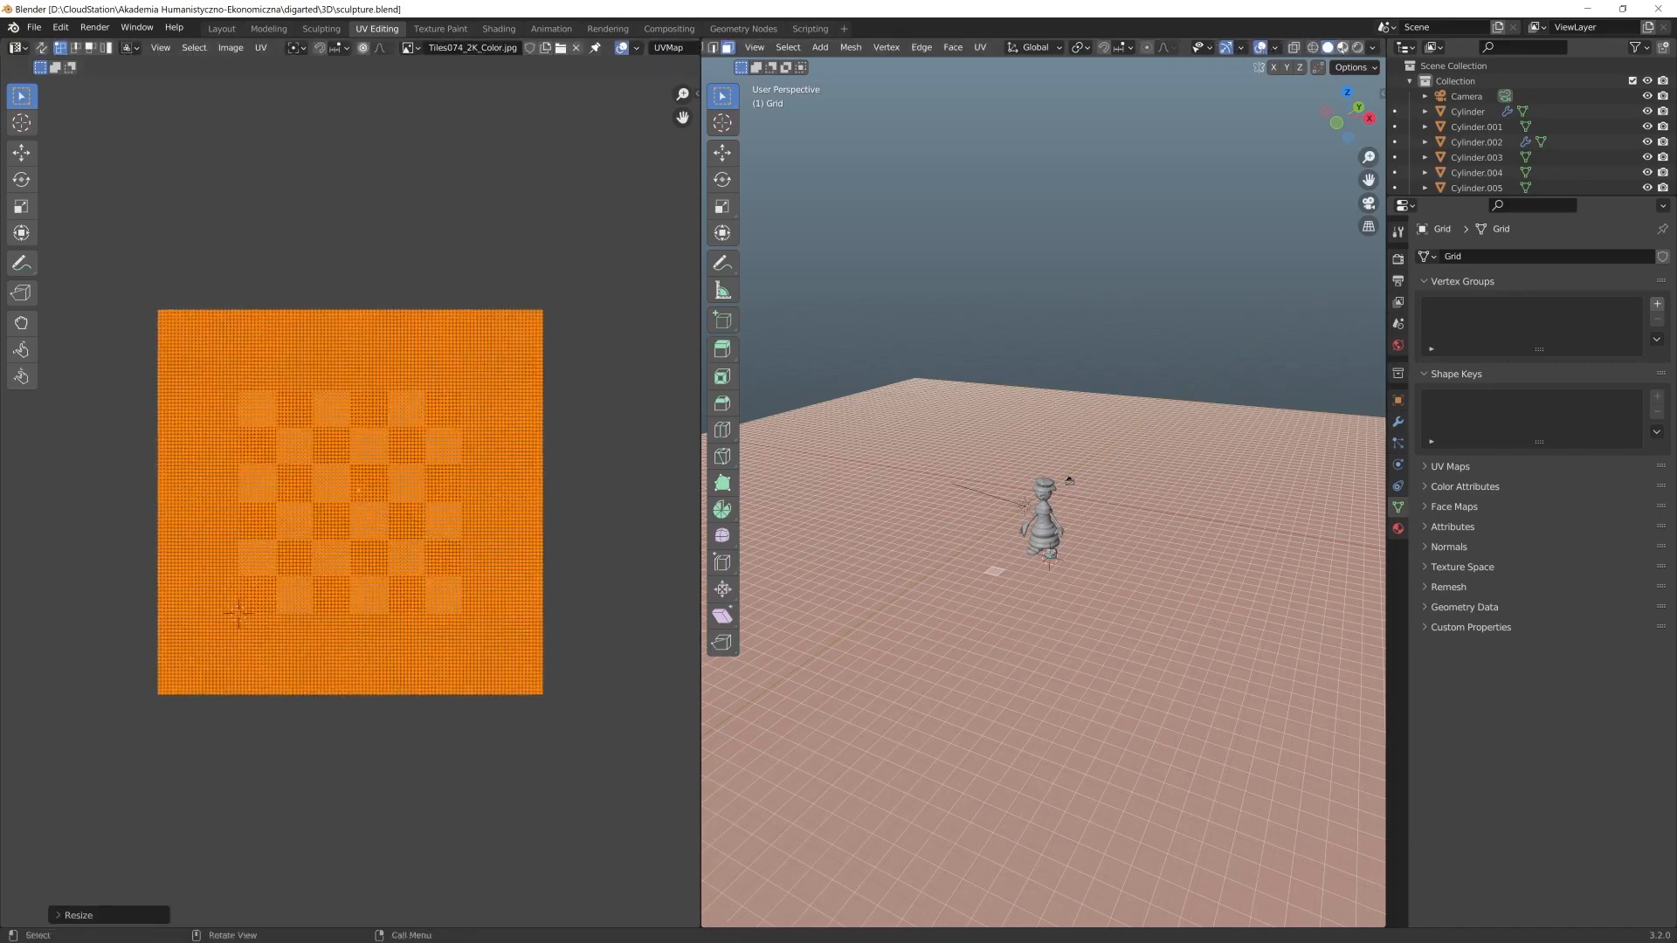
# Preview the scene in rendered shading and rescale the floor's UV layout
pyautogui.click(1342, 48)
pyautogui.press('s')
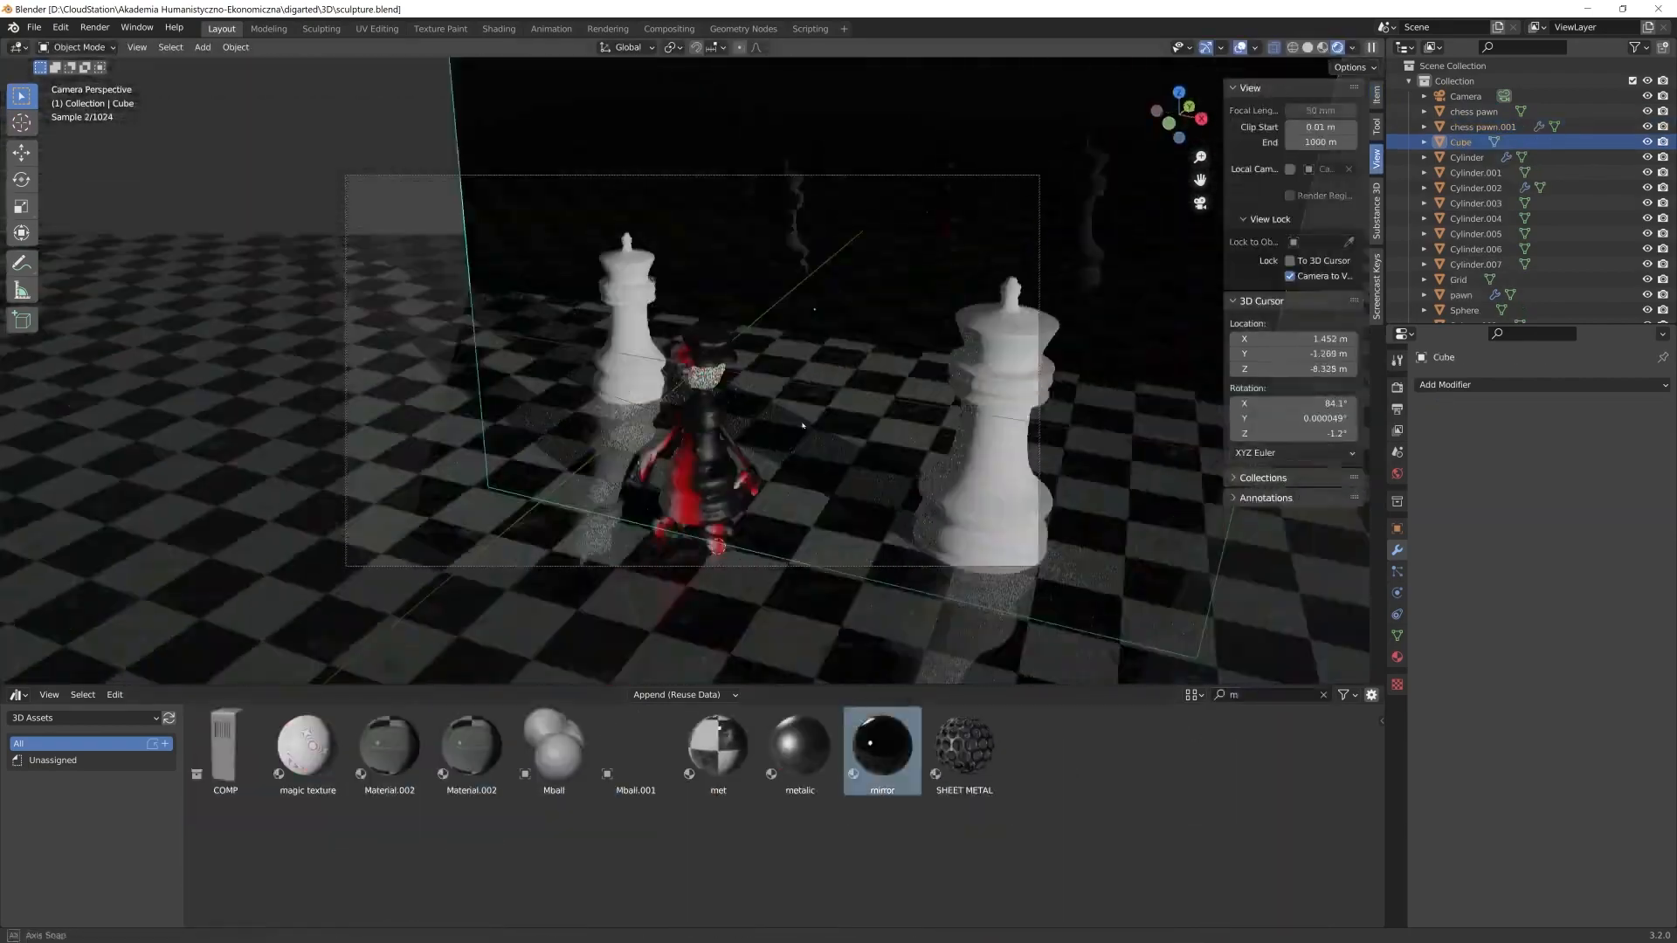
# Place the spiky Icosphere.003 asset from the asset library beside the character's head and scale it to 0.745
pyautogui.rightClick(821, 489)
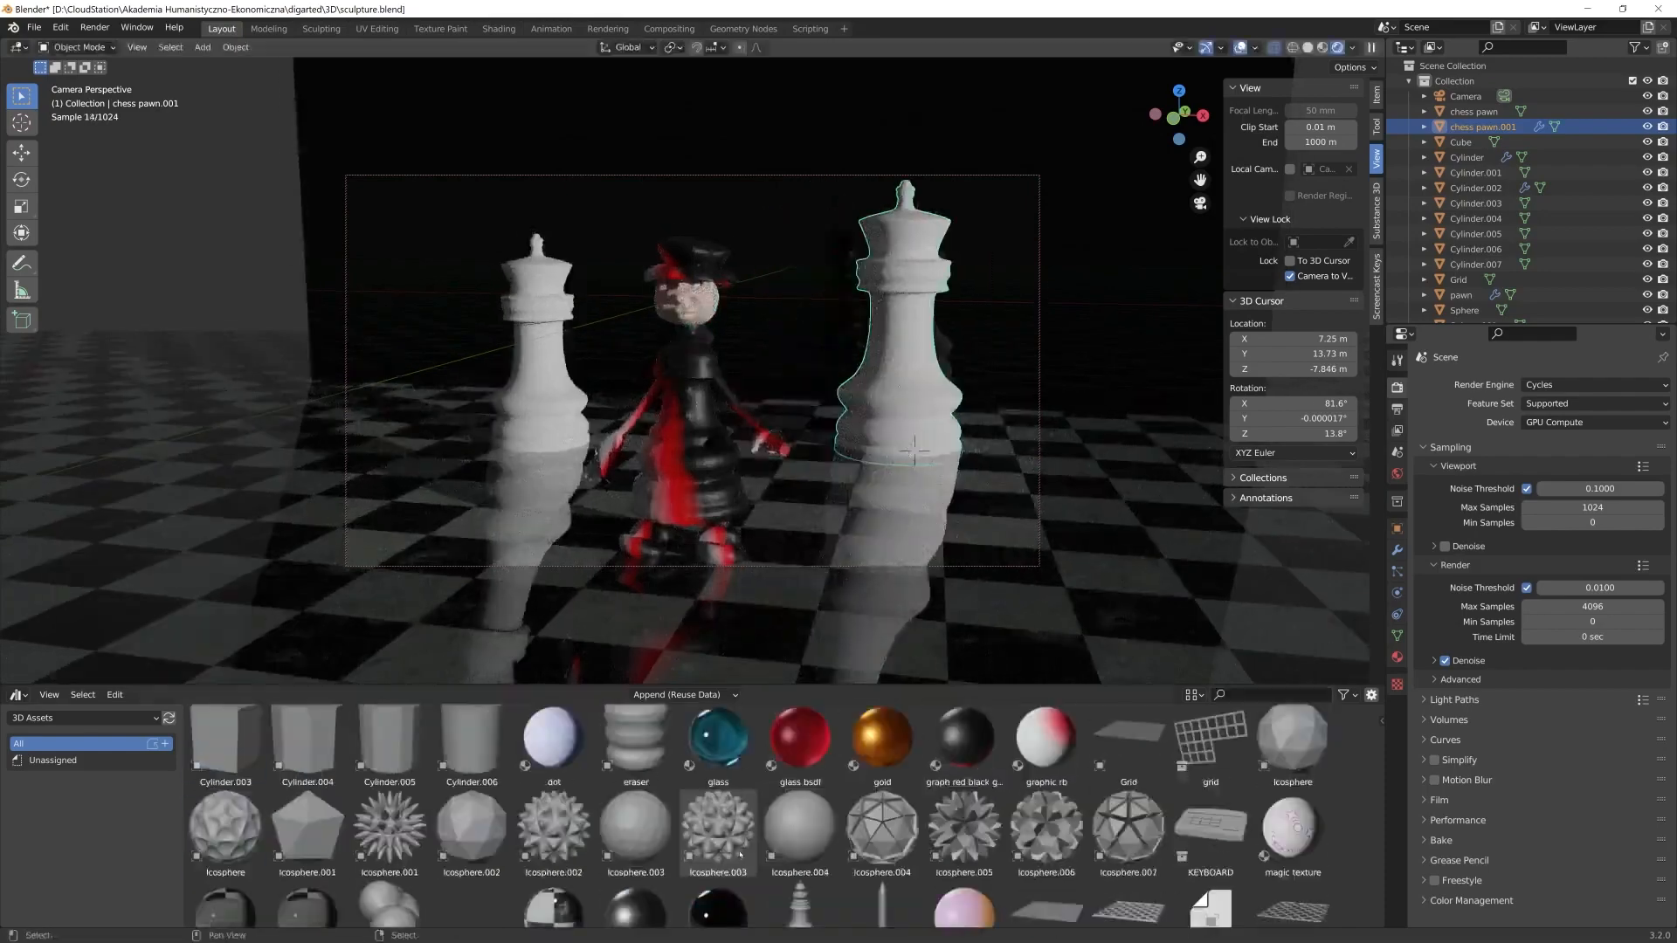
pyautogui.moveTo(718, 838); pyautogui.dragTo(881, 472)
pyautogui.press('r')
pyautogui.press('Return')
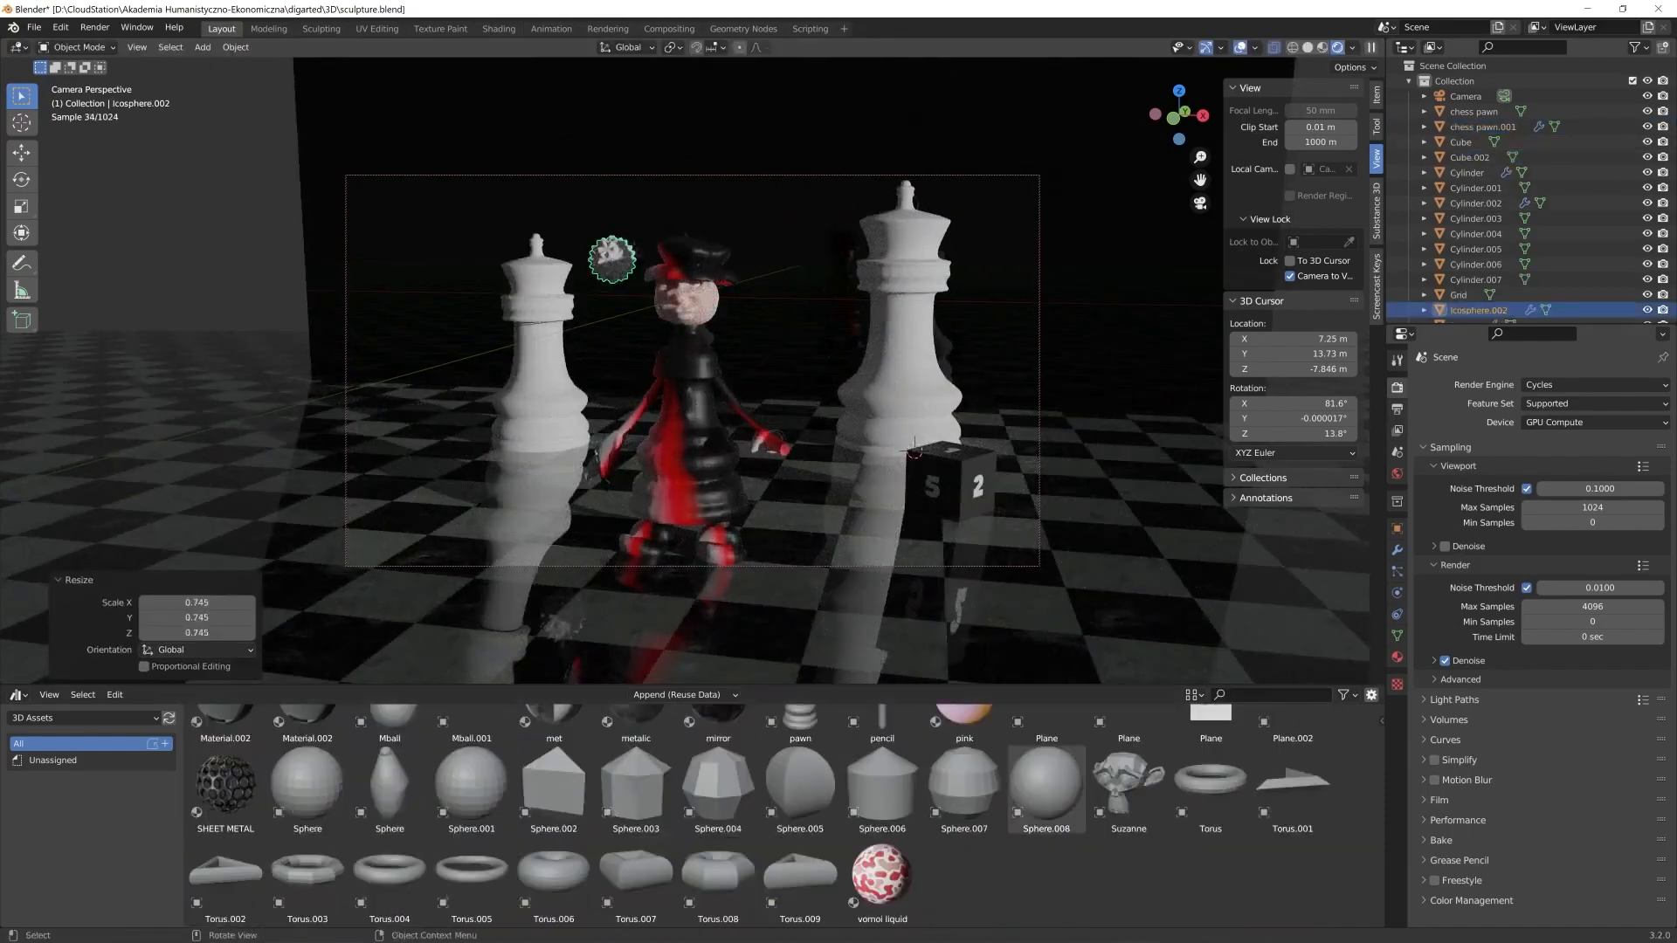
# Give the spiky icosphere a new material with a reddish emission colour and an emission strength of 10.2
pyautogui.click(1397, 656)
pyautogui.click(1560, 449)
pyautogui.scroll(-10, 1560, 847)
pyautogui.click(1588, 651)
pyautogui.moveTo(1635, 532); pyautogui.dragTo(1572, 520)
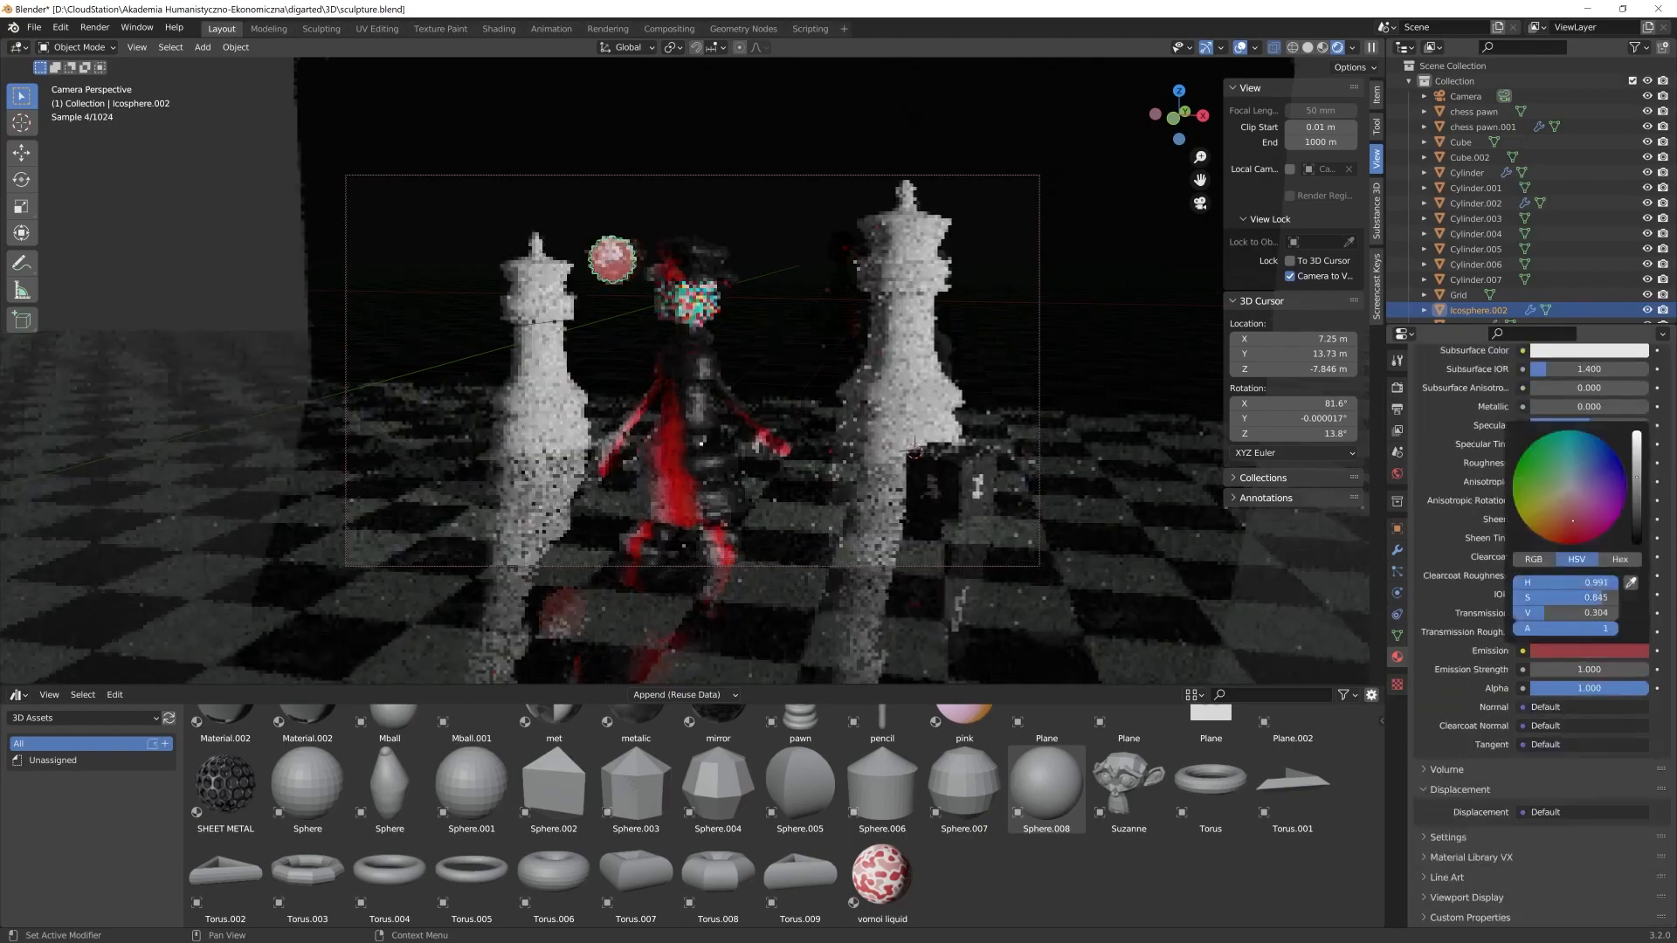
# Move the glowing icosphere -27.074 m along Y and 8.599 m along X, between the white chess piece and the character's head
pyautogui.press('KP_0')
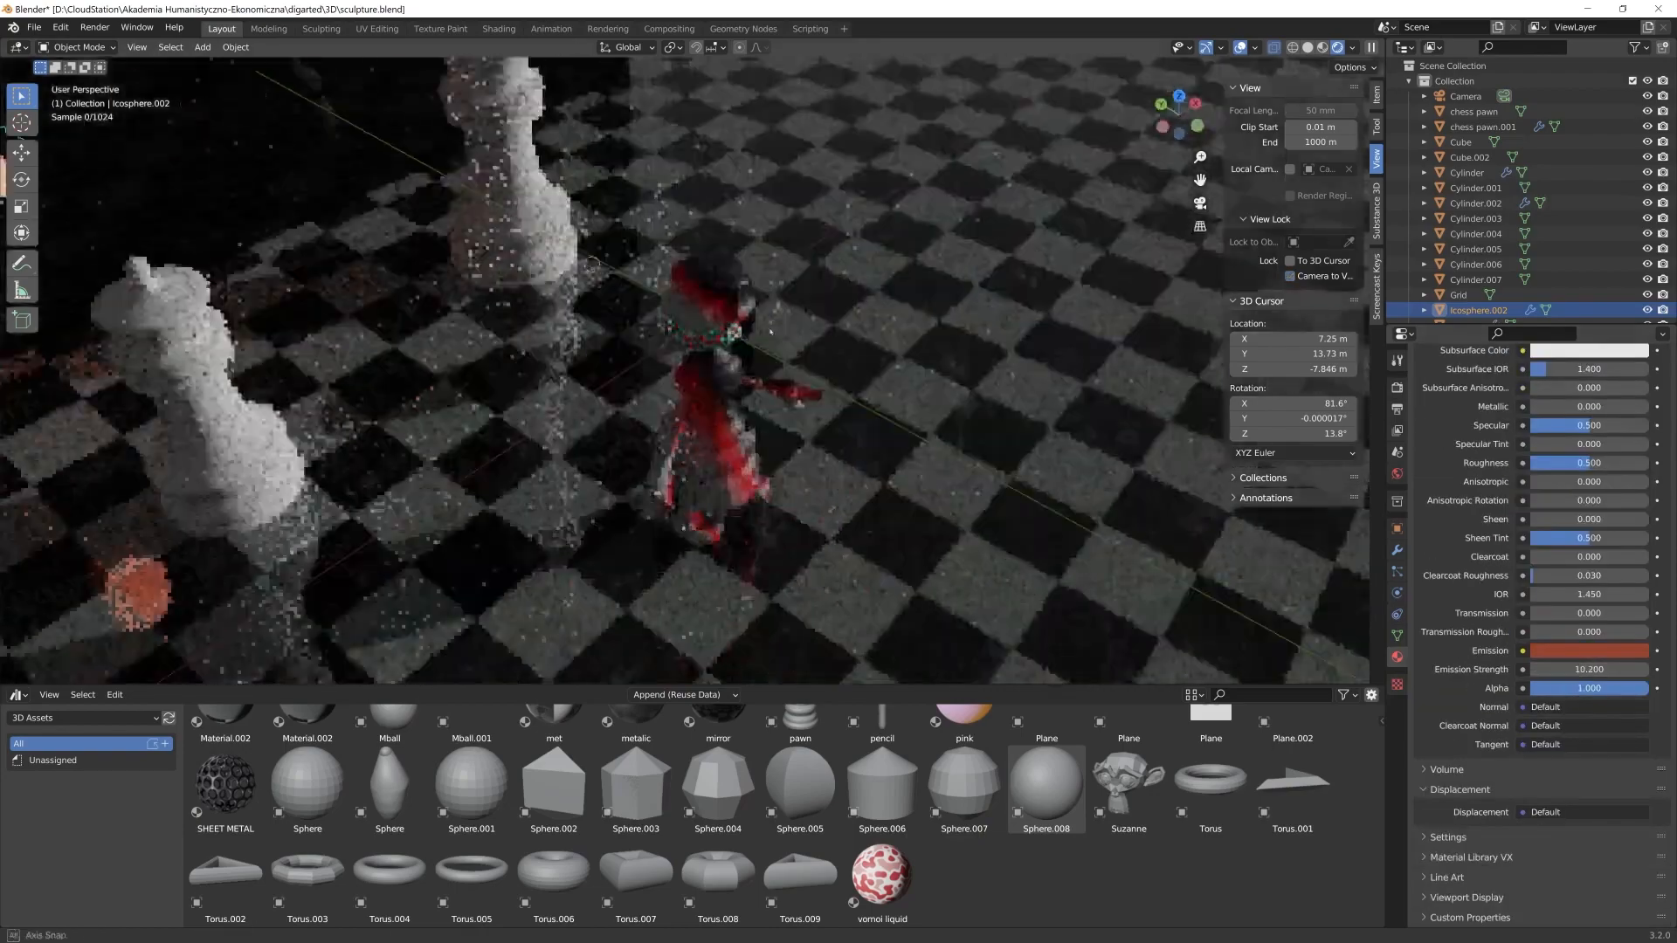
pyautogui.scroll(-1, 541, 524)
pyautogui.press('g')
pyautogui.press('y')
pyautogui.press('x')
pyautogui.press('Return')
pyautogui.press('KP_1')
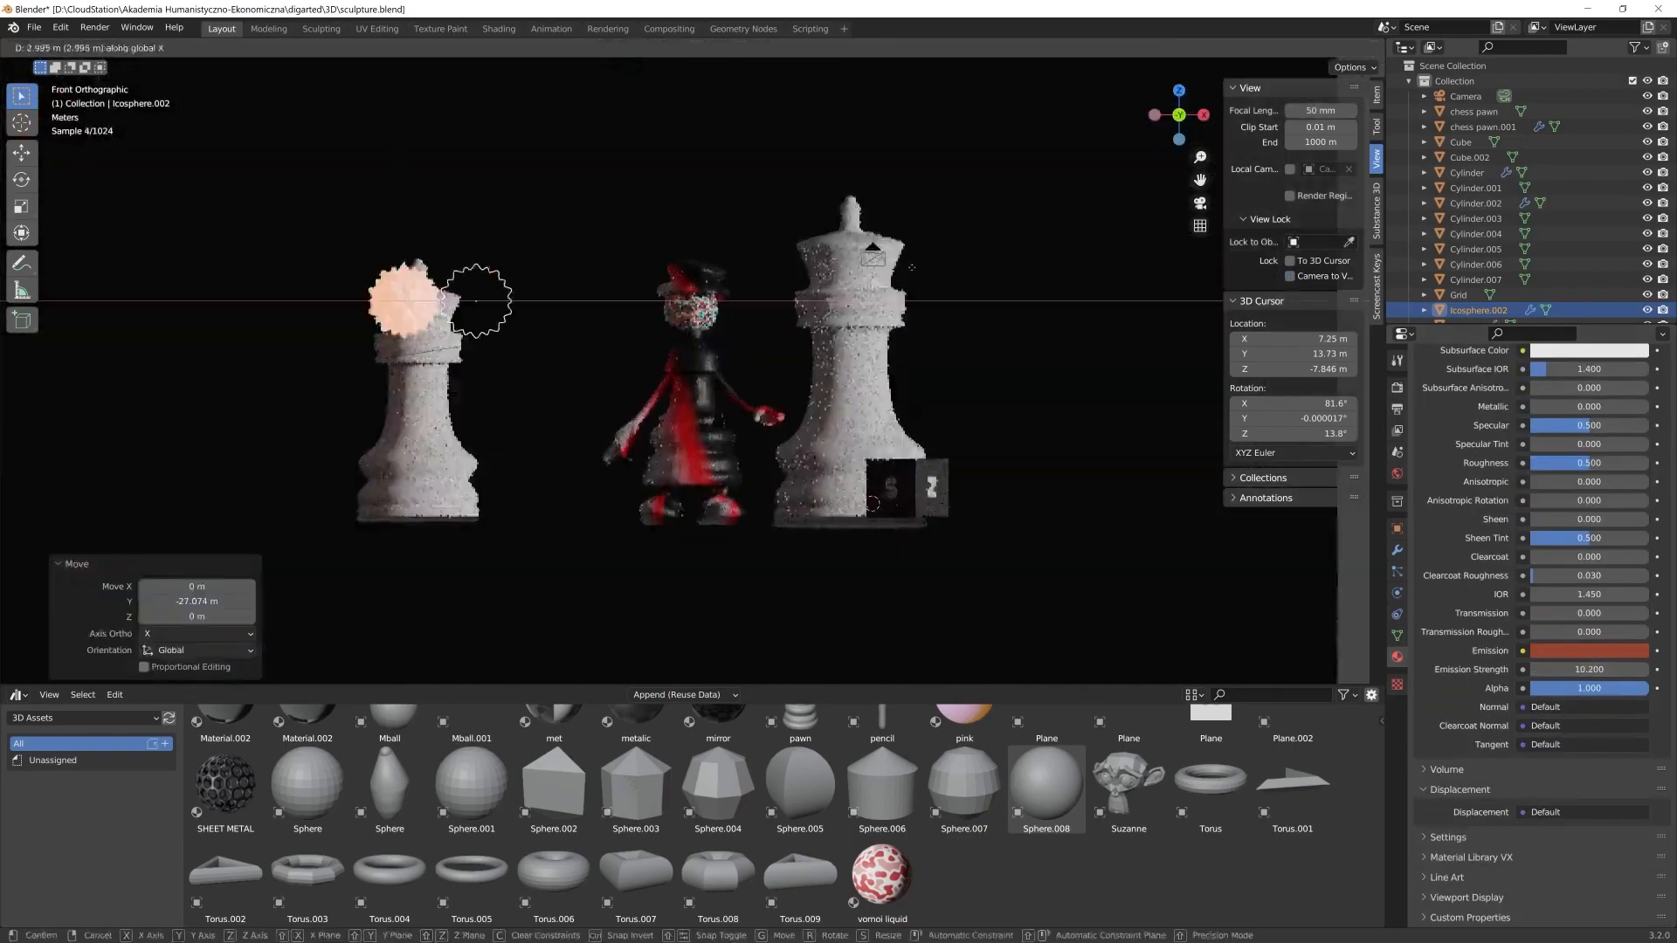
pyautogui.press('KP_0')
# Adjust the glowing icosphere's height and scale it down to 0.449
pyautogui.press('g')
pyautogui.press('z')
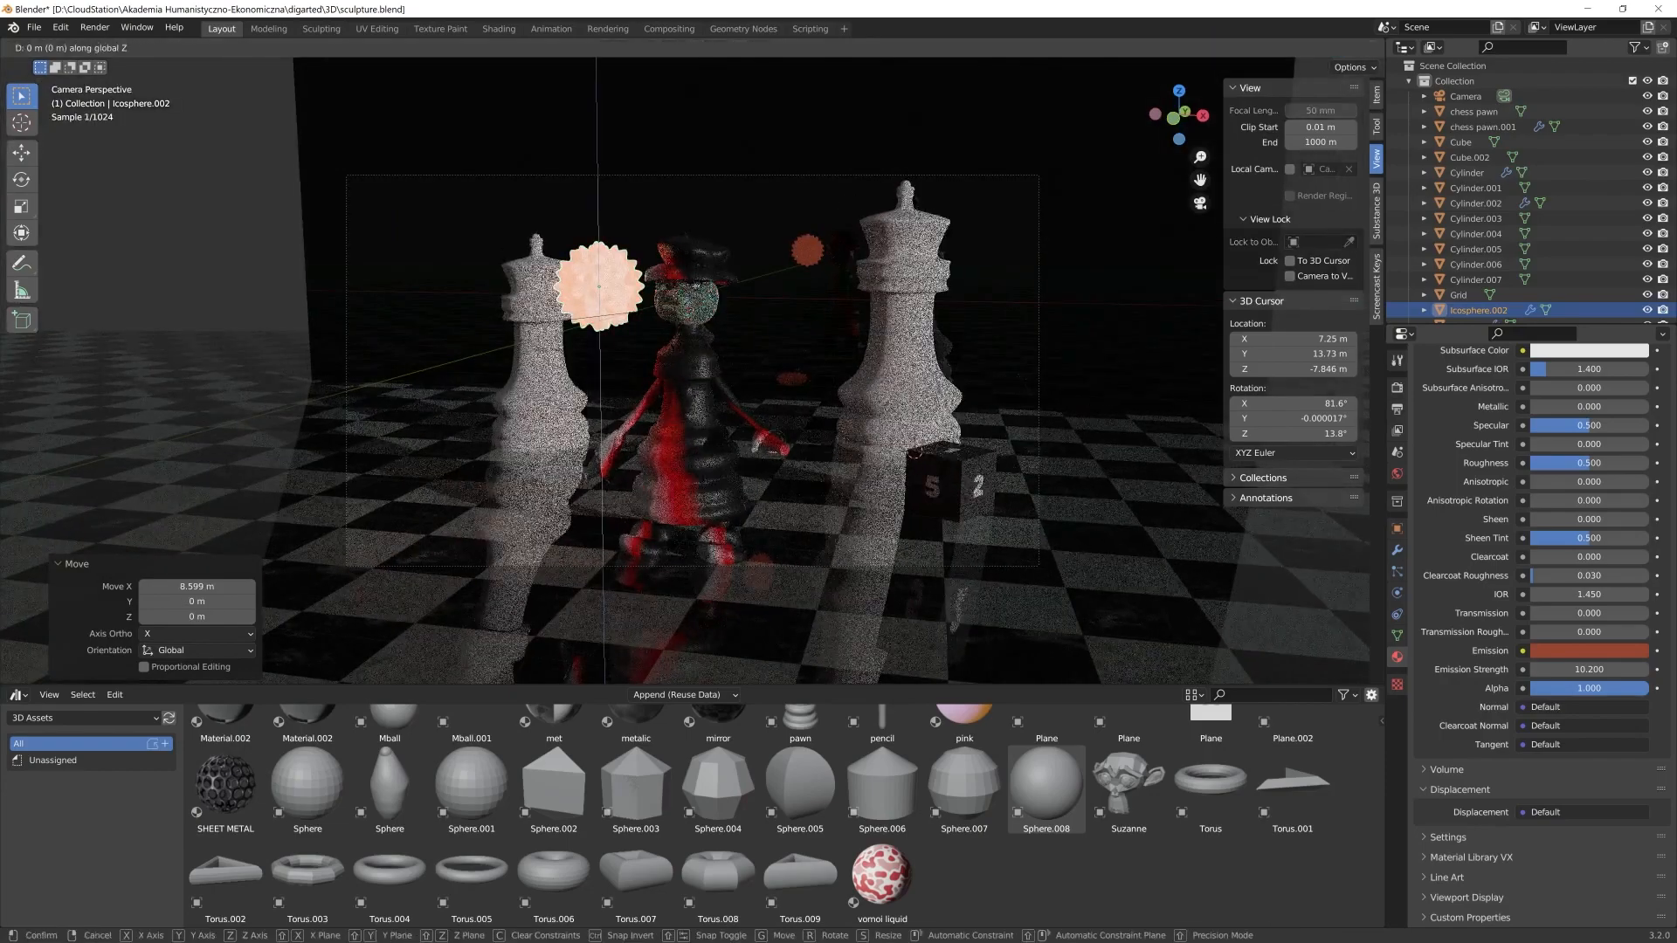
pyautogui.press('s')
pyautogui.click(813, 338)
# Raise the icosphere's emission strength to 48.1 and set its emission colour to bright, saturated red
pyautogui.moveTo(1566, 672); pyautogui.dragTo(1642, 671)
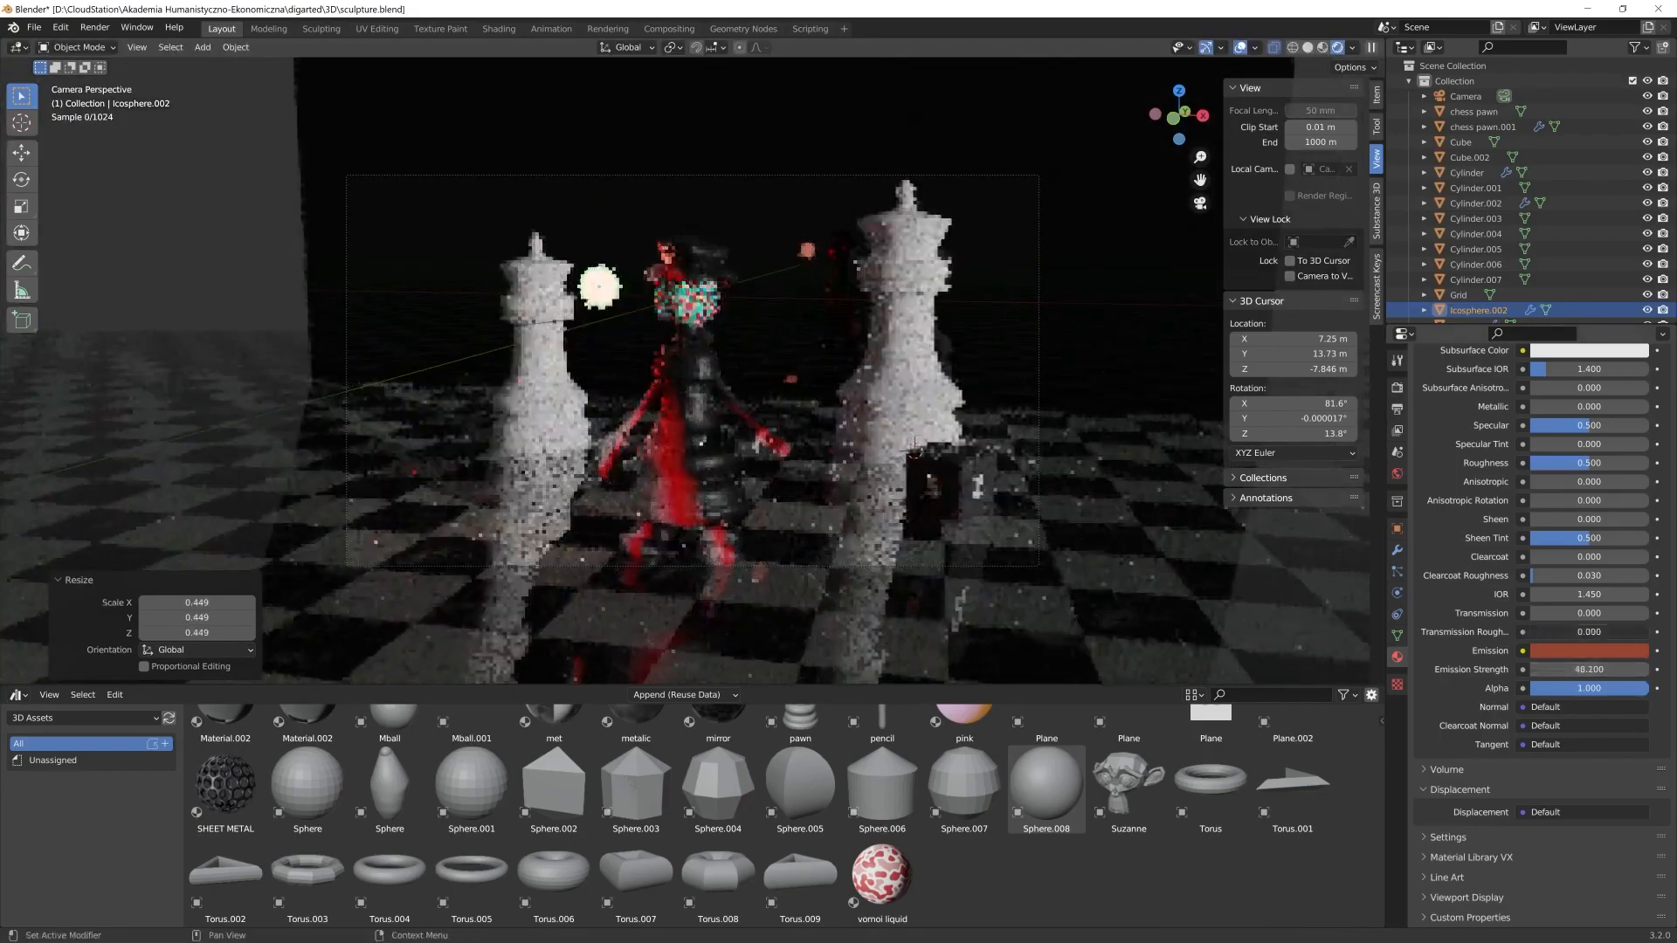
pyautogui.click(1569, 651)
pyautogui.click(1566, 535)
pyautogui.moveTo(1636, 476); pyautogui.dragTo(1636, 443)
pyautogui.moveTo(1566, 535); pyautogui.dragTo(1567, 543)
# Fine-tune the red icosphere's position beside the head along Y and by -0.29362 m along X
pyautogui.scroll(1, 646, 293)
pyautogui.press('g')
pyautogui.press('z')
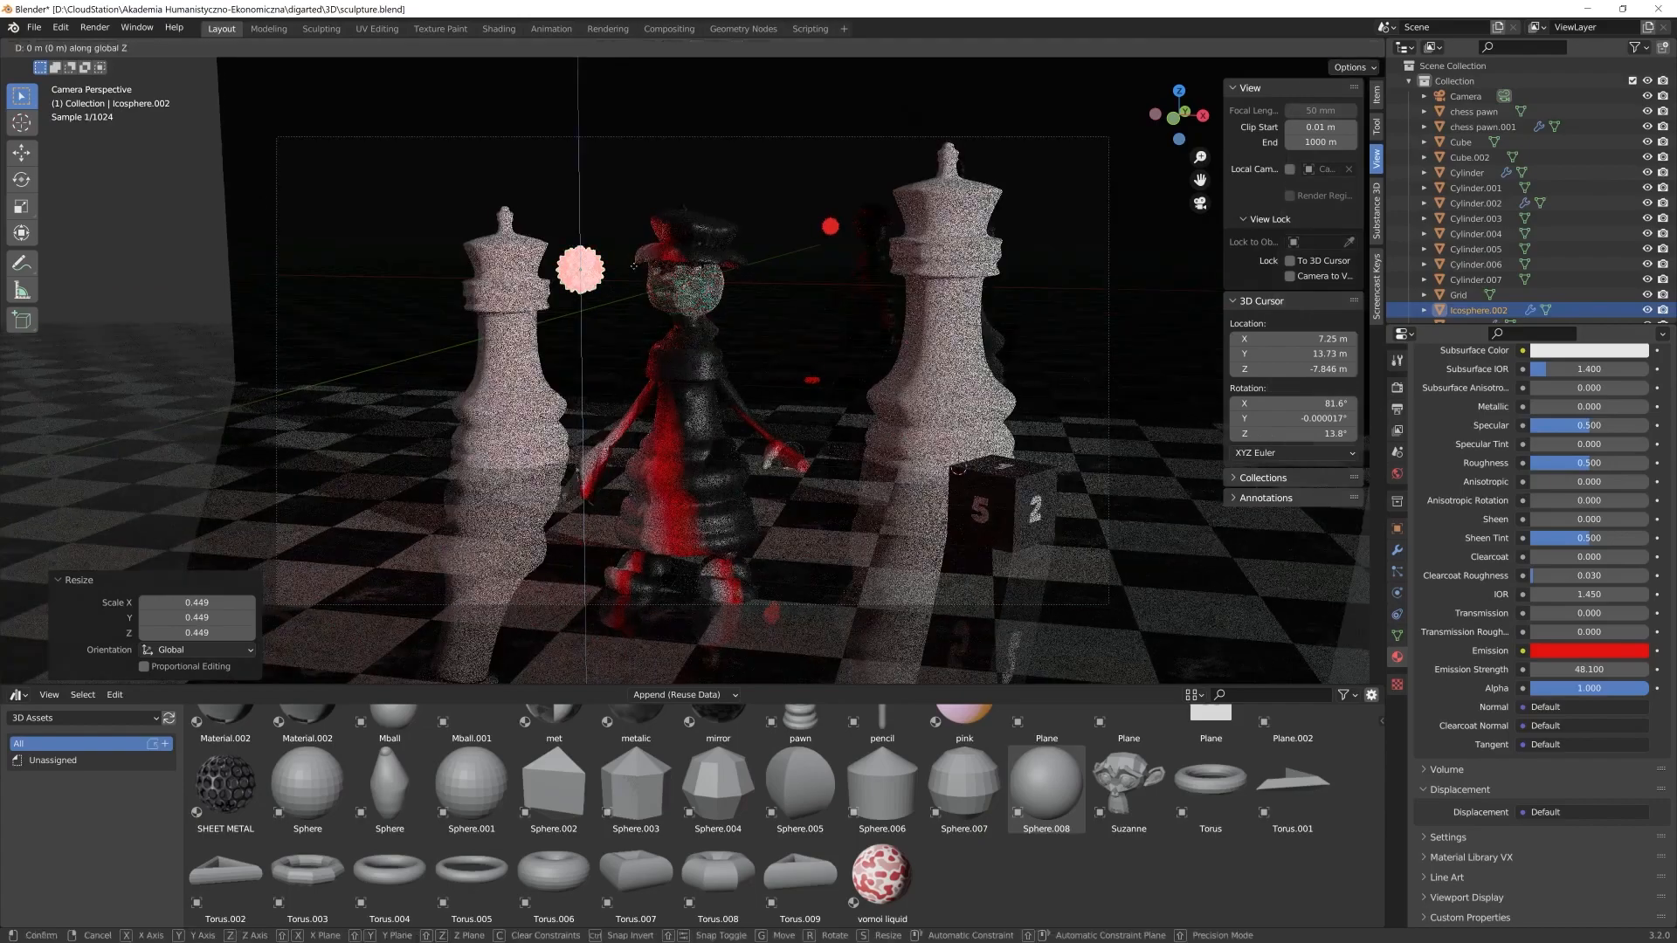
pyautogui.press('y')
pyautogui.click(668, 287)
pyautogui.press('g')
pyautogui.press('x')
pyautogui.click(659, 288)
# Duplicate the red icosphere along X, then shift the copy along Y and -2.336 m along Z, above the character's outstretched hand
pyautogui.hotkey('shift', 'd')
pyautogui.press('z')
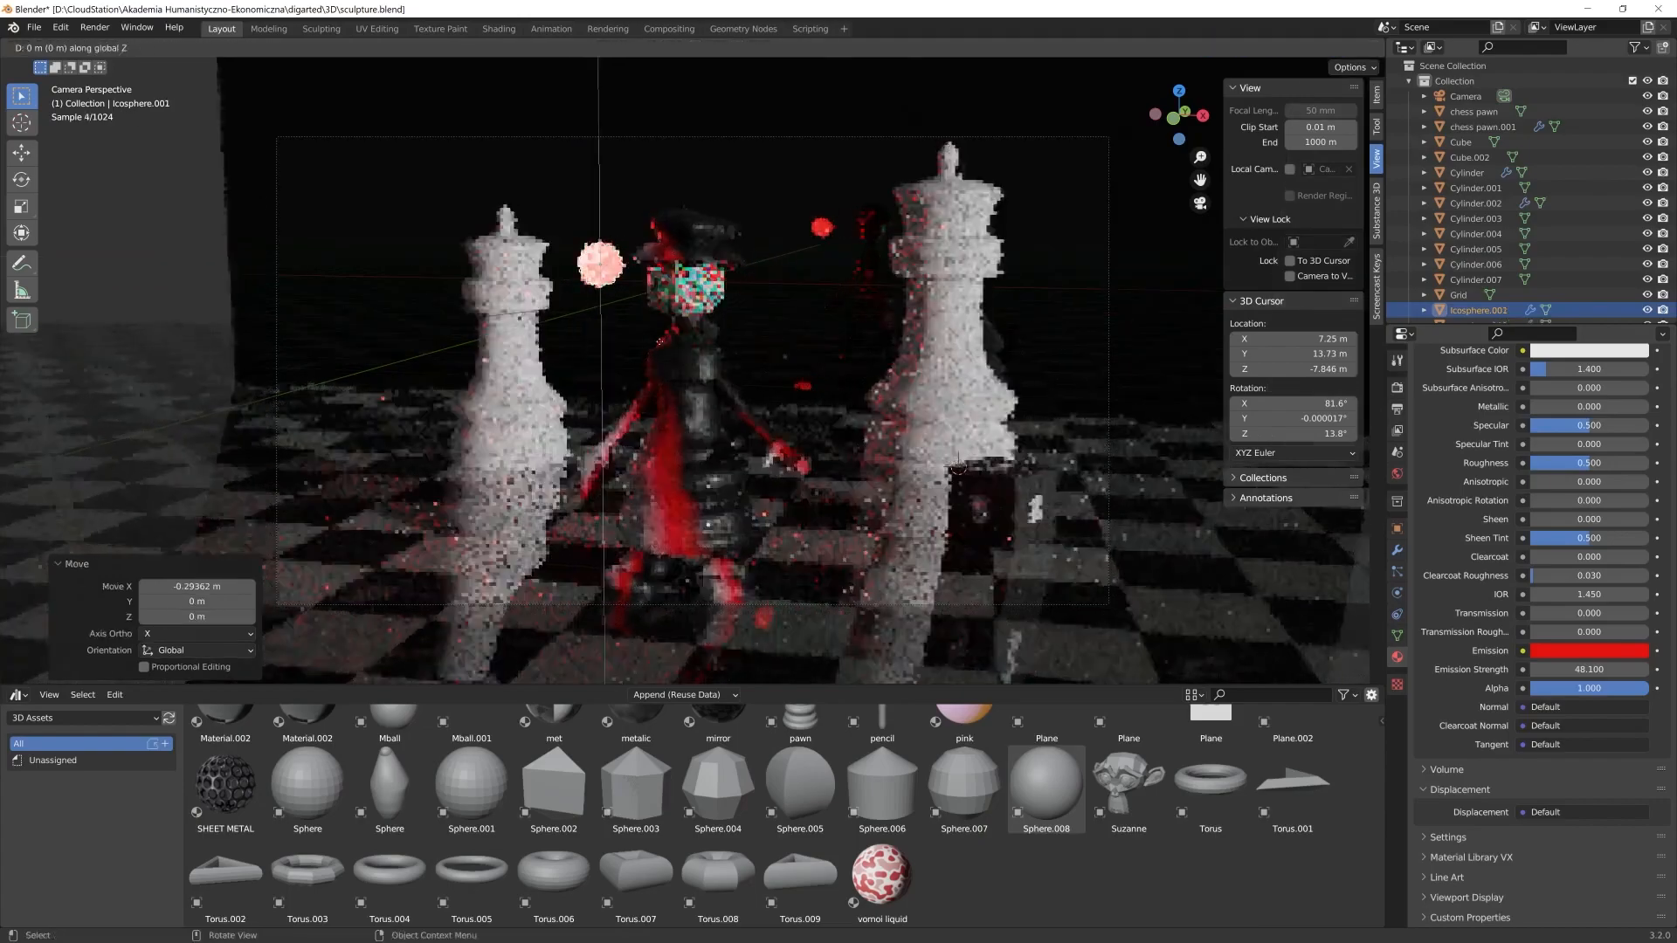
pyautogui.press('x')
pyautogui.click(826, 306)
pyautogui.press('g')
pyautogui.press('y')
pyautogui.click(836, 378)
pyautogui.press('g')
pyautogui.press('z')
pyautogui.click(834, 463)
pyautogui.scroll(1, 834, 454)
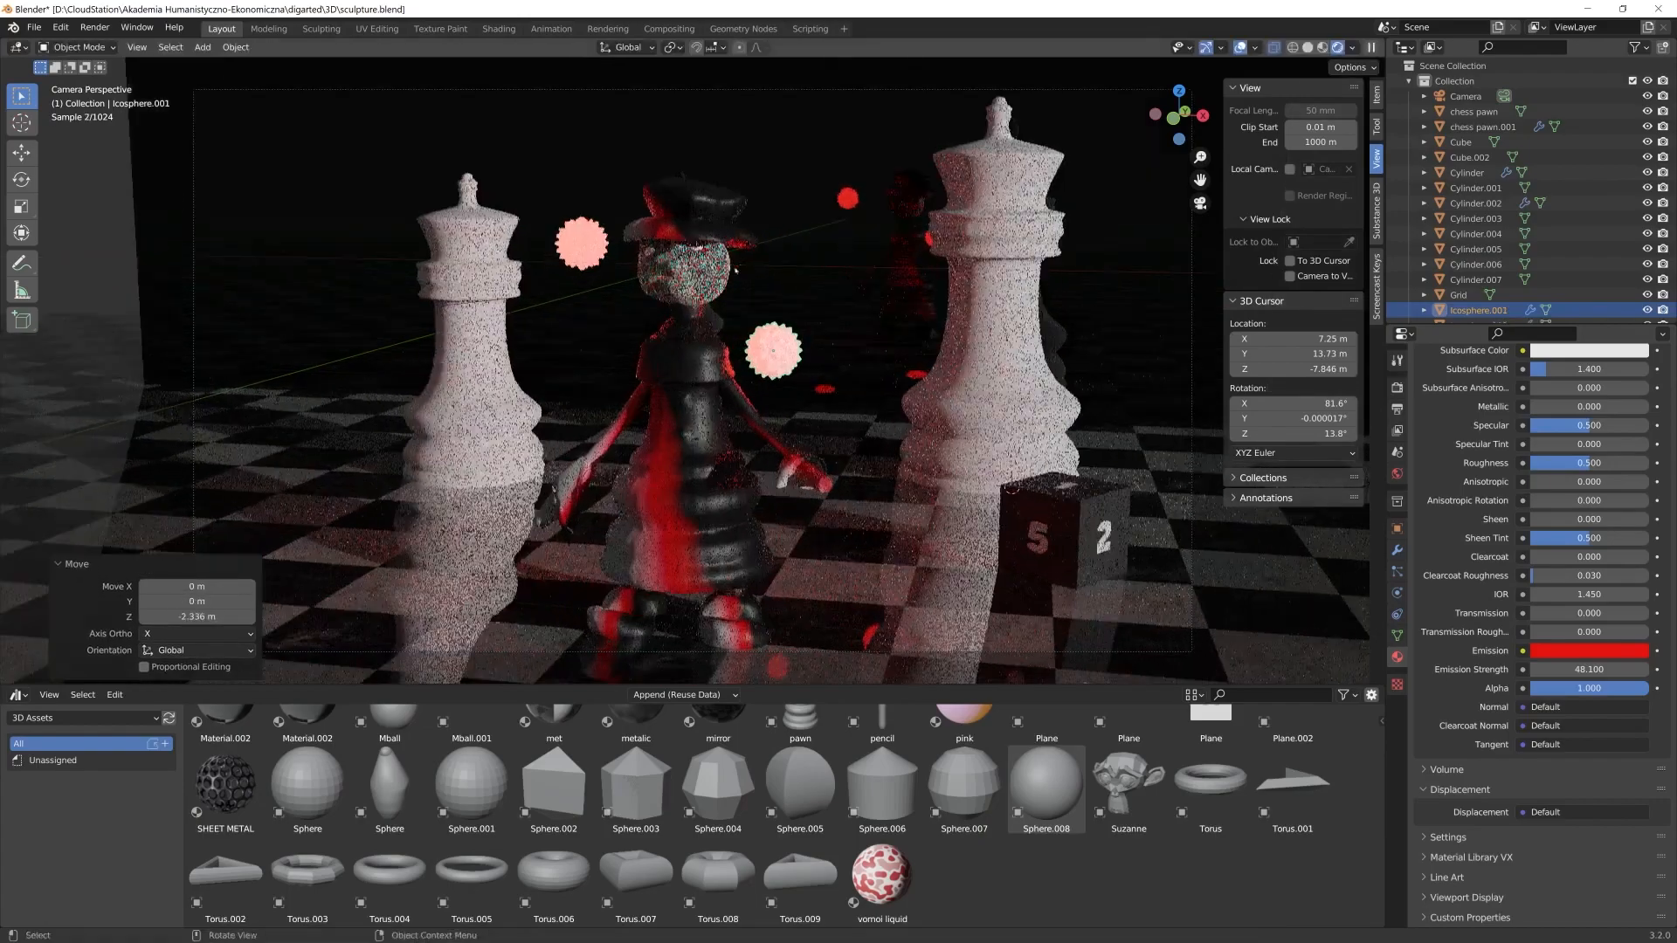
# Lock the camera to the view and reframe the shot around the character, chess pieces, glowing spheres and dice
pyautogui.scroll(-2, 843, 445)
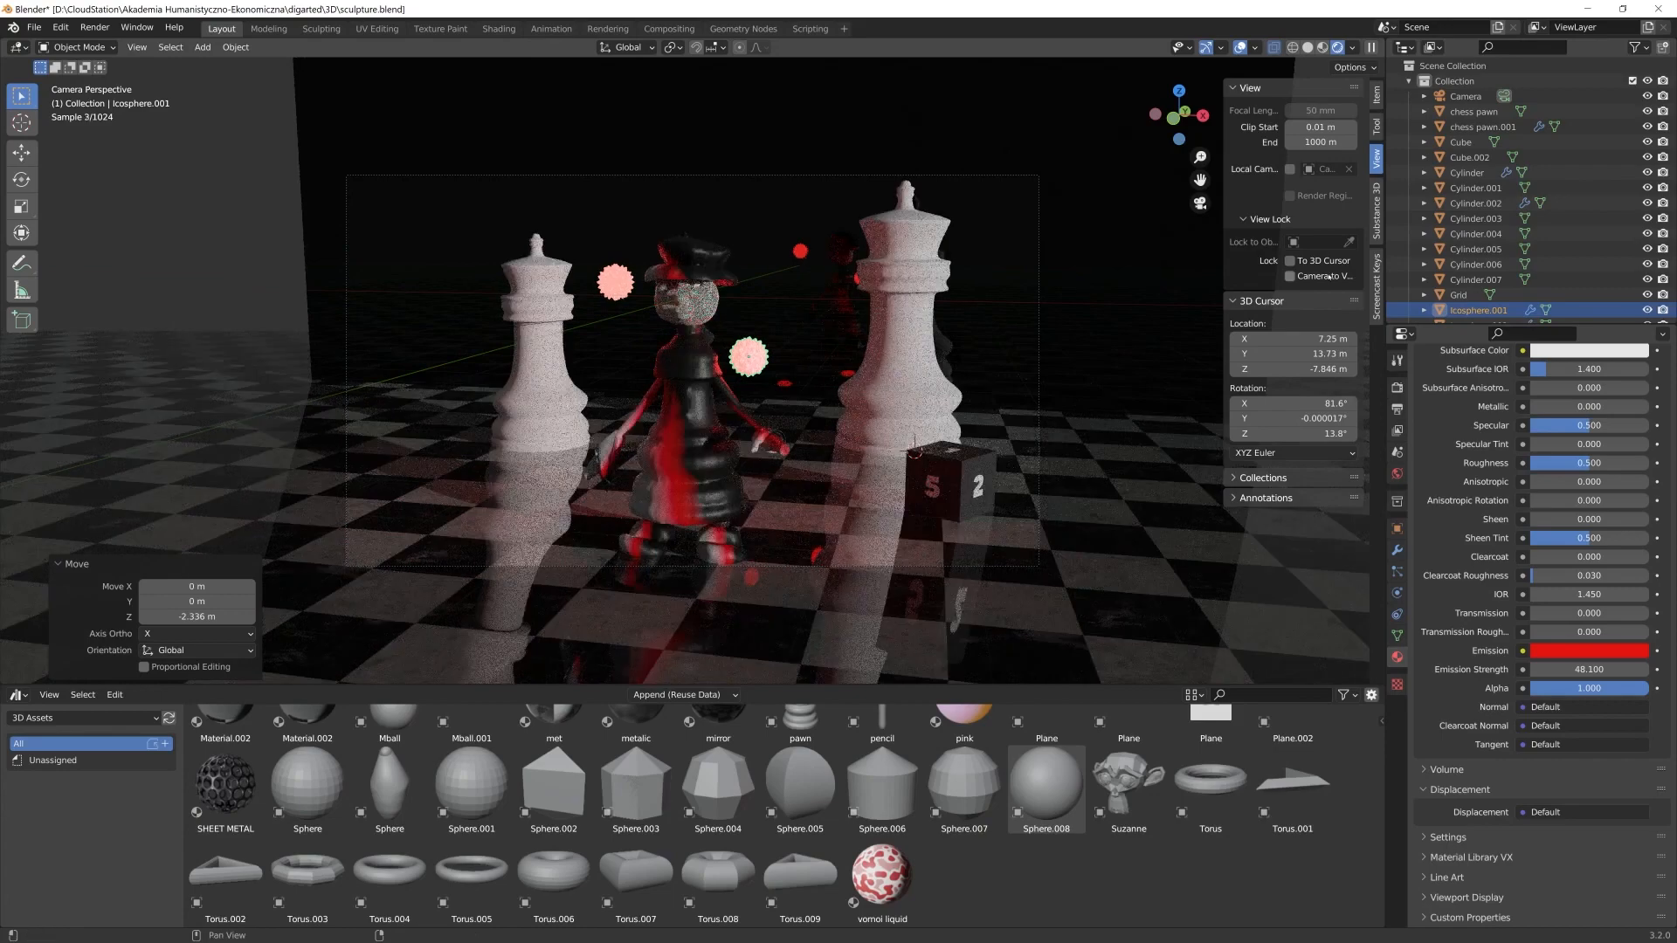
pyautogui.click(1328, 276)
pyautogui.moveTo(926, 367); pyautogui.dragTo(857, 377, button='middle')
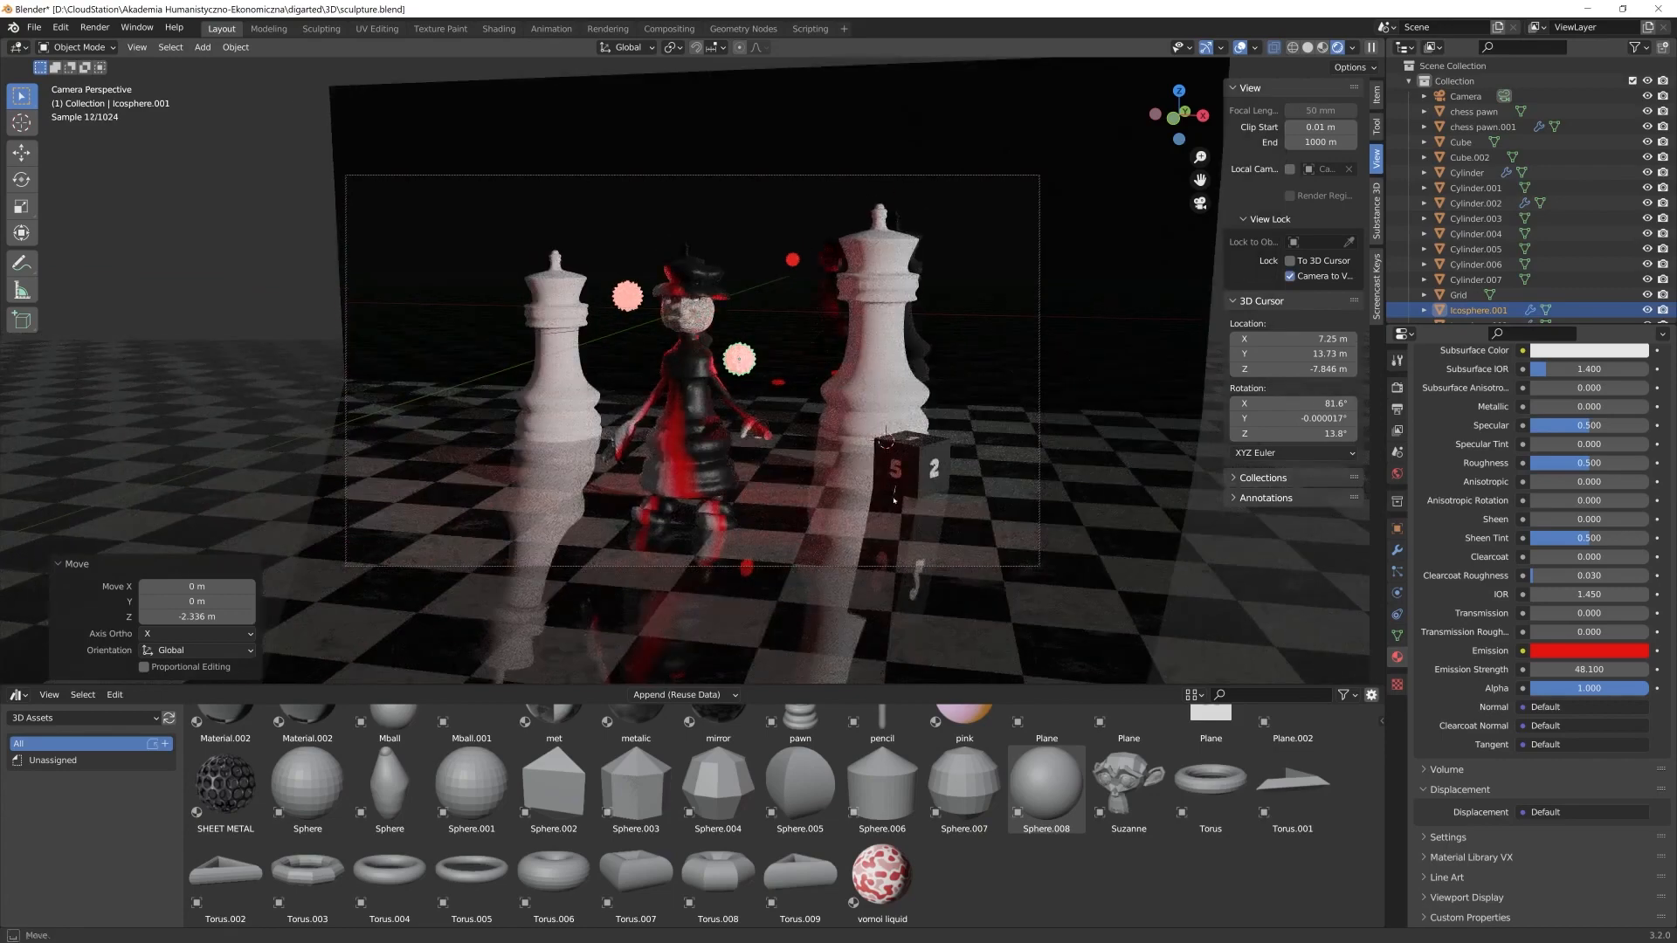
pyautogui.moveTo(894, 501); pyautogui.dragTo(902, 509, button='middle')
pyautogui.keyDown('shift'); pyautogui.moveTo(928, 462); pyautogui.dragTo(934, 474, button='right'); pyautogui.keyUp('shift')
# Save the scene file and show the scene's render output properties
pyautogui.hotkey('ctrl', 's')
pyautogui.click(1397, 387)
pyautogui.click(1395, 411)
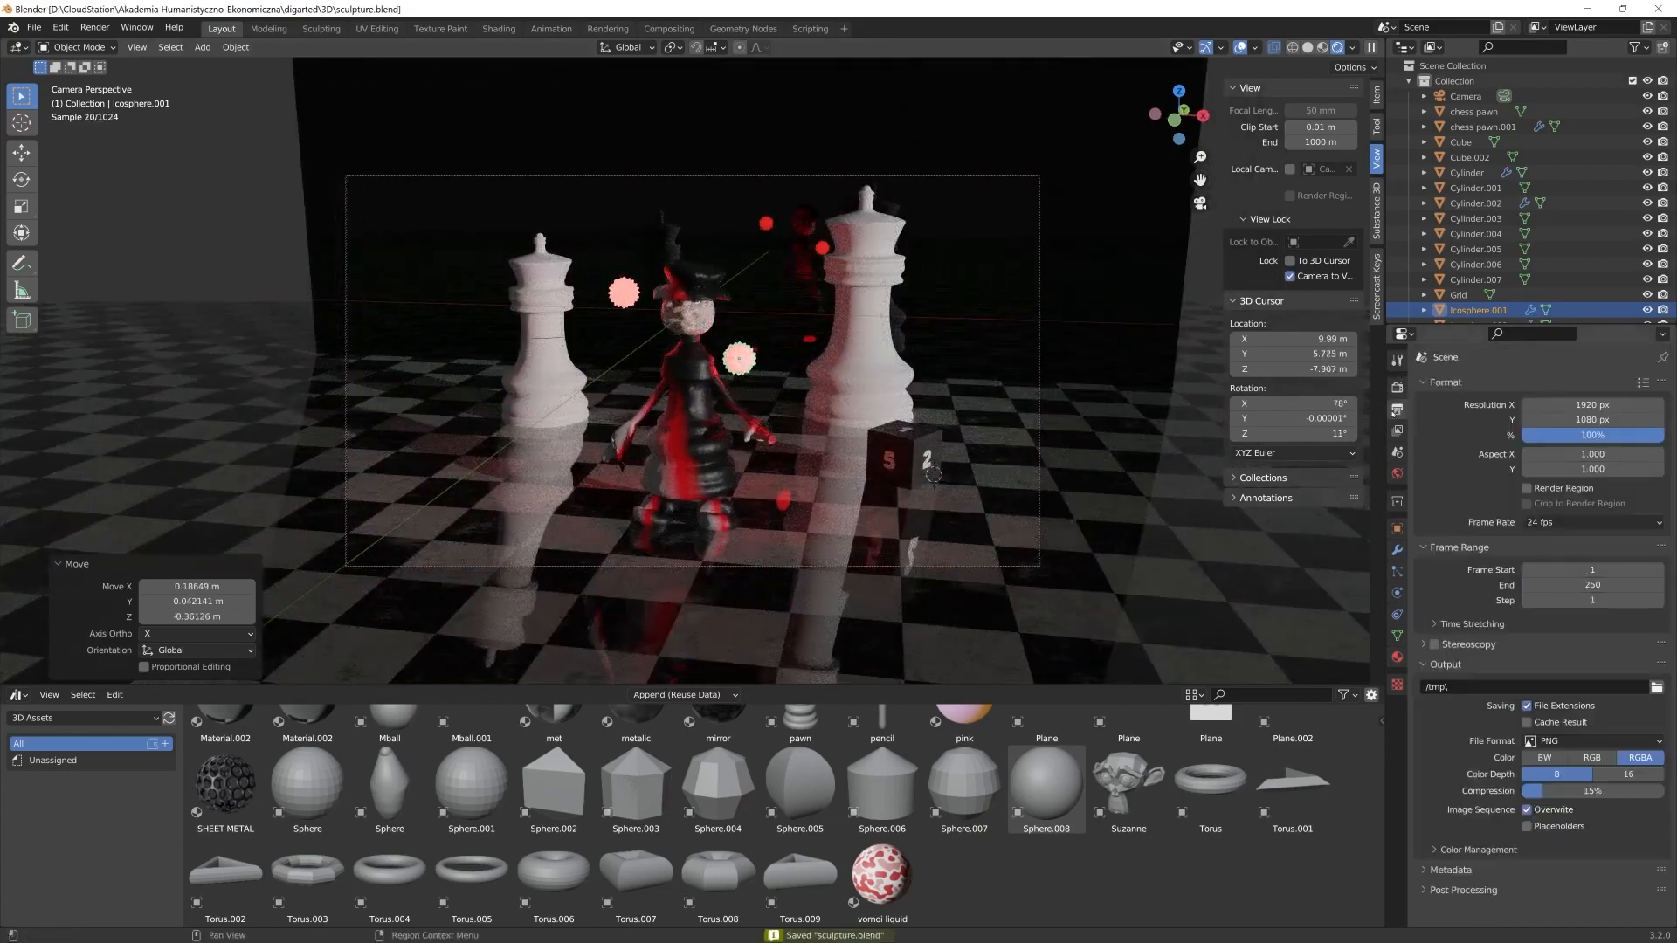